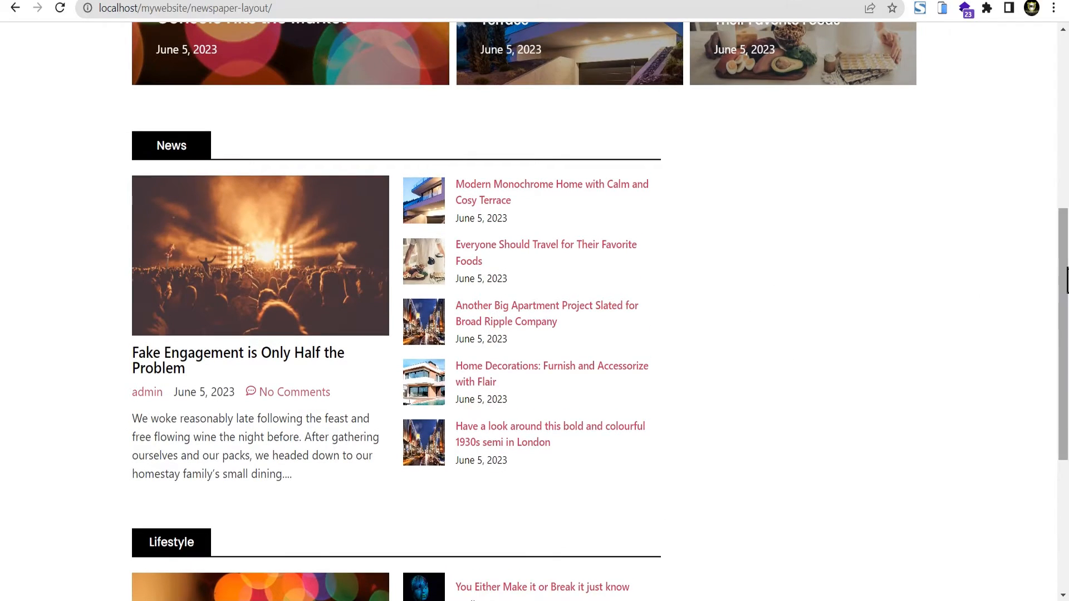
Examine the News and Lifestyle sections of the finished newspaper layout page at desktop width
scroll(760, 339, "down", 2)
left_click_drag(1065, 274, 1066, 329)
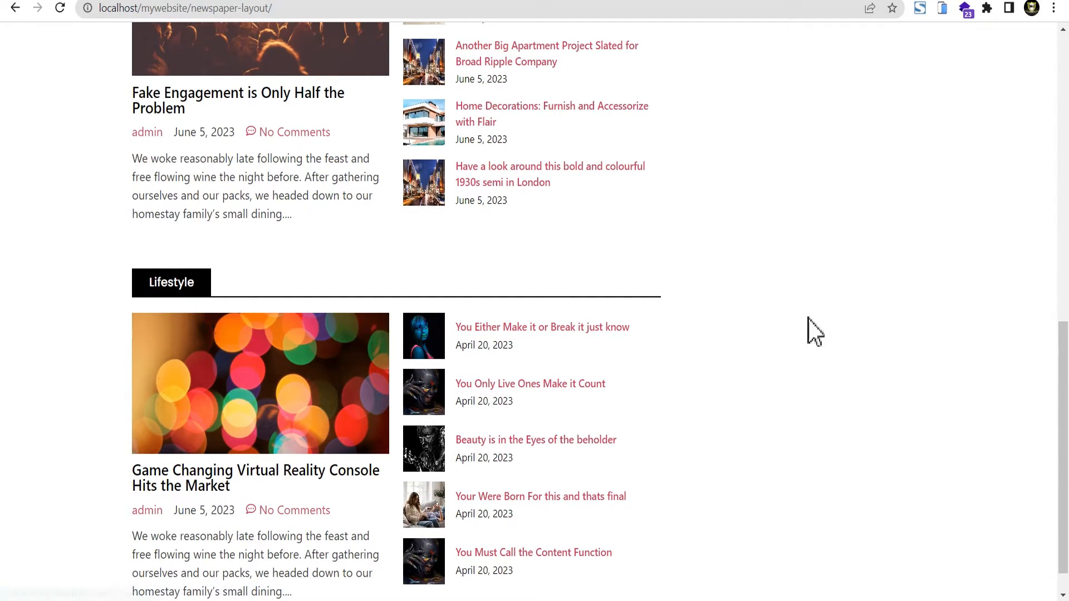
left_click_drag(1064, 368, 1065, 67)
Open the page in the mobile simulator and review its hero, News and Lifestyle sections on the phone
left_click(942, 8)
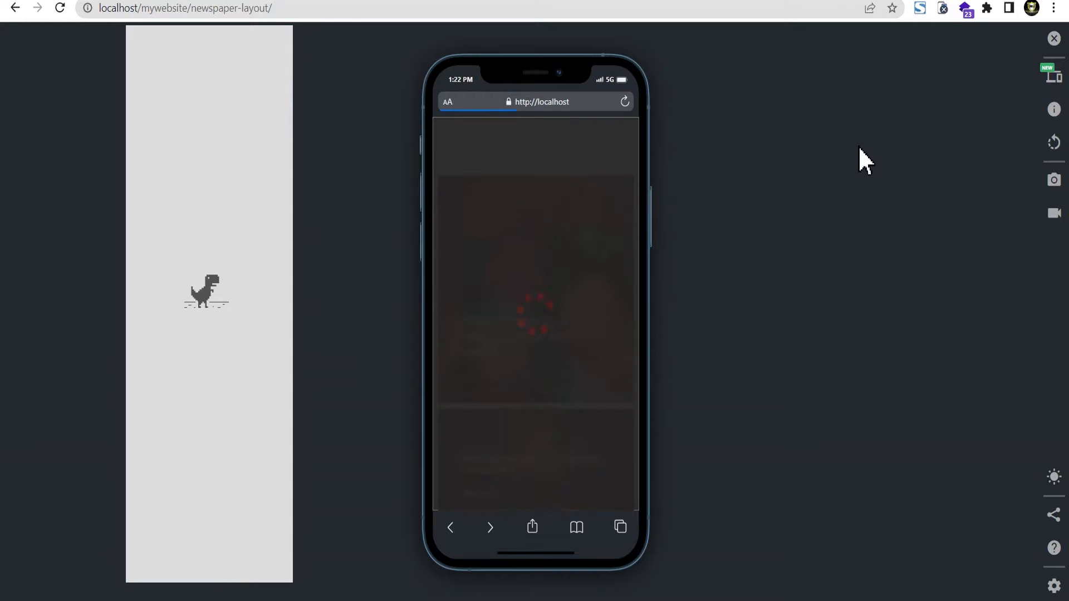
scroll(551, 275, "down", 4)
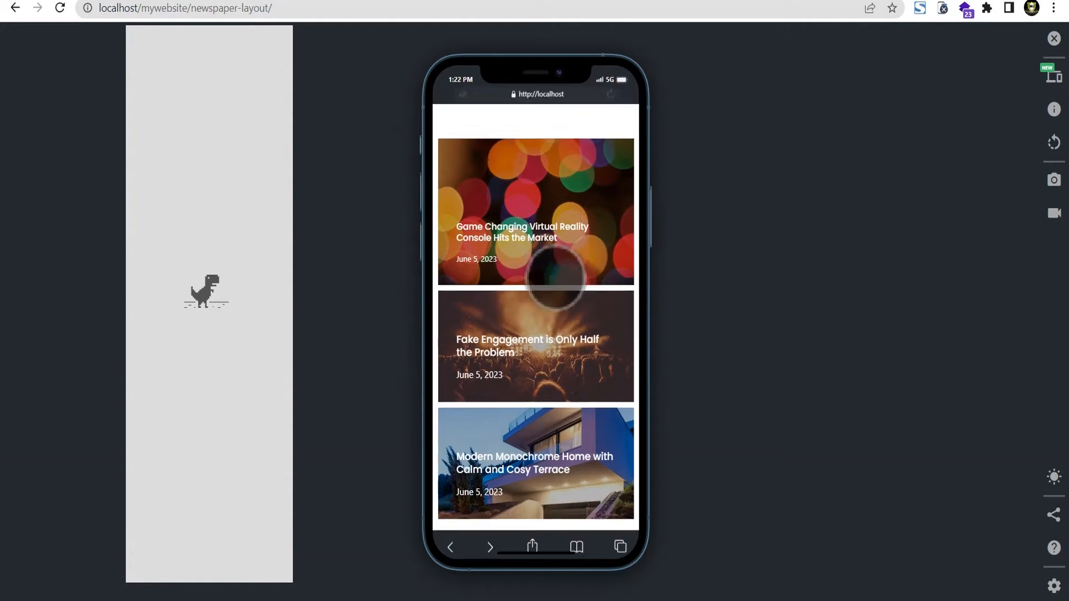
scroll(607, 333, "down", 10)
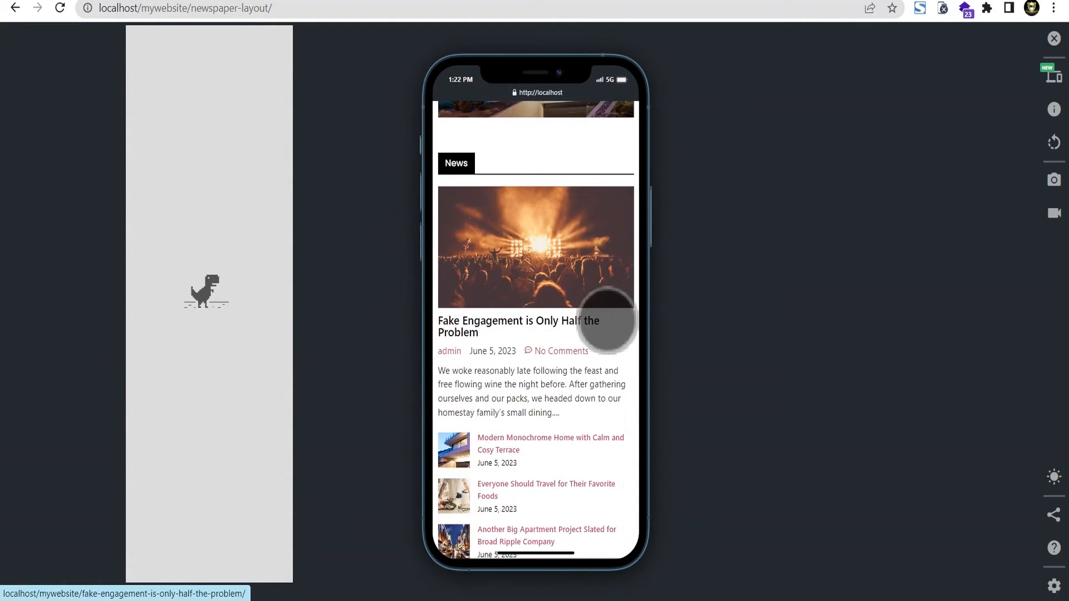
scroll(602, 333, "down", 7)
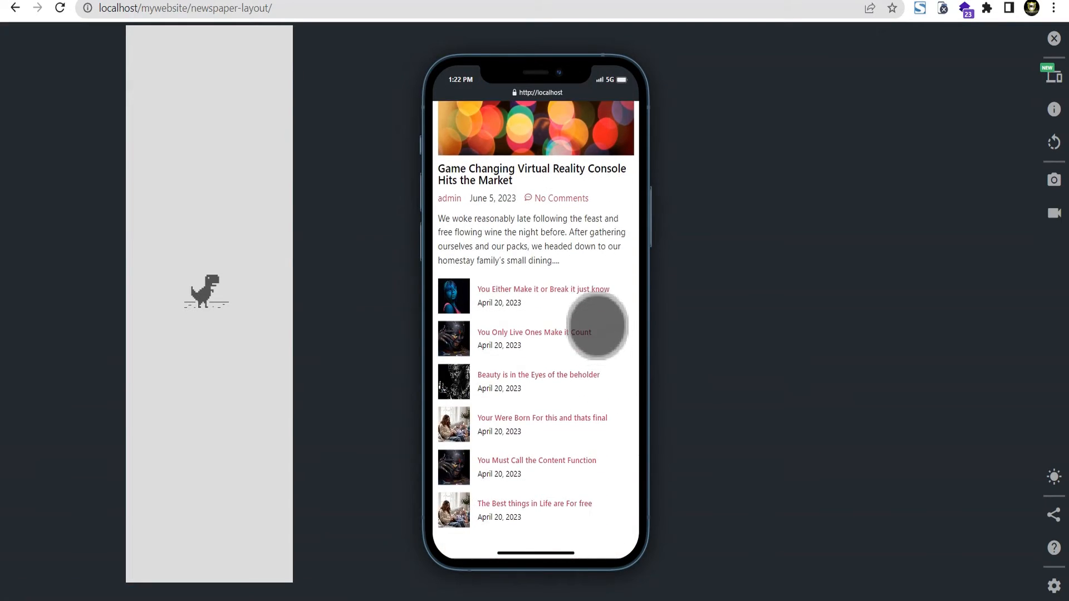
scroll(599, 329, "up", 7)
Switch the simulated device to the iPad Air 4 and review the page's tablet layout
left_click(1060, 83)
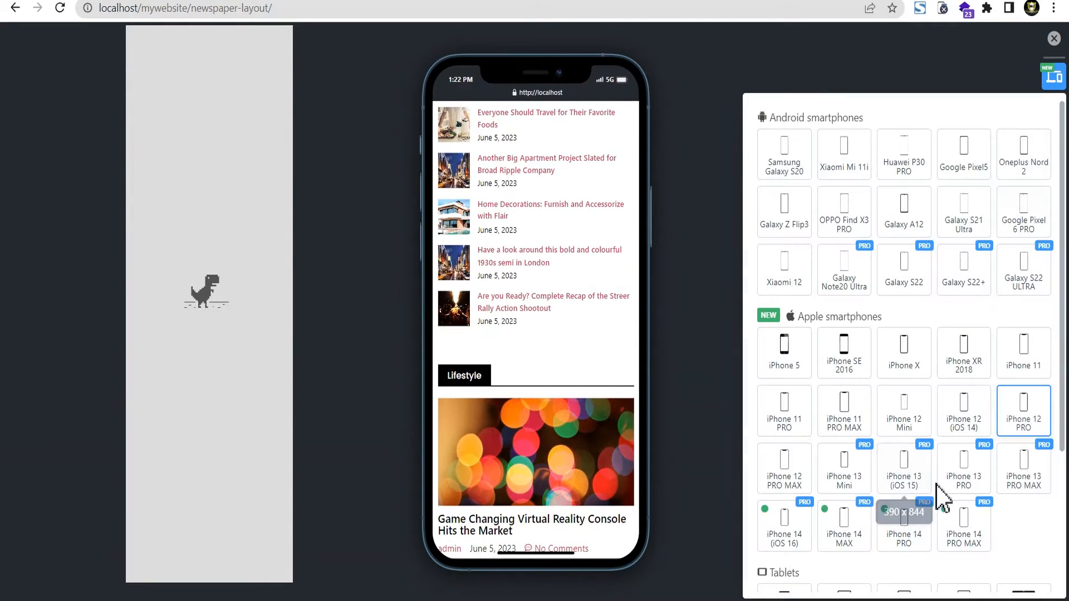
scroll(935, 473, "down", 3)
scroll(889, 500, "down", 1)
left_click(854, 418)
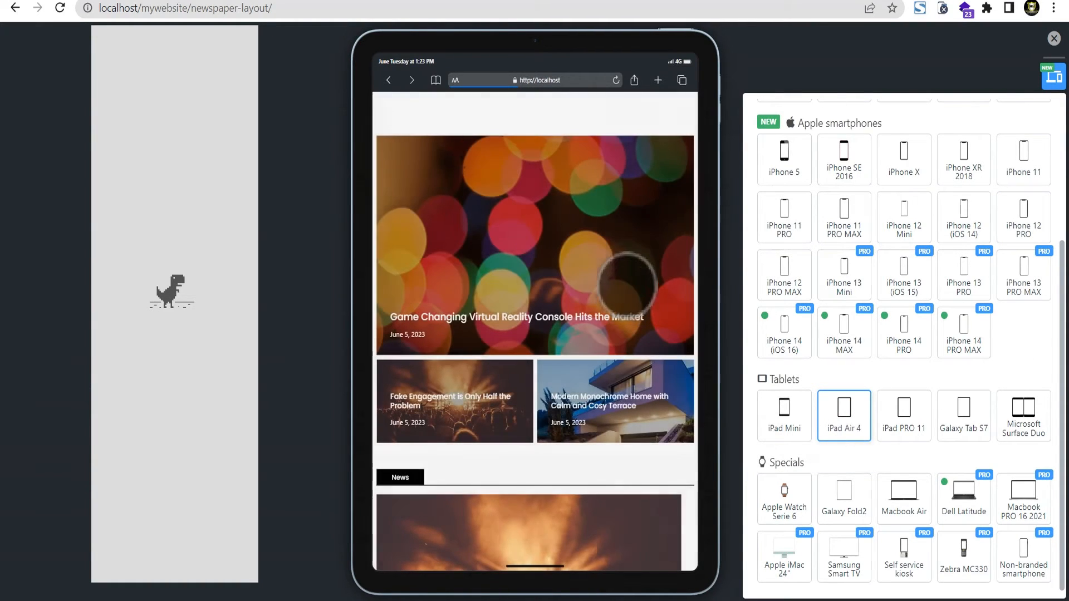
scroll(613, 261, "down", 10)
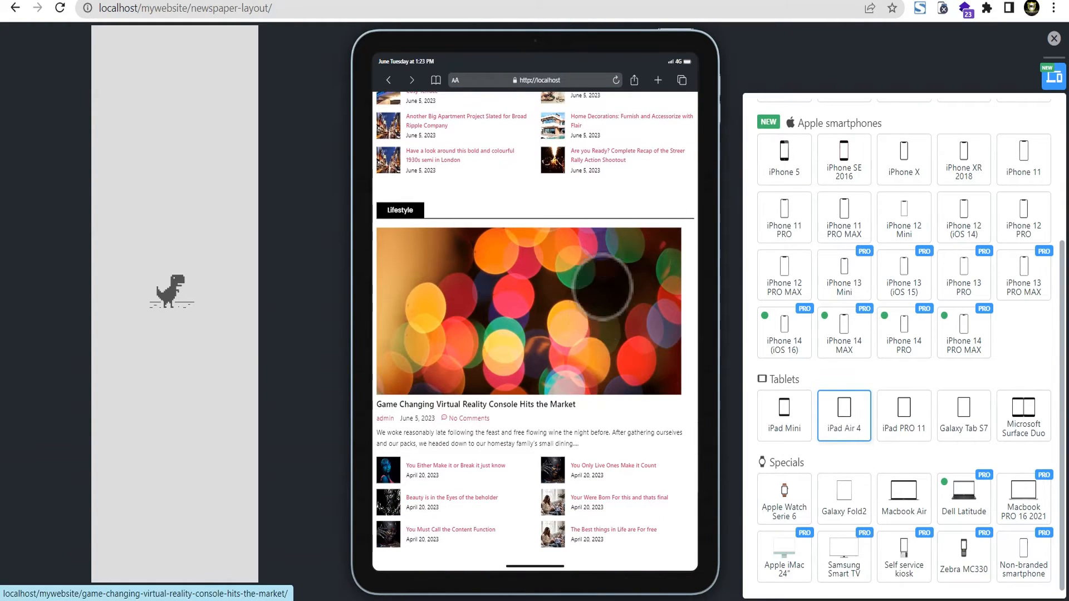
scroll(608, 253, "up", 4)
scroll(609, 252, "up", 5)
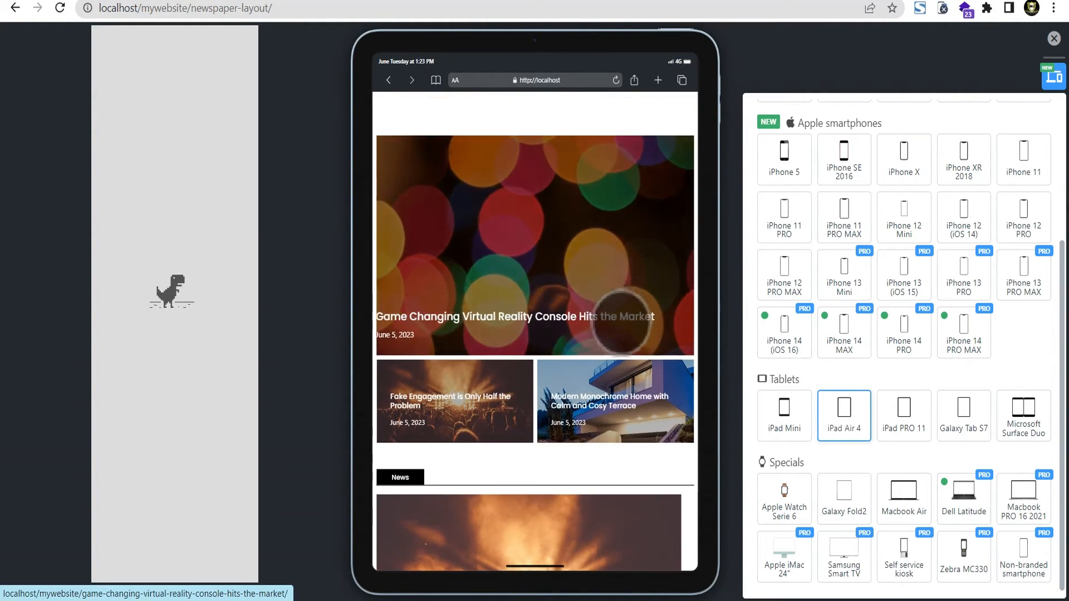
scroll(622, 303, "down", 9)
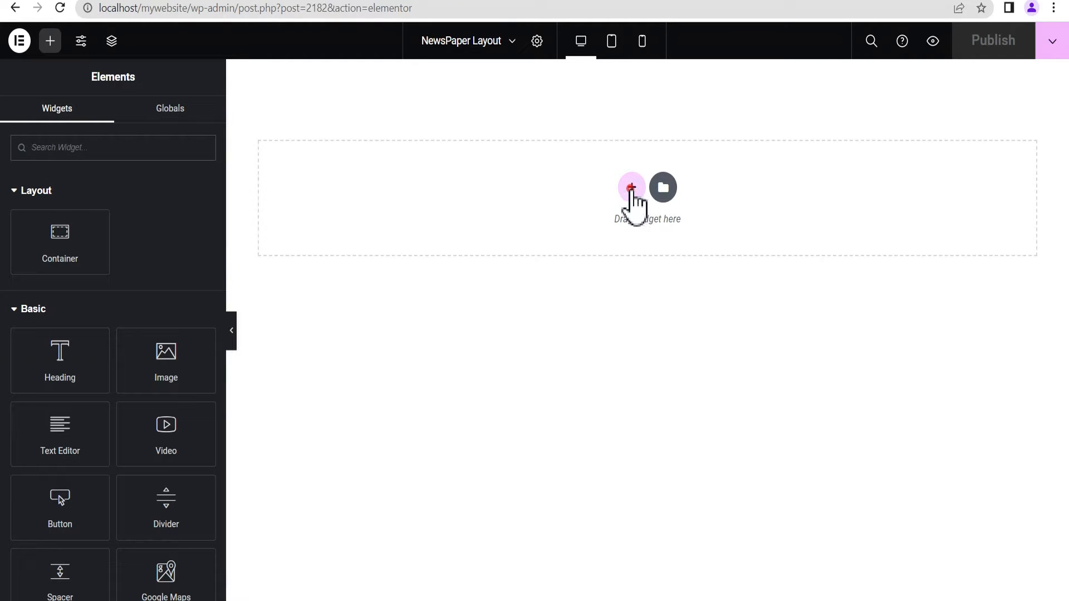
Add a single-column flexbox container to the empty NewsPaper Layout page in the Elementor editor
left_click(632, 189)
left_click(604, 259)
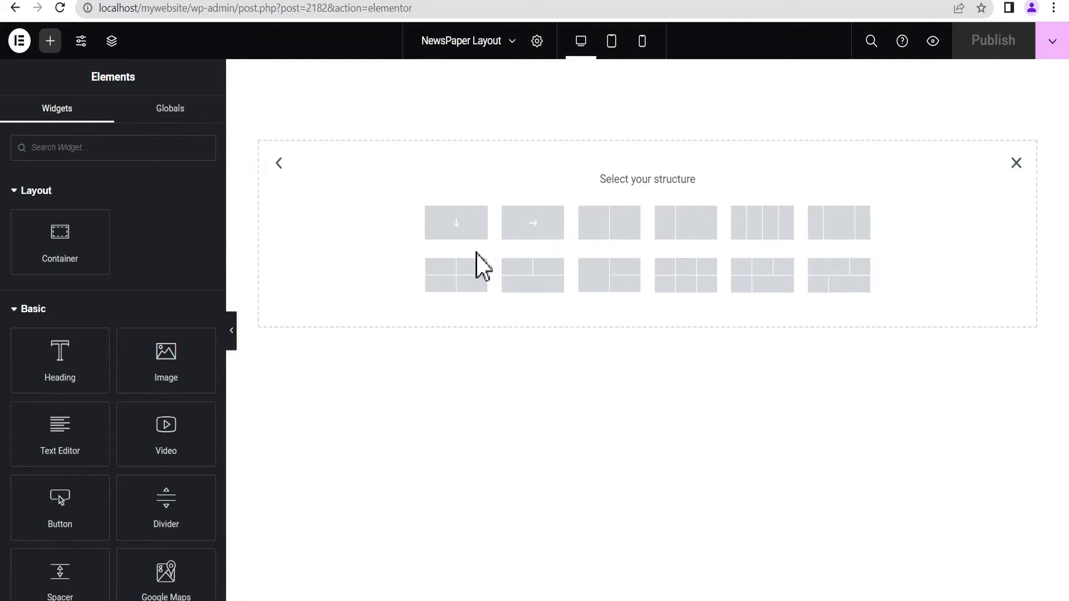
left_click(460, 237)
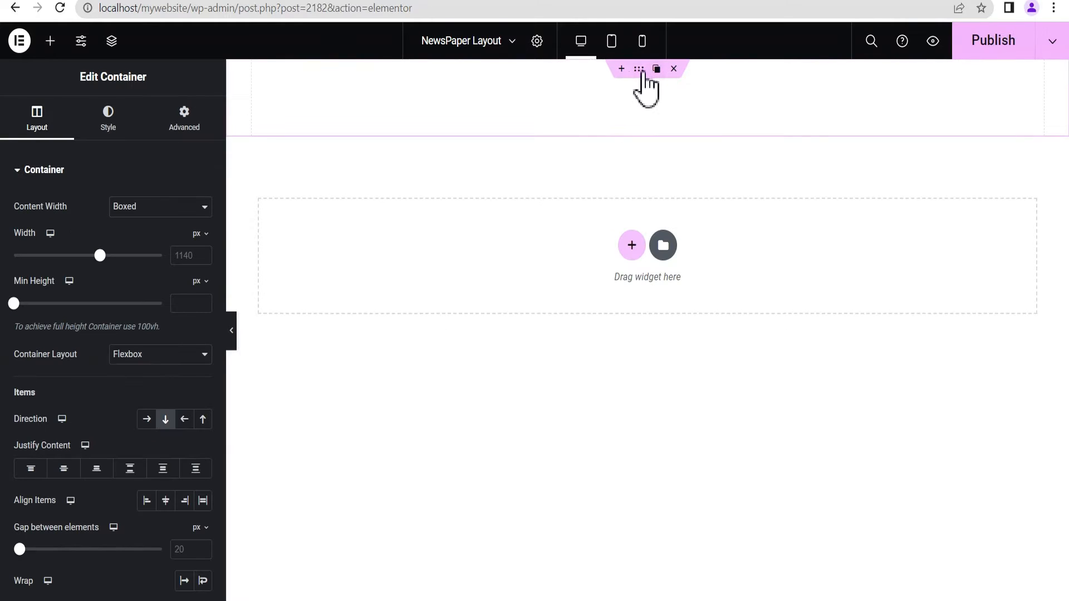
Set the container's padding to 100 px top and bottom and 20 px right and left
left_click(188, 137)
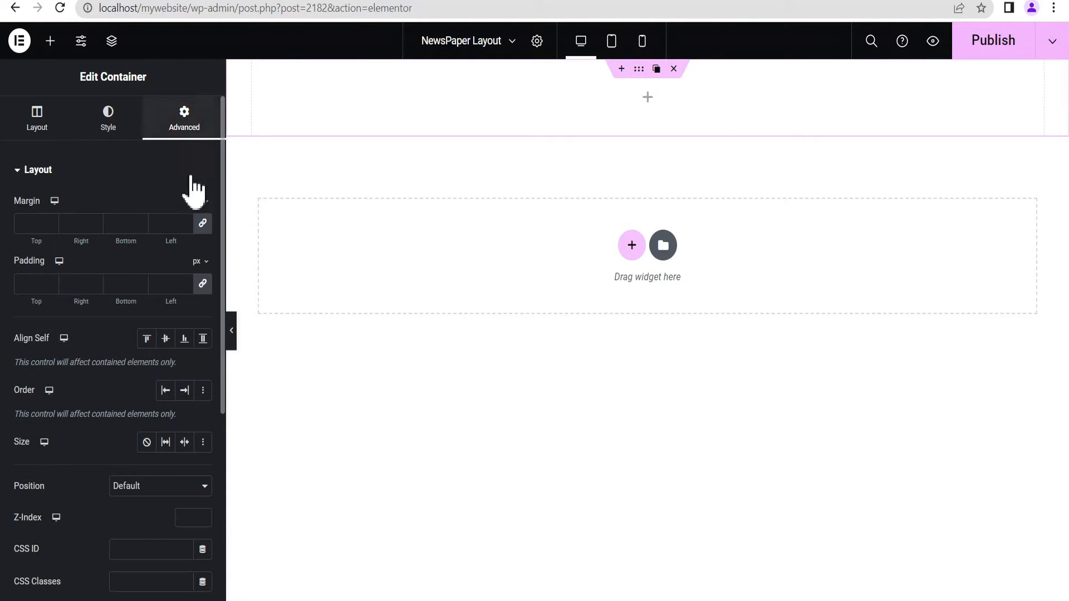
type("100")
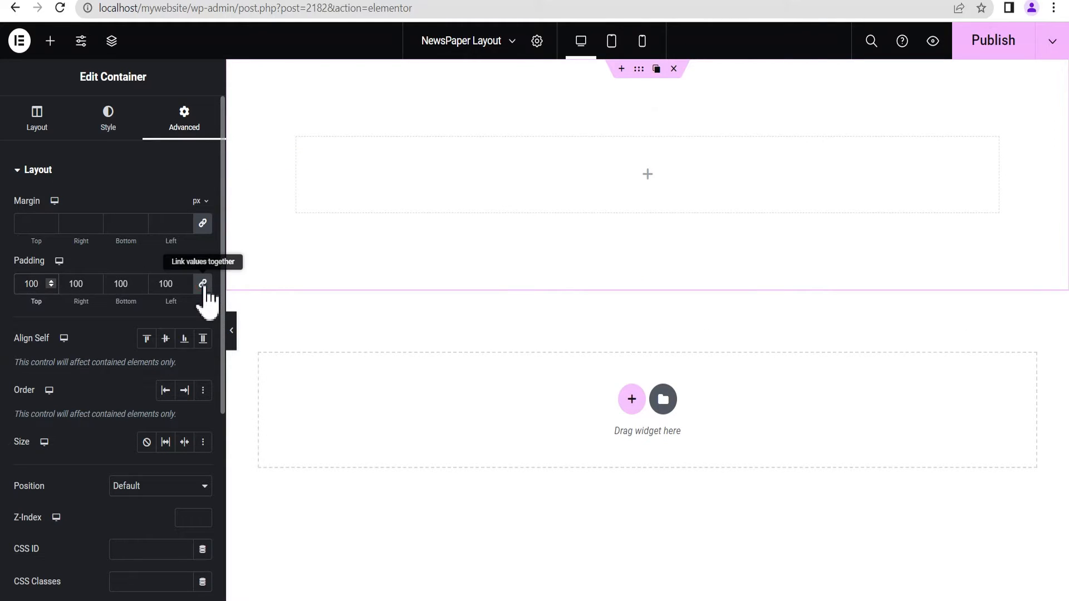
left_click(204, 285)
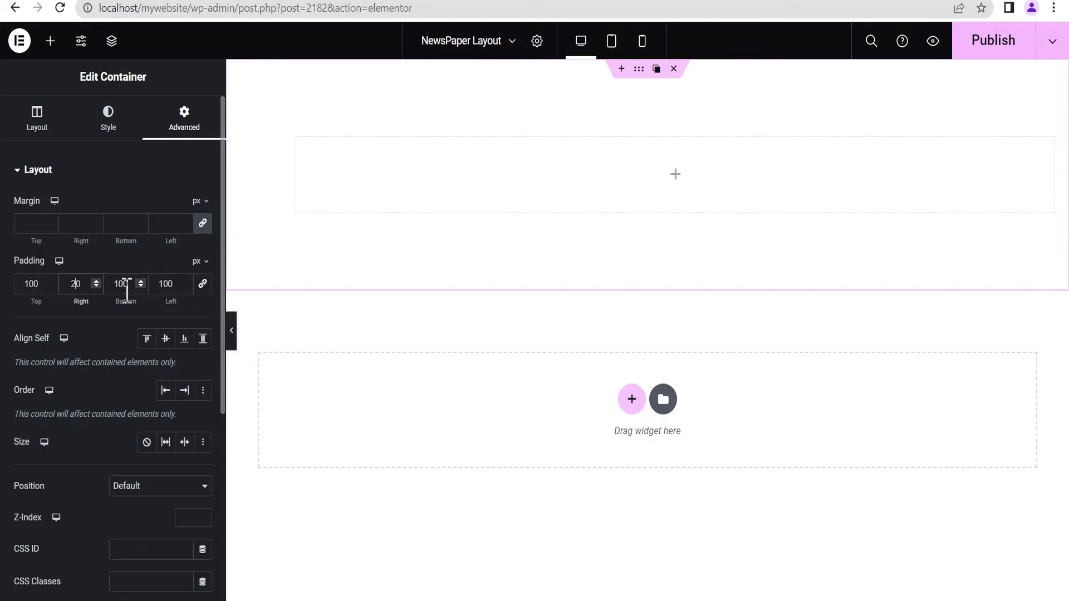
double_click(167, 283)
type("20")
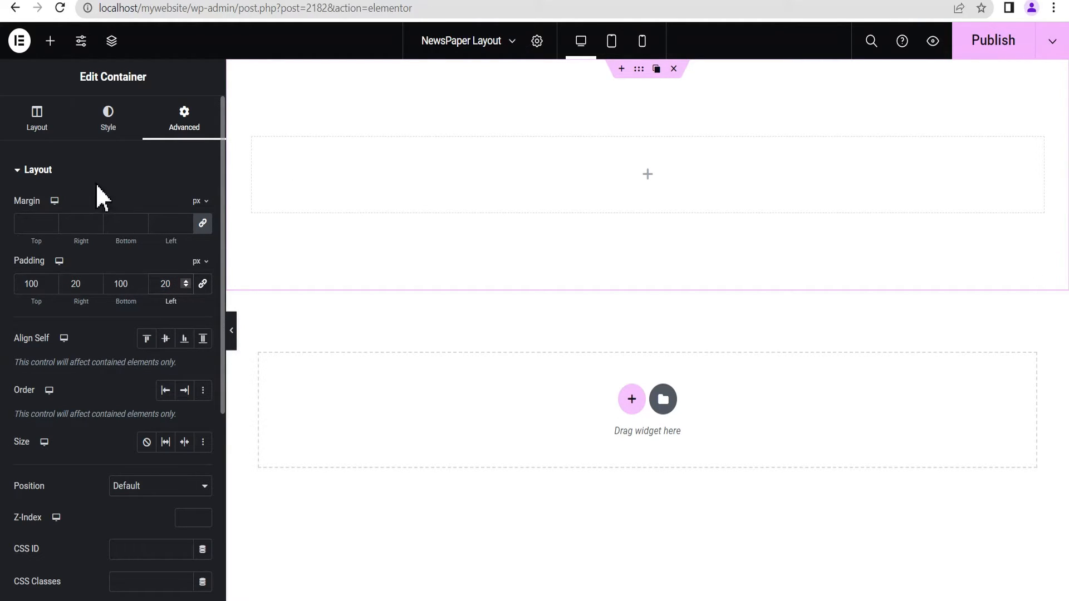
Find the Loop Grid widget by searching for "loop" and place it inside the padded container
left_click(648, 174)
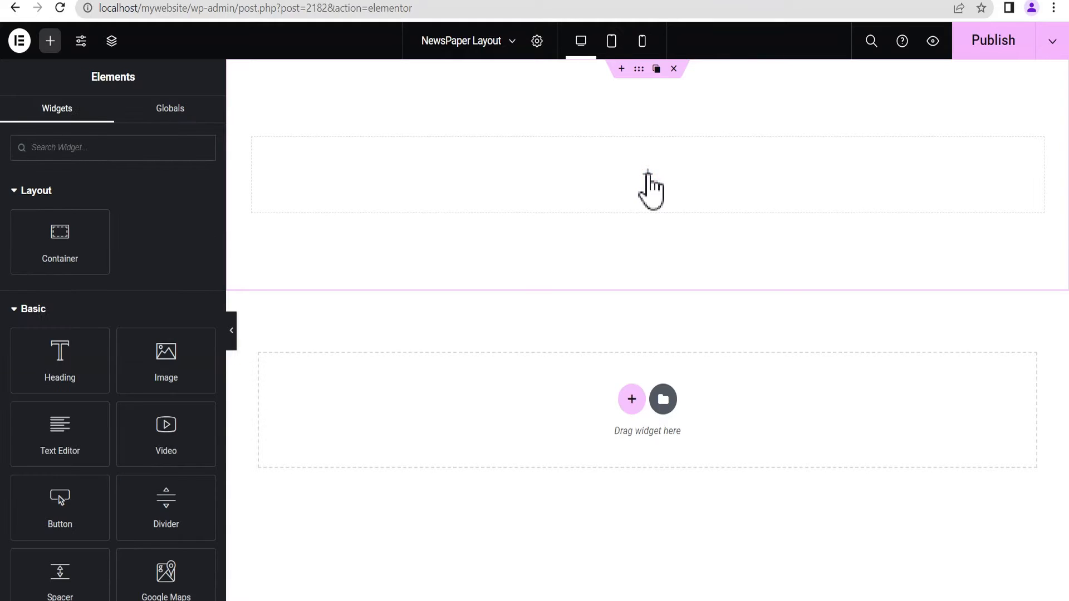
left_click(144, 154)
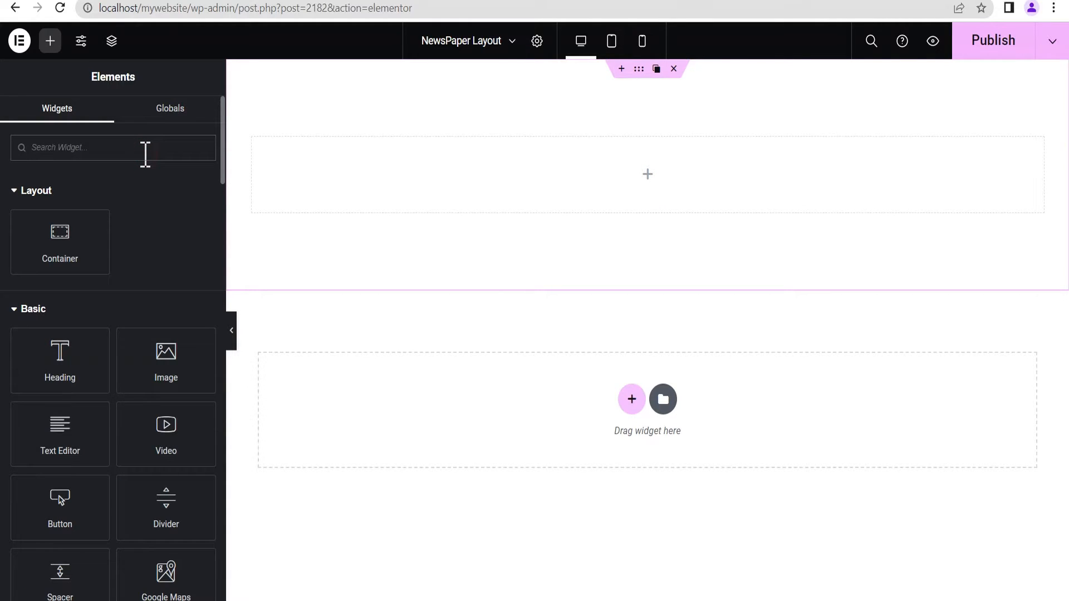
type("loop")
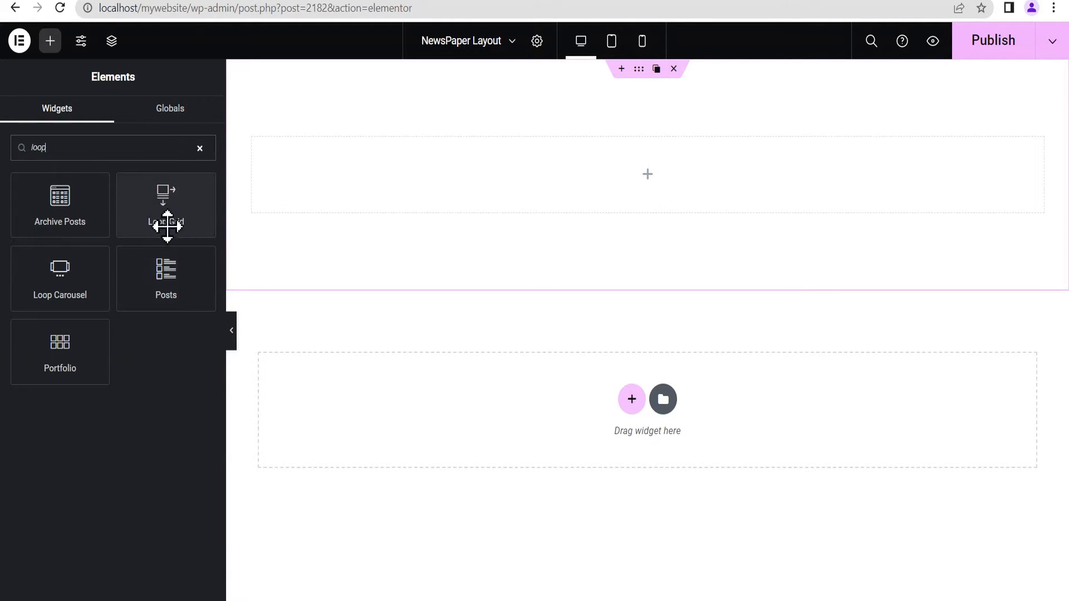
left_click_drag(167, 225, 607, 207)
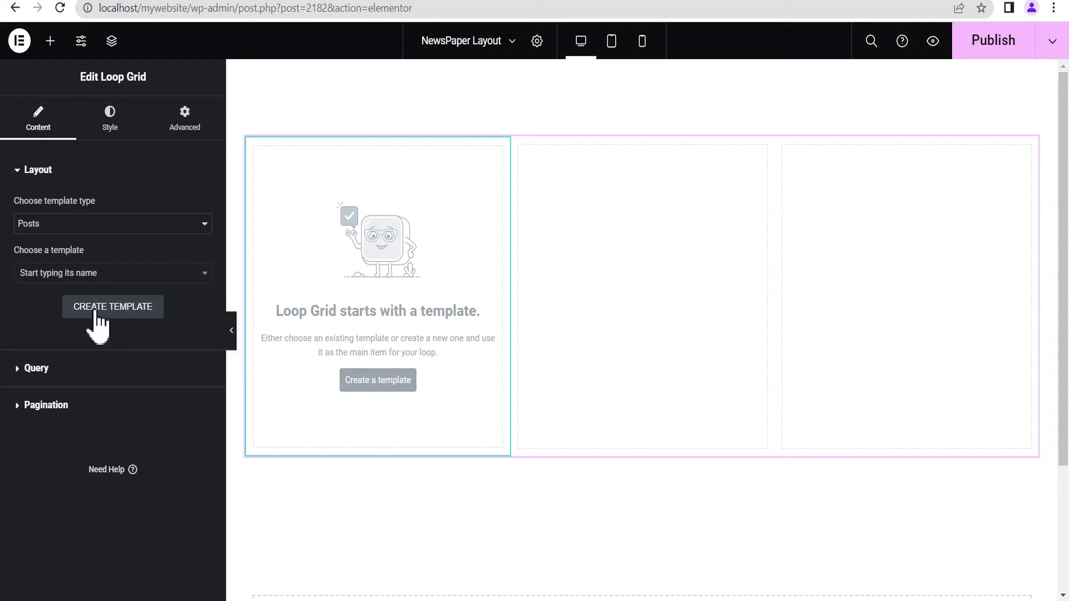
Create a new loop item template for the Loop Grid and title it "Hero temp 1"
left_click(382, 384)
left_click(635, 362)
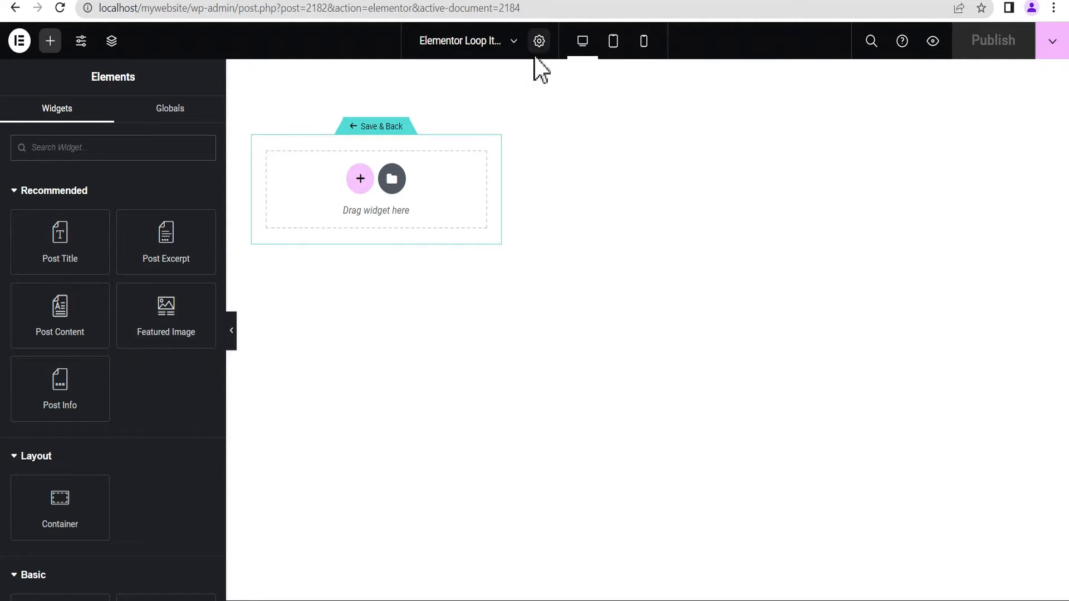
left_click(539, 41)
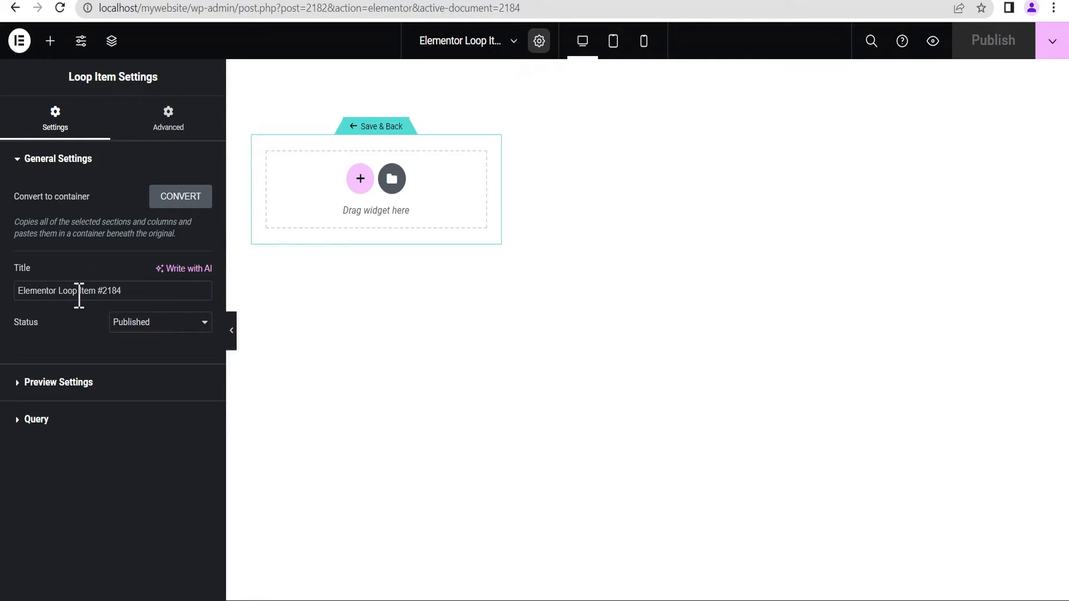
left_click_drag(125, 291, 20, 291)
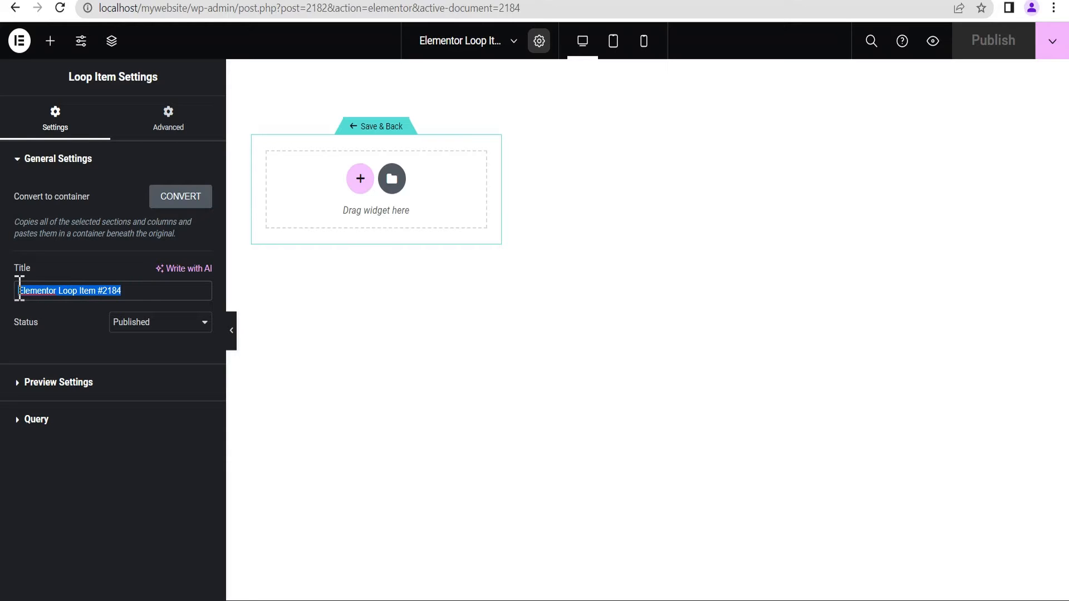
type("Hero temp 1")
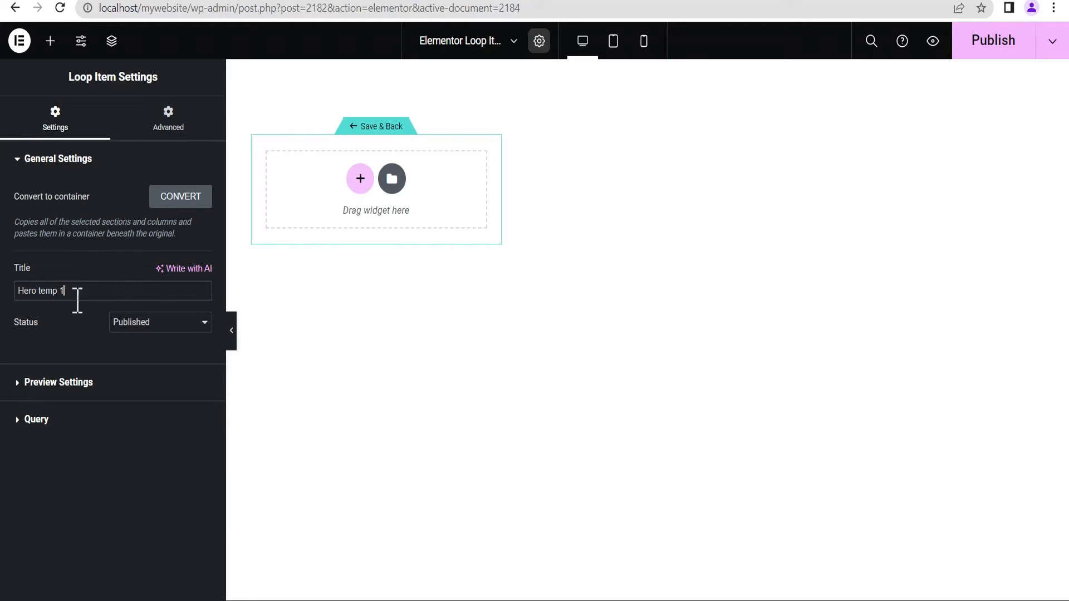
Add a single-column flexbox container to the loop item template
left_click(50, 42)
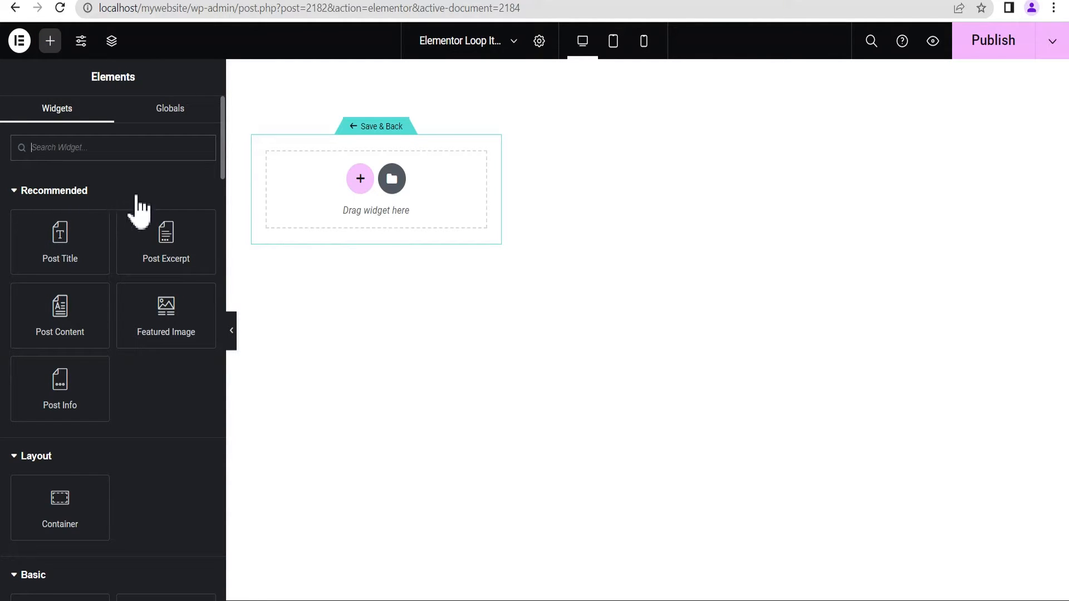
left_click(360, 182)
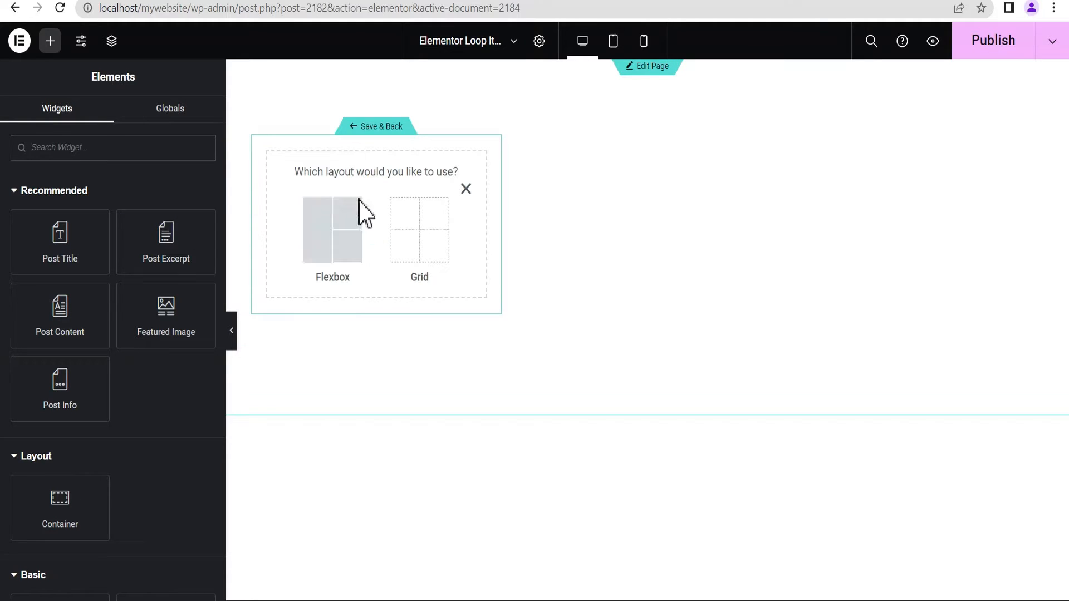
left_click(334, 242)
left_click(296, 220)
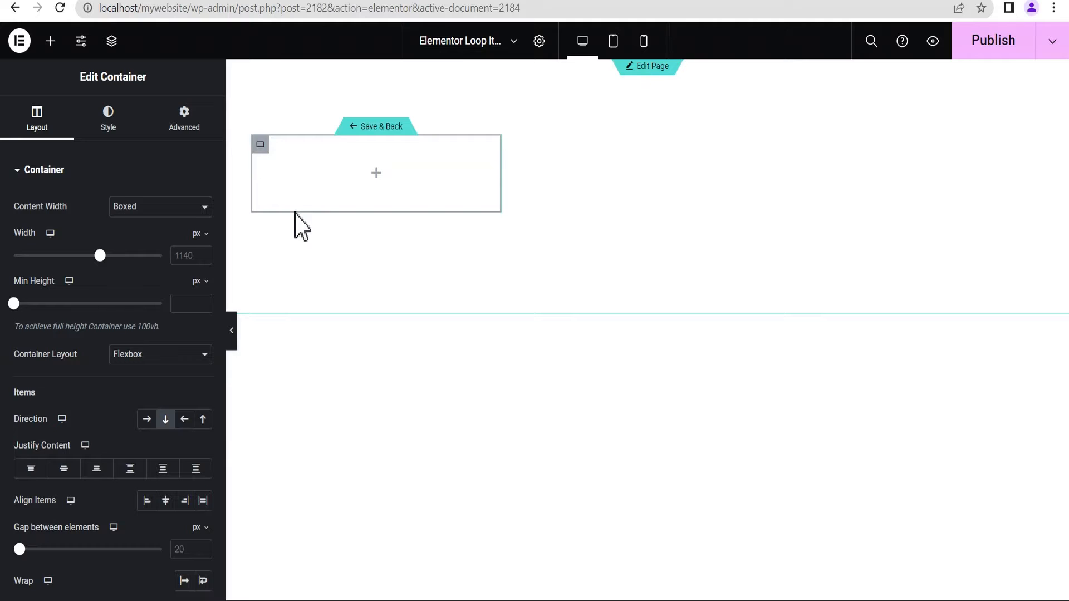
Find the Call to Action widget by searching for "call" and place it inside the template's container
left_click(376, 172)
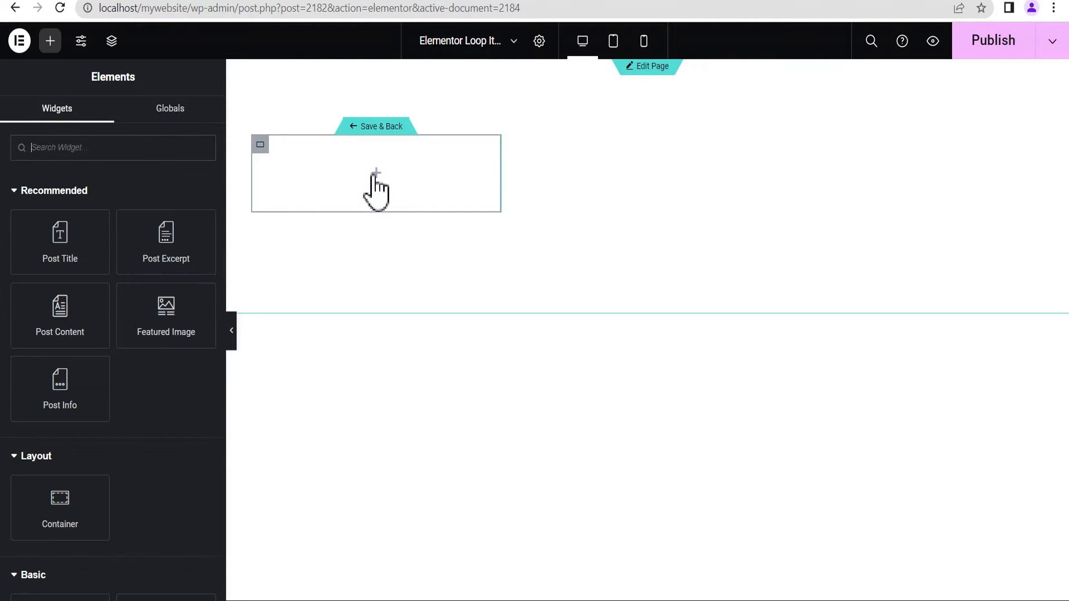
left_click(78, 148)
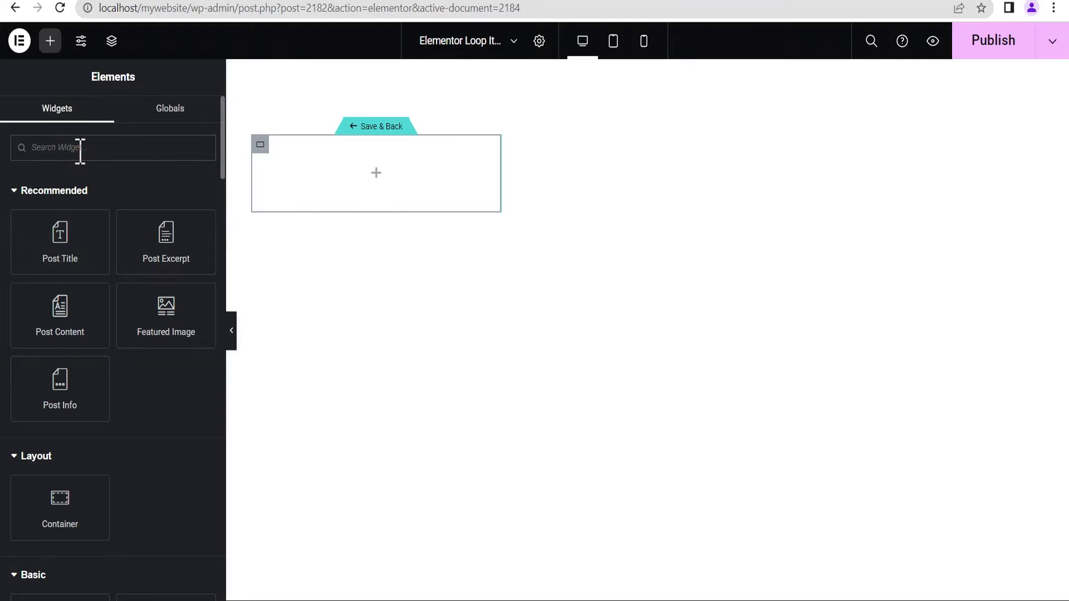
type("call")
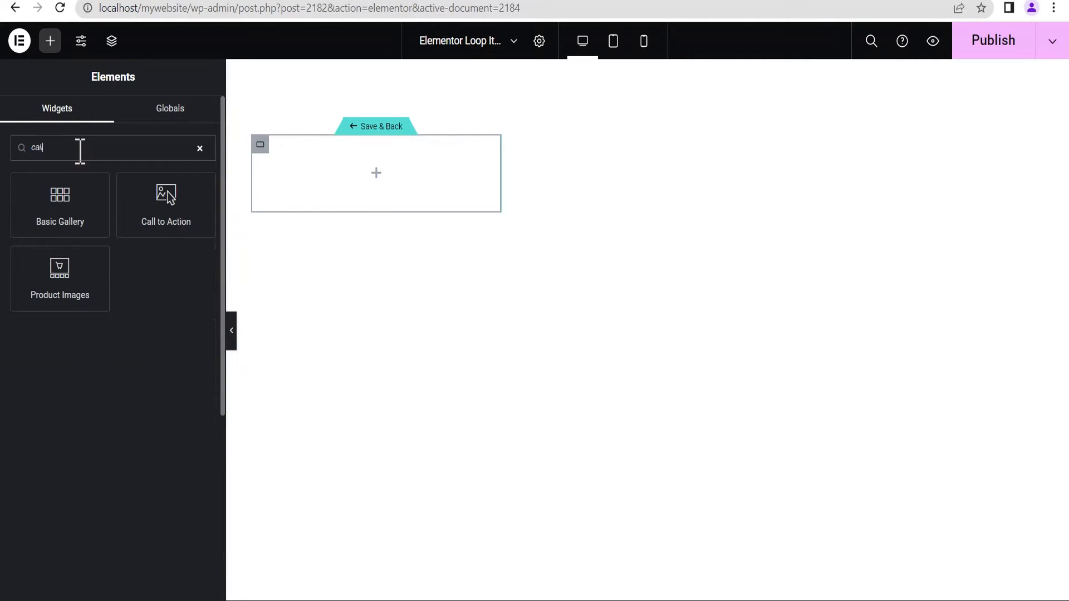
left_click_drag(166, 214, 382, 187)
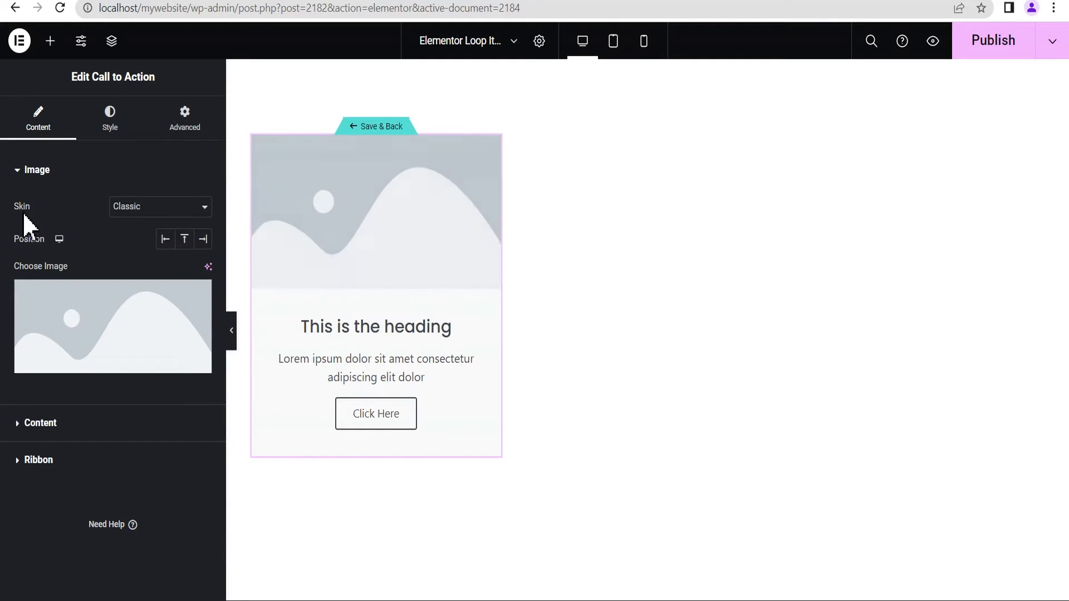
Set the Call to Action's skin to Cover and use the post's Featured Image as its dynamic image
left_click(151, 207)
left_click(128, 236)
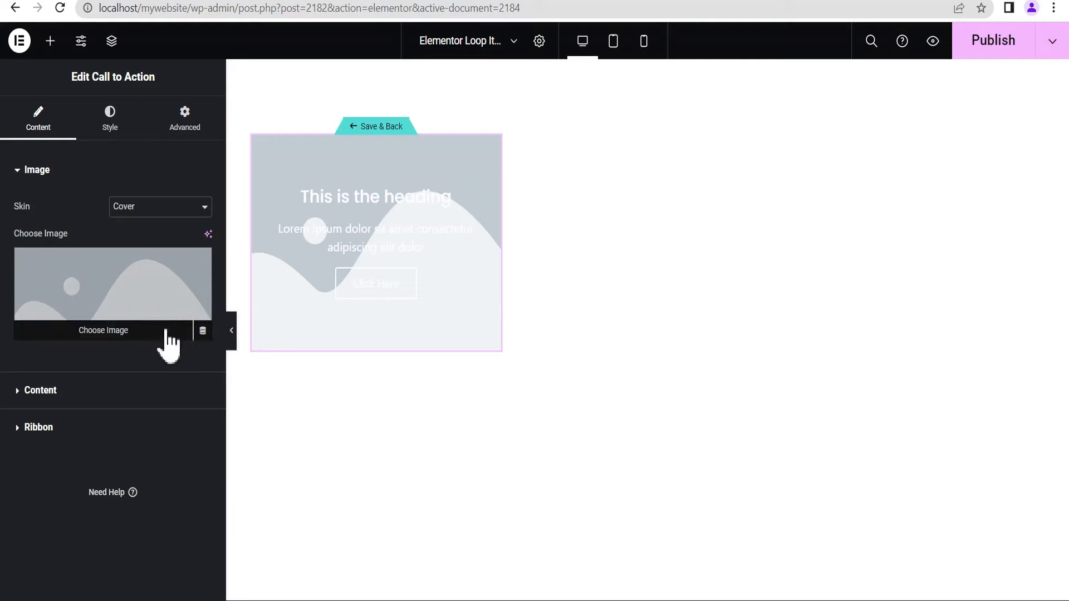
left_click(203, 330)
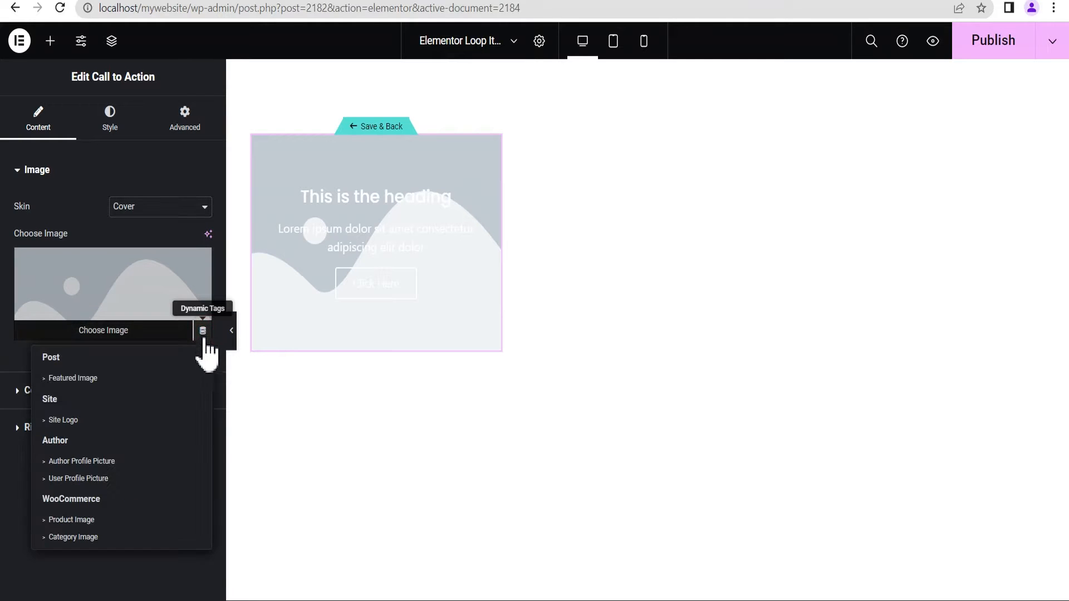
left_click(73, 378)
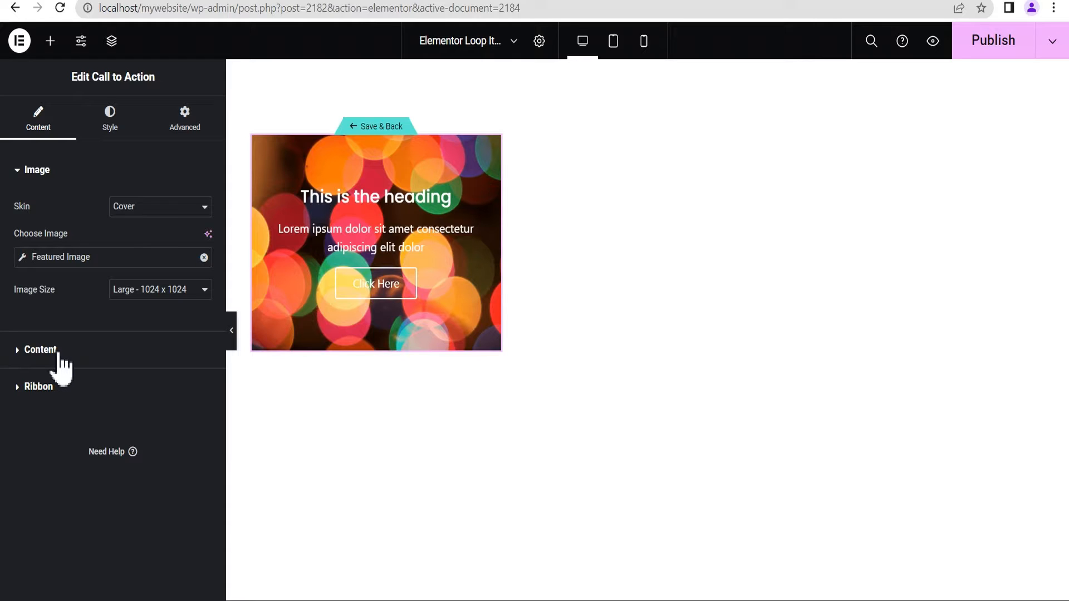
Link the Call to Action's title to the dynamic Post Title and its description to the dynamic Post Date
left_click(40, 350)
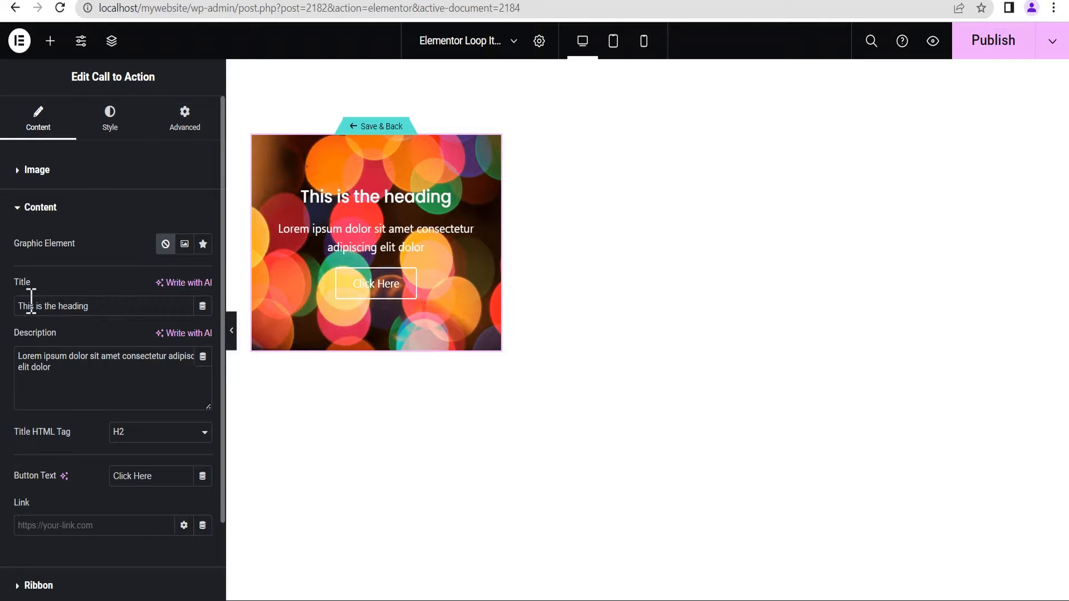
left_click_drag(106, 308, 12, 305)
left_click(202, 306)
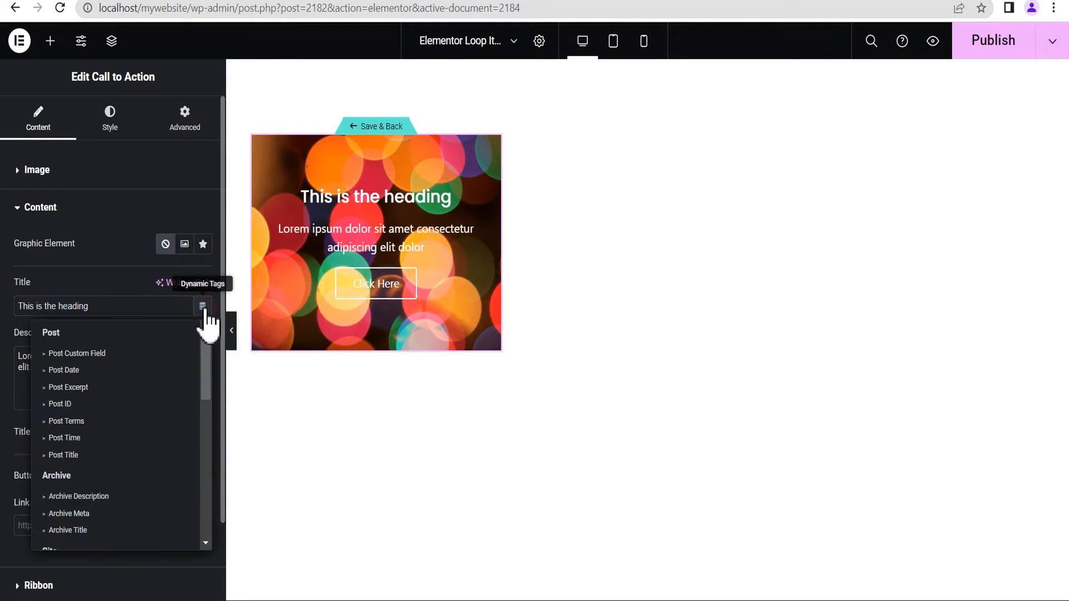
left_click(63, 455)
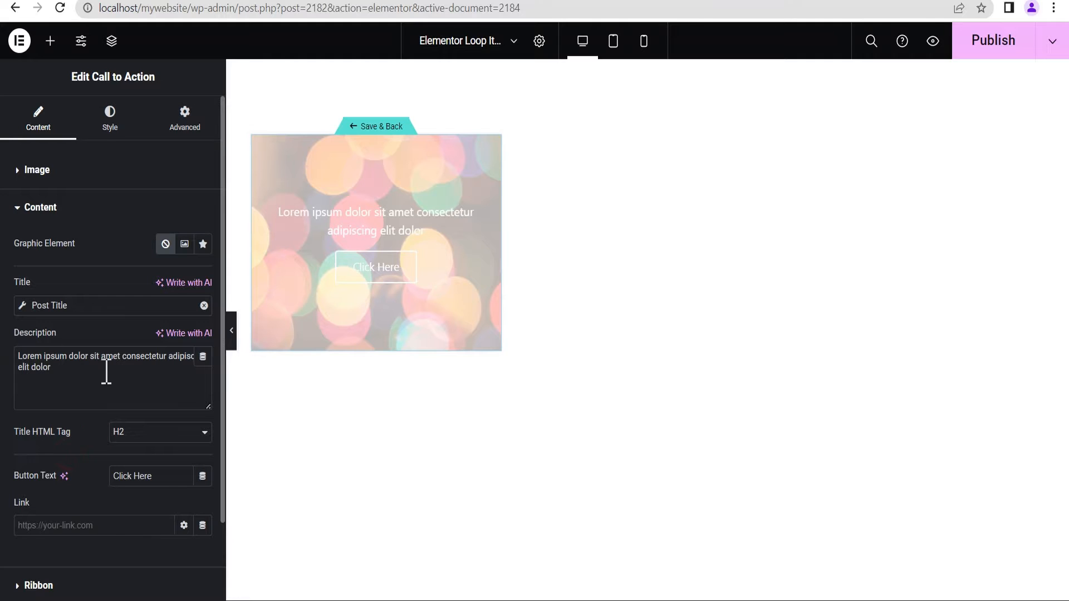
left_click(203, 358)
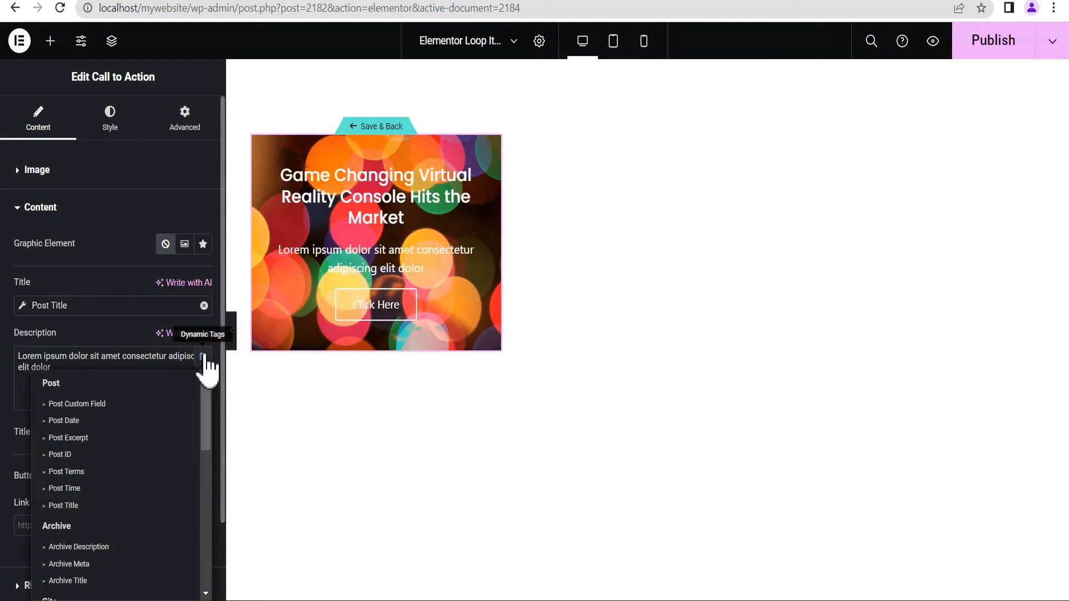
left_click(64, 421)
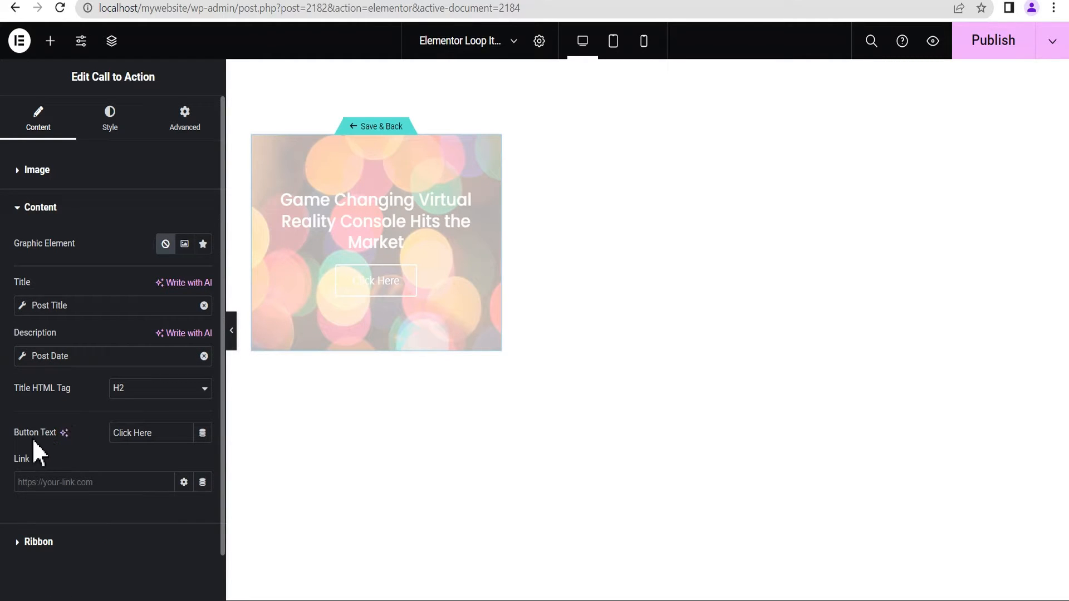
Clear the Call to Action's button text and link the Whole Box to the dynamic Post URL
left_click(164, 436)
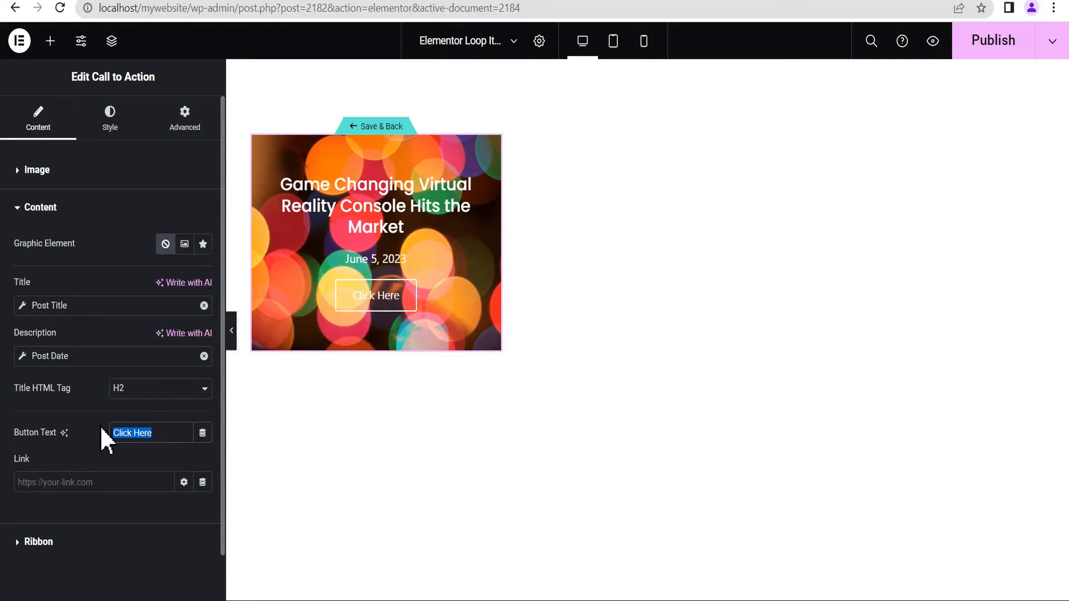
key("BackSpace")
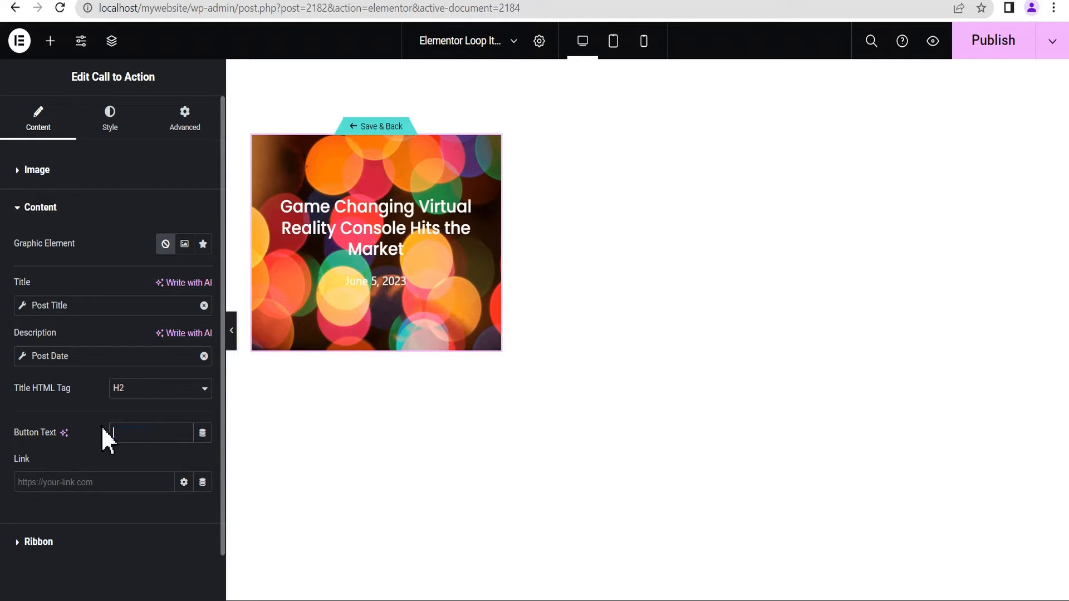
left_click(202, 482)
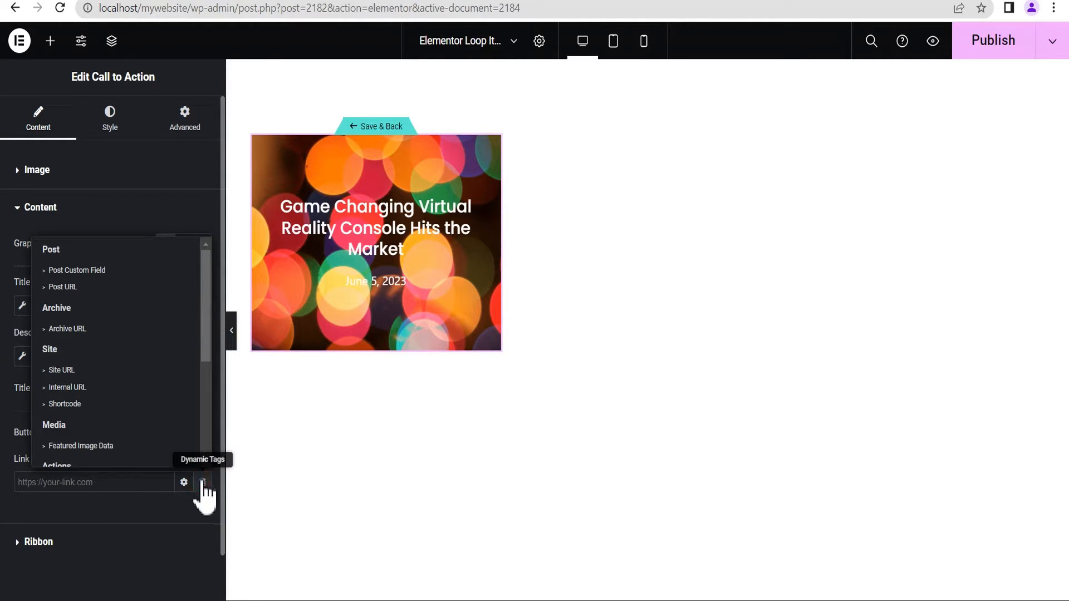
left_click(63, 286)
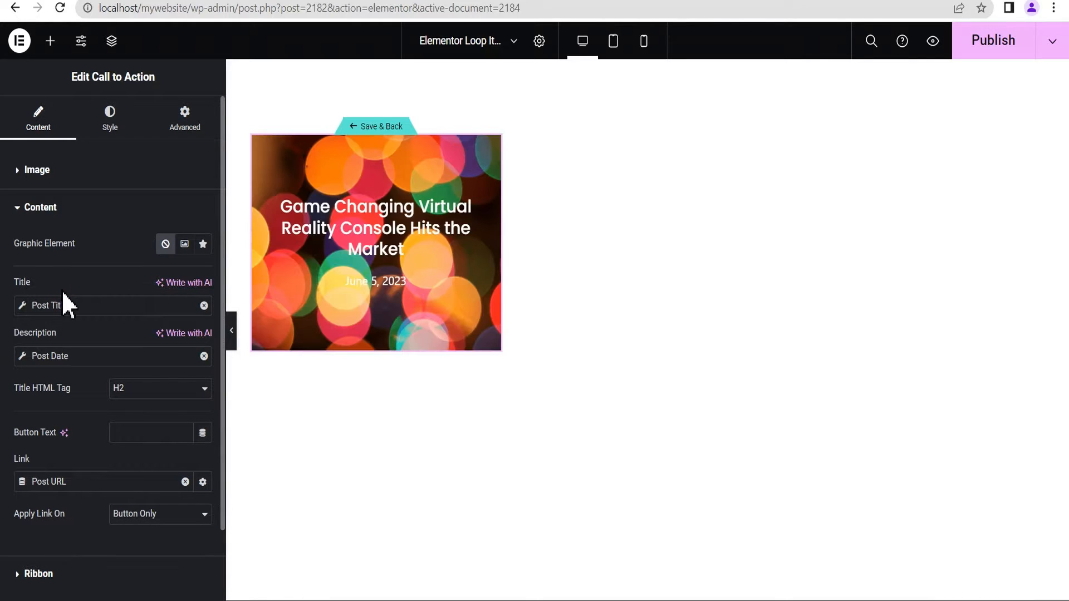
left_click(137, 521)
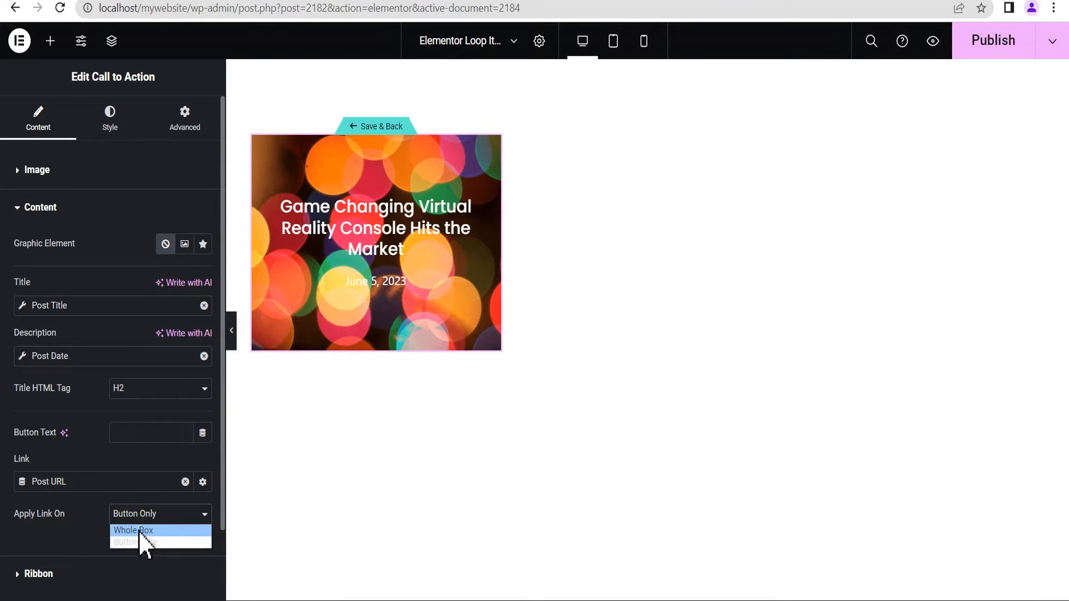
left_click(138, 531)
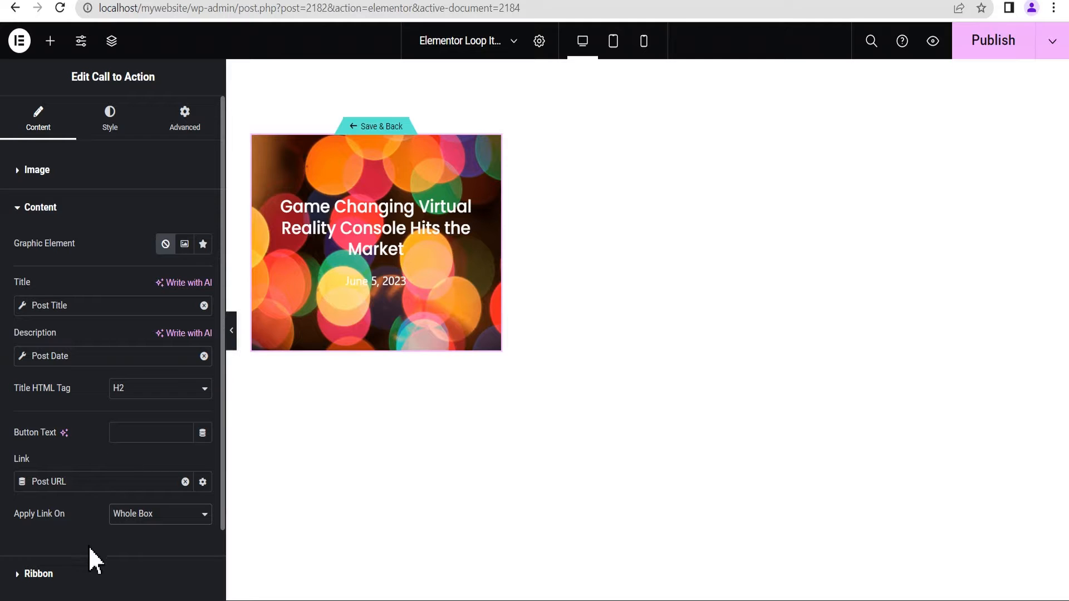
Style the Call to Action box with left alignment, bottom vertical position and 500 px height, and save the template back to the page
left_click(111, 123)
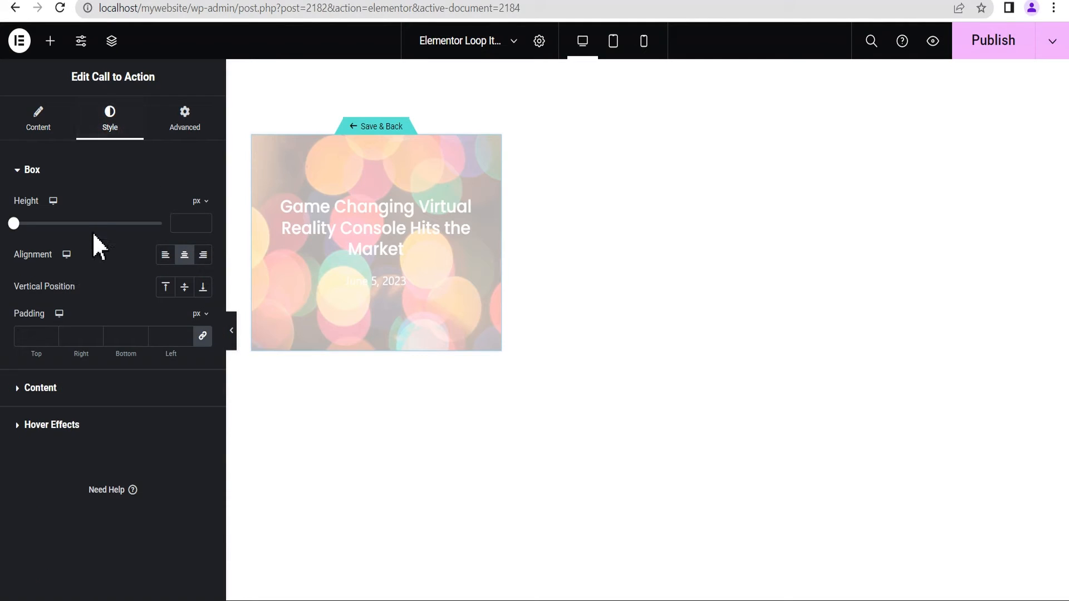
left_click(167, 258)
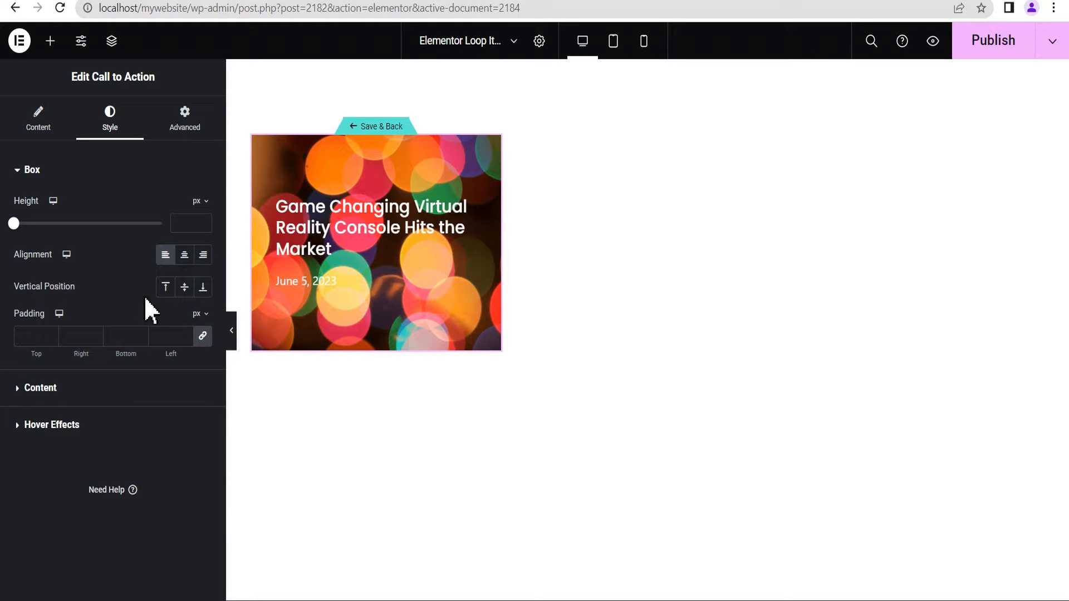
left_click(203, 287)
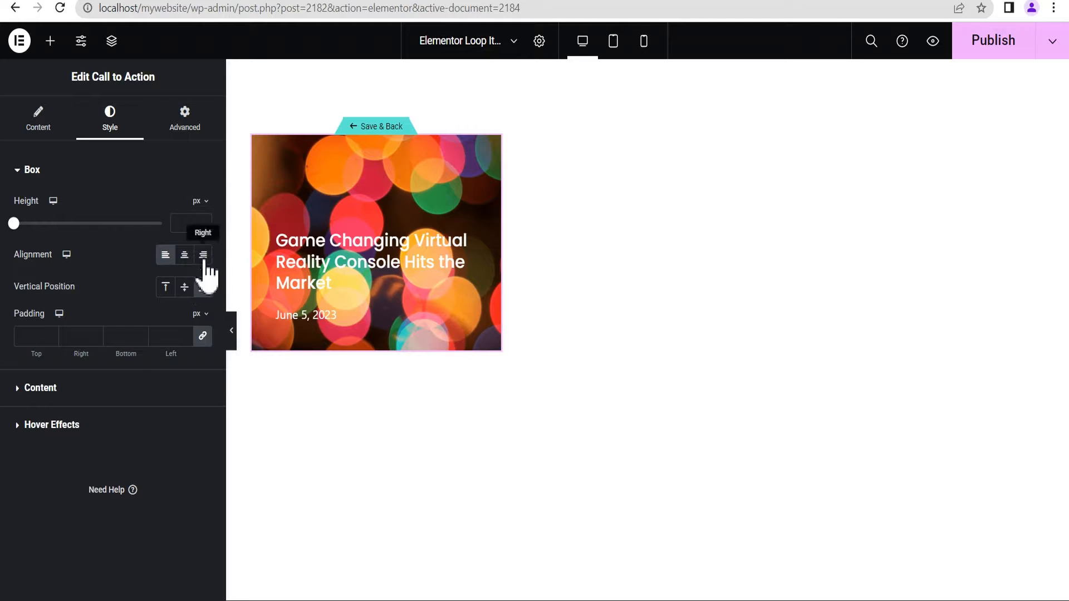
left_click(187, 222)
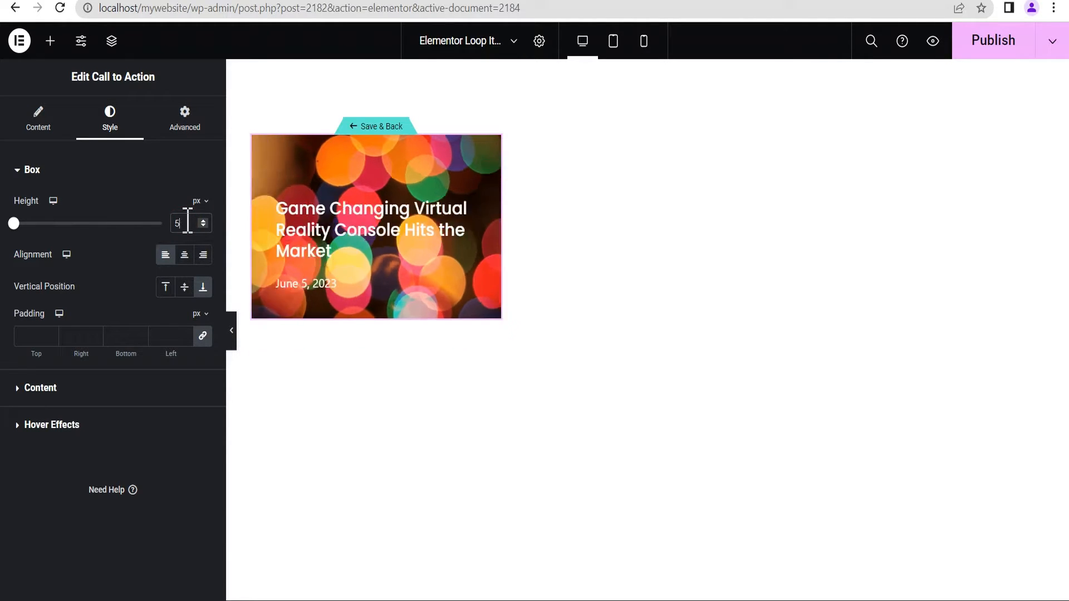
type("500")
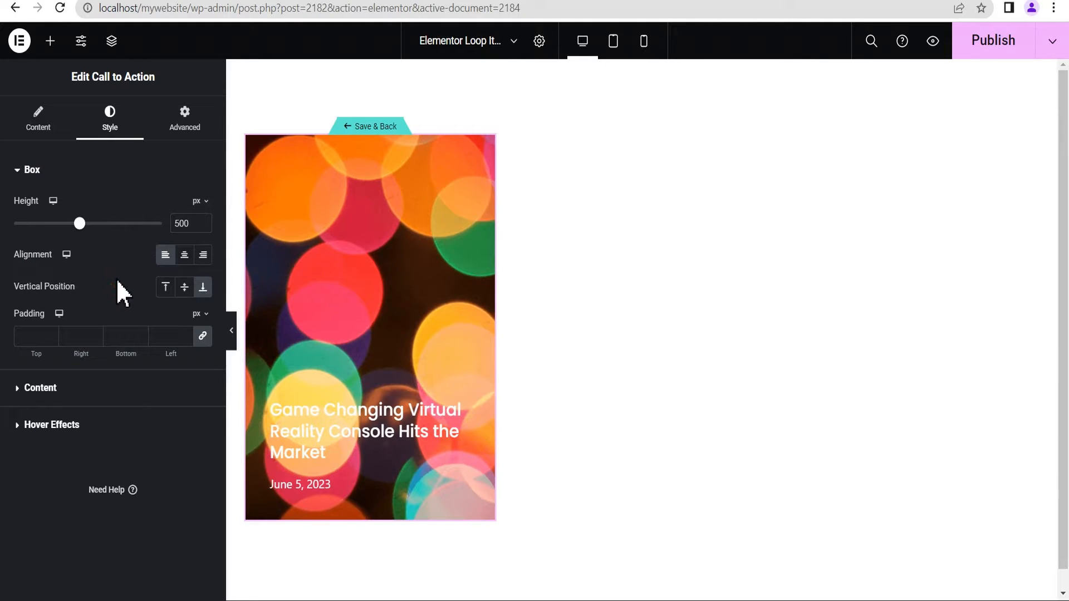
left_click(369, 127)
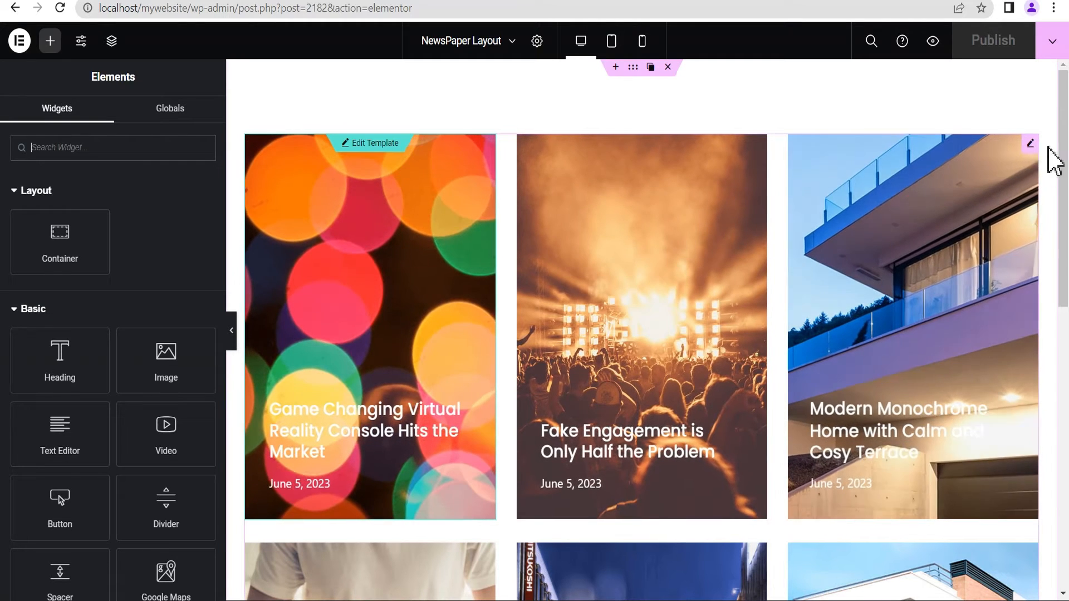
Set the hero Loop Grid to 1 column and 1 item per page
left_click(1030, 144)
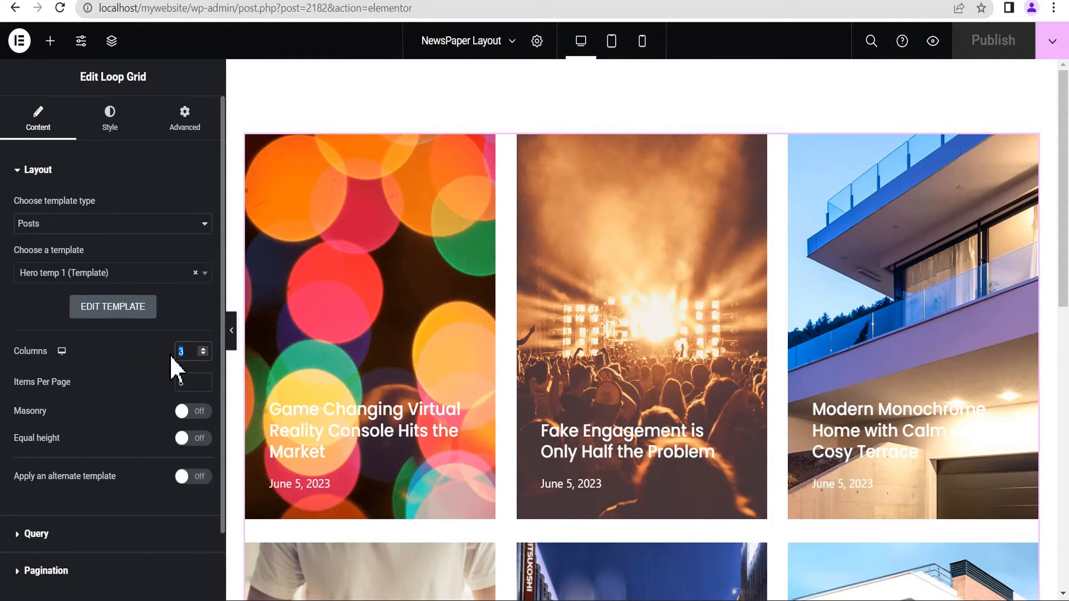
type("1")
left_click(189, 383)
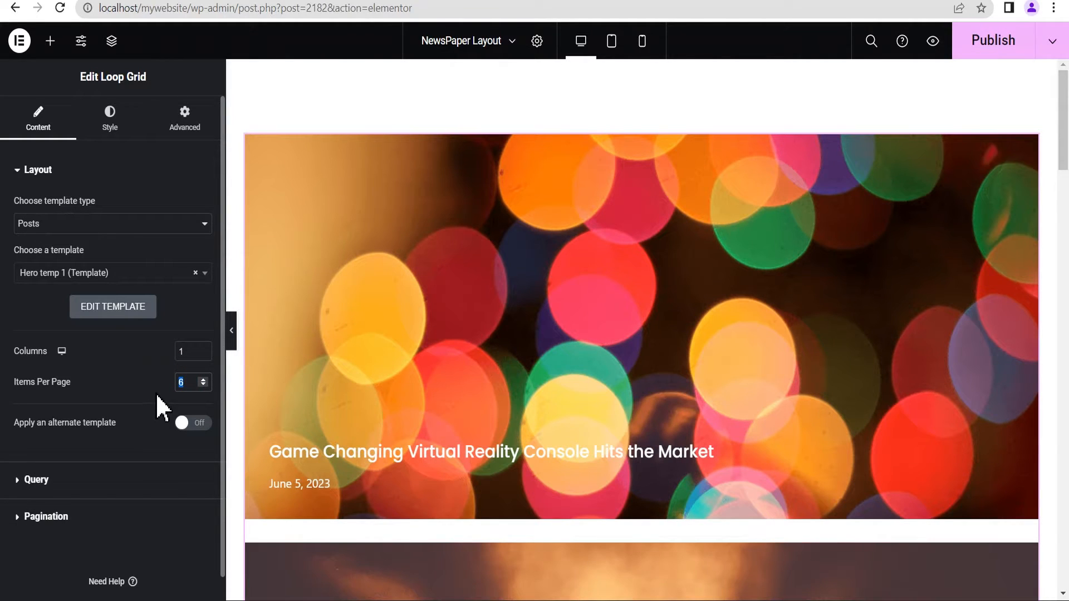
type("1")
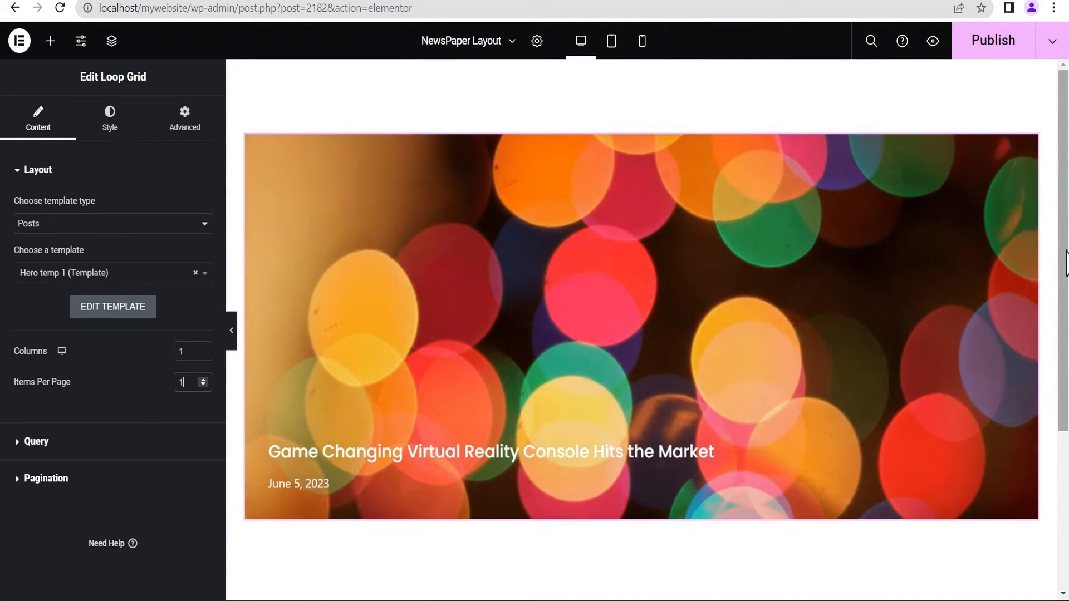
Add a single-column flexbox container to the page below the hero Loop Grid
left_click_drag(1065, 253, 1066, 395)
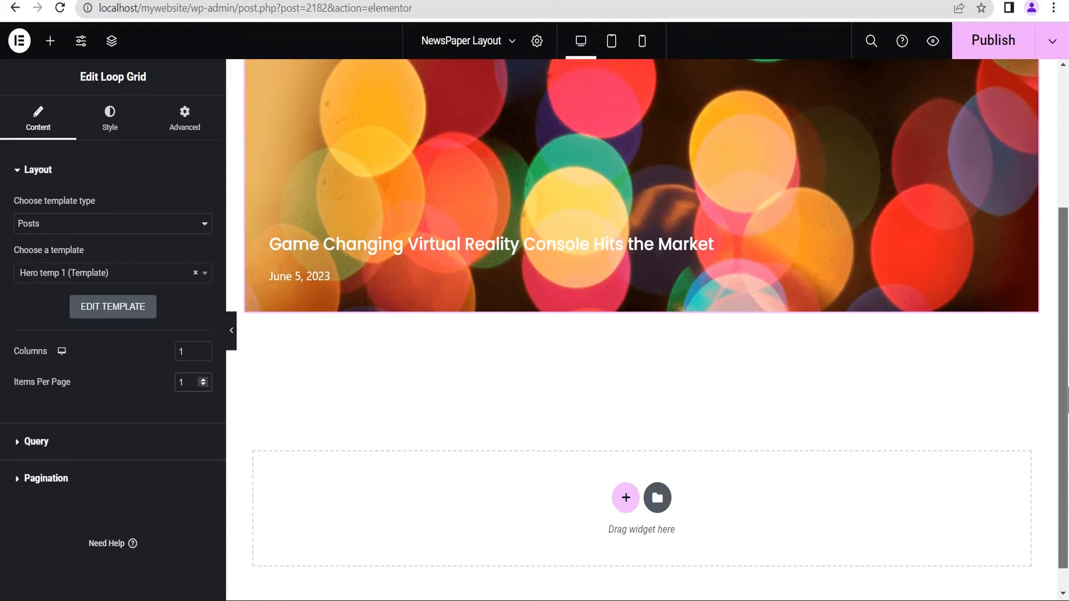
left_click(626, 498)
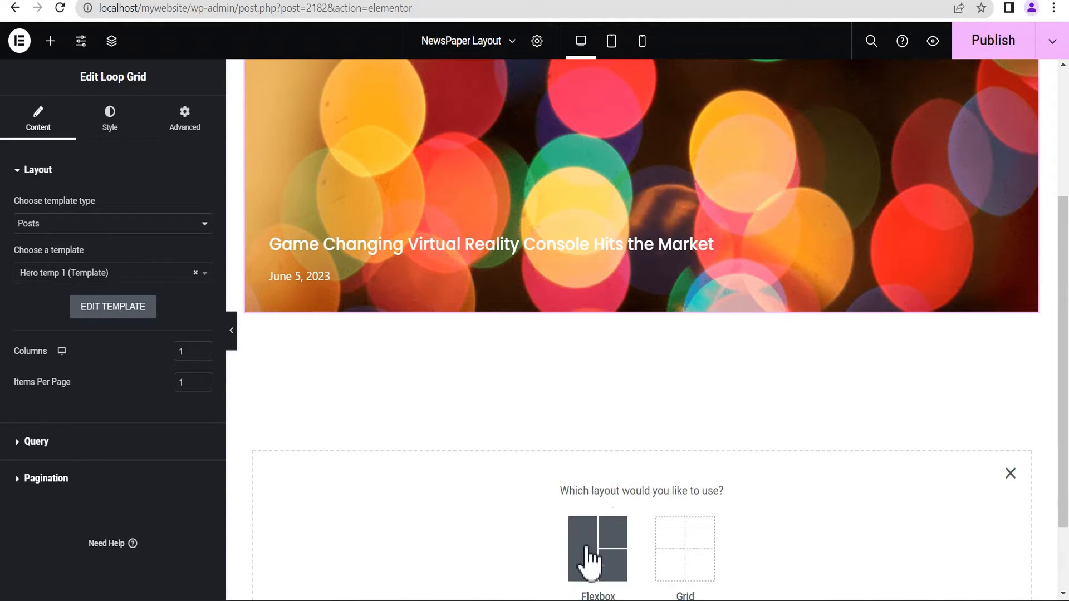
left_click(579, 551)
left_click(451, 533)
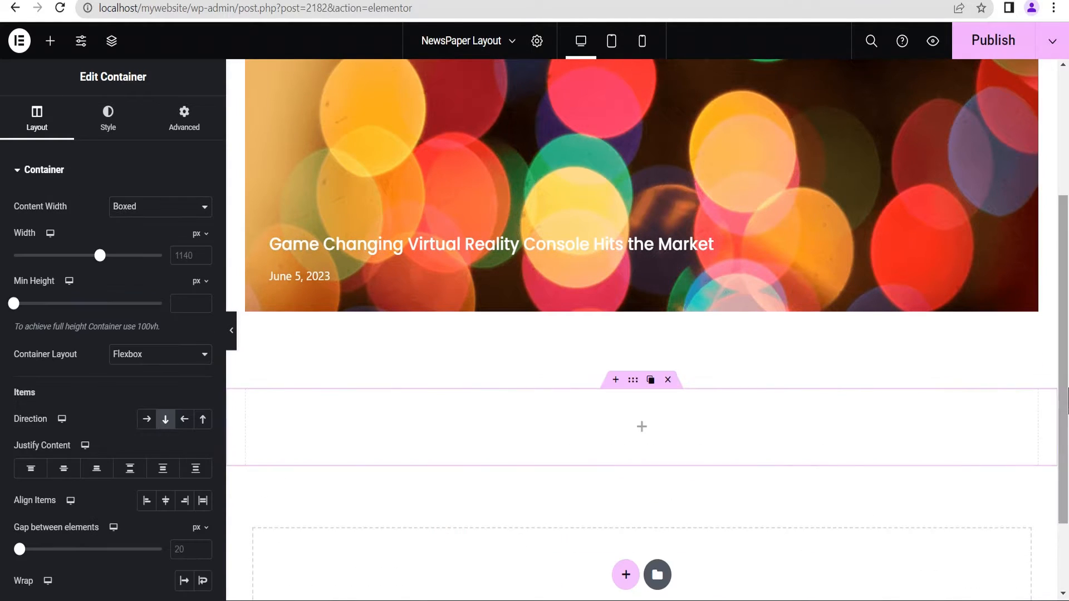
Find the Loop Grid widget by searching for "loop" and place it inside the new empty container
left_click_drag(1064, 349, 1064, 398)
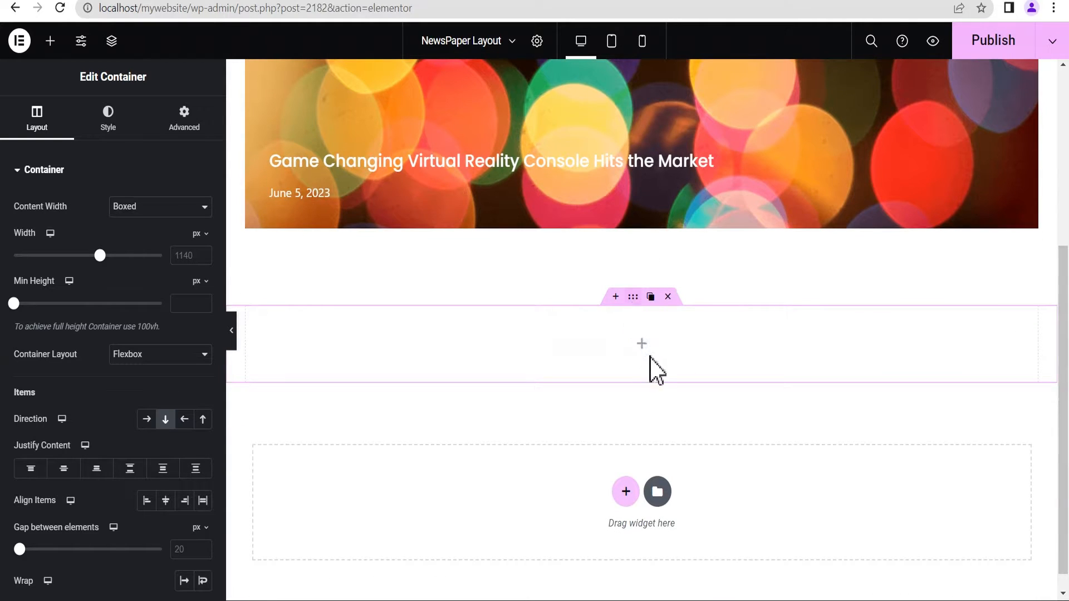
left_click(642, 345)
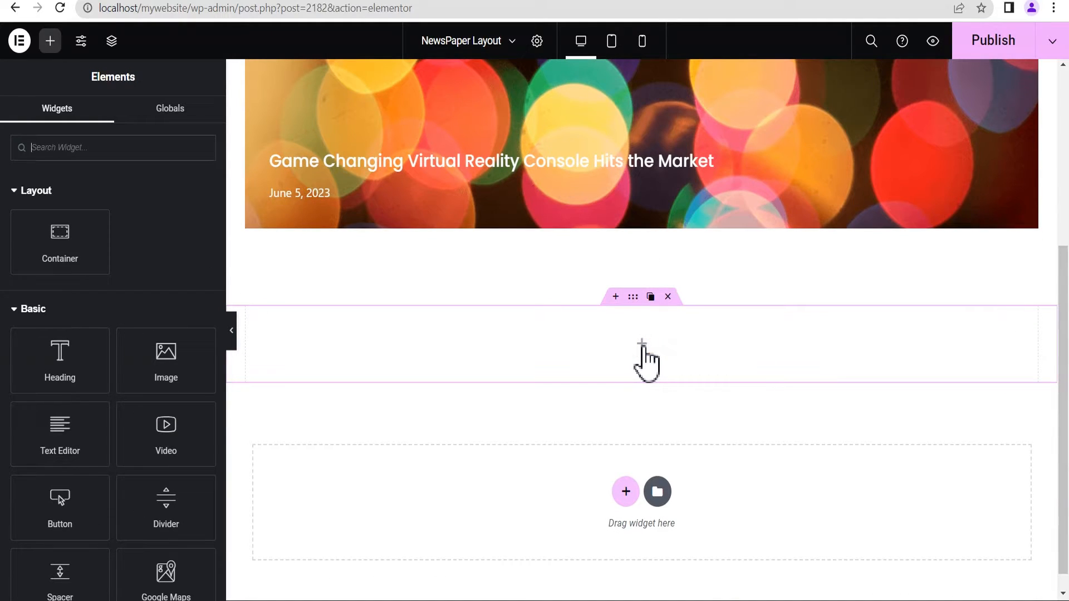
type("loop")
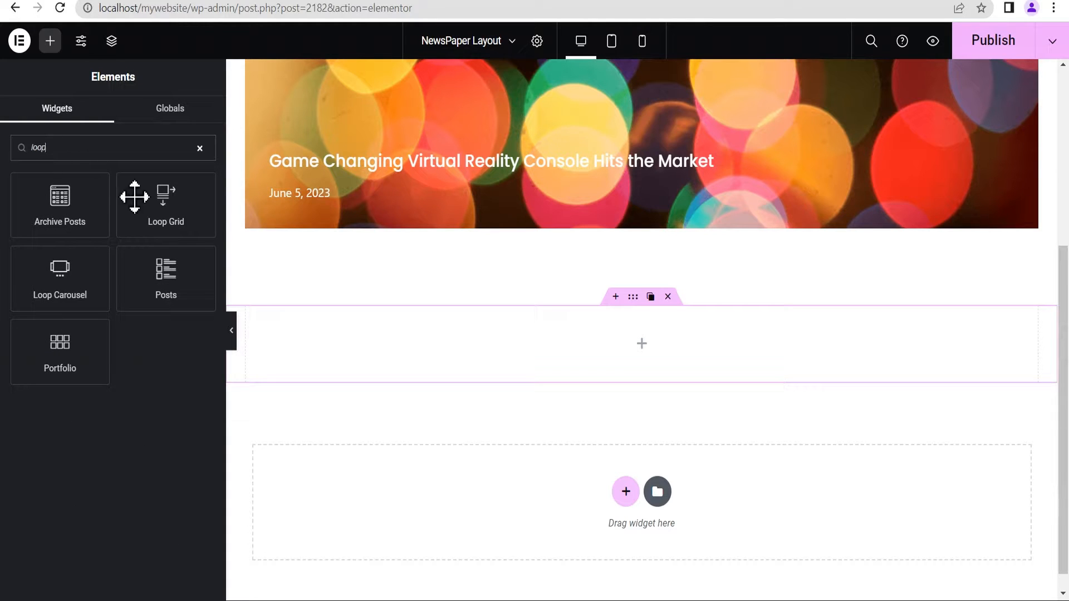
left_click_drag(134, 197, 627, 361)
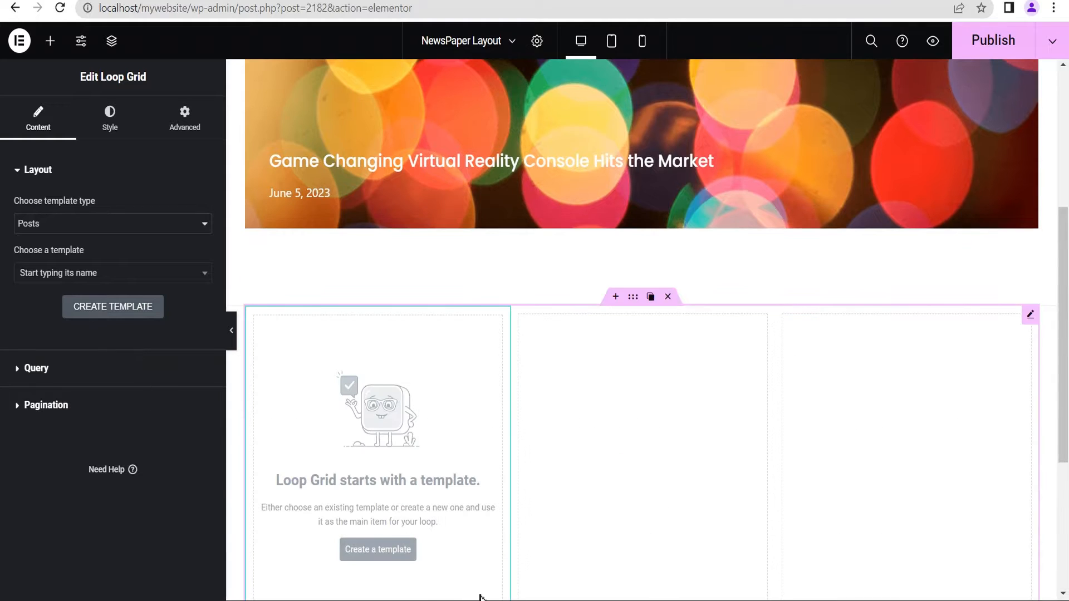
Create a new loop item template for the second Loop Grid, saving the page changes, and title it "Hero temp 2"
left_click(113, 307)
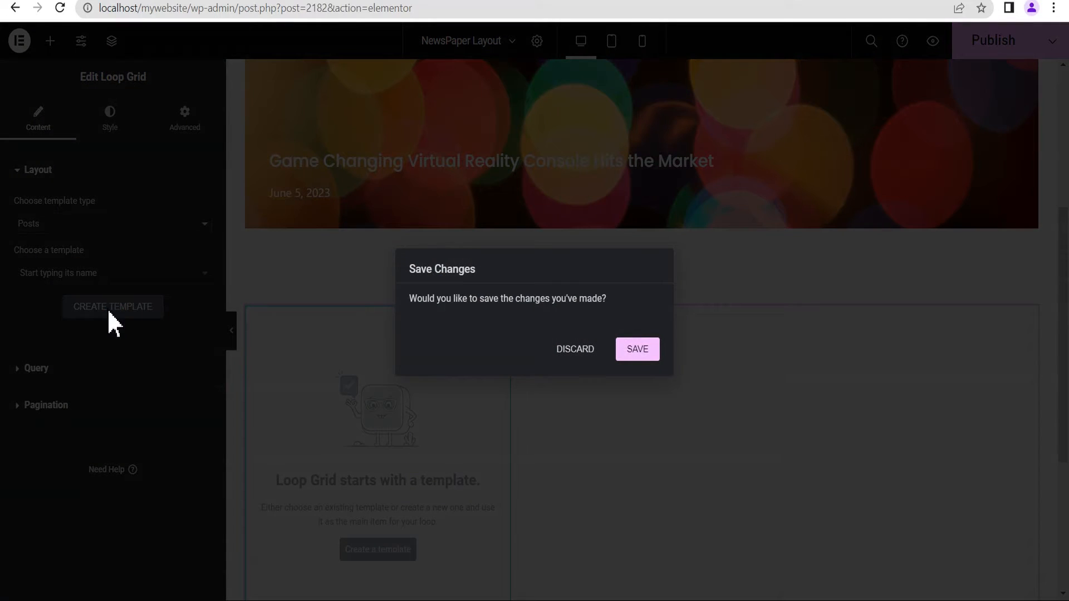
left_click(638, 350)
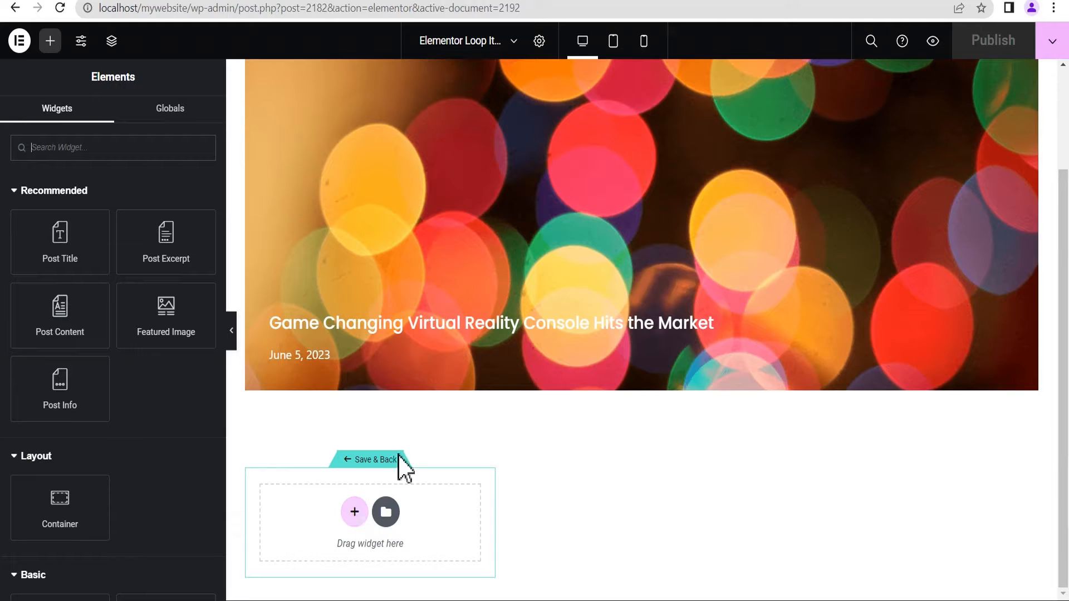
left_click(539, 41)
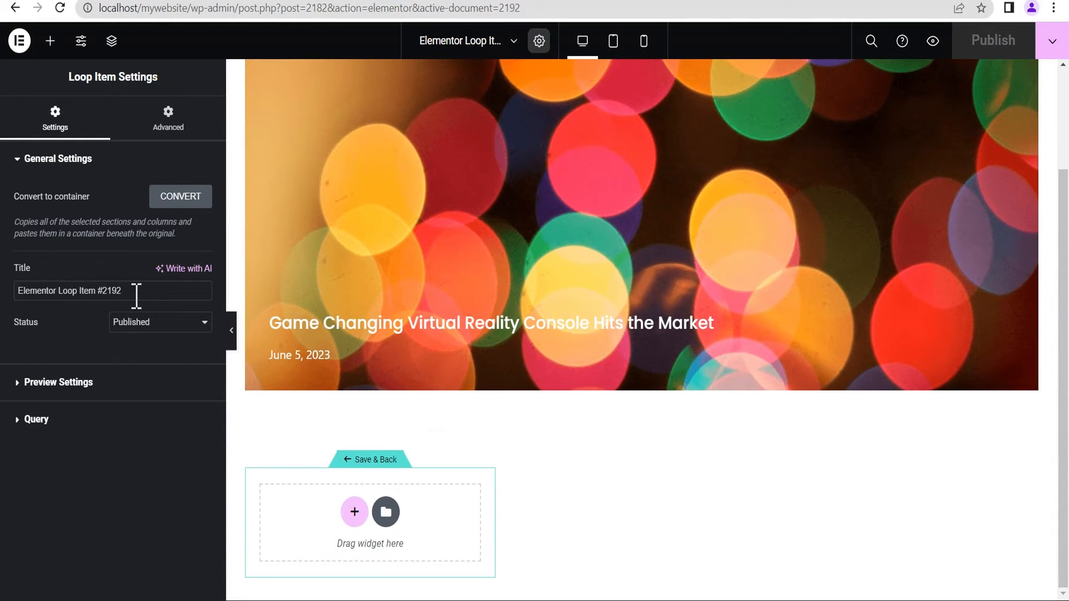
left_click_drag(137, 295, 3, 295)
type("Hero temp 2")
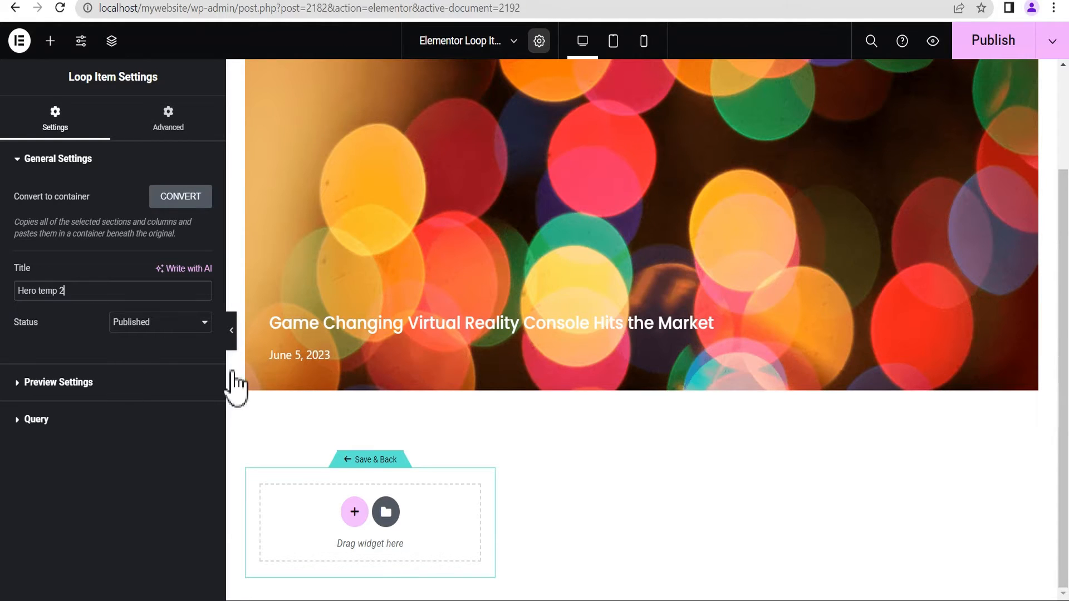
Add a single-column flexbox container to the Hero temp 2 template
left_click(51, 42)
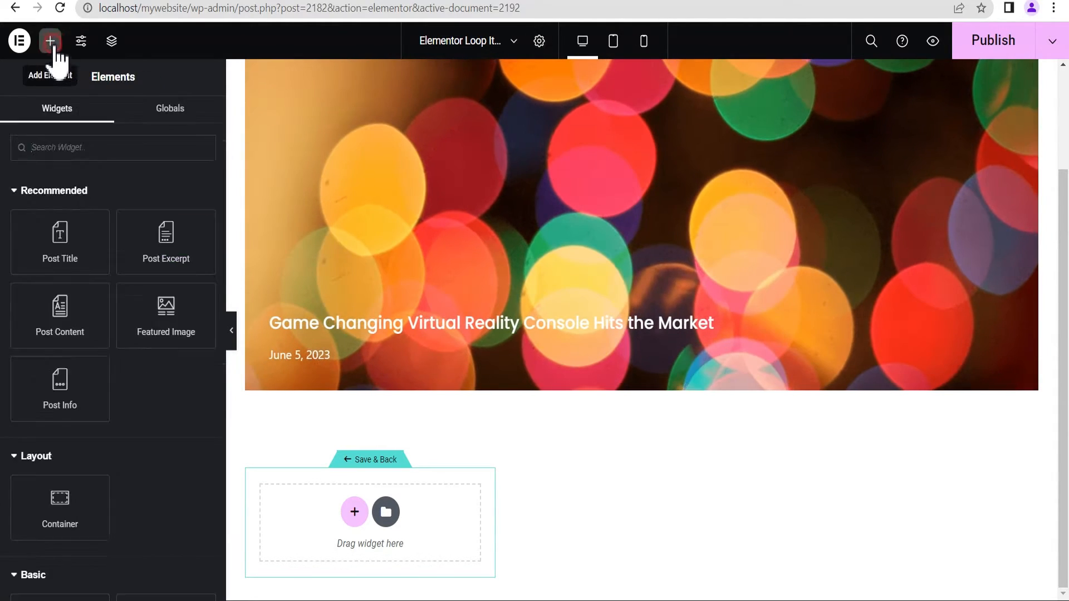
left_click(356, 513)
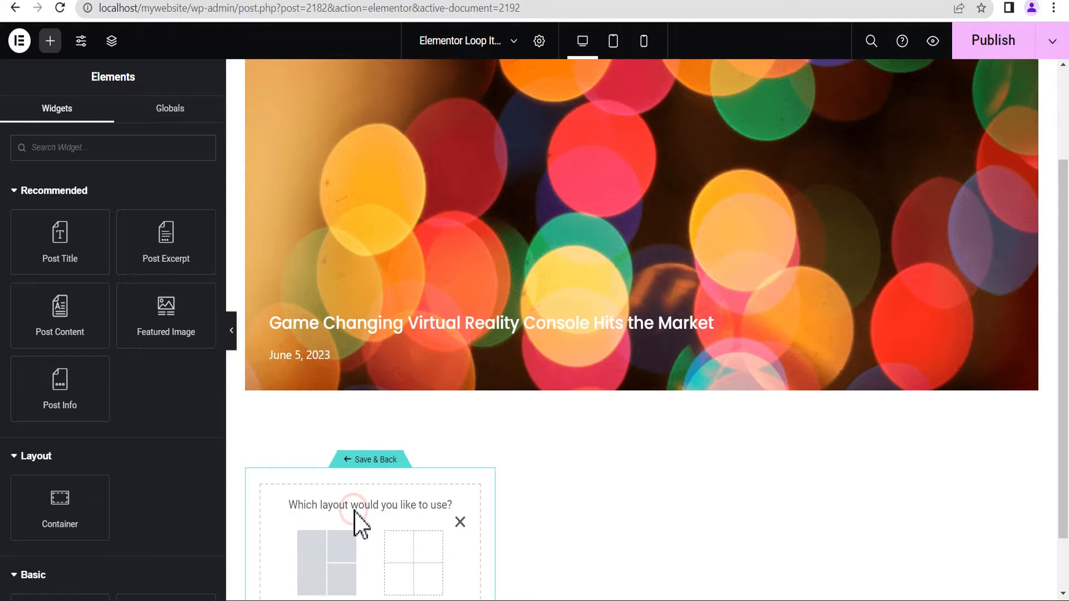
left_click(320, 577)
scroll(1023, 412, "down", 3)
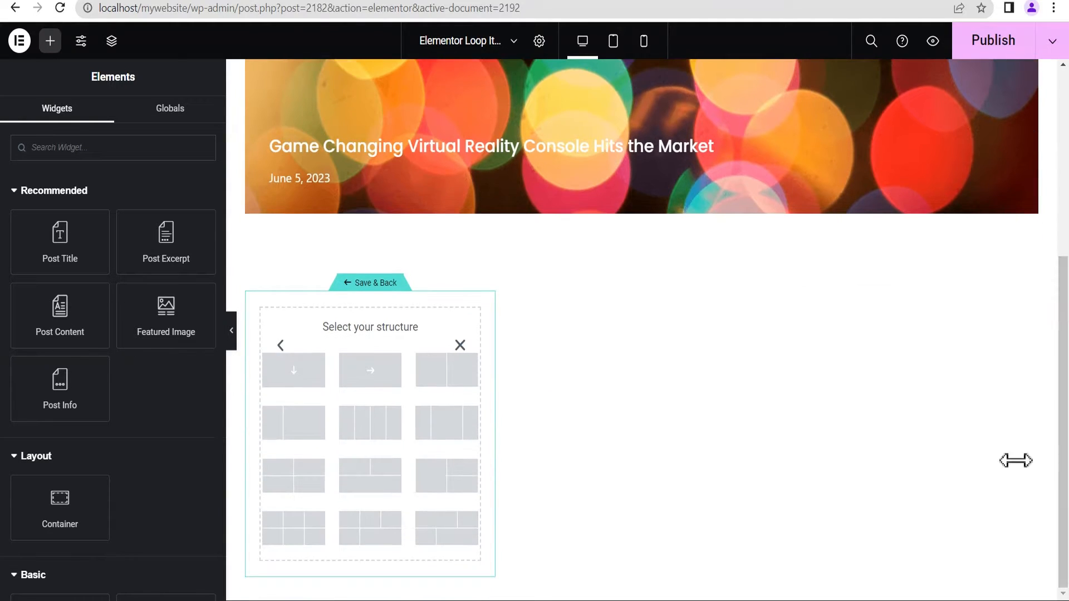
left_click(289, 386)
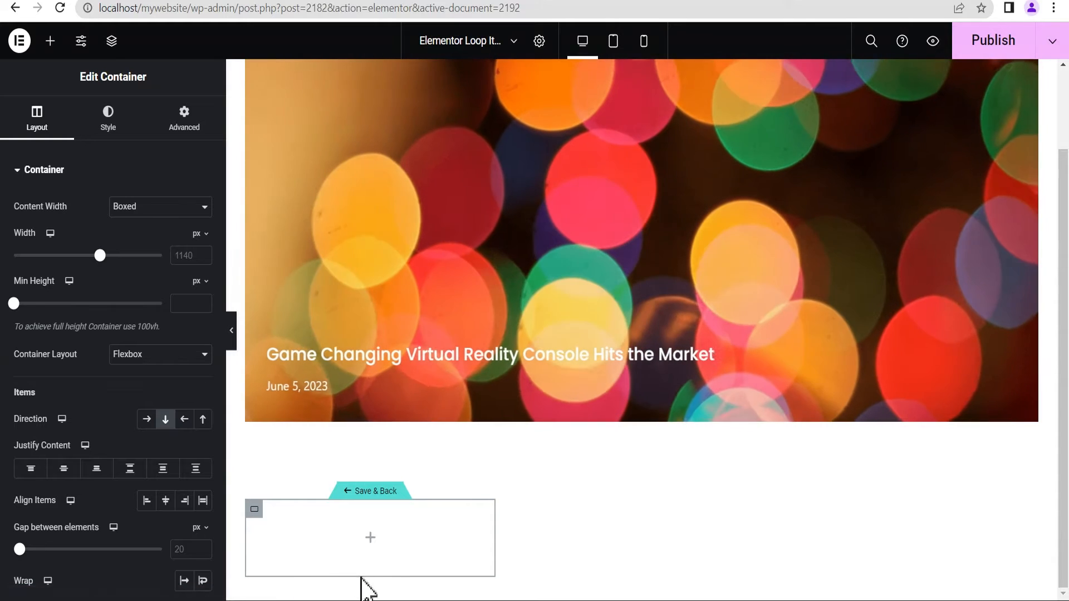
Find the Call to Action widget by searching for "call" and place it inside the template's empty container
left_click(371, 537)
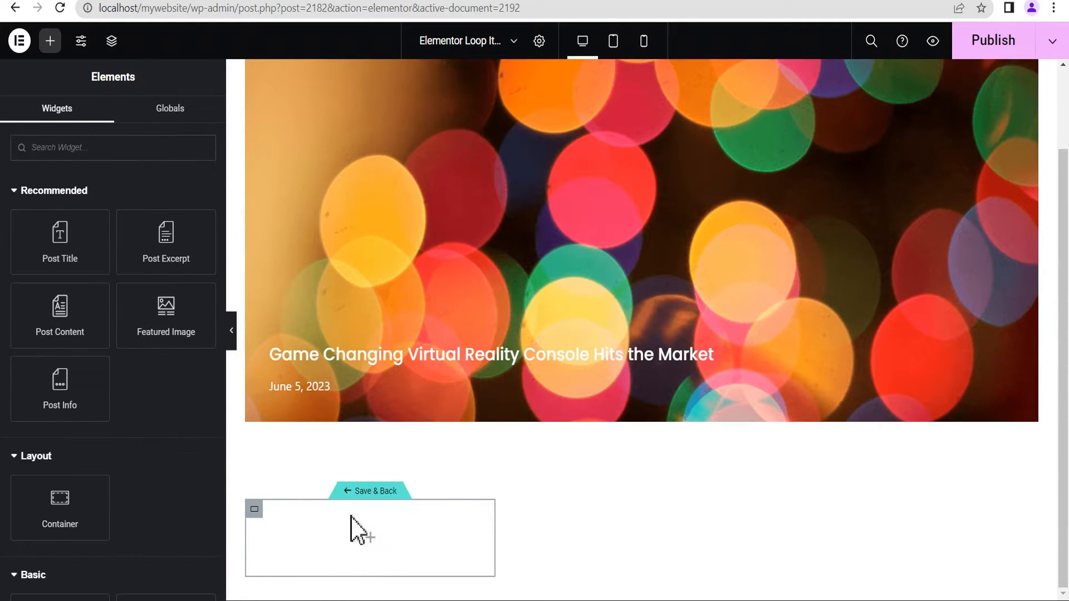
left_click(94, 145)
type("c")
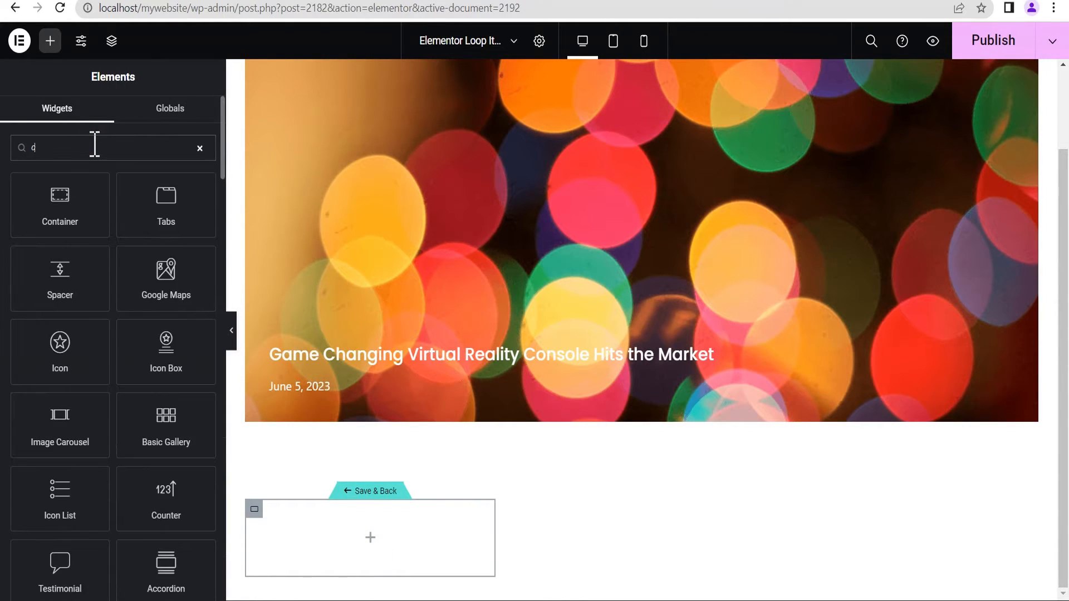
type("all")
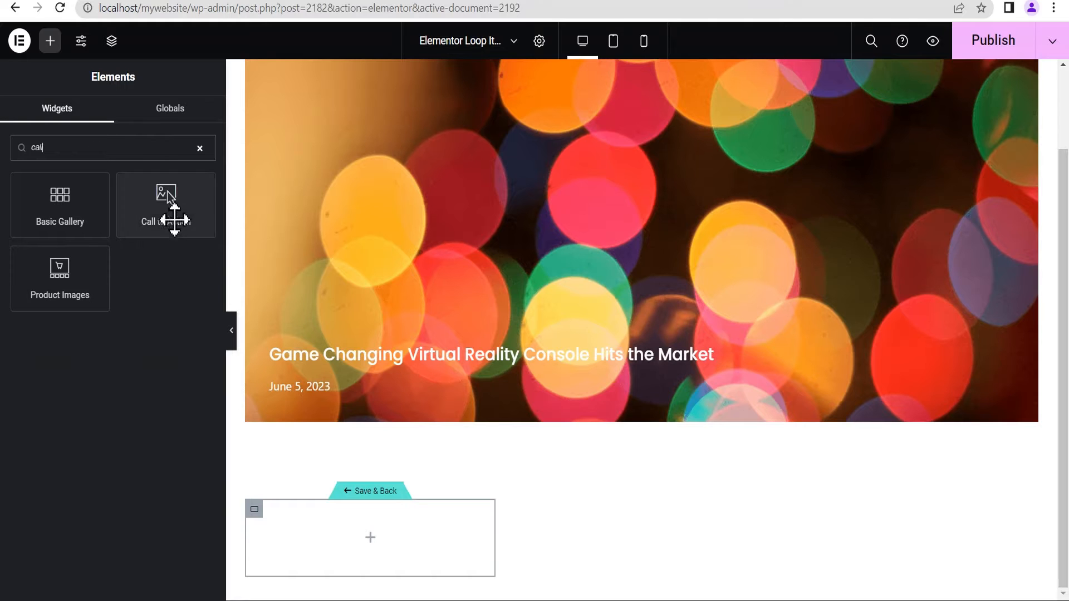
left_click_drag(172, 215, 369, 564)
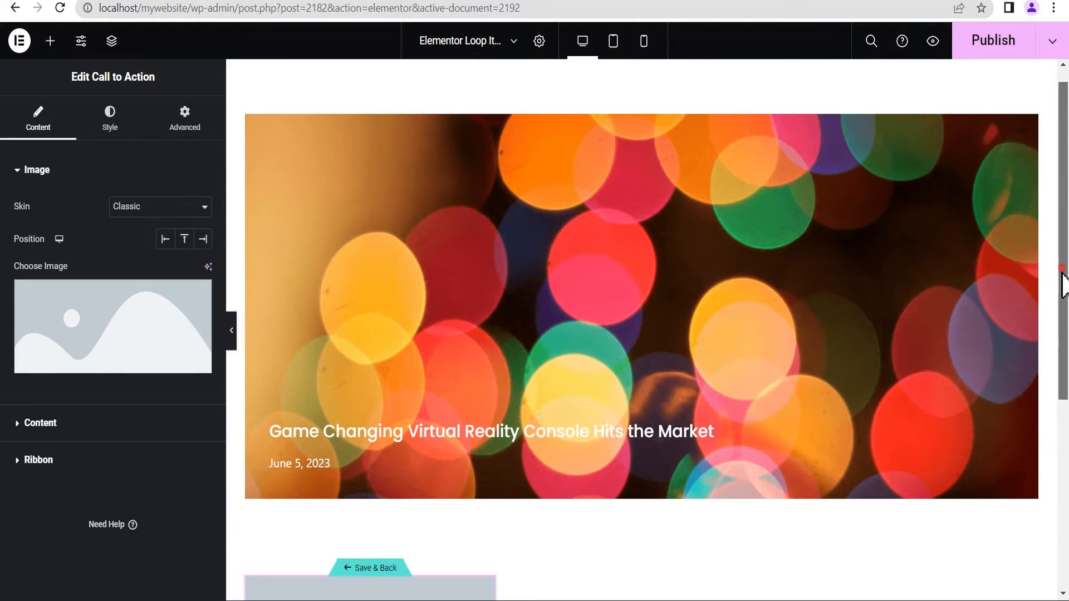
Set the Call to Action's skin to Cover and use the dynamic Featured Image as its picture
scroll(704, 496, "down", 5)
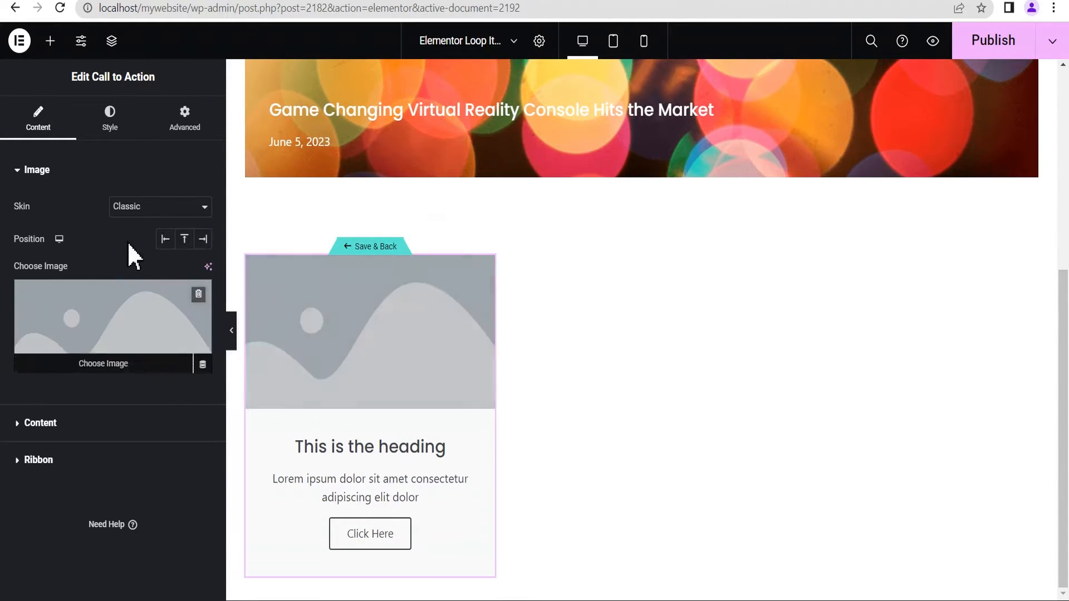
left_click(140, 207)
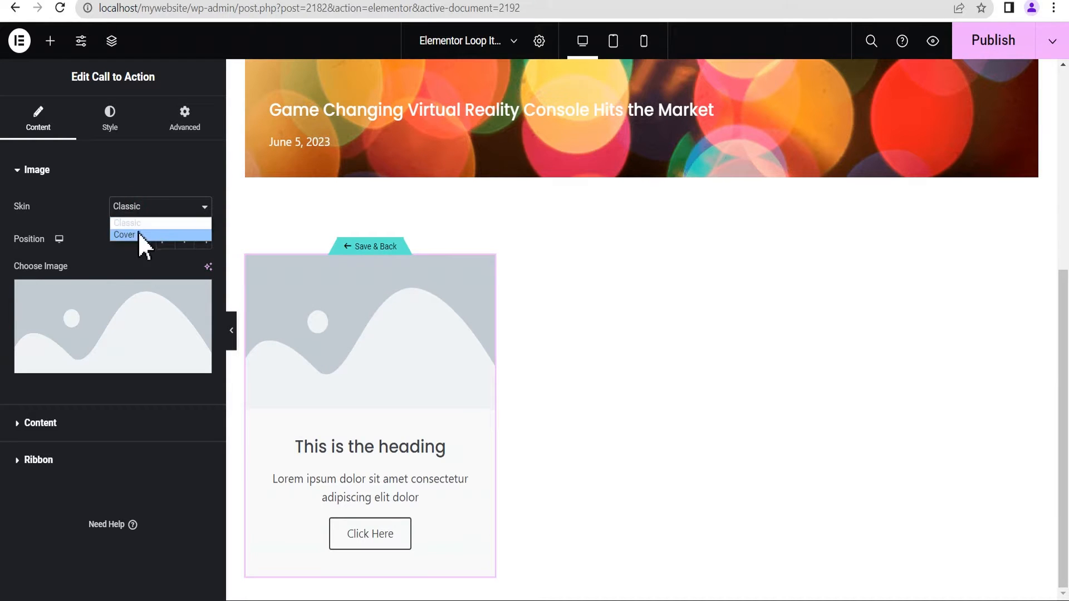
left_click(133, 235)
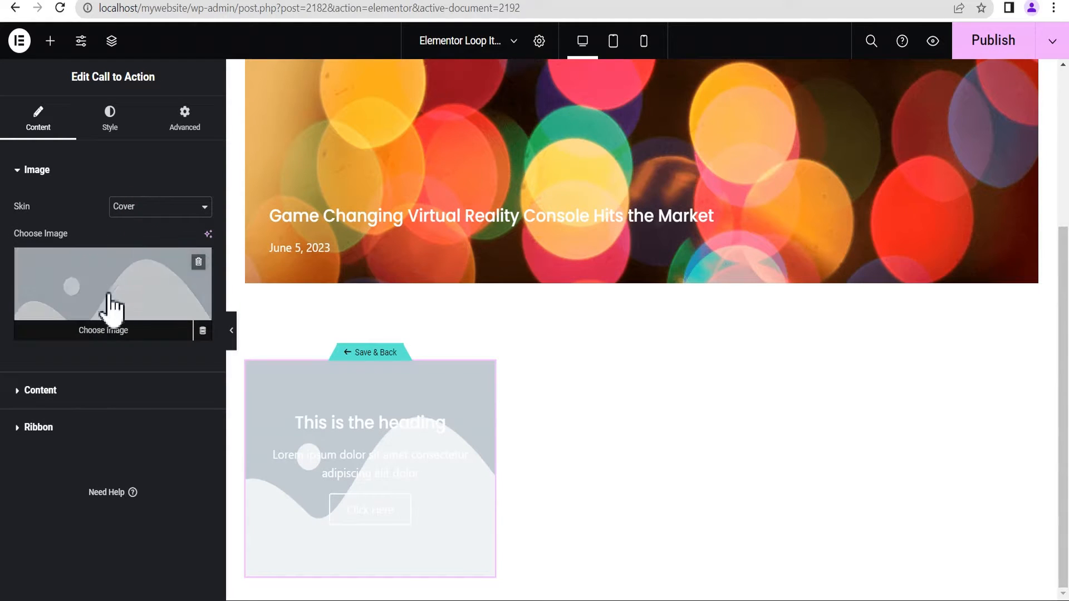
left_click(199, 329)
left_click(86, 379)
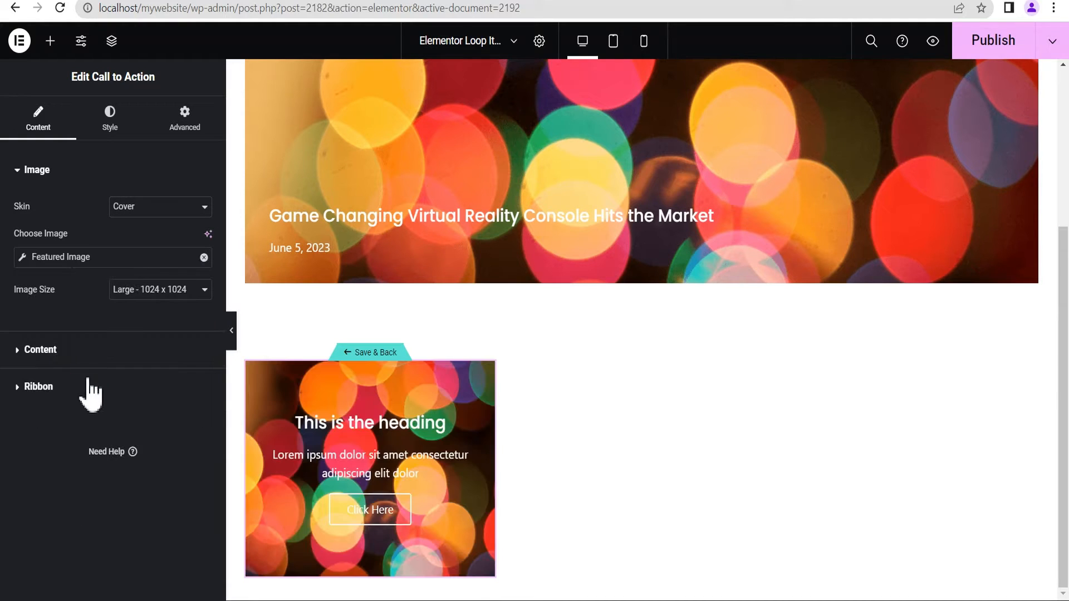
Link the Call to Action's title to the dynamic Post Title and its description to the Post Date
left_click(64, 353)
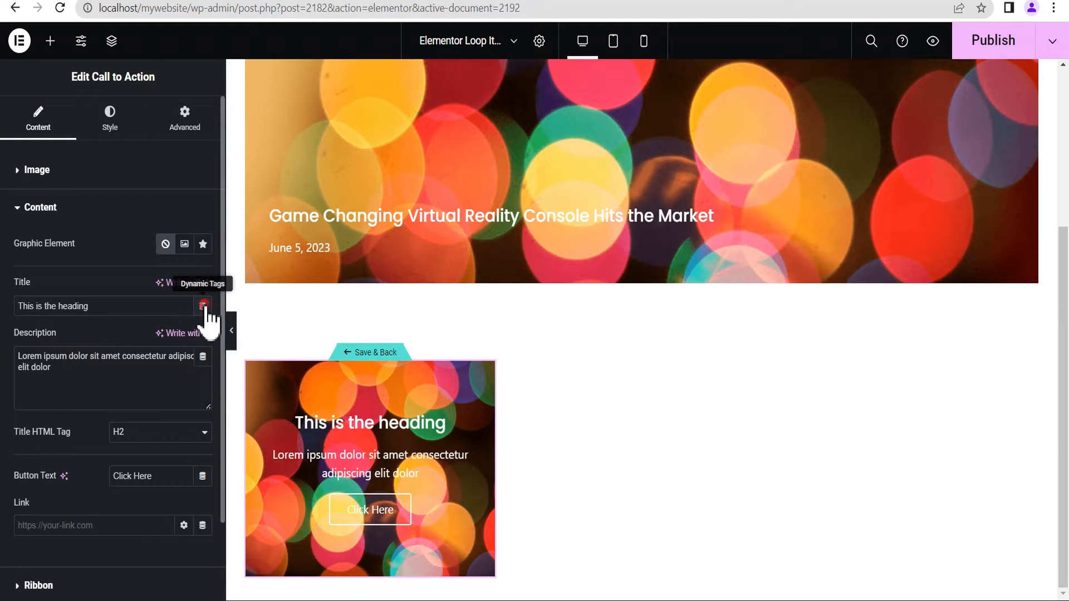
left_click(202, 306)
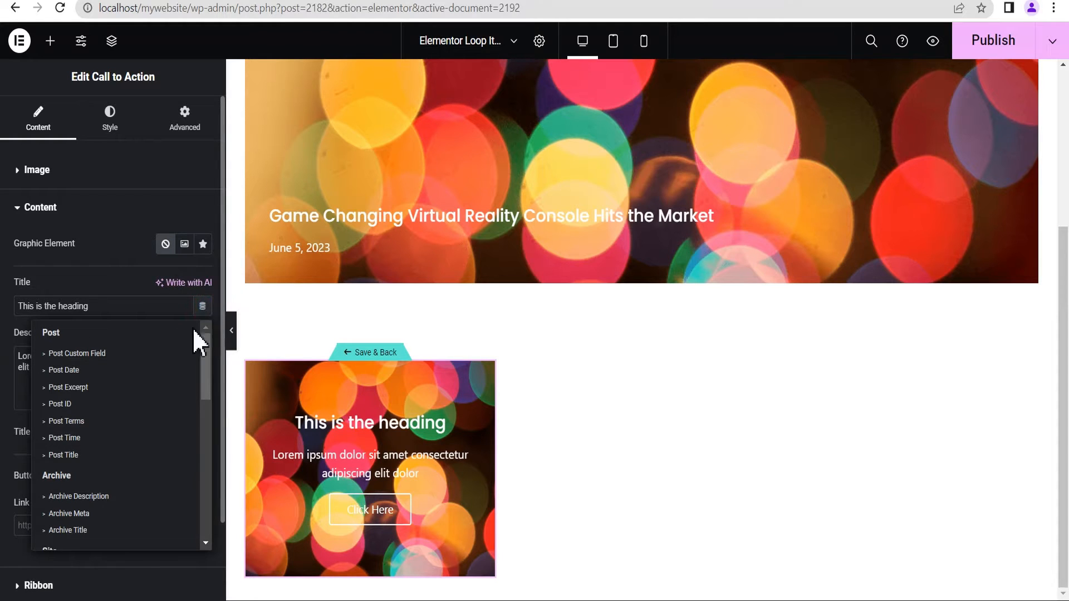
left_click(78, 455)
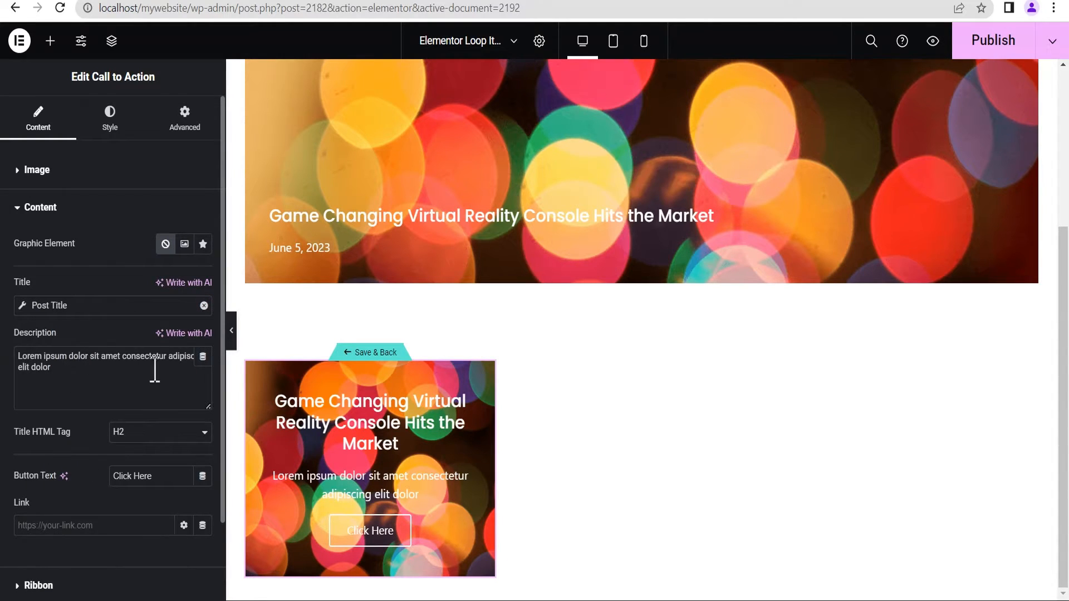
left_click(203, 357)
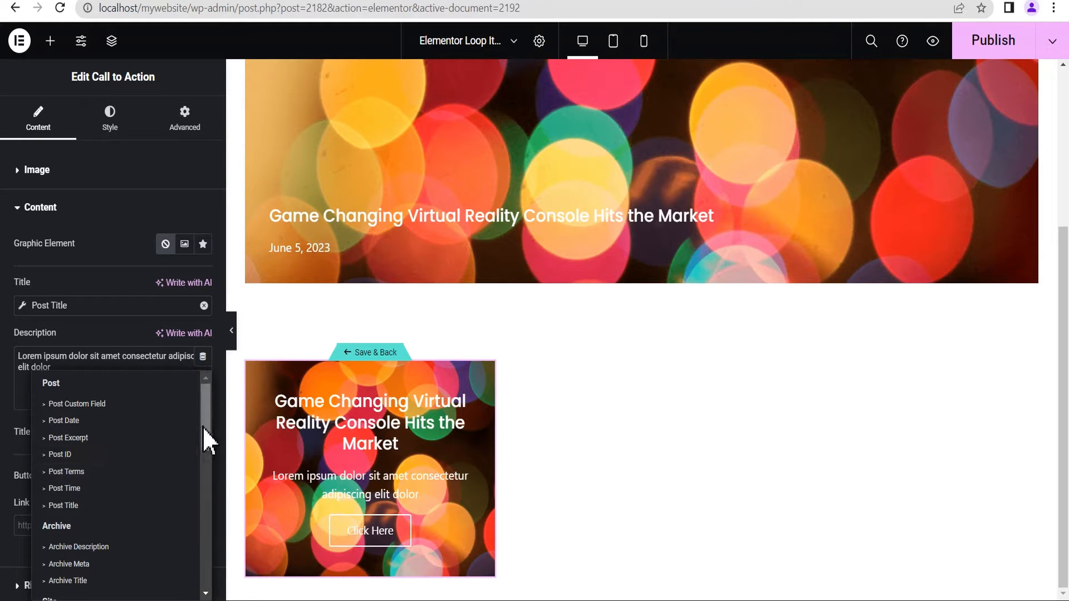
mouse_move(203, 427)
left_mouse_down()
mouse_move(205, 470)
mouse_move(208, 436)
left_mouse_up()
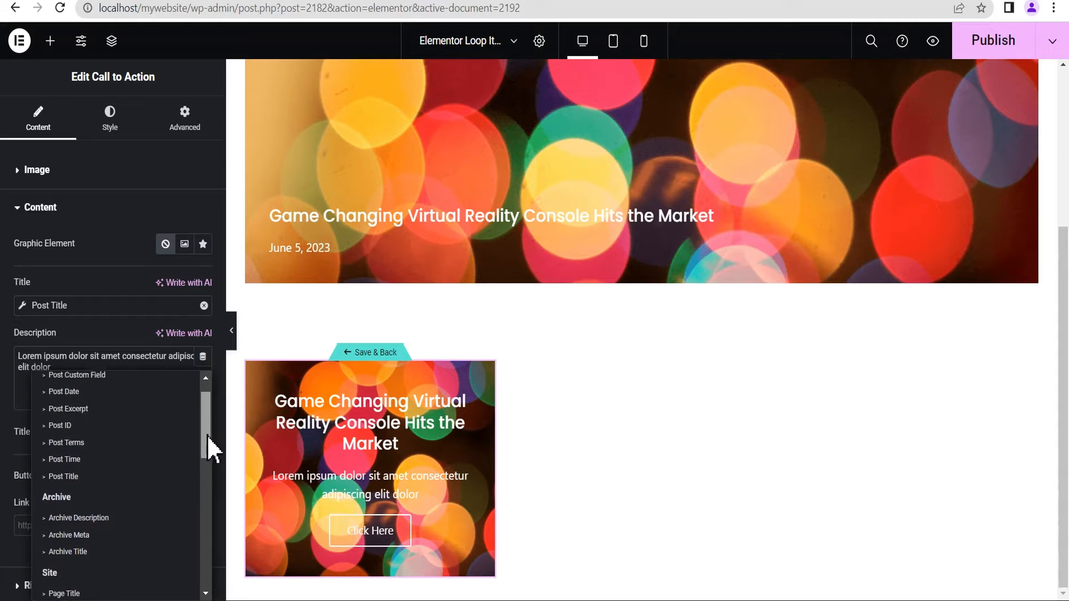
left_click(79, 421)
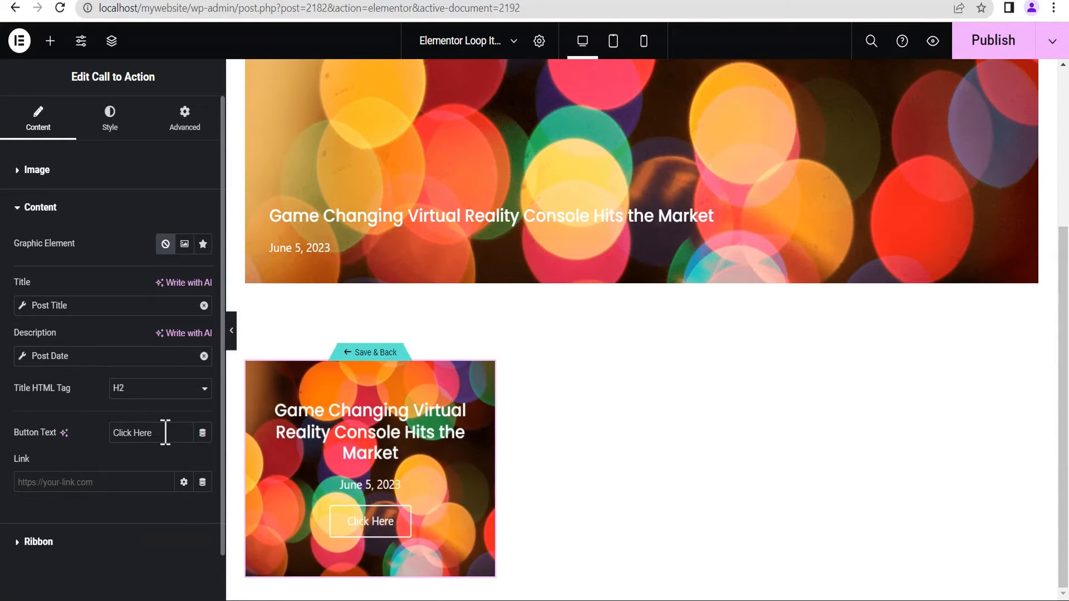
Clear the Call to Action's button text and link the whole box to the dynamic Post URL
left_click_drag(166, 432, 39, 432)
key("BackSpace")
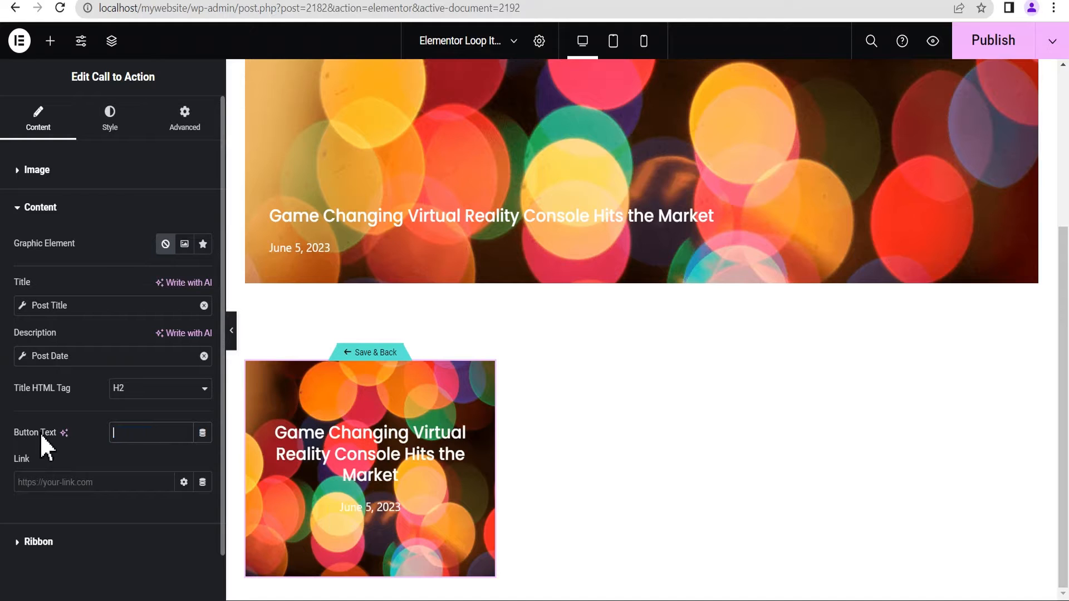
left_click(202, 482)
left_click(55, 286)
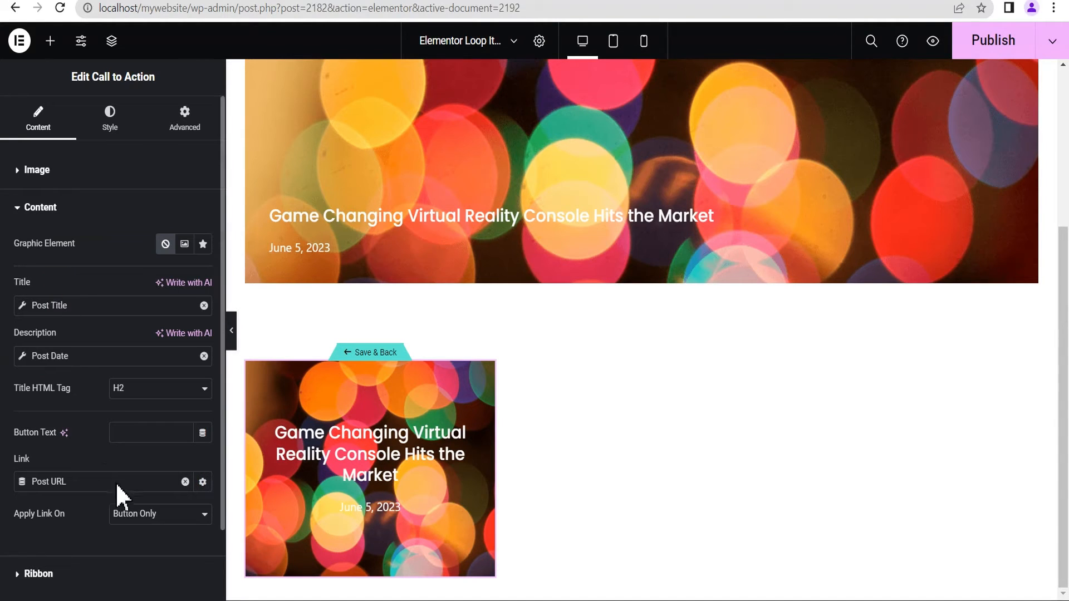
left_click(139, 515)
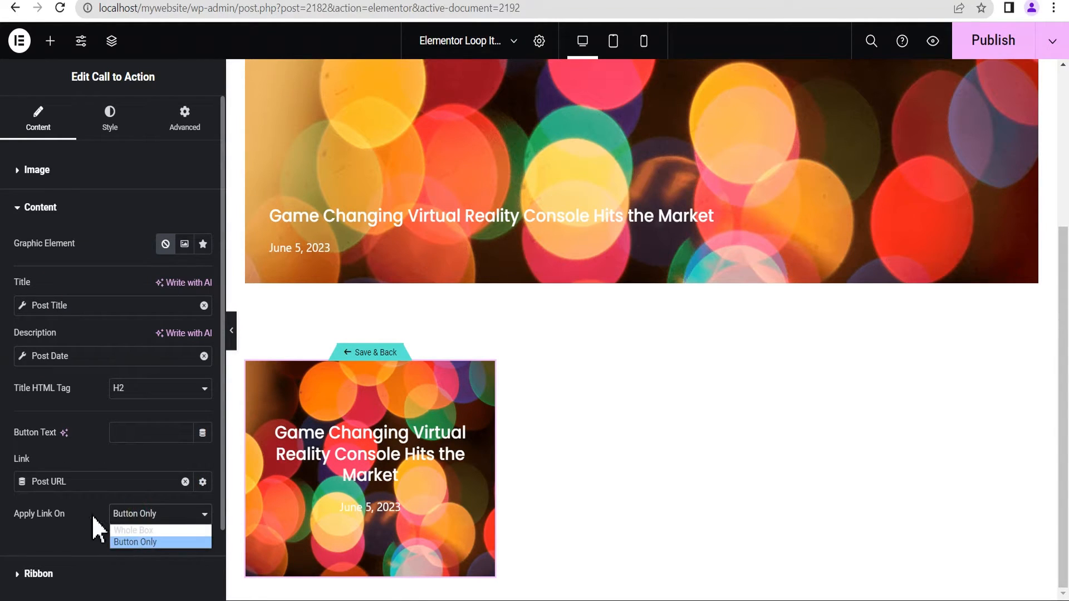
left_click(139, 530)
Set the Call to Action box height to 300 px, with left alignment and bottom vertical position
left_click(113, 133)
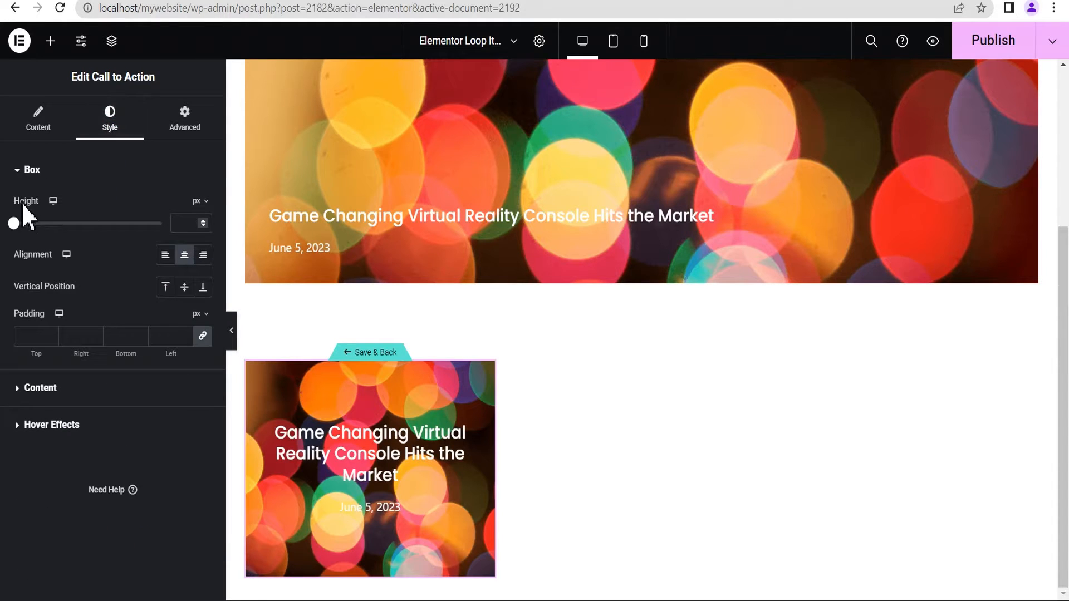
left_click(185, 223)
type("300")
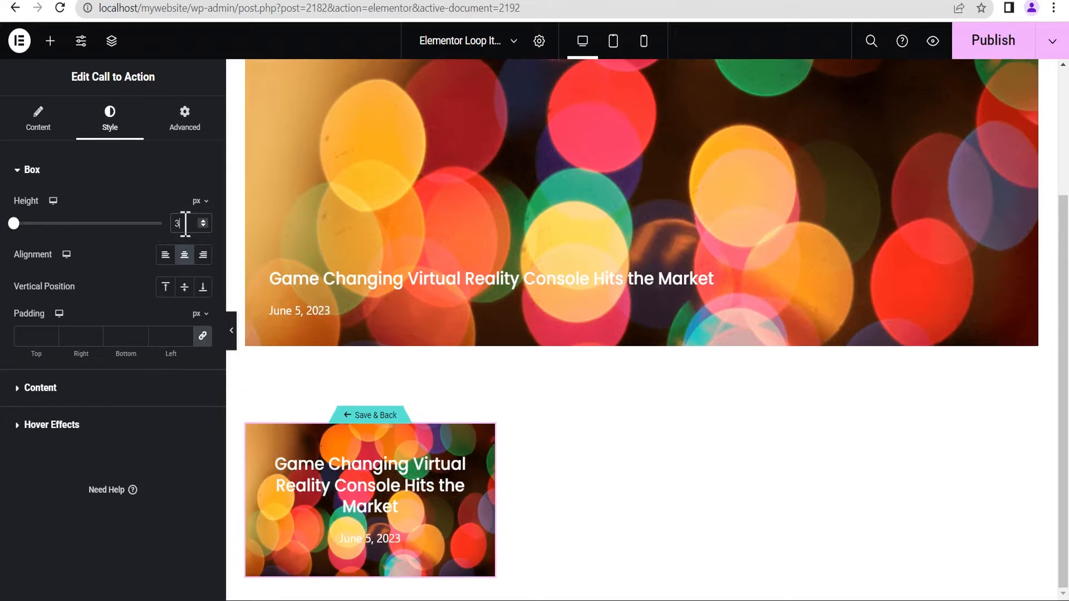
left_click(166, 256)
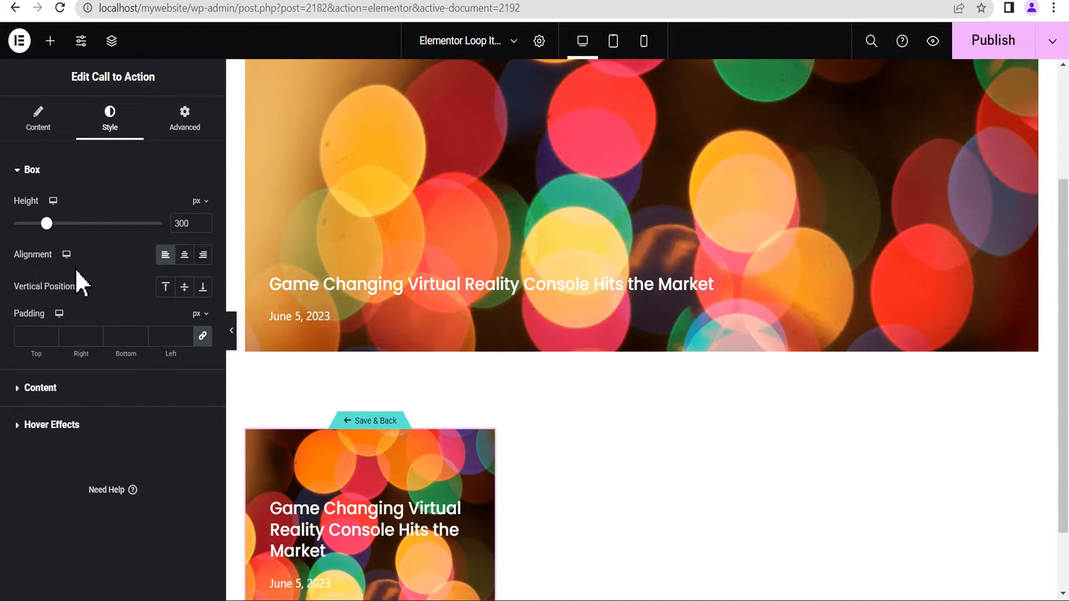
left_click(203, 286)
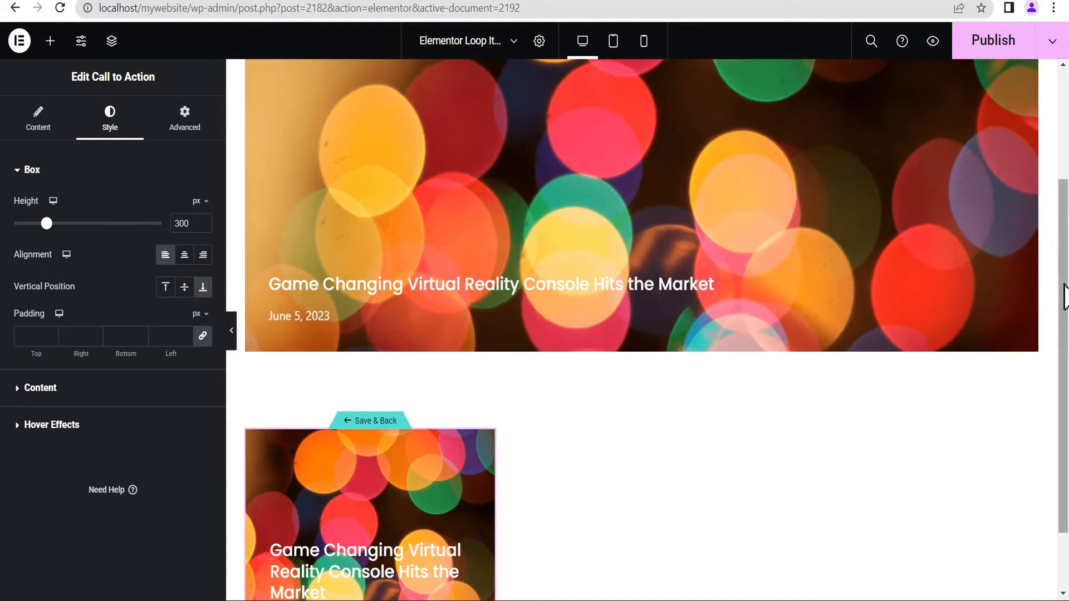
left_click_drag(1064, 284, 1068, 384)
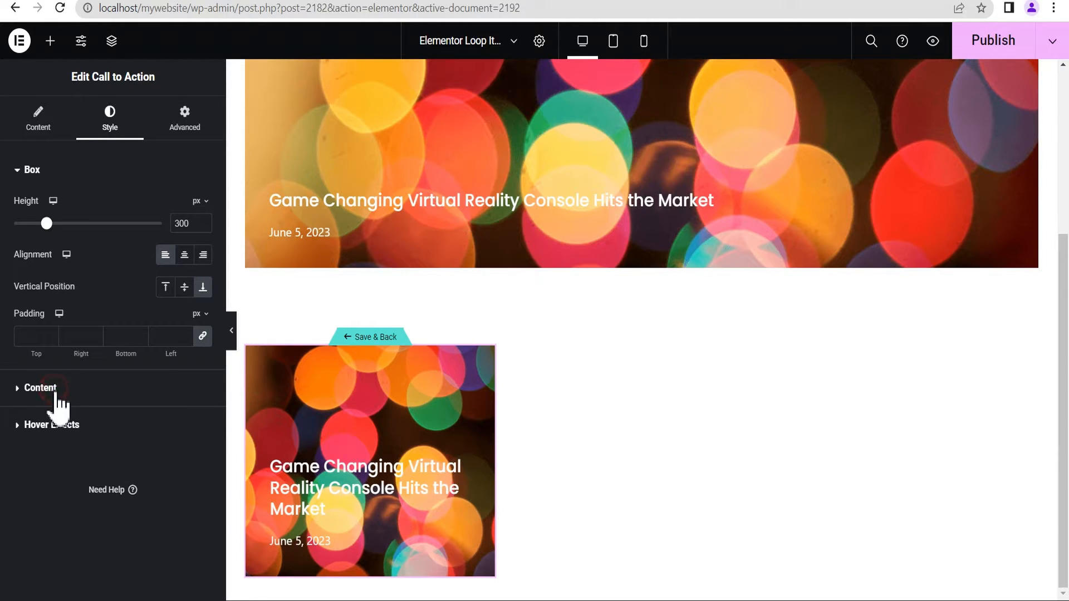
left_click(56, 388)
mouse_move(225, 296)
left_mouse_down()
mouse_move(214, 408)
mouse_move(231, 365)
mouse_move(217, 258)
left_mouse_up()
left_click(27, 207)
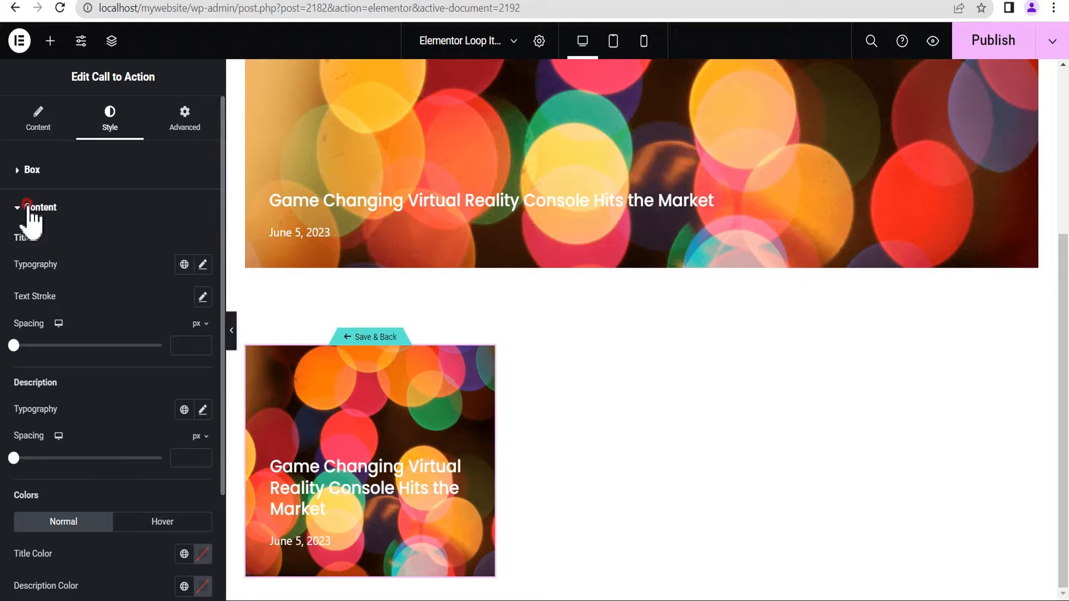
Save the Hero temp 2 template and return to the NewsPaper Layout page to view the second Loop Grid
left_click(368, 339)
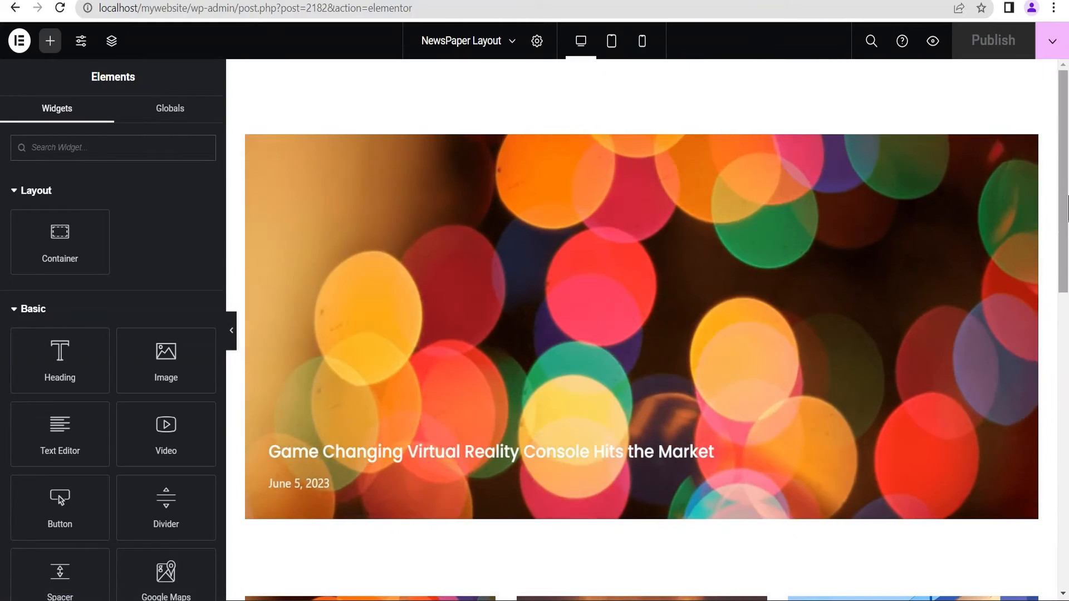
left_click_drag(1068, 196, 1067, 382)
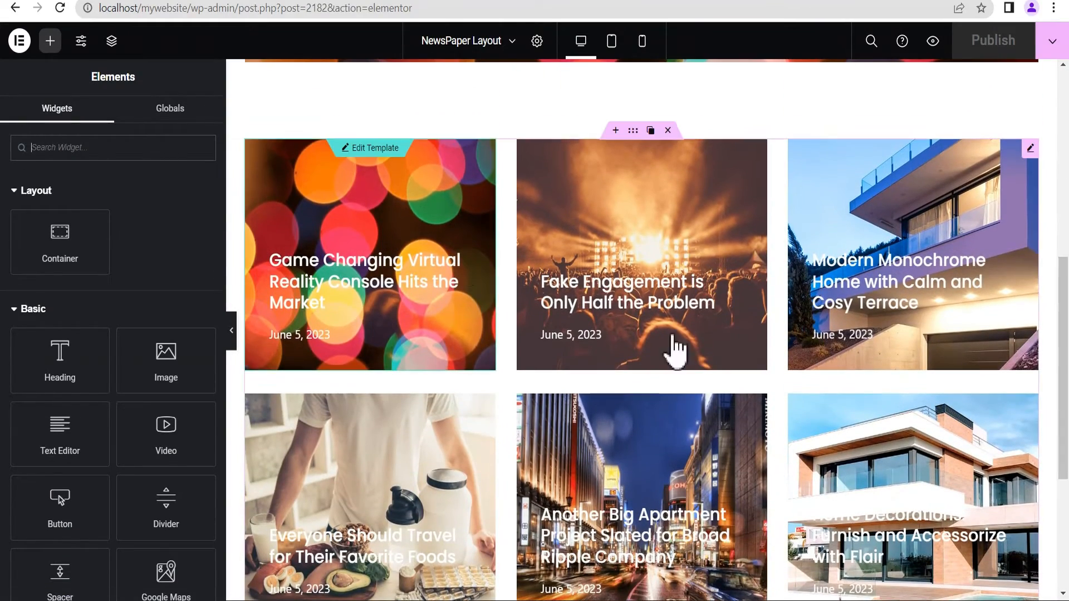
Set the second Loop Grid to 1 column and 1 item per page
left_click(1030, 148)
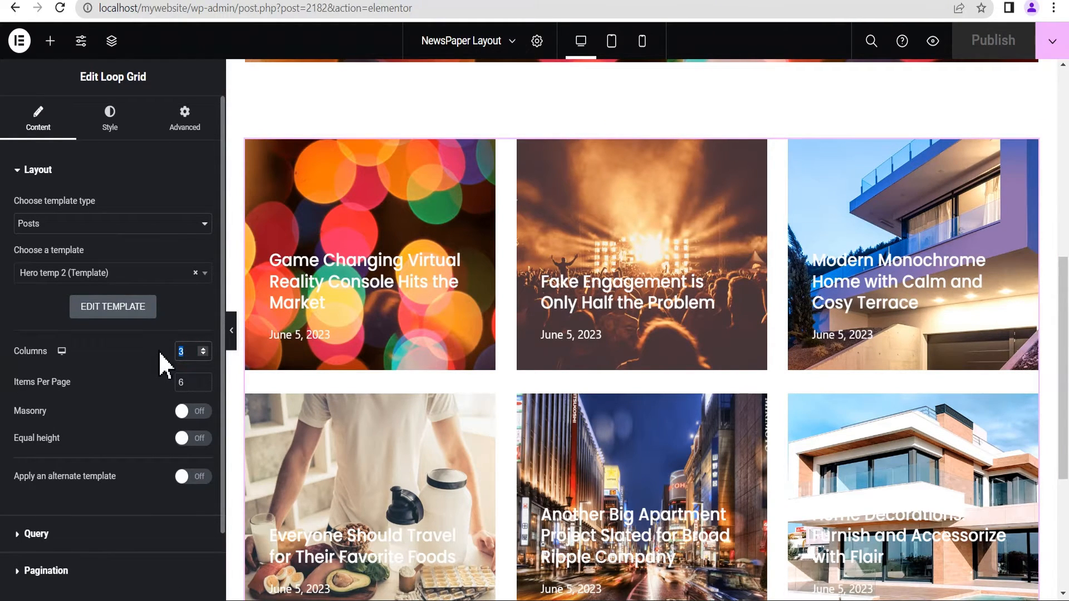
type("1")
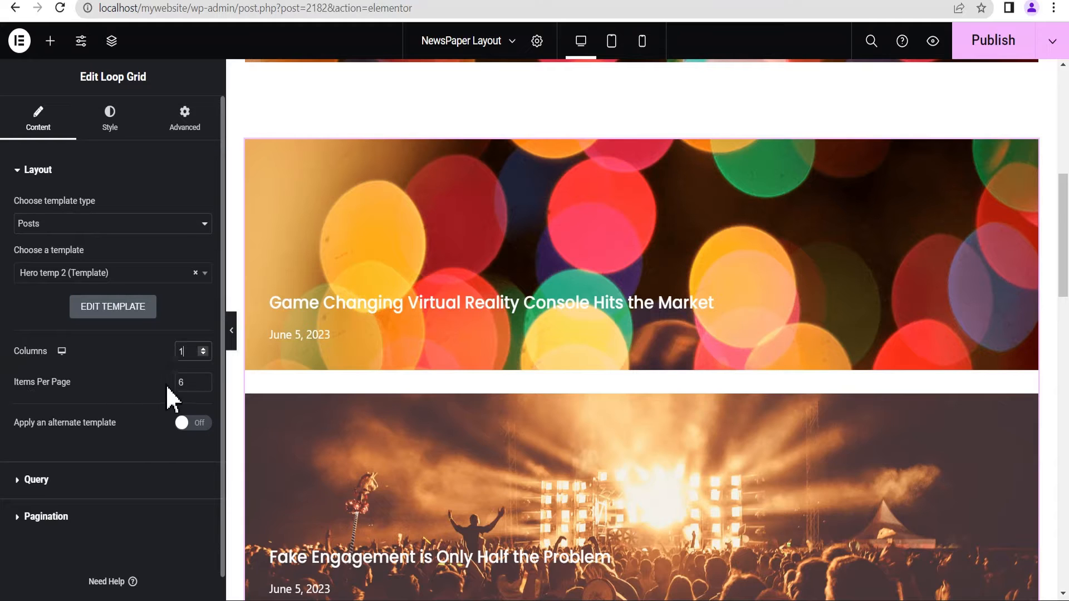
type("1")
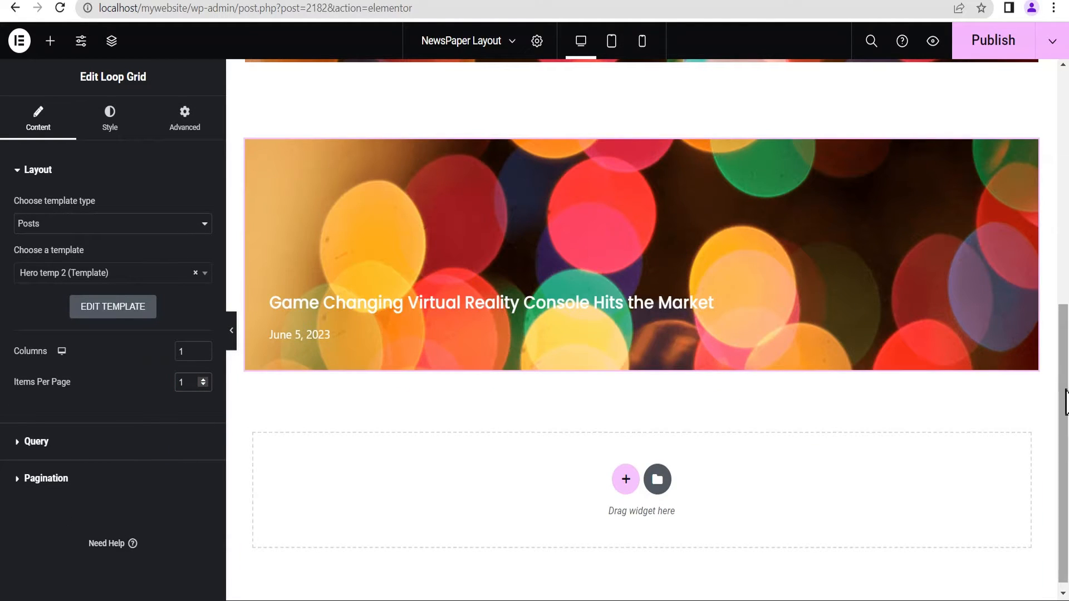
Add a single-column flexbox container to the page below the second Loop Grid
mouse_move(1066, 401)
left_mouse_down()
mouse_move(1066, 184)
mouse_move(1067, 411)
left_mouse_up()
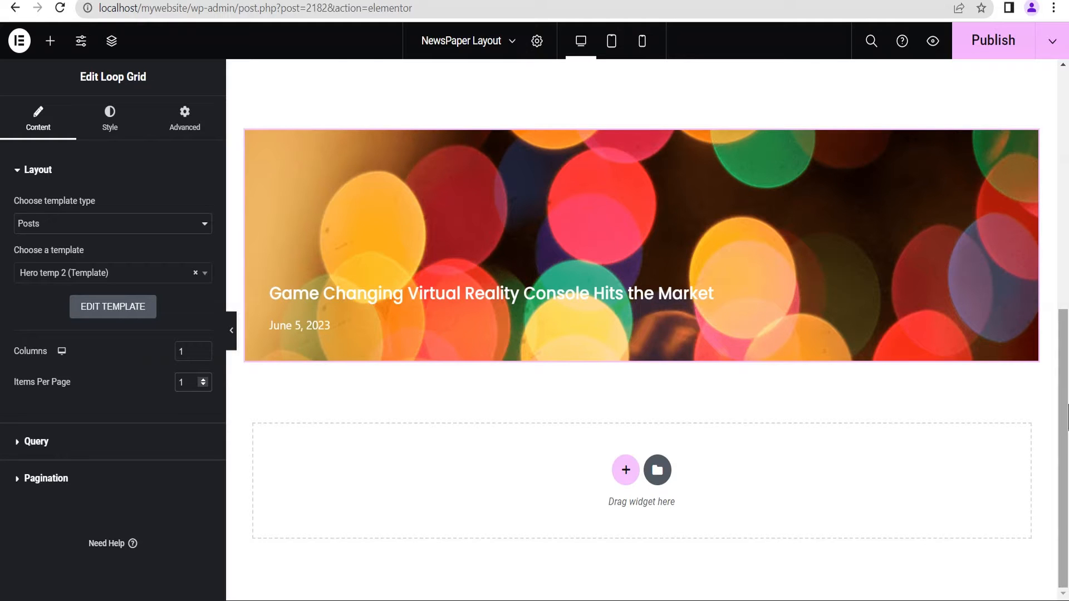
left_click(626, 472)
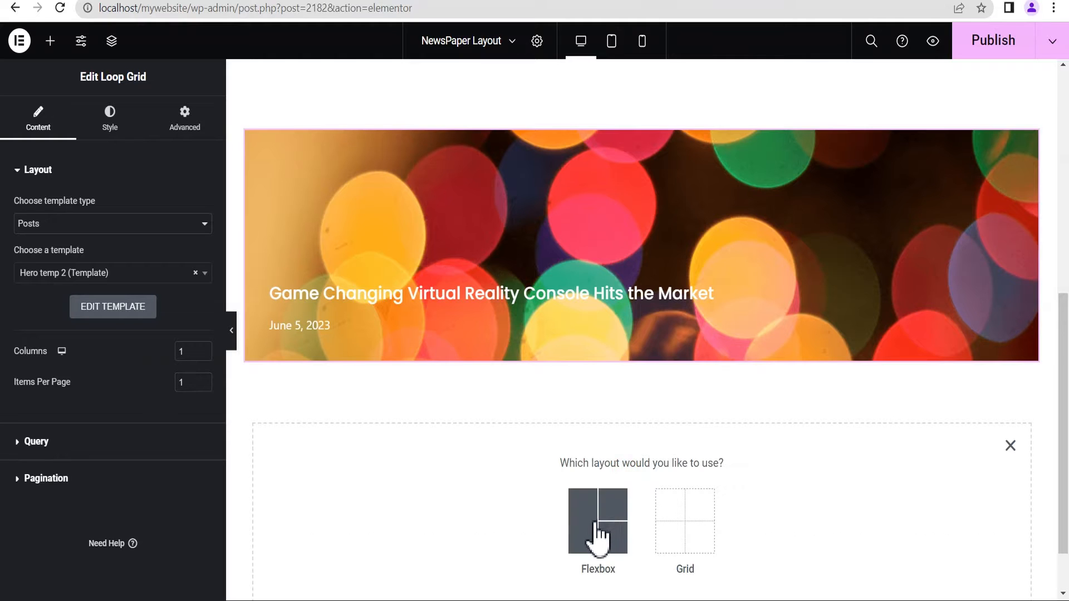
left_click(597, 536)
left_click(448, 517)
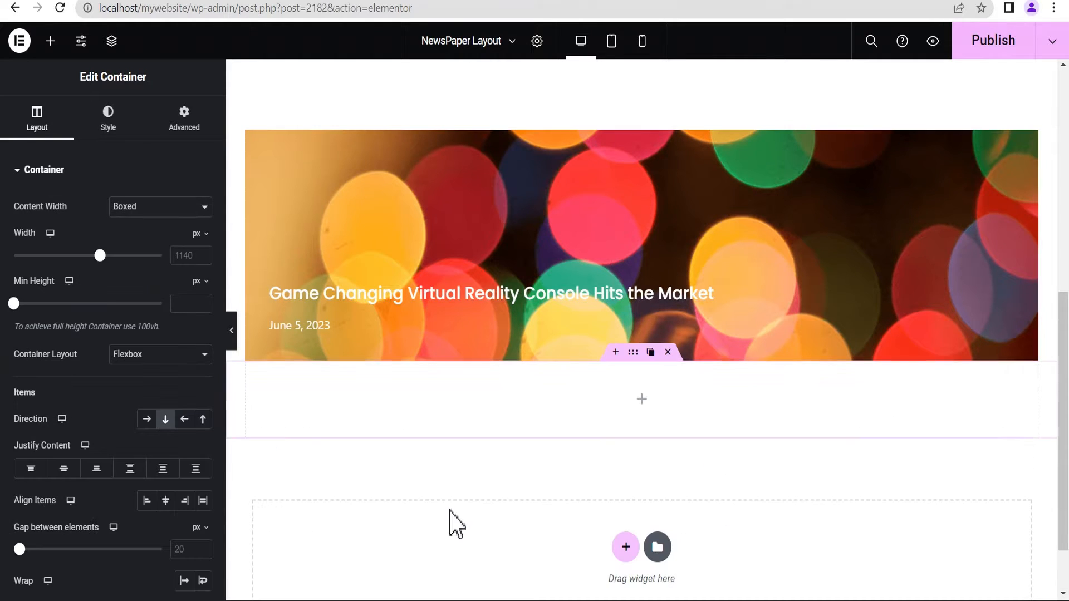
Set the new container's padding to 100 px at top and bottom and 20 px at right and left
scroll(1040, 390, "down", 1)
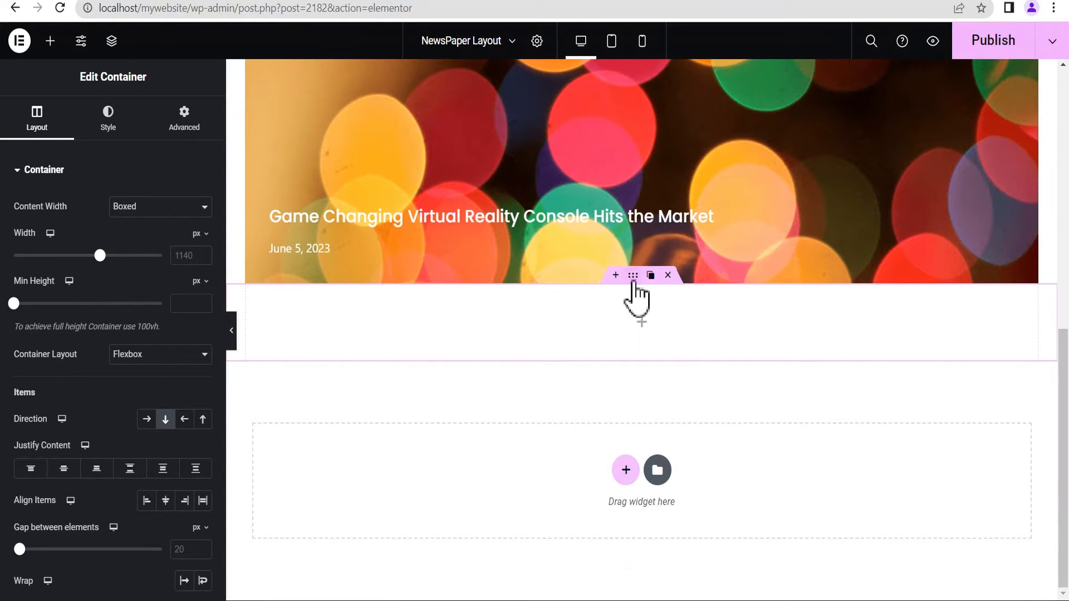
left_click(184, 124)
left_click(39, 283)
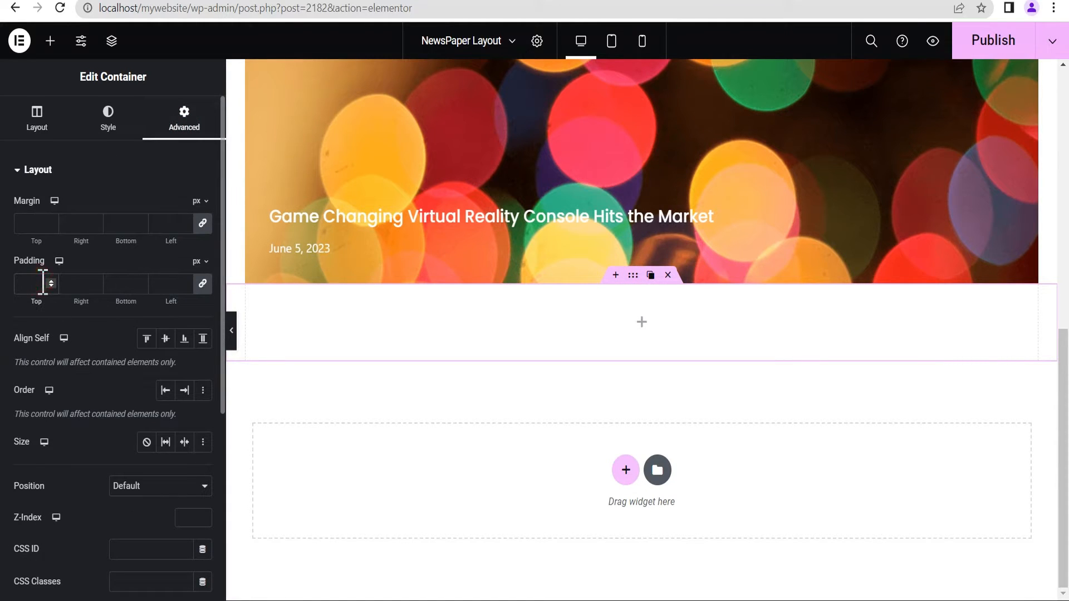
type("100")
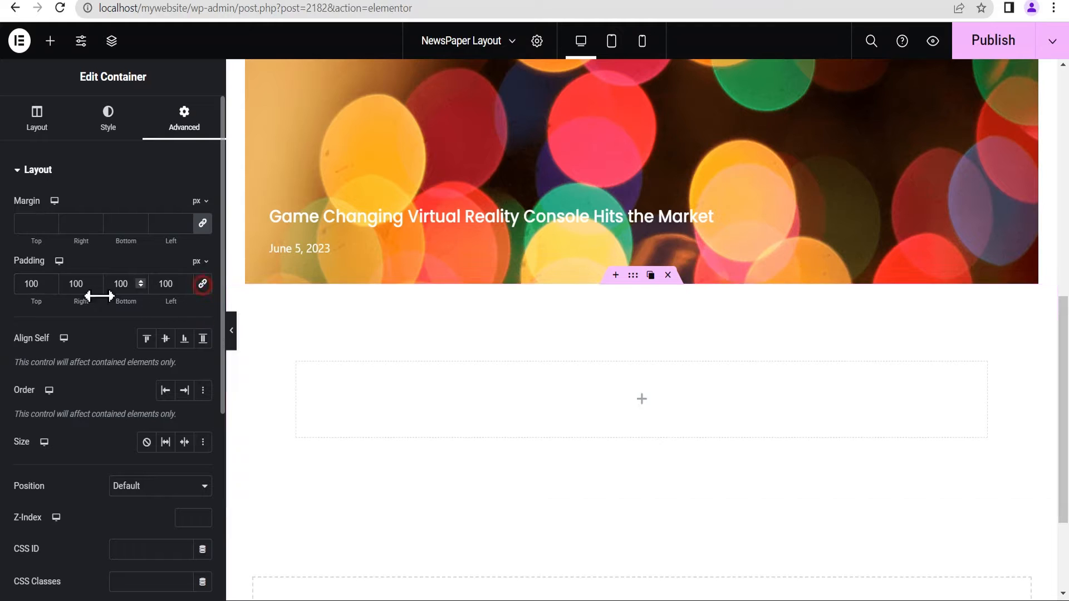
left_click(81, 283)
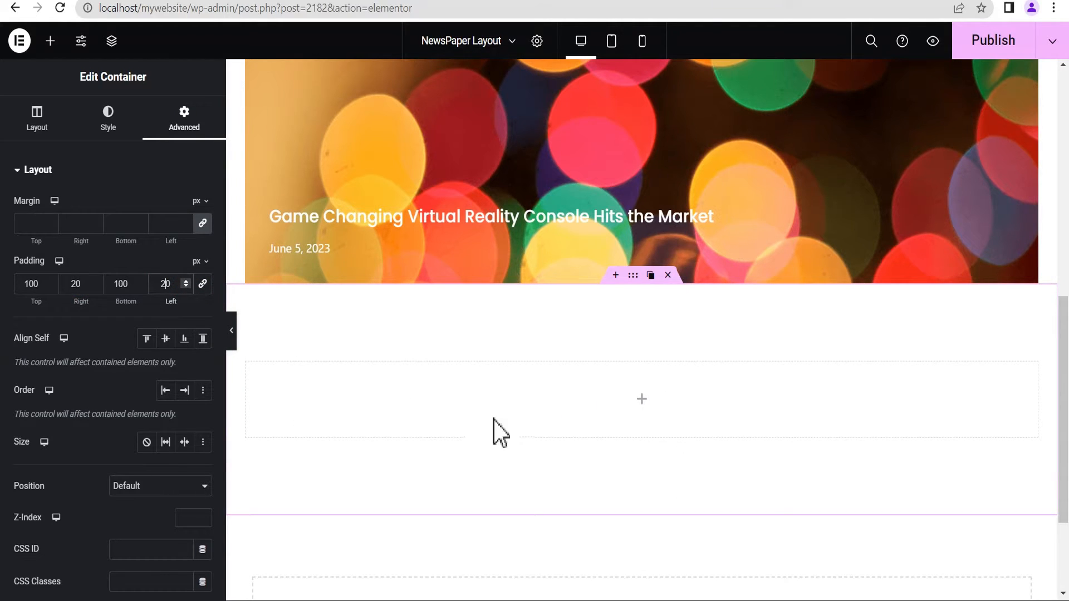
Add a Loop Grid widget to the new empty container below the second hero grid
left_click(643, 400)
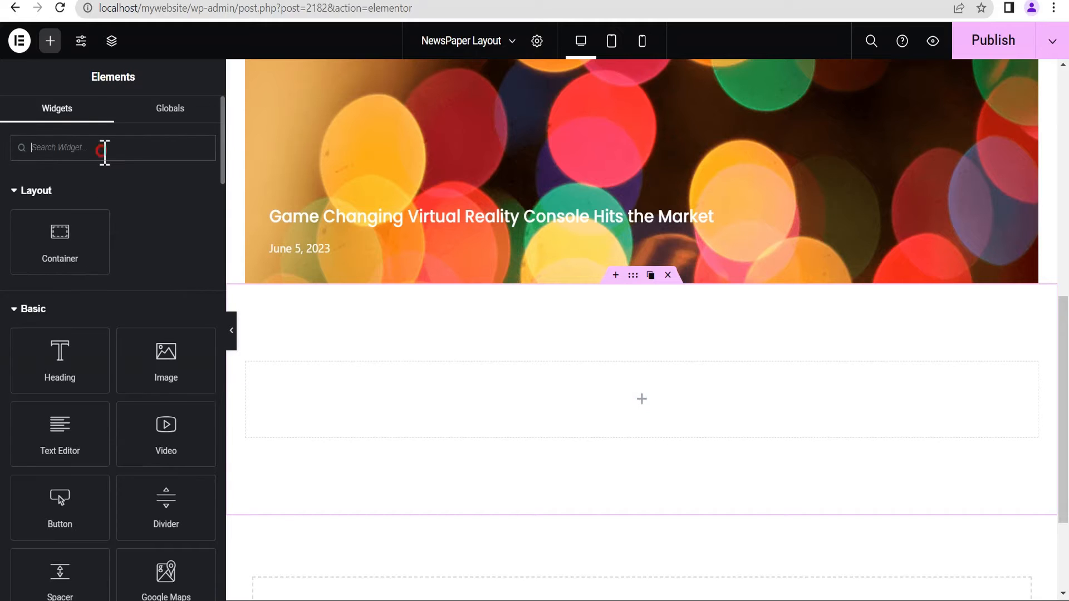
type("loop")
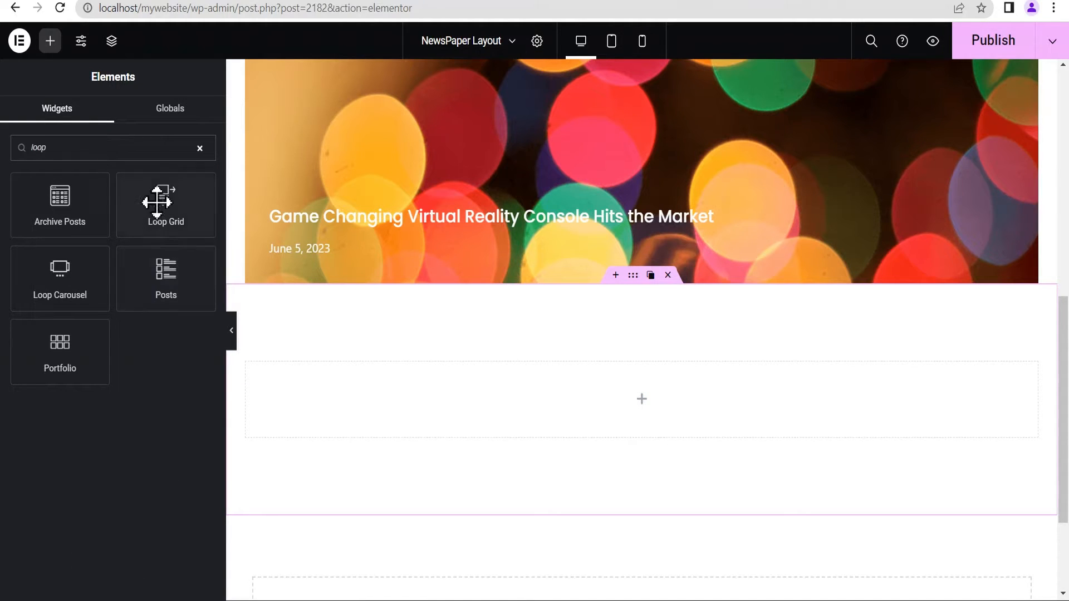
left_click_drag(155, 203, 630, 424)
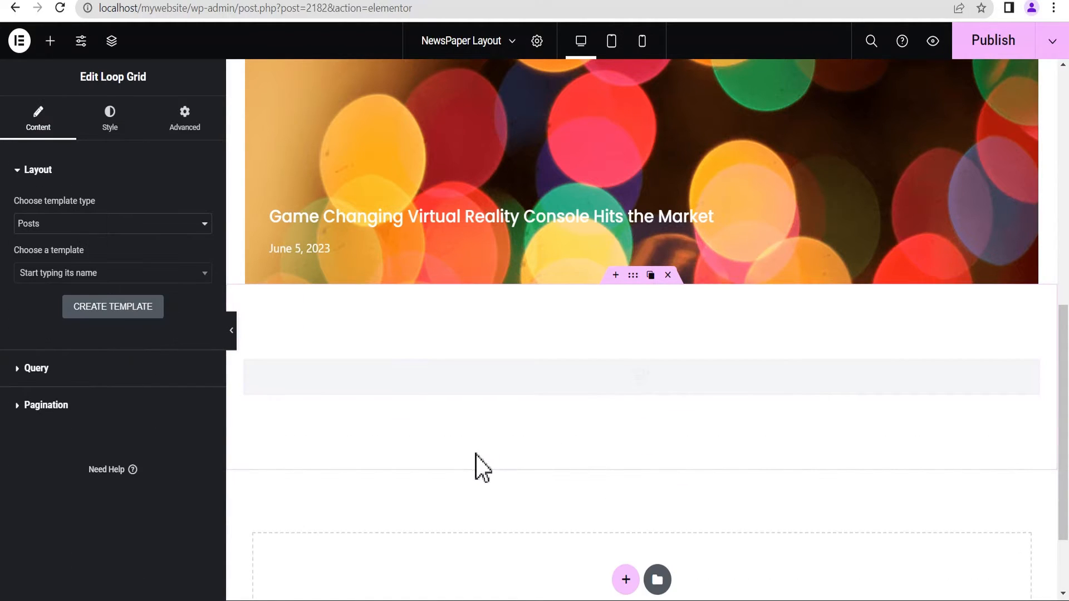
Create a new loop item template for the third Loop Grid and bring its empty editing area into view
scroll(475, 473, "down", 7)
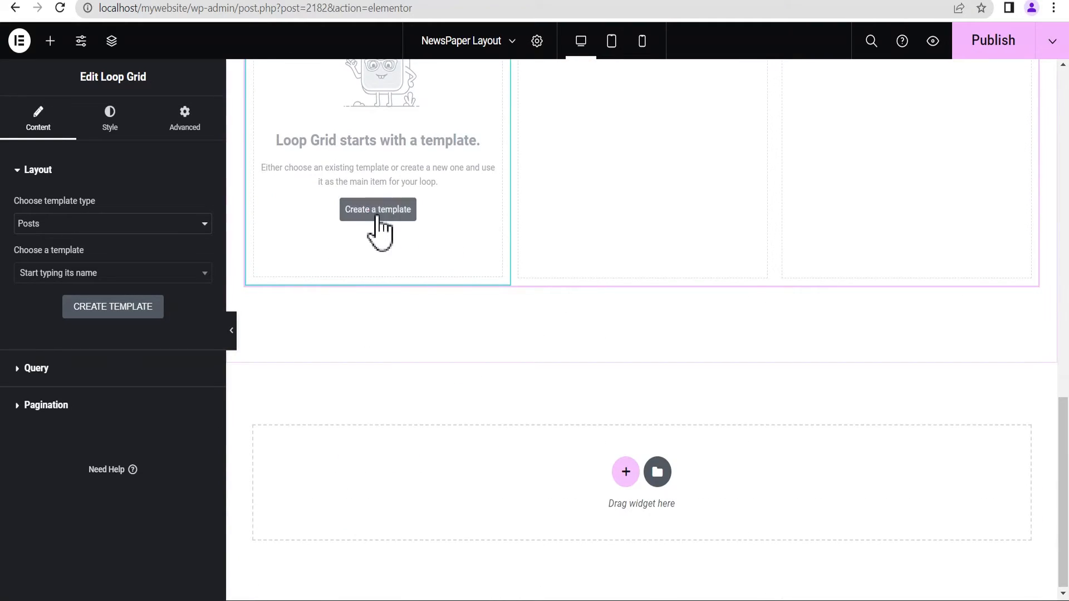
left_click(378, 214)
left_click(639, 349)
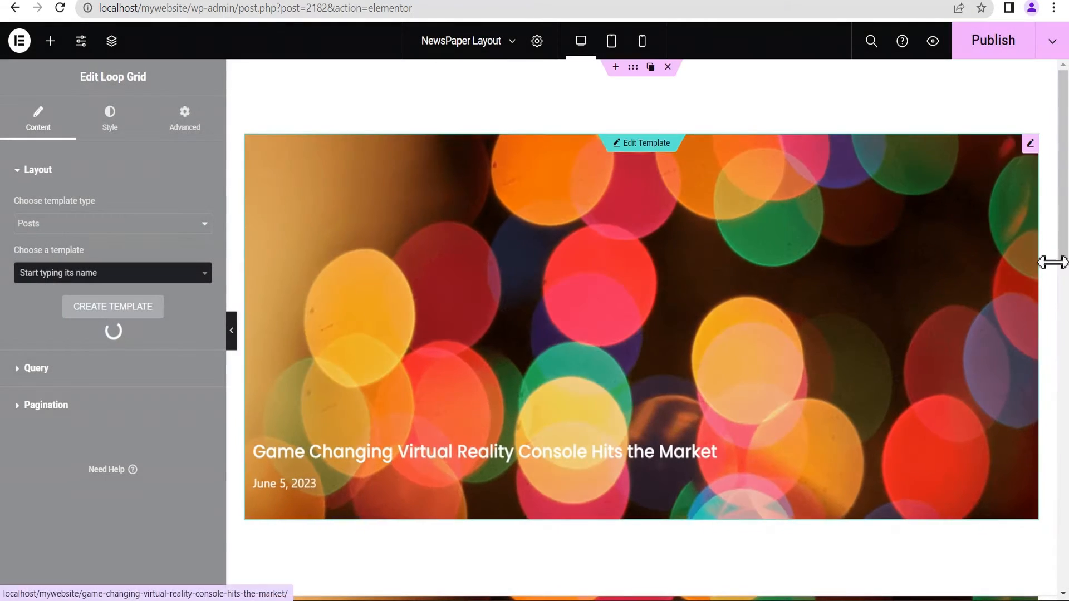
left_click_drag(1064, 223, 1066, 470)
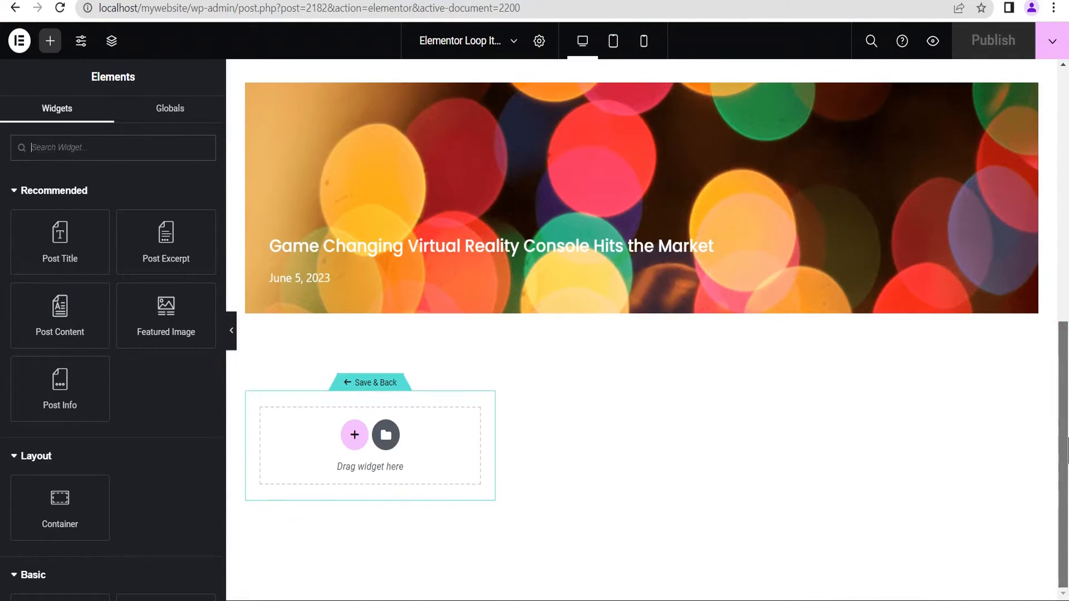
Title the new loop item template Hero temp 3
left_click(539, 40)
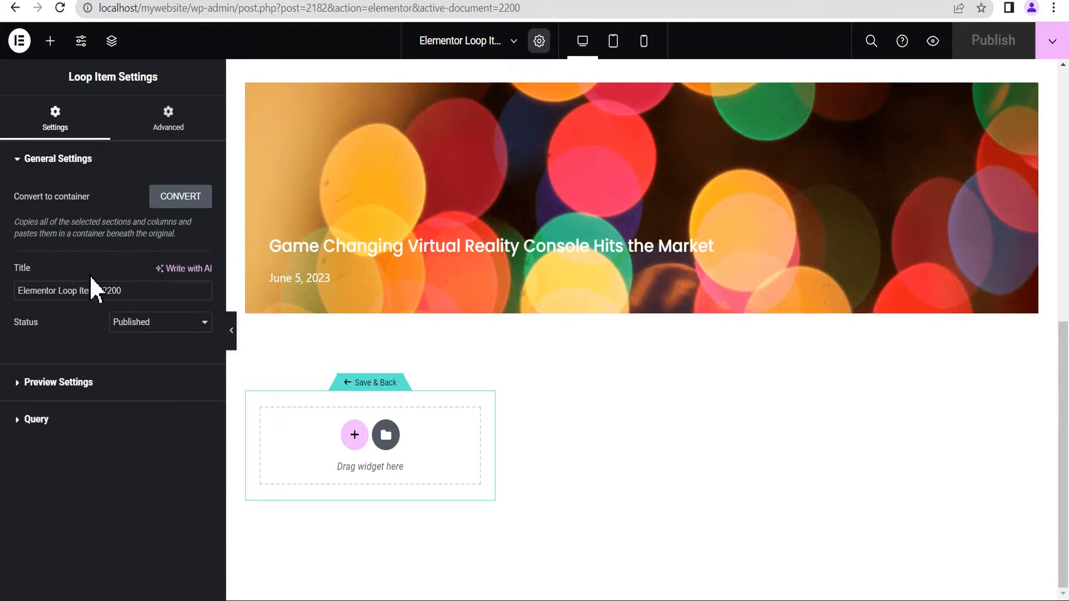
left_click_drag(131, 290, 2, 289)
type("Hero temp 3")
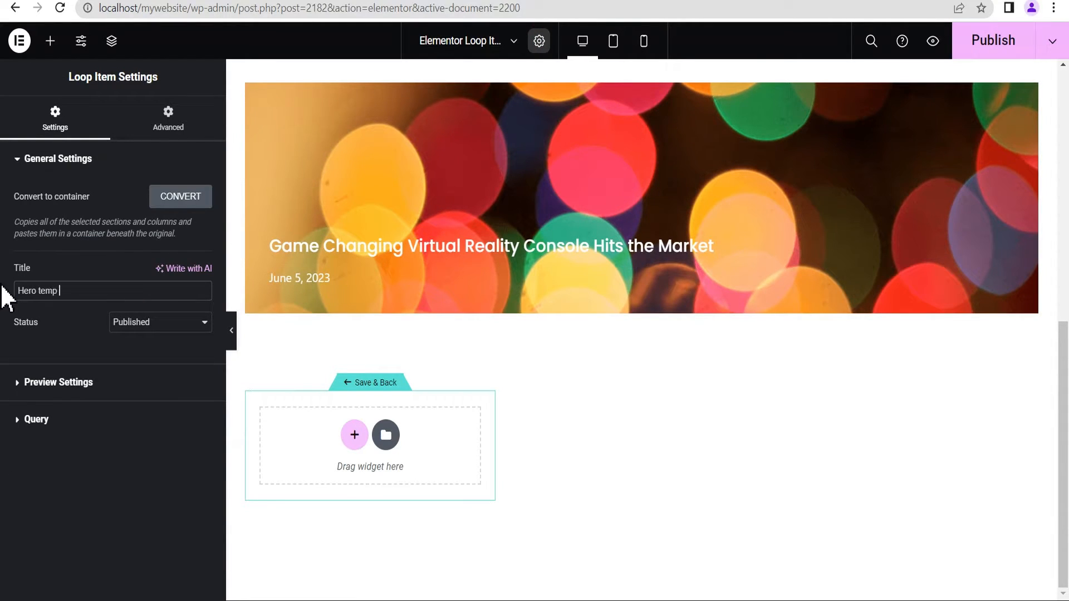
Add a single-column flexbox container with downward direction to the loop item template
left_click(50, 40)
left_click(353, 434)
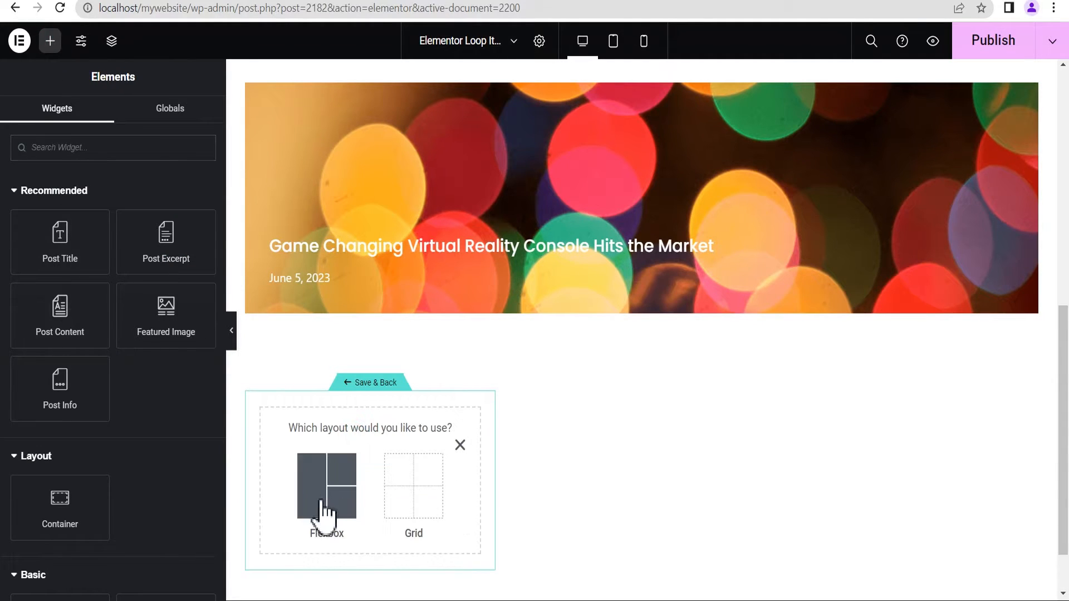
left_click(329, 496)
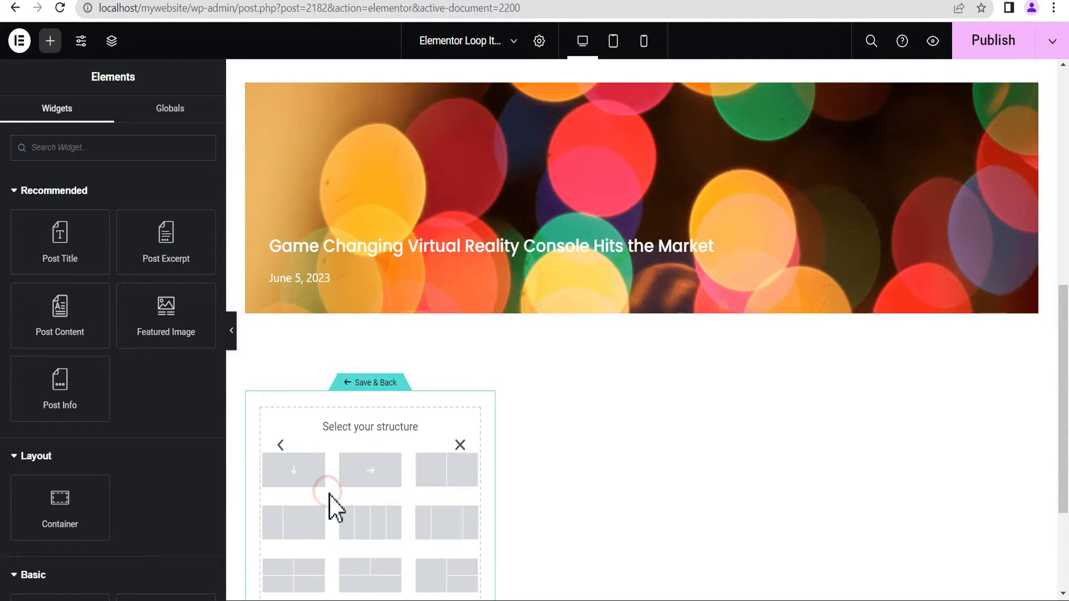
left_click(294, 475)
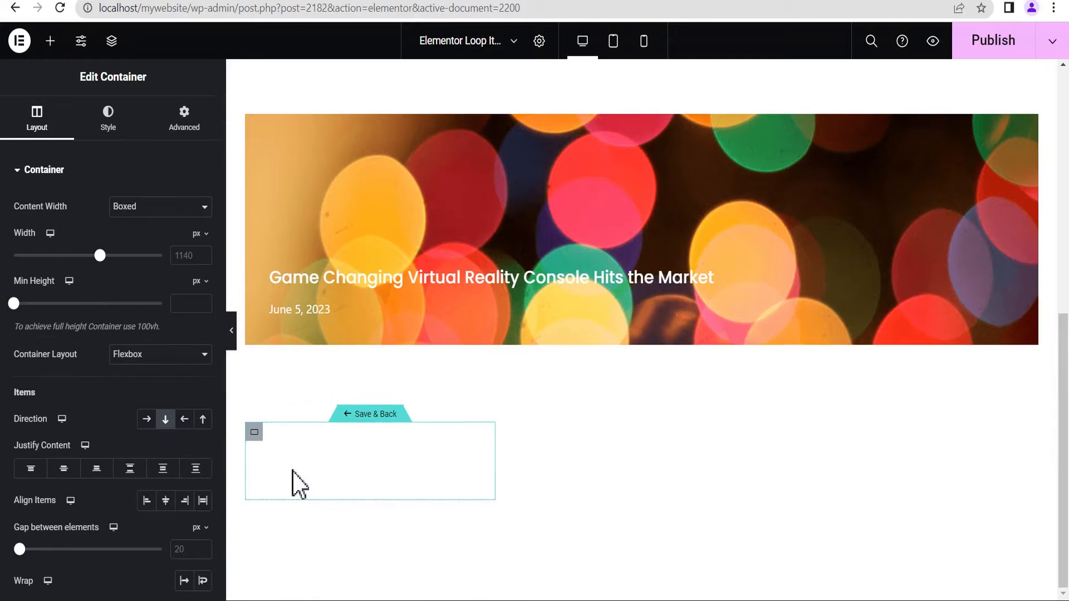
Add a Call to Action widget inside the template's container
left_click(370, 460)
left_click(96, 153)
type("call")
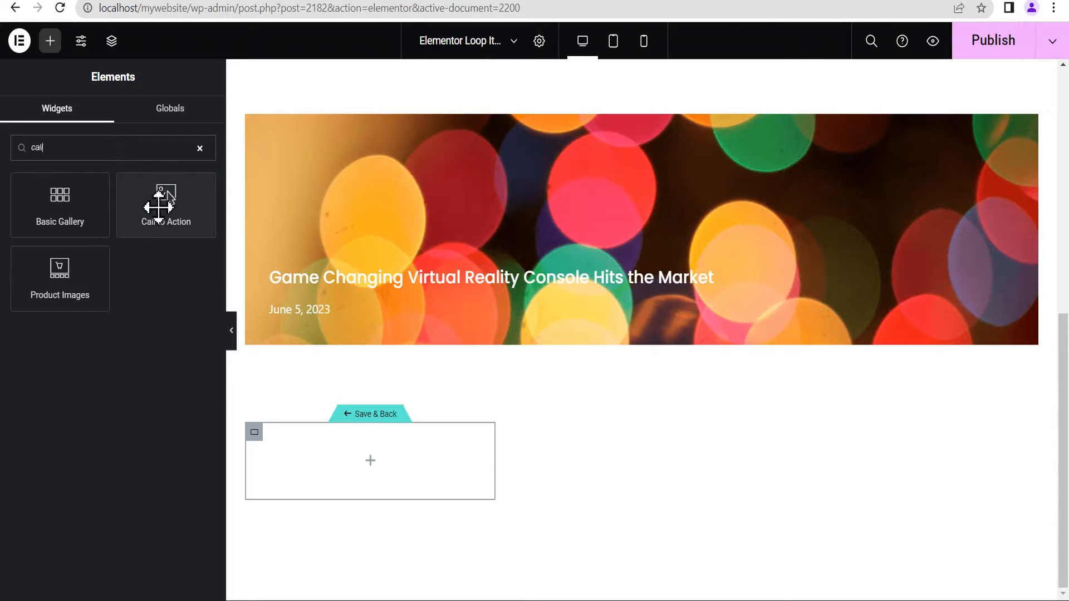
left_click_drag(160, 203, 356, 465)
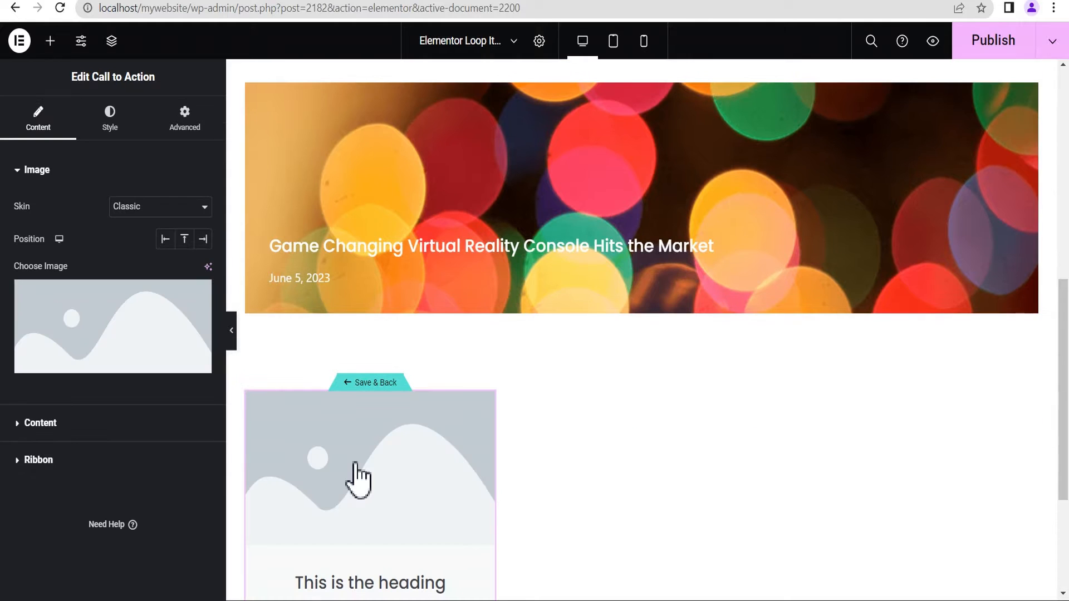
Set the Call to Action skin to Cover and use the dynamic Featured Image as its image
left_click(130, 207)
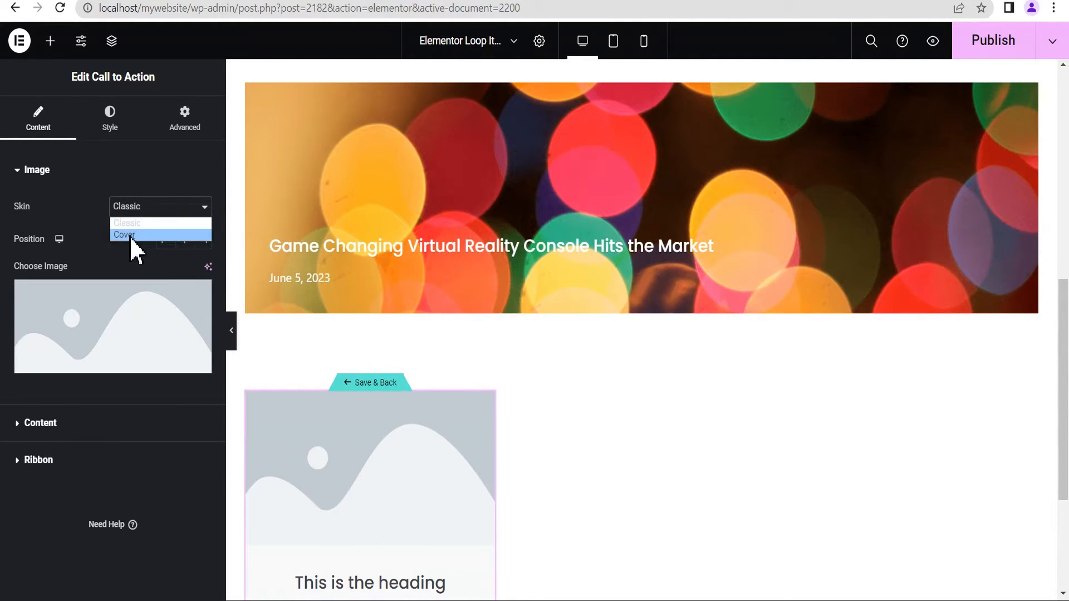
left_click(125, 235)
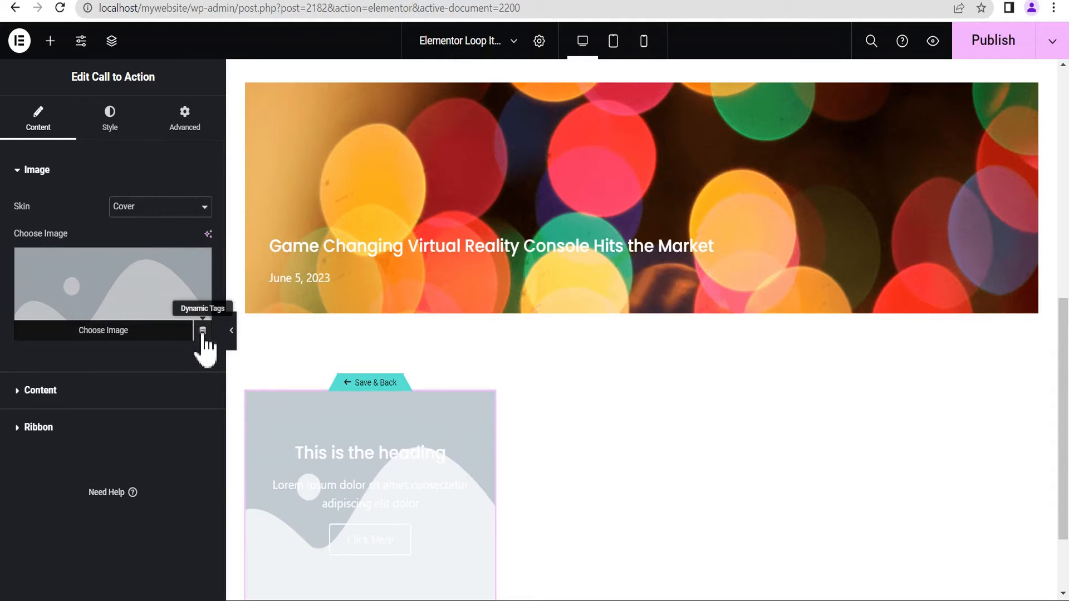
left_click(202, 332)
left_click(72, 378)
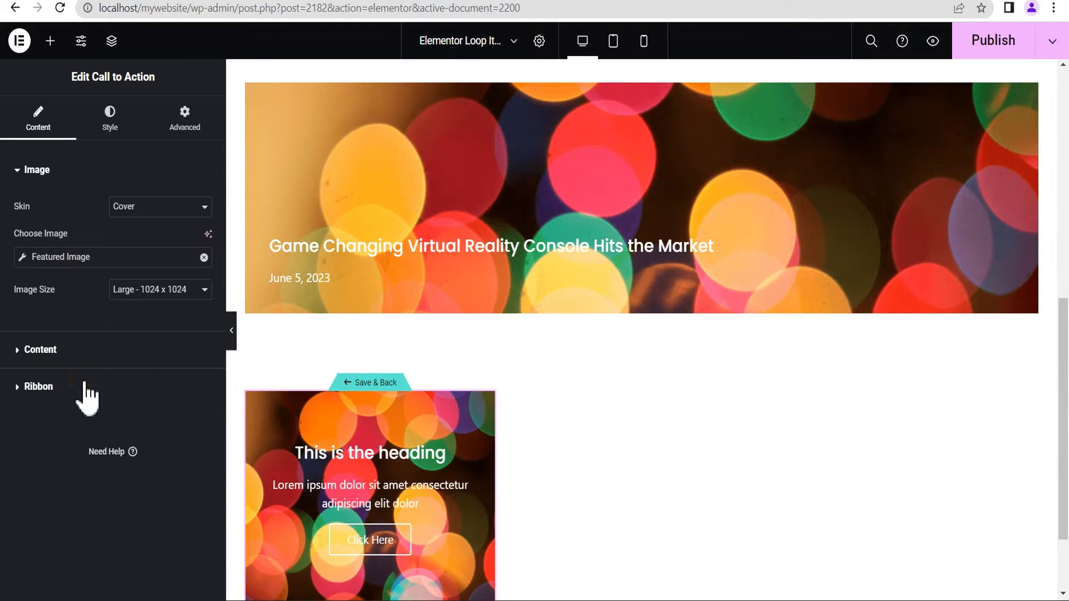
Link the Call to Action title to the dynamic Post Title and its description to Post Date
left_click(66, 361)
left_click(202, 306)
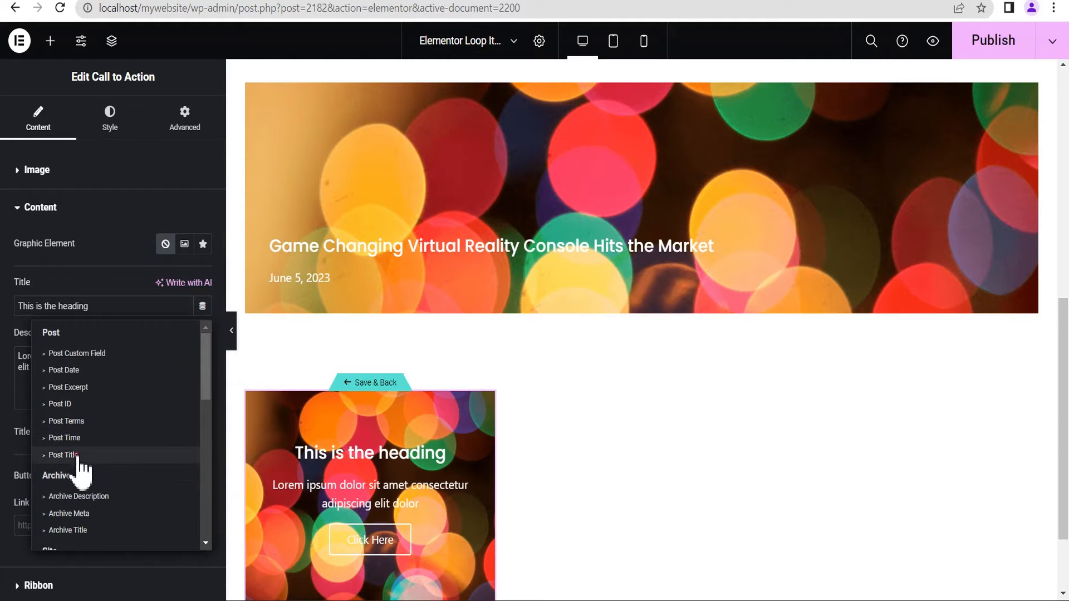
left_click(63, 456)
left_click(203, 357)
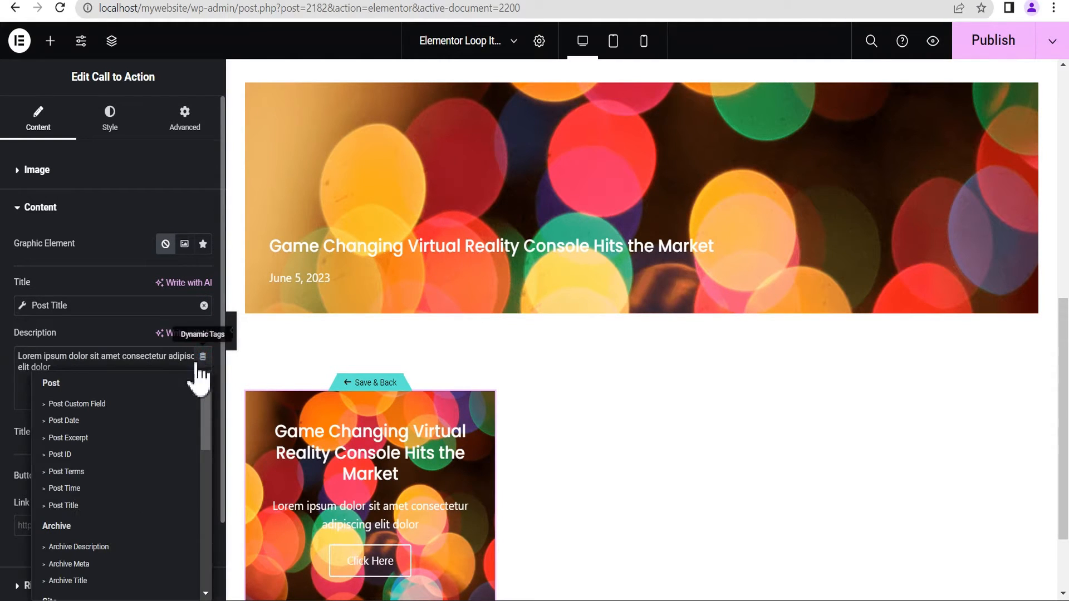
left_click(75, 420)
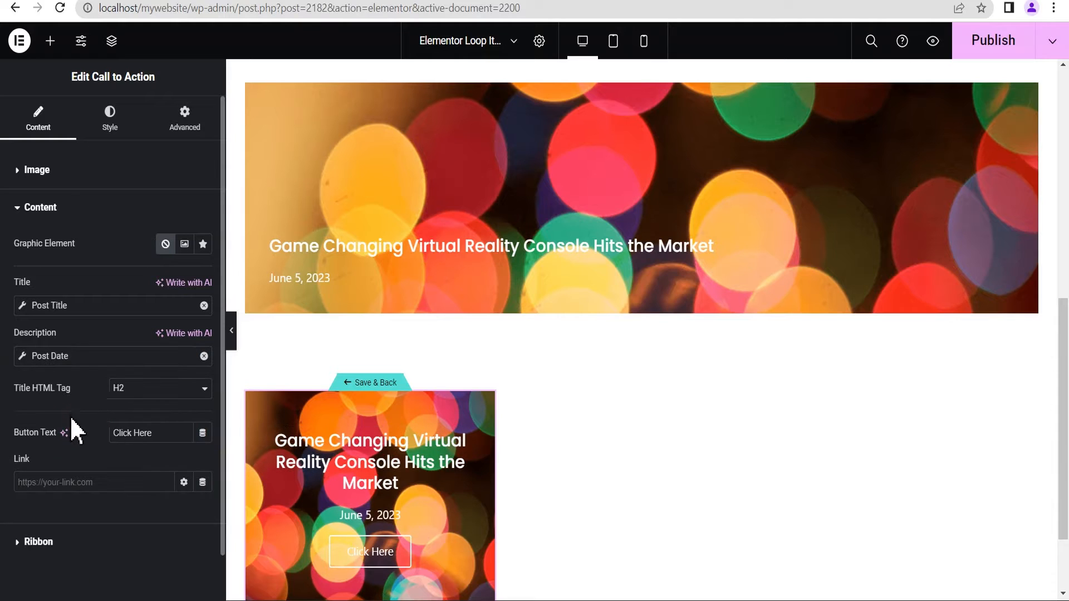
Clear the Call to Action button text and link the whole box to the dynamic Post URL
left_click_drag(127, 432, 66, 446)
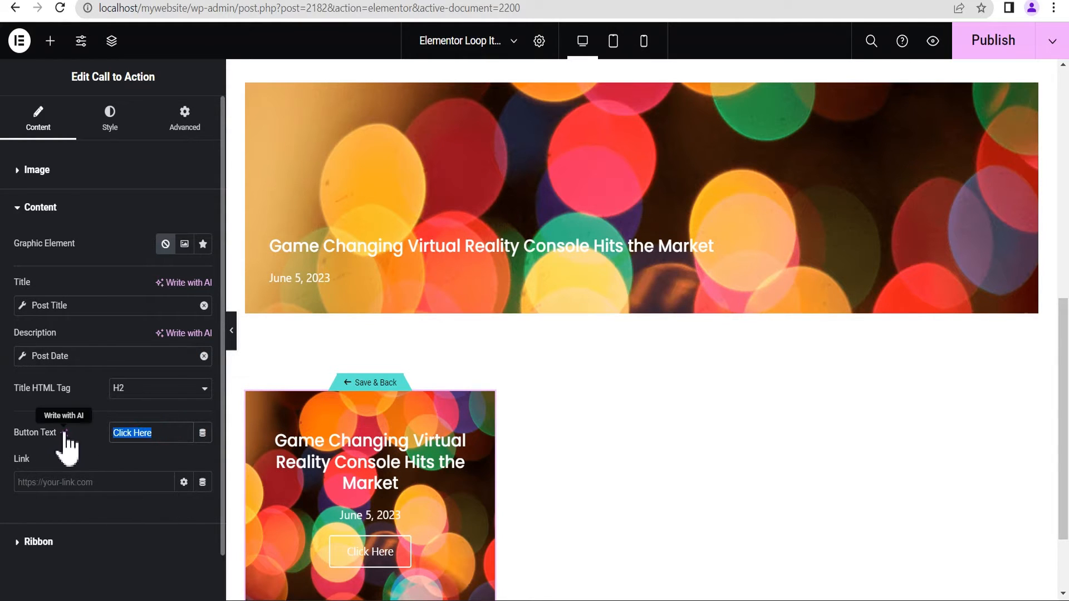
key("BackSpace")
left_click(202, 482)
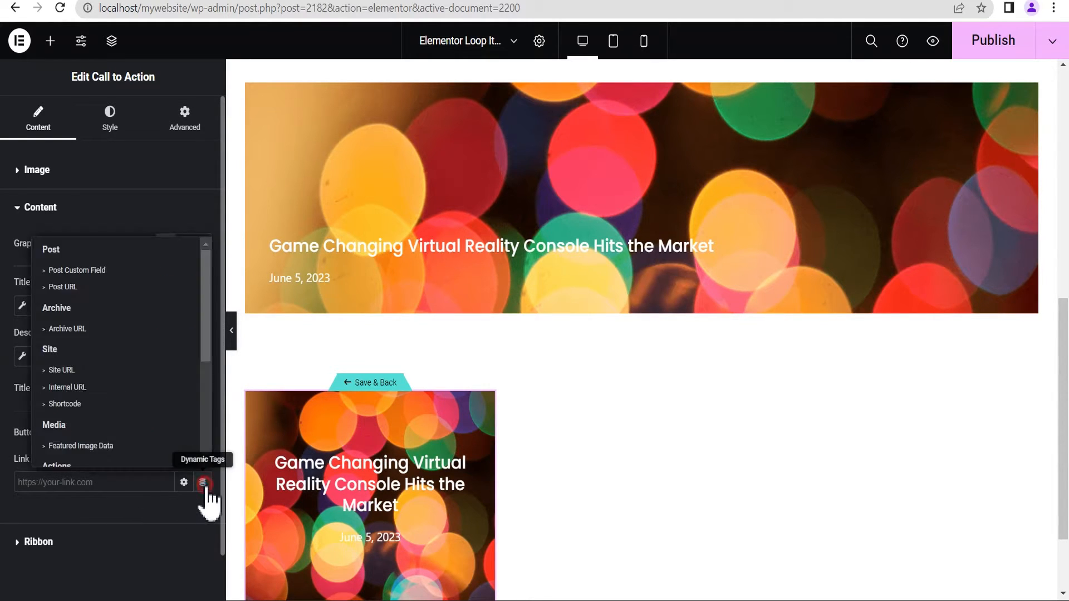
left_click(72, 287)
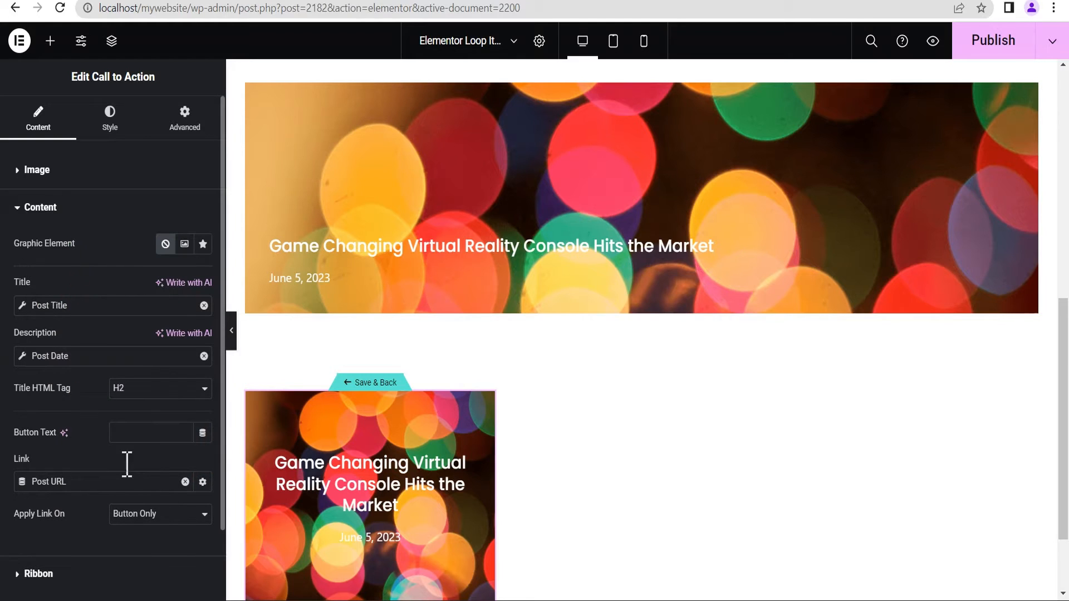
left_click(167, 514)
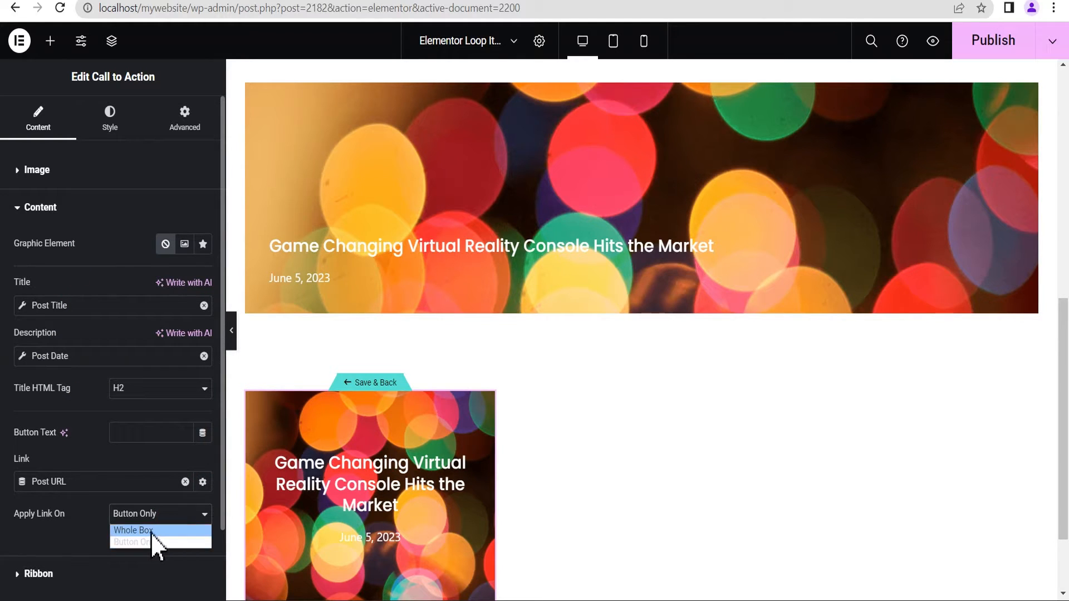
left_click(150, 531)
Set the Call to Action box height to 190 px, with left alignment and bottom vertical position
left_click(117, 132)
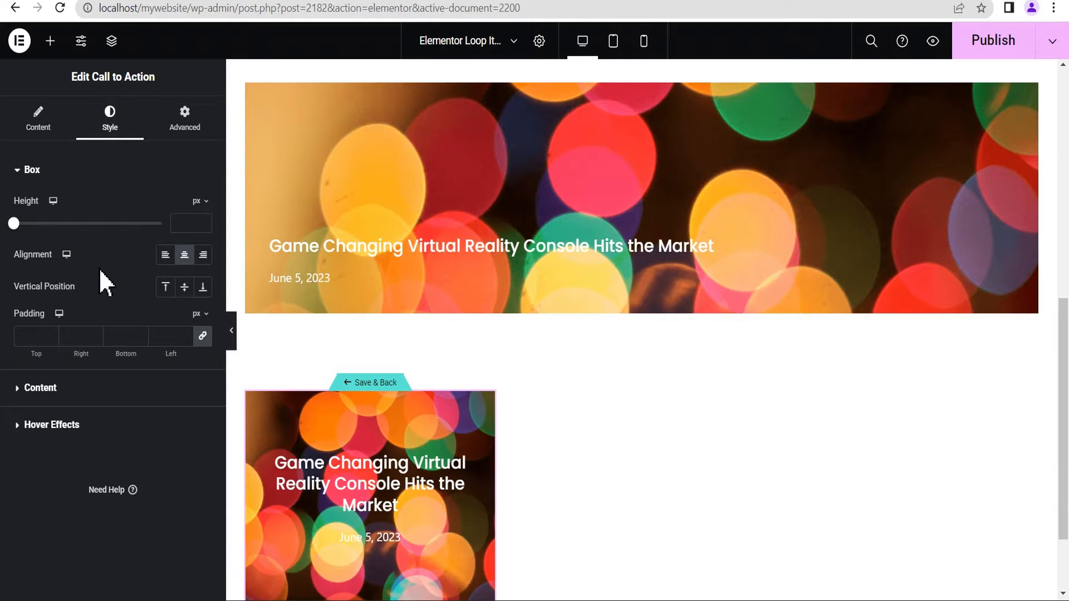
left_click(180, 221)
type("100")
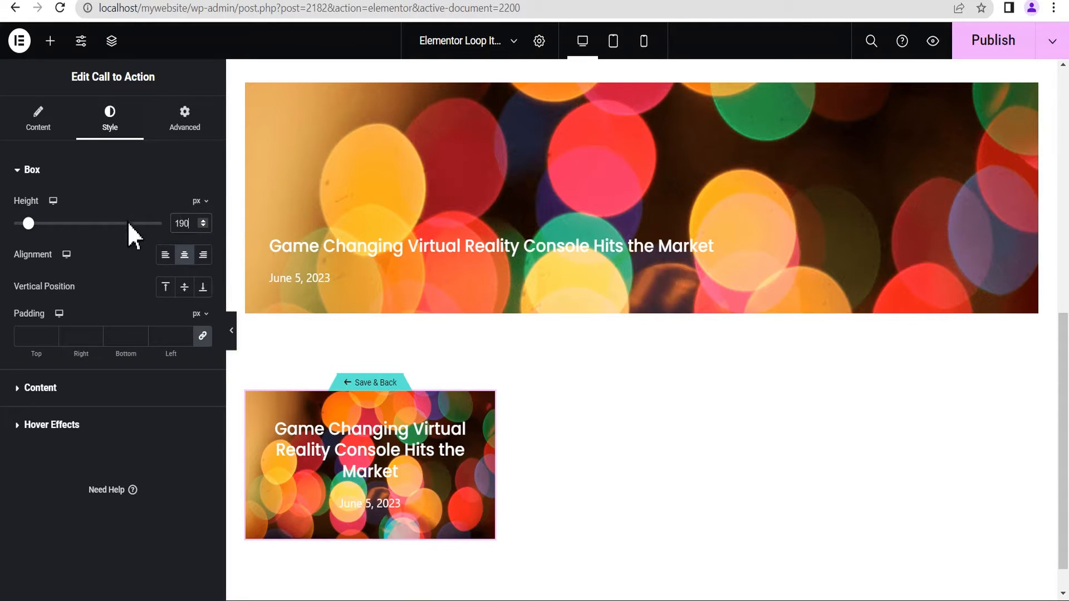
left_click(165, 255)
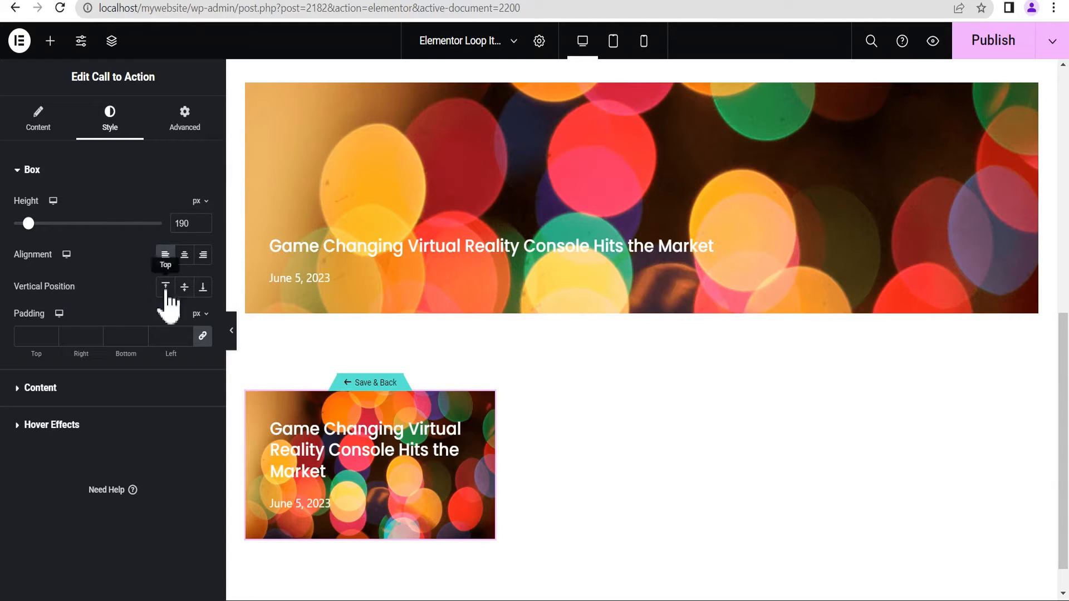
left_click(203, 287)
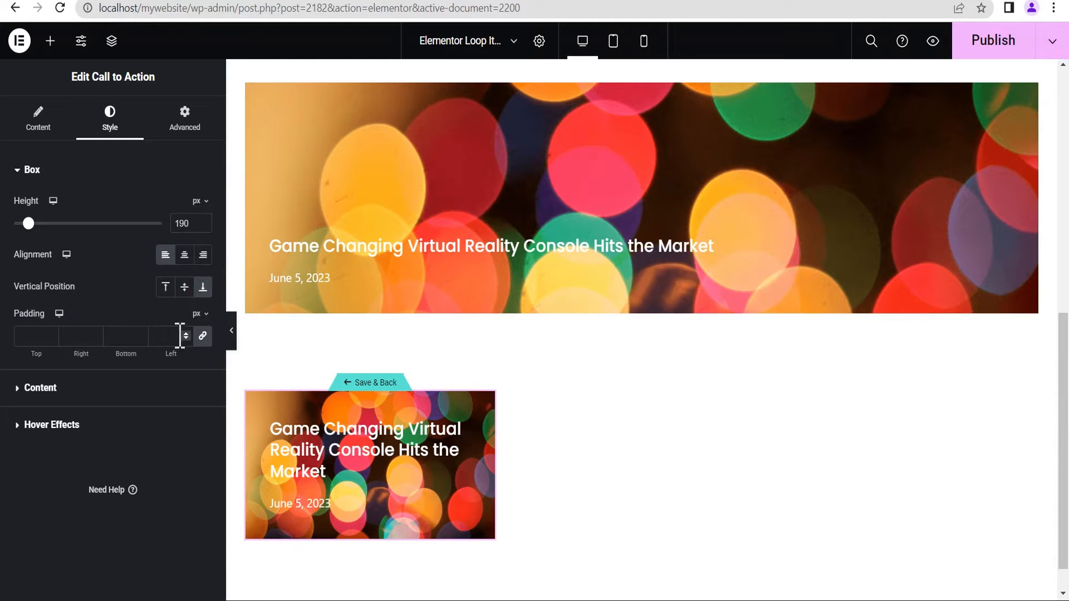
Set the Call to Action title's font size to 18 px
left_click(40, 388)
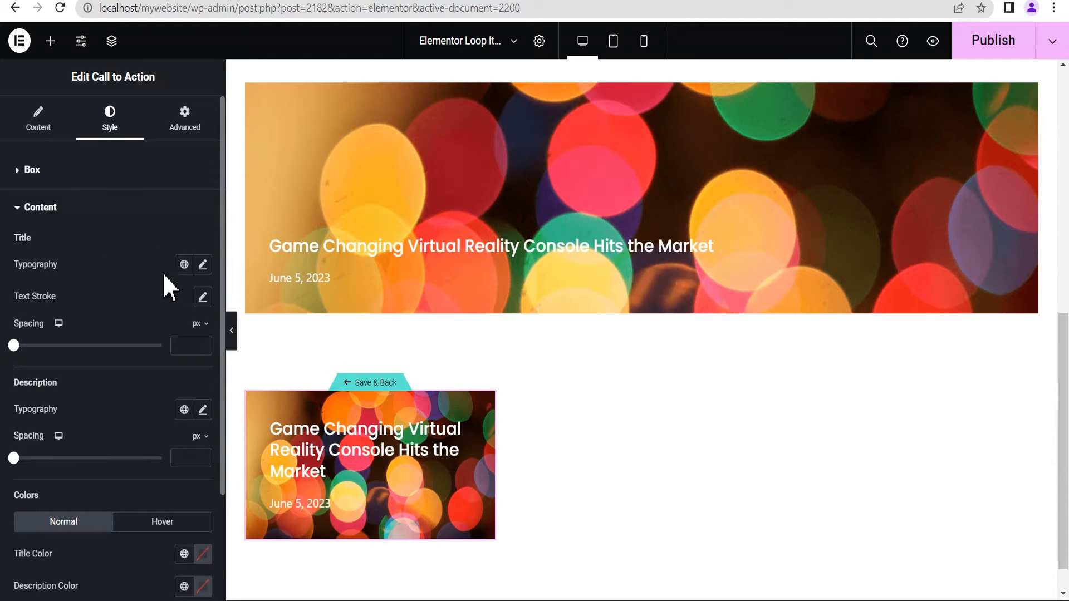
left_click(203, 265)
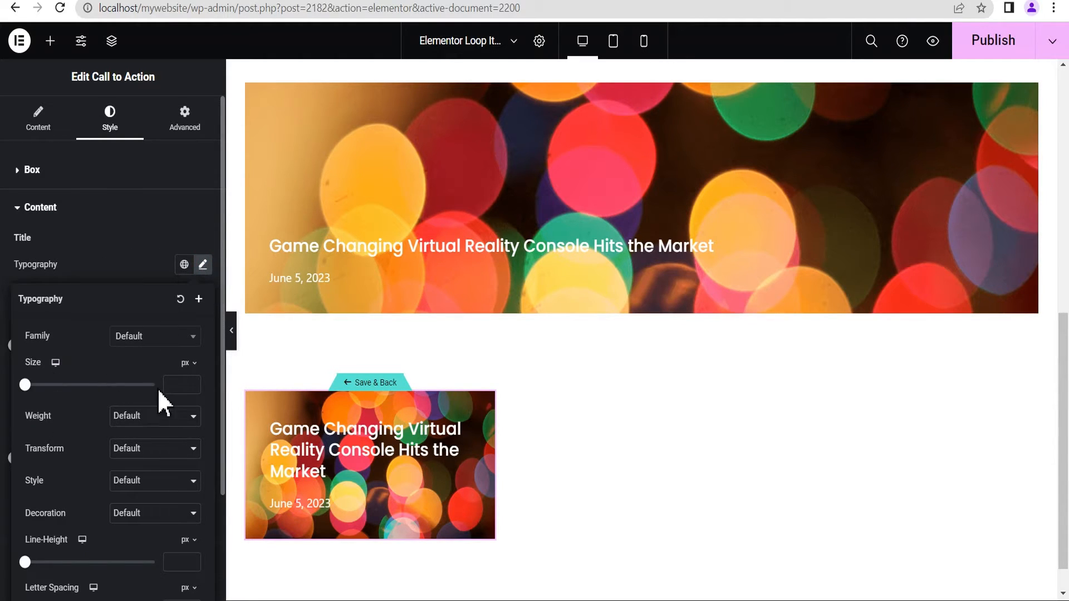
left_click(174, 384)
type("20")
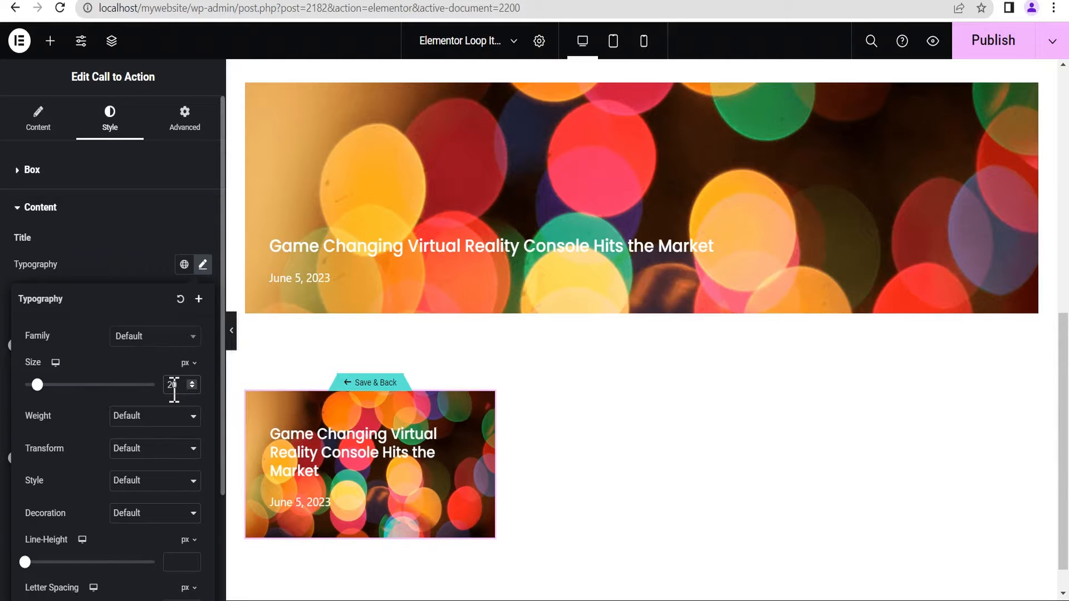
left_click(192, 387)
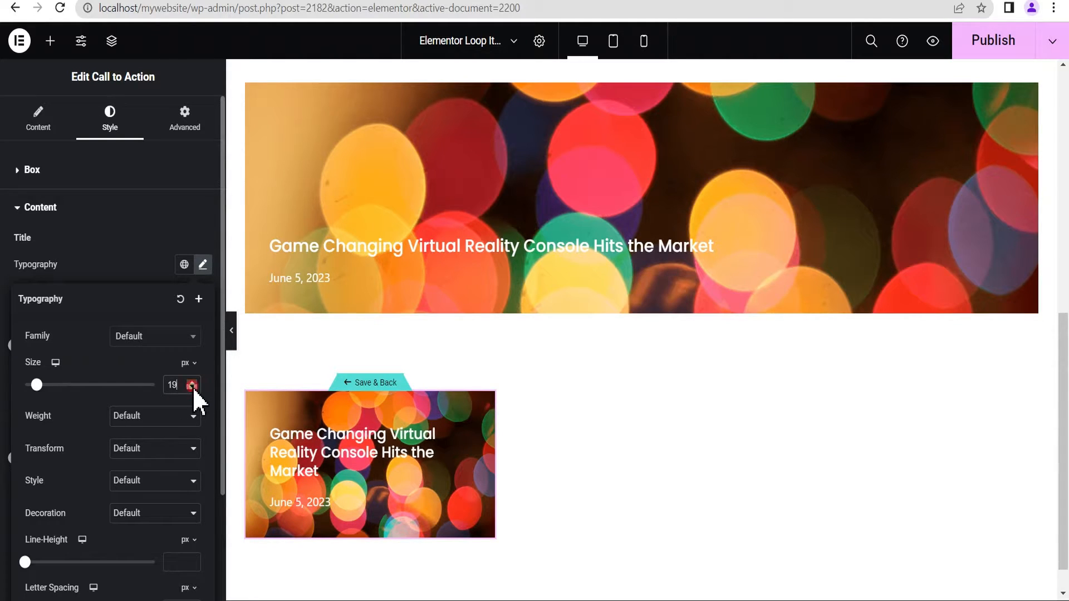
left_click(192, 388)
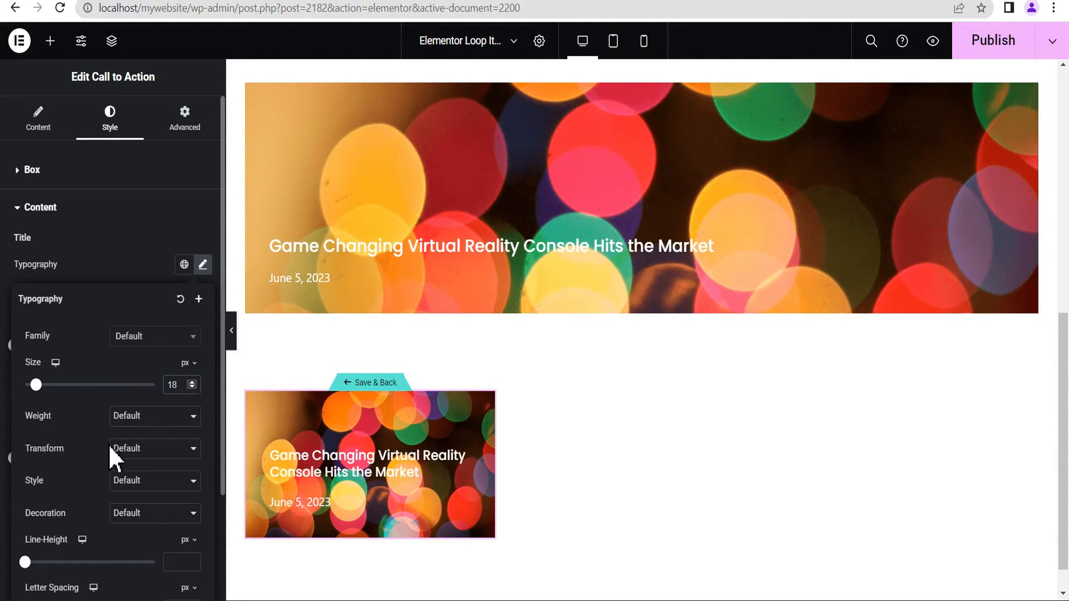
left_click(122, 263)
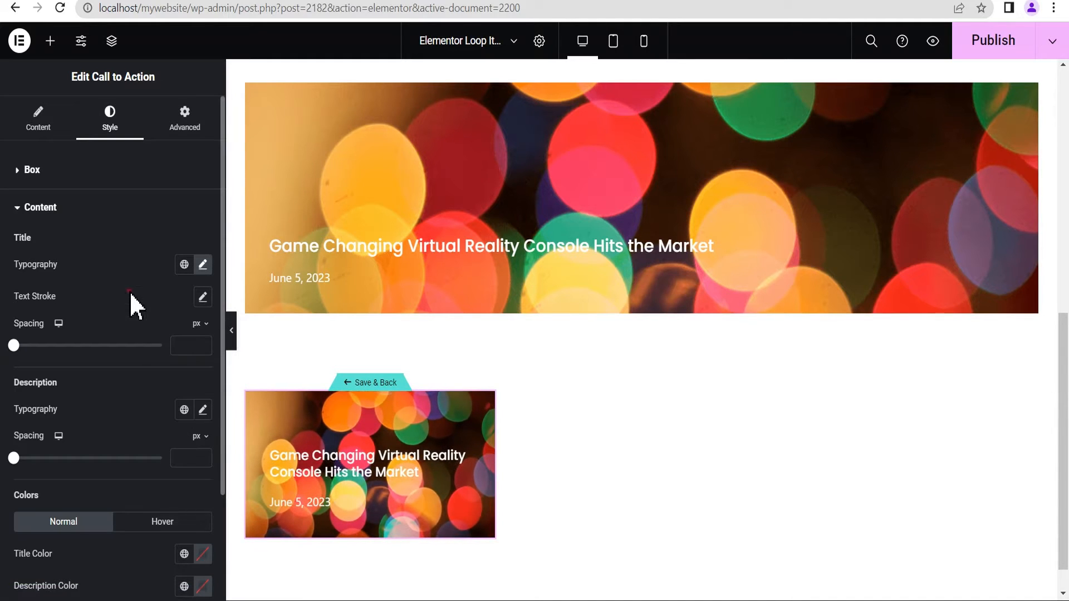
Save the Hero temp 3 template and return to the NewsPaper Layout page to view the third Loop Grid
left_click(366, 384)
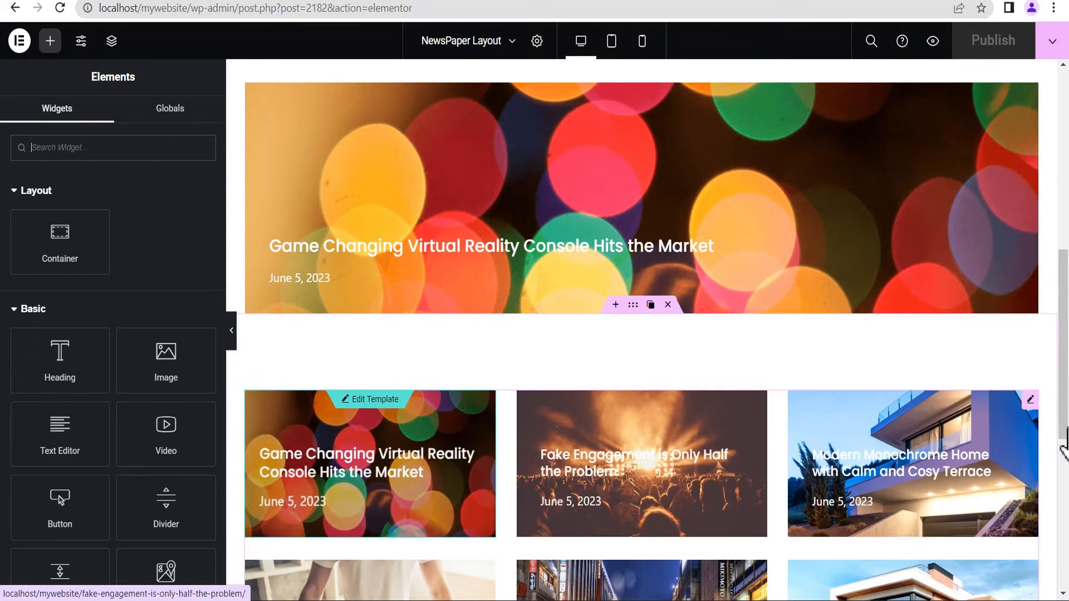
left_click_drag(1063, 415, 1063, 477)
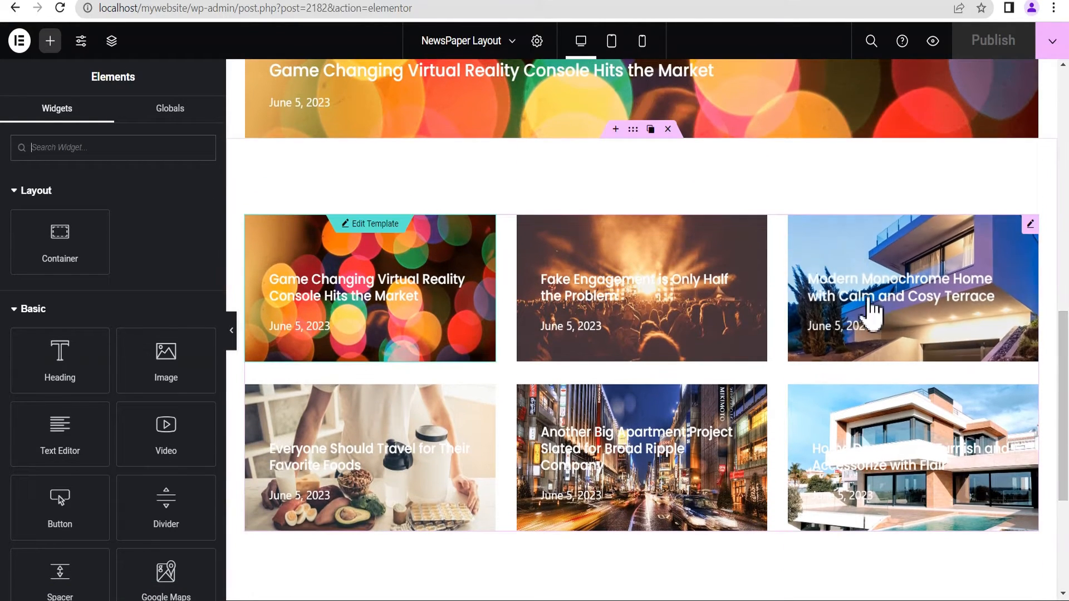
Set the third Loop Grid, which uses Hero temp 3, to 2 columns and 2 items per page
left_click(1032, 235)
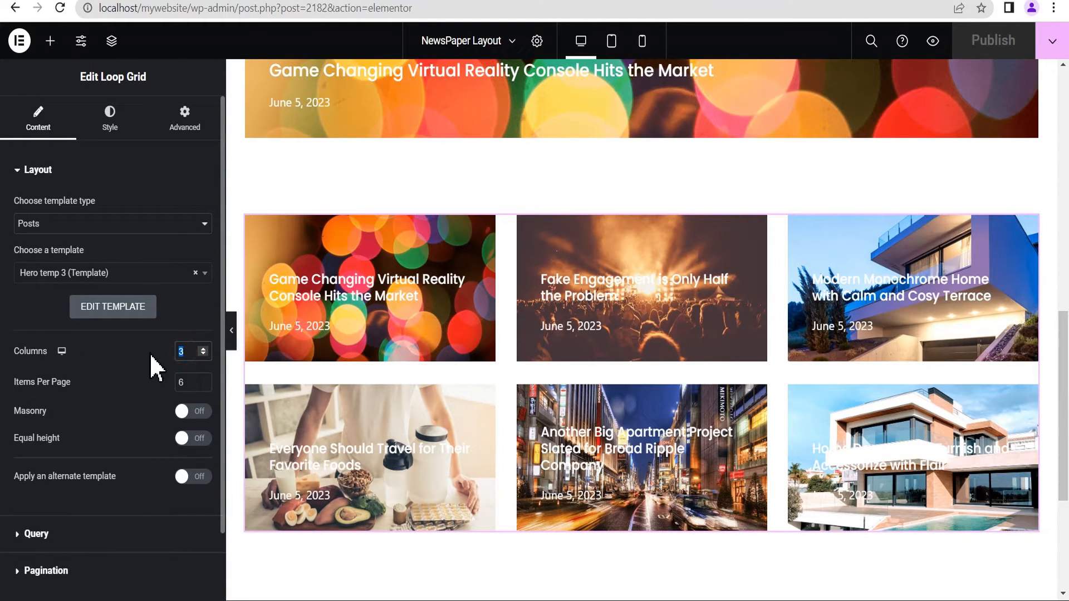
type("2")
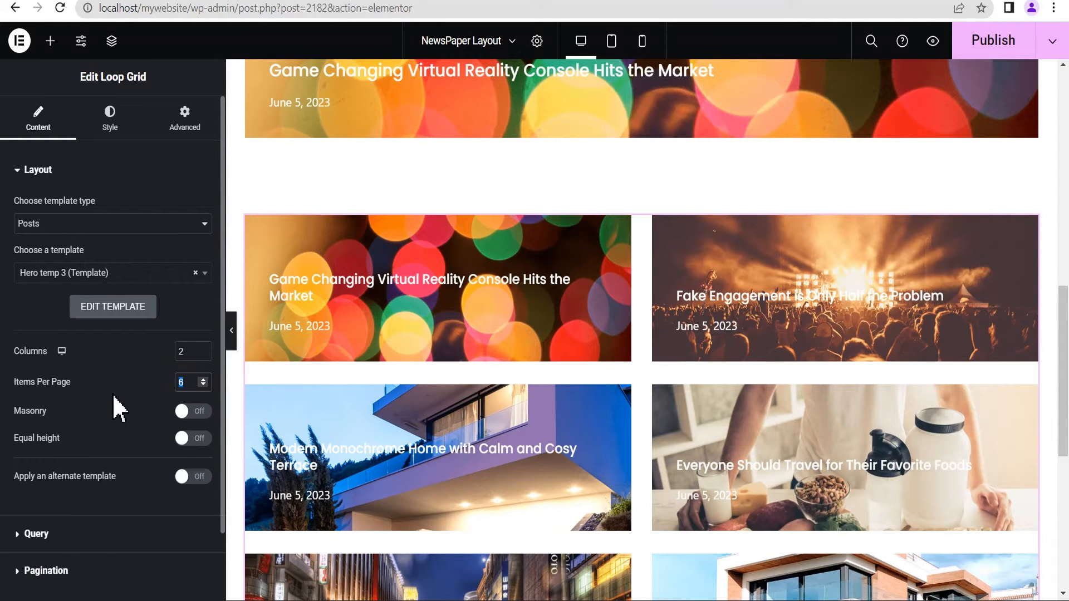
type("2")
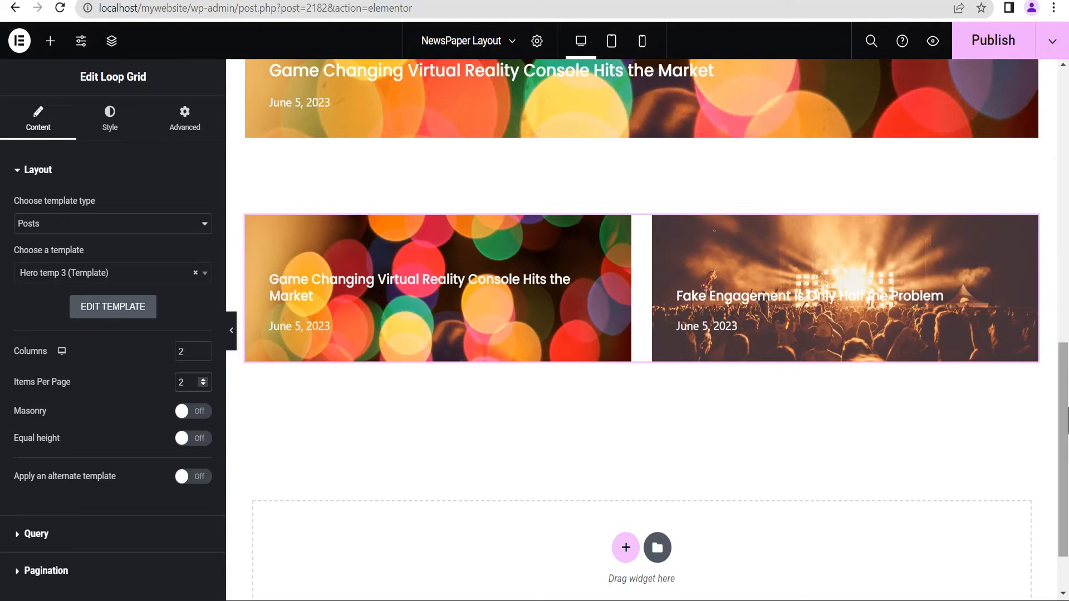
Add a Flexbox container below the third Loop Grid, structured as one tall left column beside two stacked right cells
left_click_drag(1067, 399, 1067, 464)
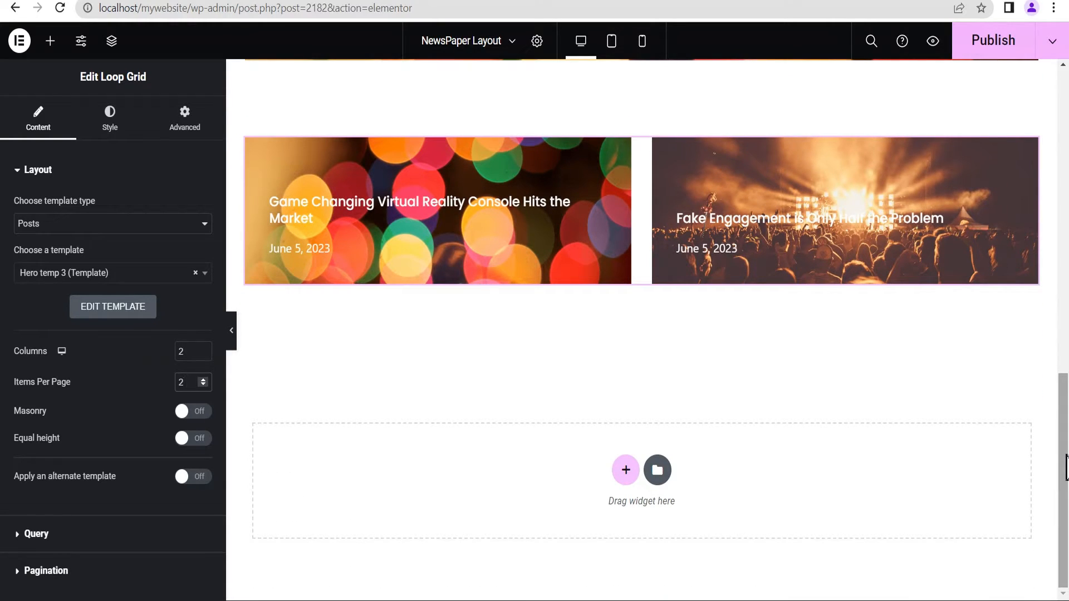
left_click_drag(1067, 467, 1067, 313)
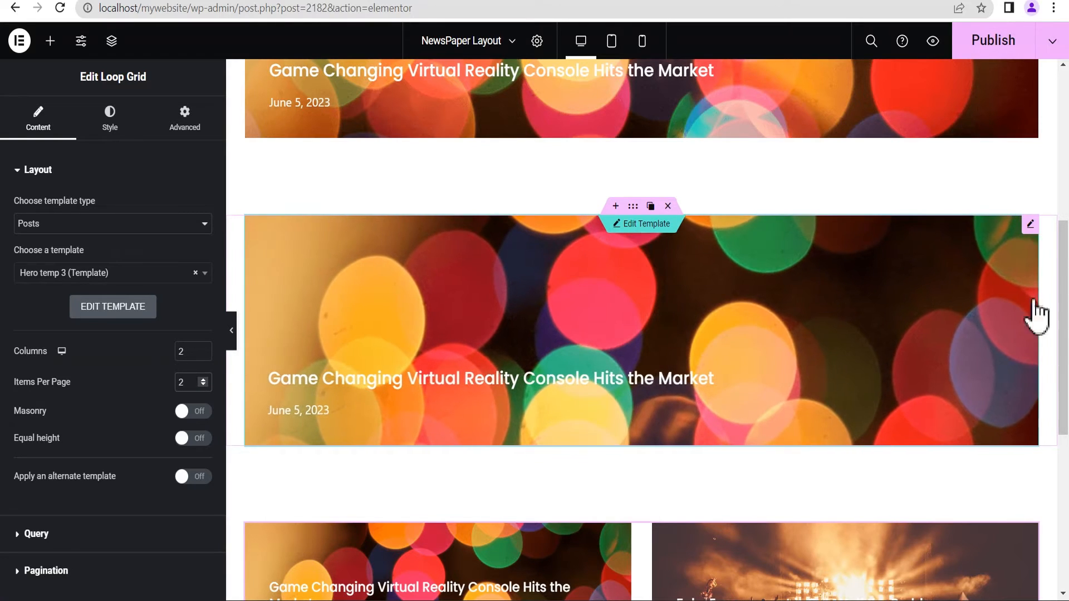
left_click_drag(1064, 286, 1067, 426)
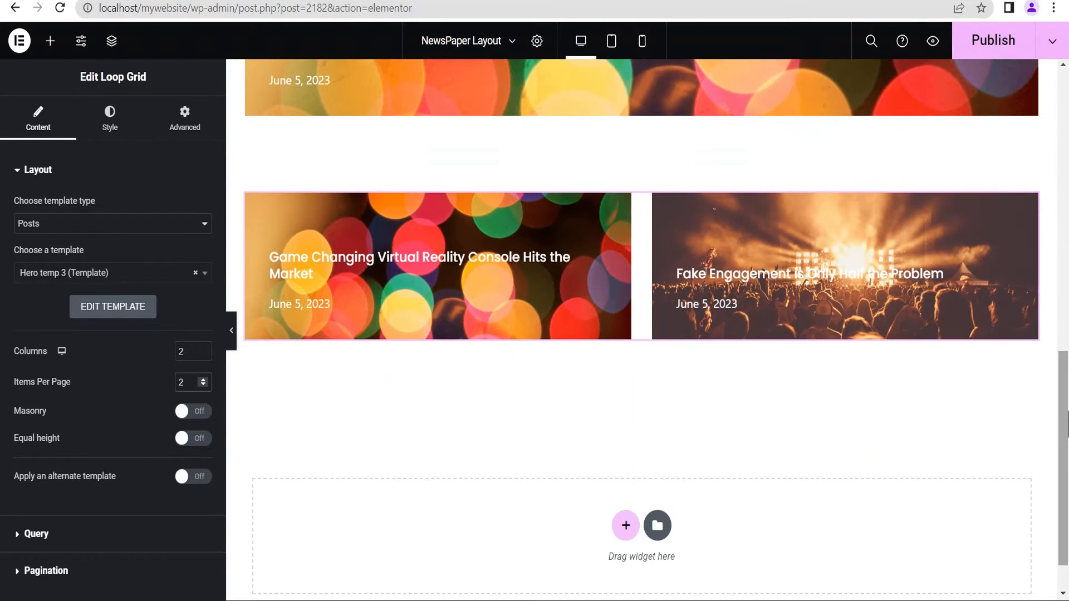
left_click_drag(1064, 376, 1068, 501)
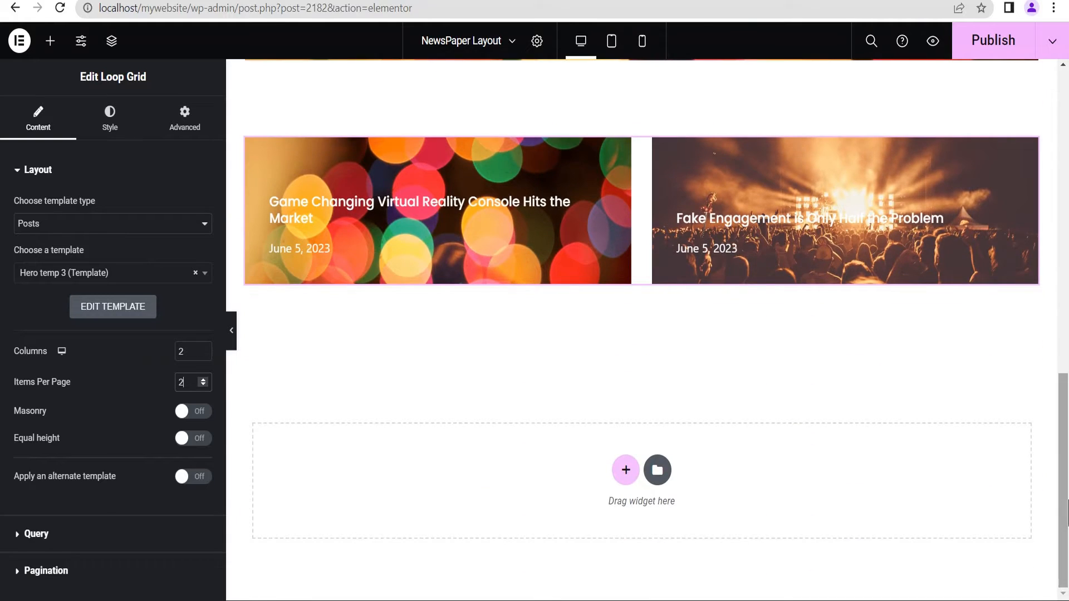
left_click(626, 472)
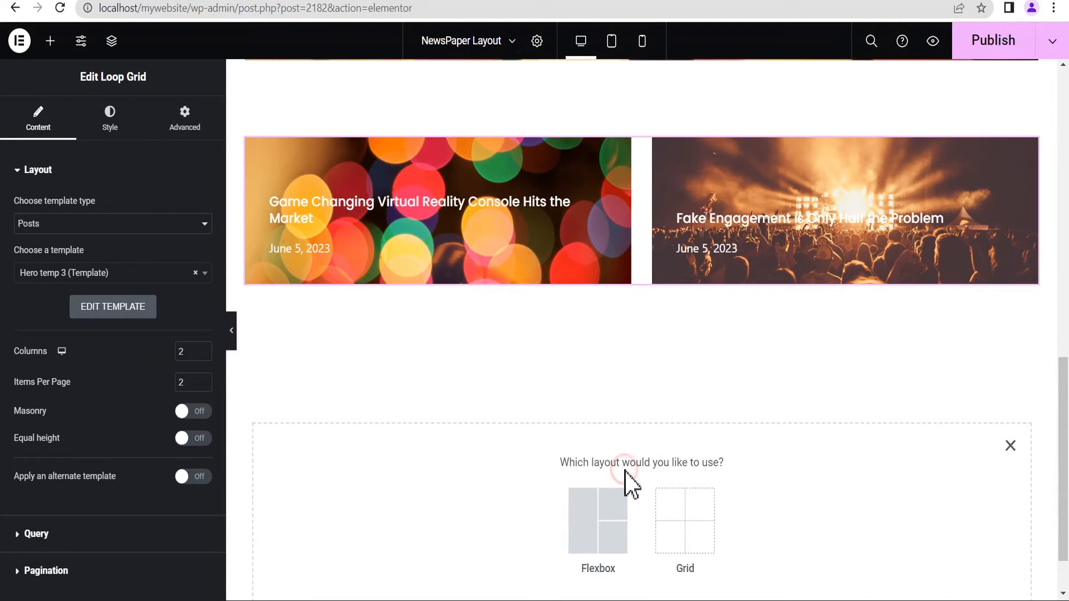
left_click(606, 543)
scroll(1062, 405, "down", 1)
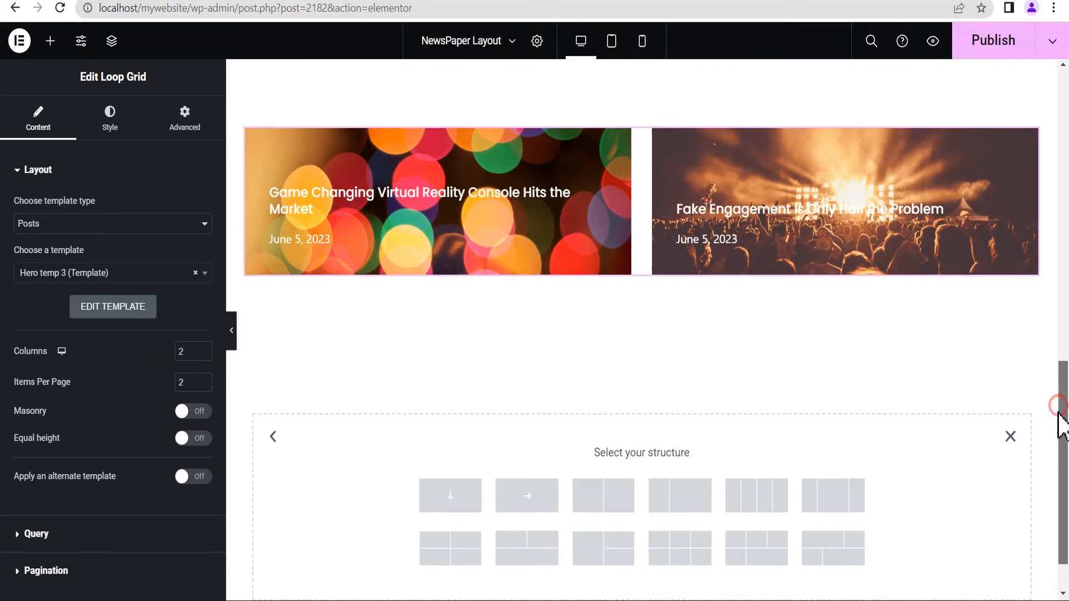
left_click(607, 486)
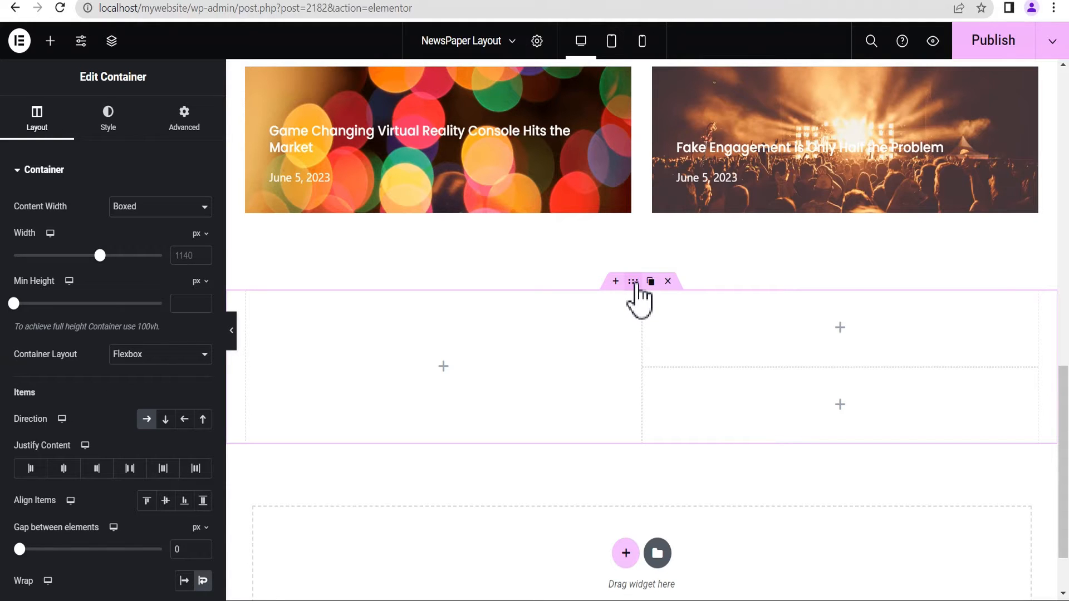
Set the new container's padding to 100 px top and bottom and 10 px left and right, with the values unlinked
left_click(183, 127)
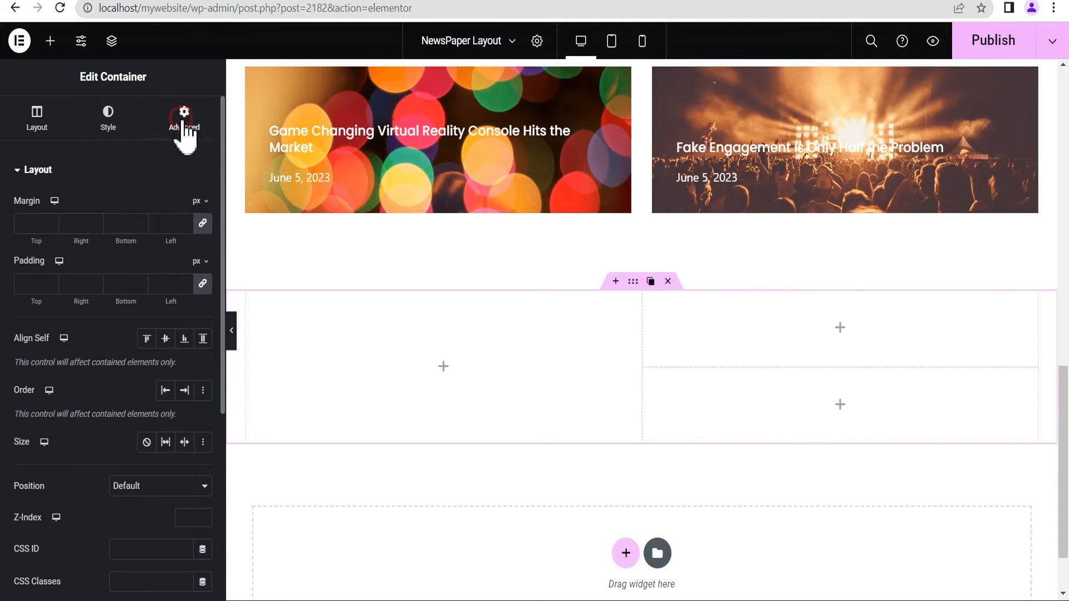
left_click(25, 285)
type("1")
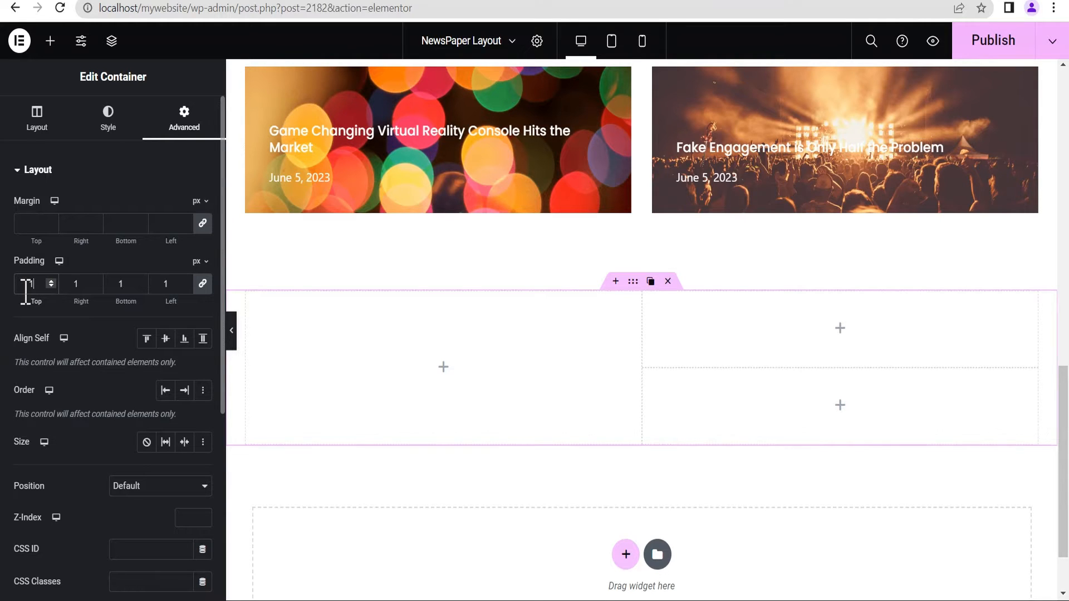
type("00")
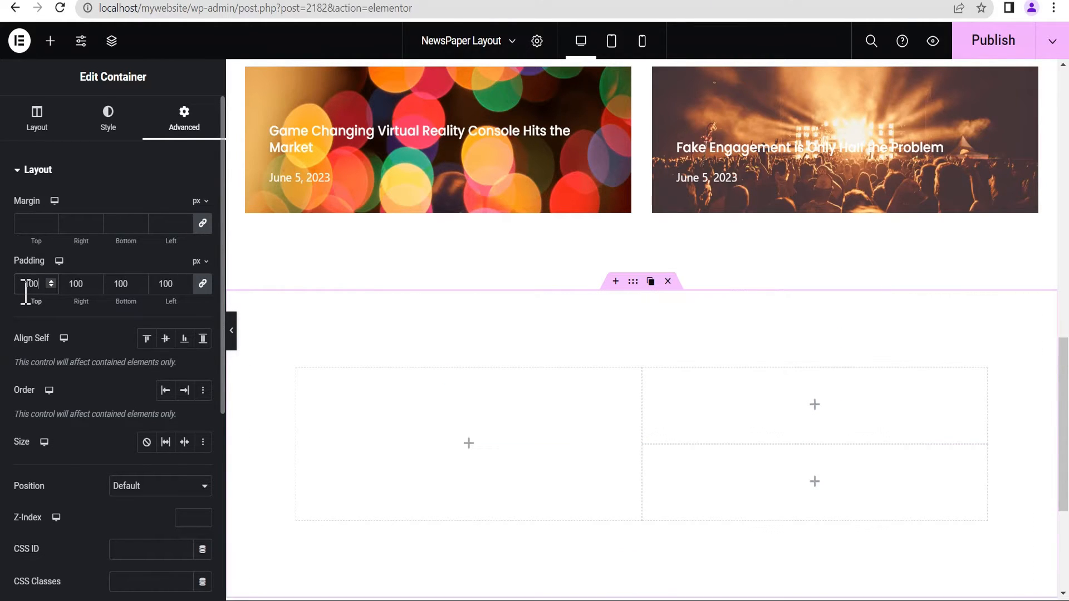
left_click(203, 284)
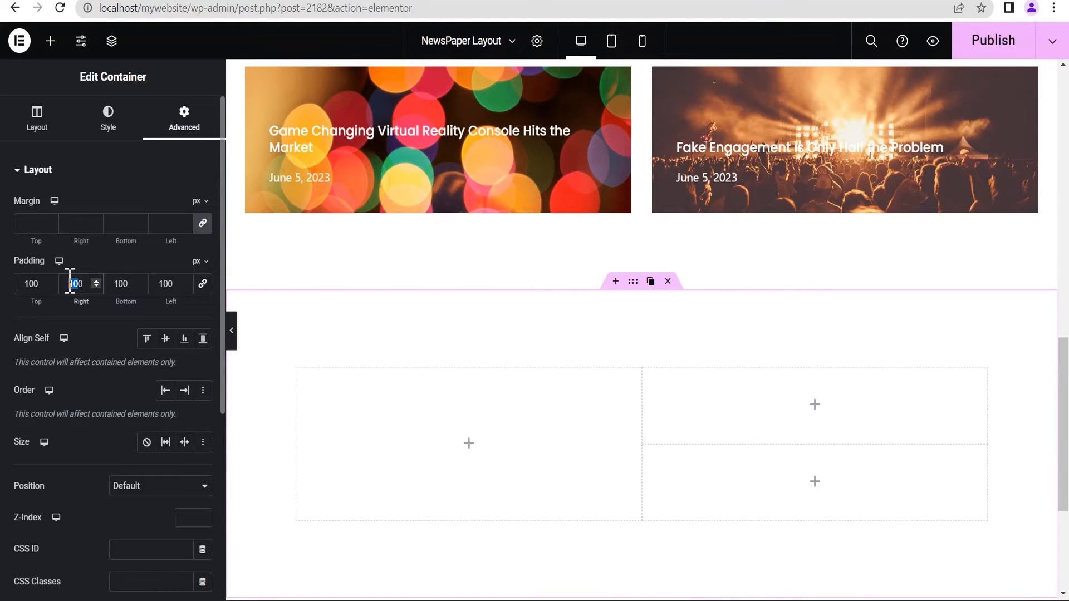
type("10")
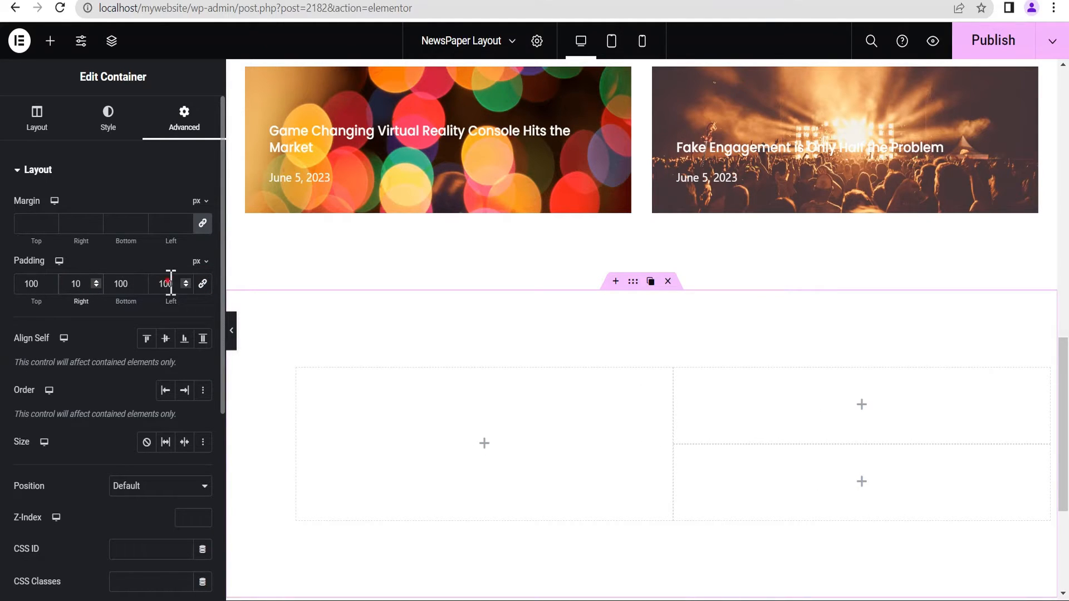
type("10")
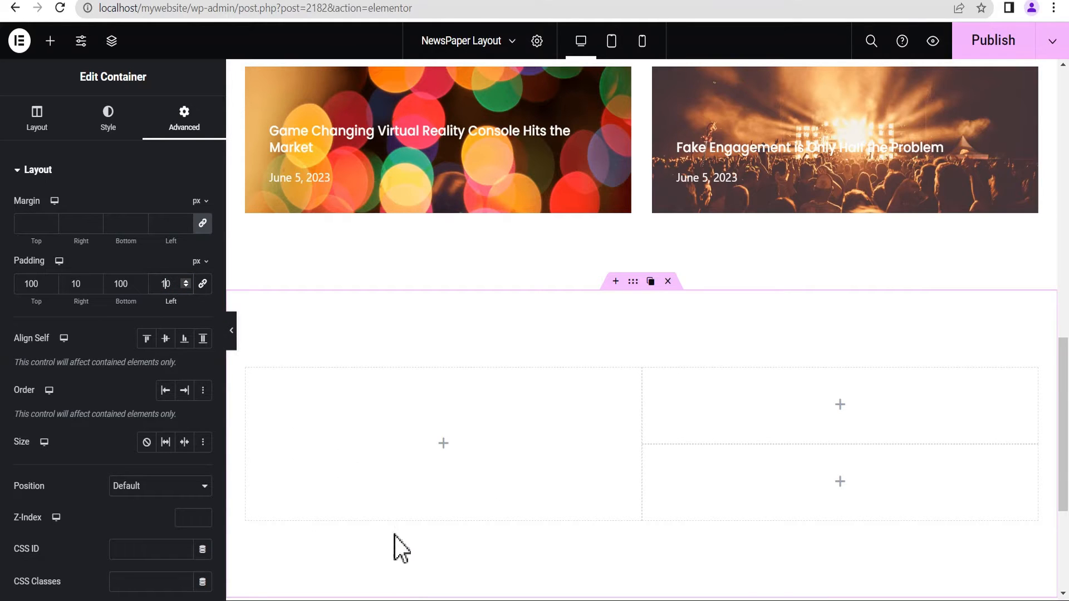
Copy the first Loop Grid and paste it into the new container's tall left column
left_click_drag(1067, 409, 1067, 434)
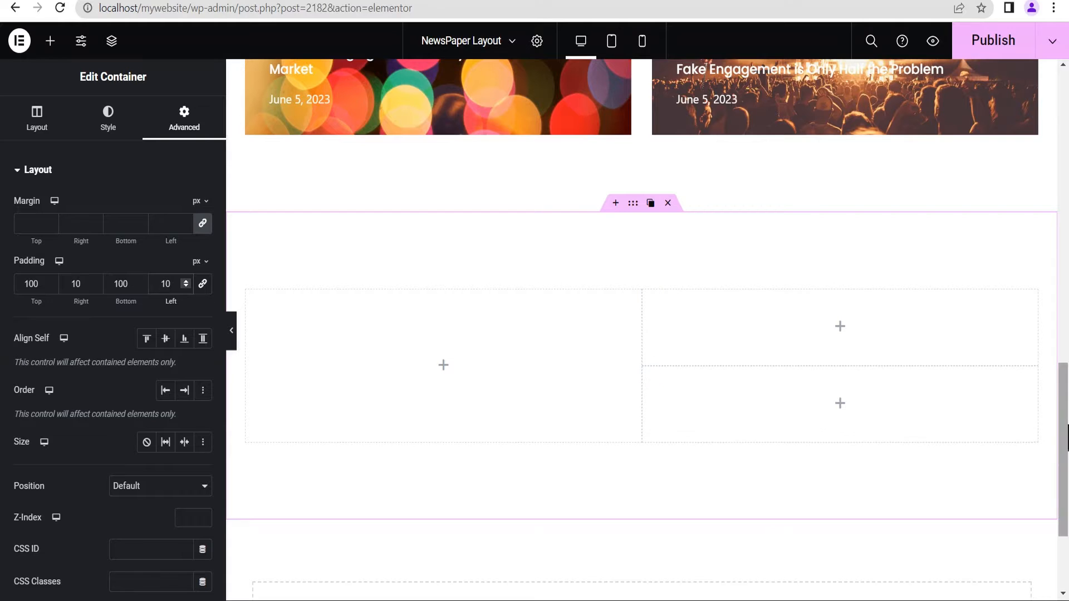
scroll(1067, 374, "up", 3)
left_click_drag(1067, 361, 1067, 422)
scroll(466, 391, "up", 10)
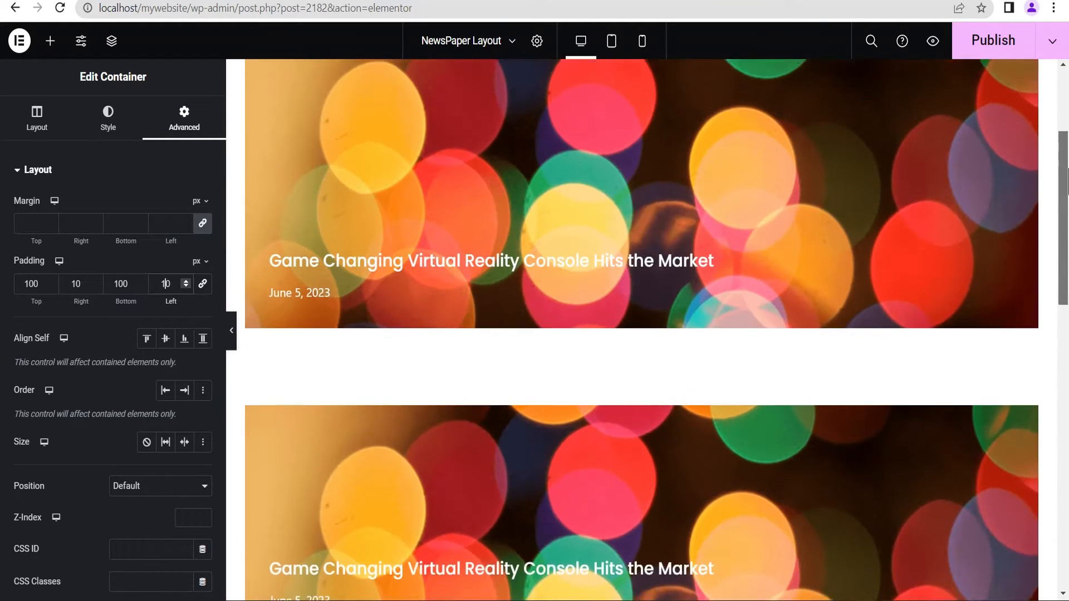
right_click(1038, 120)
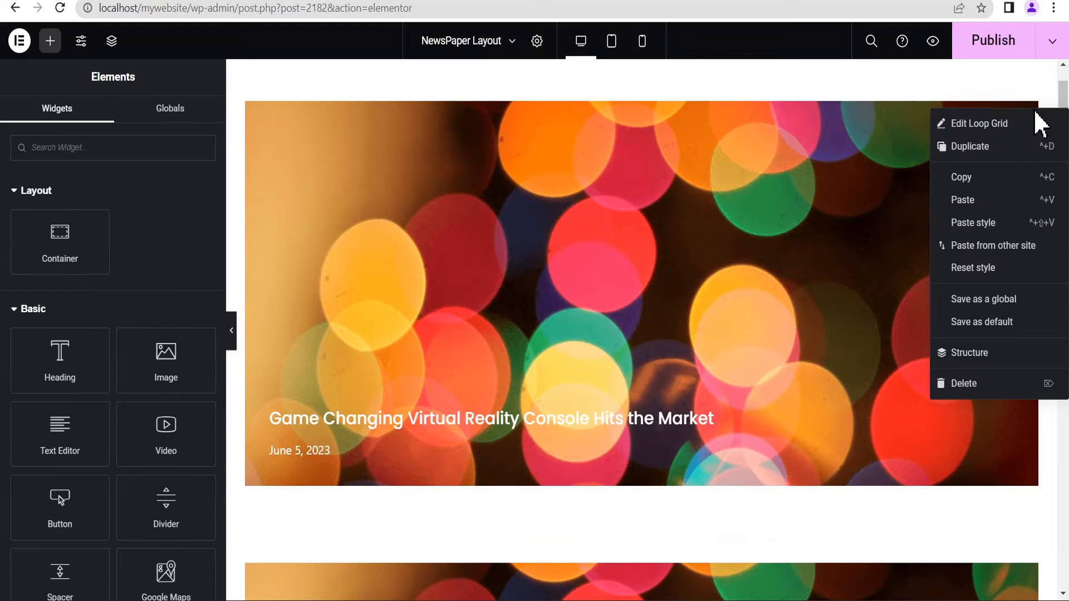
left_click(963, 178)
scroll(511, 434, "down", 10)
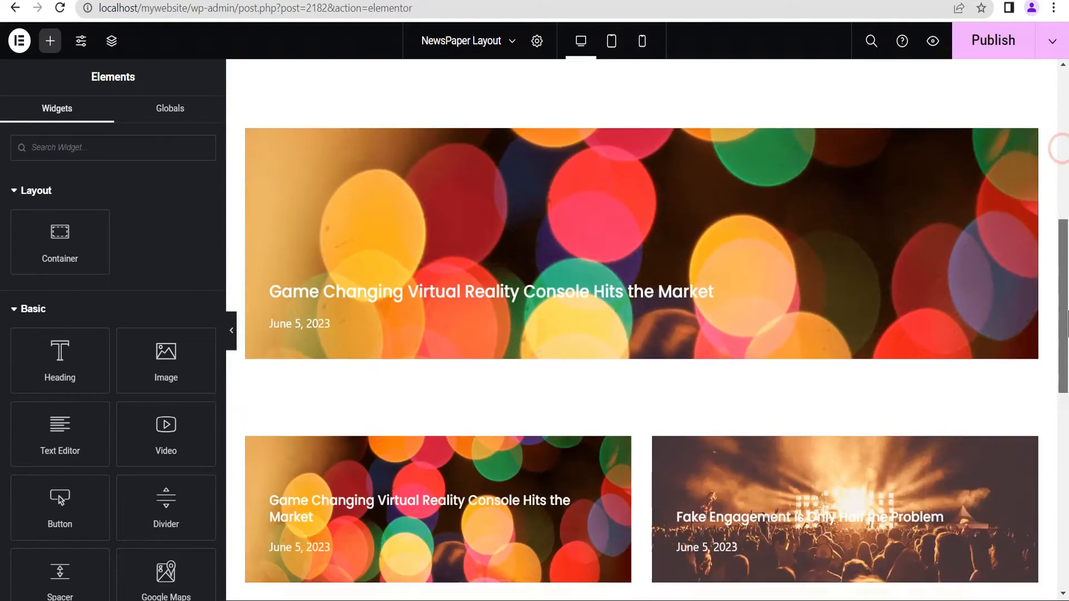
right_click(442, 370)
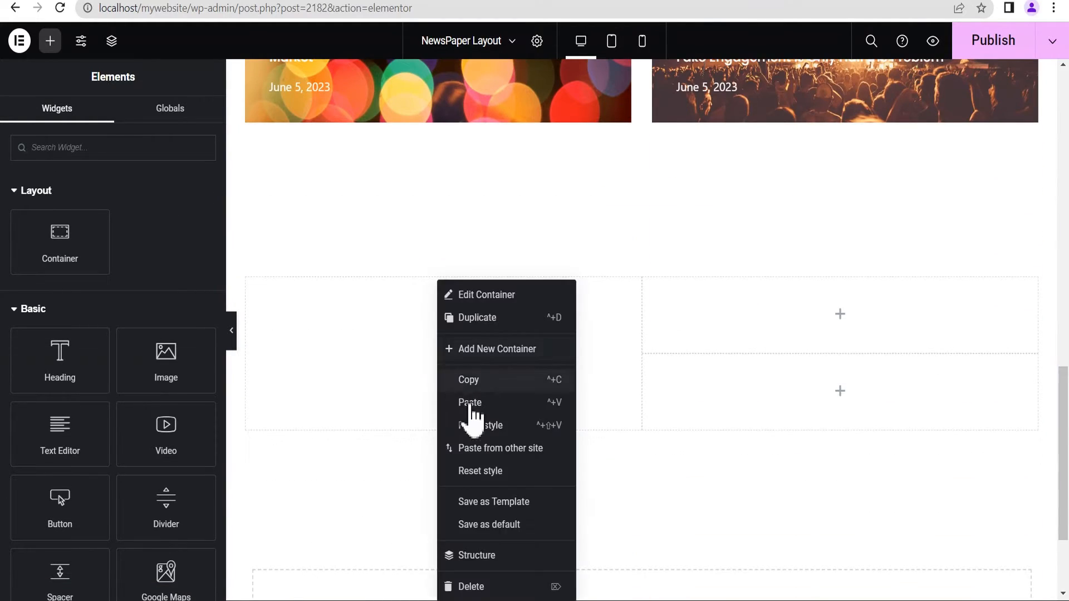
left_click(471, 402)
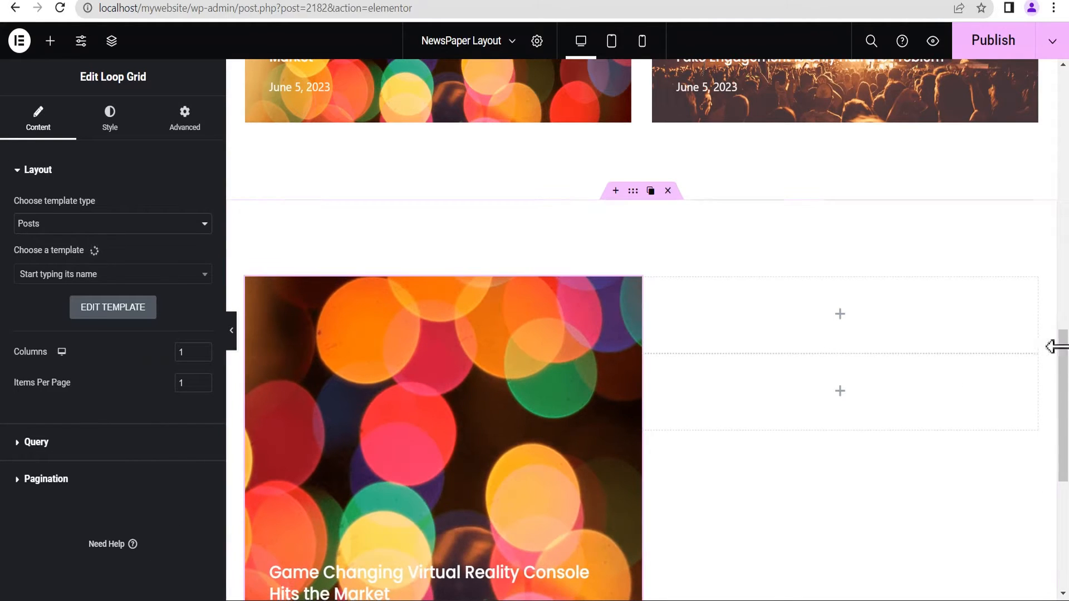
Copy the second Loop Grid and paste it into the upper right cell of the new container
left_click_drag(1062, 346, 1067, 225)
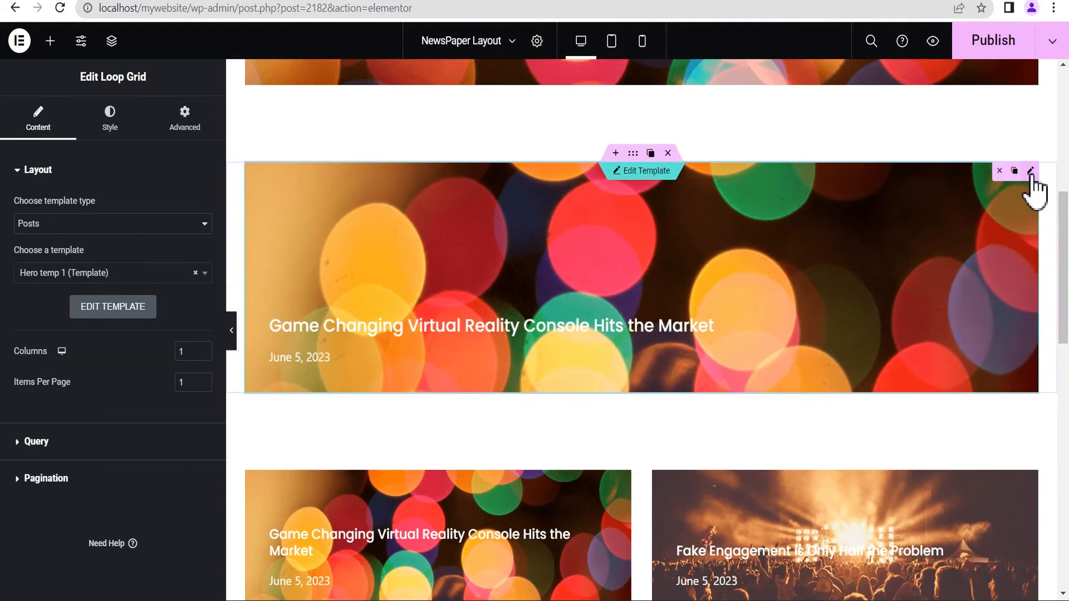
right_click(1029, 174)
left_click(966, 243)
scroll(968, 262, "down", 10)
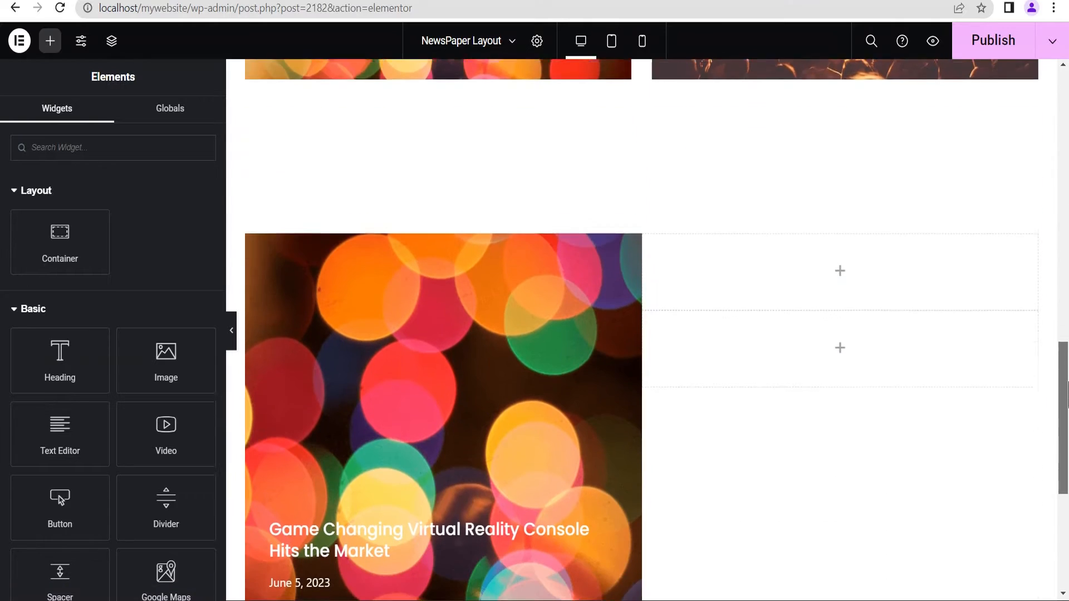
right_click(842, 177)
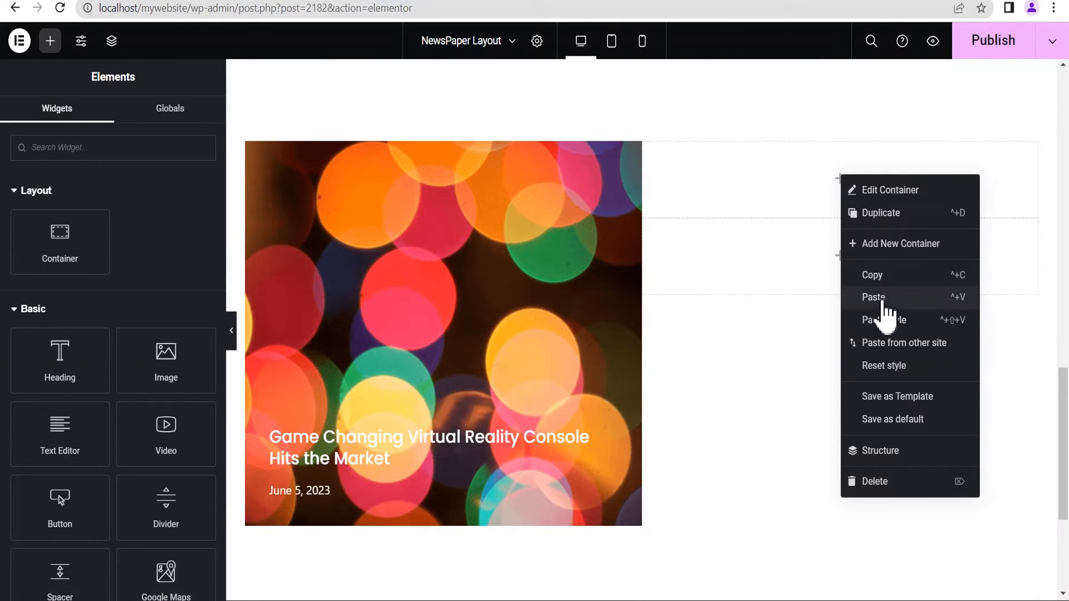
left_click(881, 297)
Copy the two-column third Loop Grid and paste it into the lower right cell of the new container
left_click_drag(1064, 405, 1064, 271)
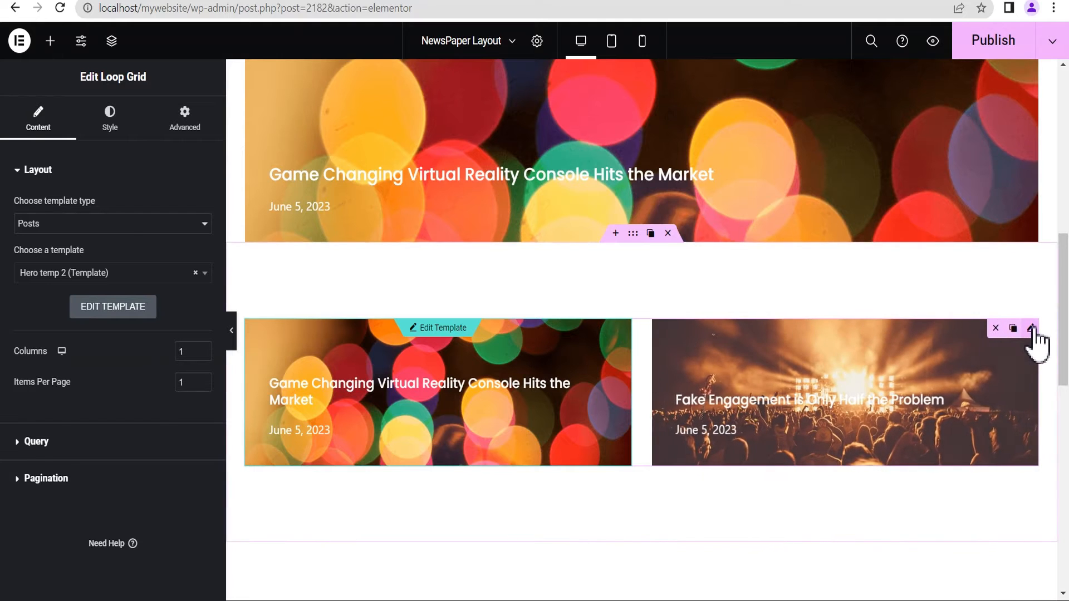
right_click(1033, 340)
left_click(974, 383)
scroll(946, 423, "down", 10)
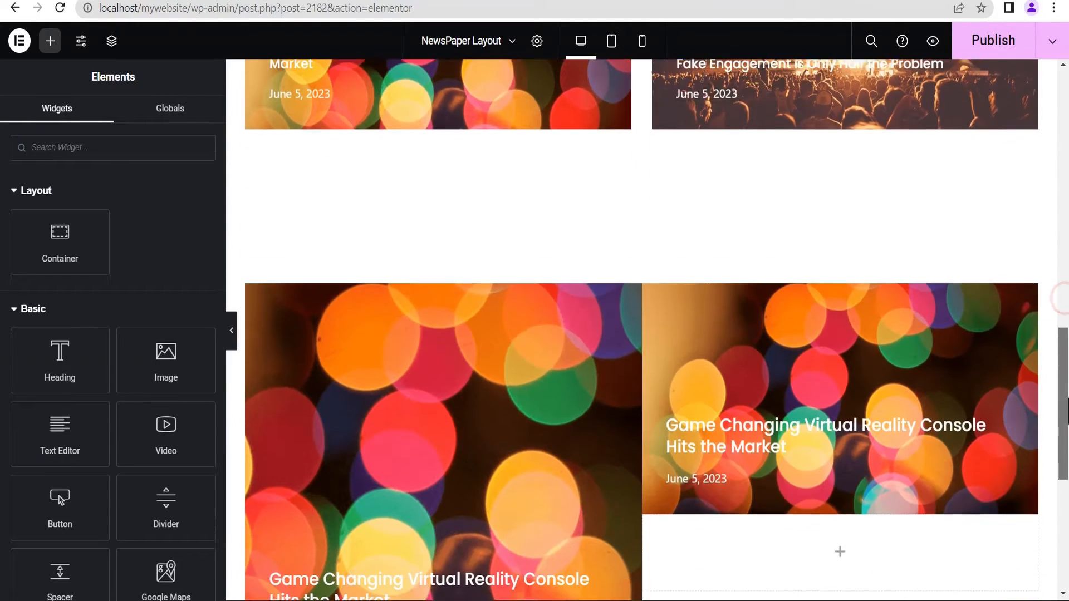
right_click(841, 300)
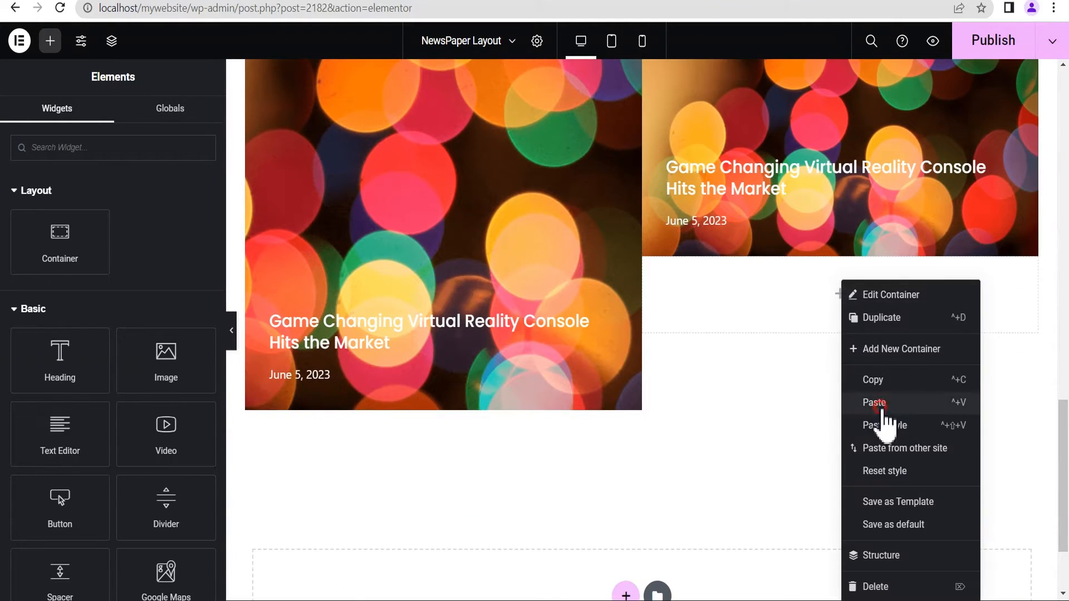
left_click(879, 403)
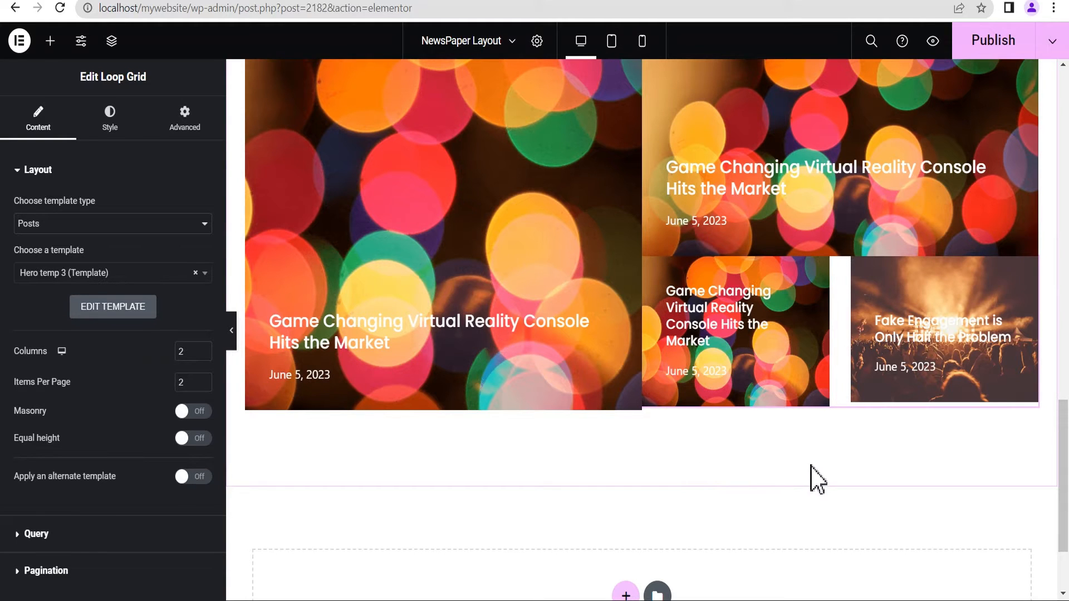
Set the gap between elements of the outer container holding the pasted grids to 10 px
scroll(723, 390, "up", 3)
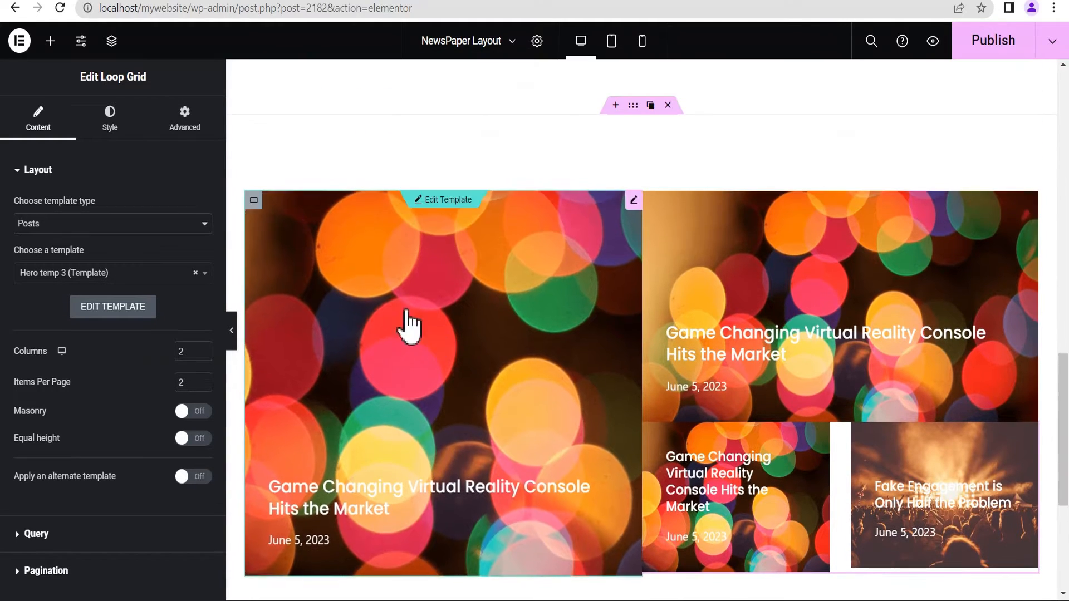
left_click(633, 105)
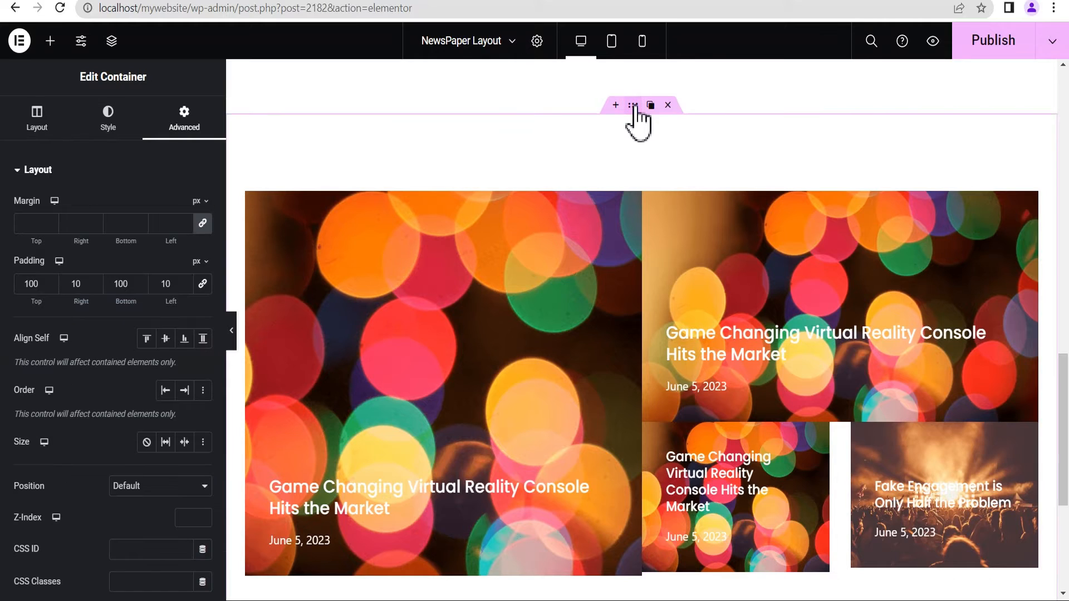
left_click(38, 121)
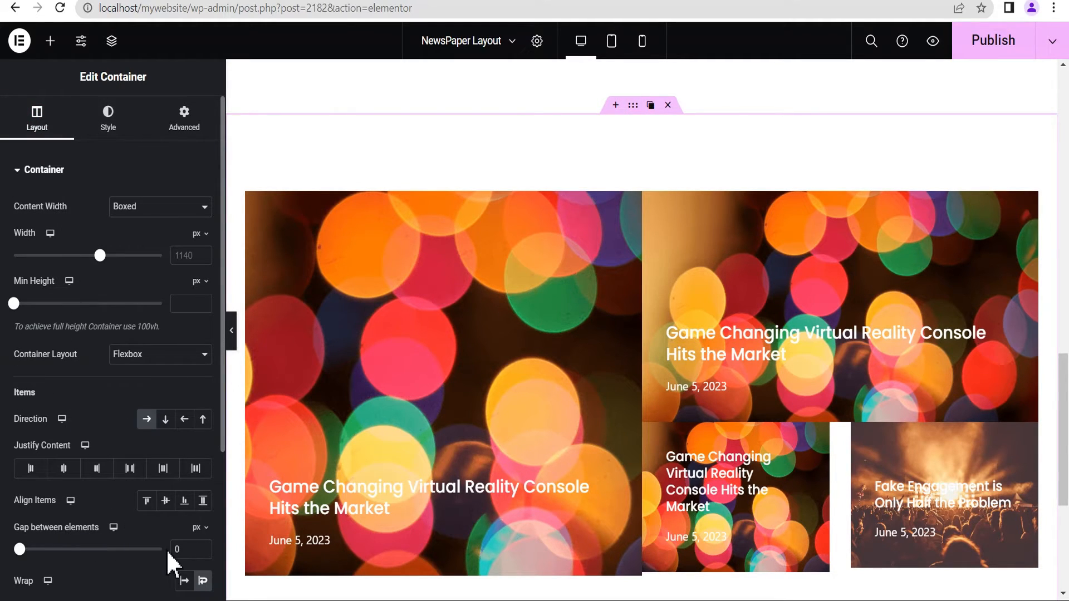
type("10")
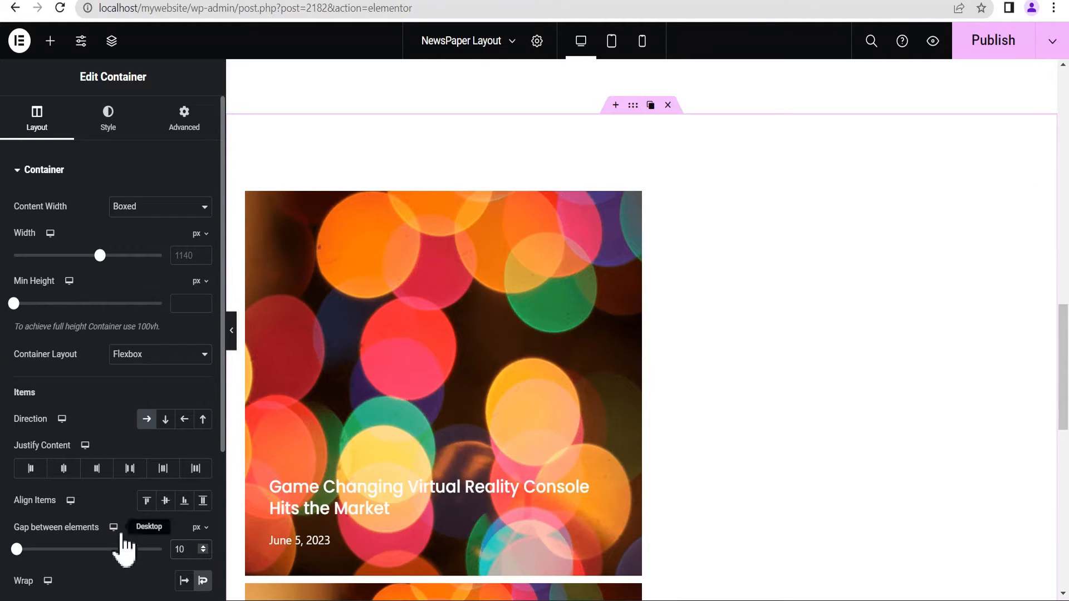
Set the width of the tall left column's inner container to 40%
mouse_move(1062, 353)
left_mouse_down()
mouse_move(1066, 482)
mouse_move(1066, 353)
left_mouse_up()
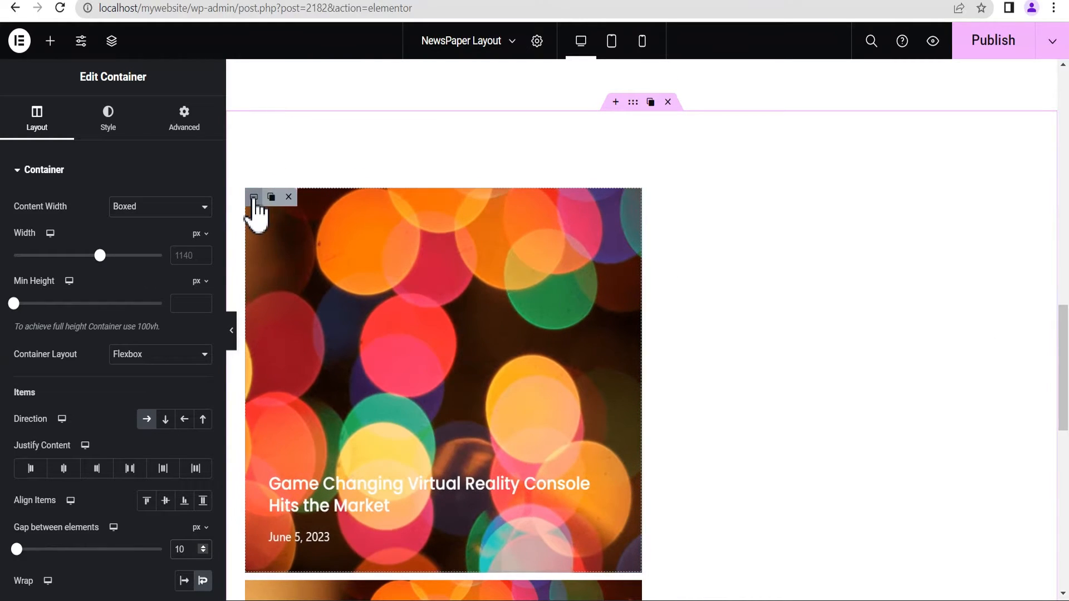
left_click(254, 197)
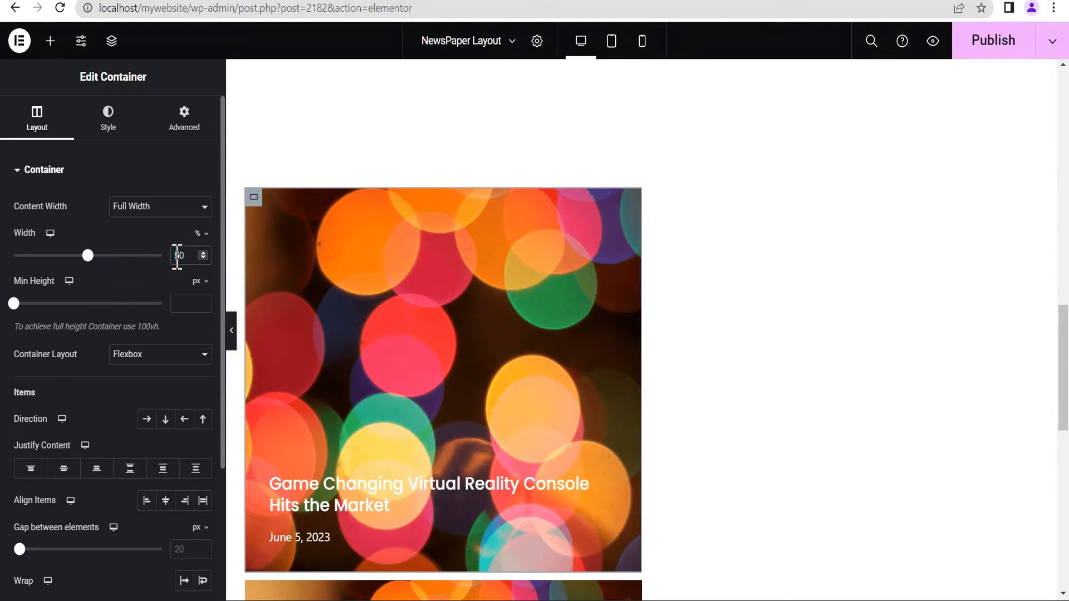
double_click(177, 255)
type("40")
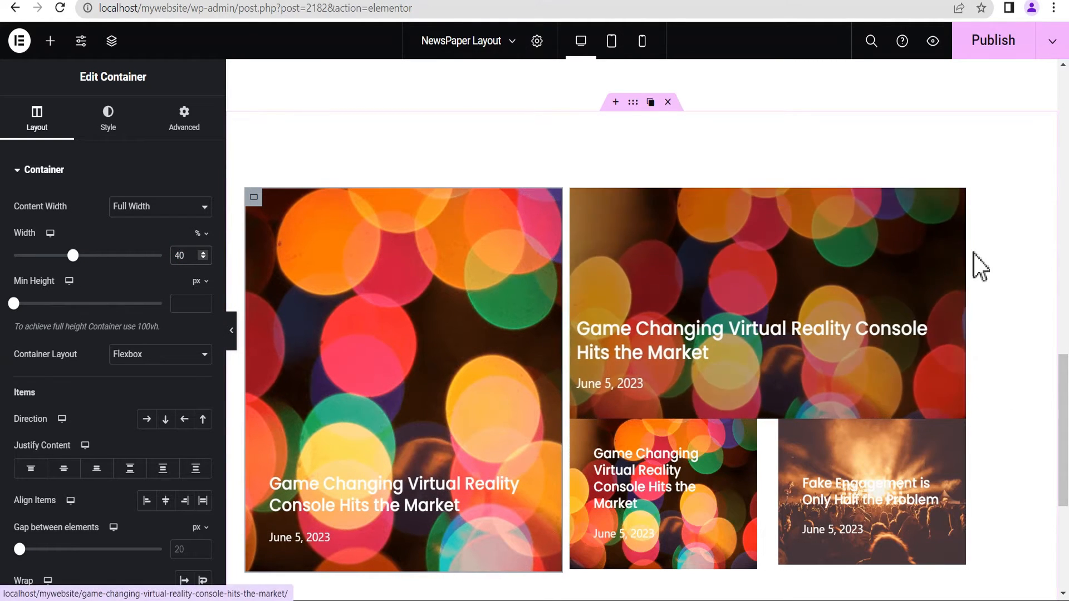
scroll(1066, 384, "down", 1)
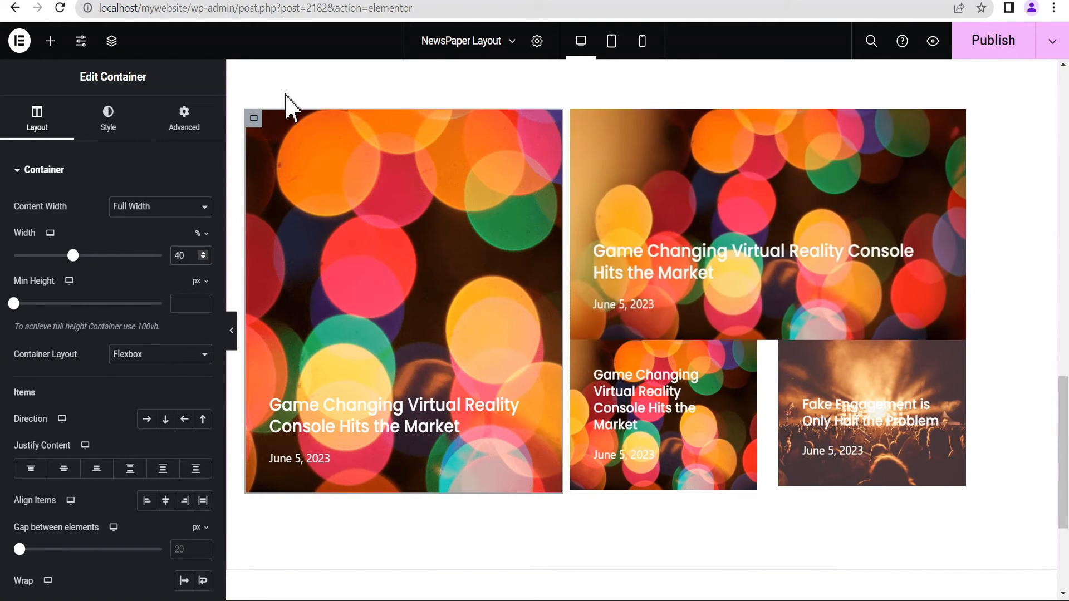
Using the page structure, select the inner container holding the two right-hand grids and set its gap between elements to 10 px
left_click(111, 41)
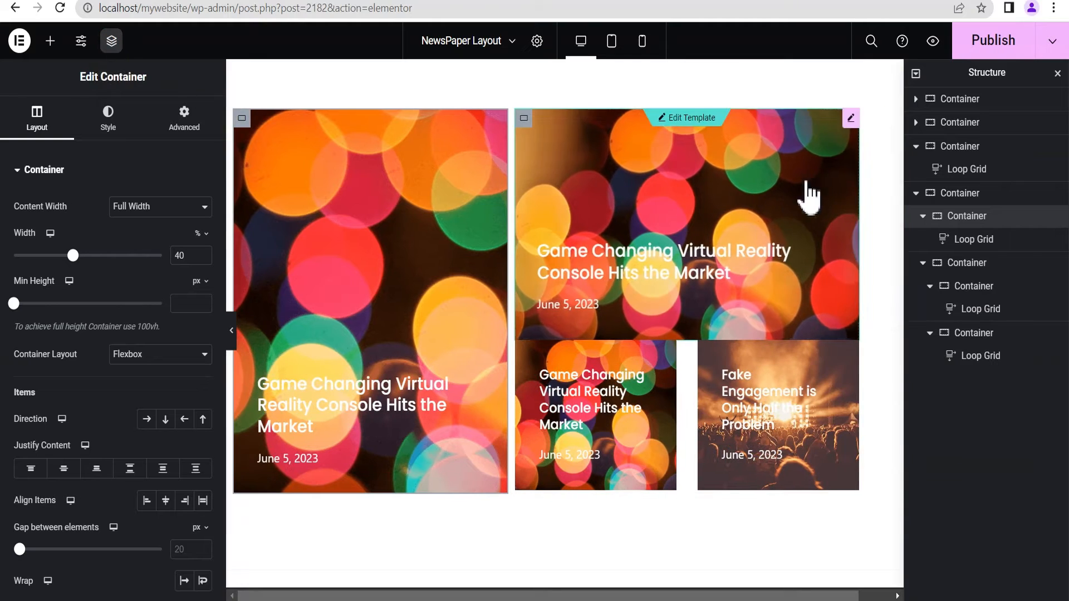
left_click(916, 147)
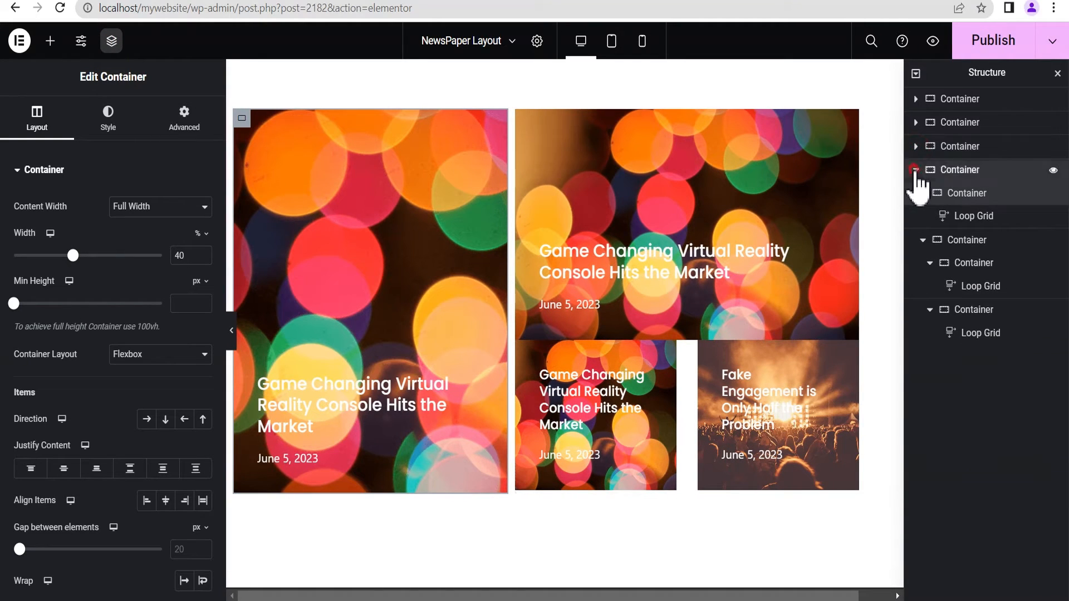
left_click(916, 170)
left_click(924, 173)
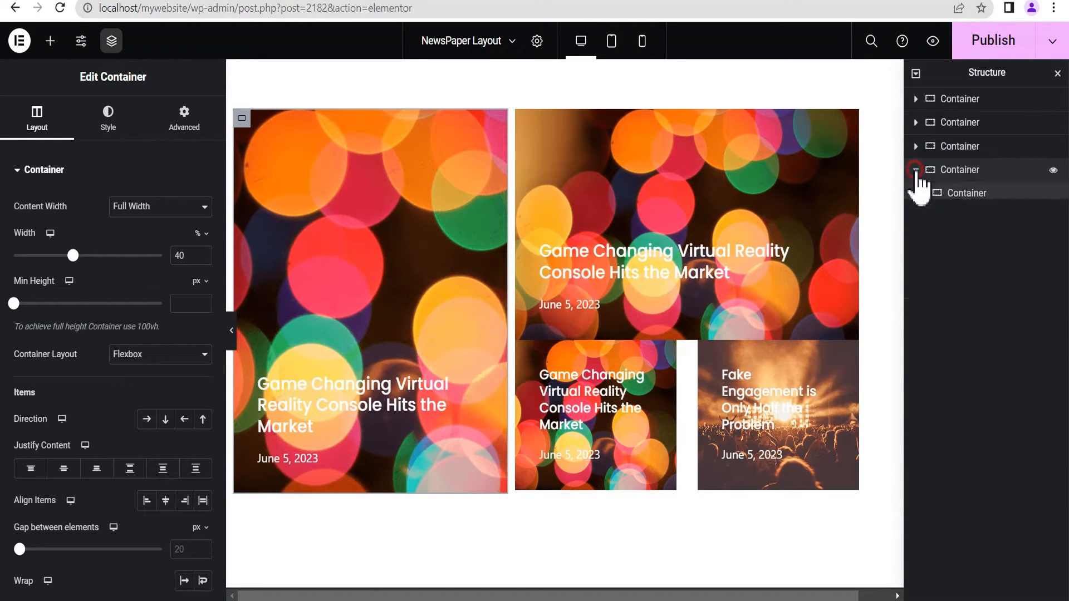
left_click(956, 170)
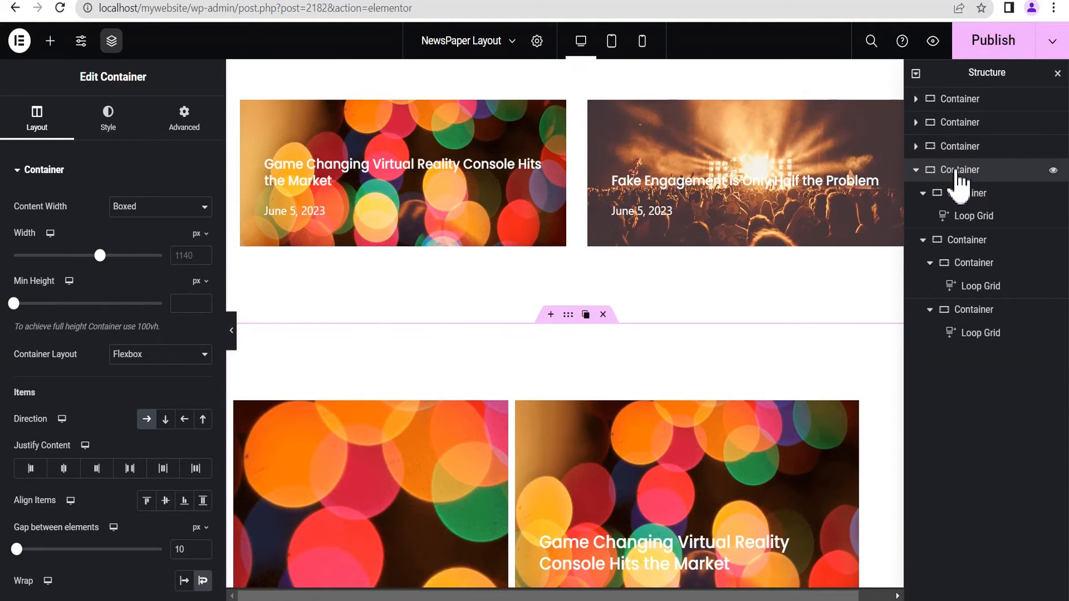
left_click(961, 241)
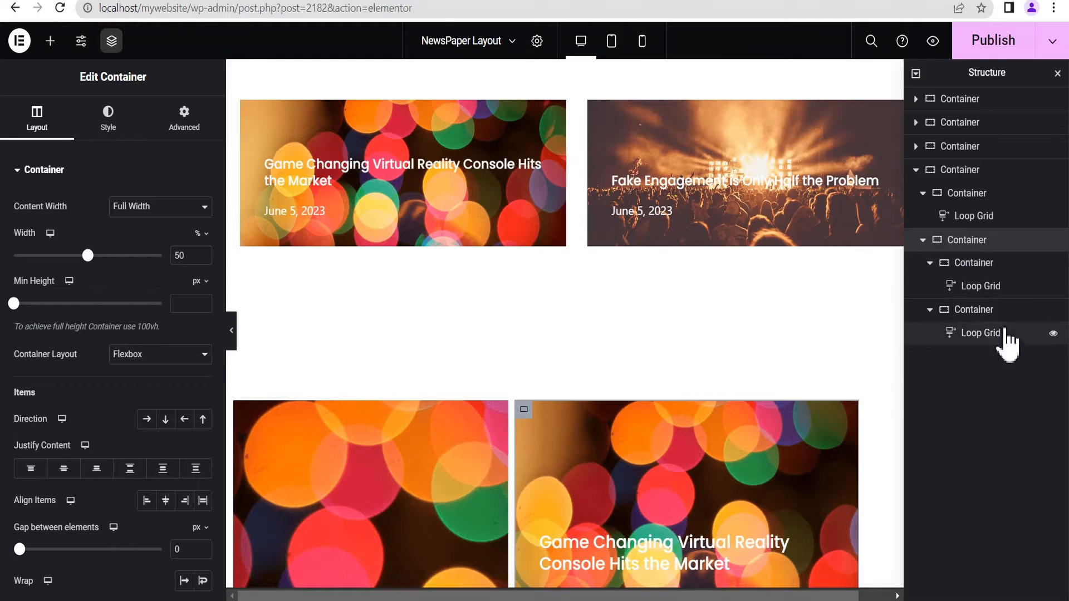
scroll(728, 469, "down", 5)
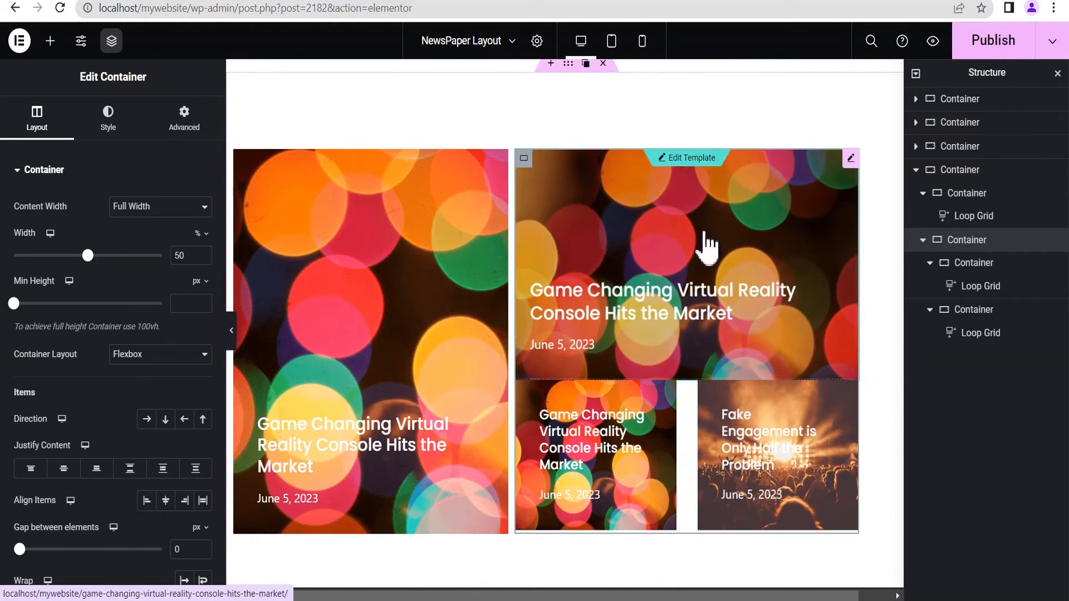
left_click(971, 242)
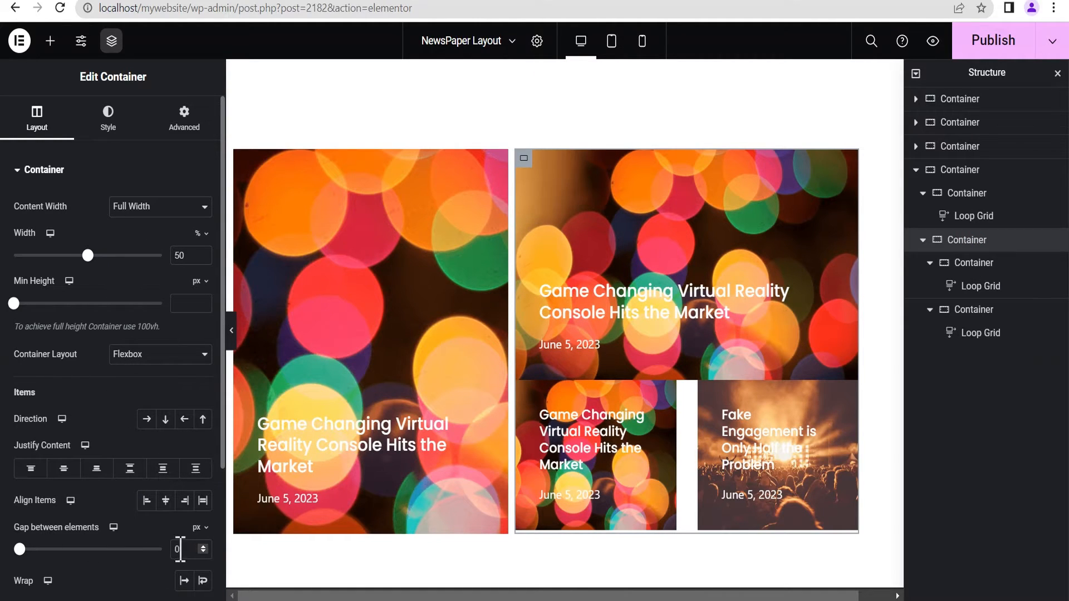
type("10")
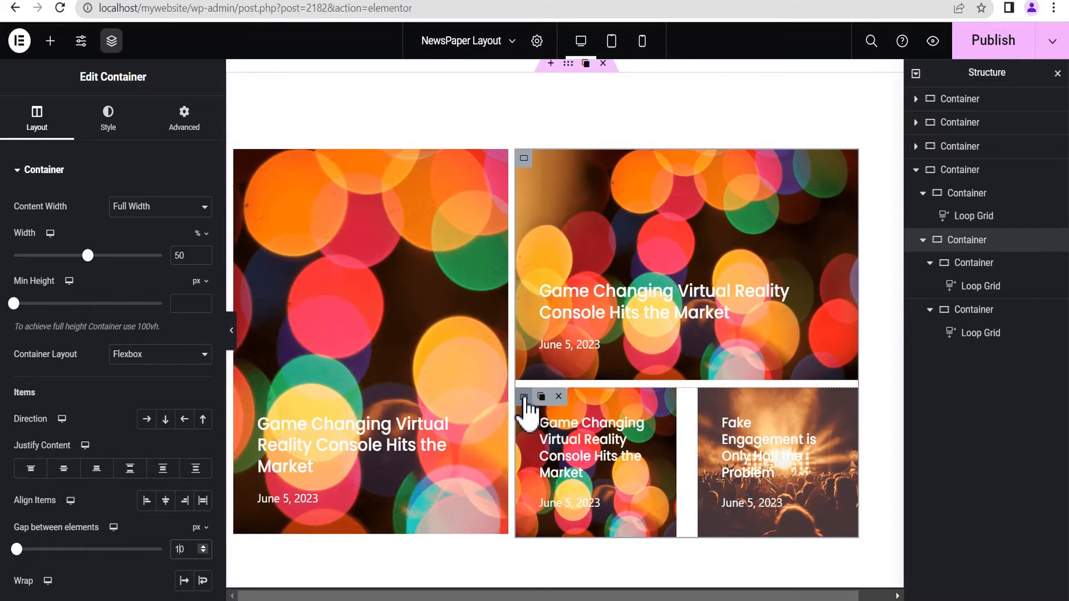
Set the gap between columns of the lower-right two-column Loop Grid to 10 px, and preview the layout without the editing panel
left_click(524, 397)
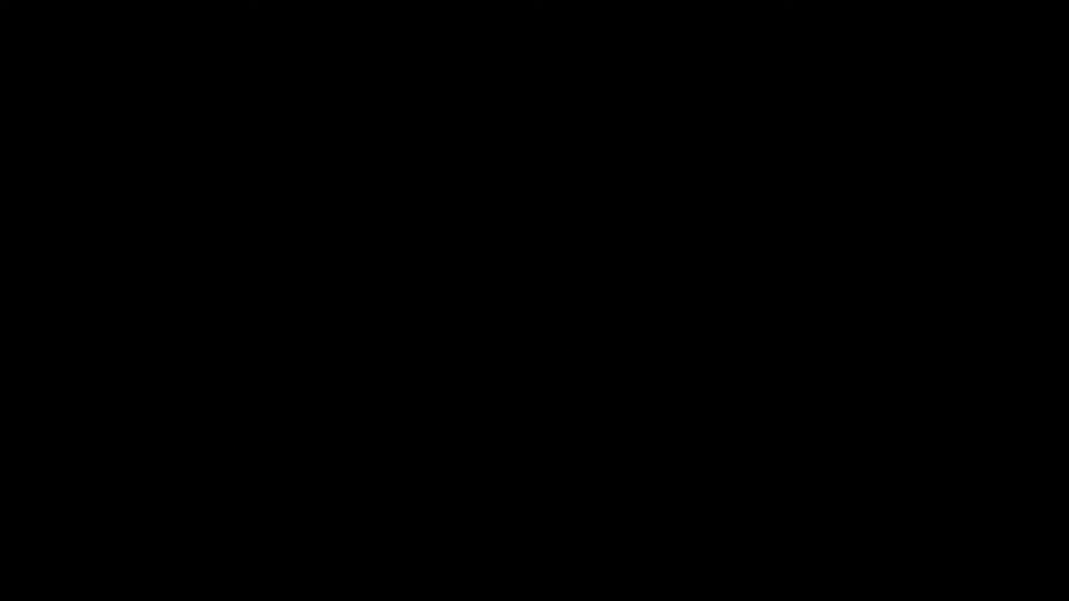
left_click(850, 397)
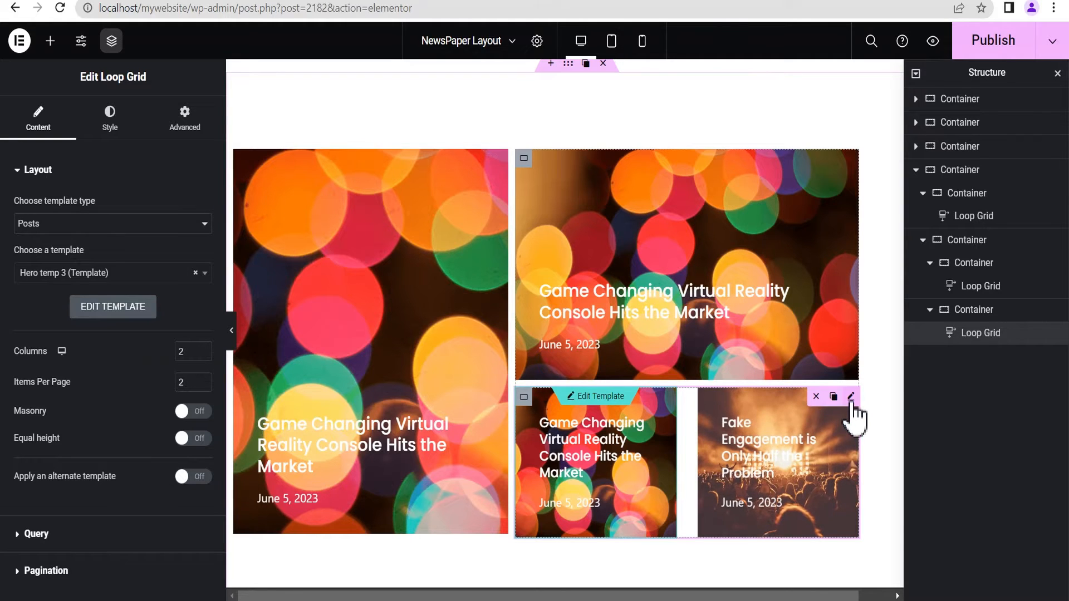
left_click(110, 128)
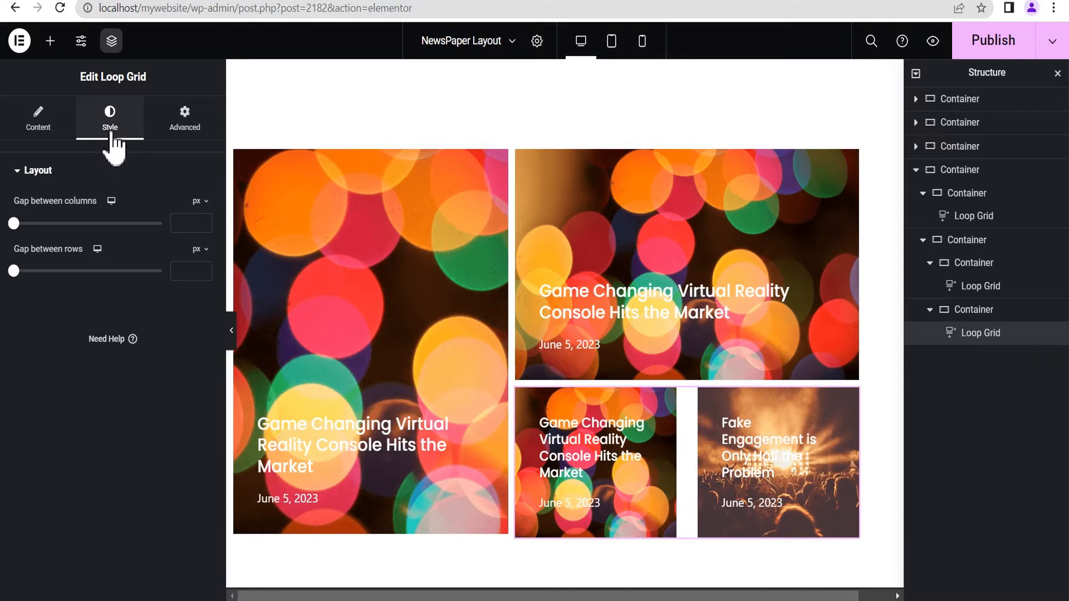
left_click_drag(13, 223, 15, 223)
left_click(188, 223)
type("0")
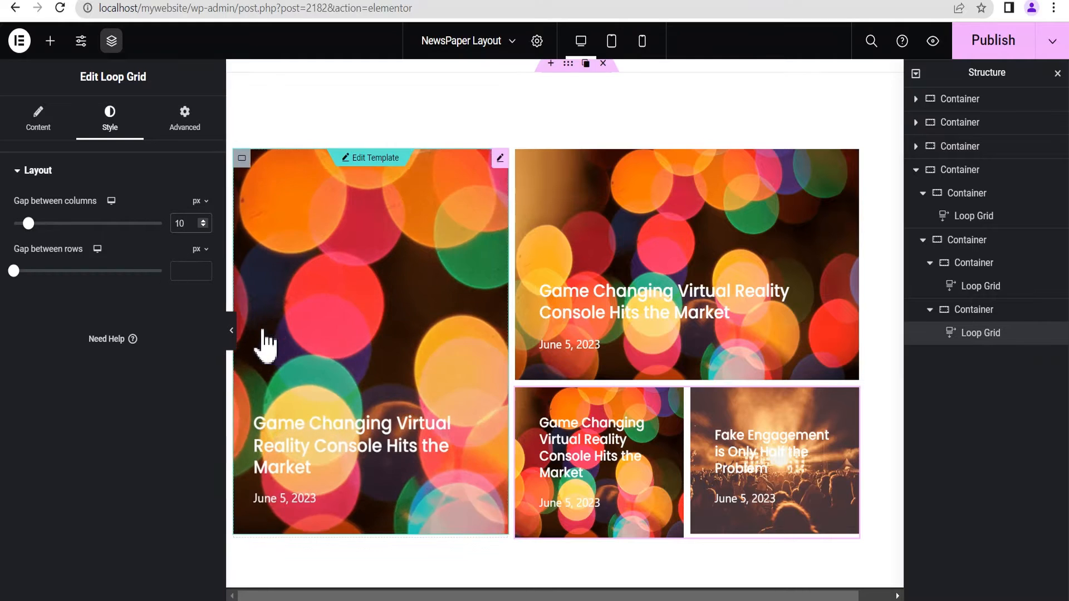
left_click(232, 341)
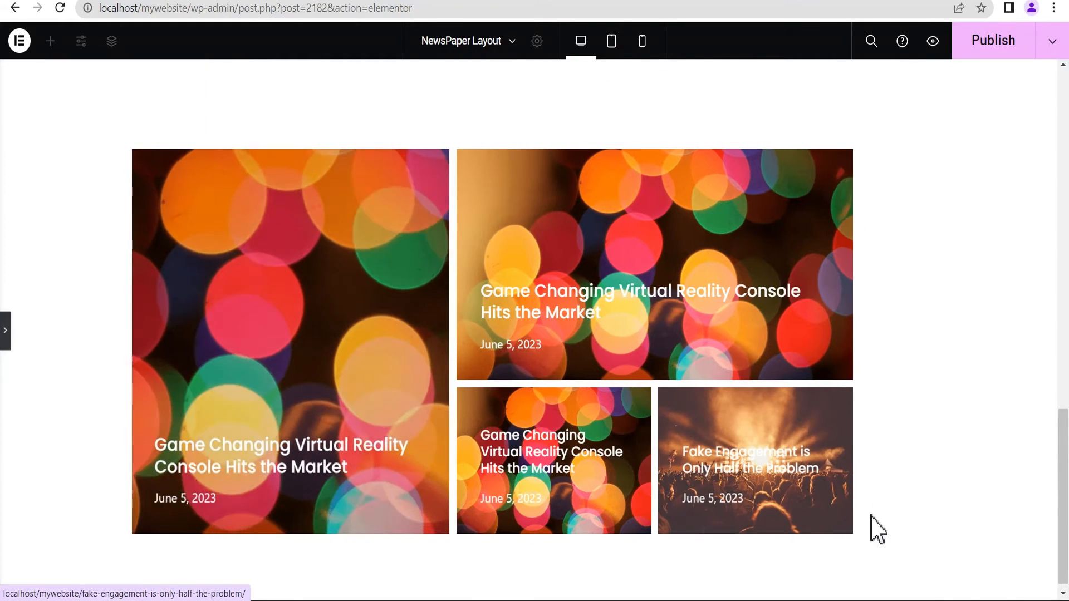
left_click_drag(1061, 470, 1064, 489)
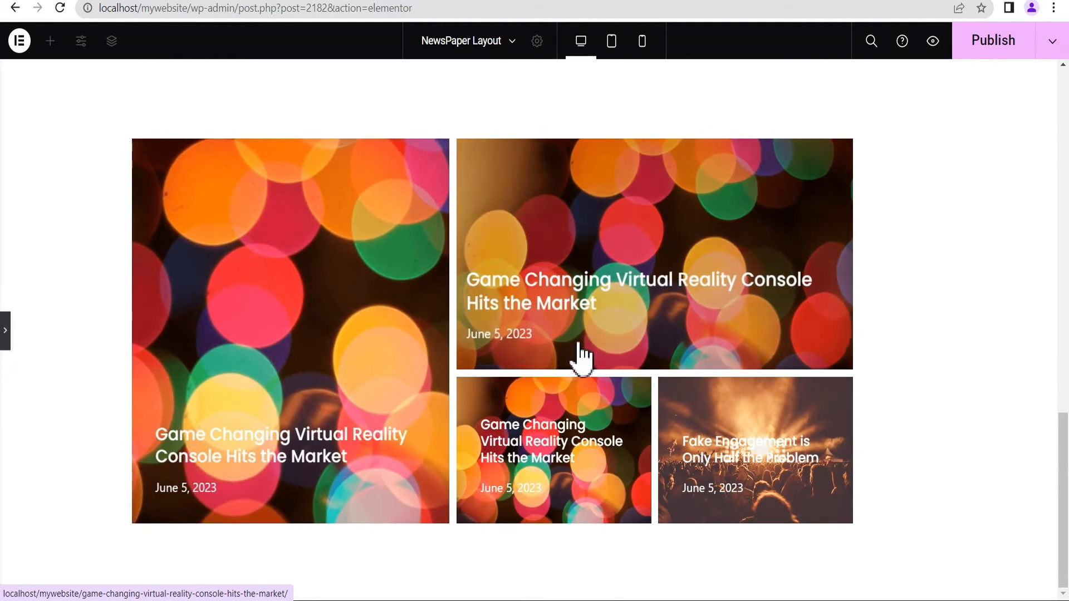
Set the exclude offset in the upper-right Loop Grid's query to 1 so it skips the first post
left_click(6, 340)
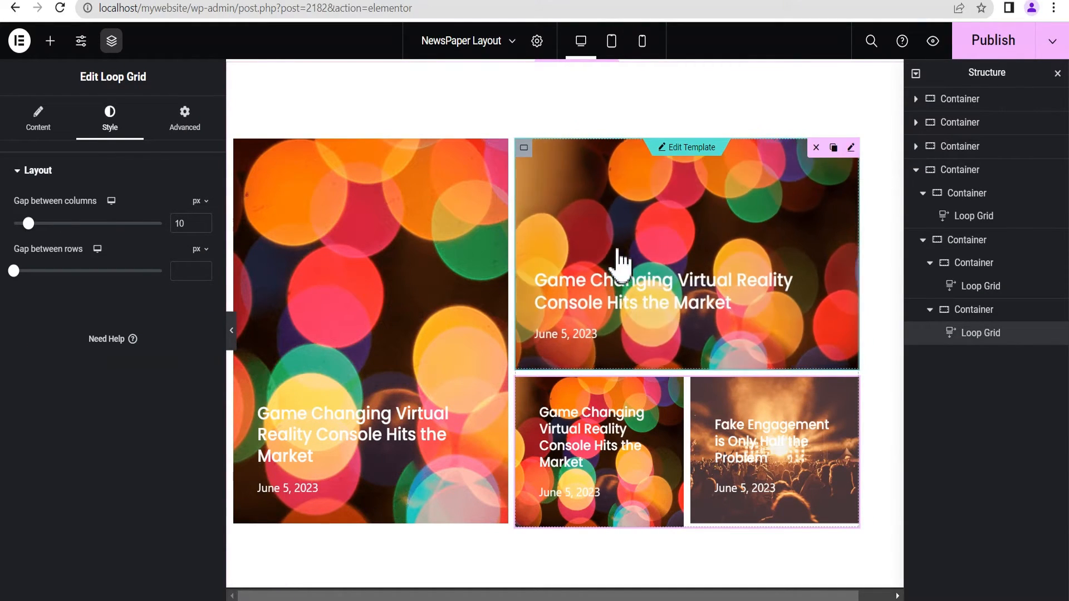
left_click(851, 148)
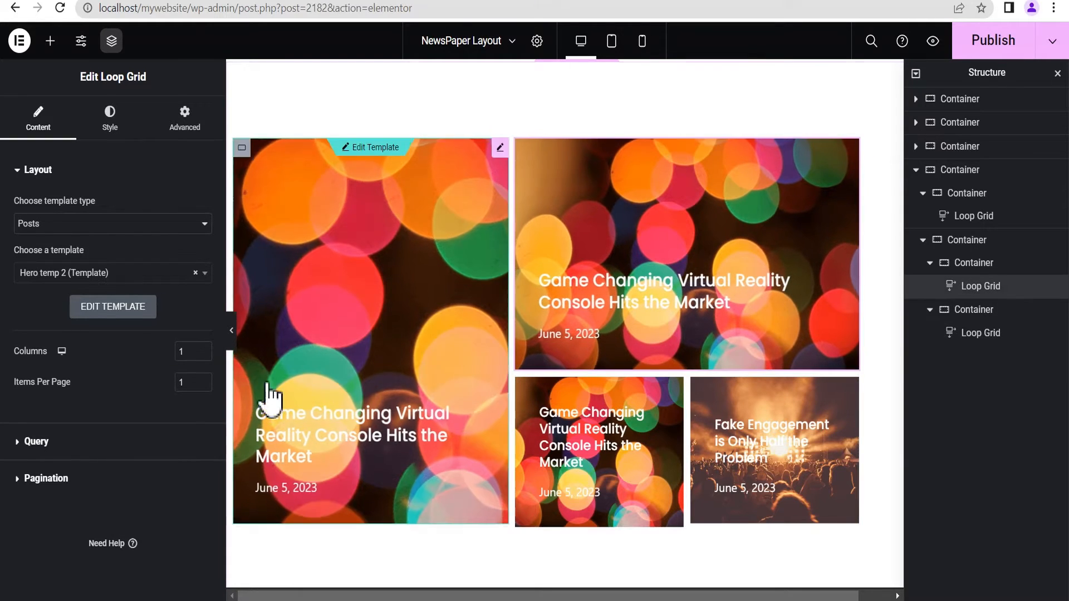
left_click(39, 442)
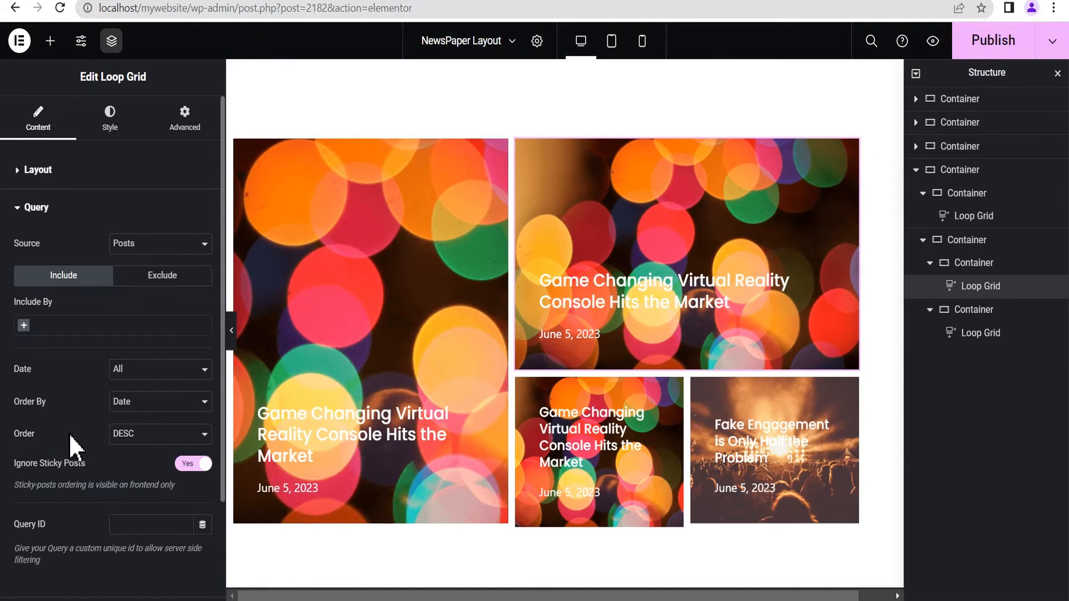
scroll(108, 231, "down", 2)
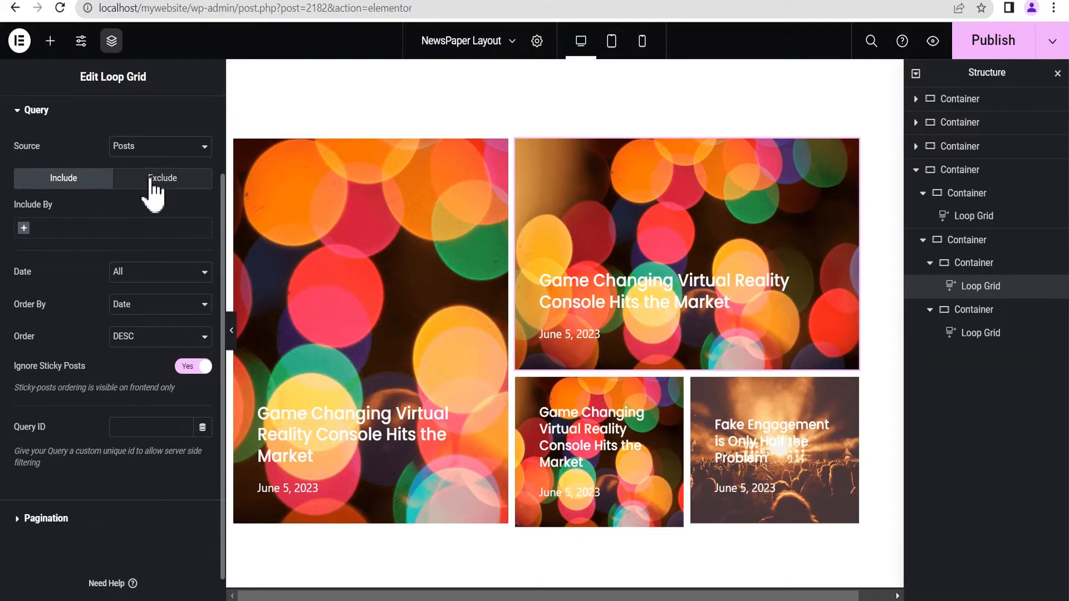
left_click(154, 183)
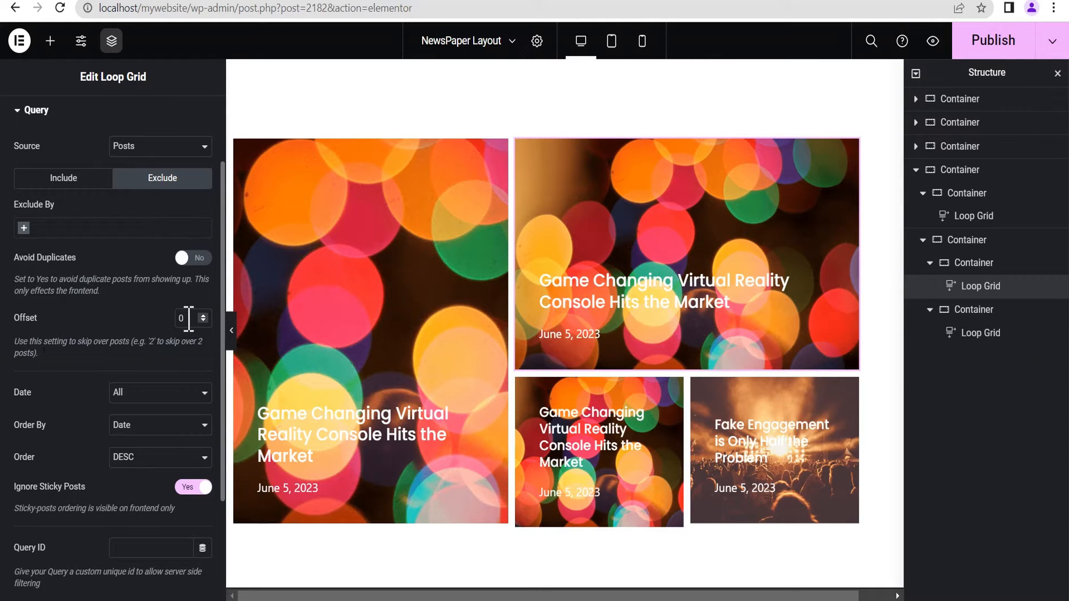
type("1")
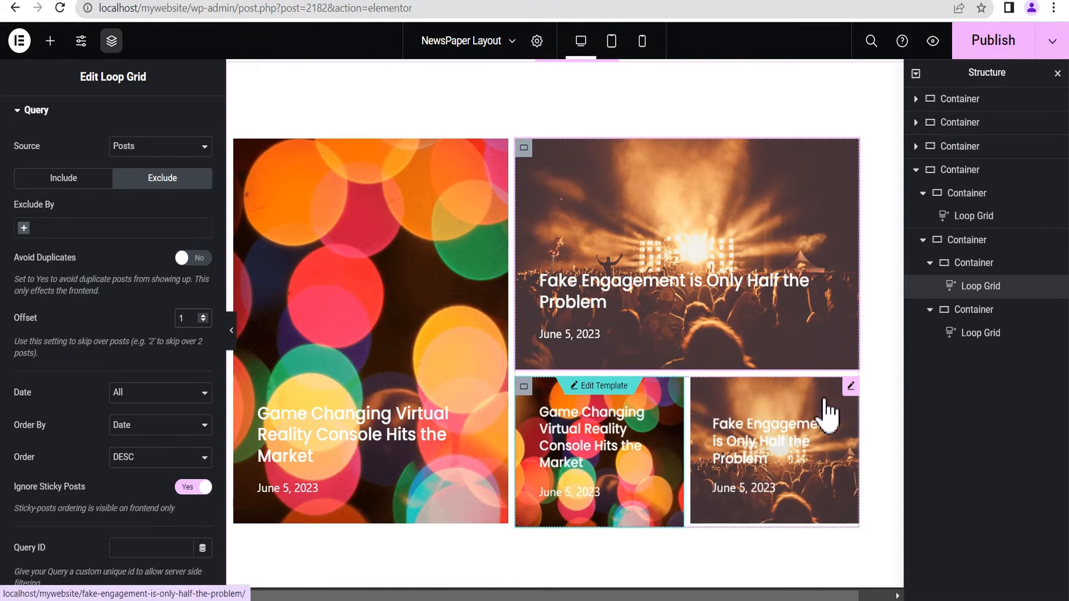
Set the exclude offset in the lower-right two-column Loop Grid's query to 2 so it skips the first two posts
left_click(850, 386)
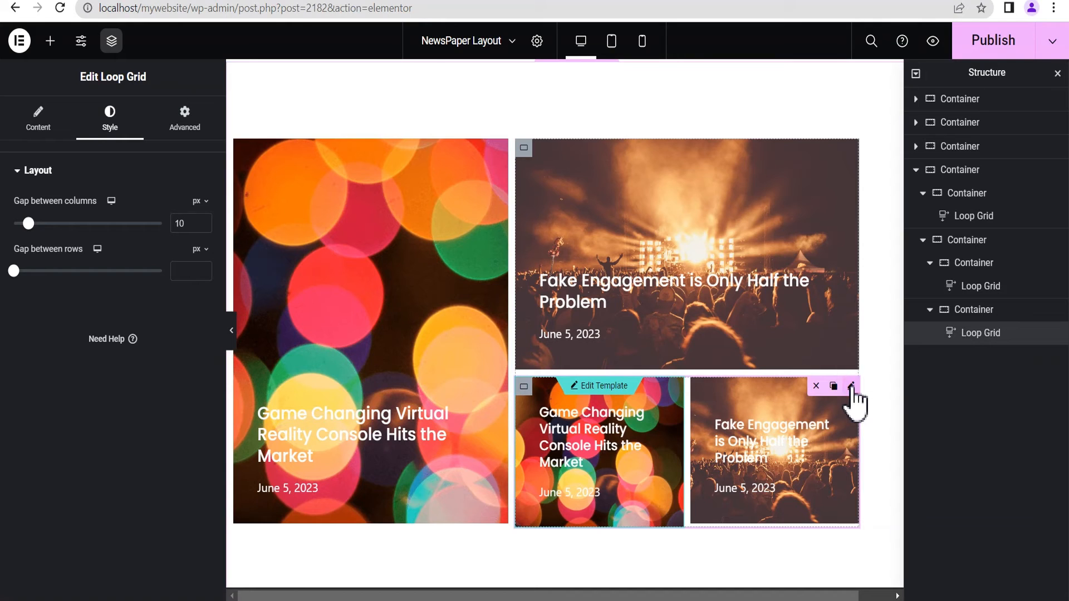
left_click(37, 123)
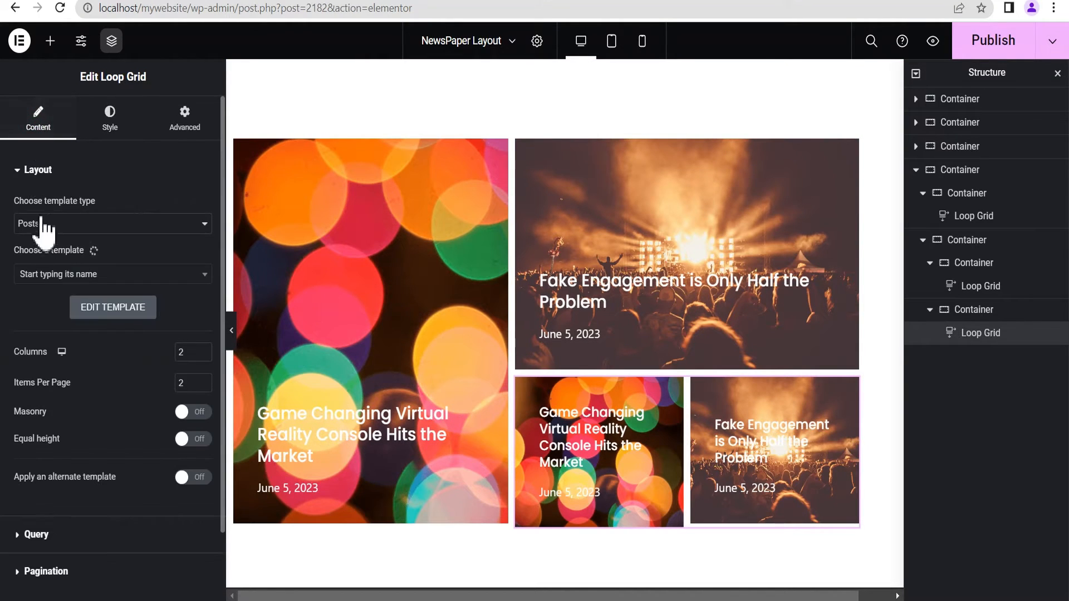
left_click(12, 172)
left_click(34, 208)
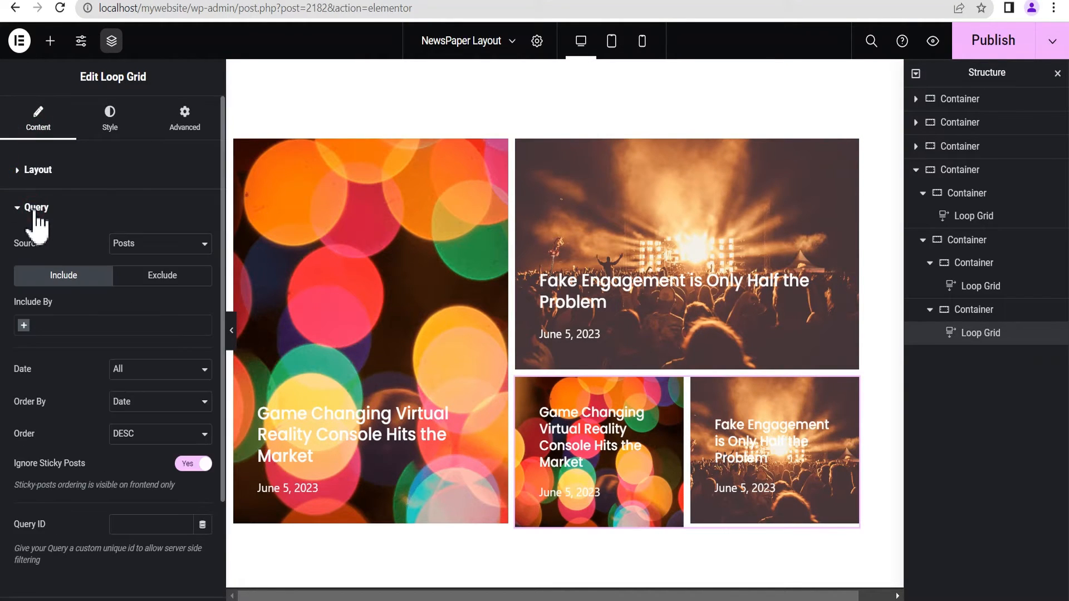
left_click(165, 278)
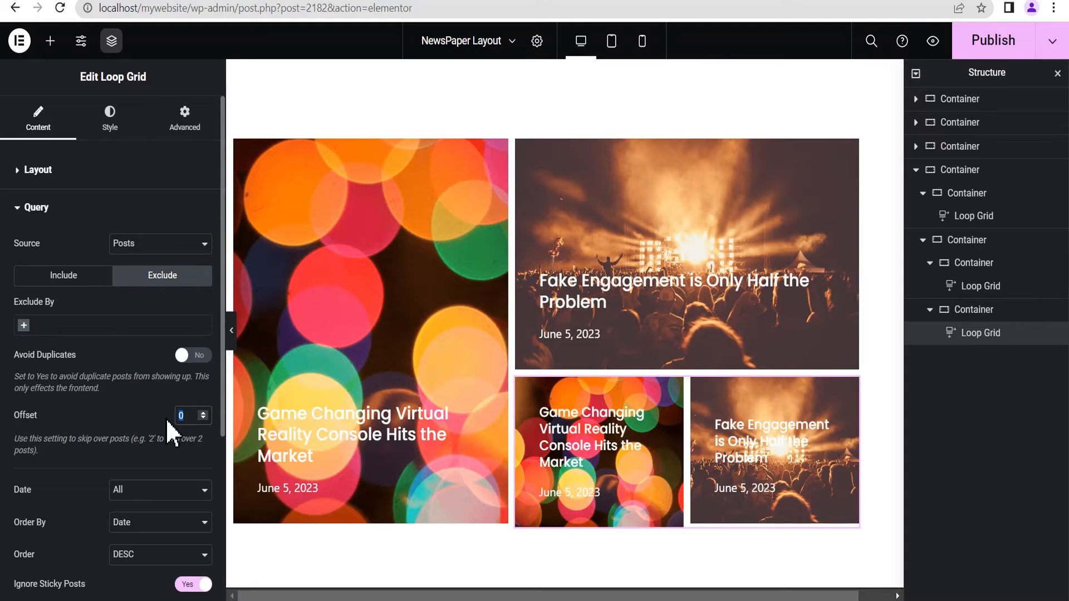
type("2")
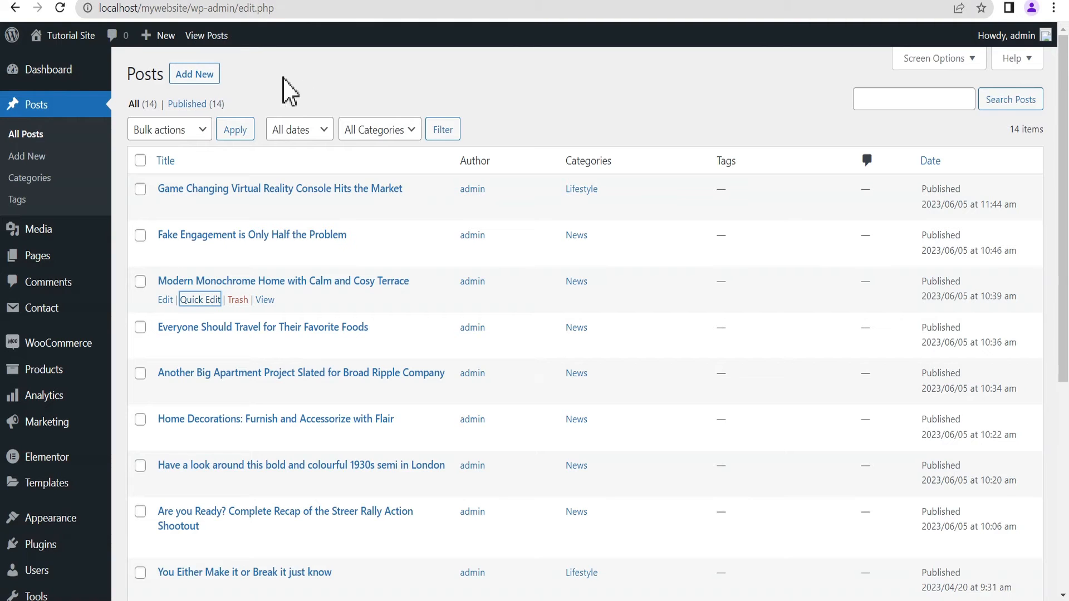
Start a new WordPress post in a separate browser tab and title it "test post"
right_click(187, 80)
left_click(245, 79)
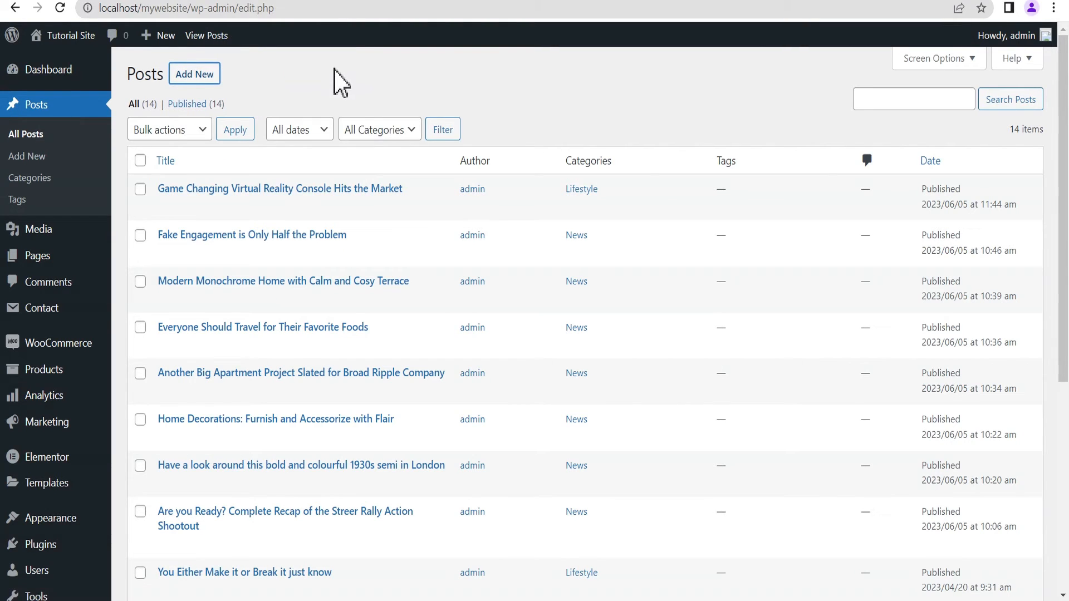
left_click(222, 0)
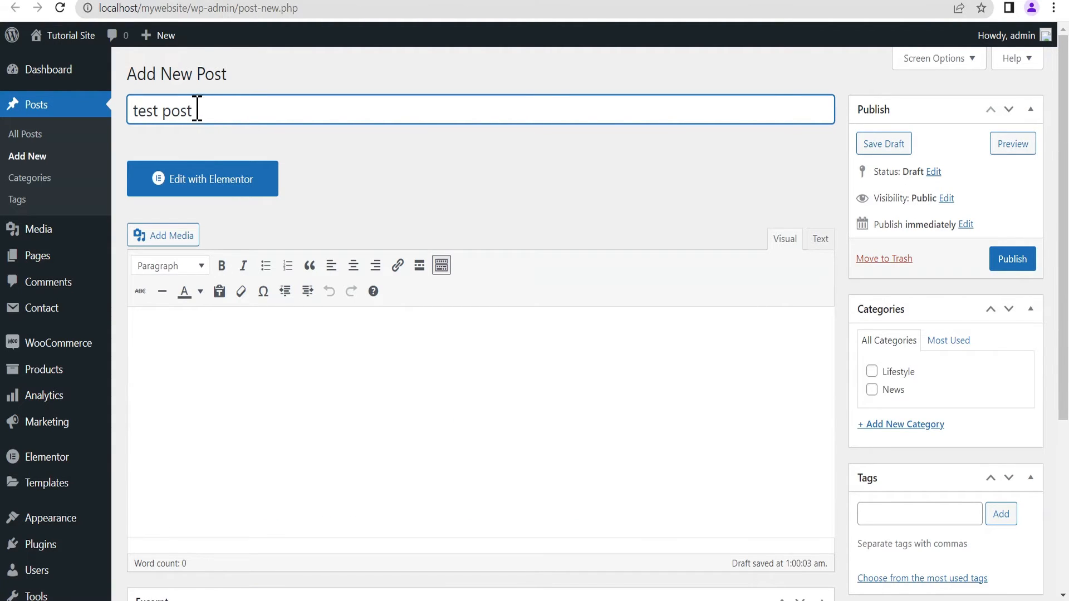
Fill the new post's body with repeated copies of its title text "test post"
left_click(207, 380)
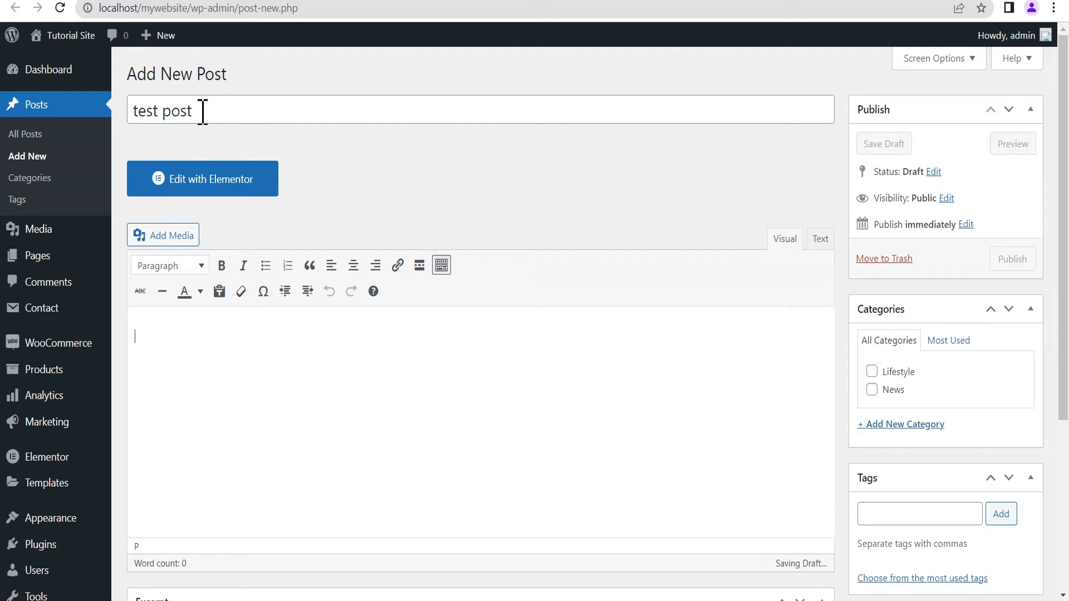
left_click_drag(191, 111, 137, 128)
key("ctrl+c")
left_click(229, 415)
key("ctrl+v")
key("ctrl+v")
key("ctrl+v")
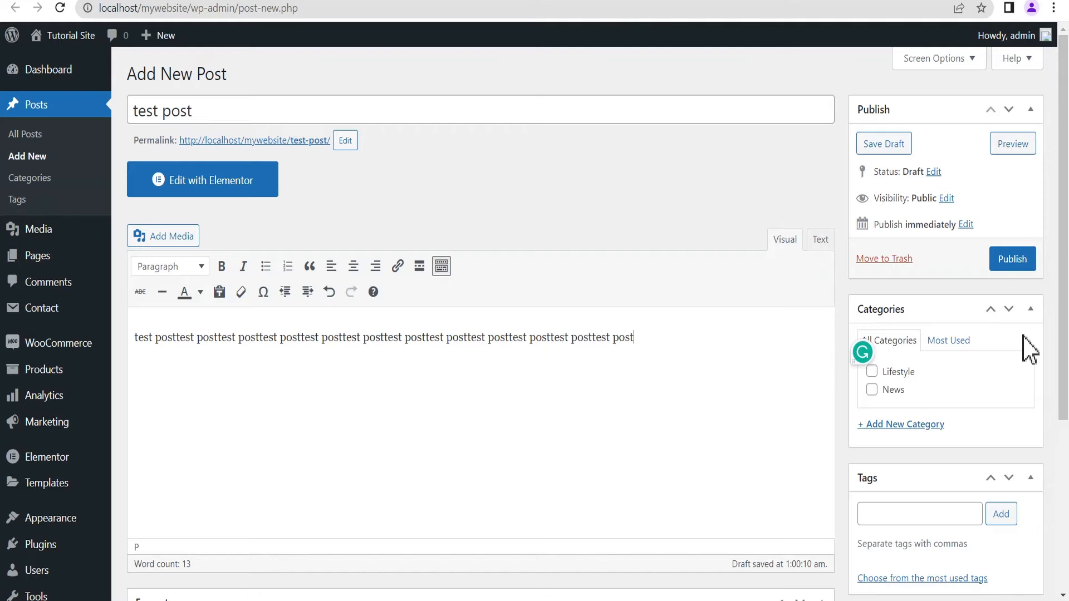
Set the bicycle-and-wooden-wall photo from the media library as the post's featured image and publish the post
scroll(1027, 348, "down", 5)
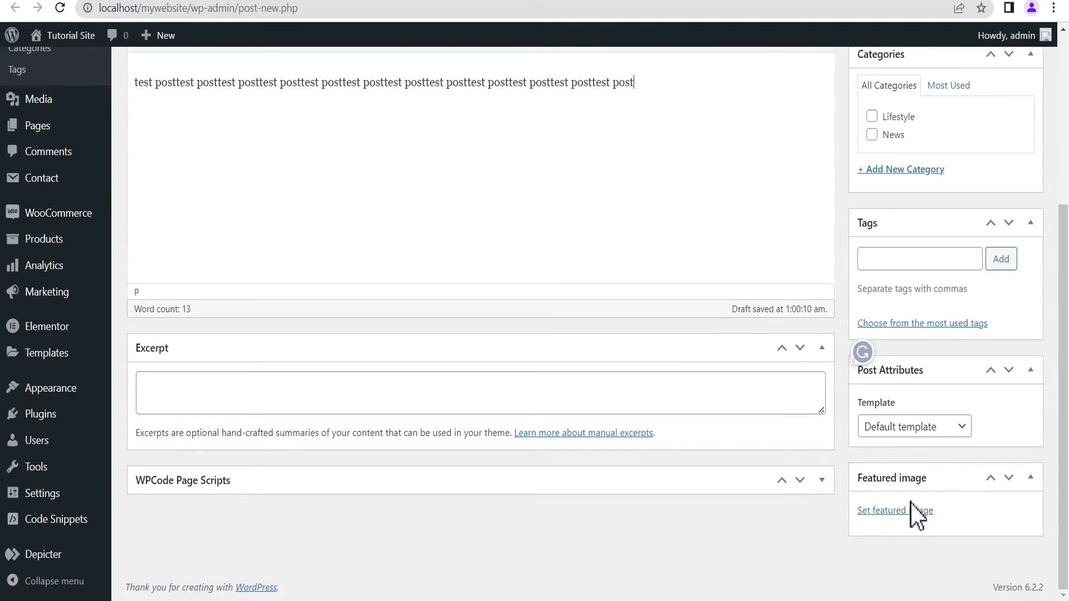
left_click(913, 511)
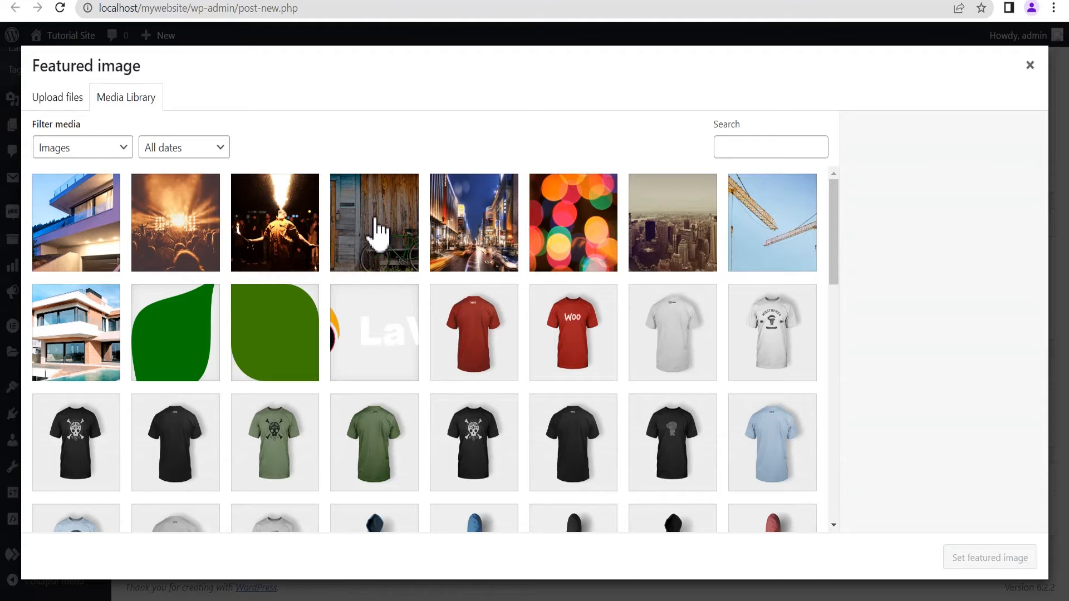
left_click(370, 232)
left_click(969, 559)
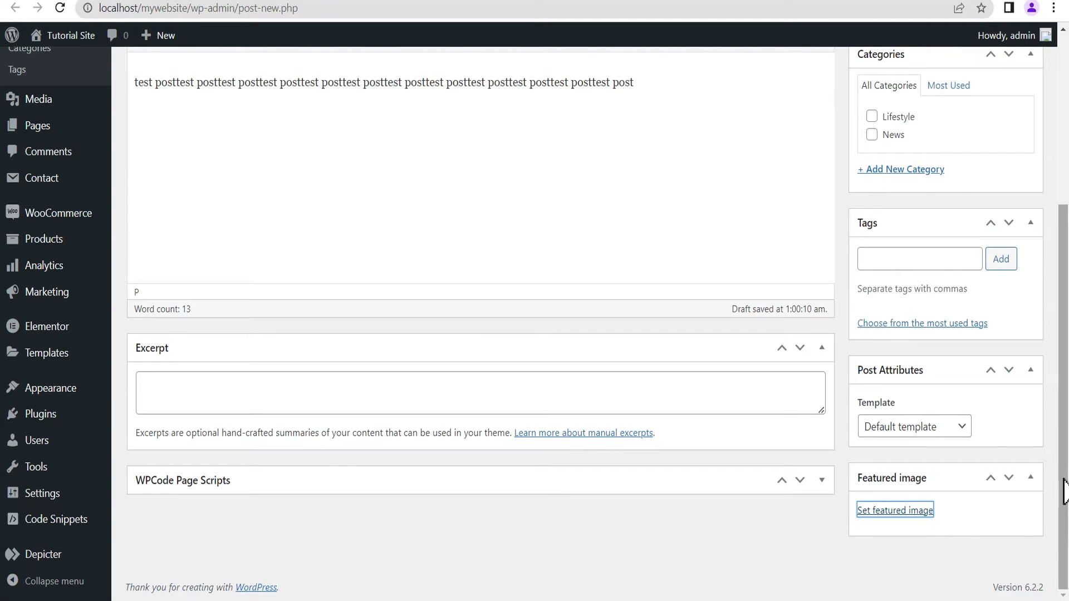
left_click_drag(1064, 489, 1058, 287)
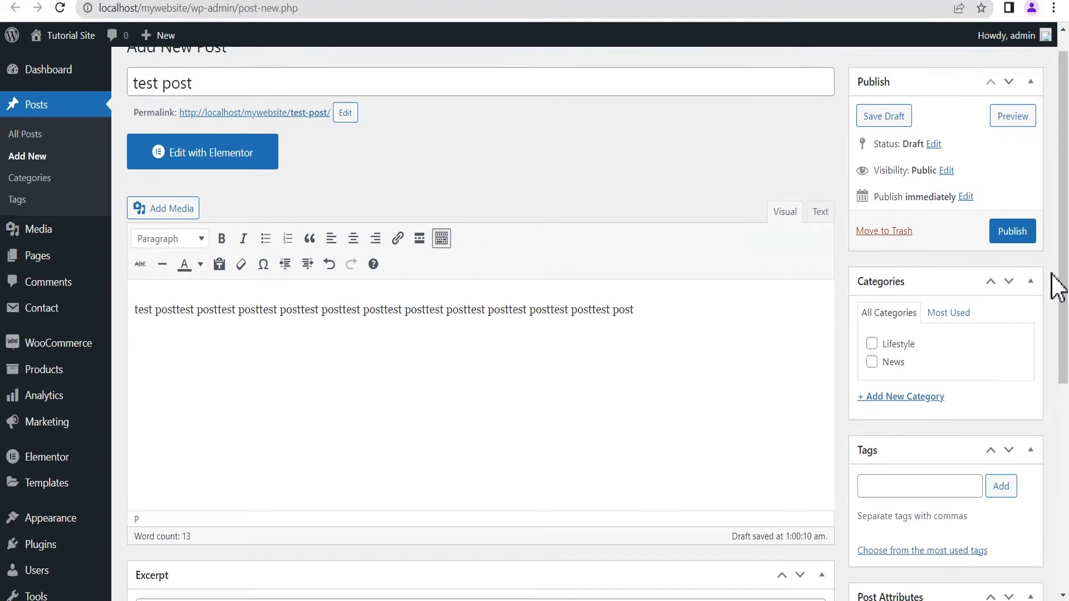
left_click(1012, 232)
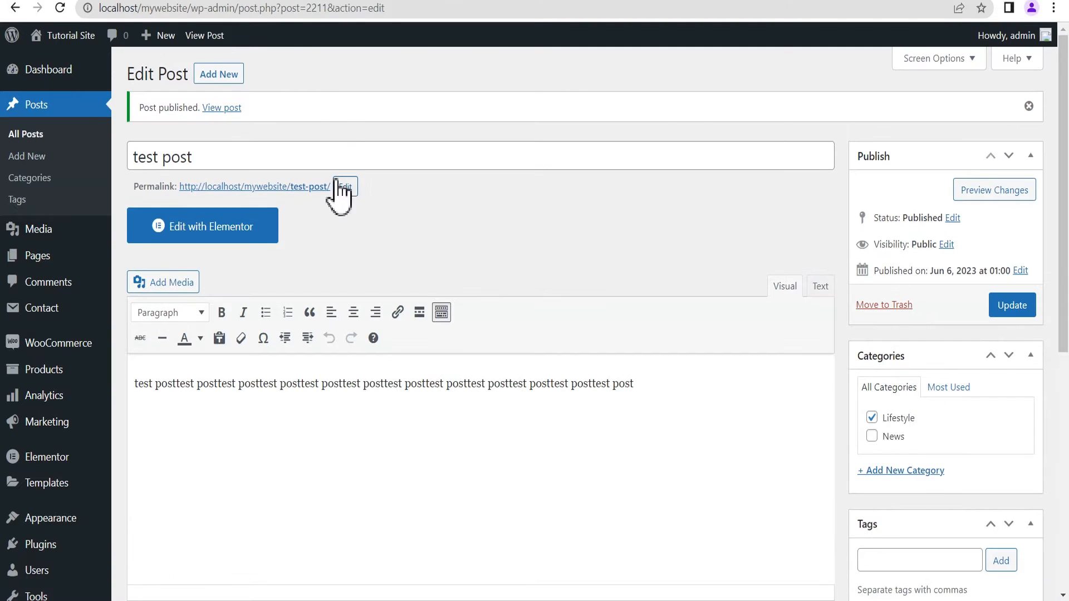
Preview the NewsPaper Layout page from its Elementor tab and examine how the new post appears in the grids
left_click(84, 0)
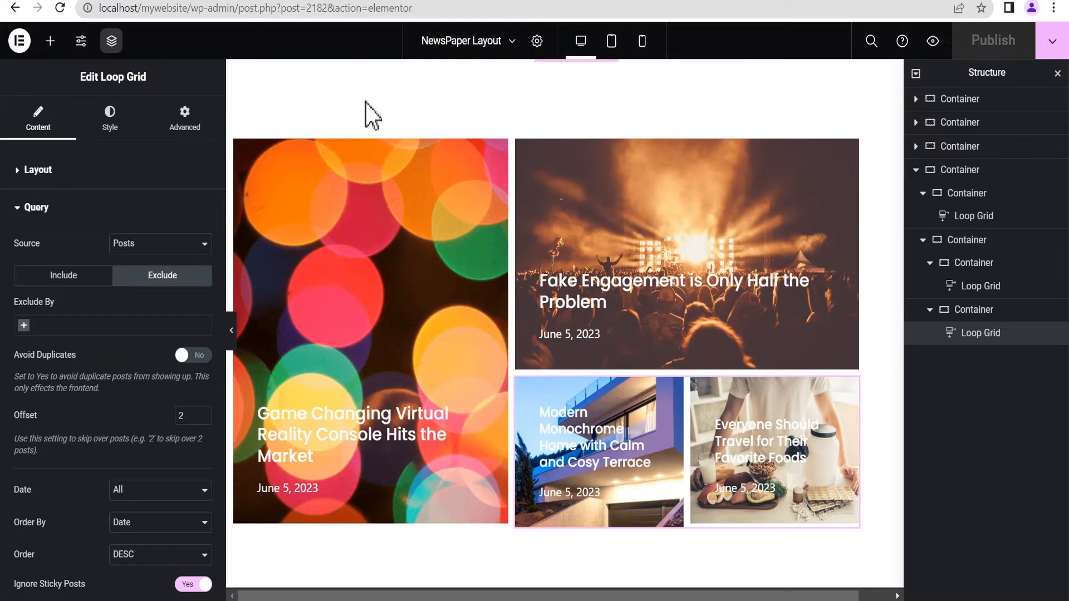
left_click(931, 41)
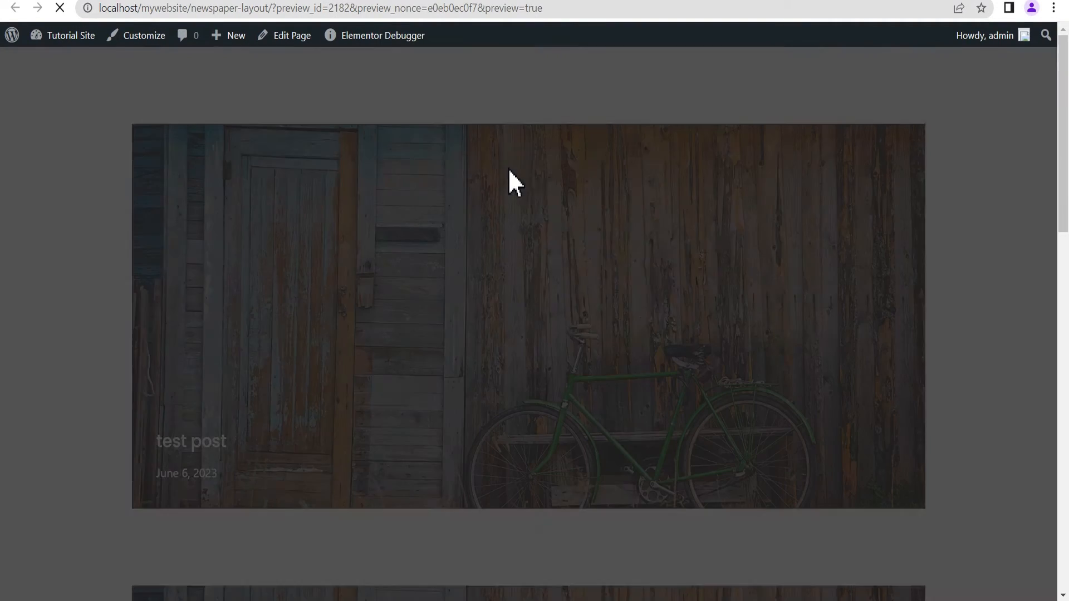
scroll(1044, 159, "down", 13)
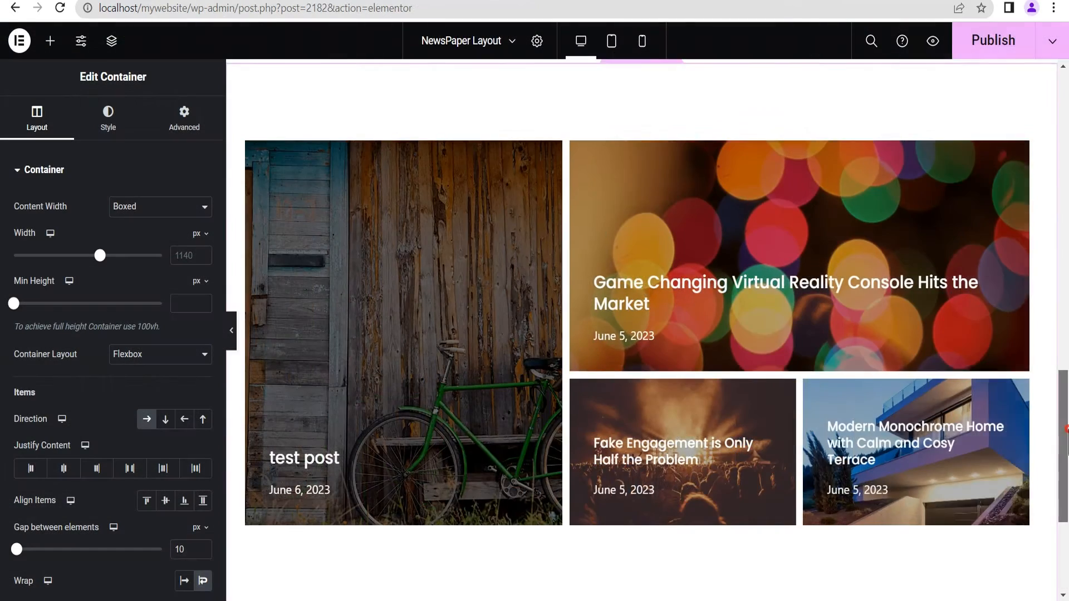
Delete the earlier Loop Grid containers above the newspaper section, keeping the section with one tall grid beside two stacked grids
scroll(641, 334, "up", 9)
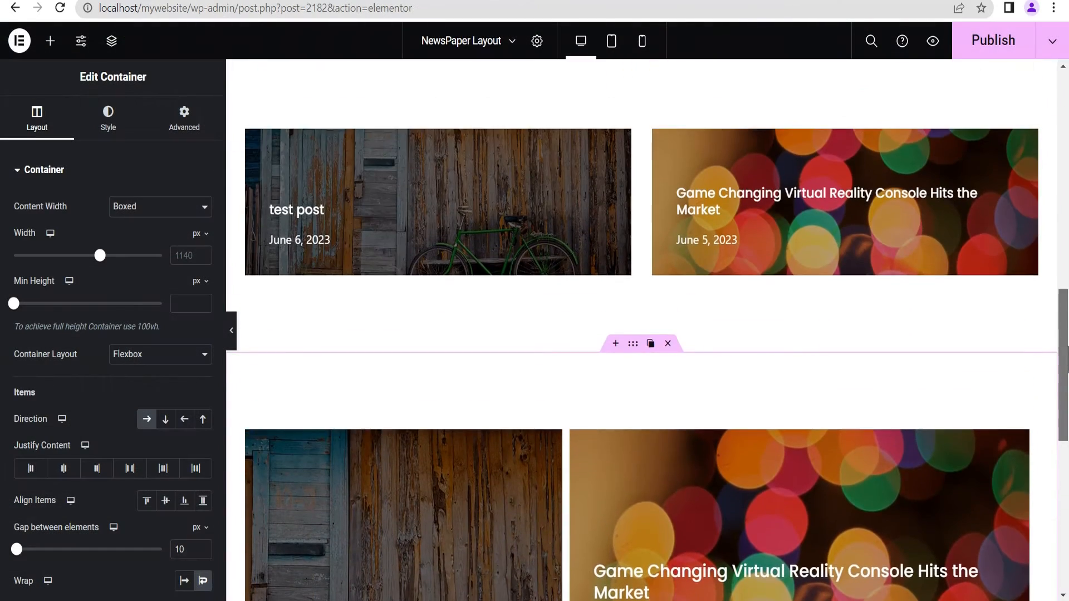
mouse_move(1067, 282)
left_mouse_down()
mouse_move(1066, 322)
mouse_move(1066, 229)
left_mouse_up()
left_click(670, 196)
left_click(670, 190)
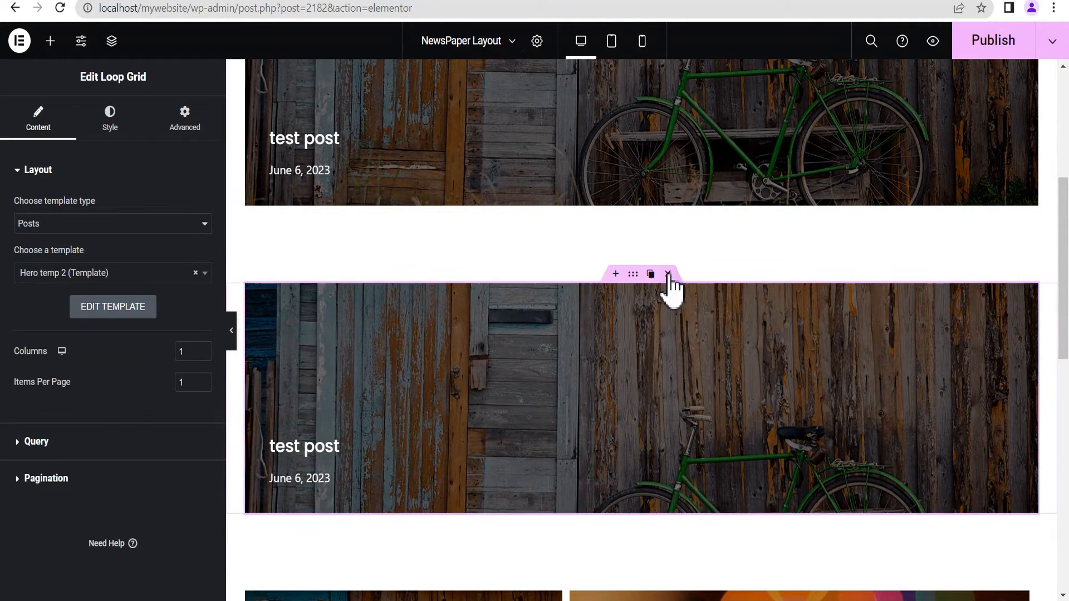
left_click(668, 274)
left_click_drag(1062, 232, 1062, 107)
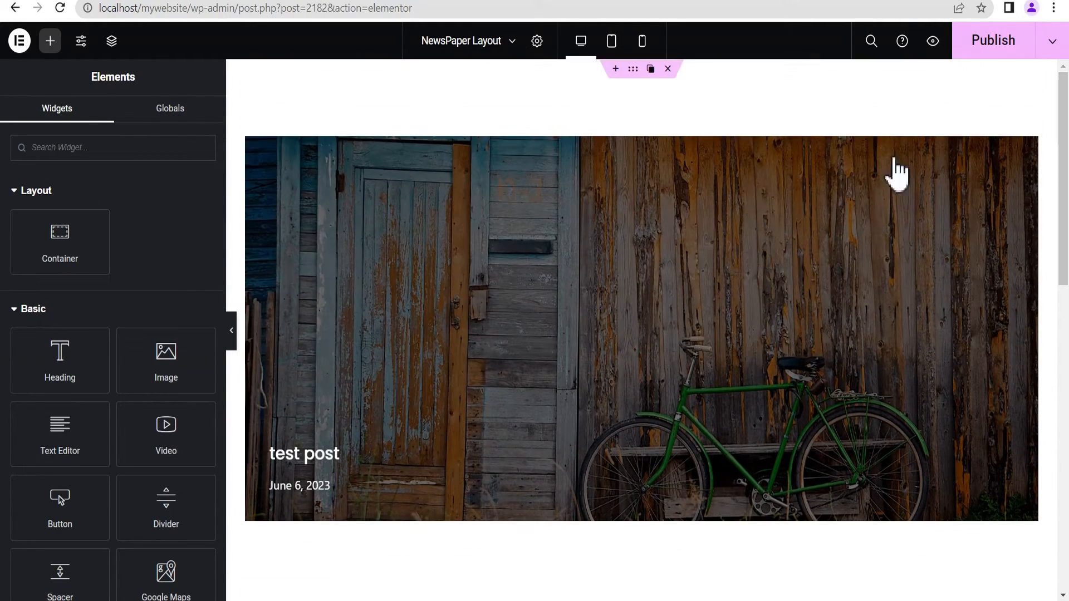
left_click(668, 69)
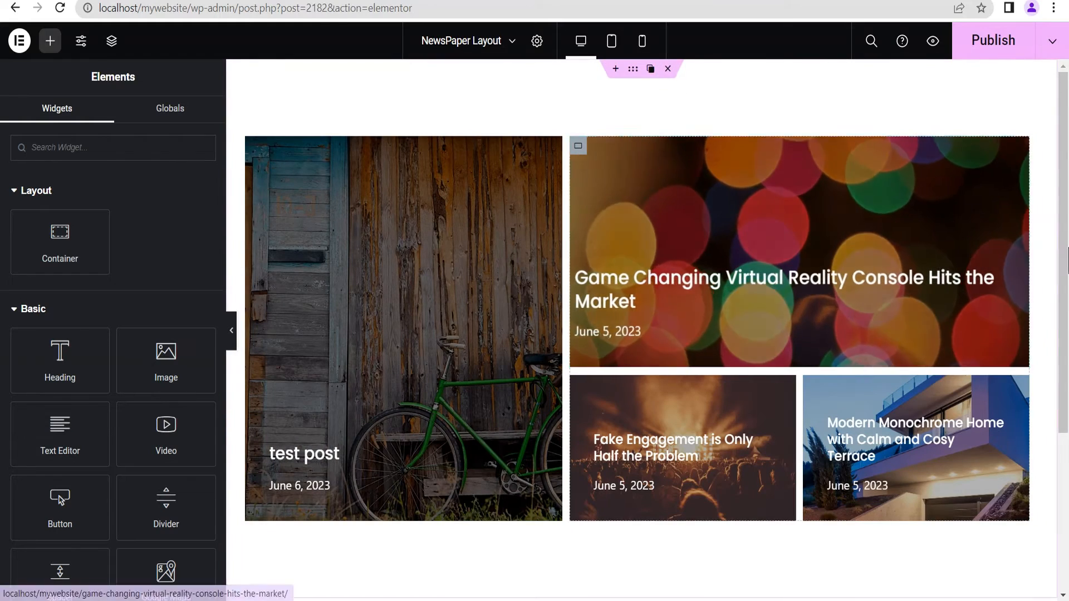
Examine the layout settings of the newspaper section's outer container and its two inner containers, and view the section at full width
mouse_move(1064, 235)
left_mouse_down()
mouse_move(1068, 341)
mouse_move(1068, 245)
left_mouse_up()
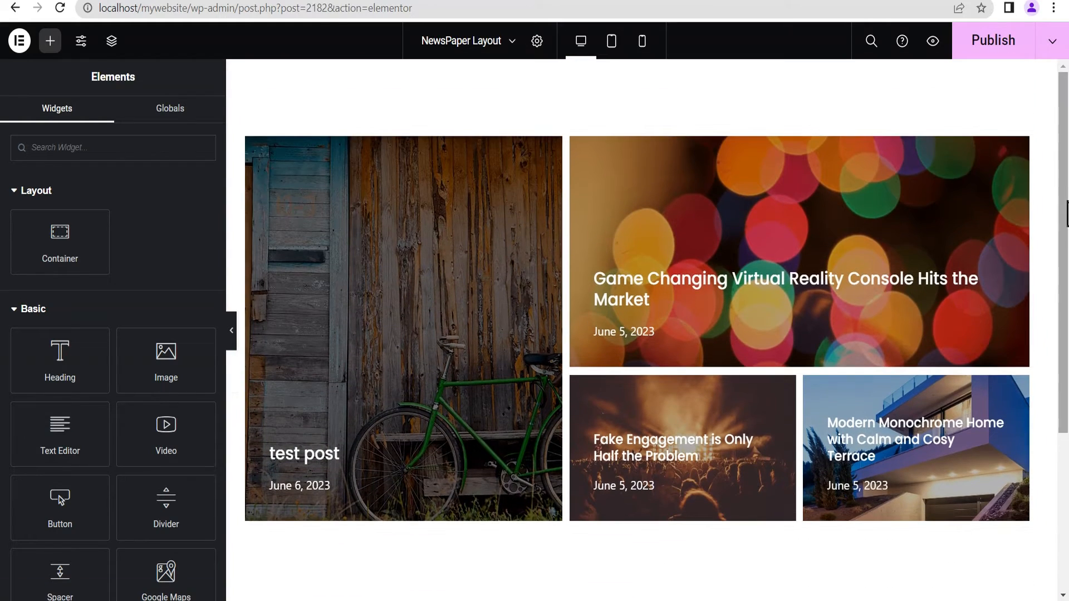
left_click_drag(632, 68, 636, 70)
left_click(634, 69)
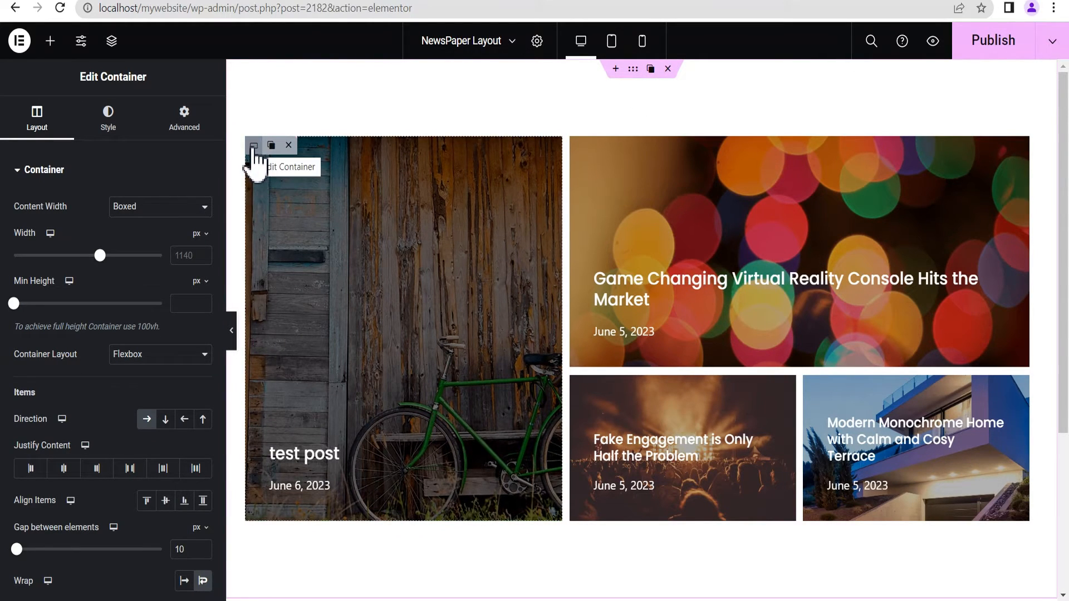
left_click(254, 146)
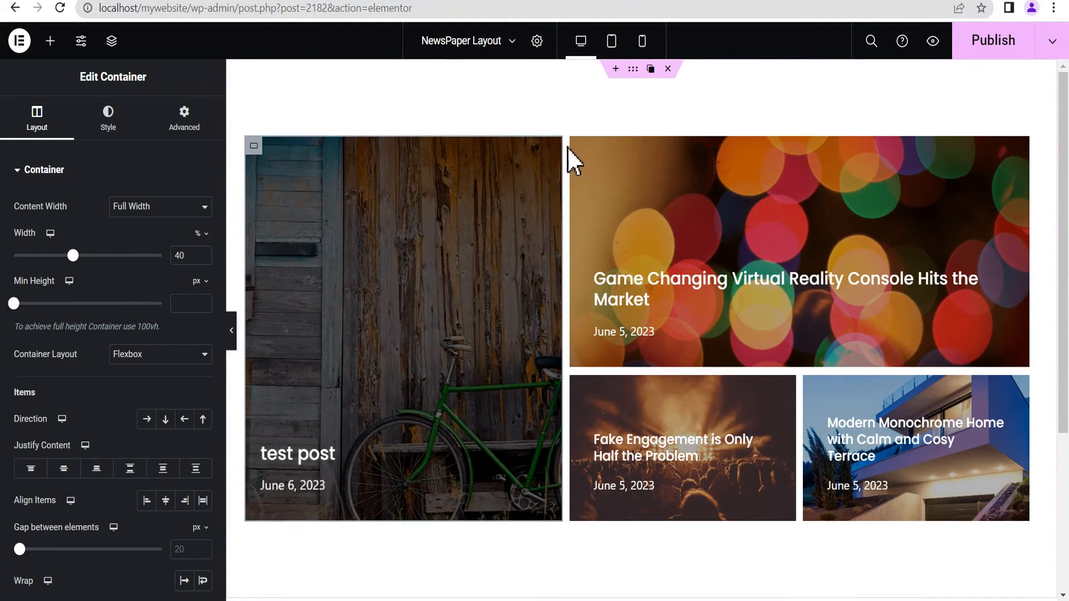
left_click(113, 45)
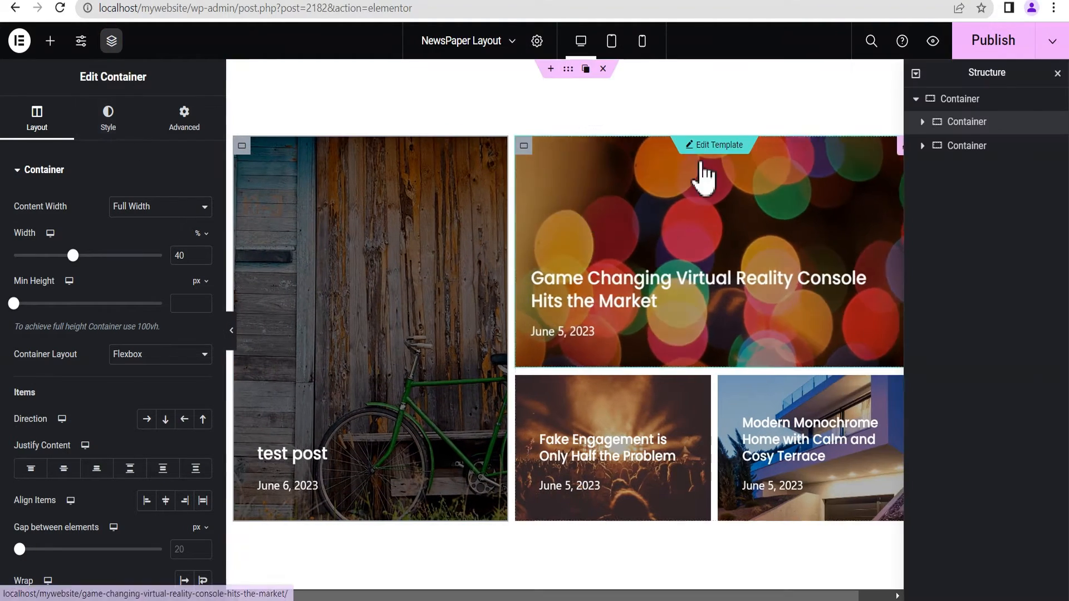
left_click(966, 150)
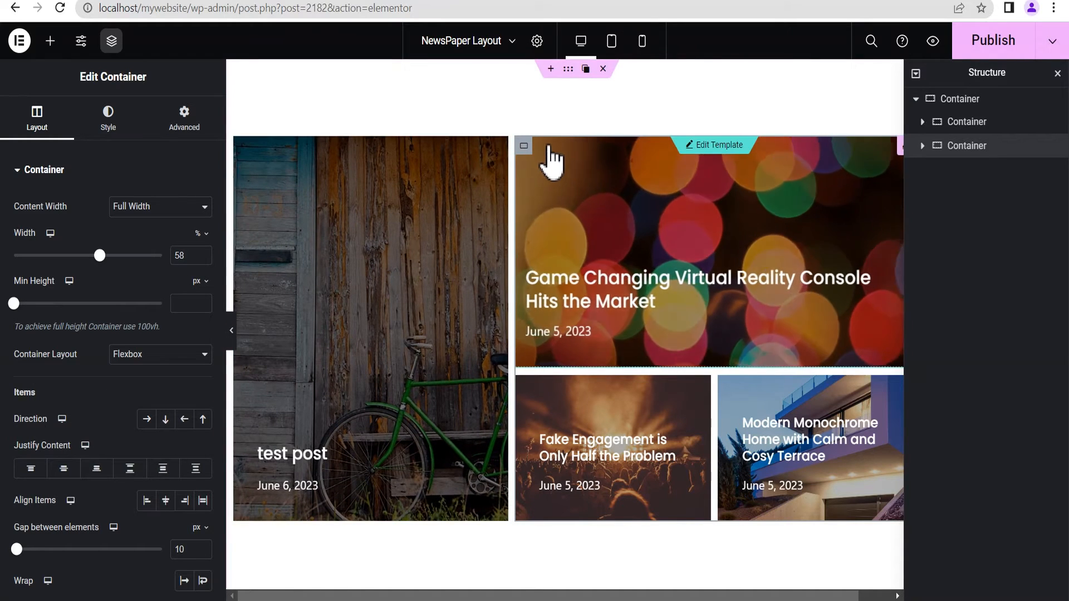
left_click(232, 332)
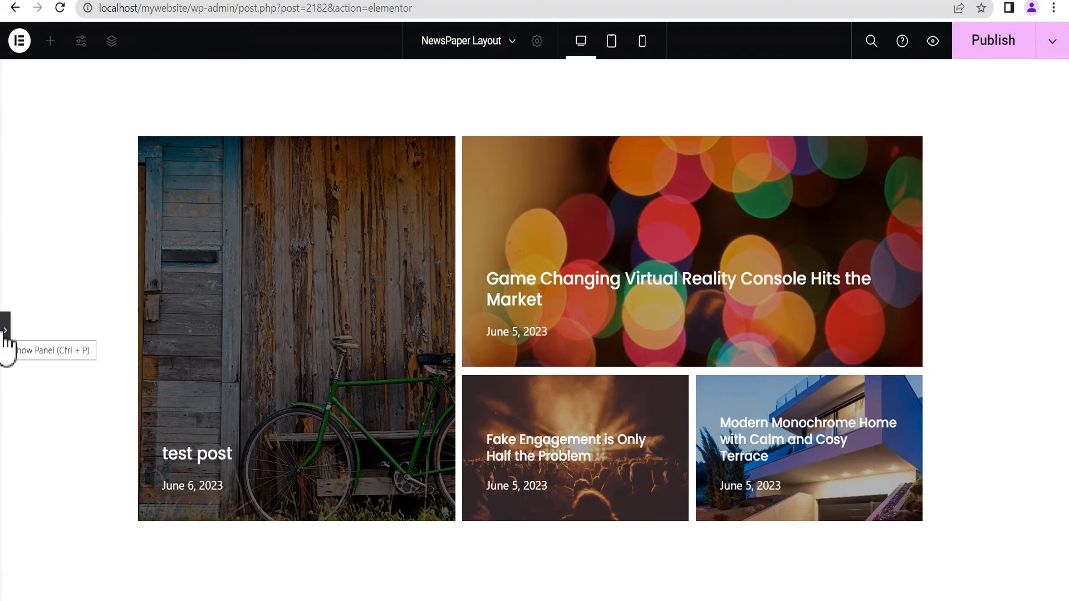
left_click(5, 330)
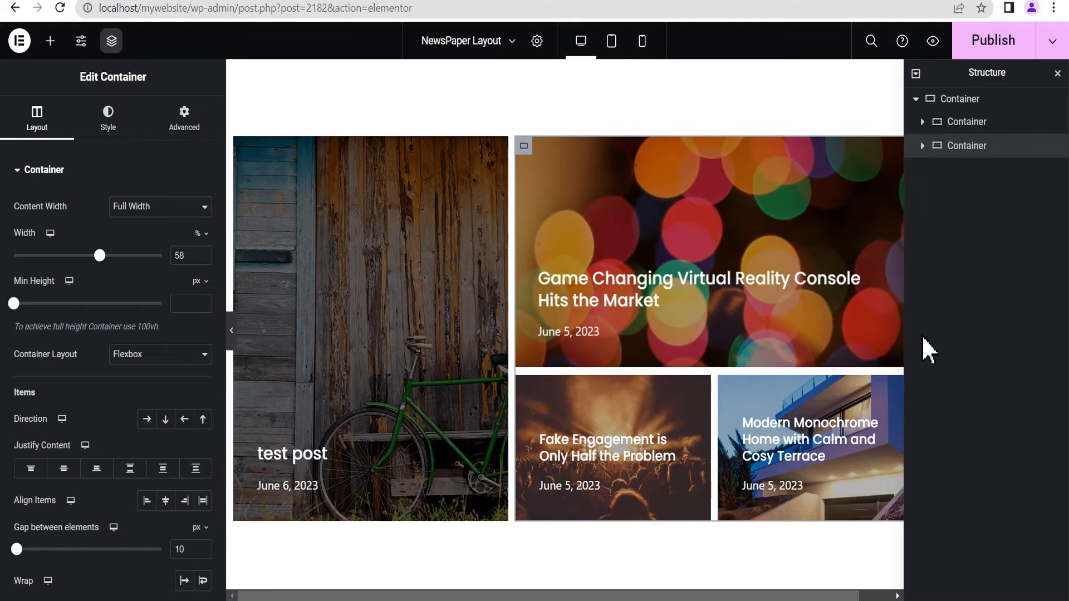
left_click(1058, 73)
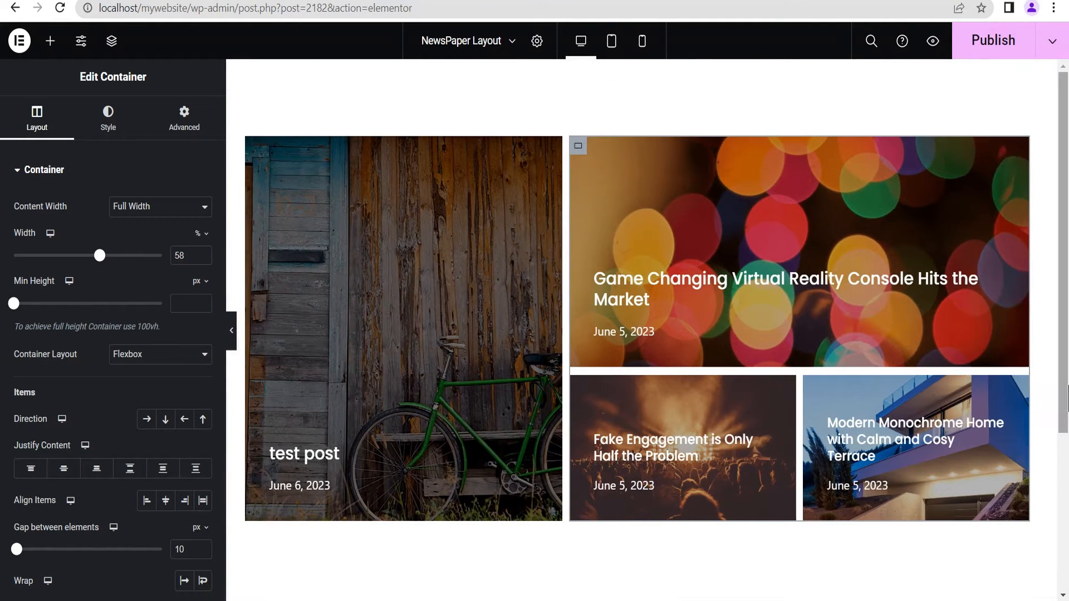
Add a new single Flexbox container with vertical direction at the end of the page
scroll(1061, 368, "down", 5)
left_click(626, 471)
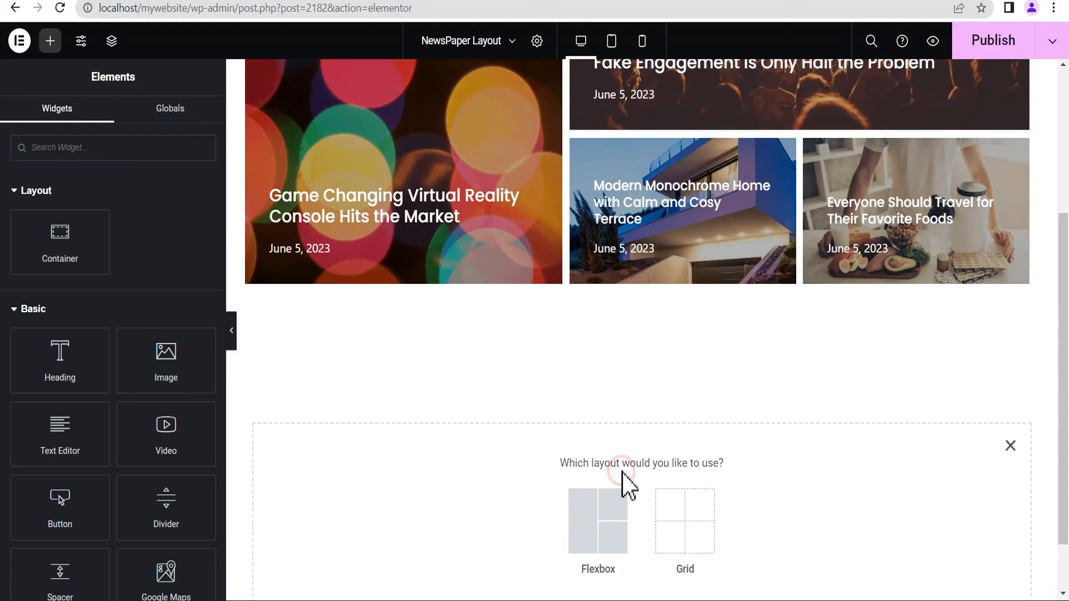
left_click(595, 539)
scroll(1060, 379, "down", 1)
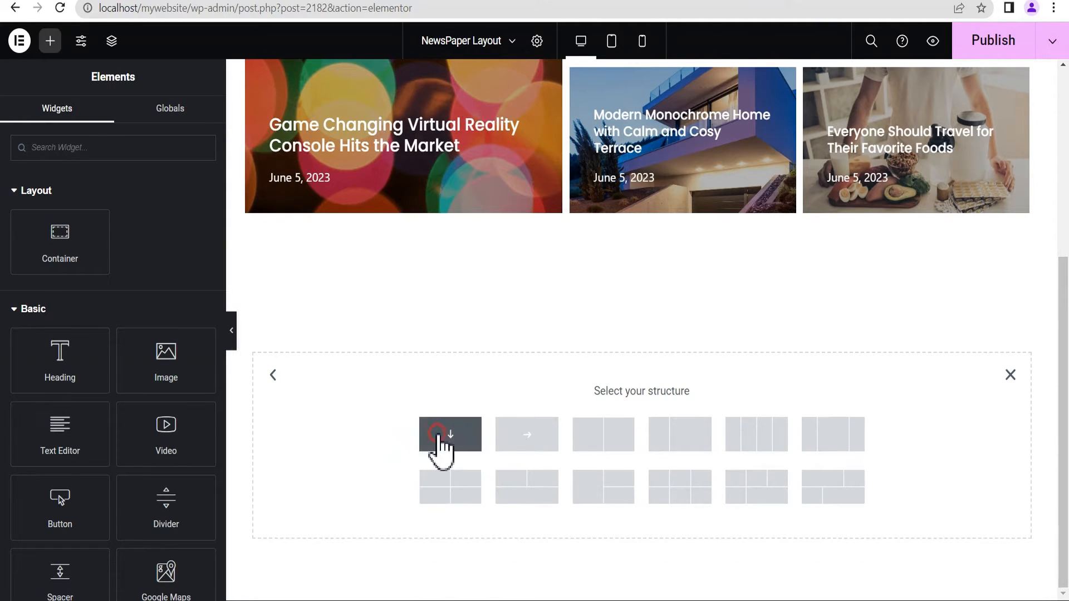
left_click(441, 445)
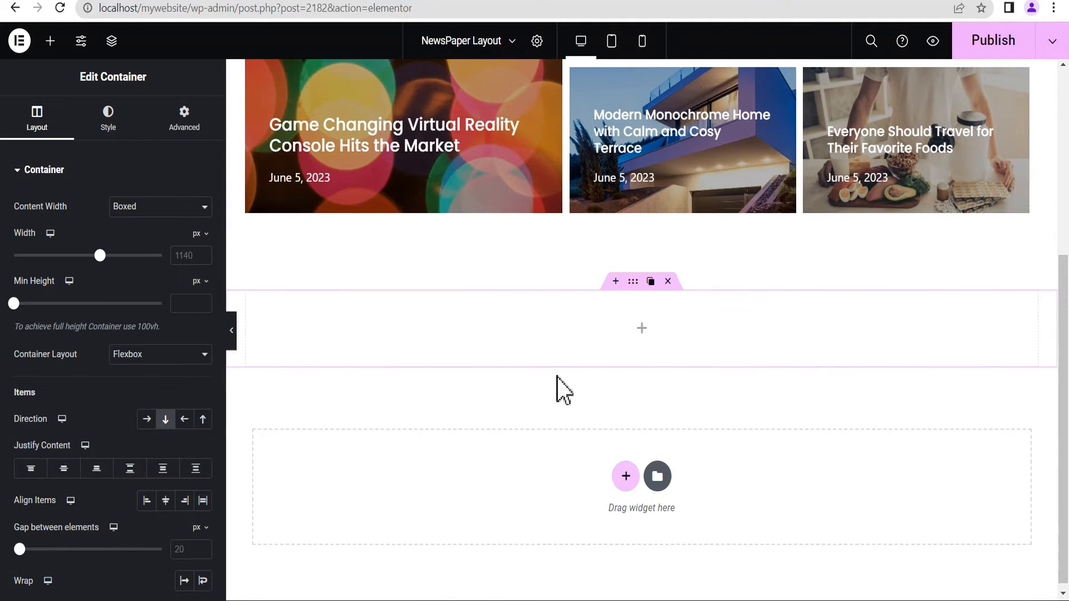
Set the new container's padding to 100 px top and bottom and 10 px right and left
left_click(177, 124)
left_click(38, 283)
type("100")
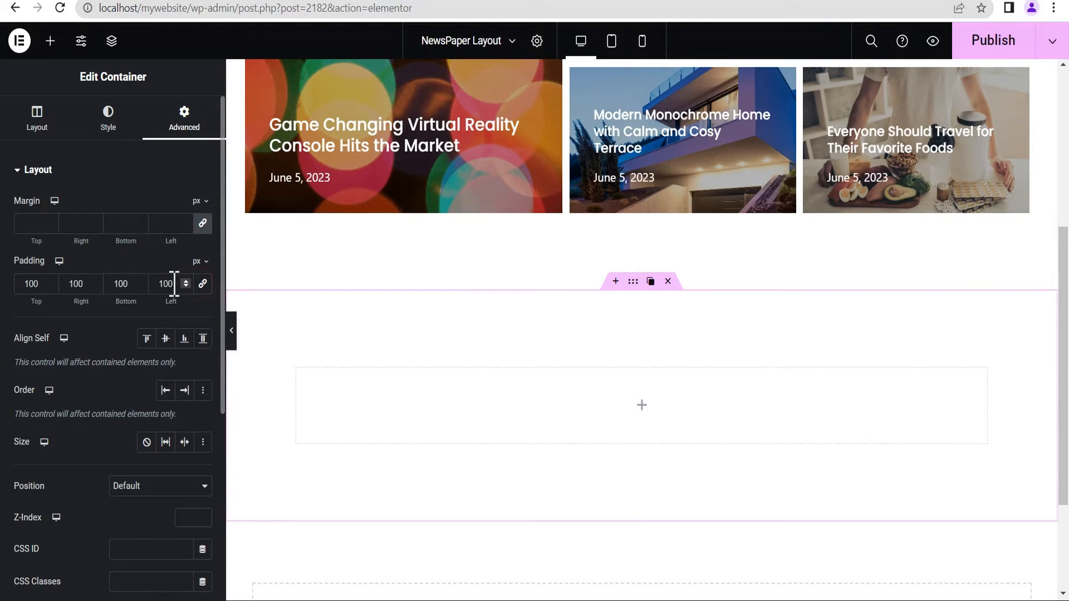
type("10")
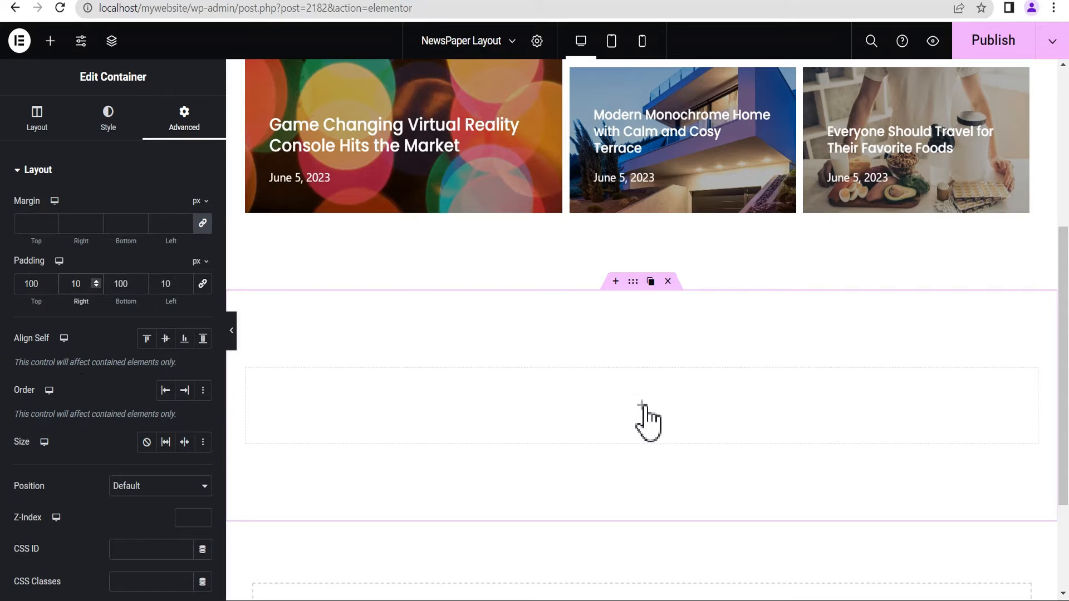
Place a Loop Grid widget in the new container and create a new template for it, saving the page changes
left_click(642, 406)
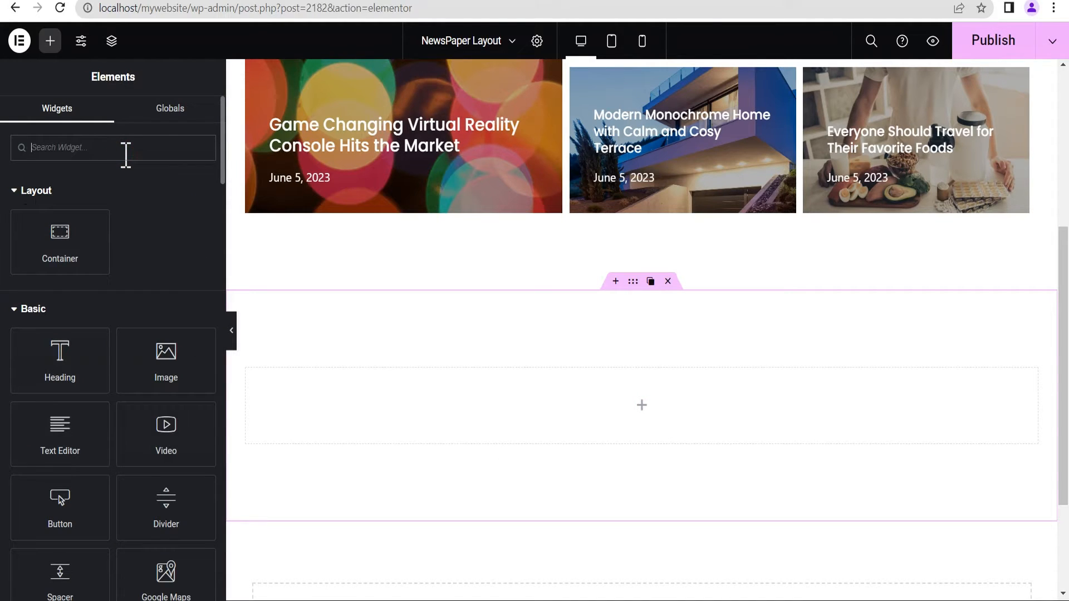
type("loop")
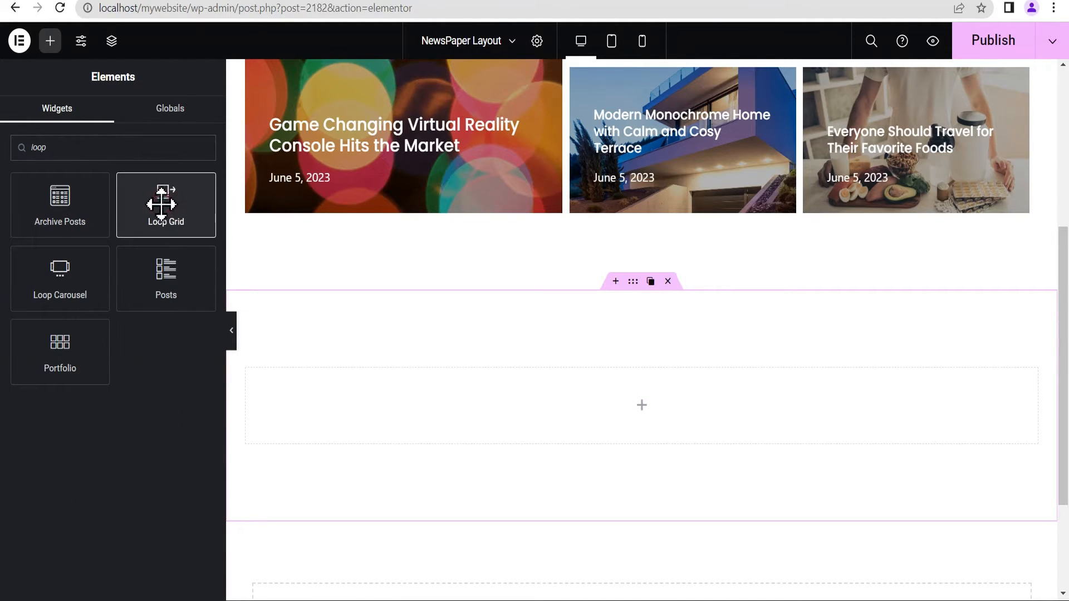
left_click_drag(161, 205, 613, 420)
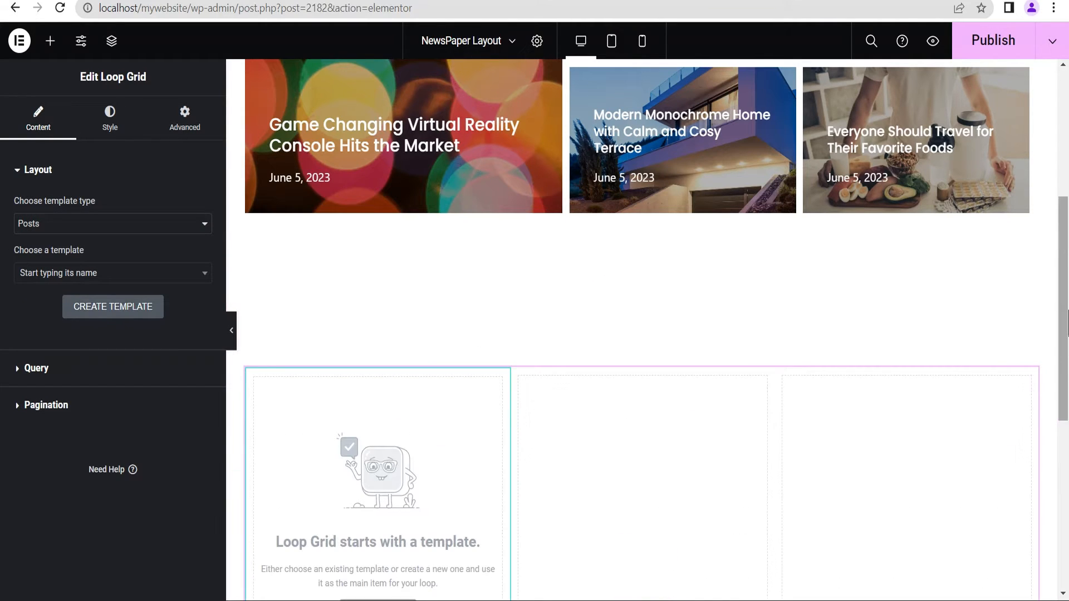
left_click_drag(1067, 310, 1067, 382)
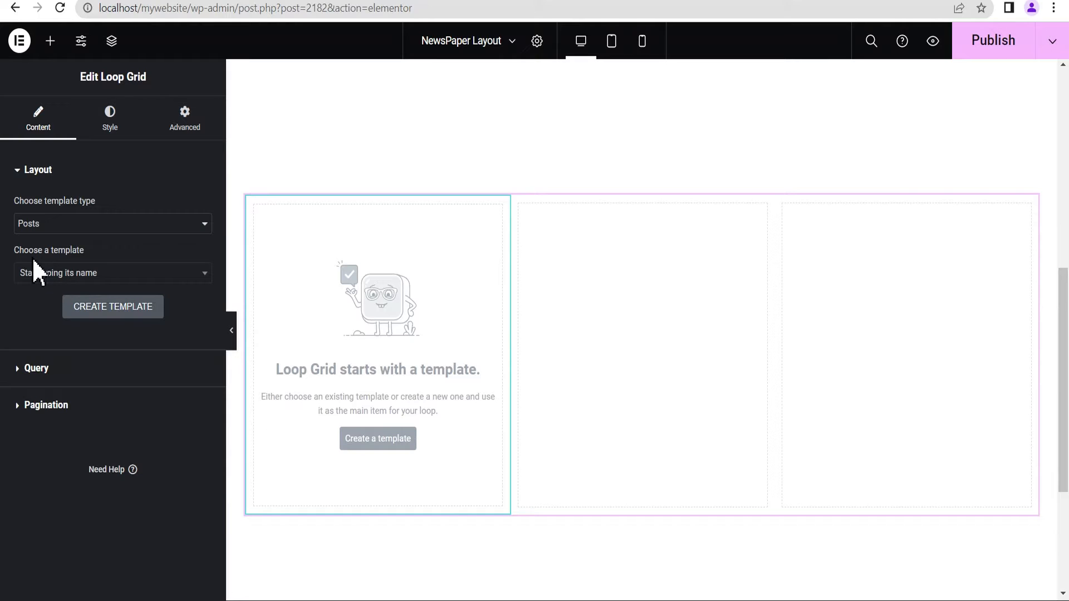
left_click(378, 439)
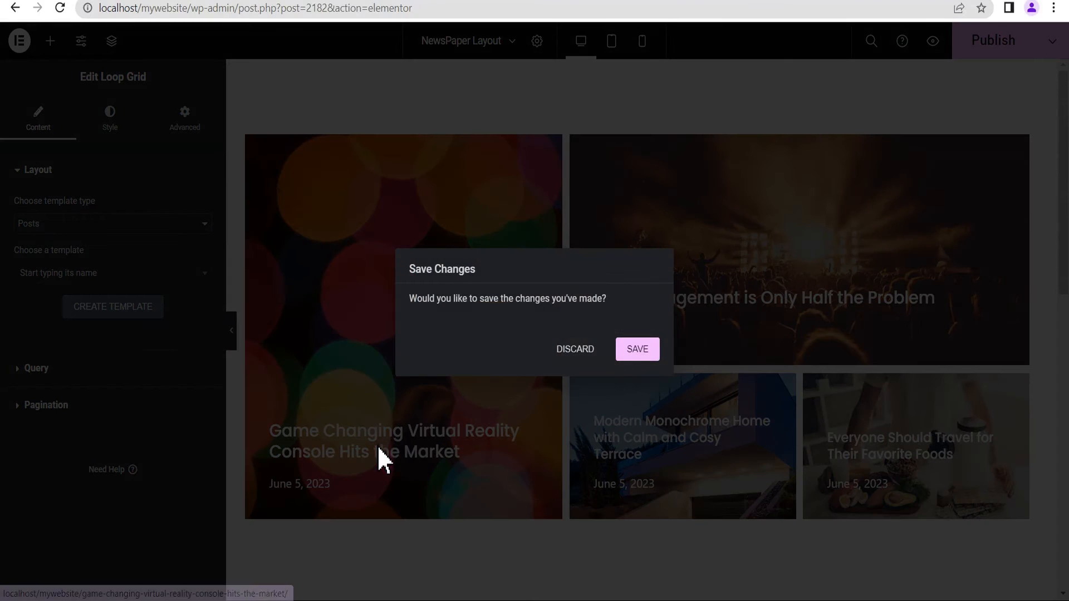
left_click(644, 350)
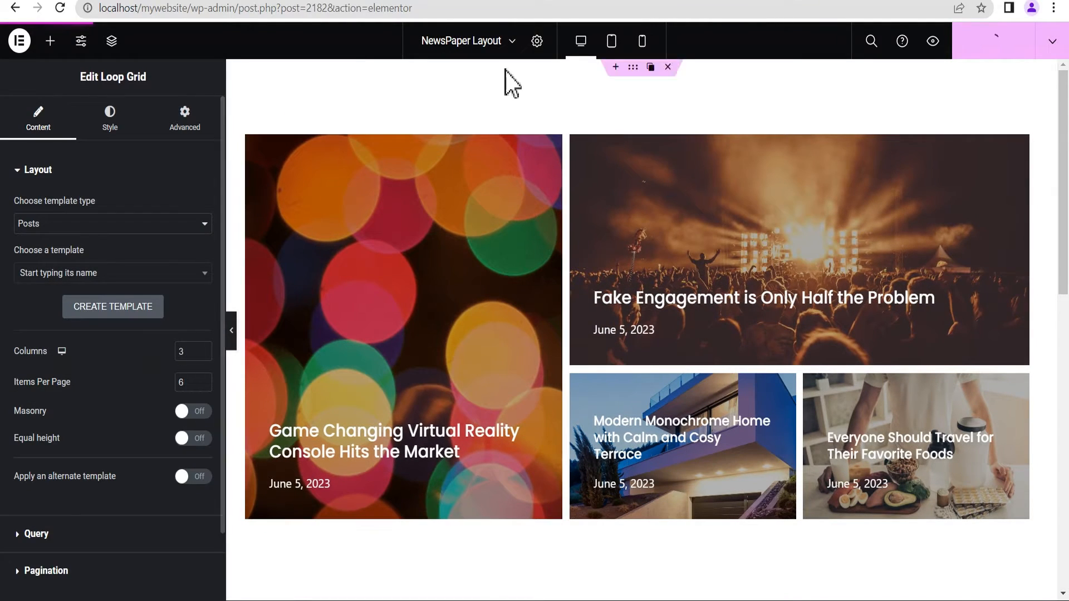
Title the new loop item template "New Cat Loop" in its settings
left_click(536, 41)
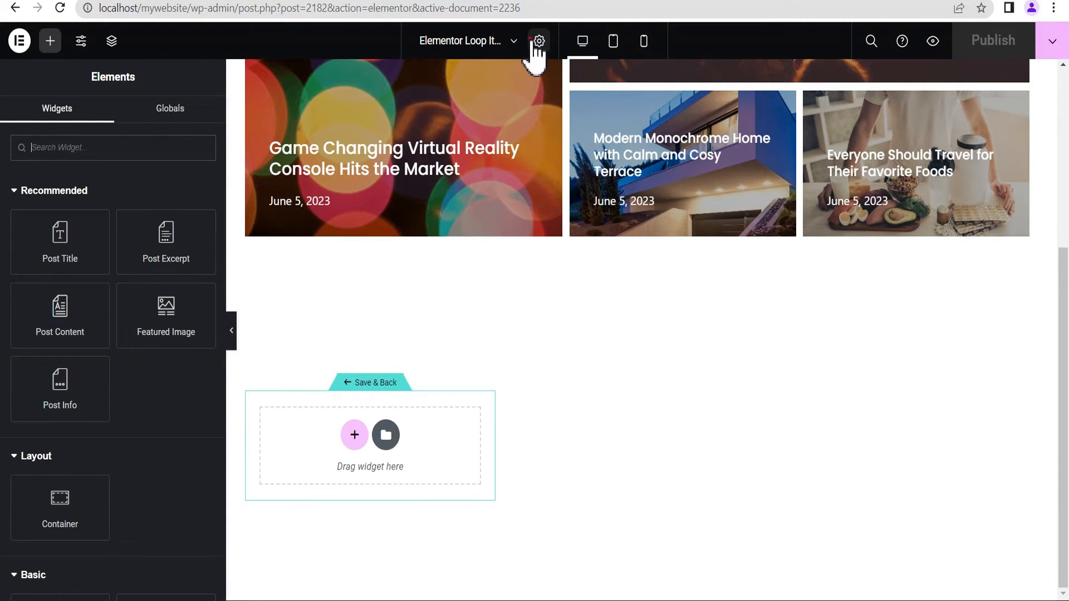
left_click(538, 44)
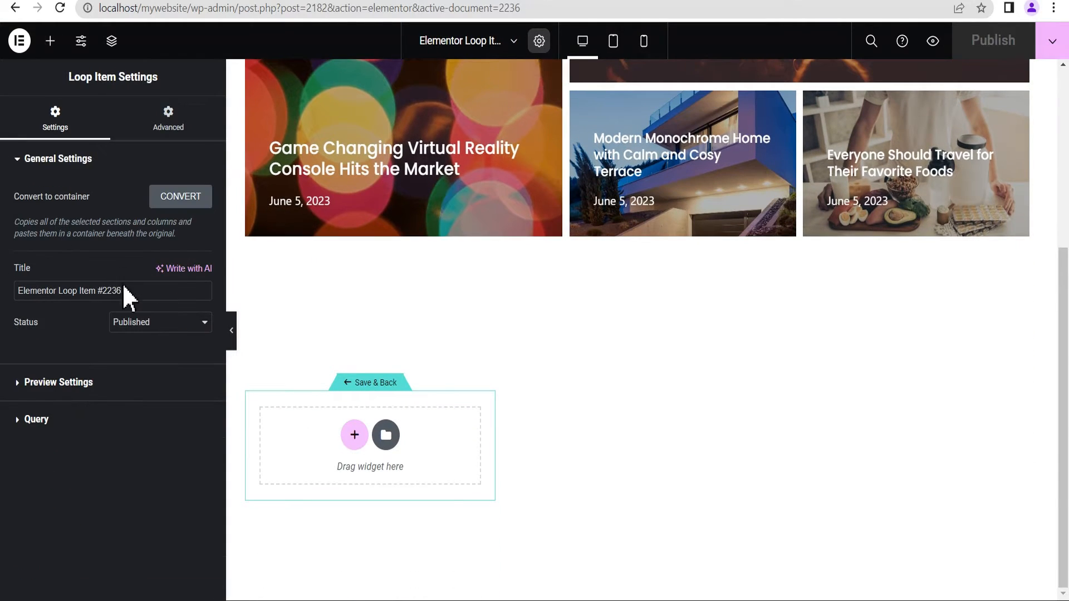
left_click_drag(129, 291, 6, 297)
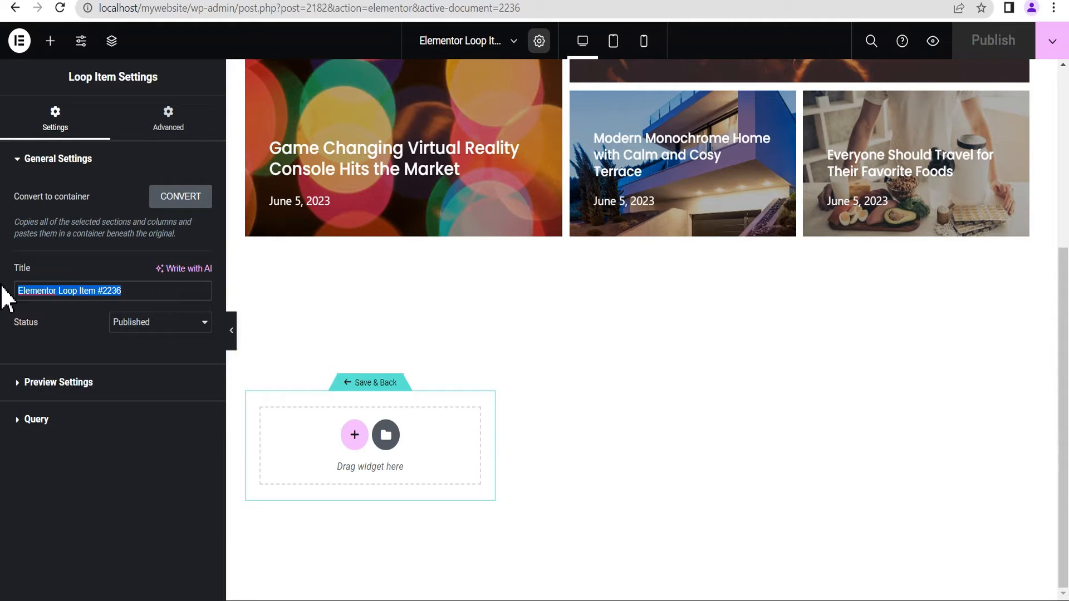
type("New Cat Loop")
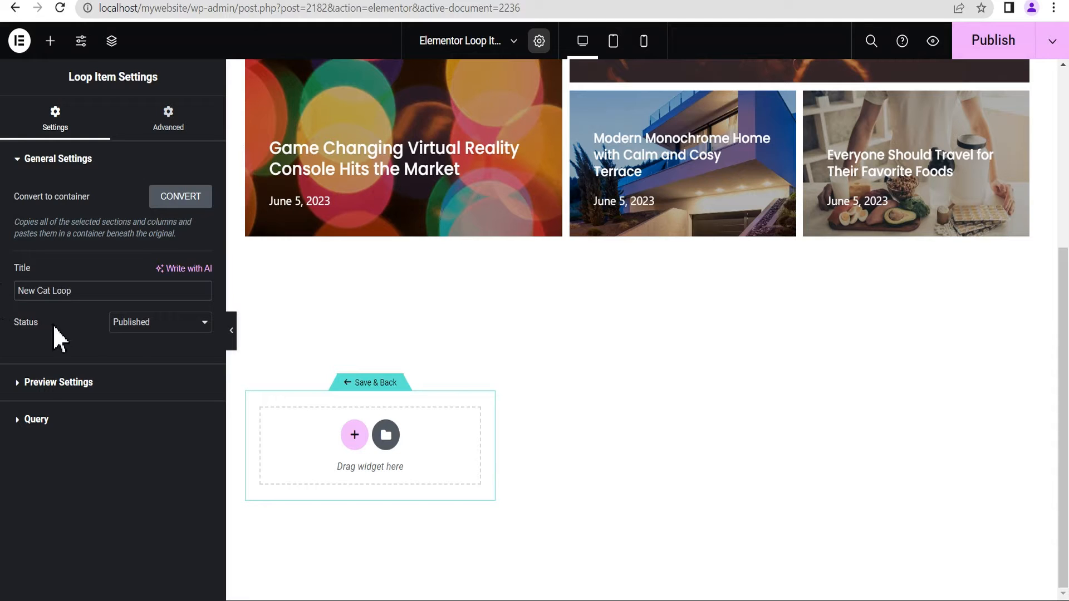
Retitle the loop item template "Cat Loop 1" and add a single vertical container to it
type(" 1")
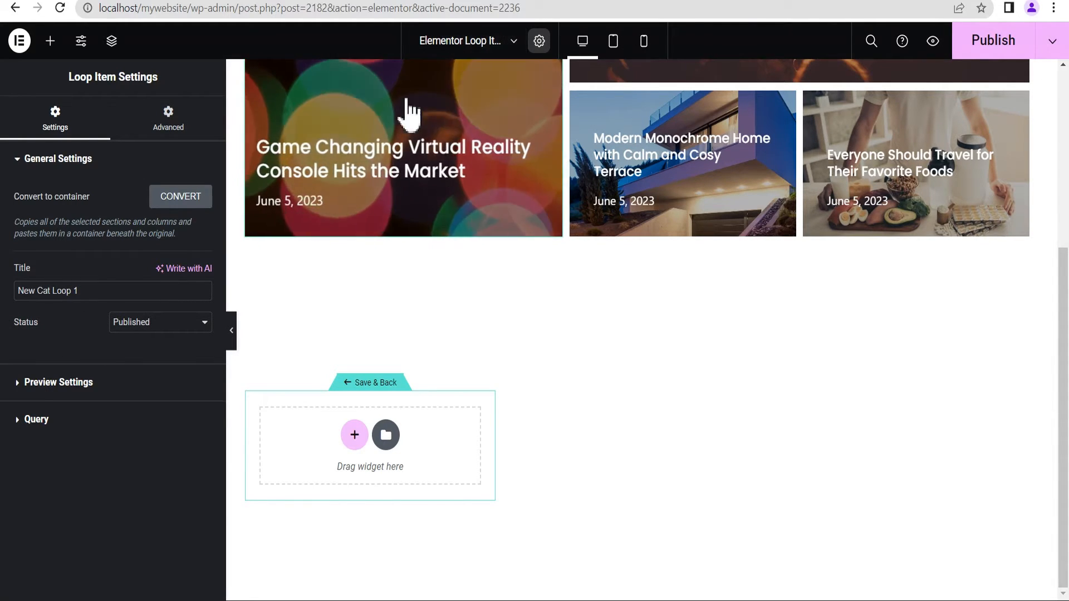
left_click_drag(36, 291, 5, 285)
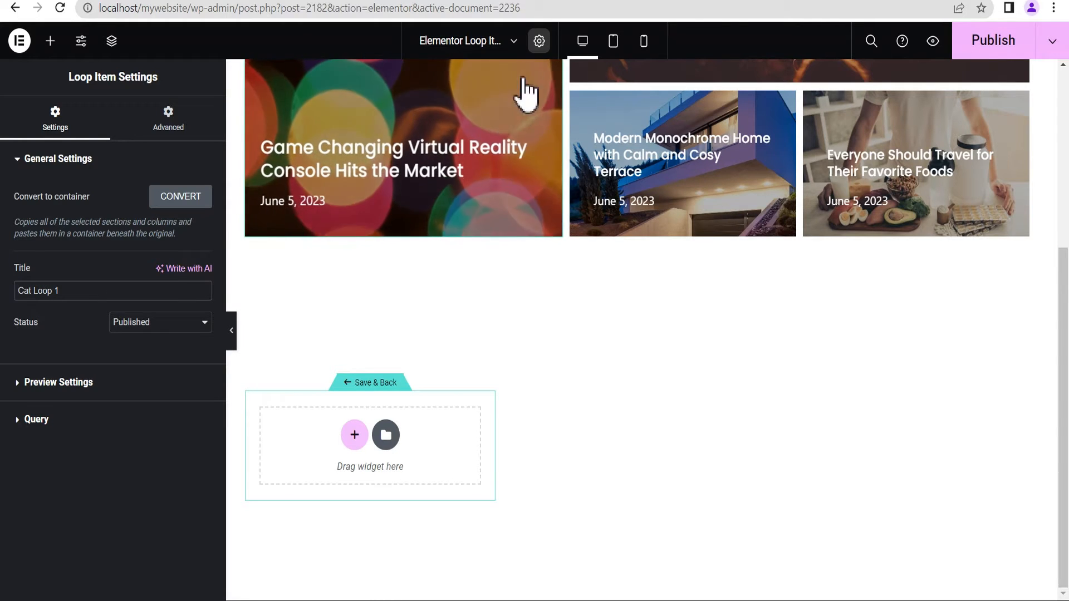
left_click(353, 434)
left_click(329, 495)
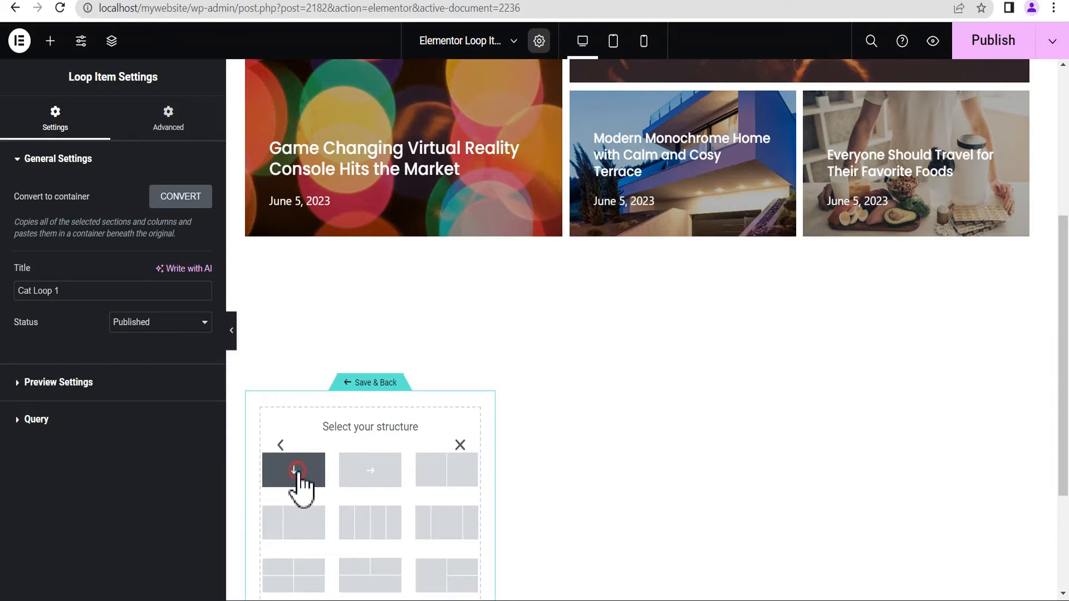
left_click(294, 471)
Place a Featured Image widget in the template's container and set its image size to Medium Large
left_click(370, 461)
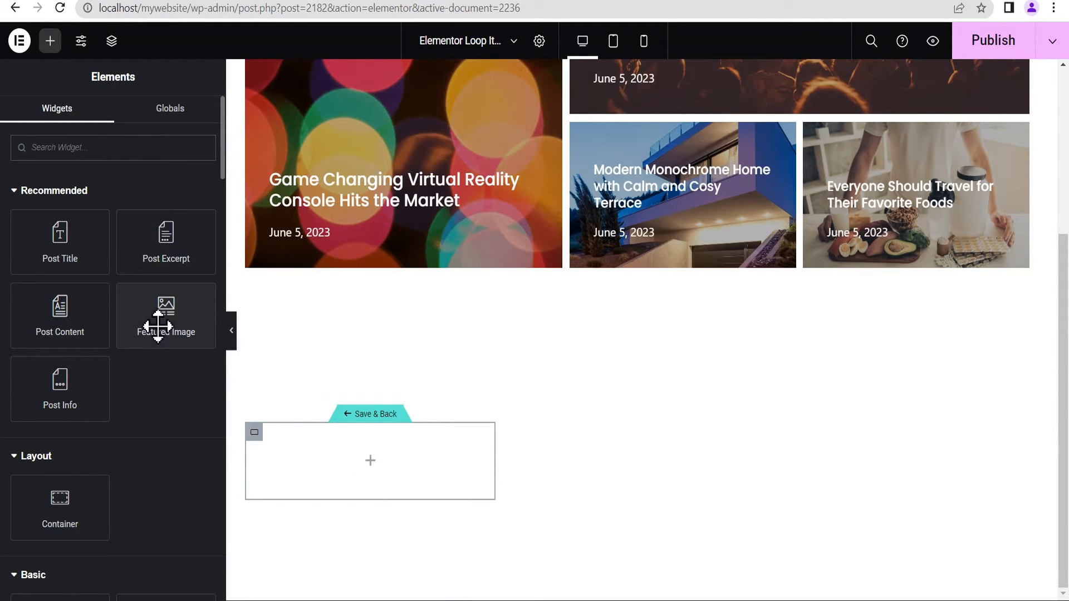
left_click_drag(158, 327, 346, 477)
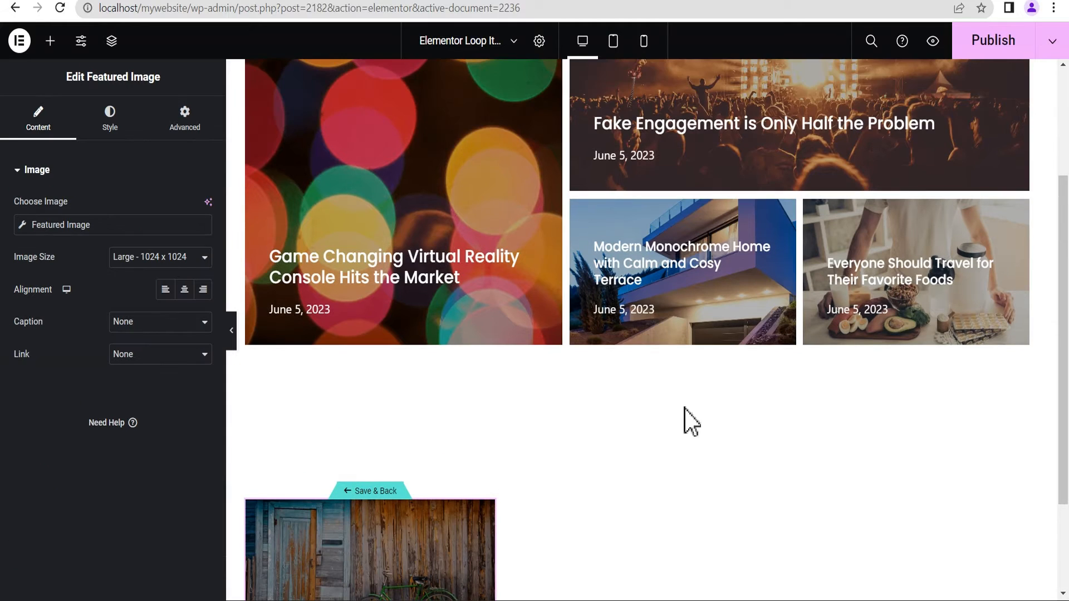
scroll(690, 421, "down", 3)
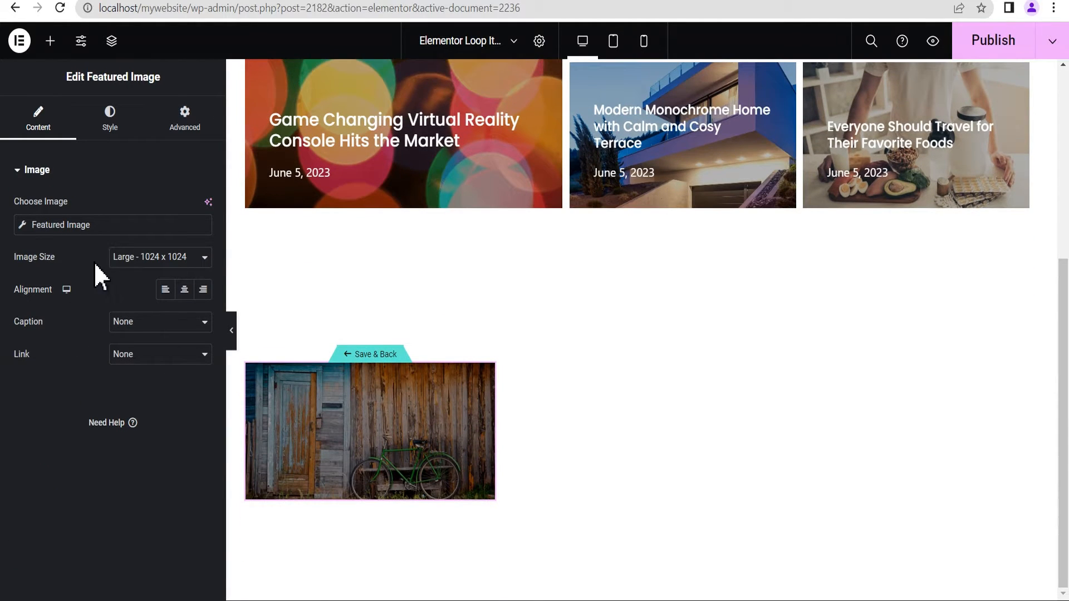
left_click(156, 258)
left_click(156, 299)
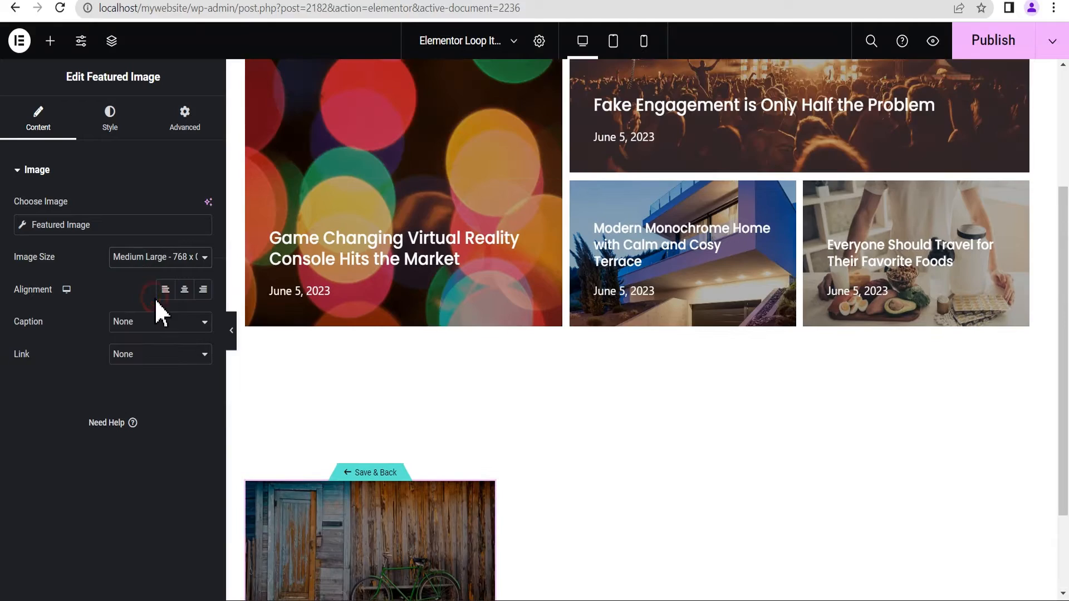
scroll(462, 332, "down", 3)
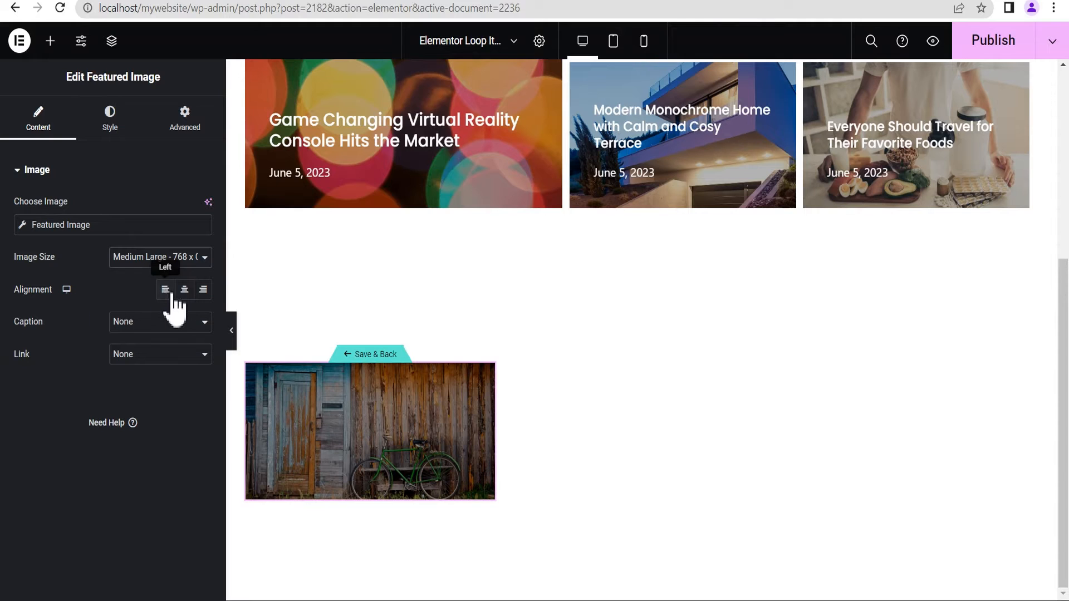
Align the featured image left and link it through a custom URL using the dynamic Post URL
left_click(155, 359)
left_click(146, 388)
left_click(203, 386)
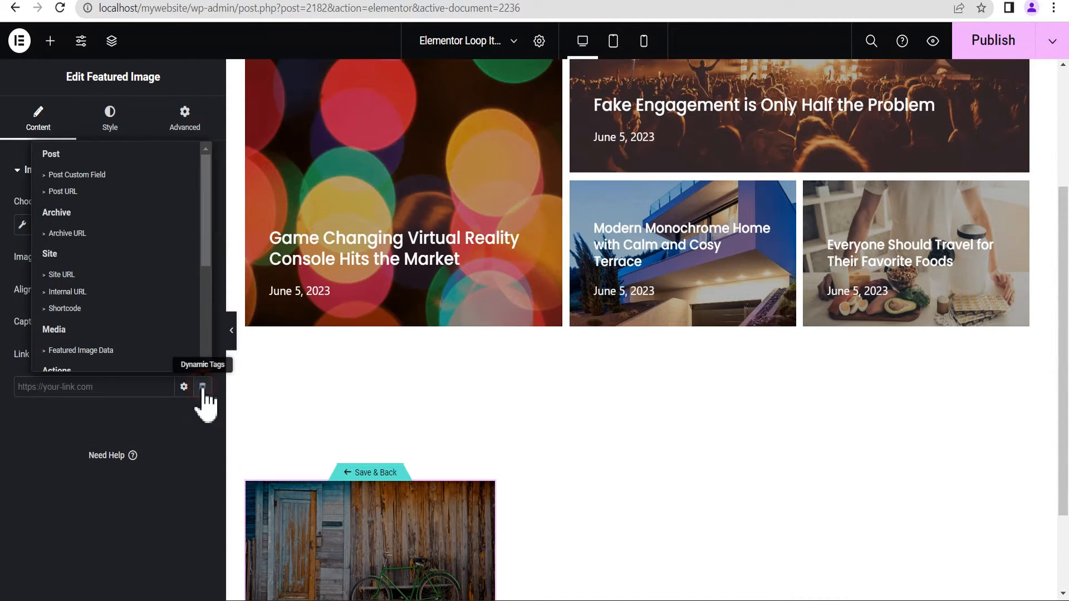
left_click(63, 191)
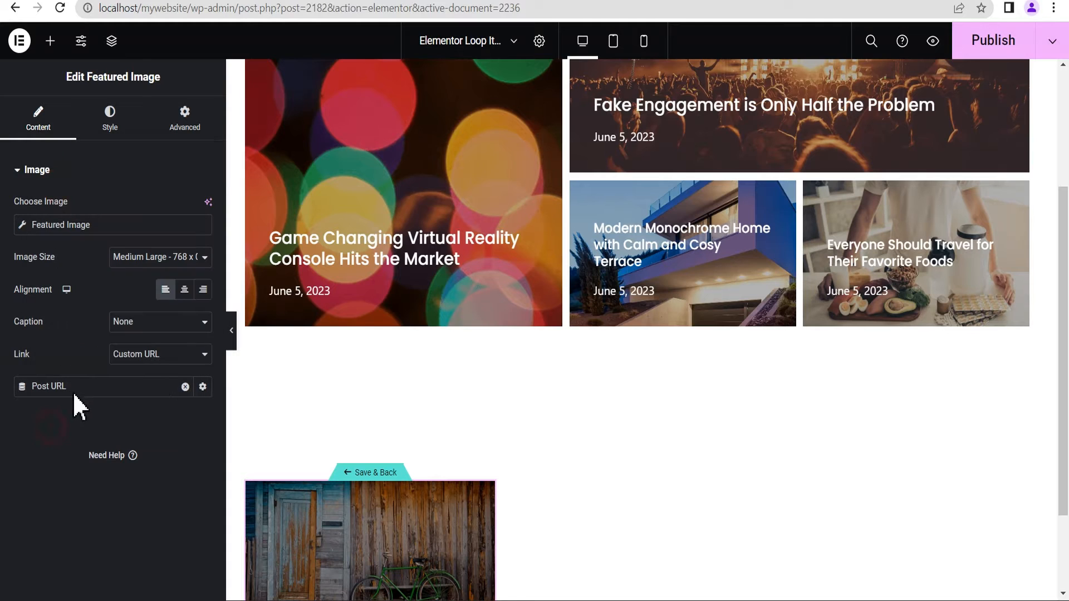
scroll(985, 317, "down", 2)
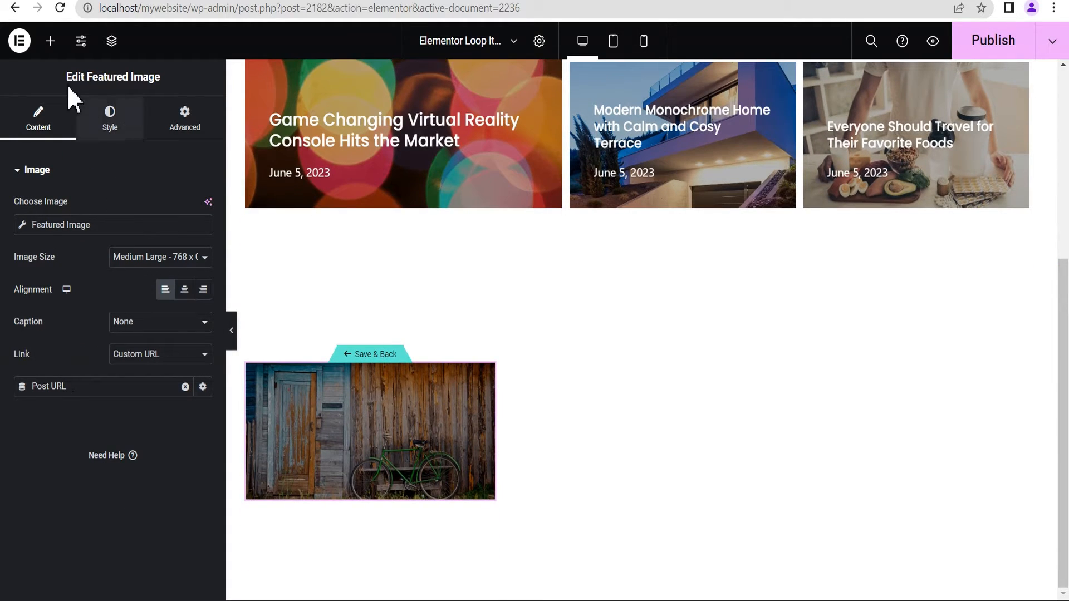
Add a Post Title widget below the featured image and link it to the dynamic Post URL
left_click(50, 42)
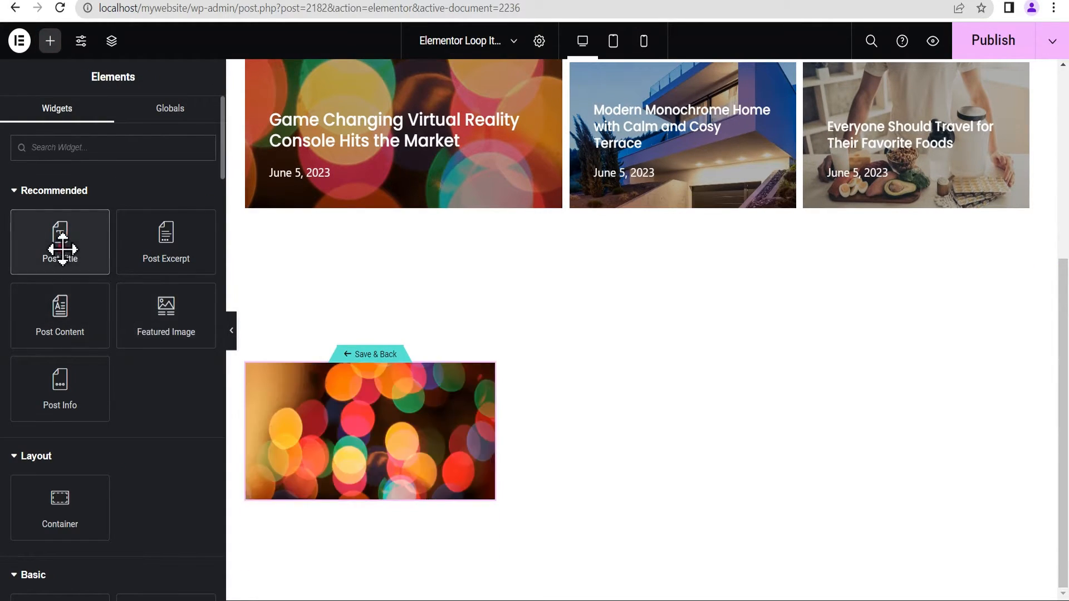
left_click_drag(62, 249, 382, 501)
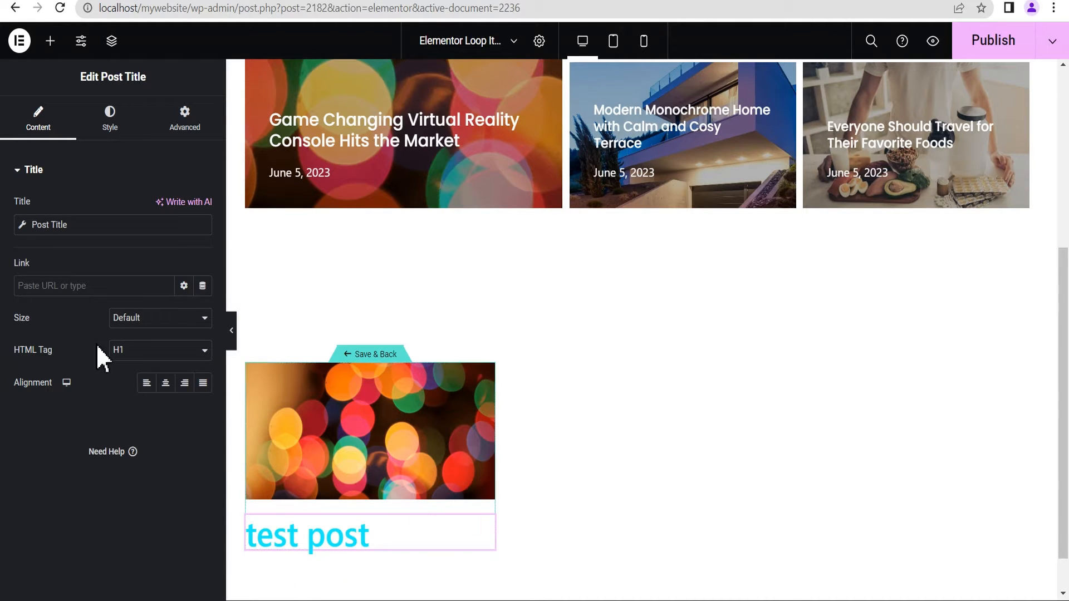
left_click(203, 286)
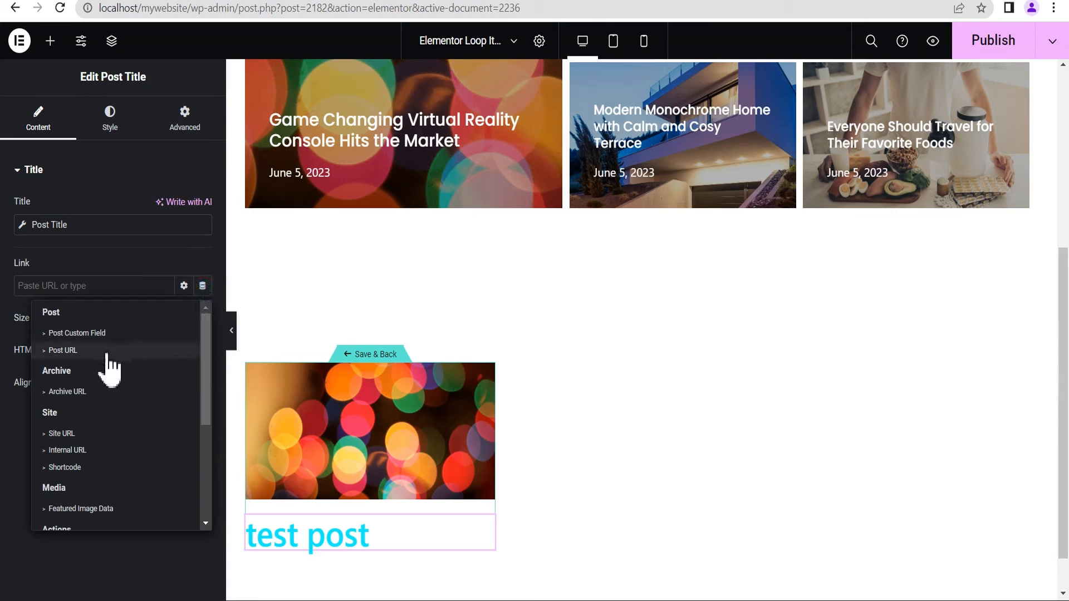
left_click(80, 349)
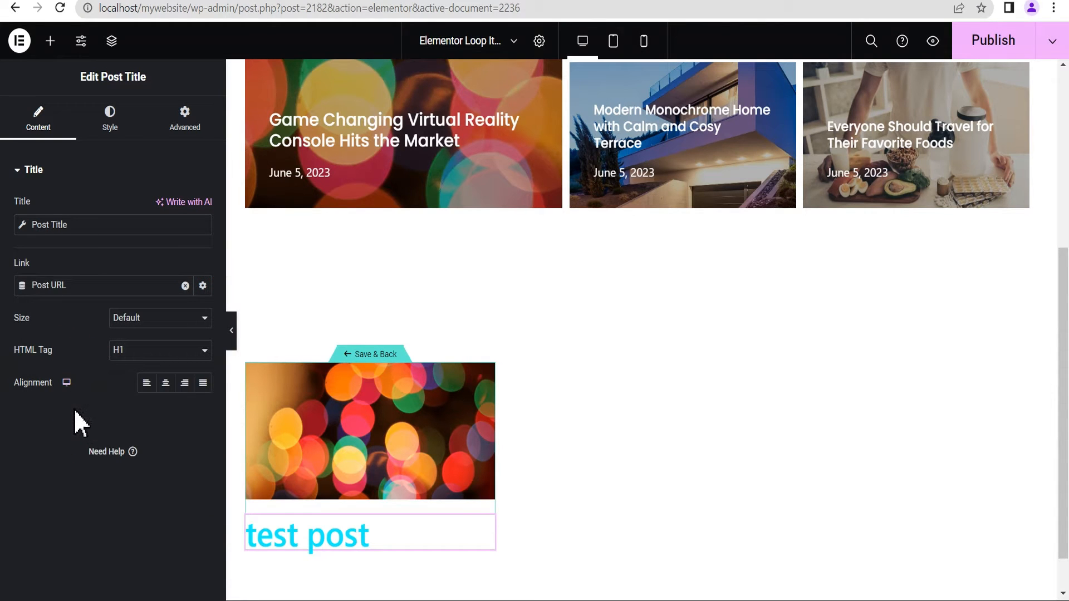
Style the post title with black text and a font size of 20 px
left_click(106, 133)
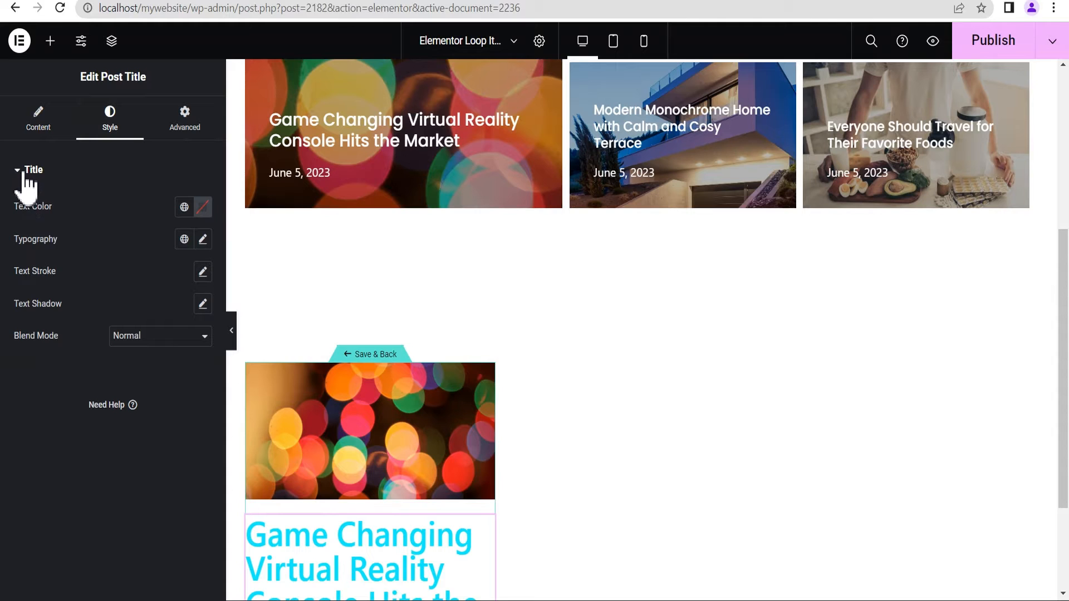
left_click(202, 209)
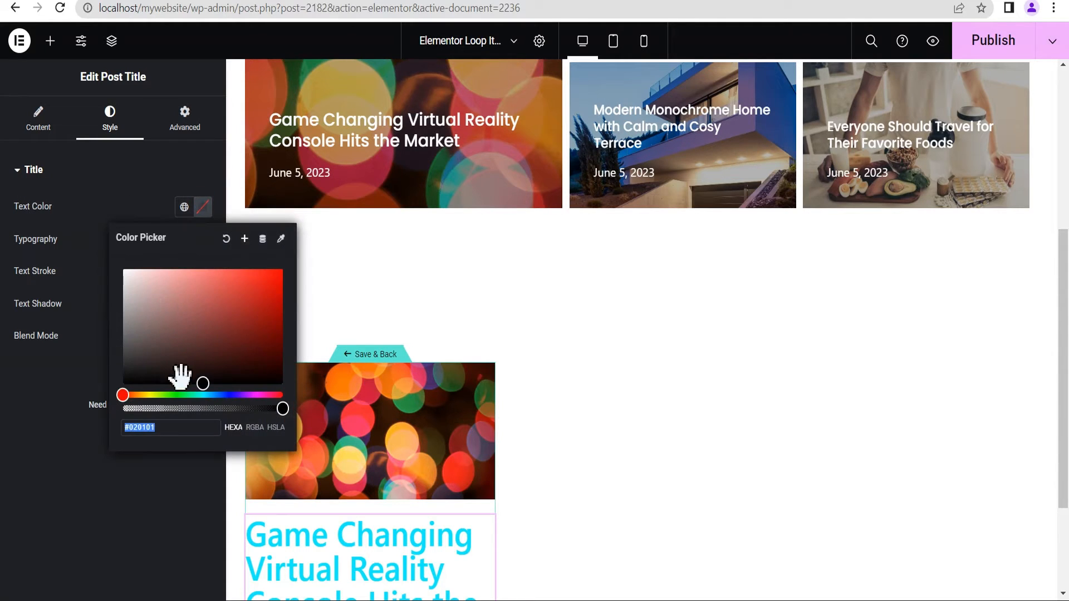
left_click_drag(200, 379, 187, 379)
left_click(62, 253)
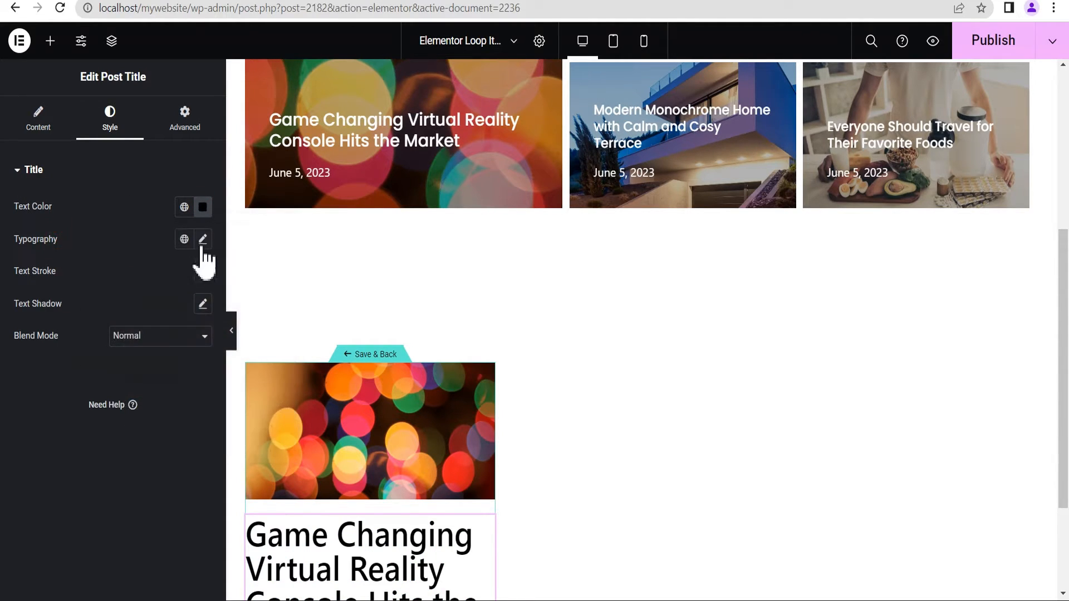
left_click(202, 239)
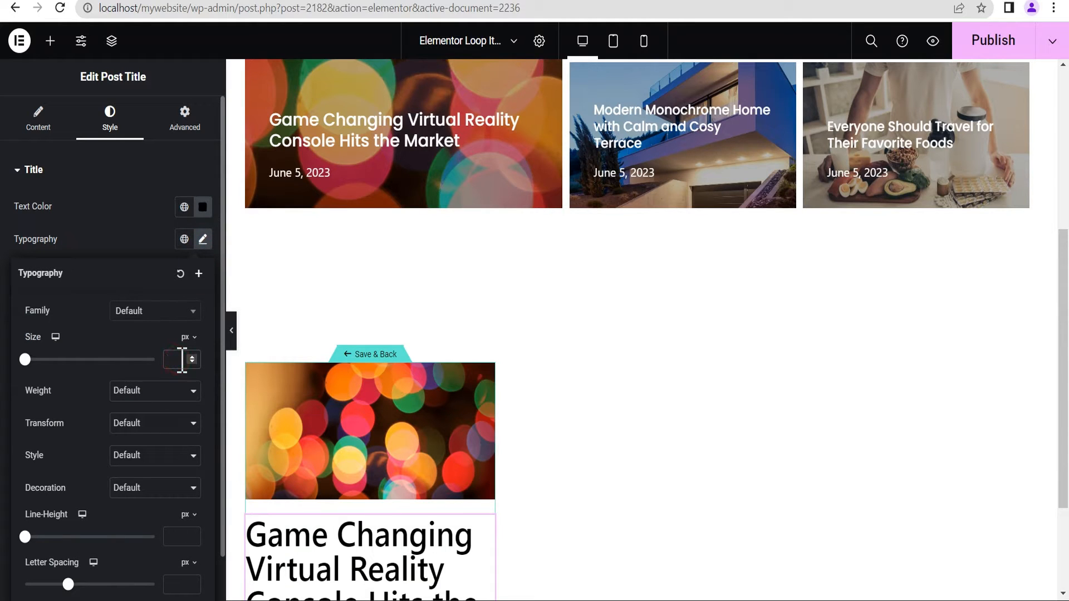
type("20")
left_click(88, 106)
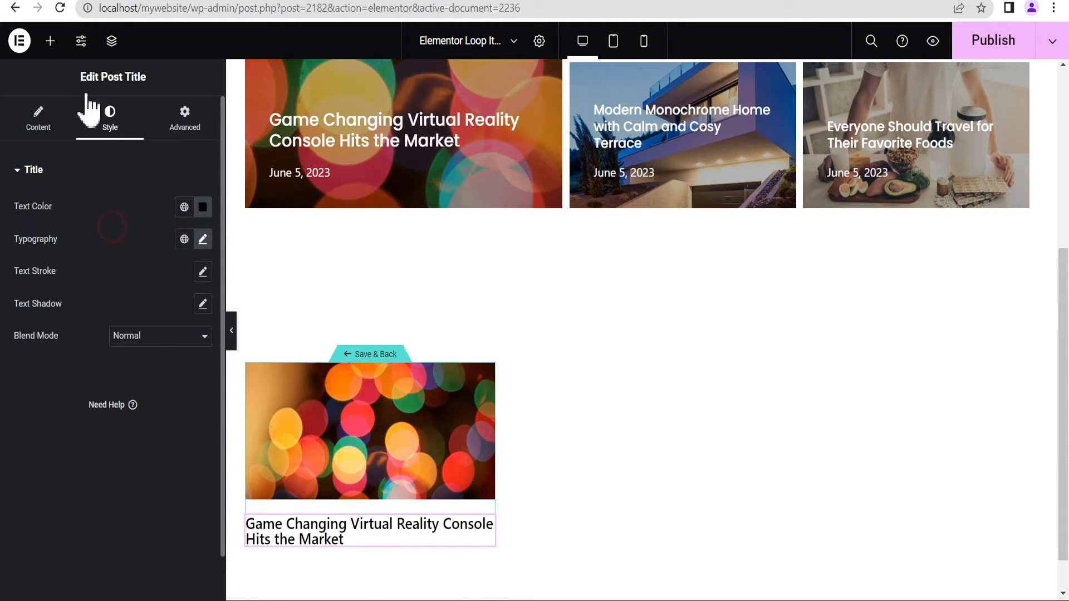
Add a Post Info widget below the post title and remove its Time item
left_click(50, 40)
left_click_drag(53, 403, 329, 580)
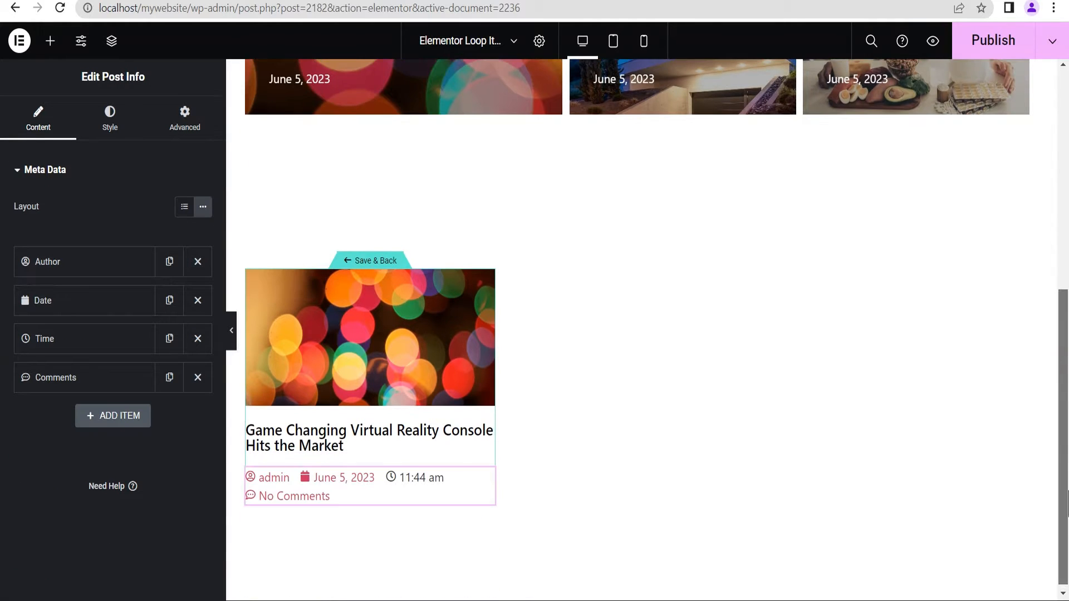
left_click(198, 340)
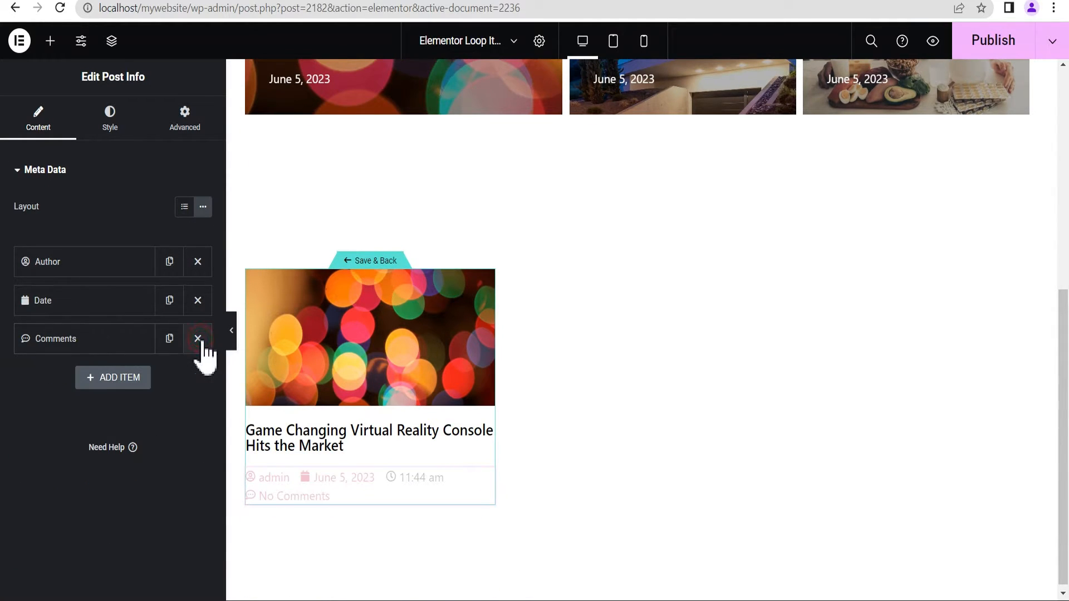
Set the Date item's icon to None in the Post Info widget and turn off its link
left_click(86, 308)
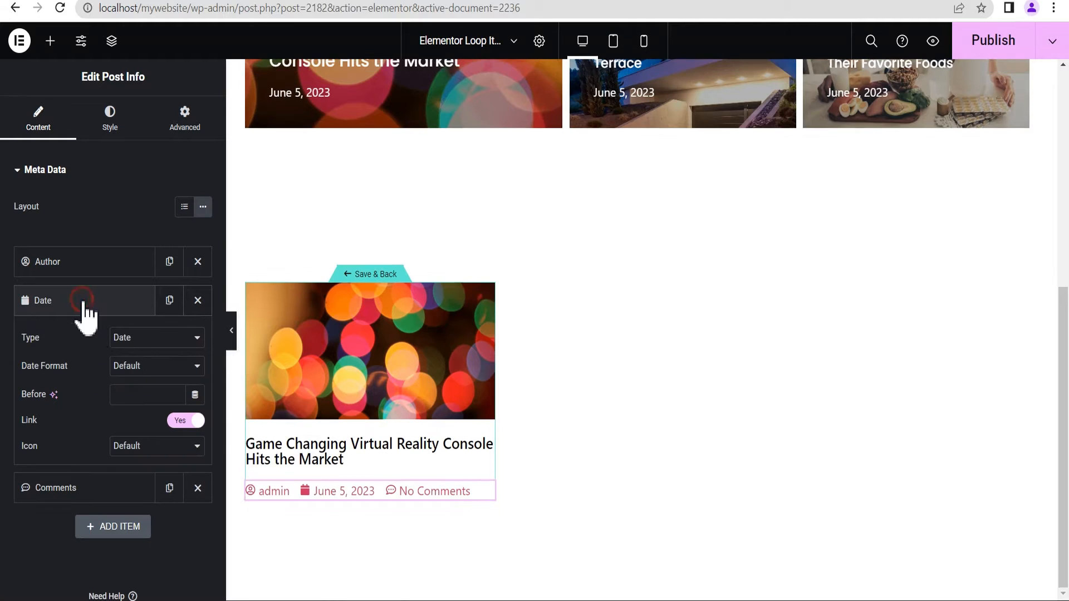
left_click(151, 450)
left_click(143, 461)
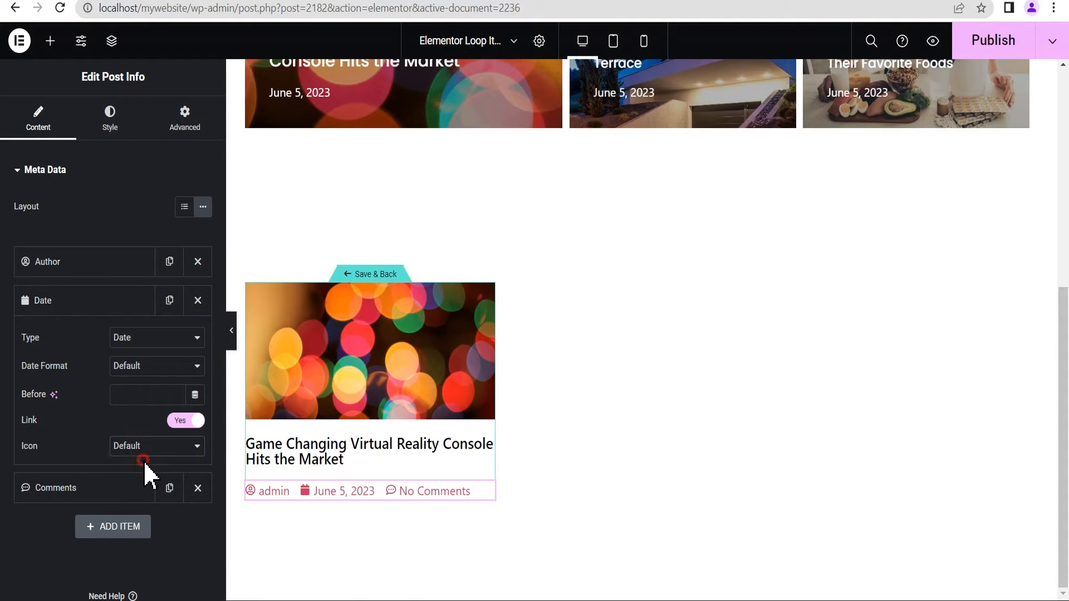
left_click(182, 423)
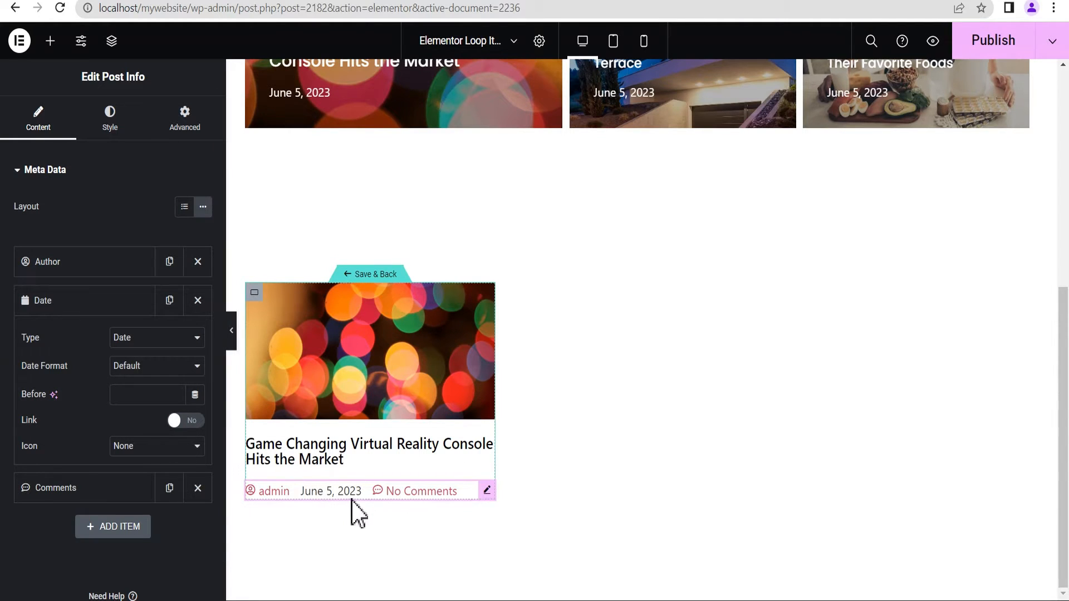
Set the Author item's icon to None in the Post Info widget
left_click(75, 304)
left_click(72, 264)
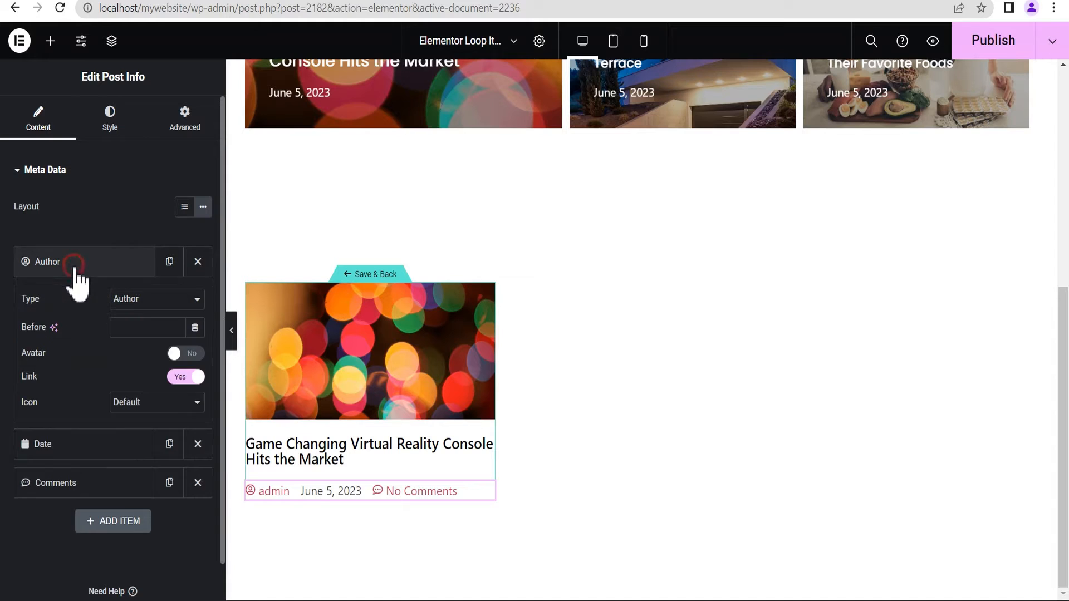
left_click(128, 401)
left_click(131, 419)
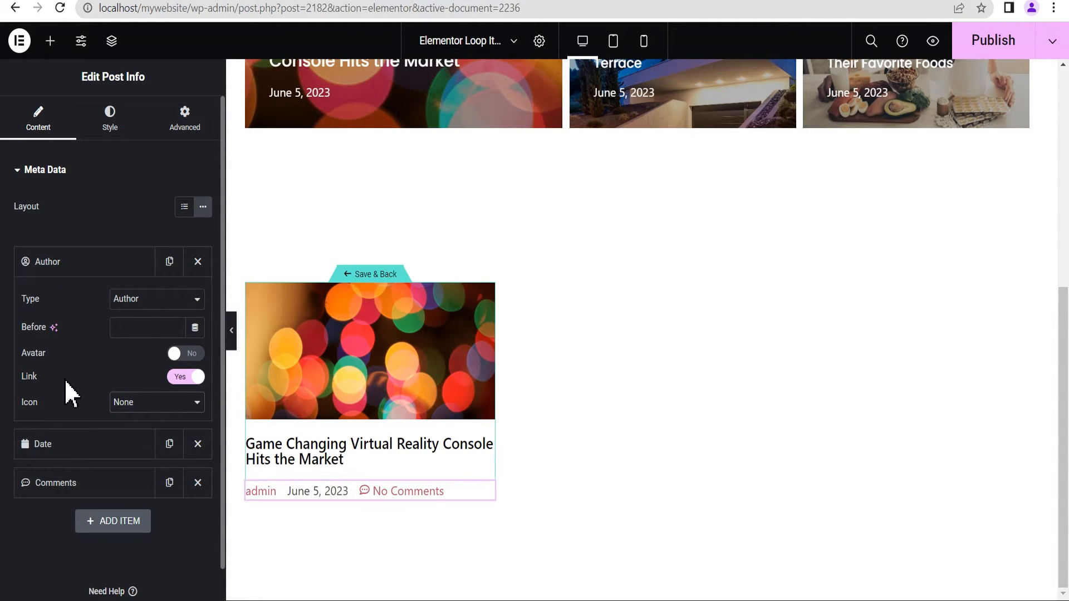
Add a Post Excerpt widget below the post info in the loop item
left_click(50, 41)
left_click_drag(163, 239, 385, 508)
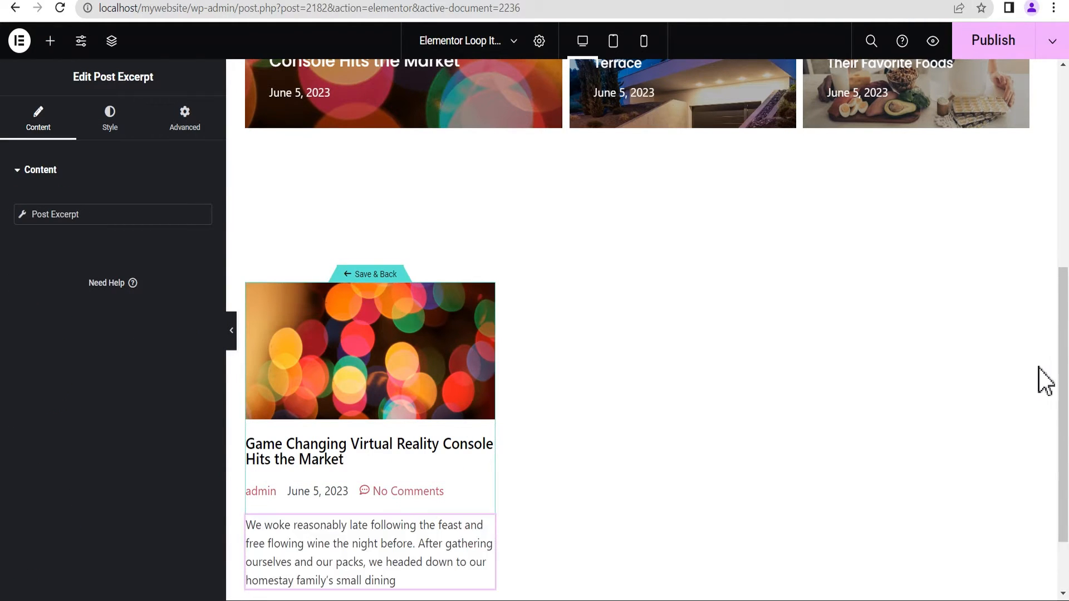
scroll(1038, 412, "down", 2)
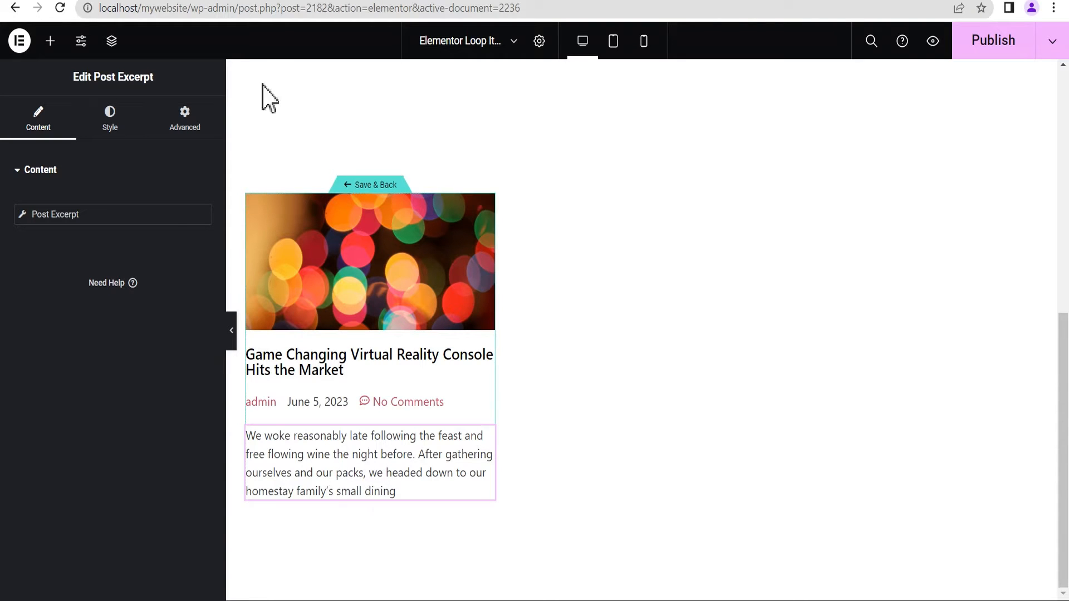
Open a new post from the WordPress Posts list in another tab and examine its Excerpt screen option and Excerpt box
left_click(228, 1)
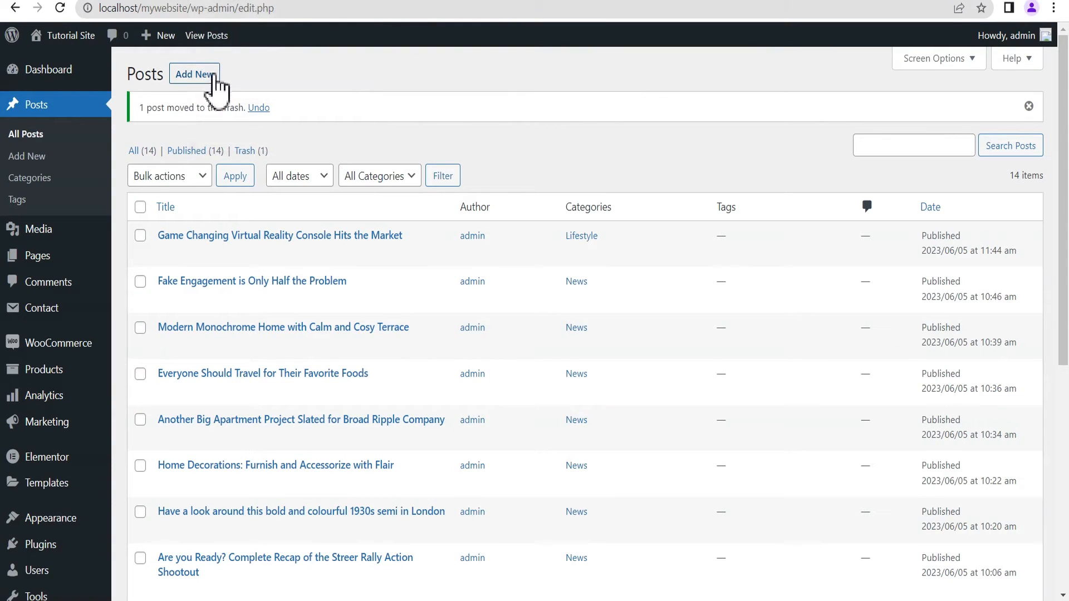
right_click(196, 72)
left_click(231, 79)
left_click(345, 1)
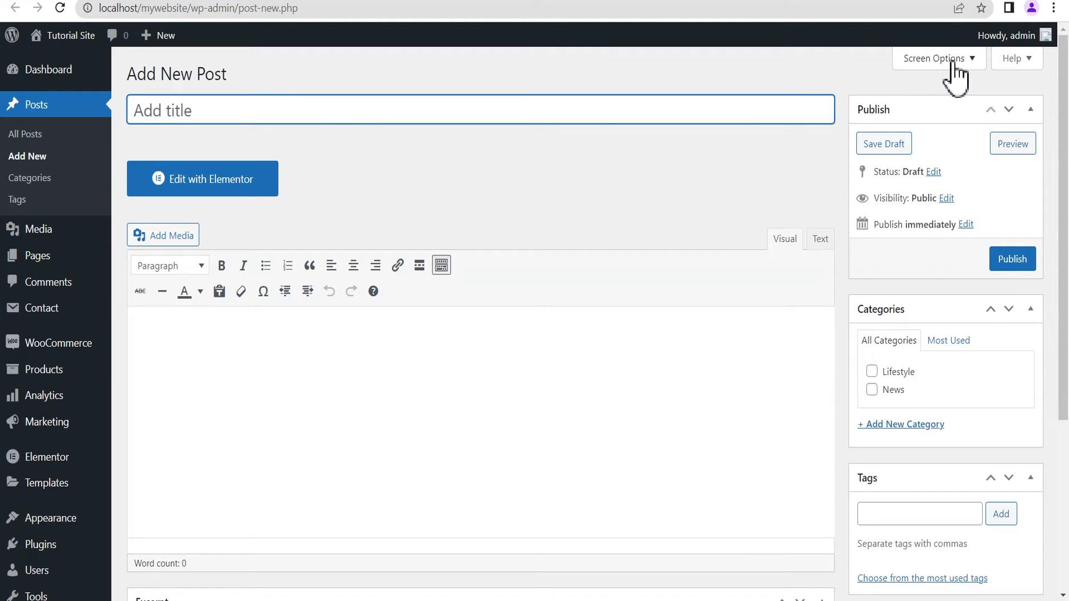
left_click(953, 60)
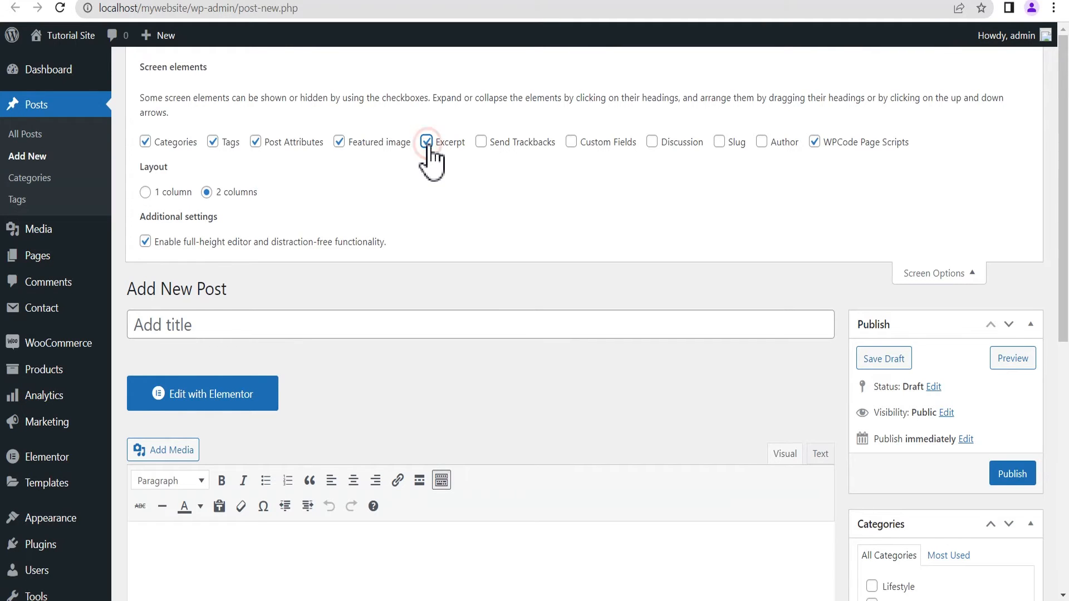
scroll(429, 161, "down", 7)
left_click(179, 444)
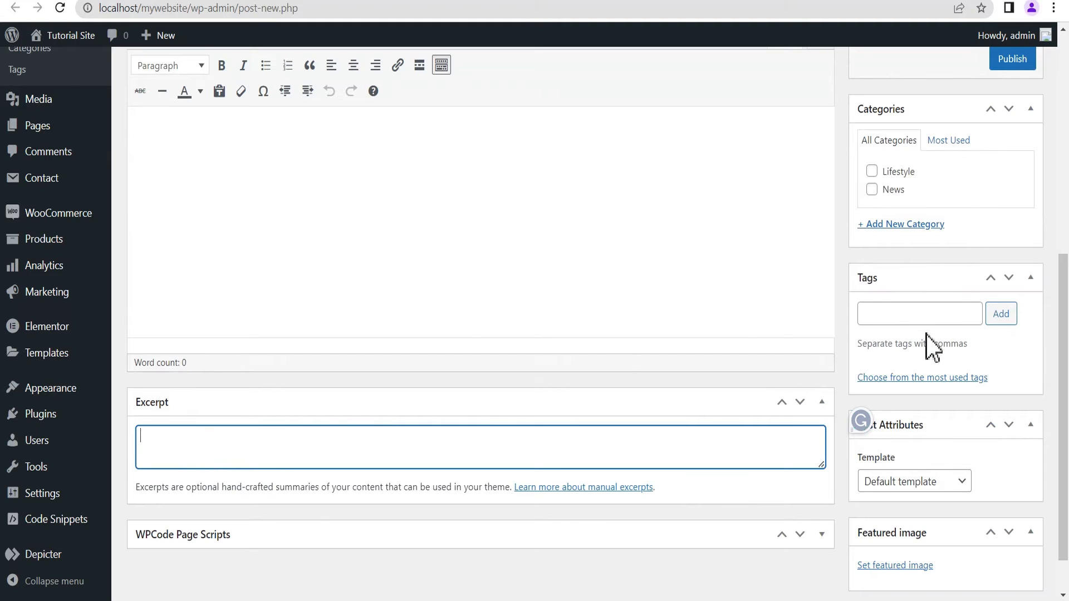
scroll(911, 177, "up", 5)
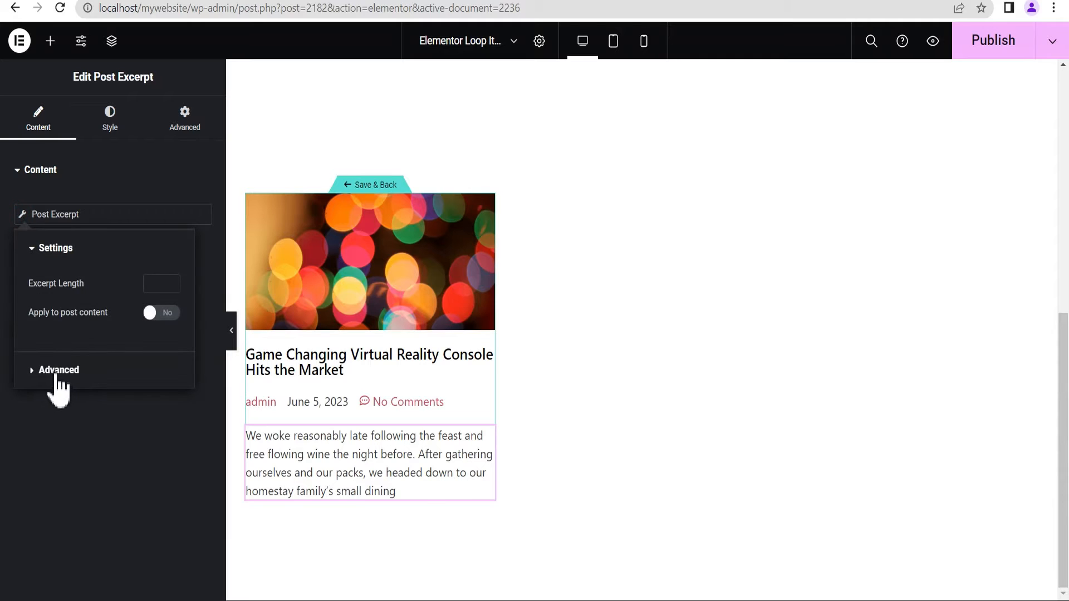
Append "...." after the Post Excerpt through the dynamic tag's advanced options and review its excerpt length setting
left_click(51, 369)
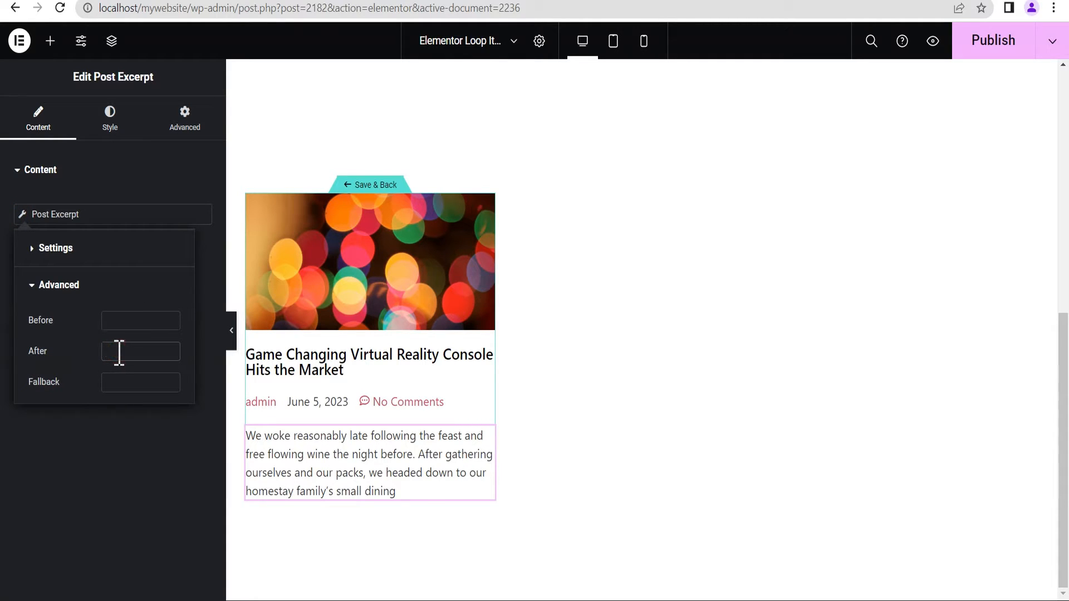
type("....")
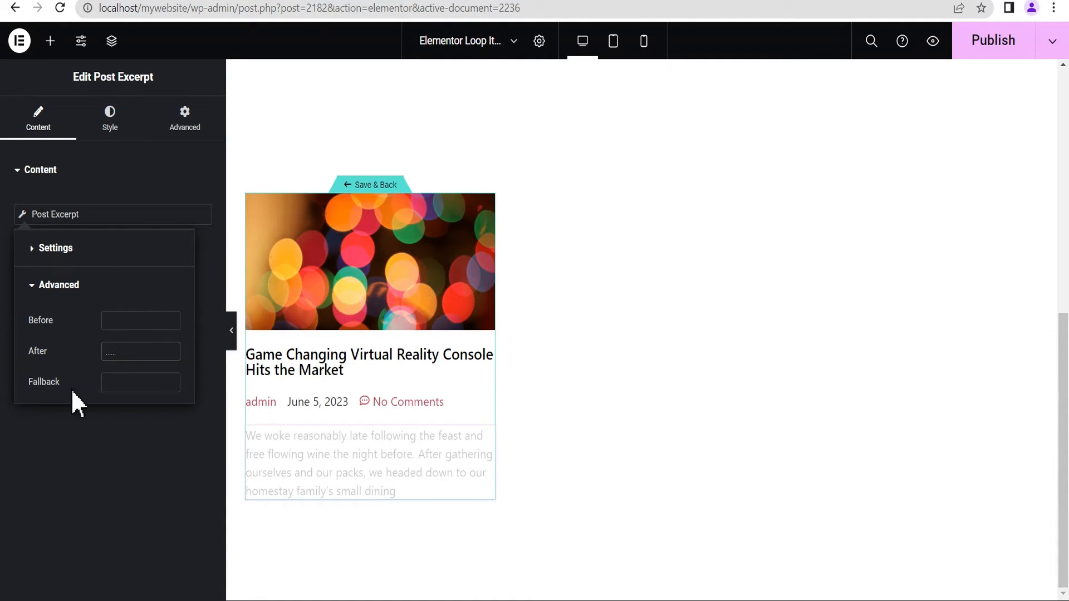
left_click(68, 463)
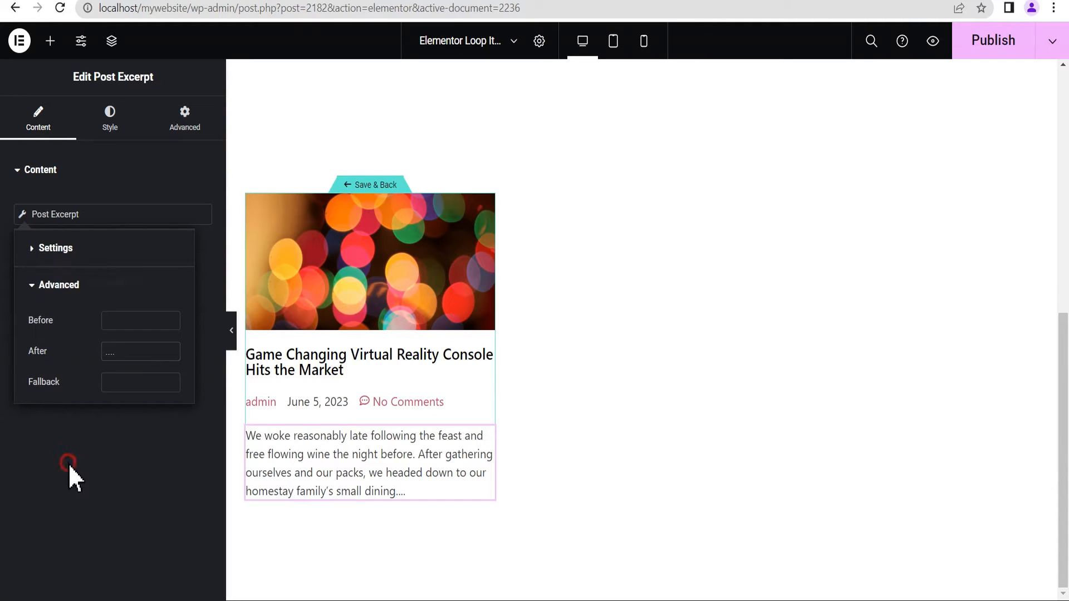
left_click(25, 217)
left_click(51, 248)
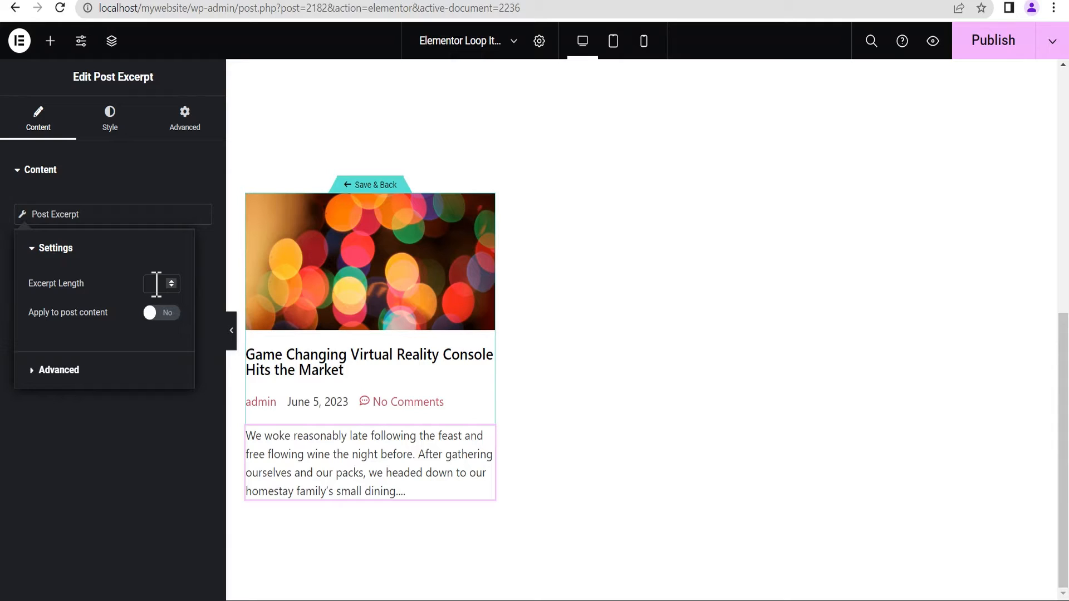
left_click(90, 410)
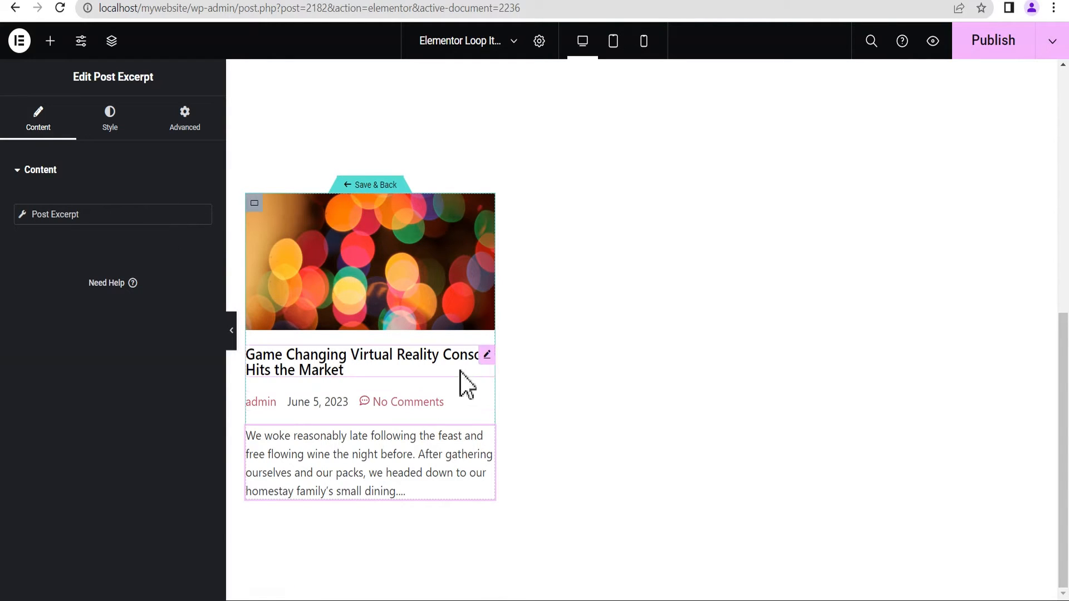
Check the link settings of the post title and featured image, and save the loop template to return to the page
left_click(488, 355)
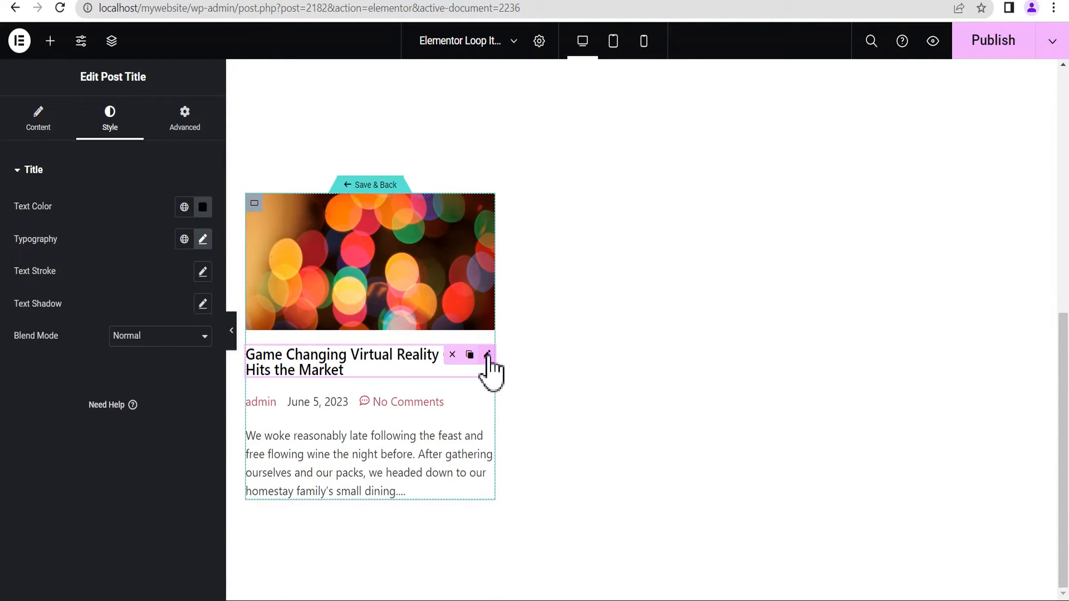
left_click(36, 127)
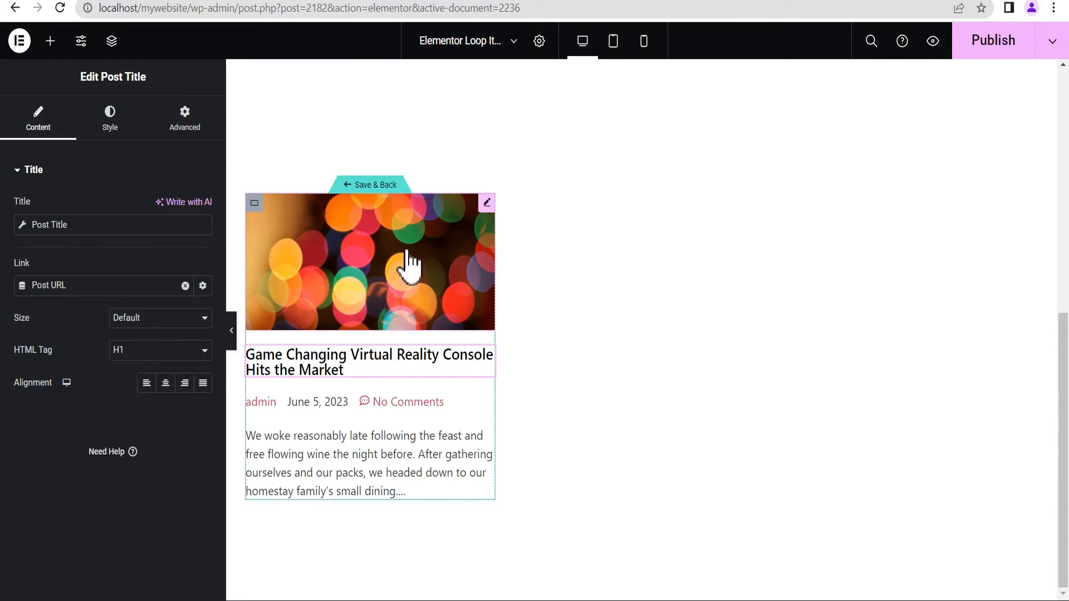
left_click(487, 202)
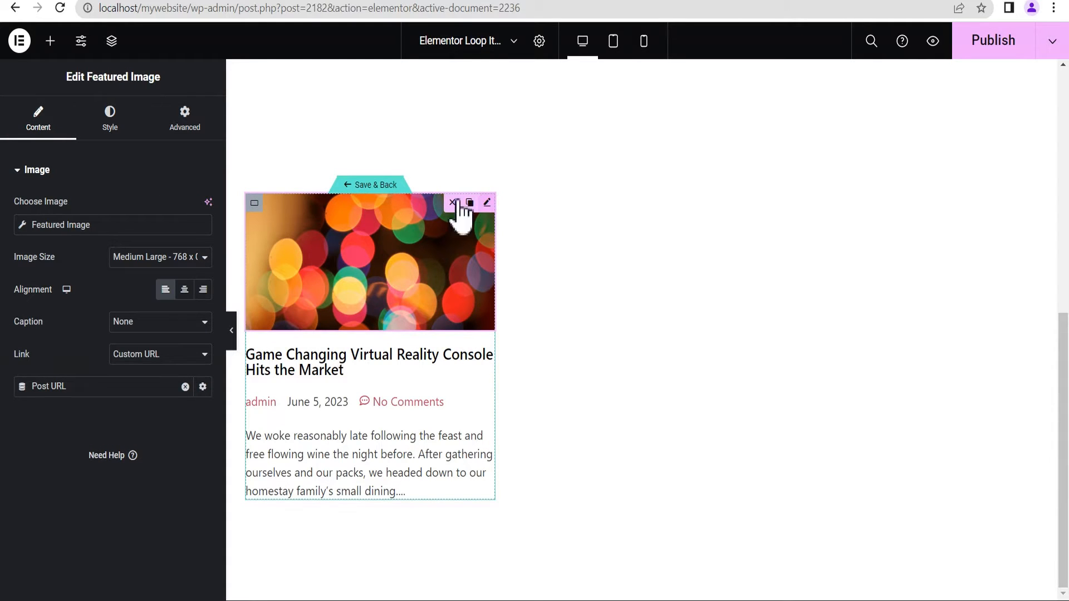
left_click(372, 186)
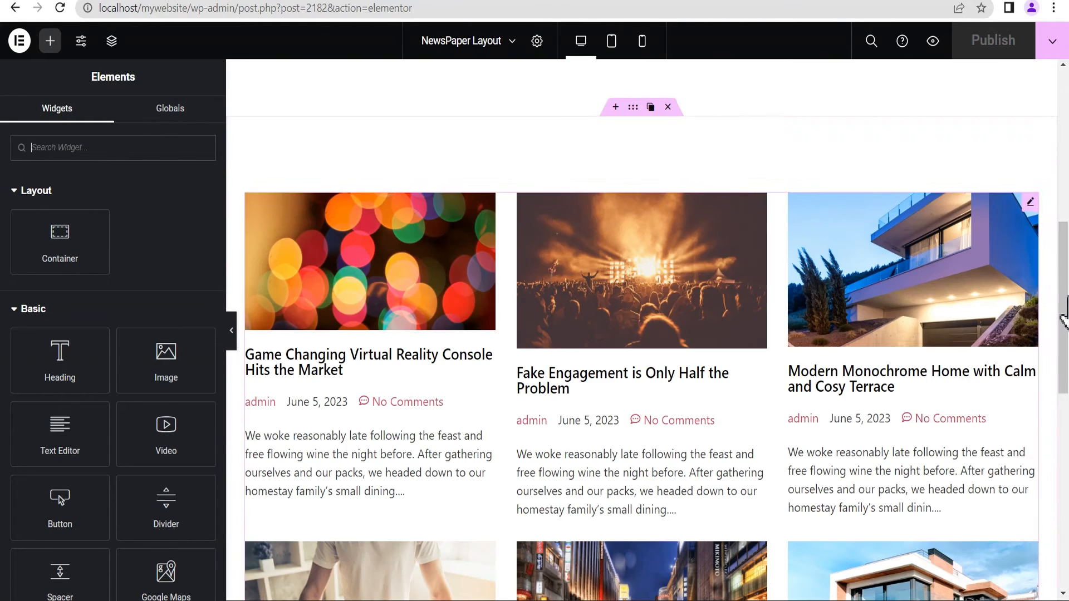
mouse_move(1064, 314)
left_mouse_down()
mouse_move(1066, 390)
mouse_move(1065, 314)
left_mouse_up()
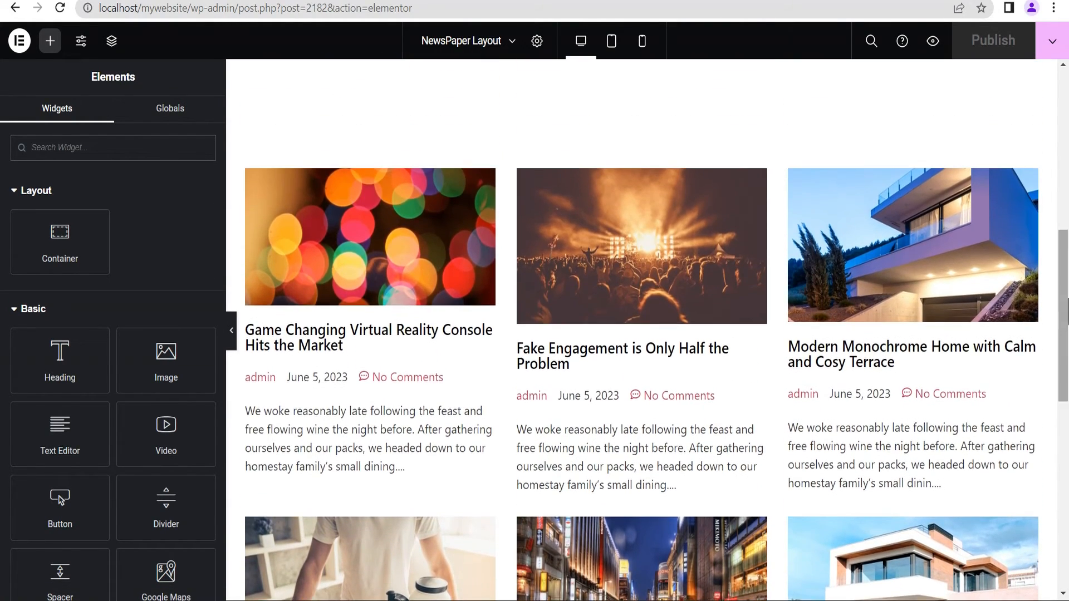
Set the gap between elements of the Cat Loop 1 container to 10 px and save the template
left_click(368, 178)
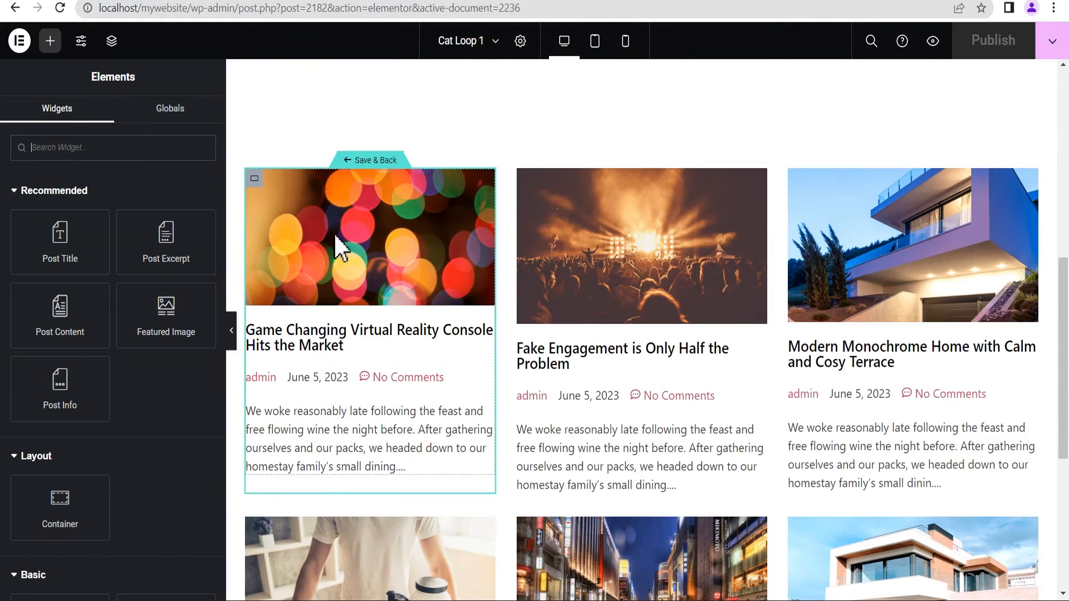
left_click(254, 179)
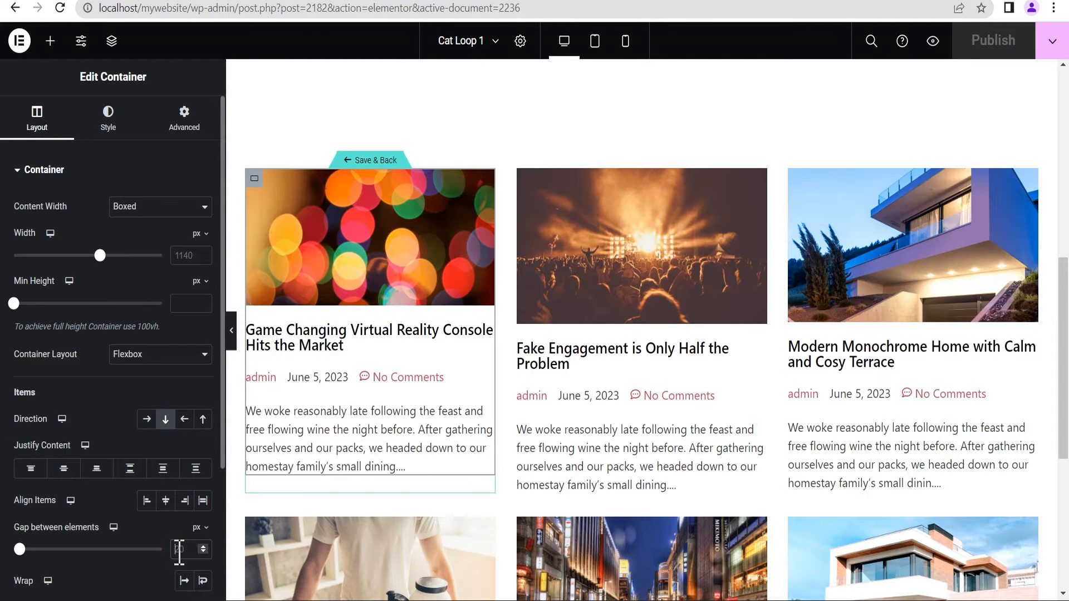
type("10")
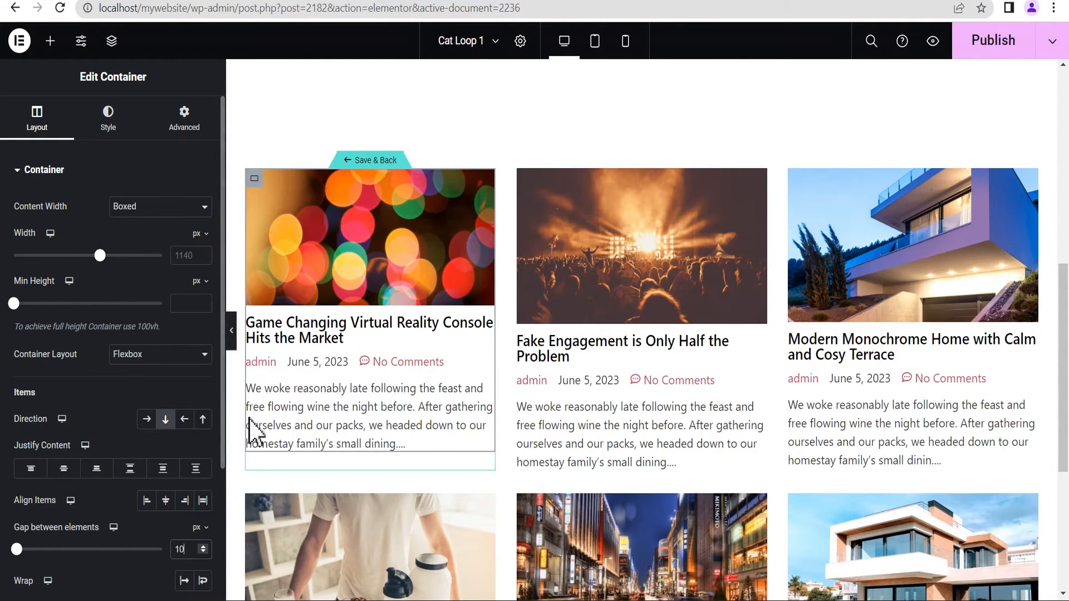
left_click(372, 161)
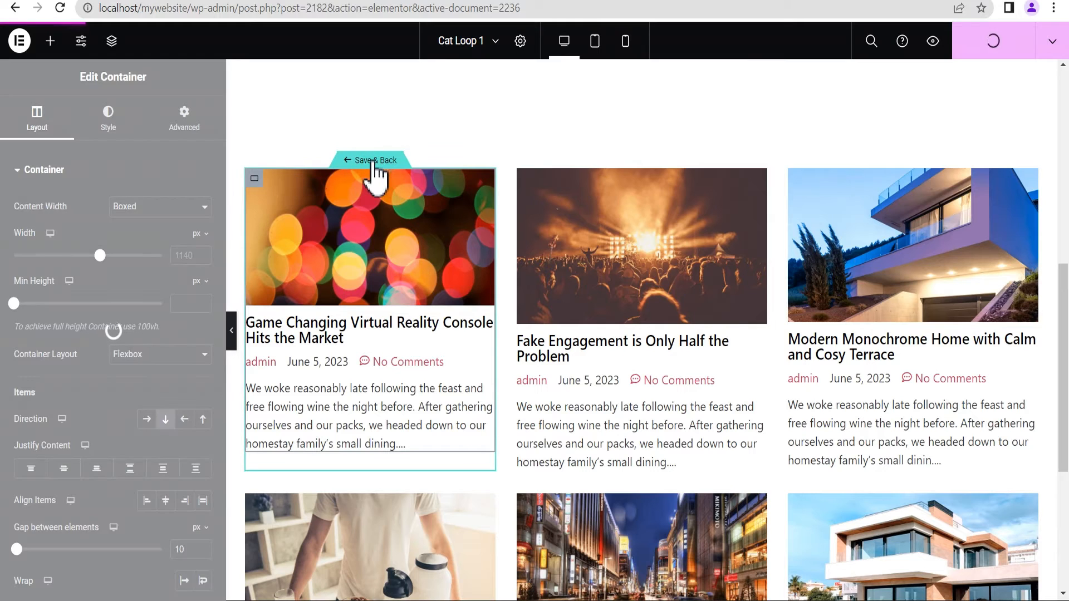
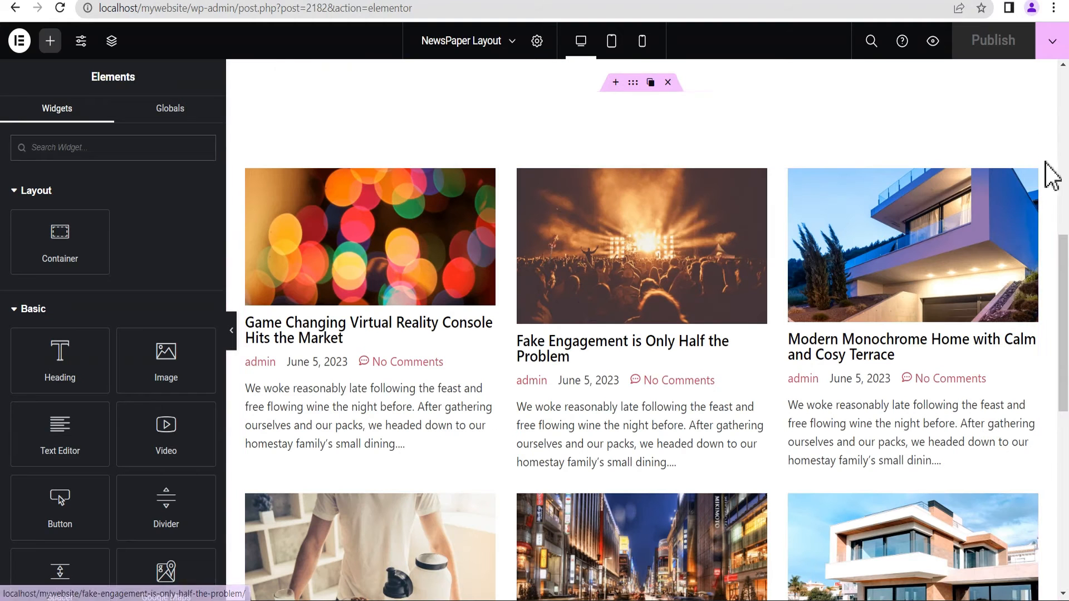
Set the Loop Grid to 1 column and 1 item per page
left_click(1031, 177)
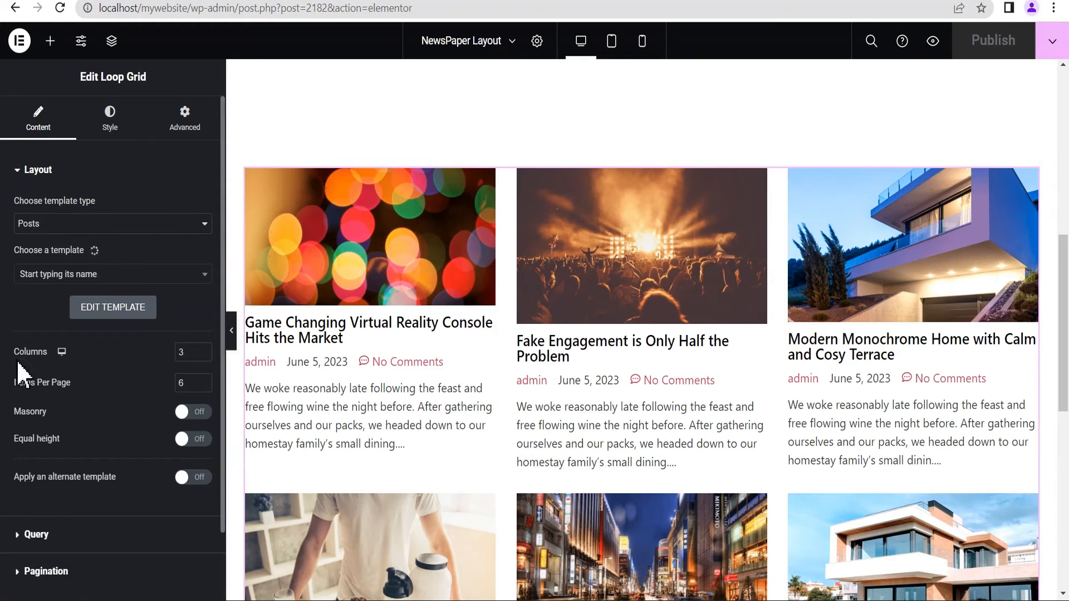
double_click(191, 352)
type("1")
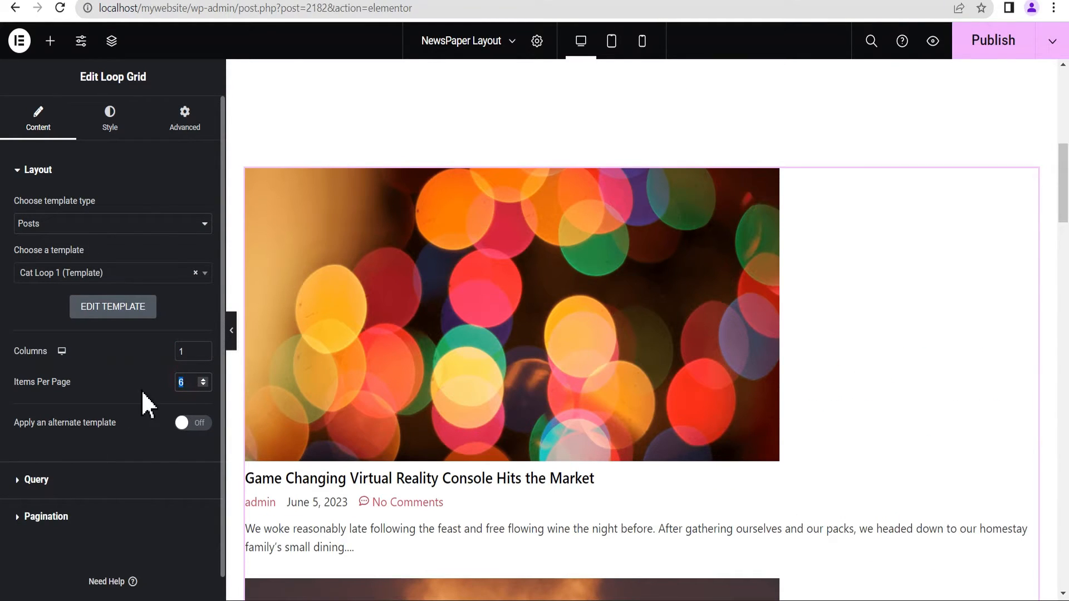
type("1")
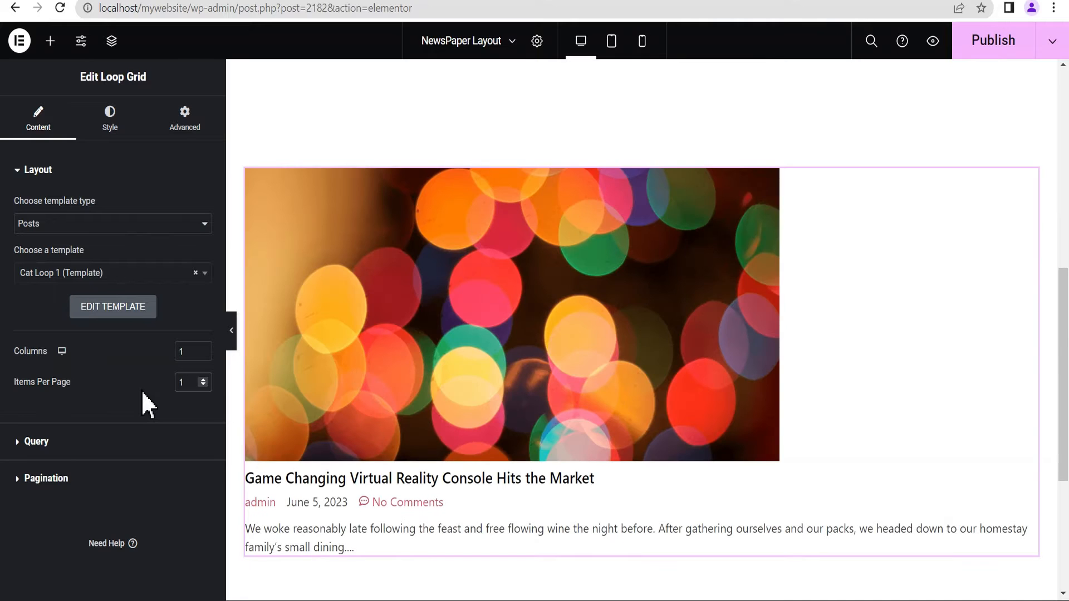
Add a new single-column Flexbox container below the Loop Grid section
left_click_drag(1063, 341, 1063, 443)
left_click(625, 471)
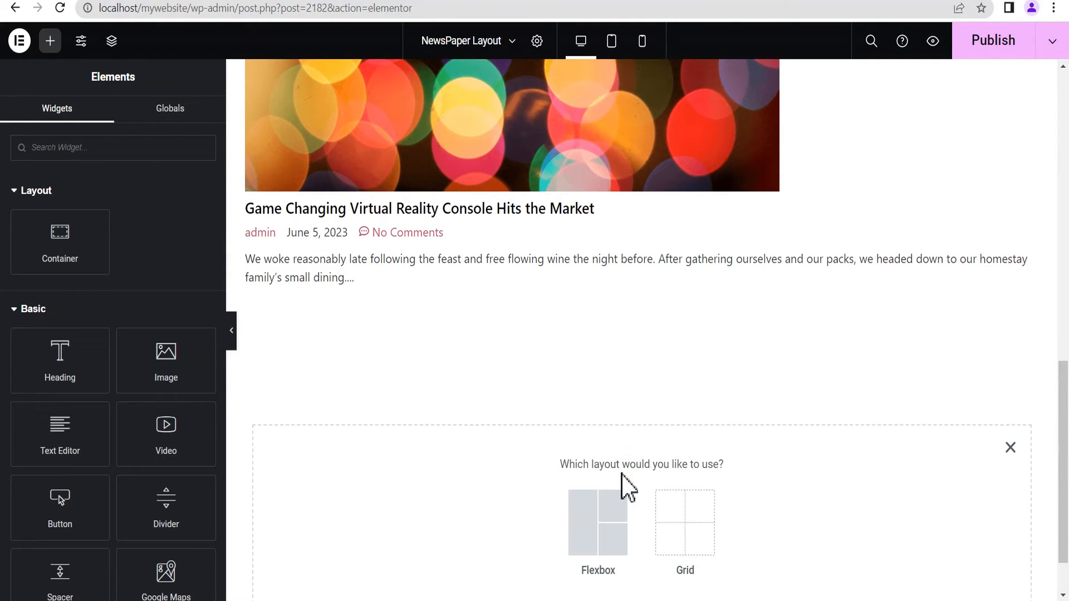
left_click(595, 535)
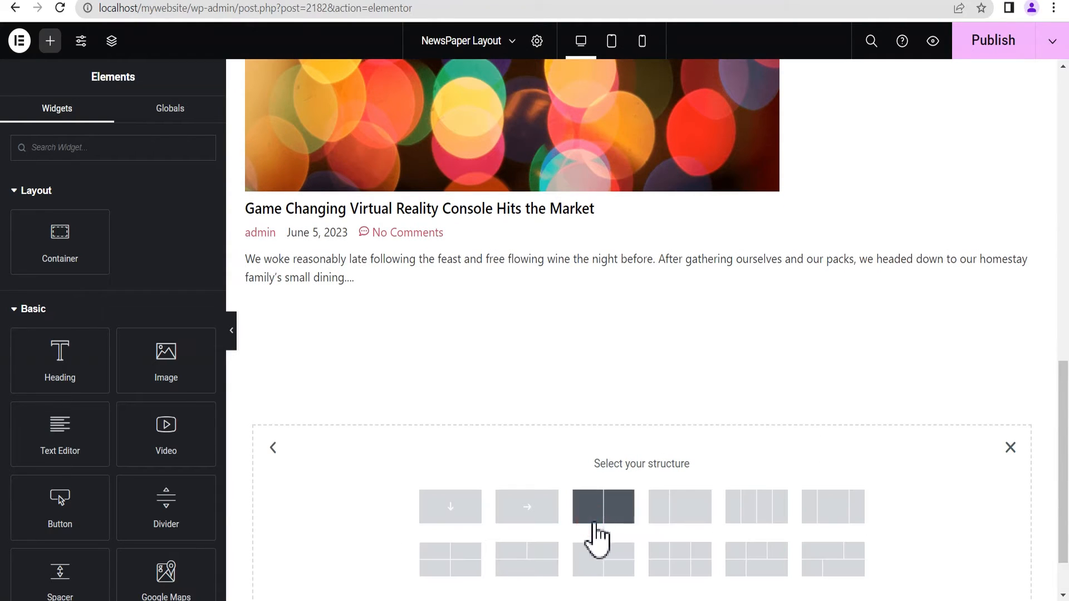
left_click(449, 518)
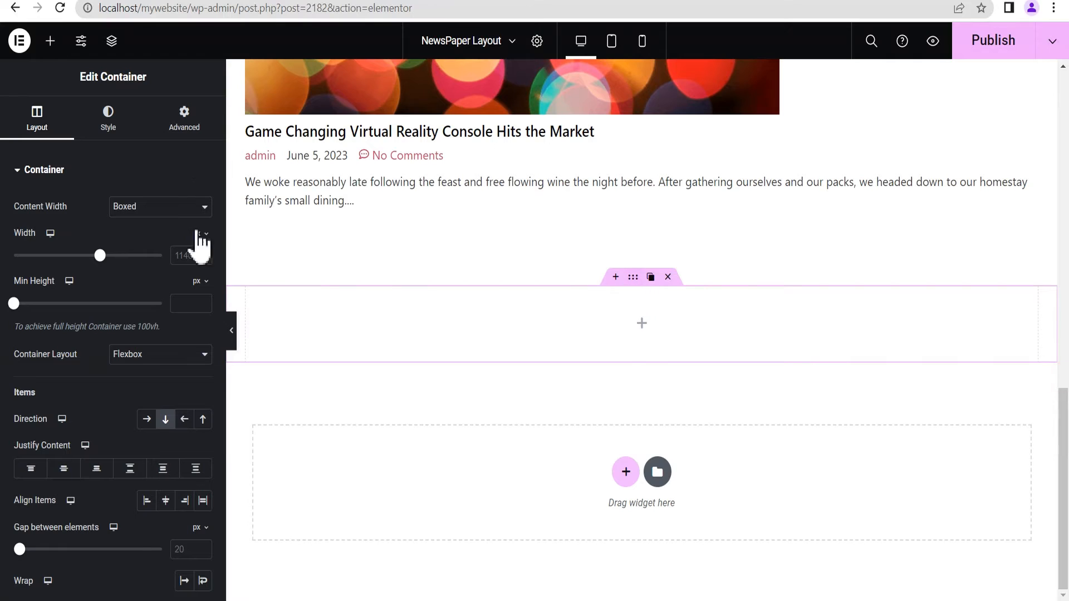
Set the new container's padding to 100 px at the top and bottom and 10 px on the left, reducing the right side too
left_click(154, 124)
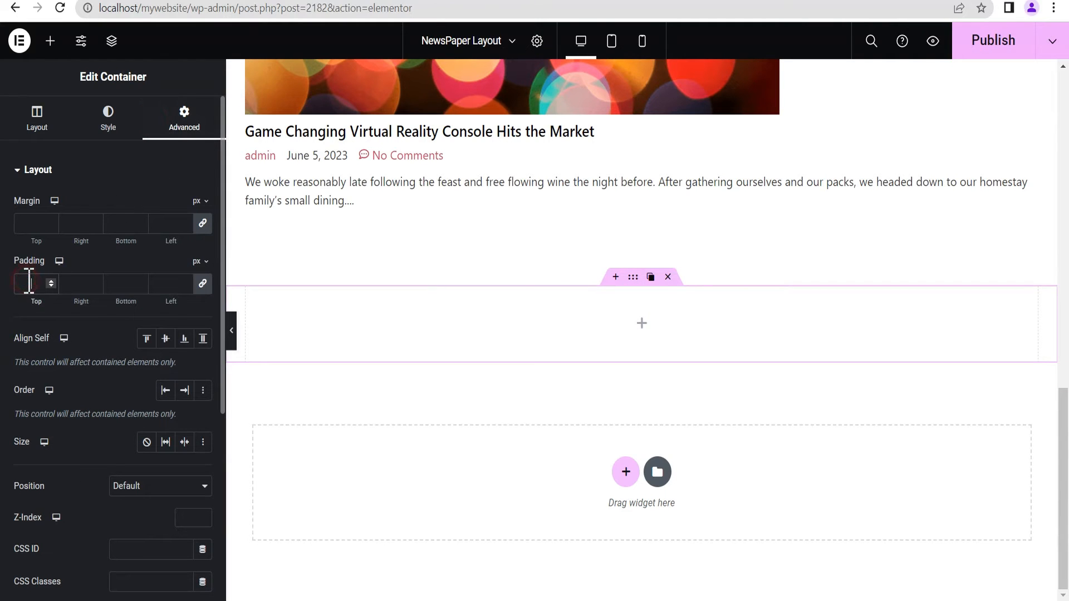
left_click(29, 284)
type("100")
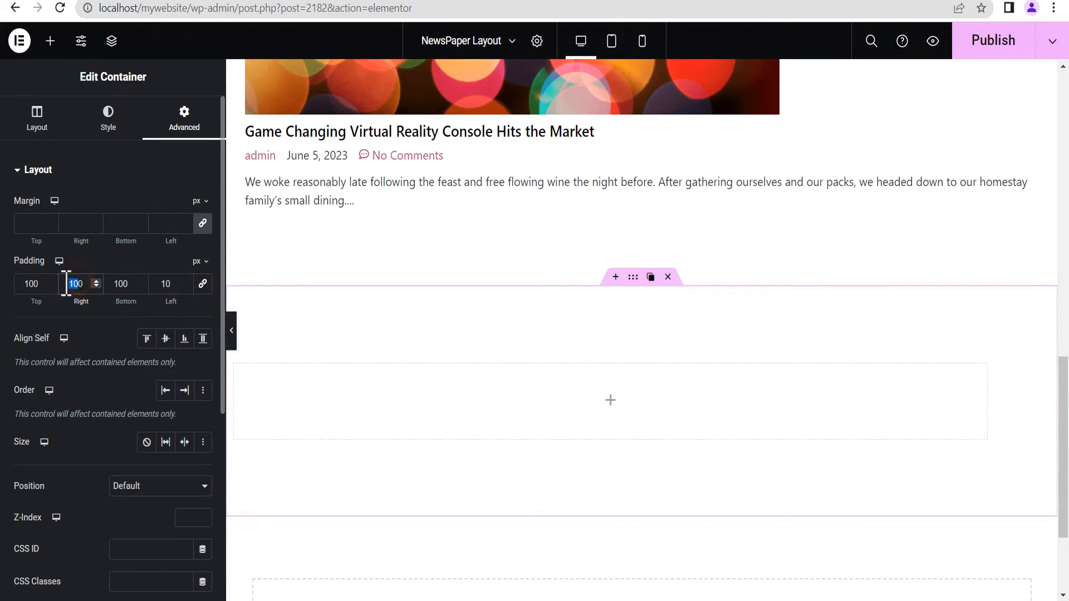
Add a Loop Grid widget inside the new container
left_click(641, 401)
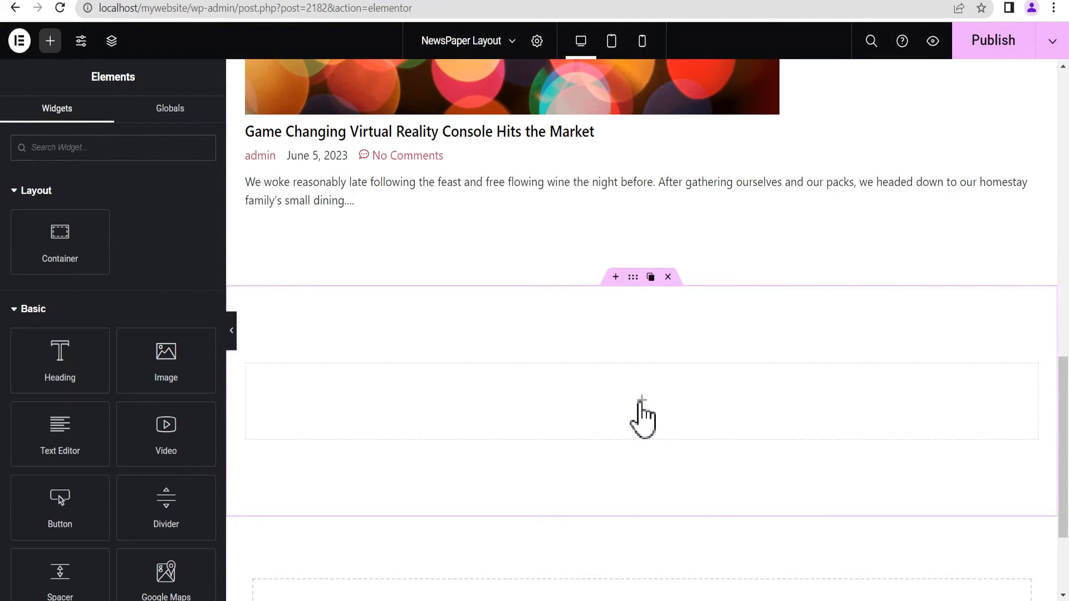
left_click(74, 151)
type("loop")
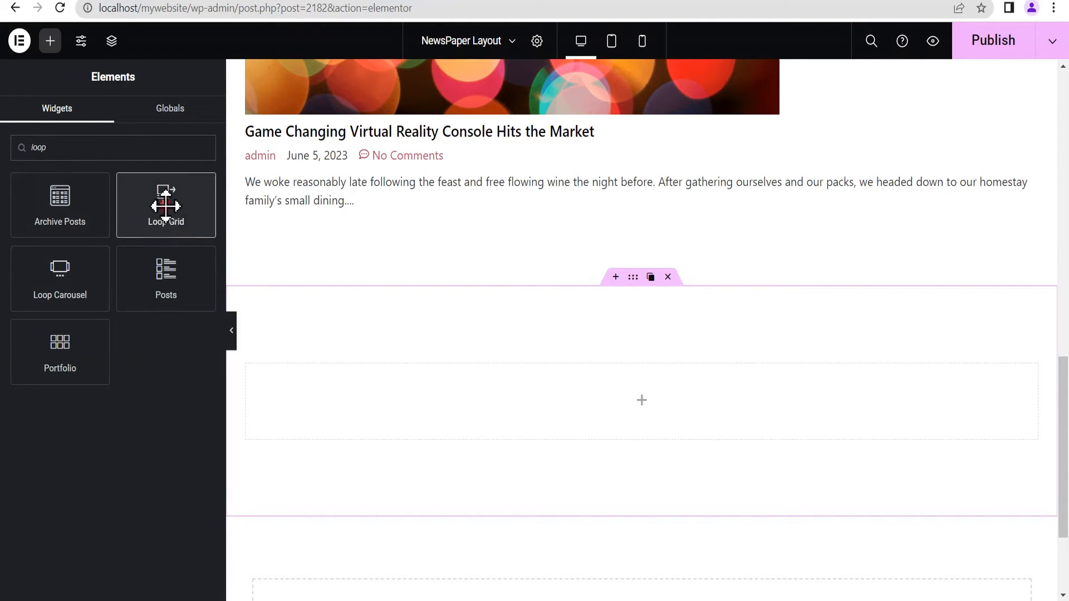
left_click_drag(165, 206, 639, 429)
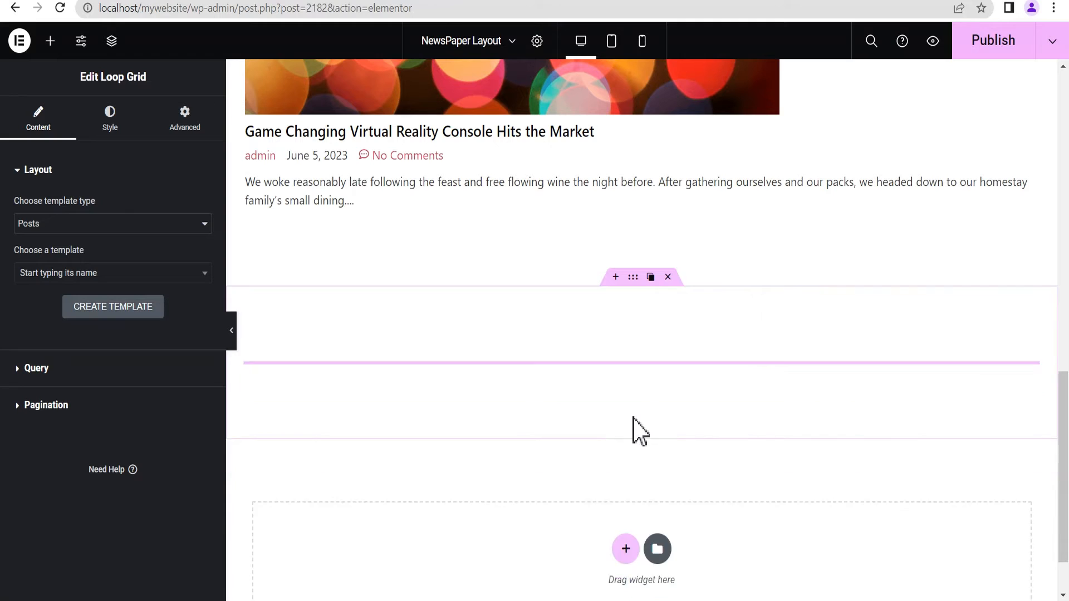
scroll(1064, 323, "down", 4)
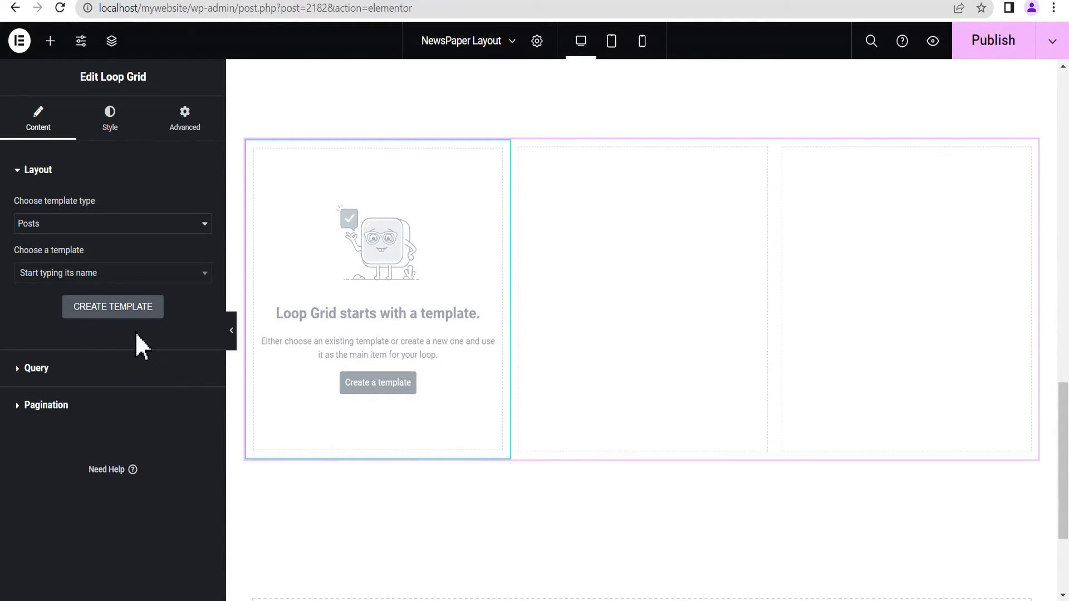
Create a new loop item template for the second Loop Grid, saving the page changes
left_click(375, 384)
left_click(633, 350)
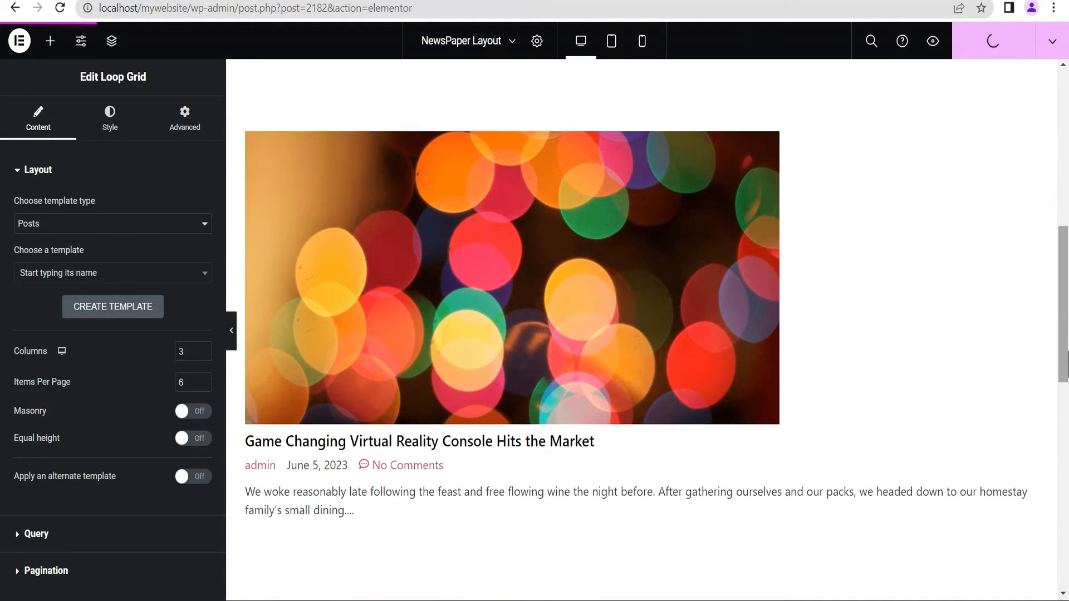
left_click_drag(1064, 278, 1068, 434)
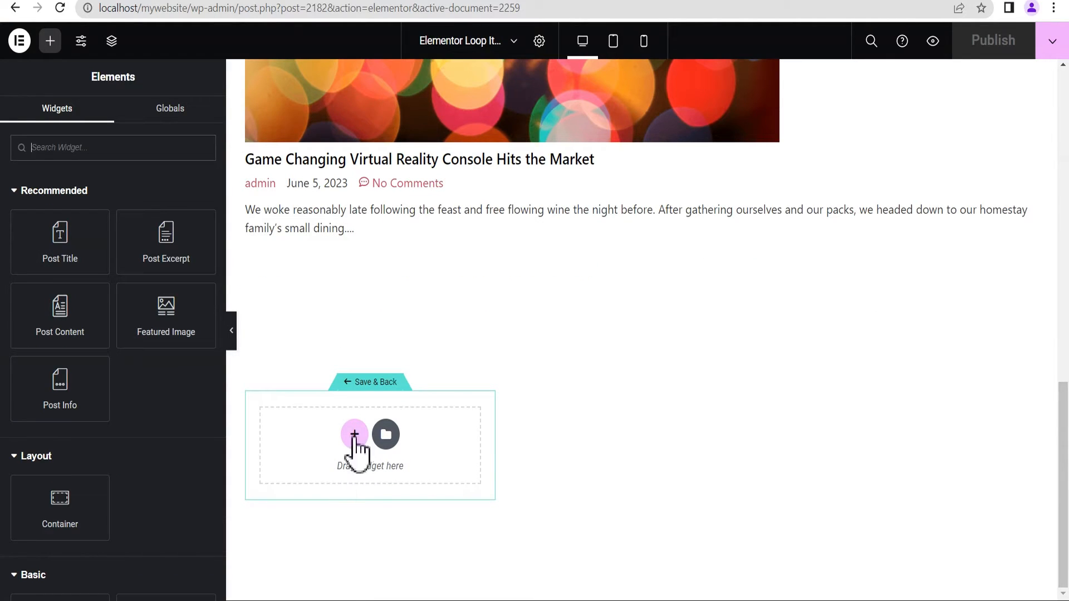
Rename the new loop item template as "Cat Loop 2"
left_click(538, 41)
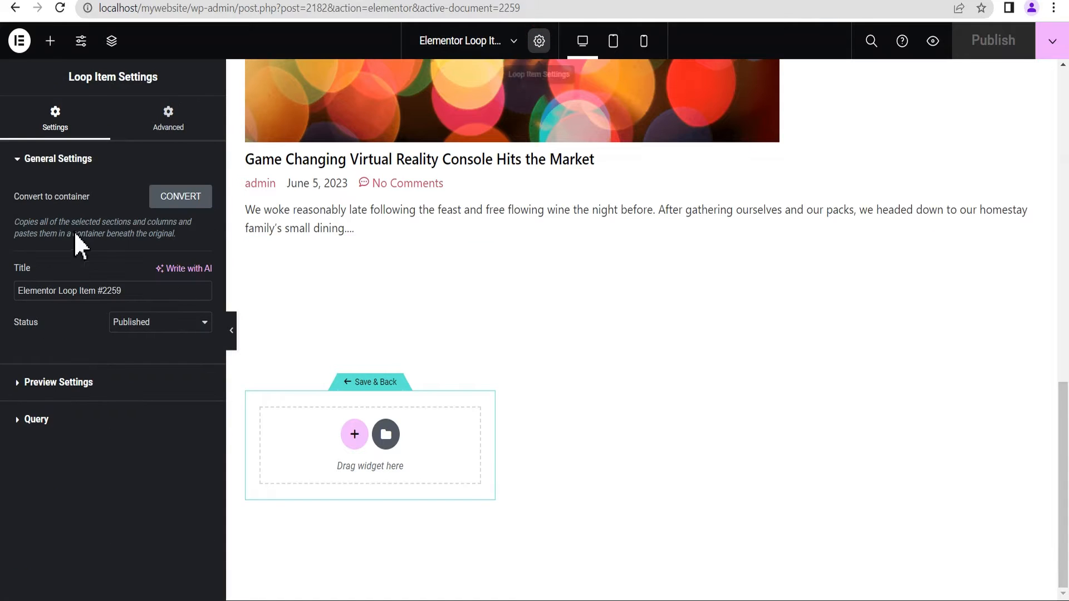
left_click_drag(131, 289, 3, 279)
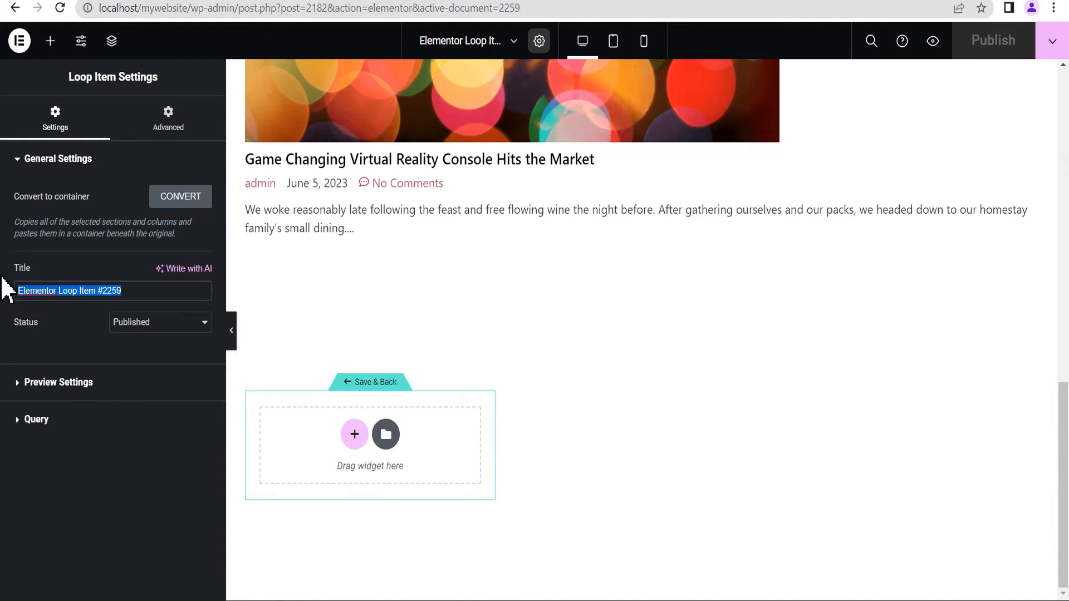
type("Cat Loop 2")
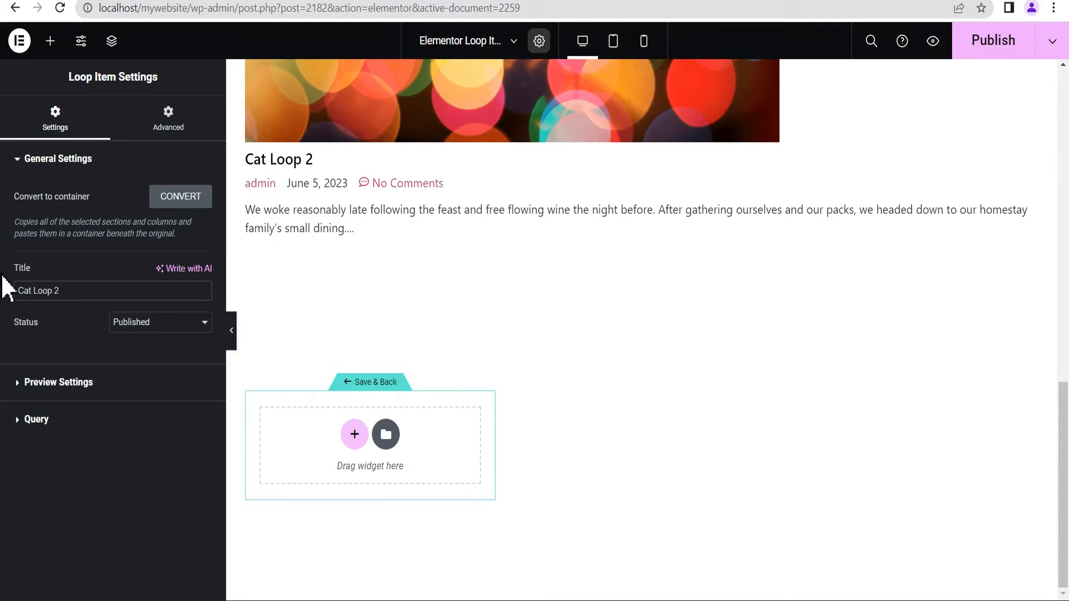
left_click(59, 335)
Add a single-column Flexbox container to the Cat Loop 2 loop item
left_click(355, 434)
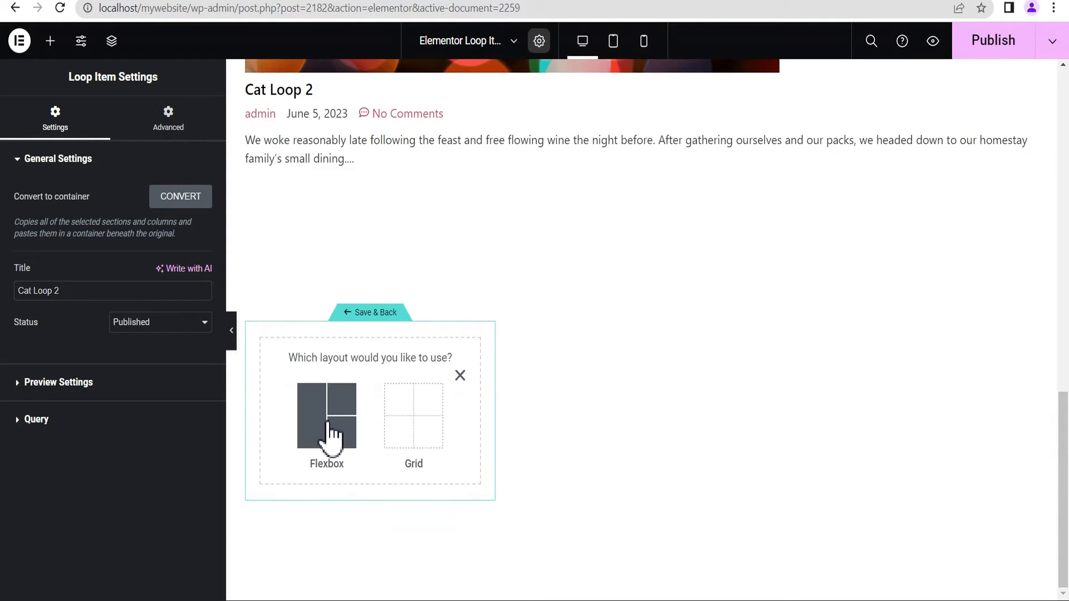
left_click(329, 434)
left_click(292, 336)
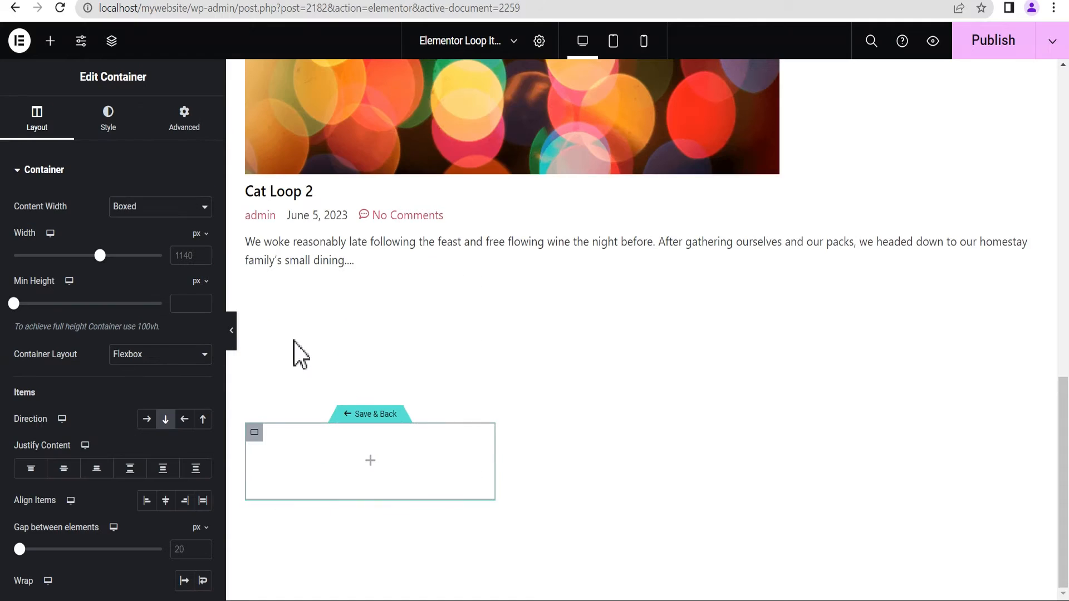
Add a Testimonial widget inside the loop item's container and clear its placeholder content text
left_click(370, 460)
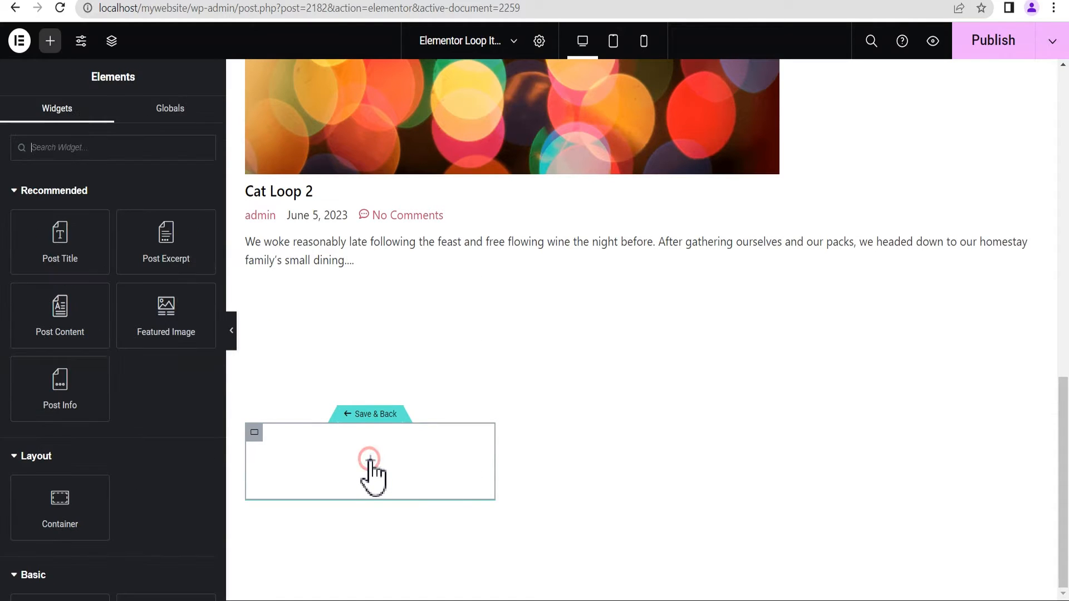
left_click(82, 149)
type("test")
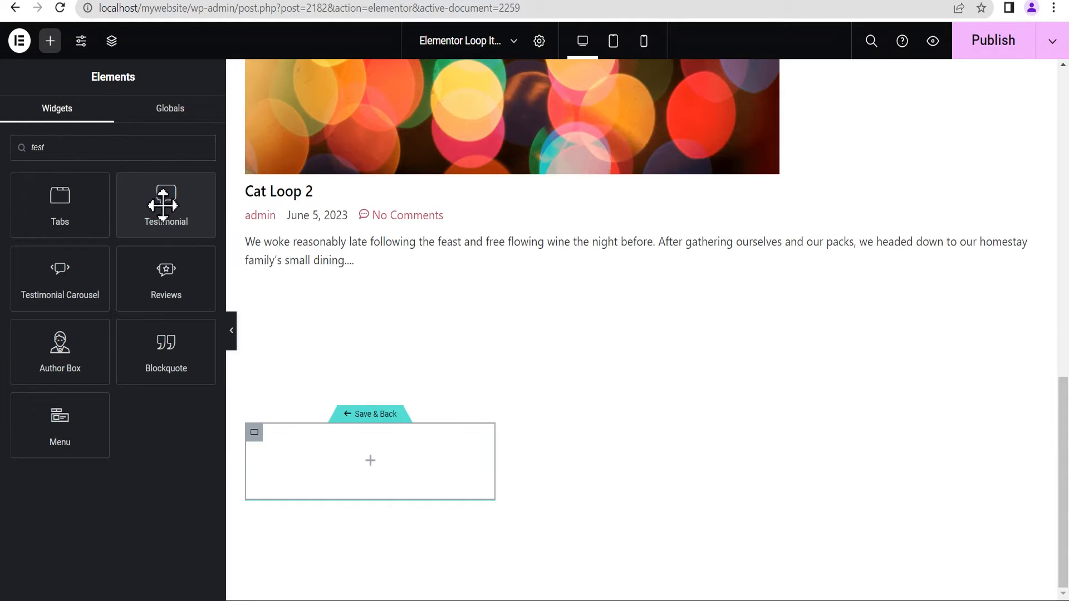
left_click_drag(161, 205, 356, 489)
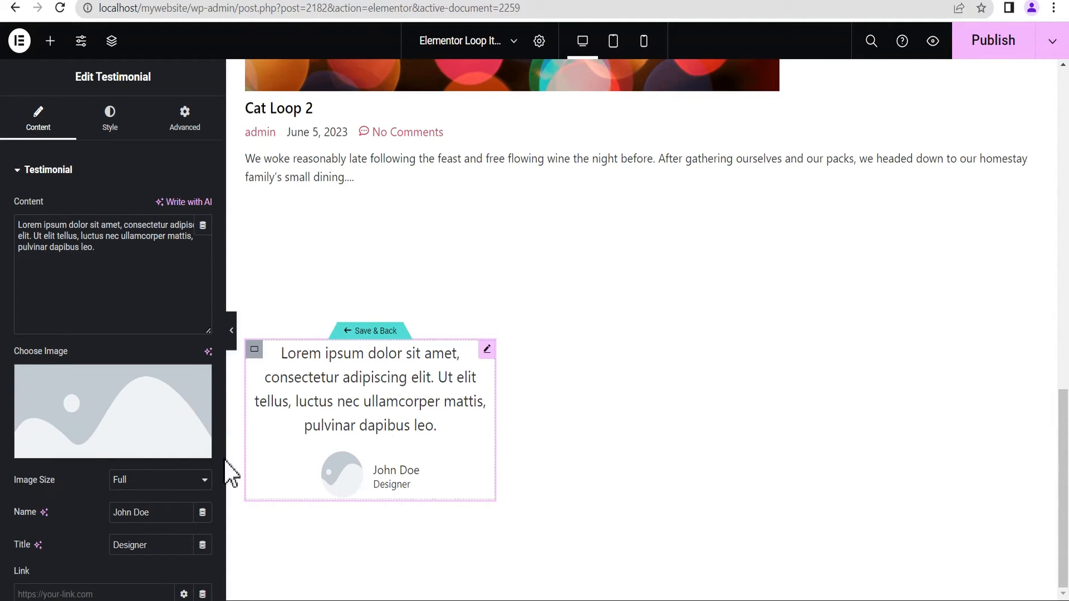
left_click_drag(77, 241, 5, 202)
key("BackSpace")
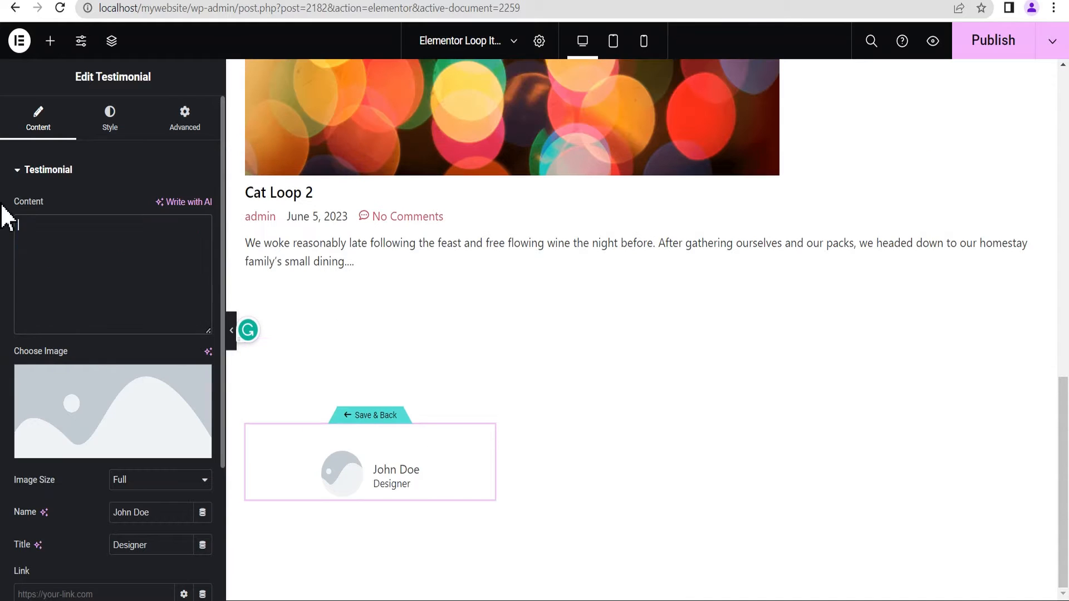
Link the testimonial's image to the post's Featured Image and its name to the Post Title dynamic tag
mouse_move(158, 440)
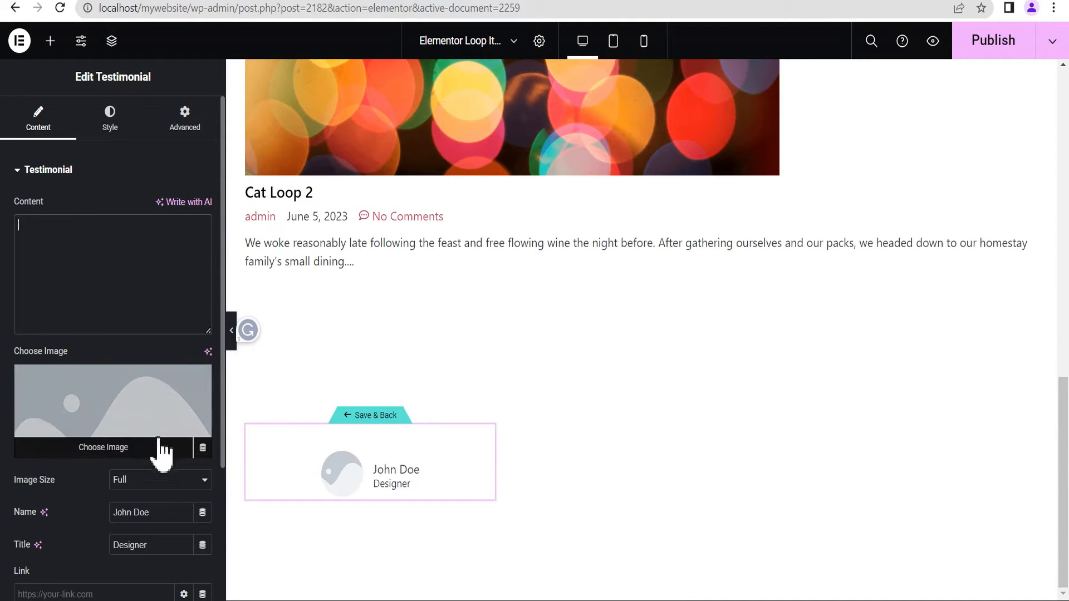
left_click(202, 449)
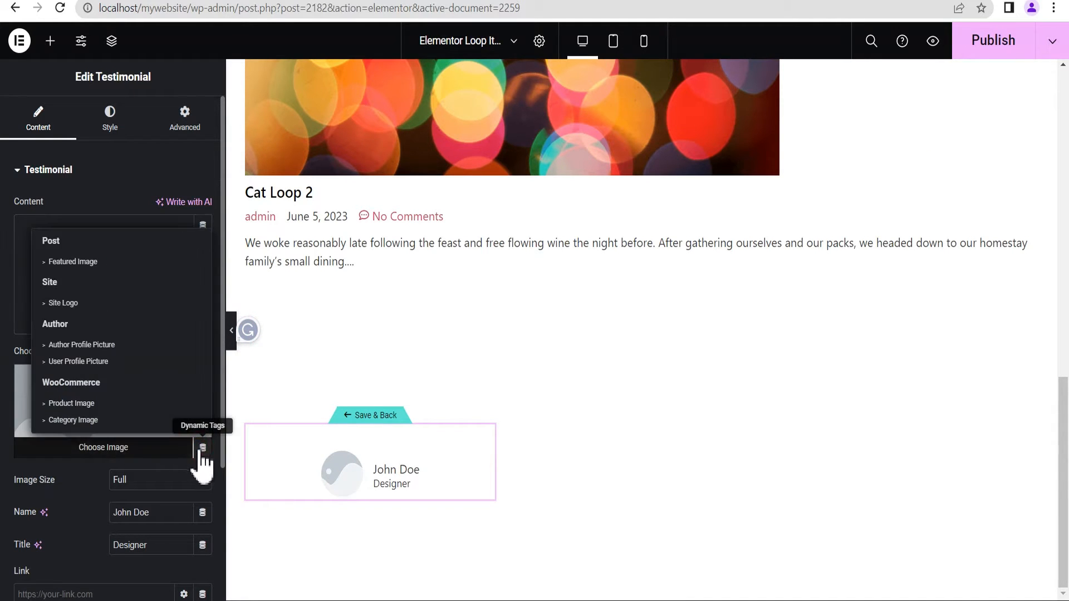
left_click(73, 262)
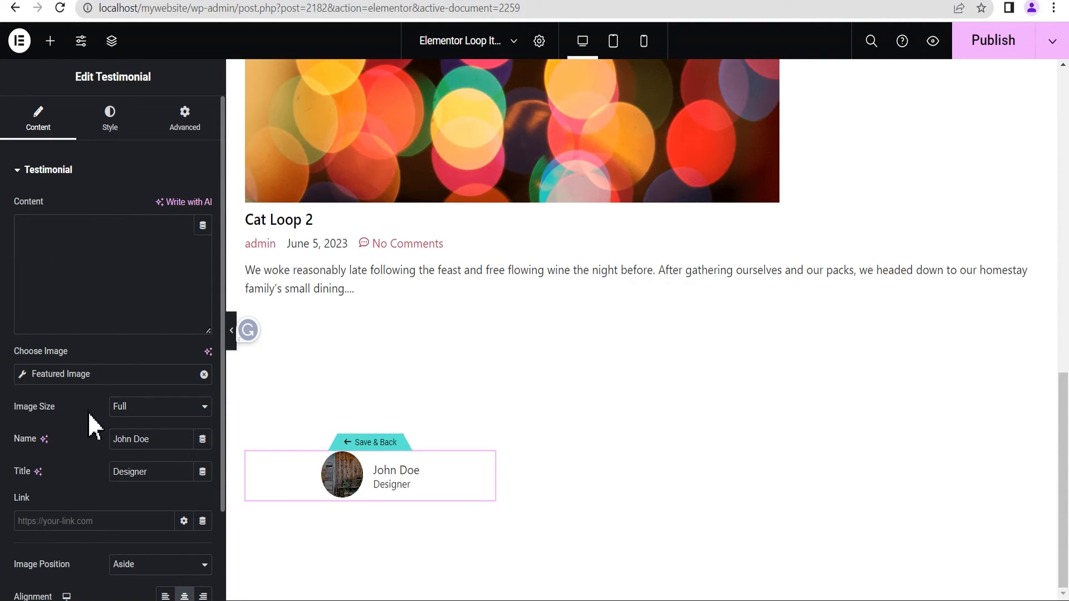
left_click(203, 440)
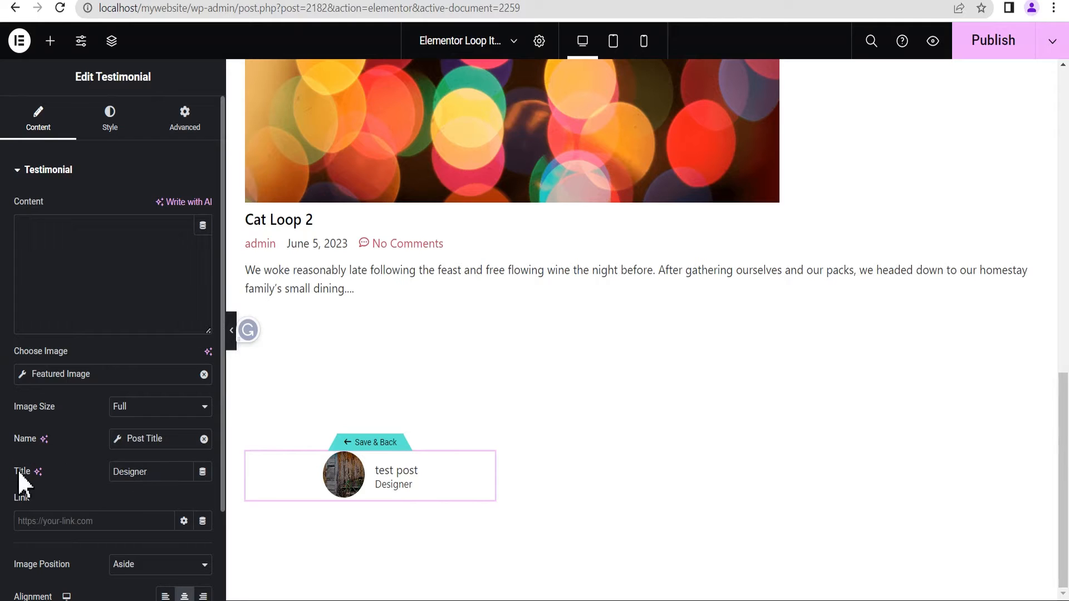
Link the testimonial's title to the Post Date dynamic tag and its link to the Post URL
left_click(202, 471)
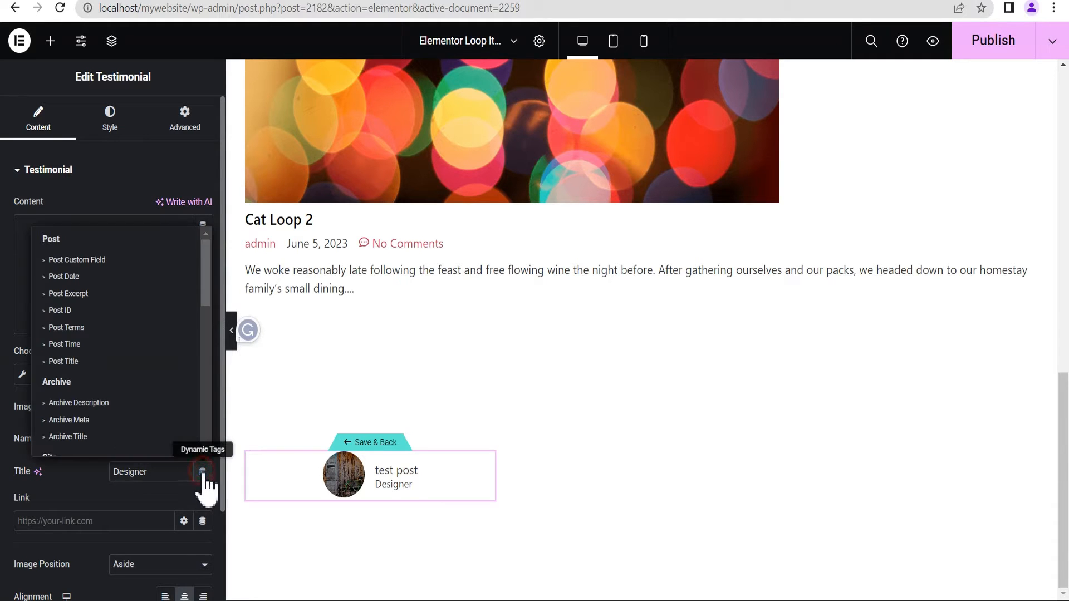
left_click(71, 277)
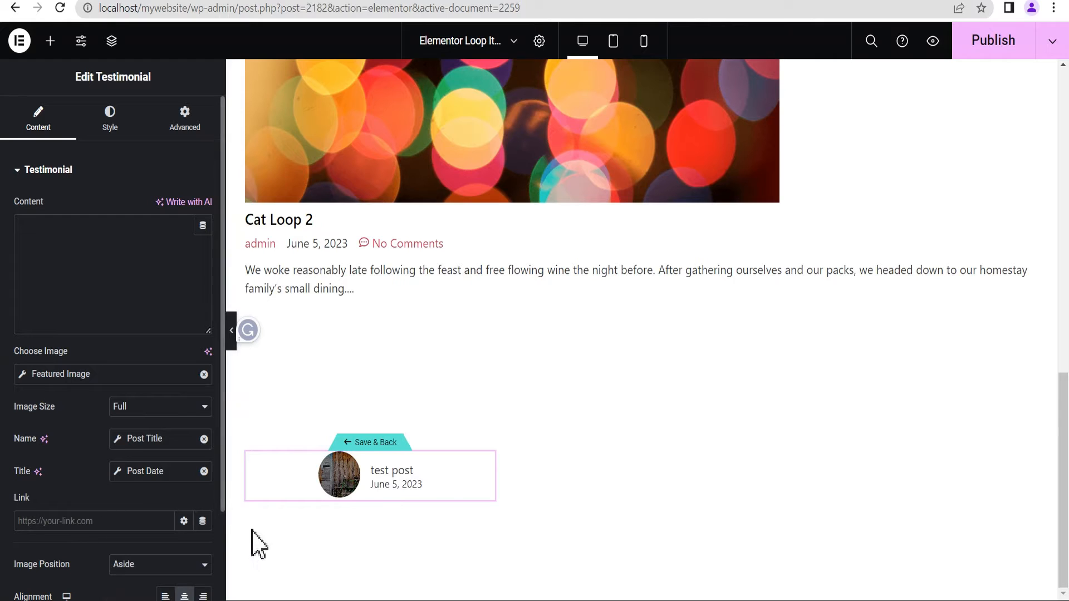
left_click(202, 521)
left_click(68, 329)
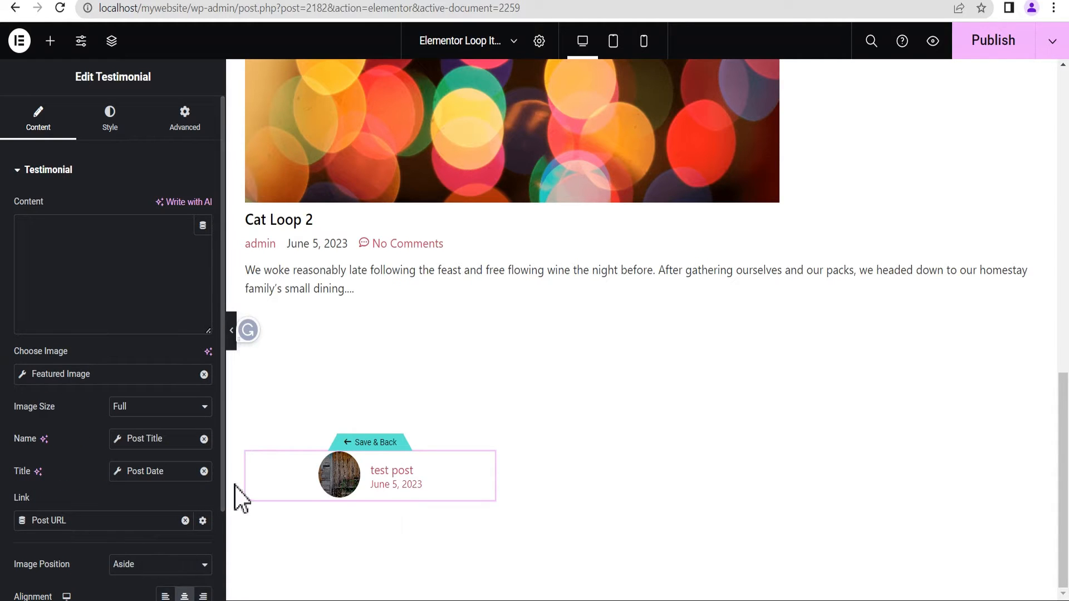
Align the testimonial's image and text to the left
scroll(225, 503, "down", 2)
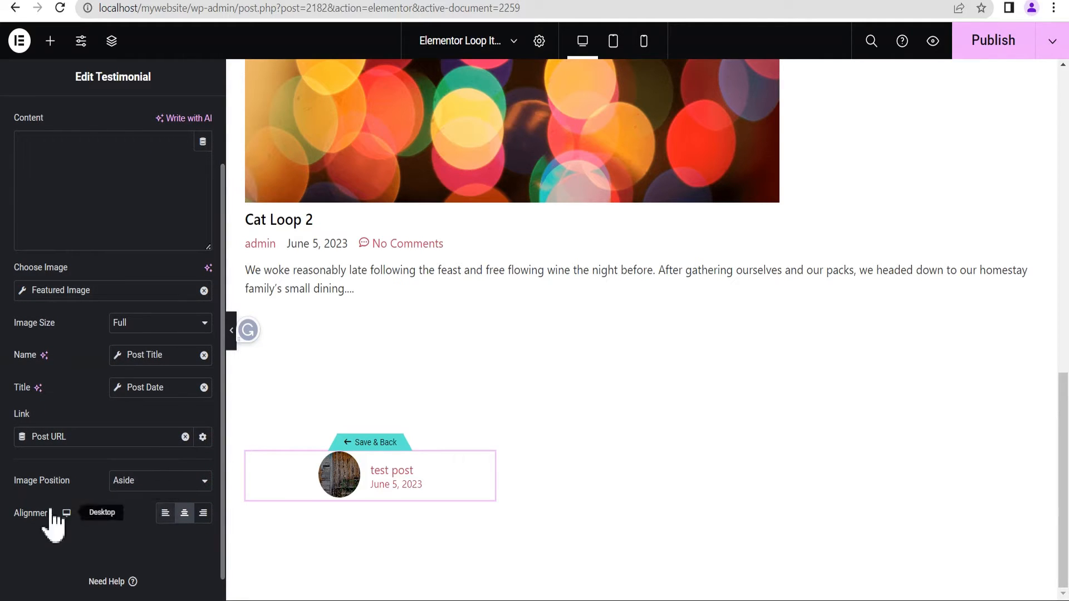
left_click(165, 512)
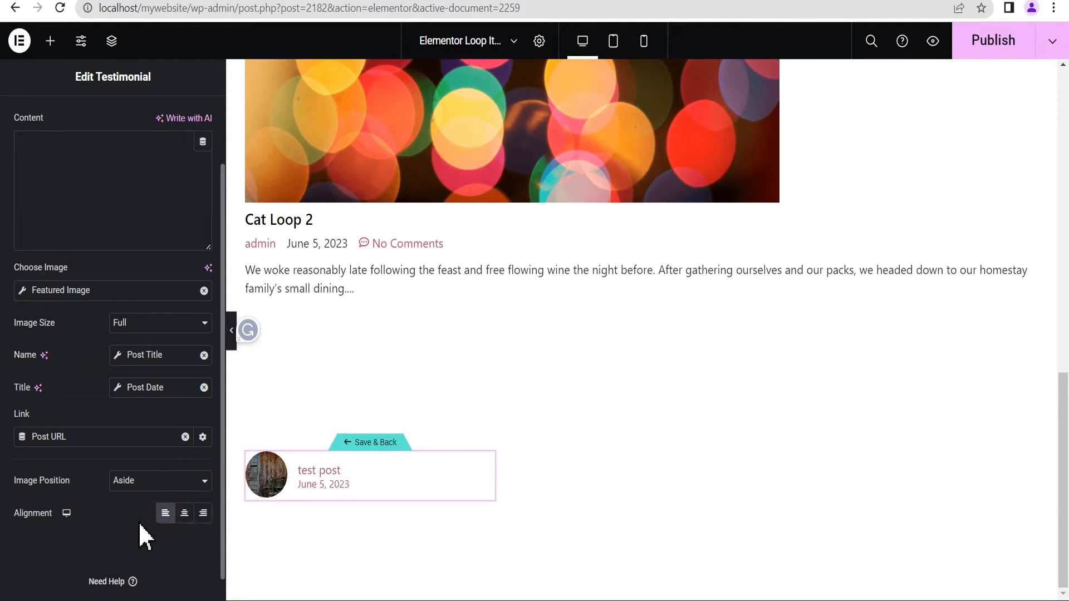
scroll(226, 382, "up", 3)
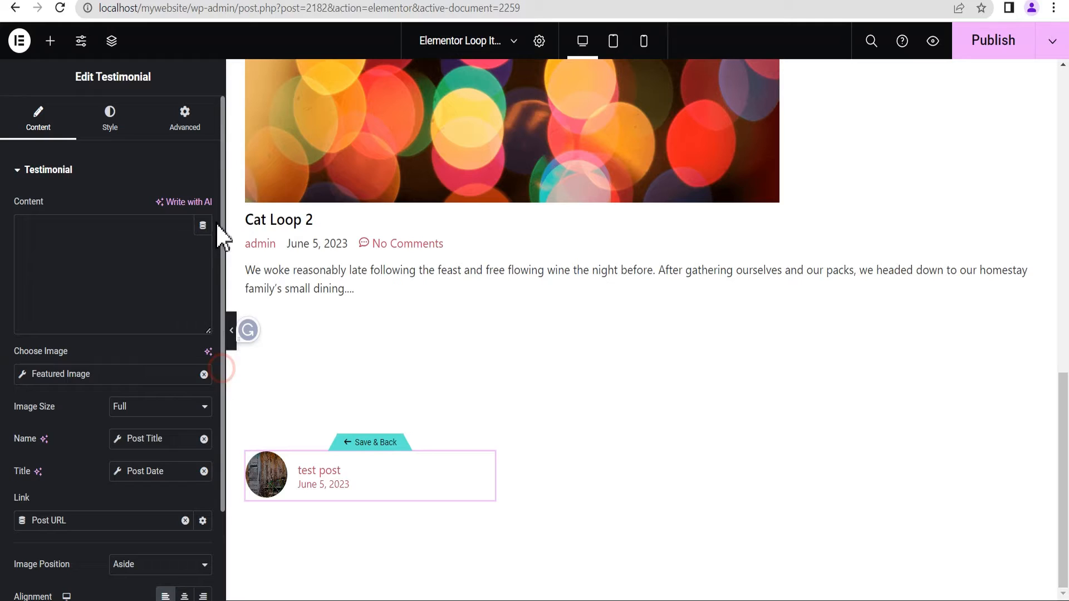
Set the testimonial image's size to 70 px and its border radius to 0 on all corners
left_click(109, 124)
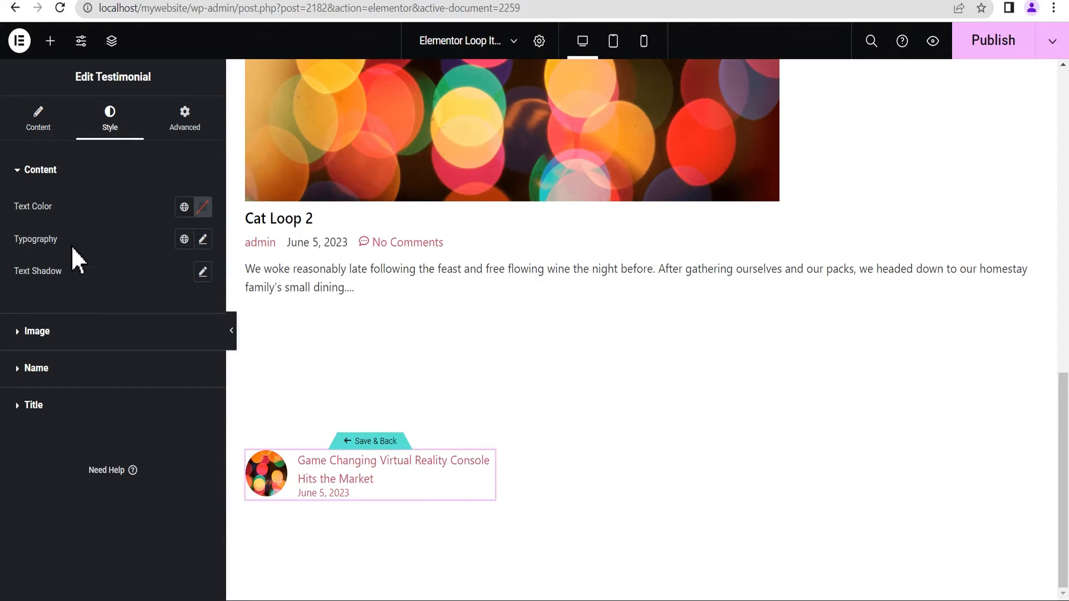
left_click(47, 341)
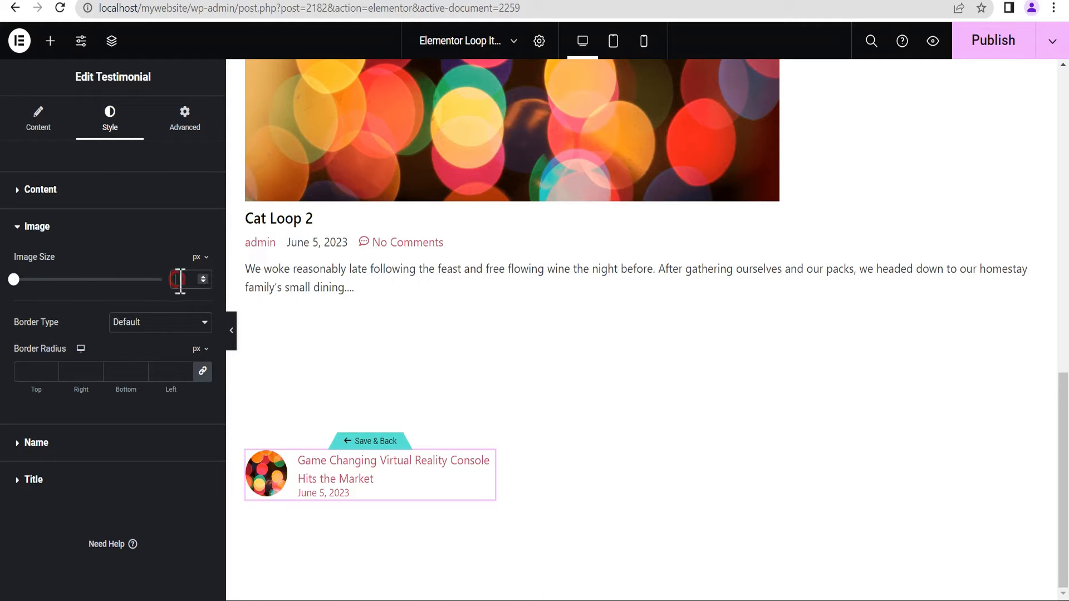
type("70")
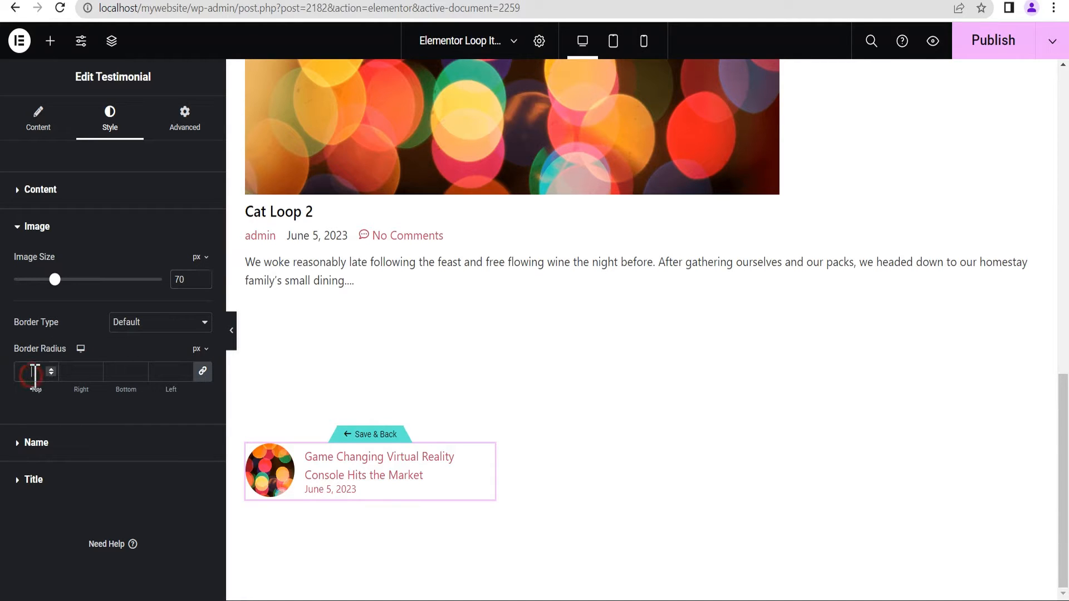
type("0")
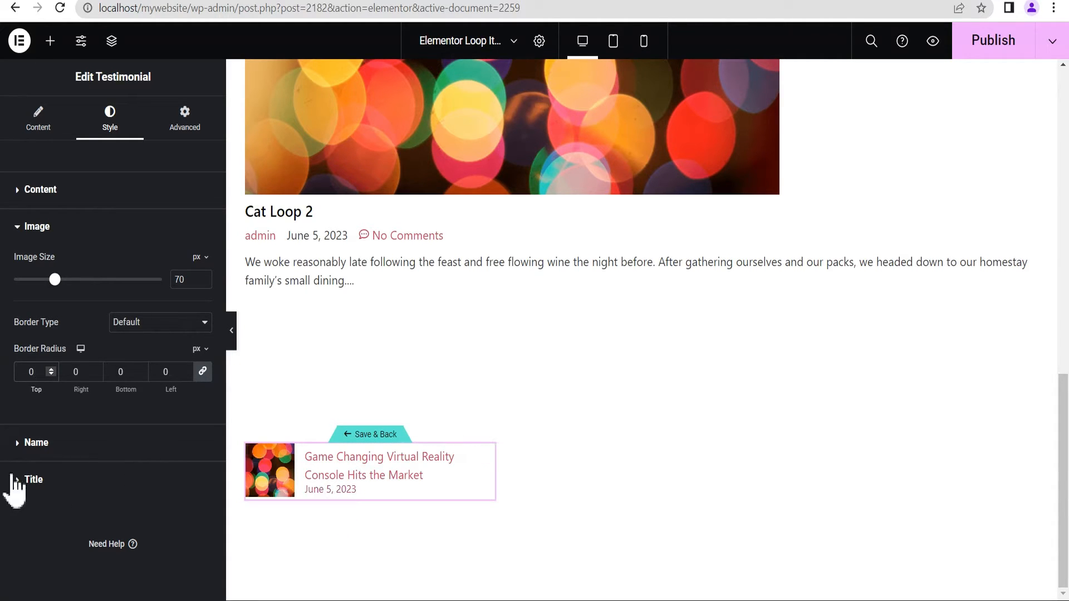
Change the text color of the testimonial's title, which holds the post date, to near-black #0B0606
left_click(35, 479)
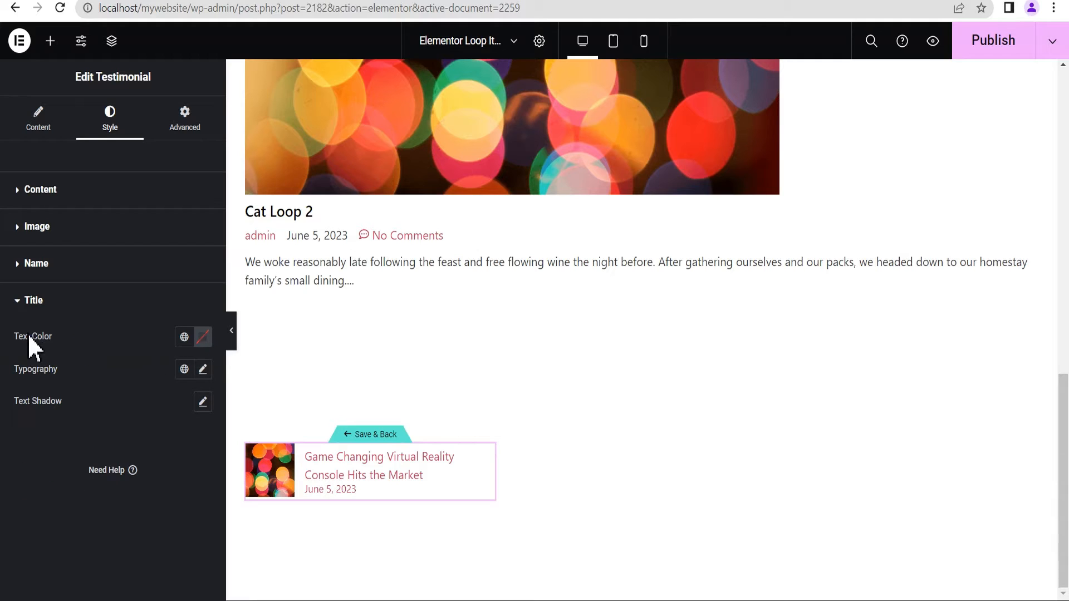
left_click(202, 336)
left_click(196, 510)
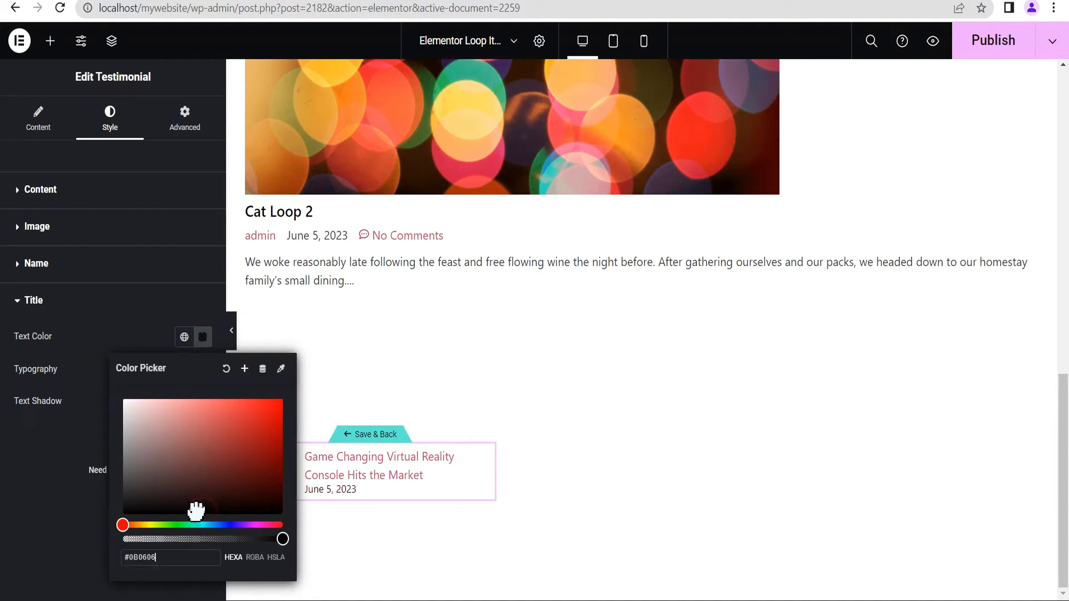
left_click(69, 338)
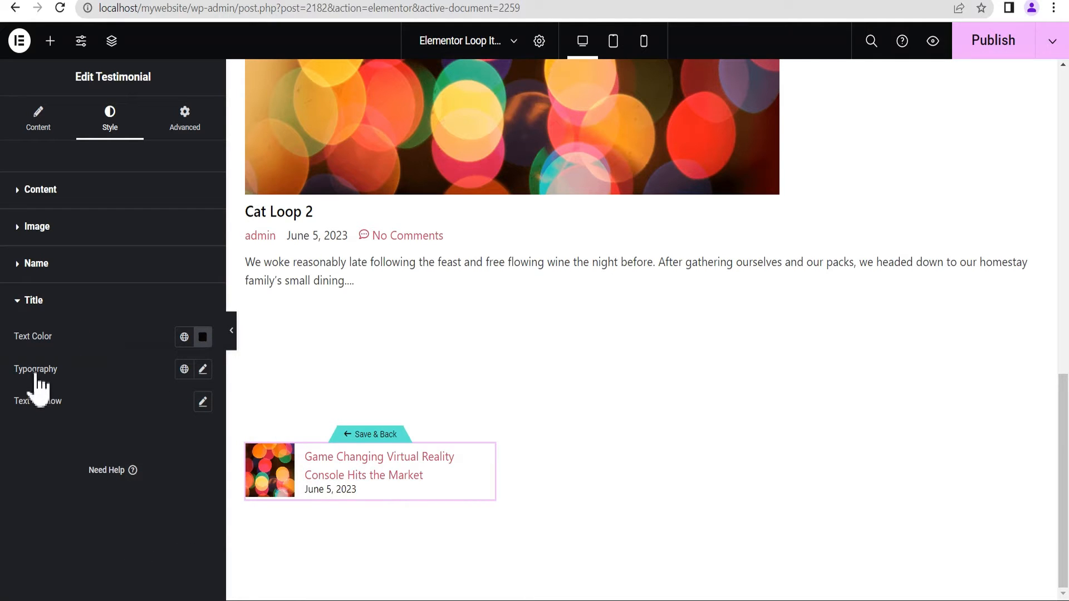
Set the line height of the testimonial title's typography to 25 px
left_click(203, 369)
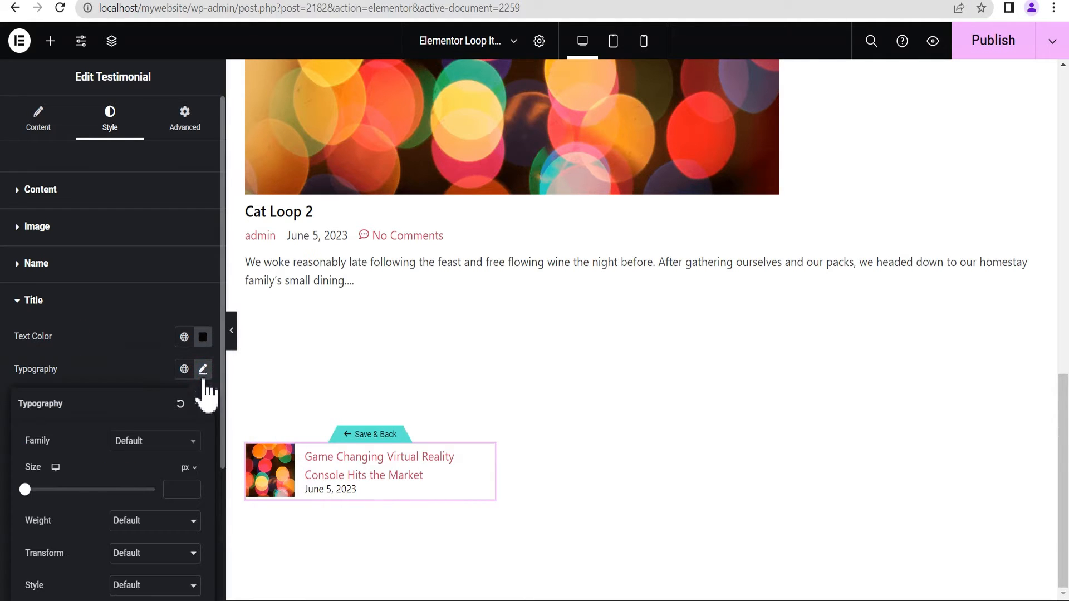
scroll(142, 472, "down", 3)
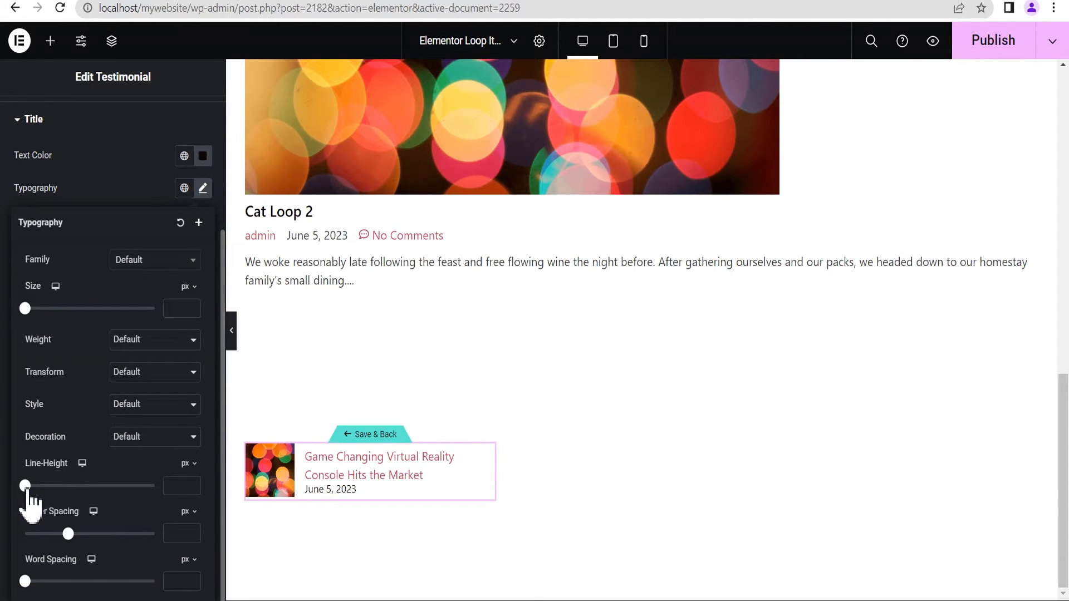
left_click_drag(26, 486, 60, 496)
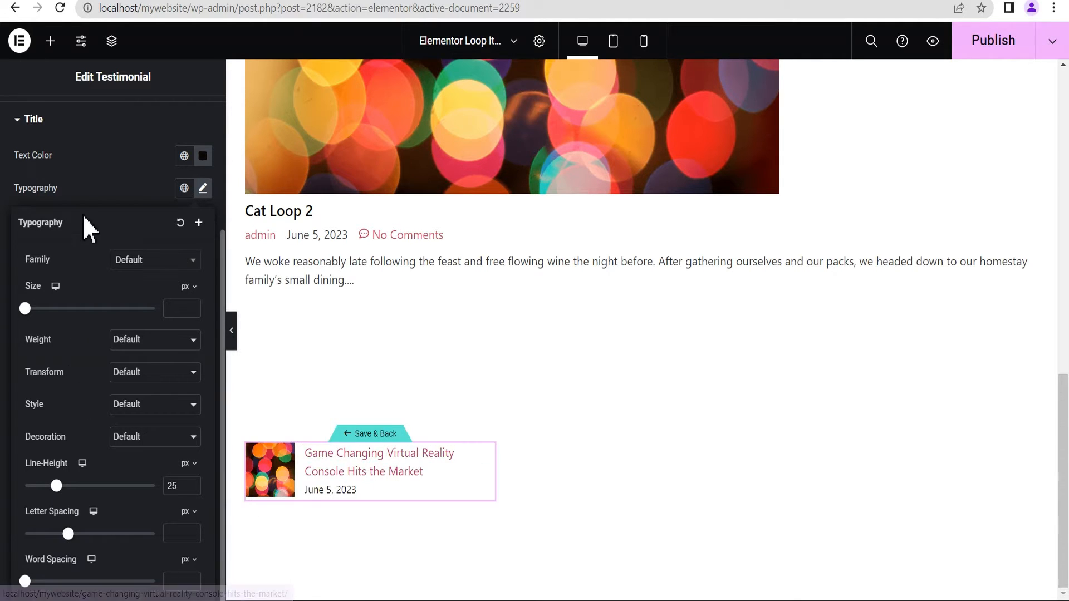
left_click(81, 191)
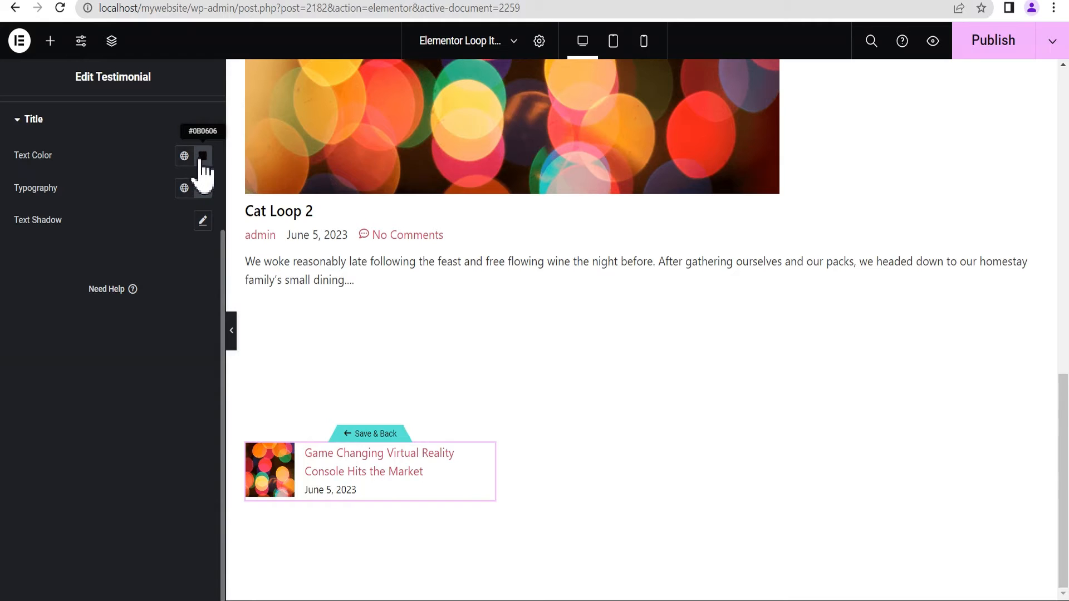
Look over the testimonial's Name style options, and save the loop item template, returning to the NewsPaper Layout page
left_click(31, 120)
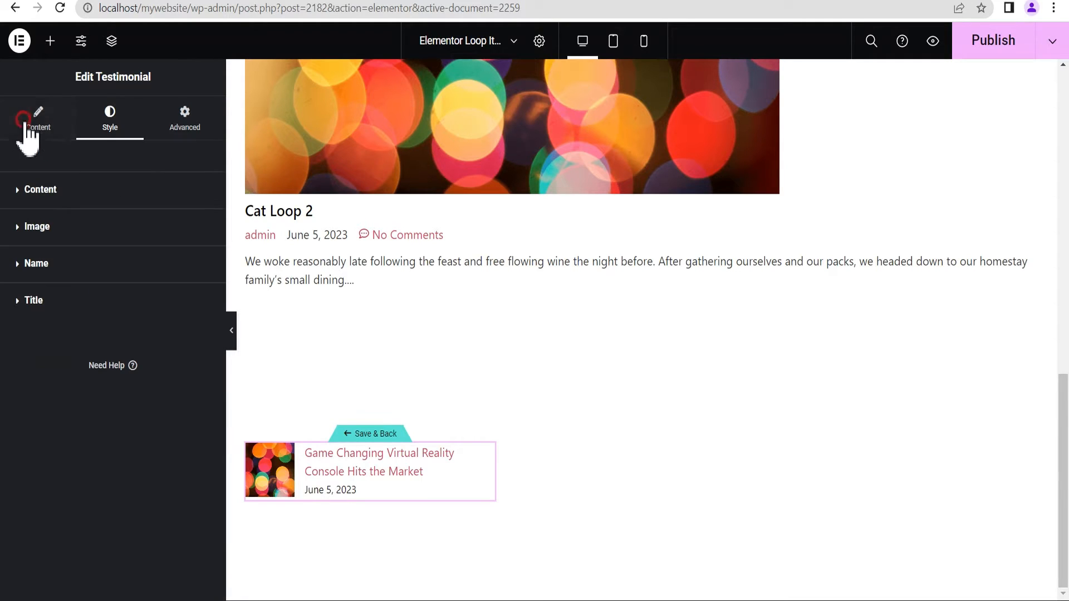
left_click(35, 264)
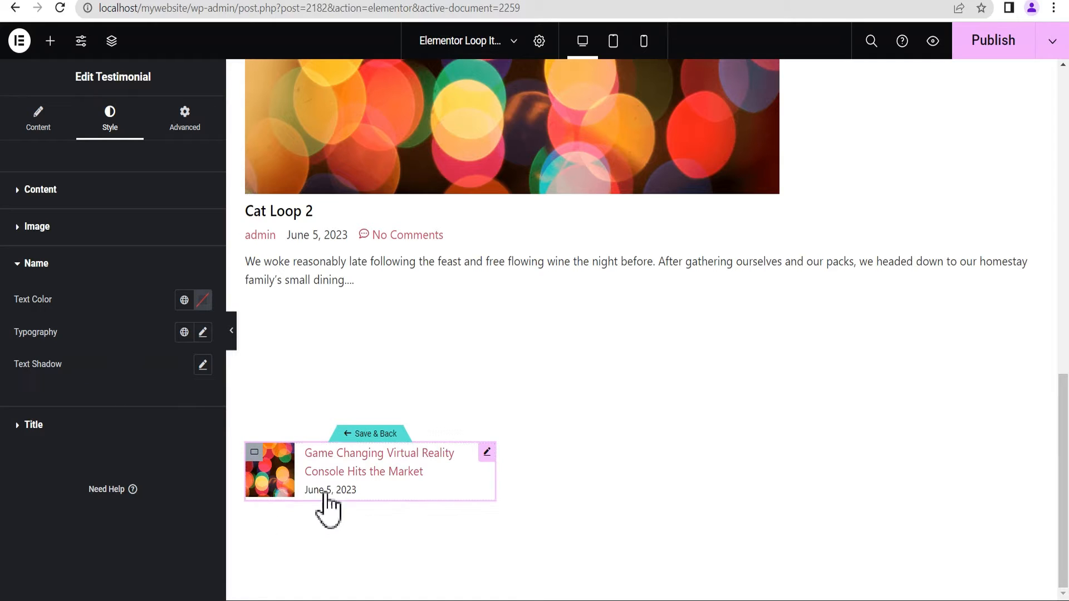
left_click(375, 434)
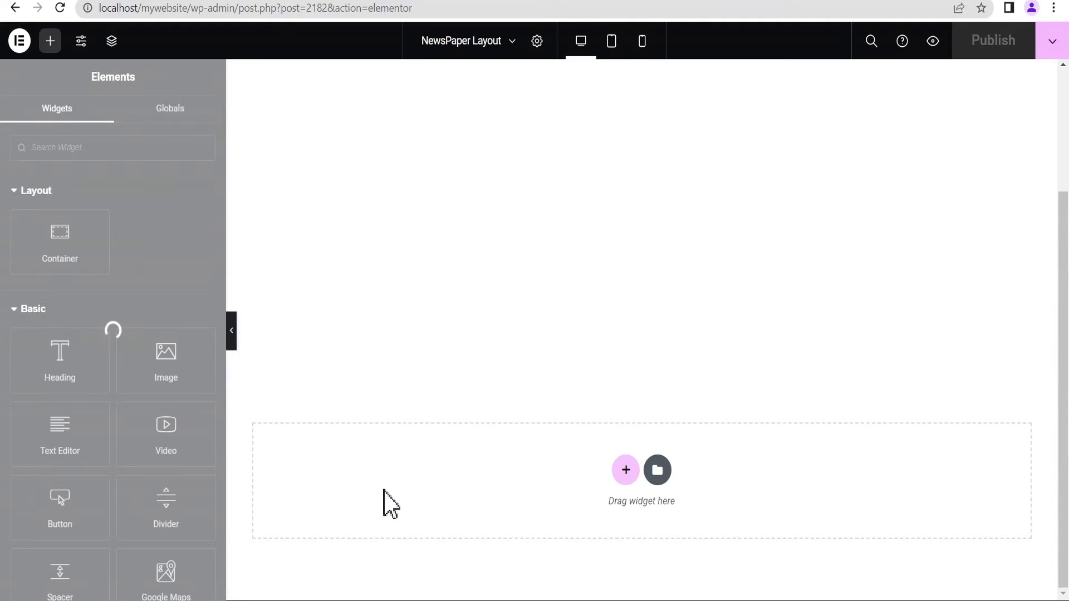
Set the loop grid with the small image posts to 1 column and 5 items per page
left_click_drag(1066, 339, 1067, 379)
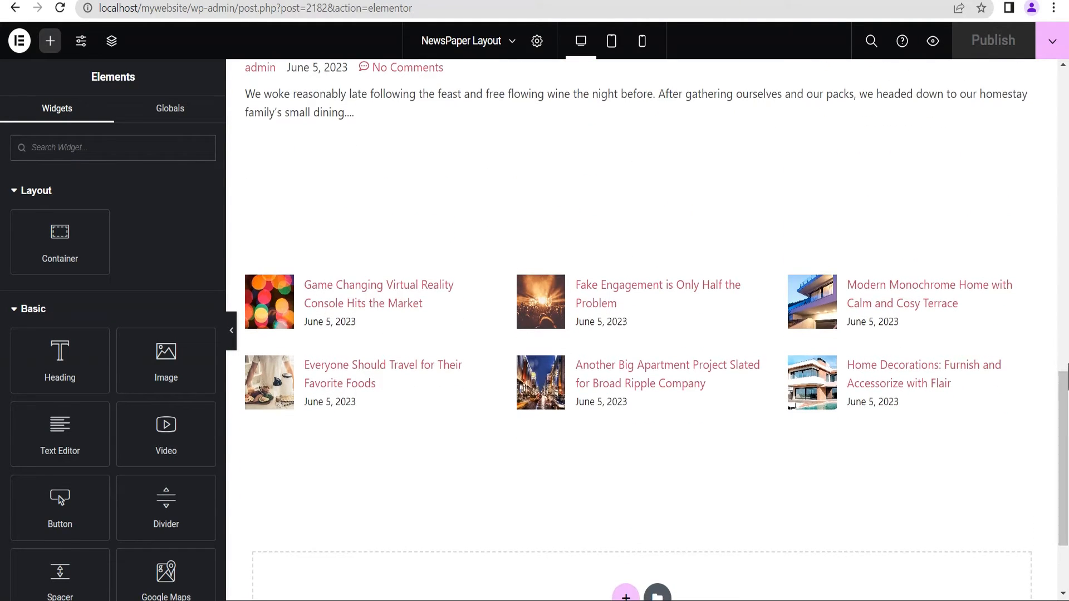
left_click(1067, 364)
left_click_drag(1067, 330, 1067, 477)
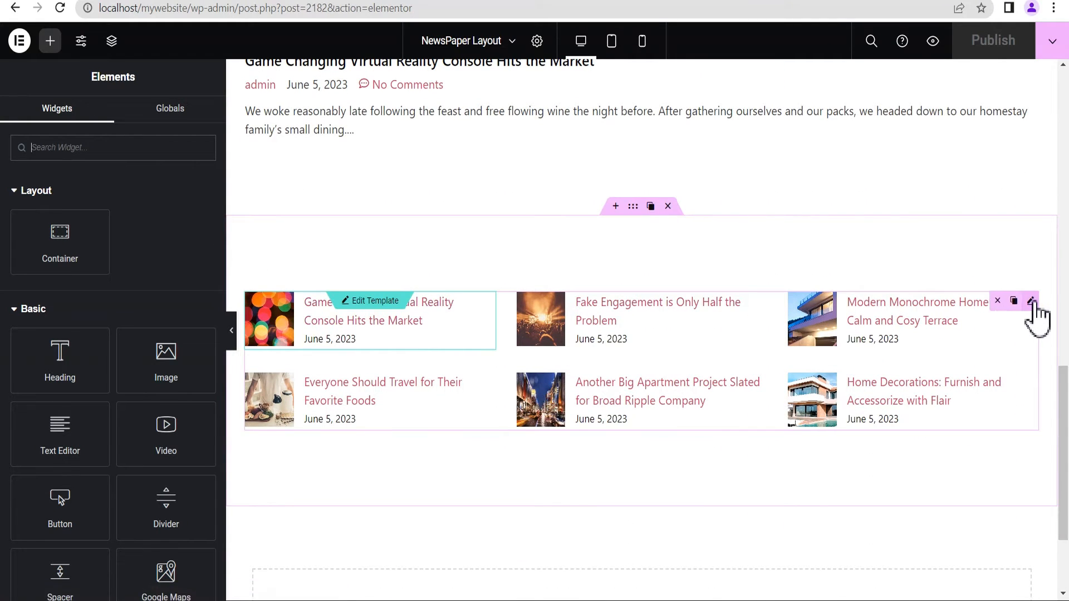
left_click(1031, 301)
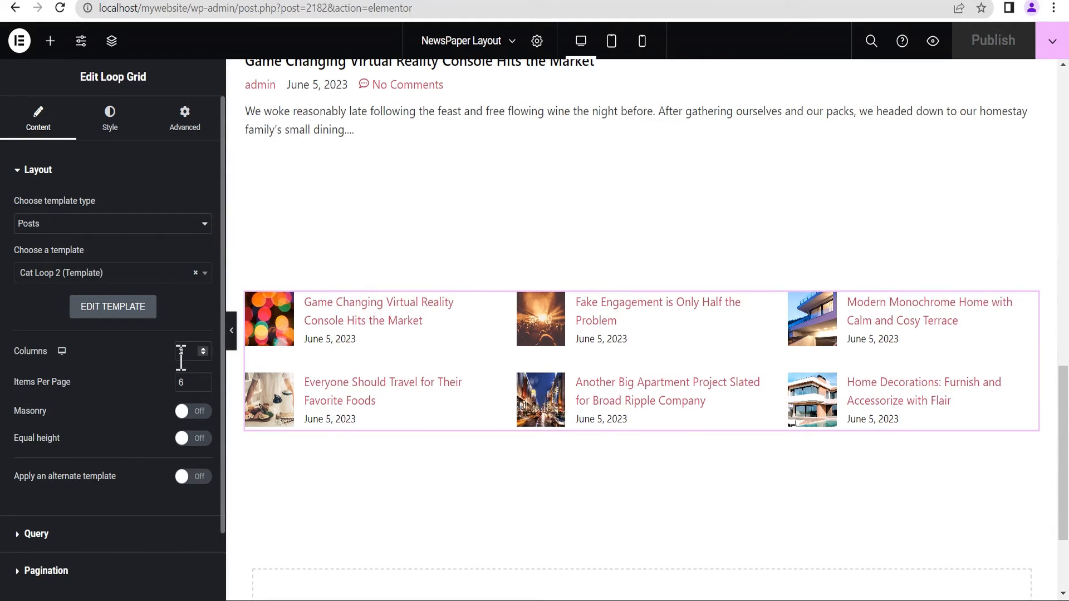
type("1")
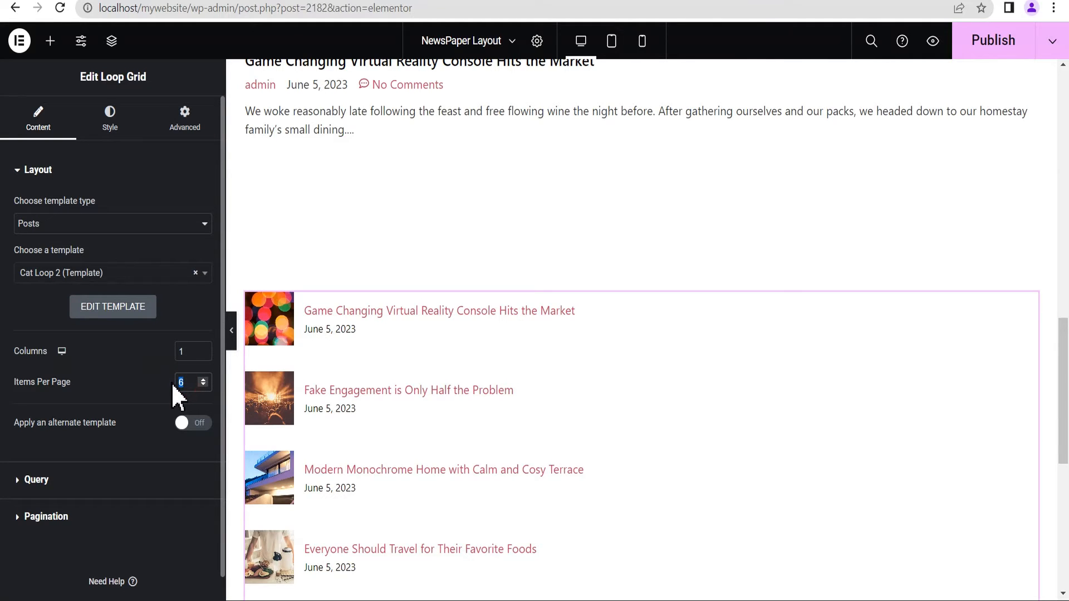
type("5")
Exclude the first post from the loop grid's query by setting the offset to 1
left_click(39, 481)
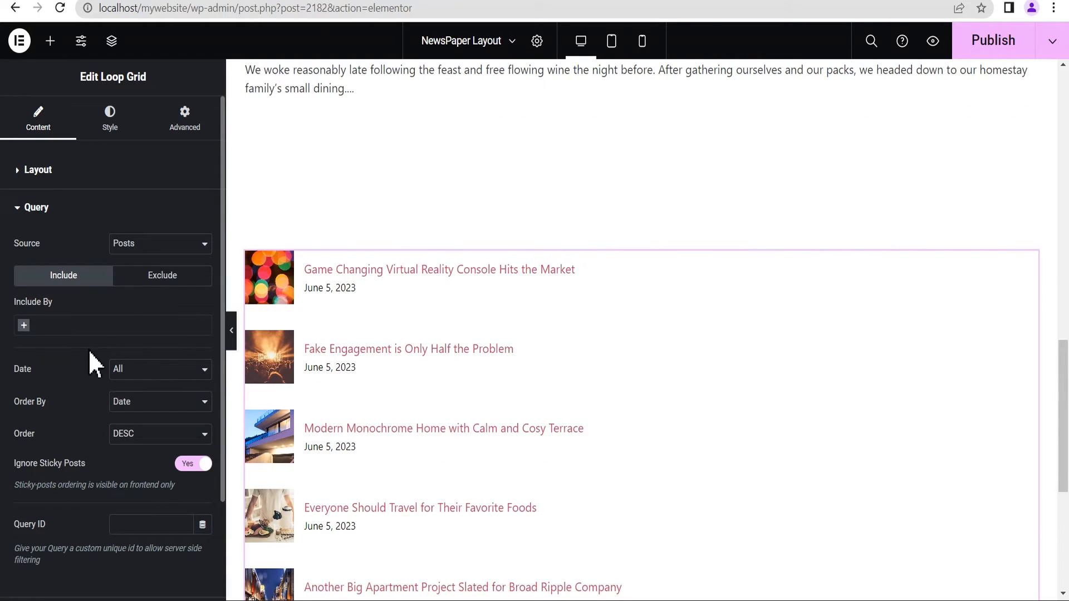
left_click(163, 276)
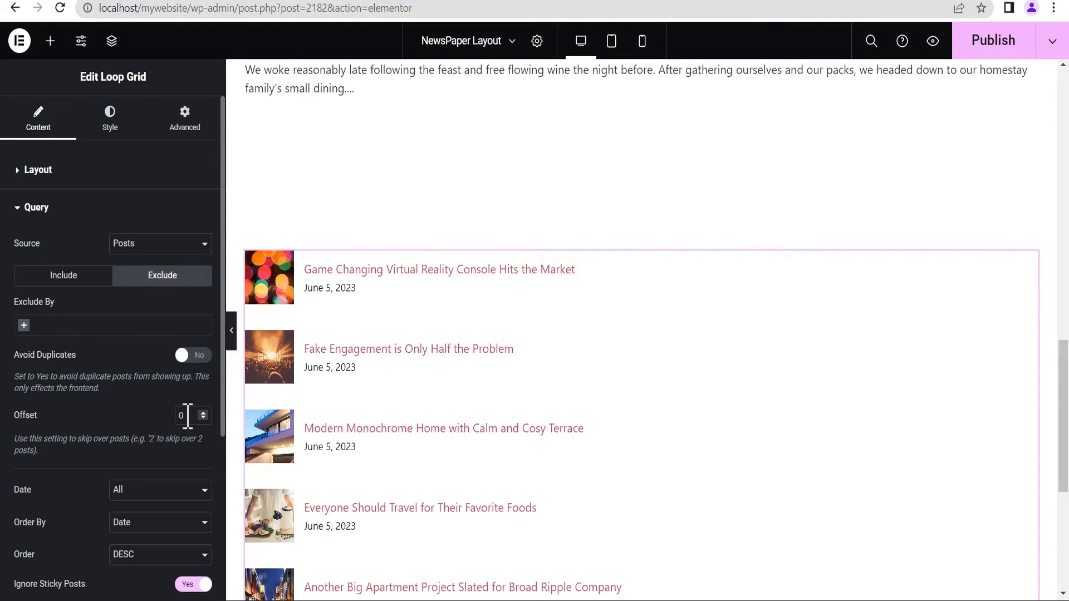
type("1")
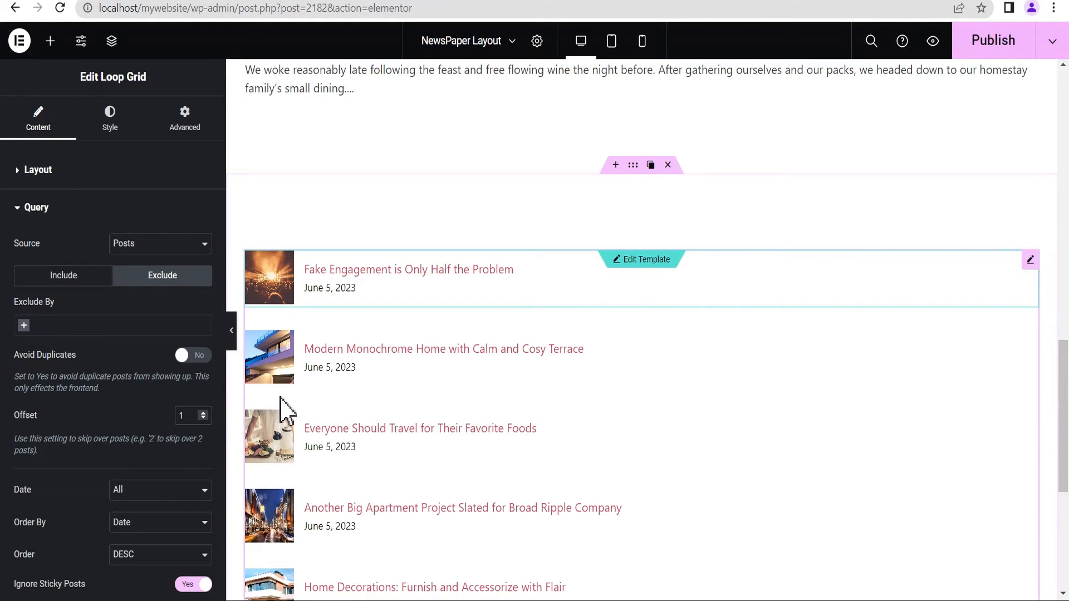
Set the loop grid's gap between rows to 10 px and return to its content settings
left_click(110, 124)
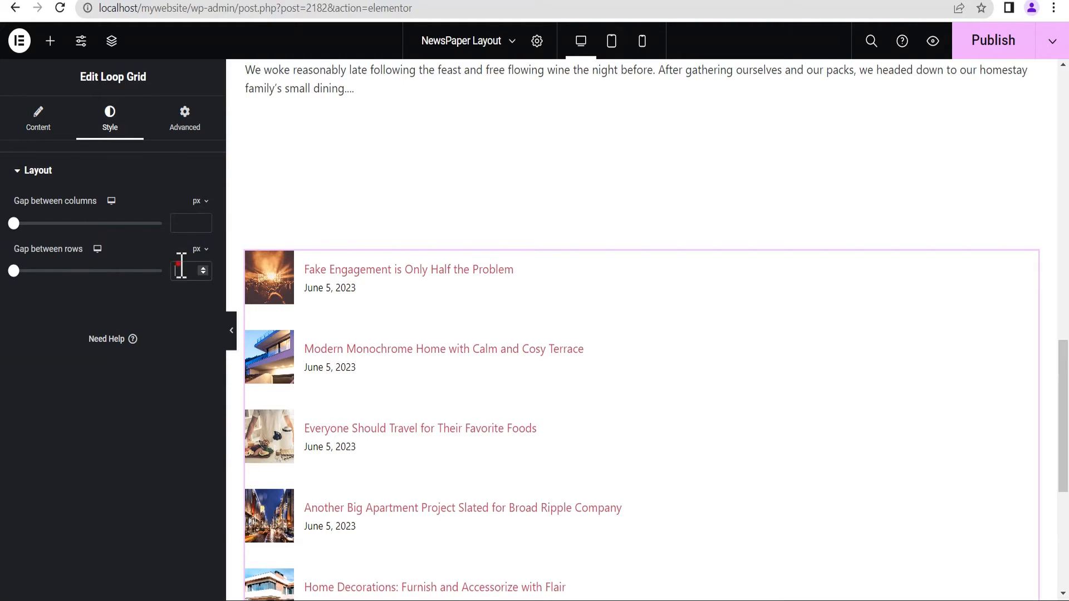
type("10")
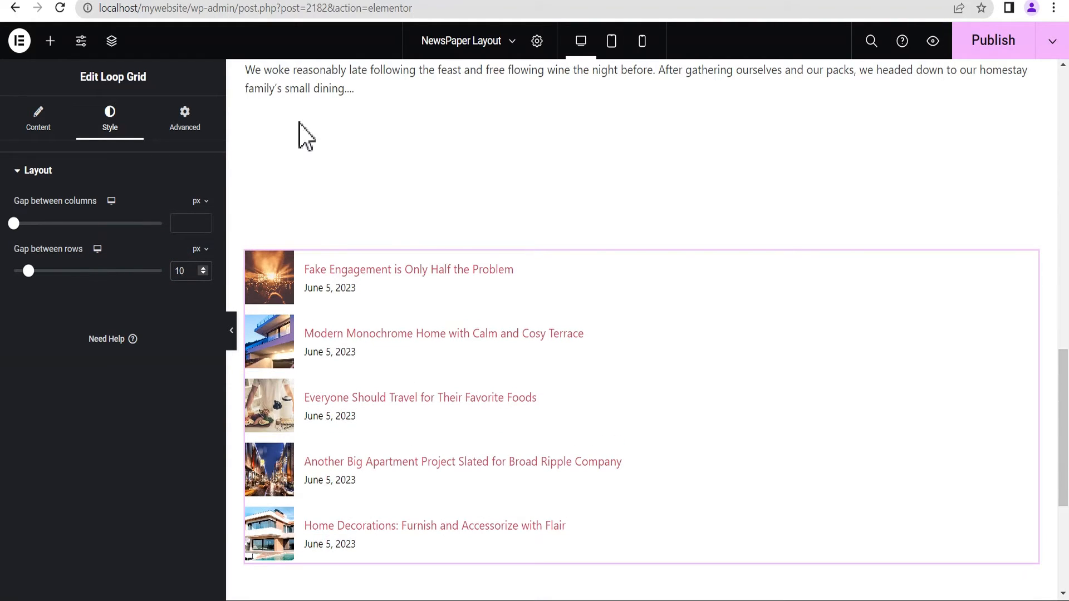
left_click(37, 126)
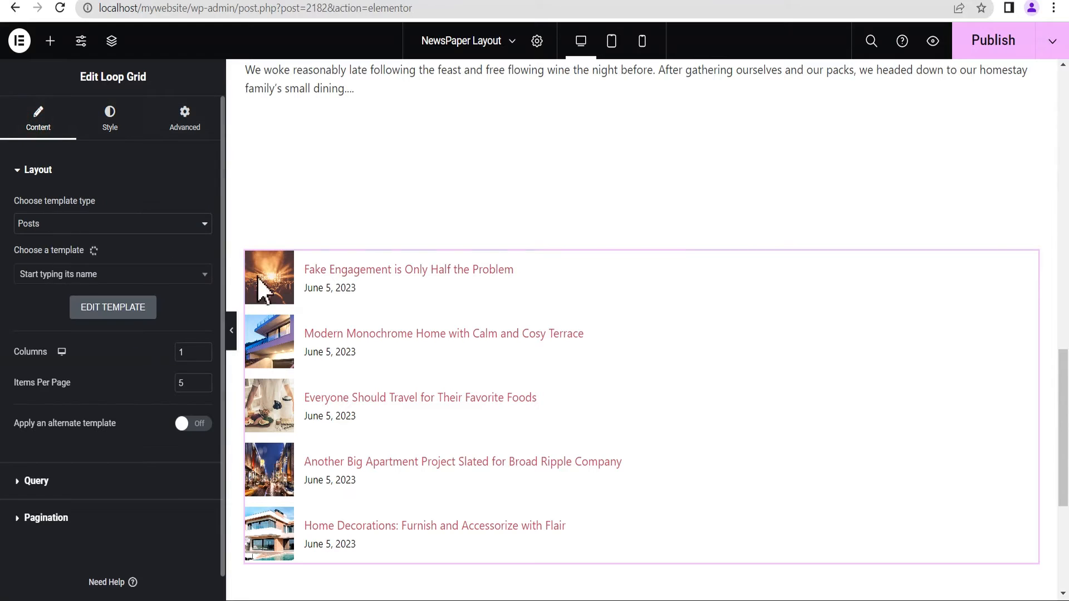
Add a flexbox container below the post list with a two-column structure, one third and two thirds wide
left_click_drag(1064, 397, 1066, 476)
left_click(625, 499)
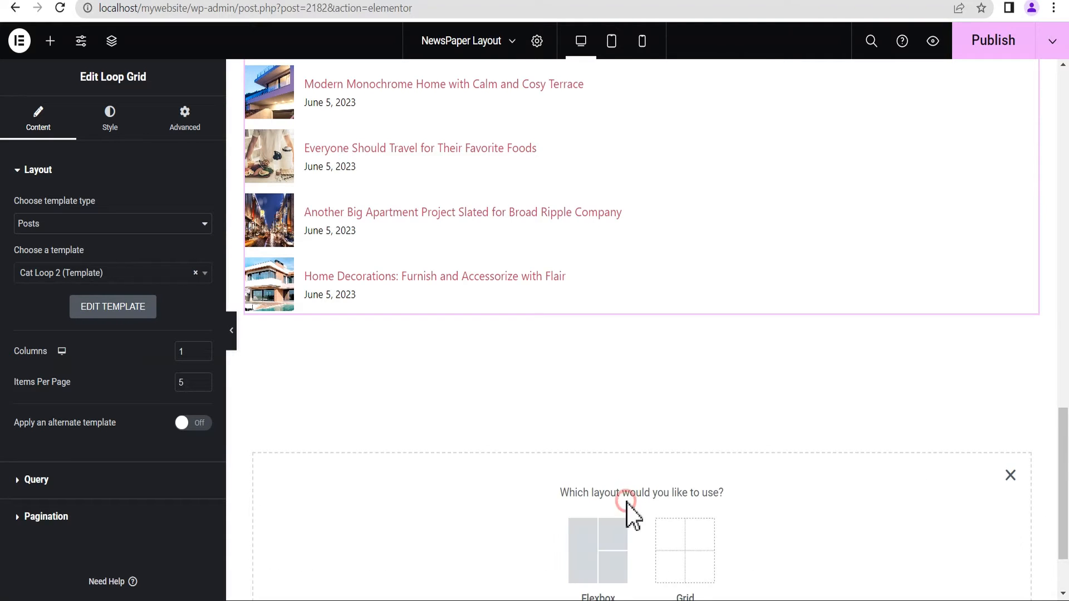
left_click(598, 571)
left_click_drag(1067, 471, 1068, 527)
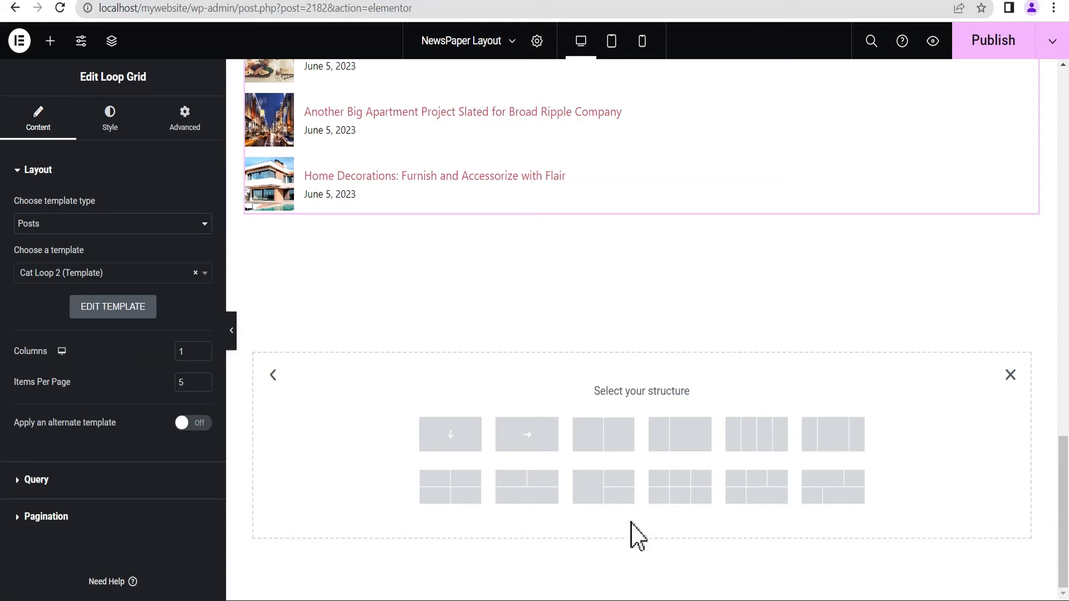
left_click(684, 440)
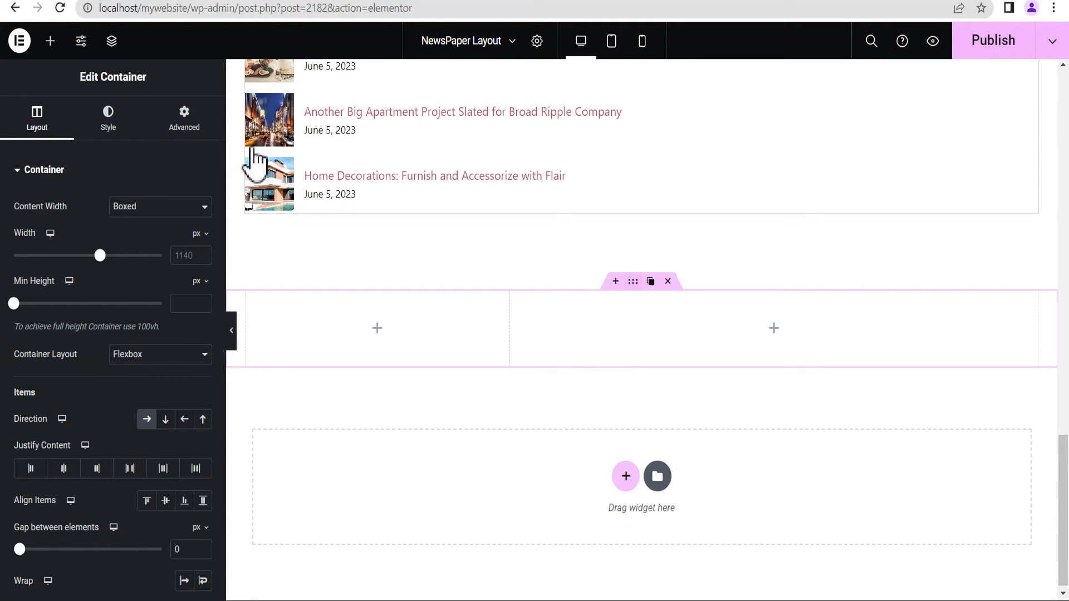
Reorder the new section's inner containers in the page structure so the two-thirds-wide column comes first
left_click(112, 42)
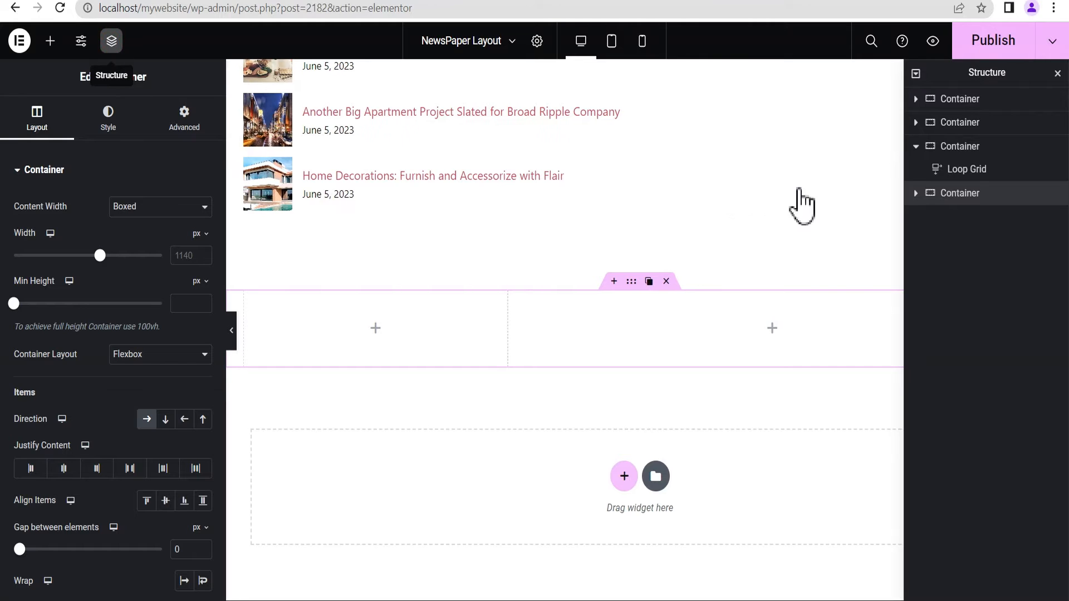
left_click(916, 194)
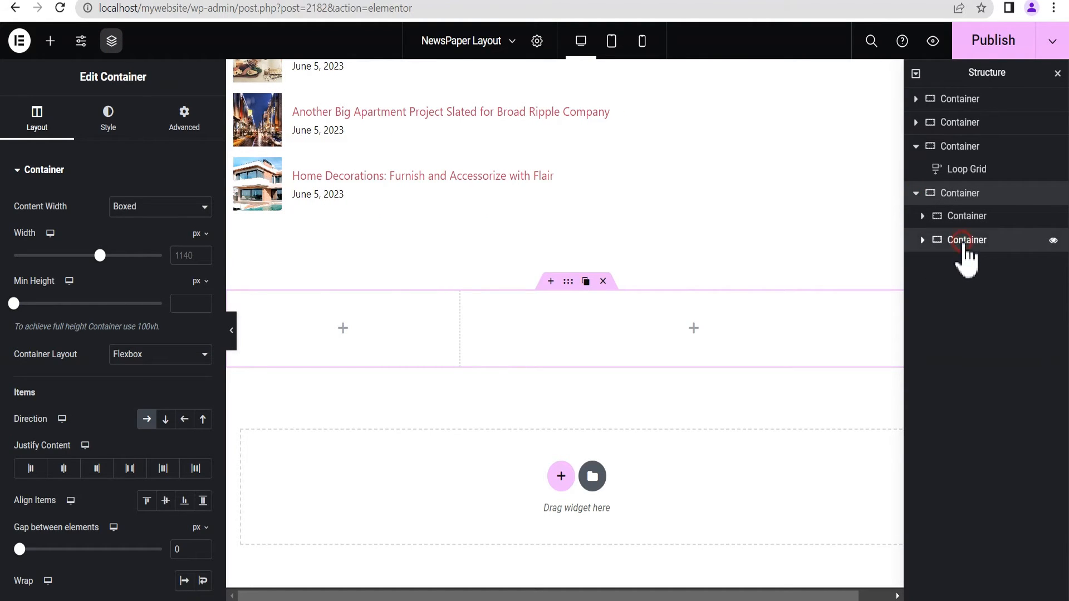
left_click(965, 247)
left_click_drag(967, 256, 966, 212)
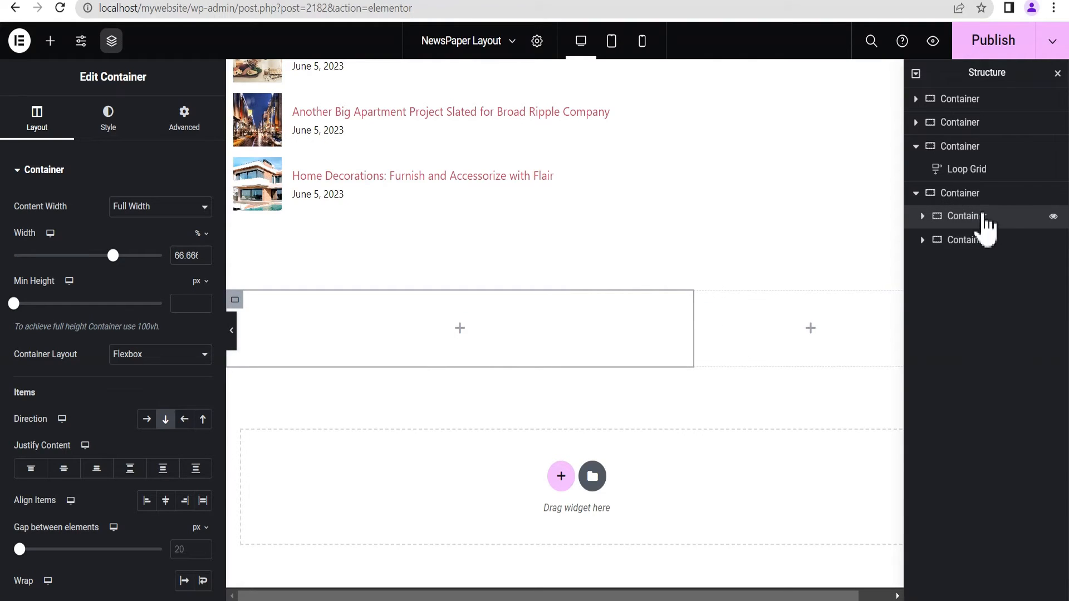
Set the new parent container's padding to 100 px top and bottom and 10 px right and left, and close the page structure
left_click(954, 194)
left_click(565, 282)
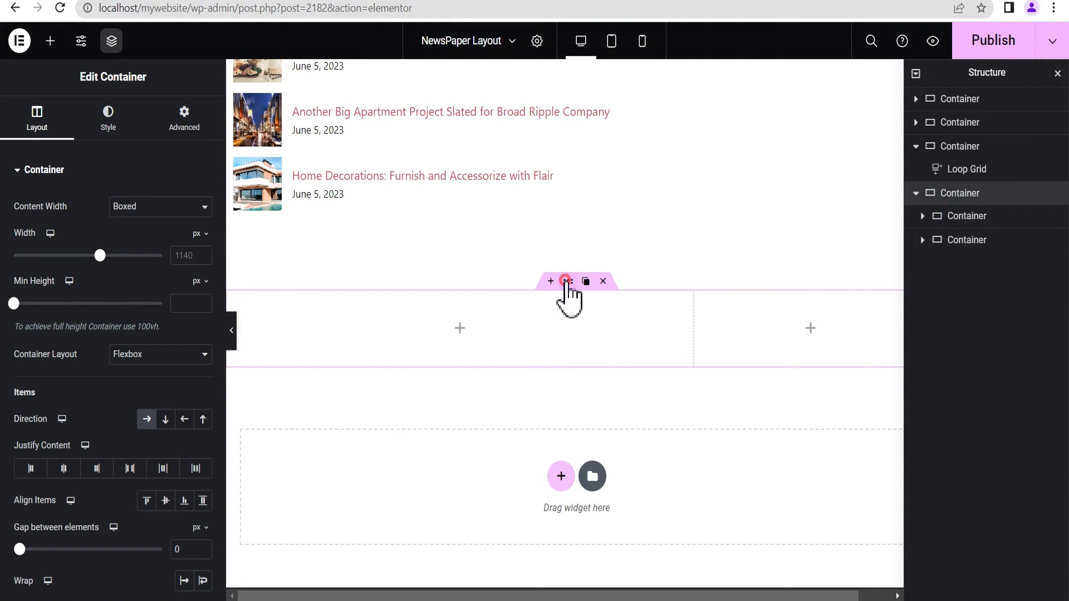
left_click(177, 121)
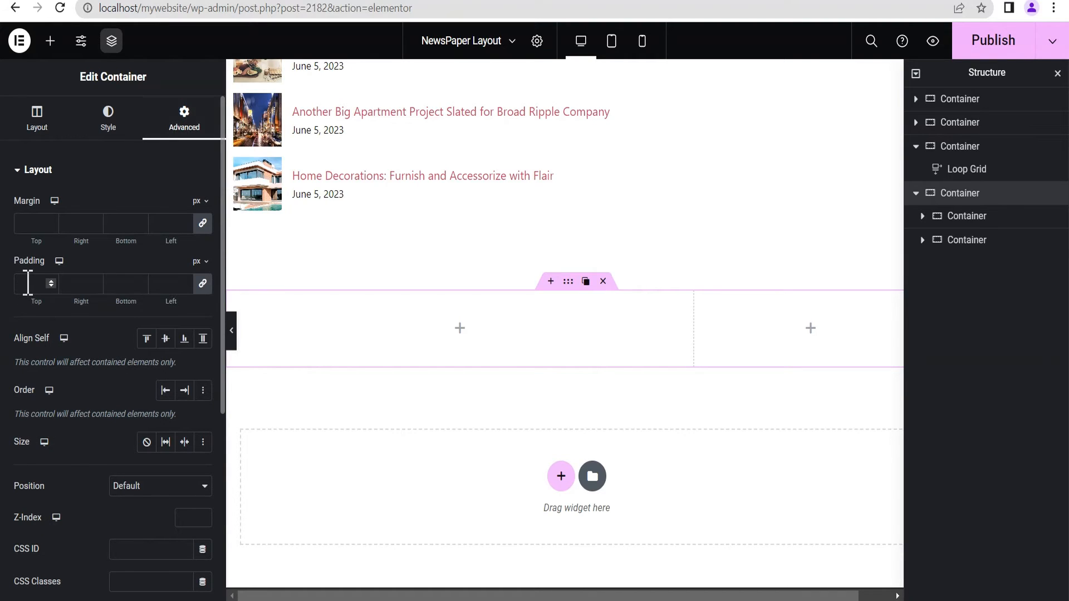
left_click(27, 283)
type("100")
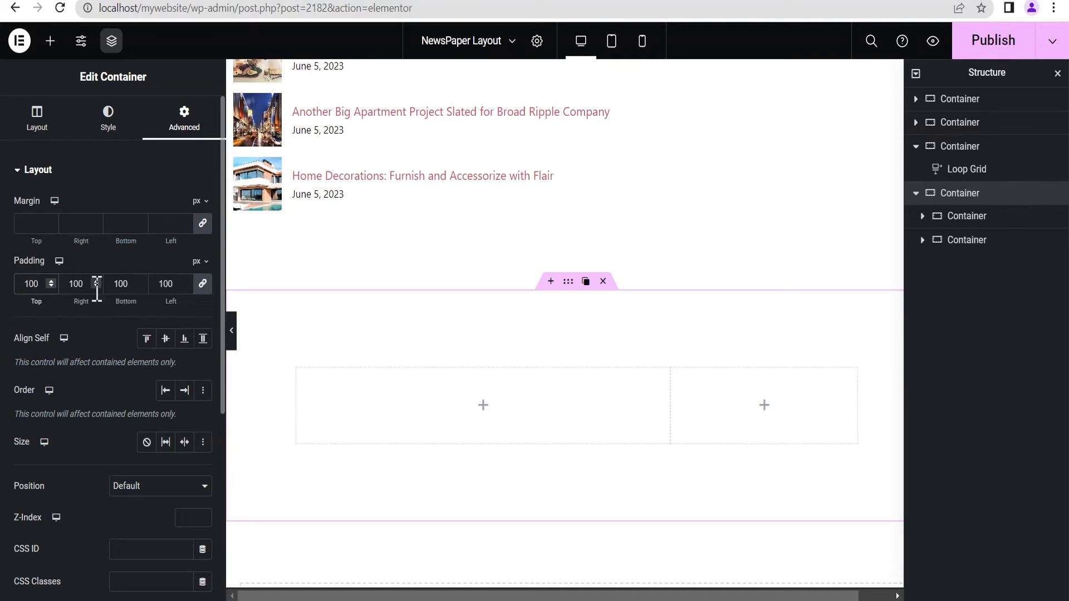
left_click(202, 283)
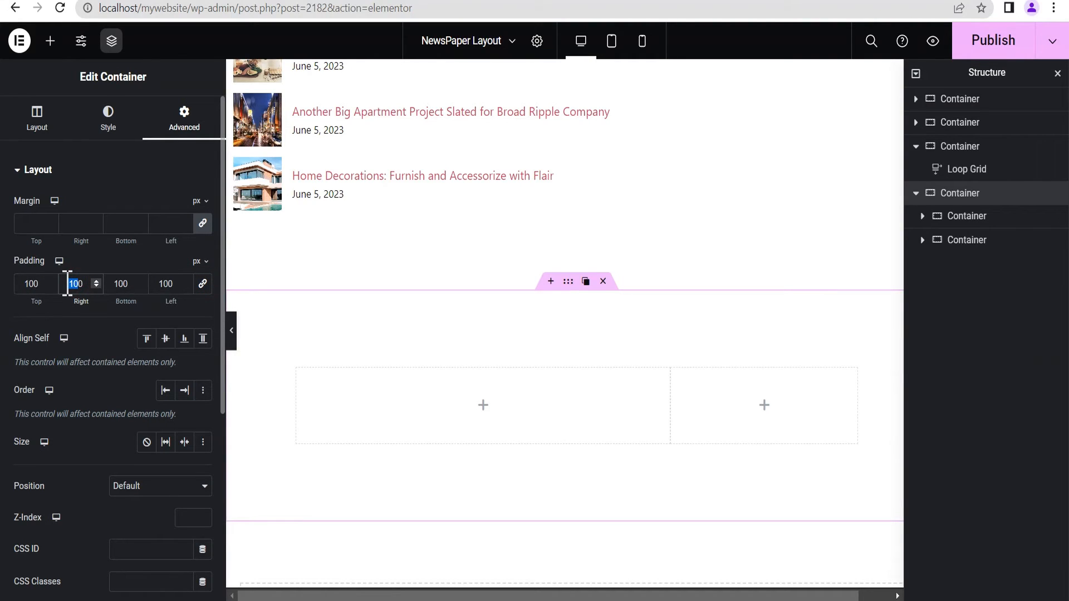
type("10")
left_click(168, 285)
key("BackSpace")
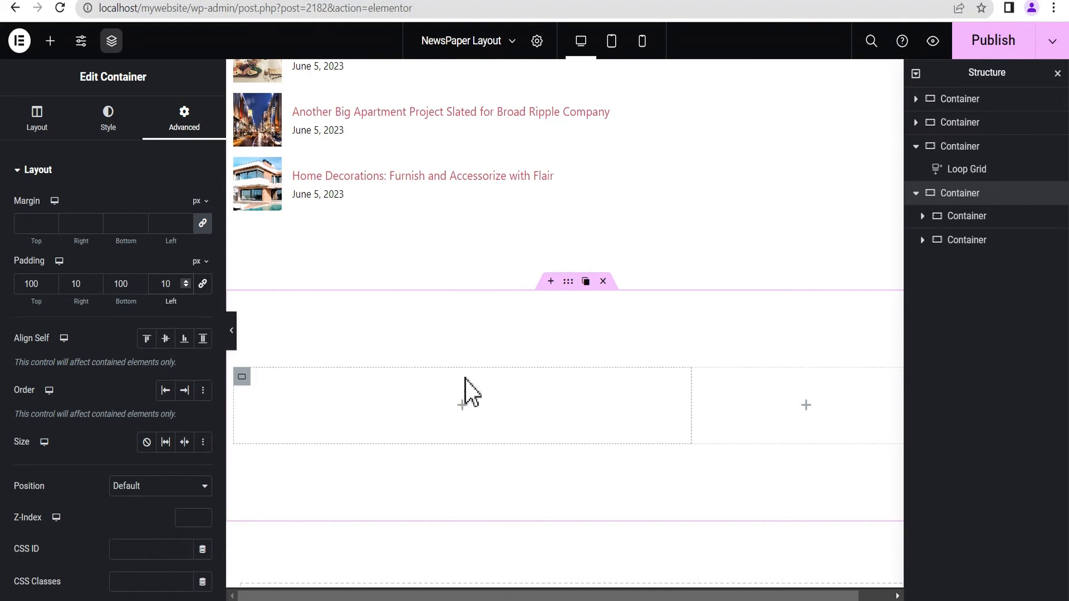
left_click(1058, 73)
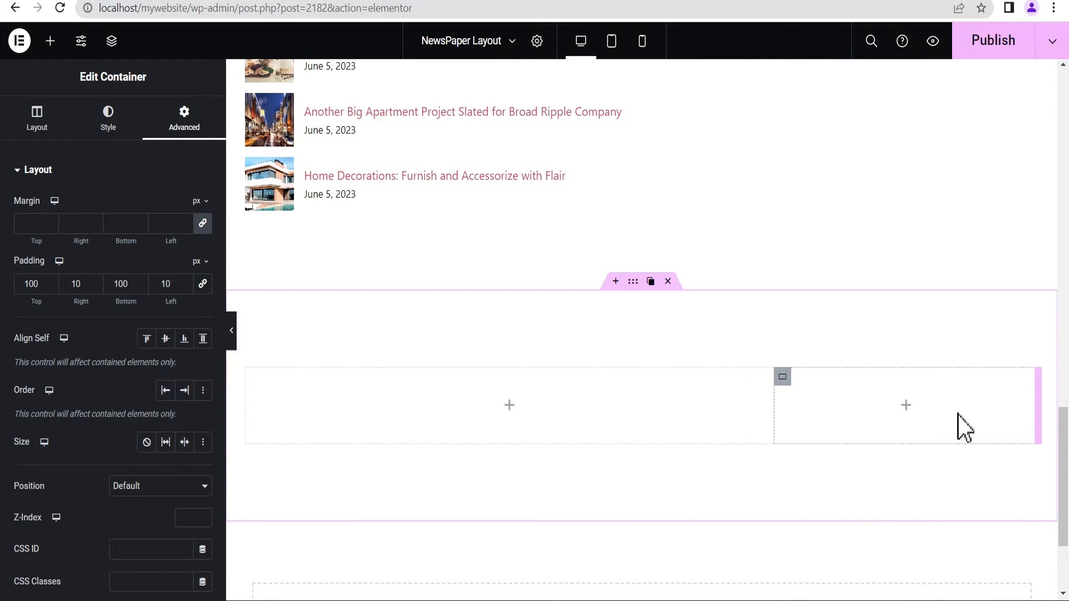
Copy the loop grid with the large featured post and return to the new two-column section
left_click(960, 429)
scroll(963, 429, "up", 12)
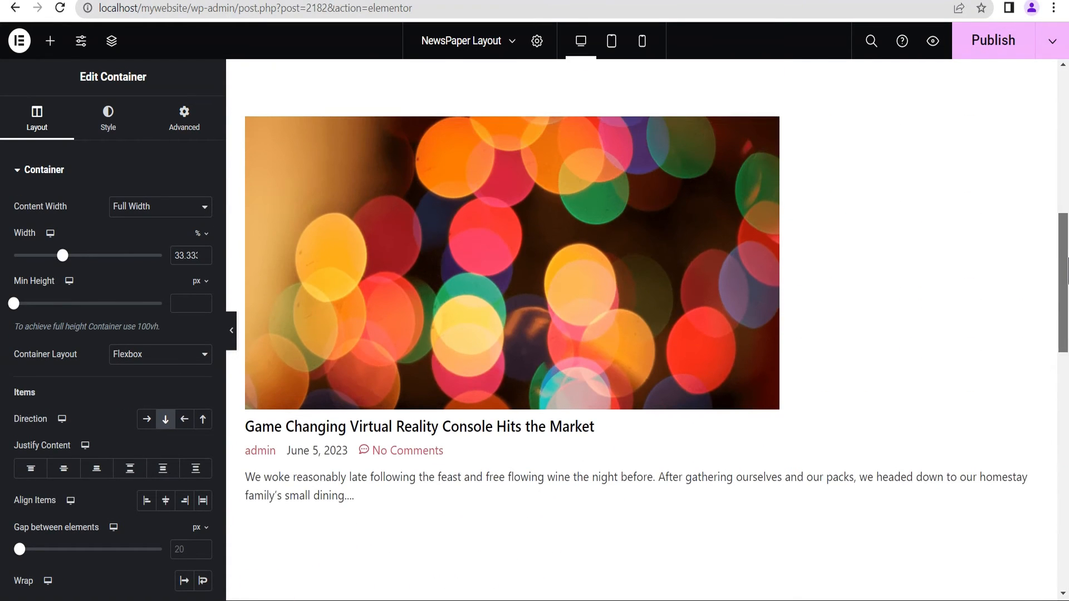
right_click(1033, 136)
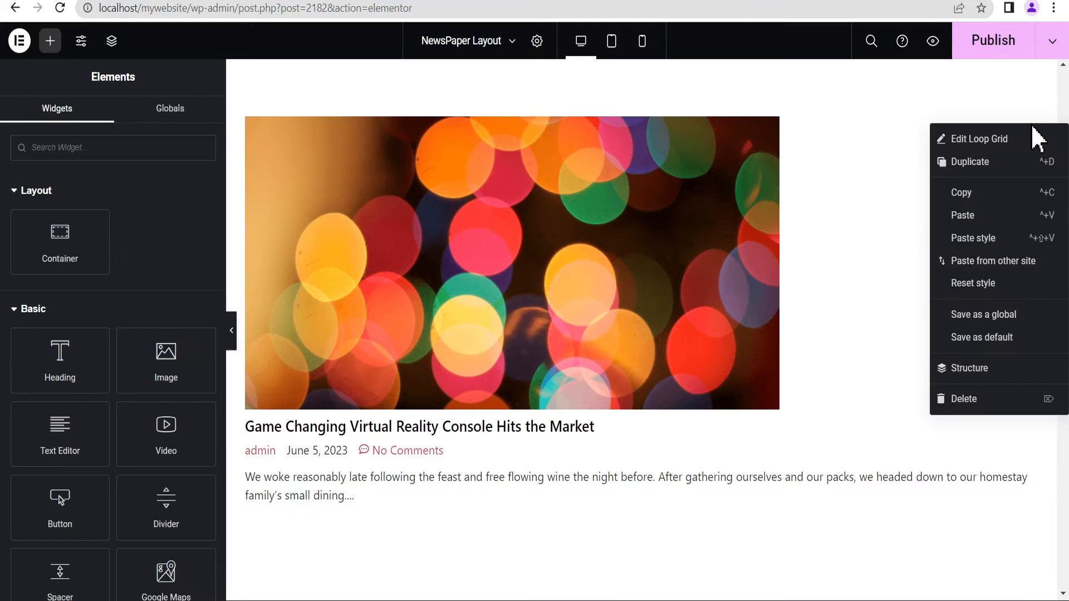
left_click(966, 199)
scroll(1057, 262, "down", 15)
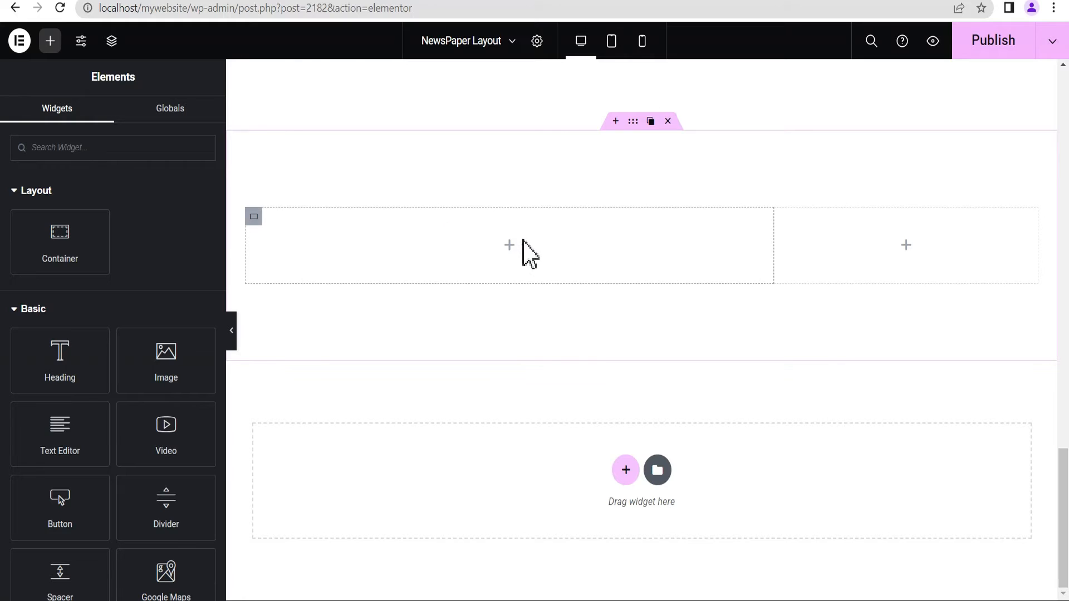
Add a container inside the two-thirds-wide column and set its direction to Row - horizontal
left_click(254, 218)
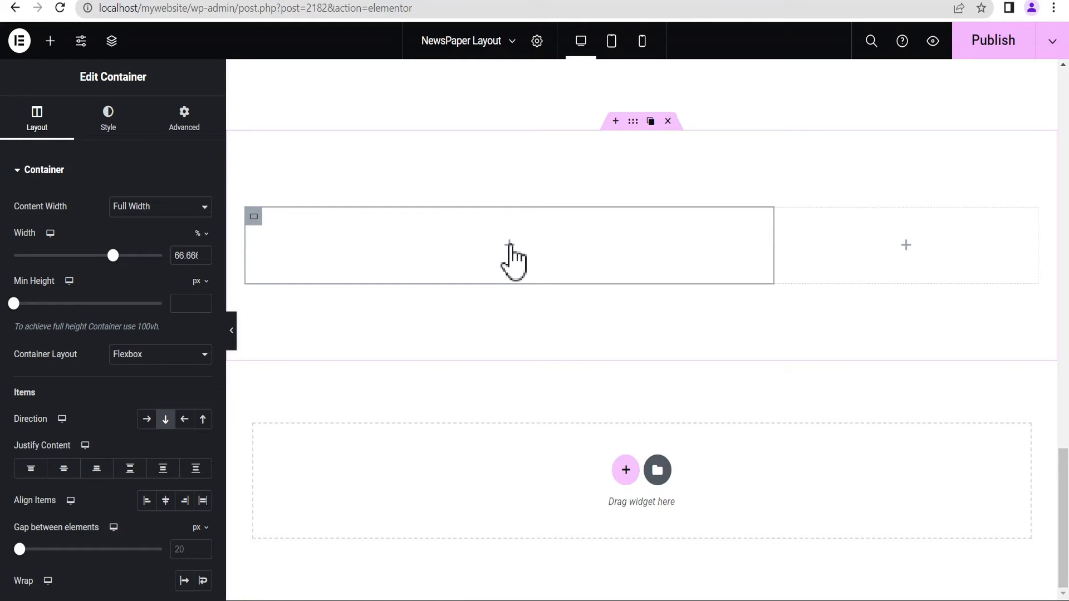
left_click(508, 243)
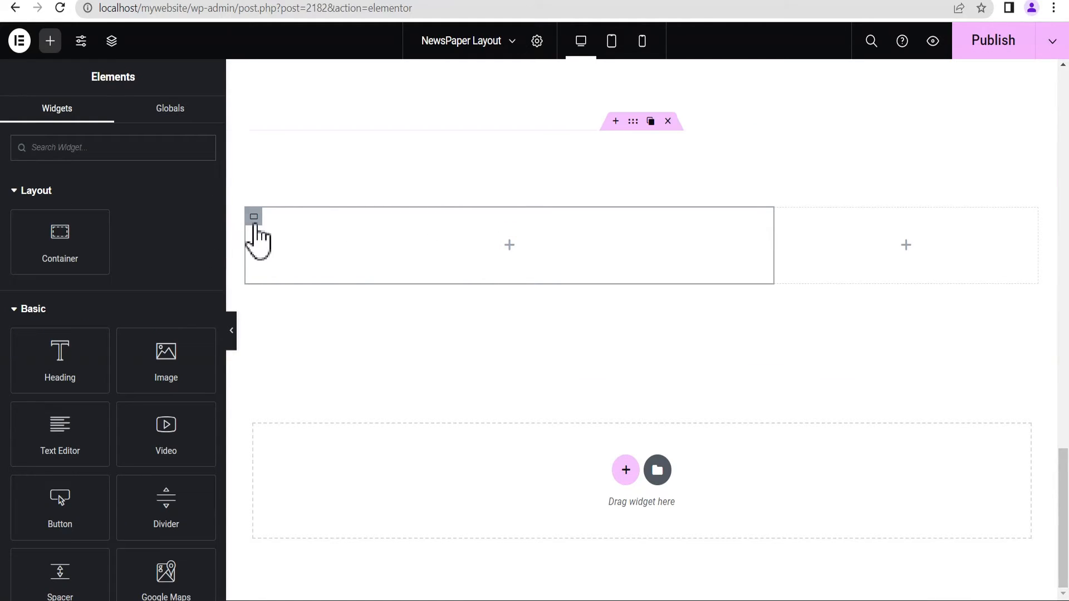
left_click_drag(55, 241, 502, 245)
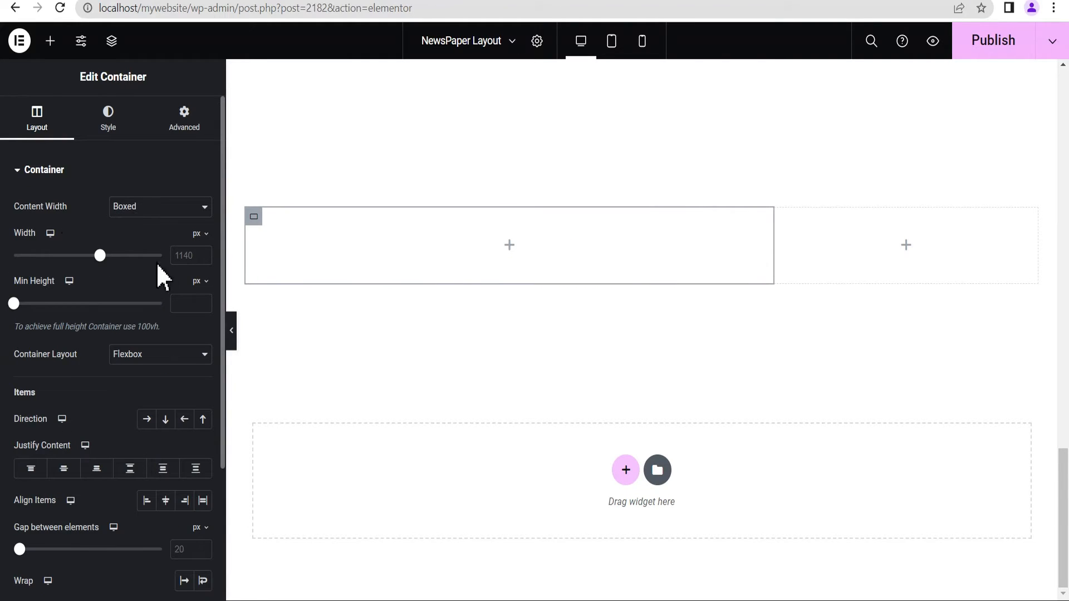
left_click(147, 420)
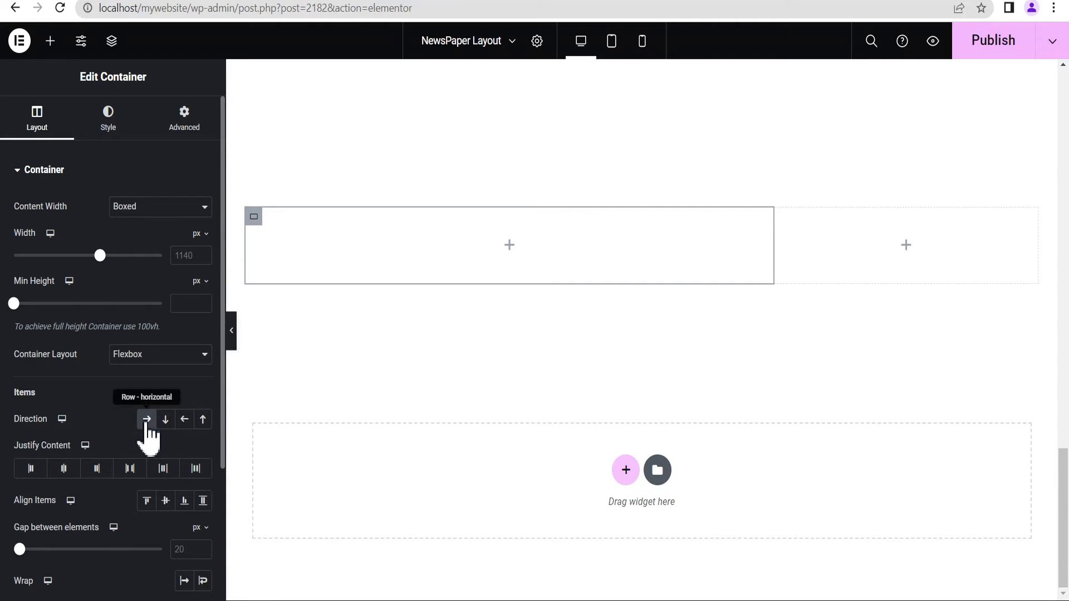
Examine the new section's nesting in the page structure and compare the direction settings of the wide column and its inner container
left_click(508, 247)
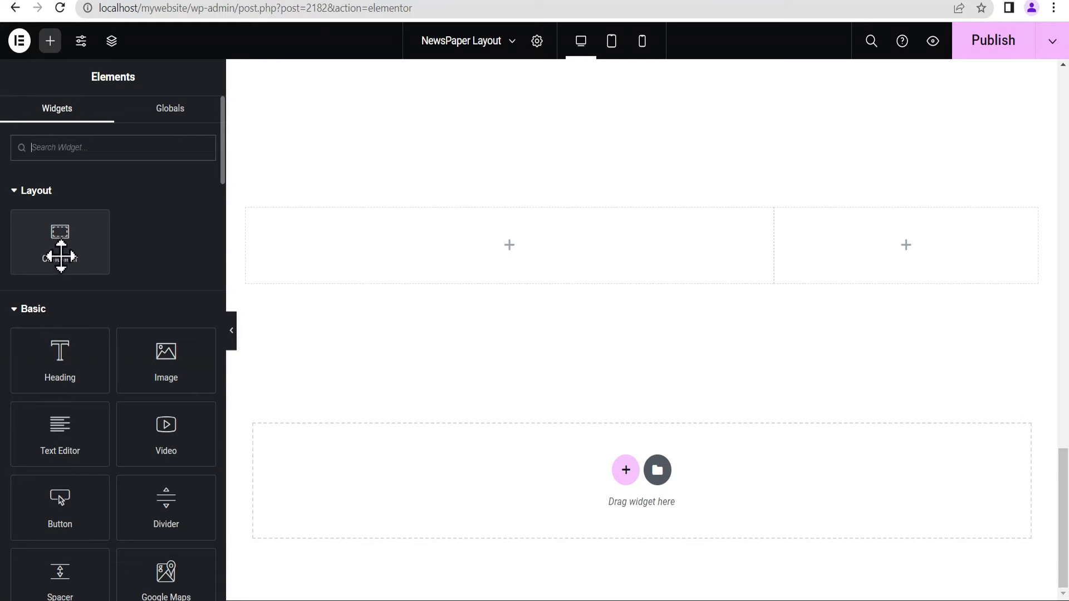
scroll(337, 454, "up", 3)
left_click(337, 454)
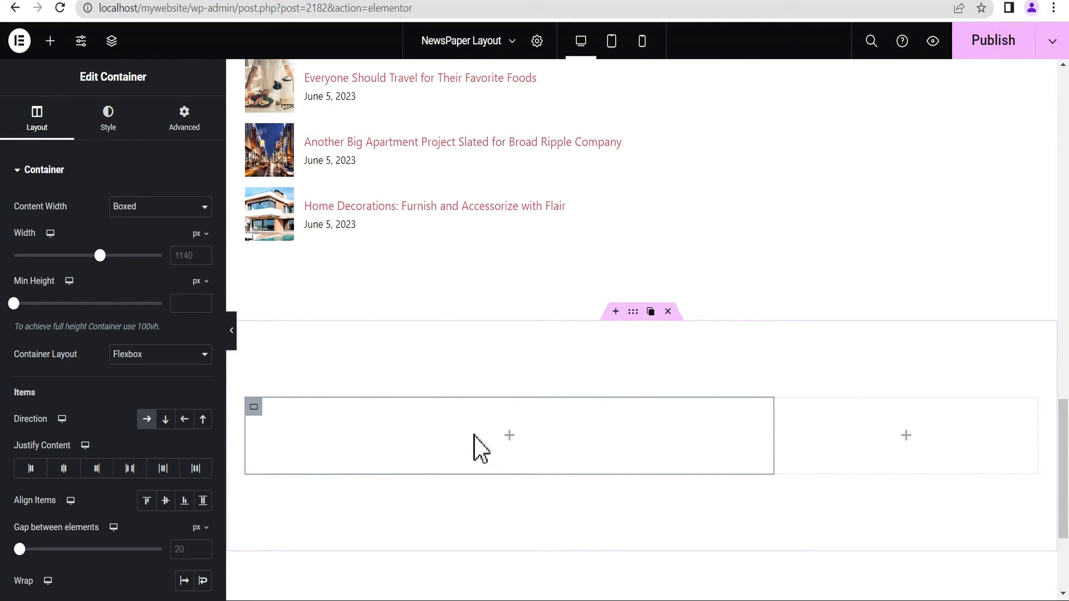
left_click(111, 41)
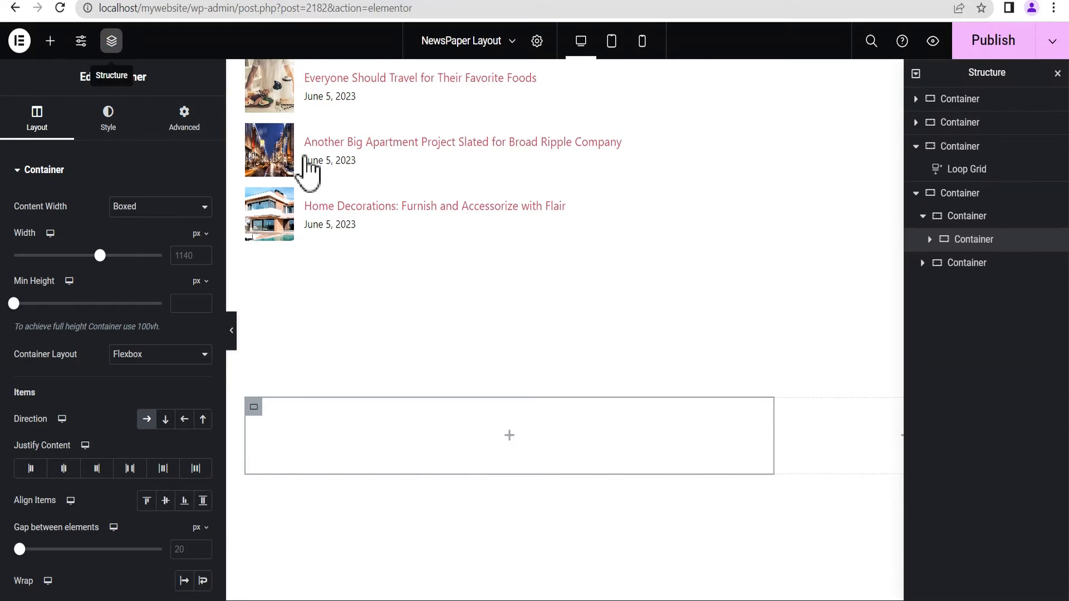
left_click(952, 193)
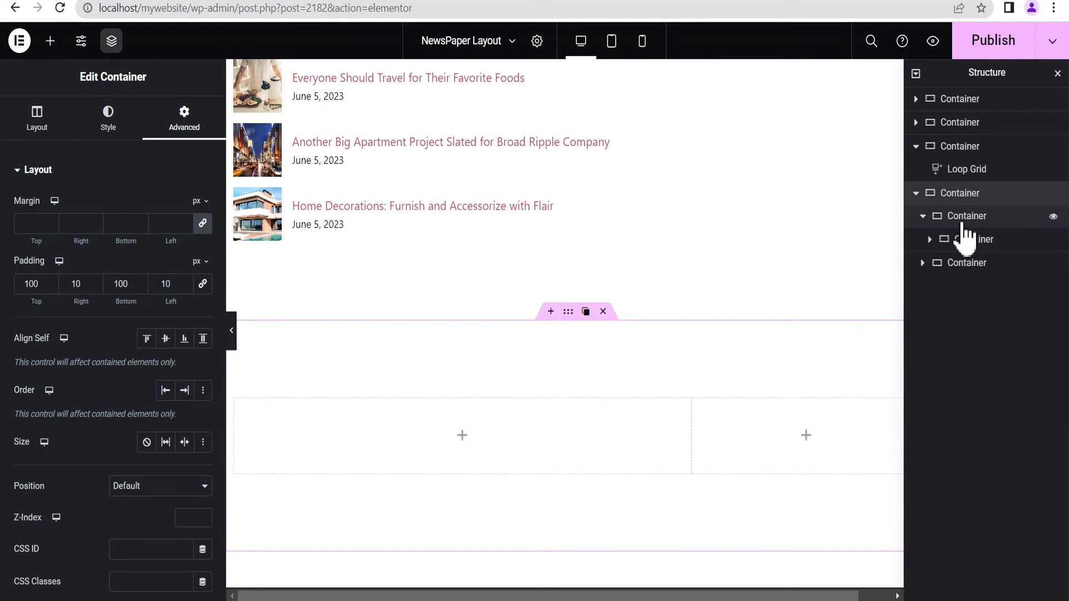
left_click(964, 217)
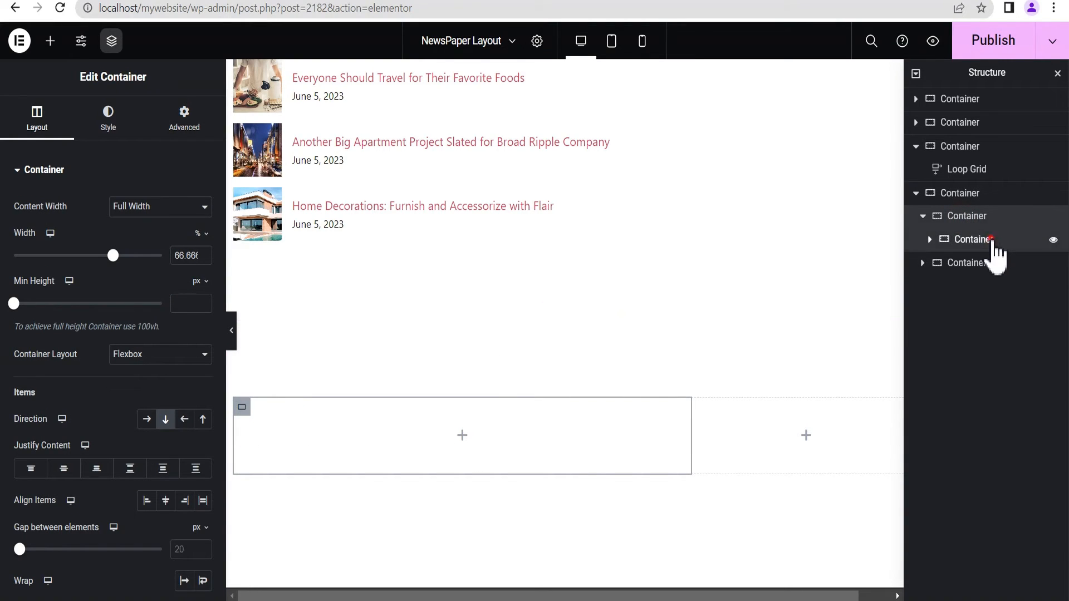
left_click(992, 242)
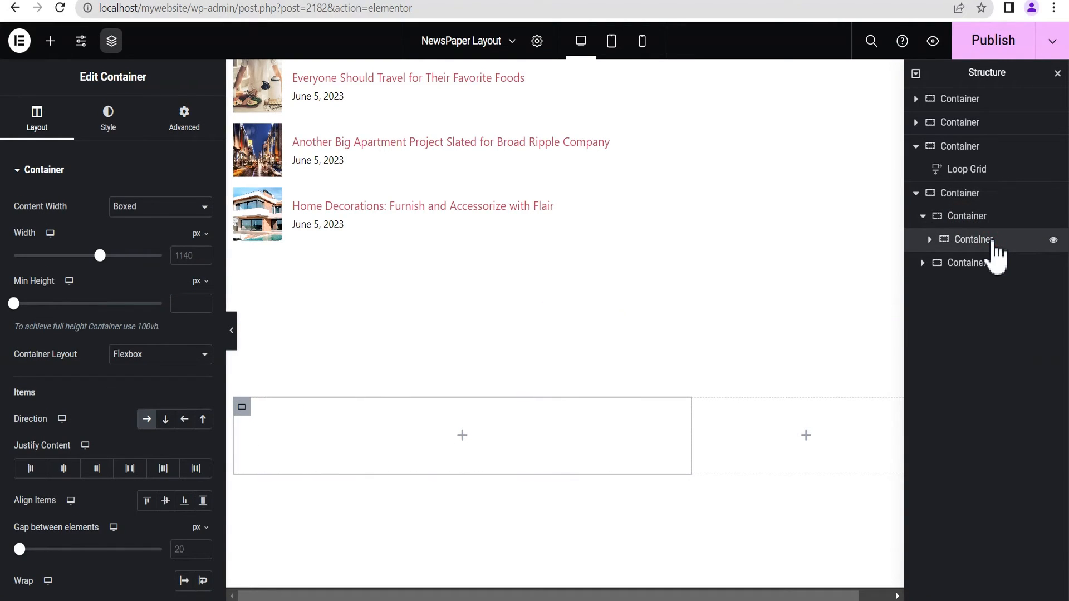
left_click(967, 222)
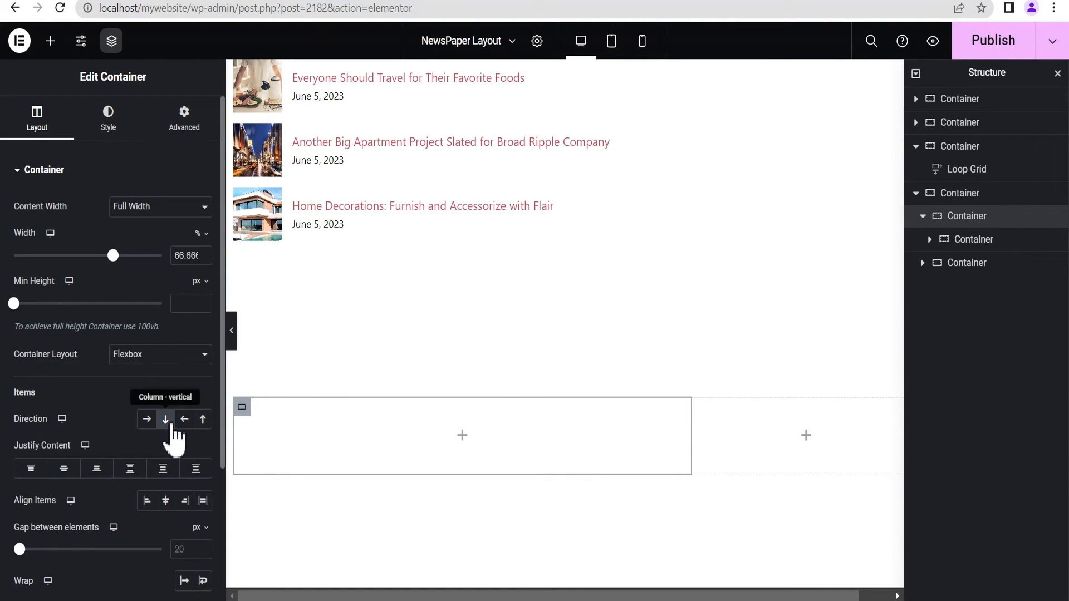
left_click(974, 248)
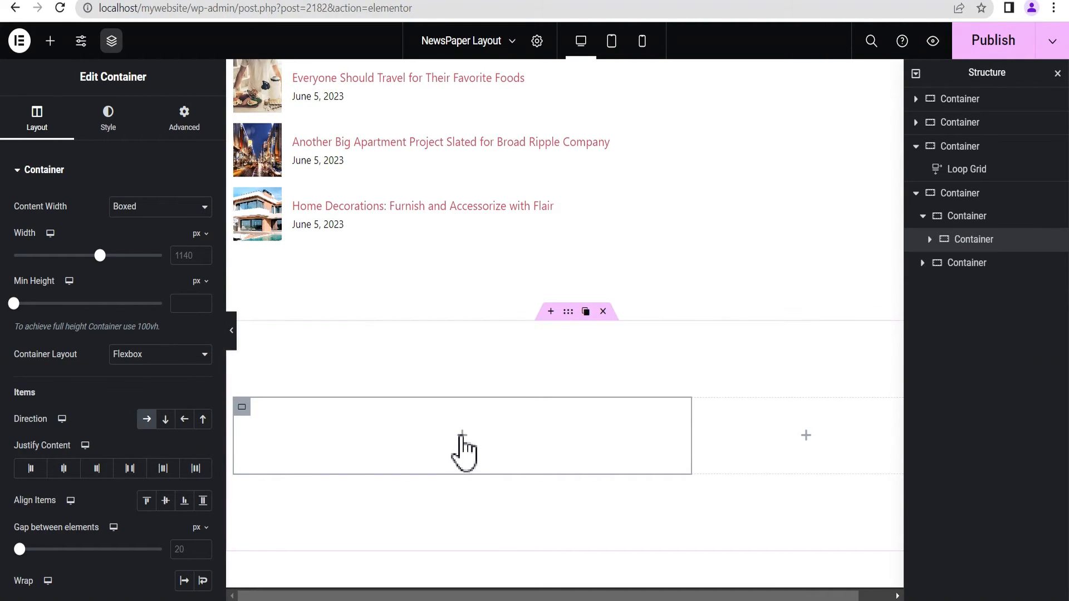
Place two containers side by side inside the horizontal row container of the wide column
left_click(462, 435)
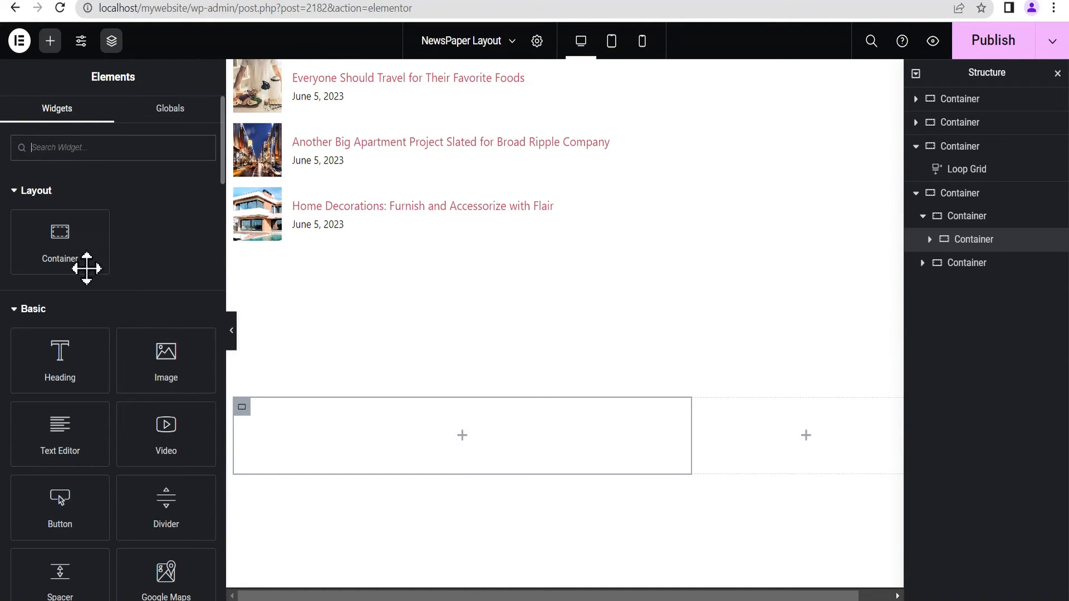
left_click_drag(85, 267, 393, 442)
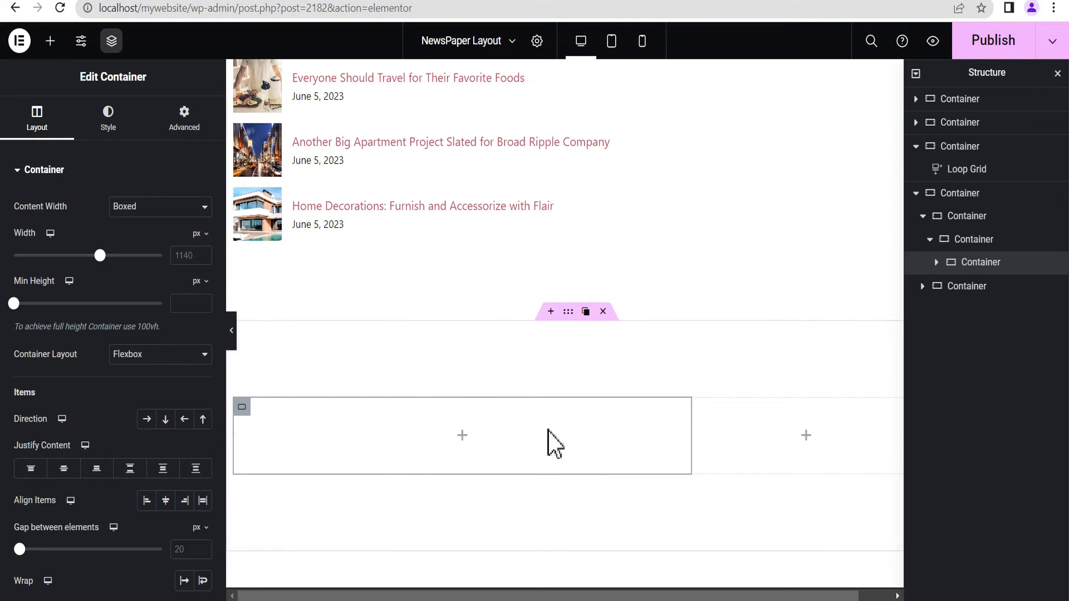
left_click(259, 406)
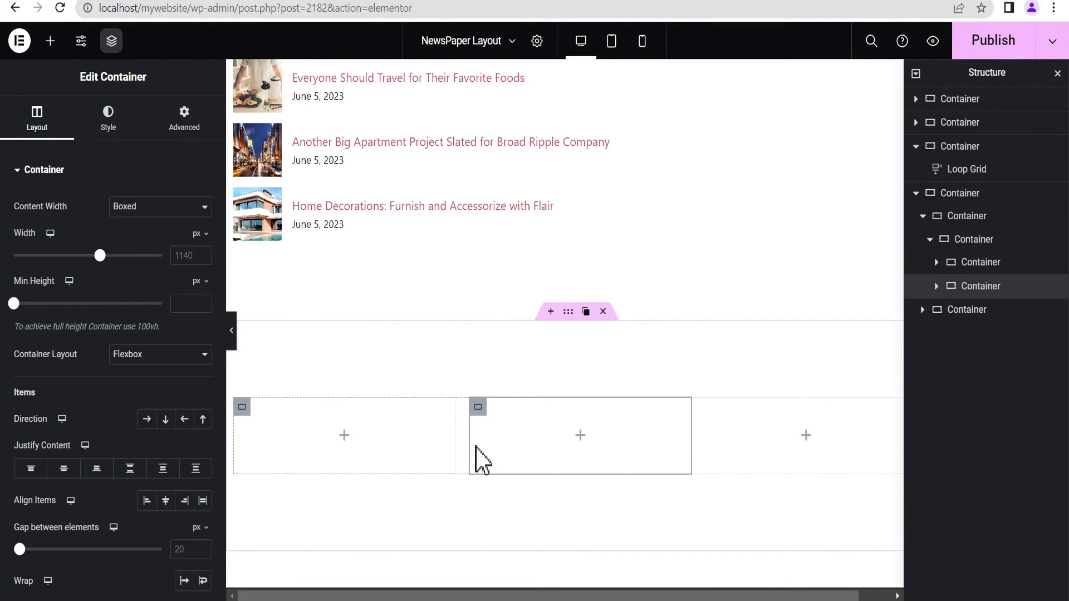
Rename the section's parent container as Cat Container and its two-thirds-wide column as Left Container in the page structure
left_click(959, 202)
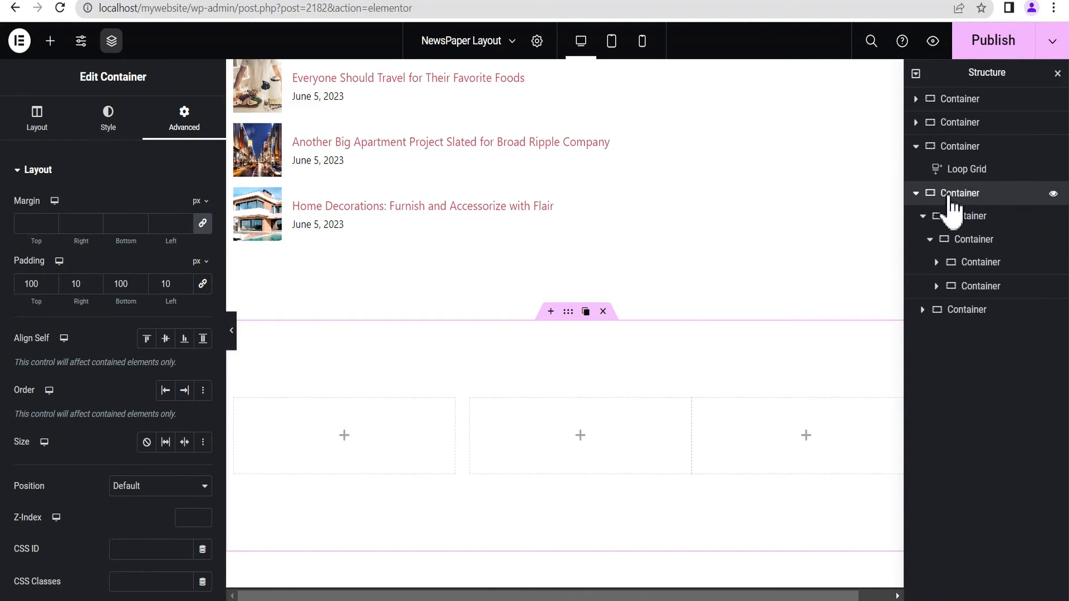
right_click(977, 194)
left_click(950, 194)
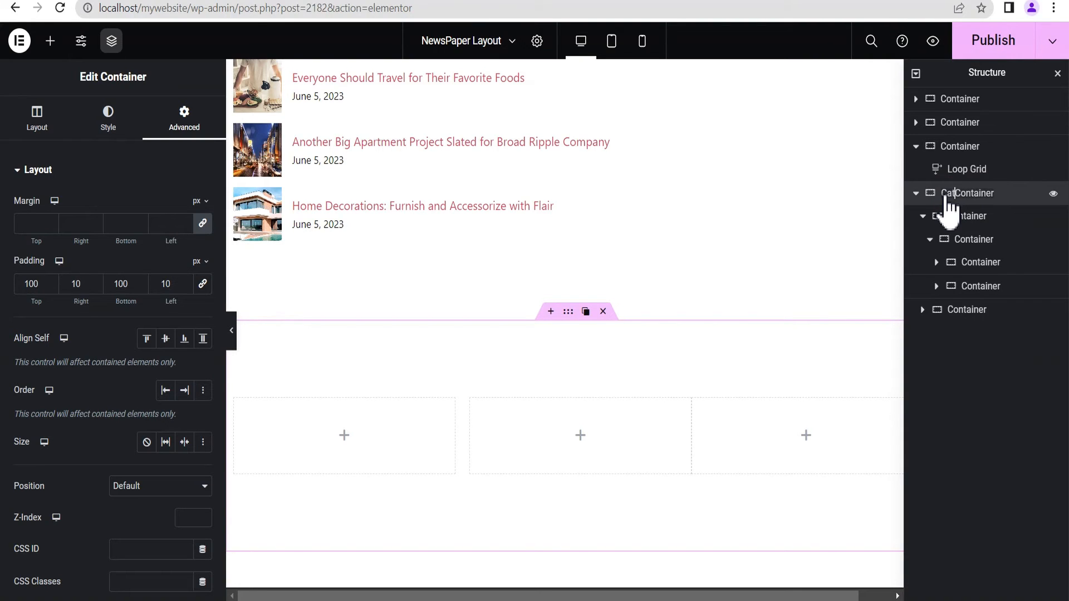
left_click(996, 196)
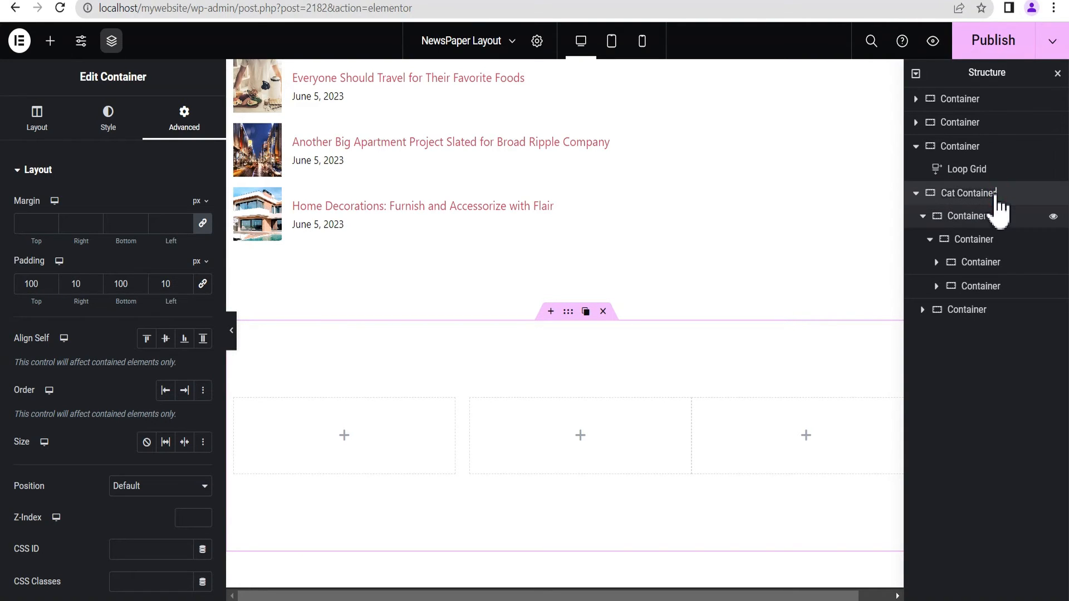
left_click(958, 217)
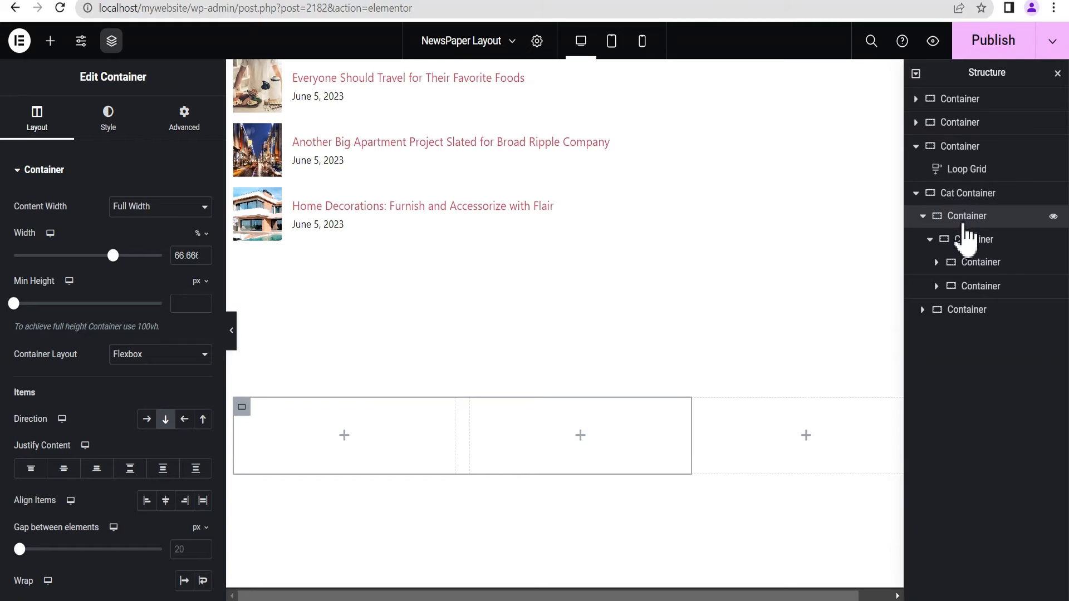
left_click(950, 217)
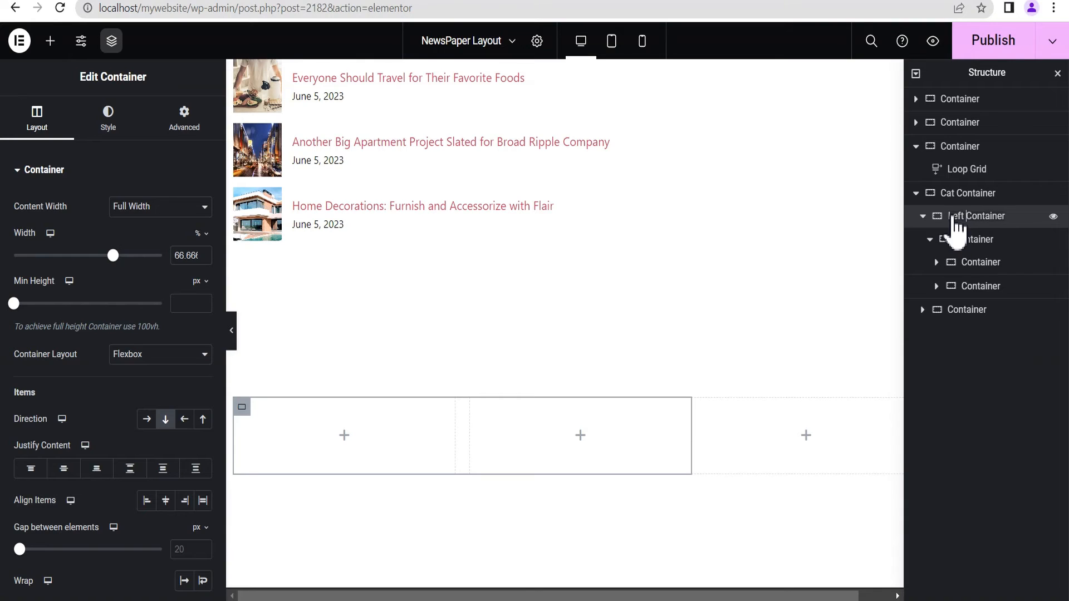
Rename the horizontal row container nested in Left Container as baby Container in the page structure
left_click(971, 240)
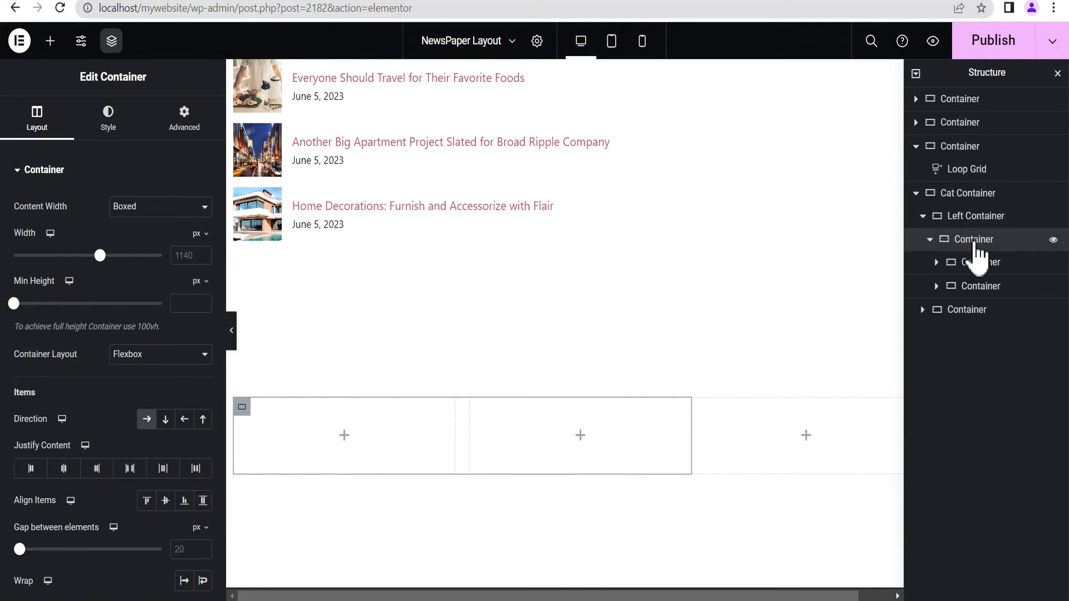
double_click(960, 239)
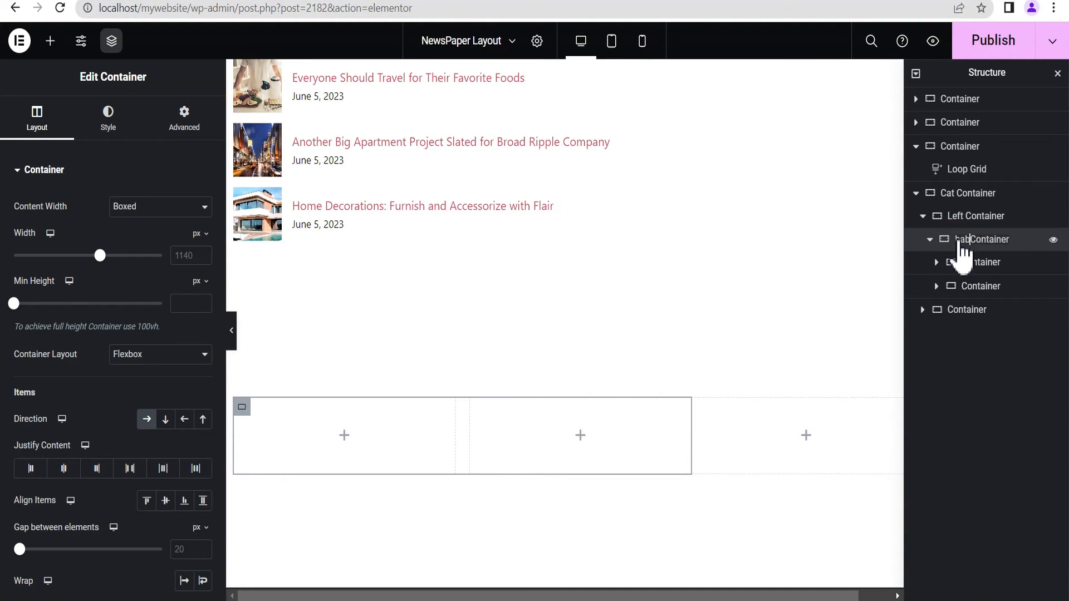
left_click(1026, 238)
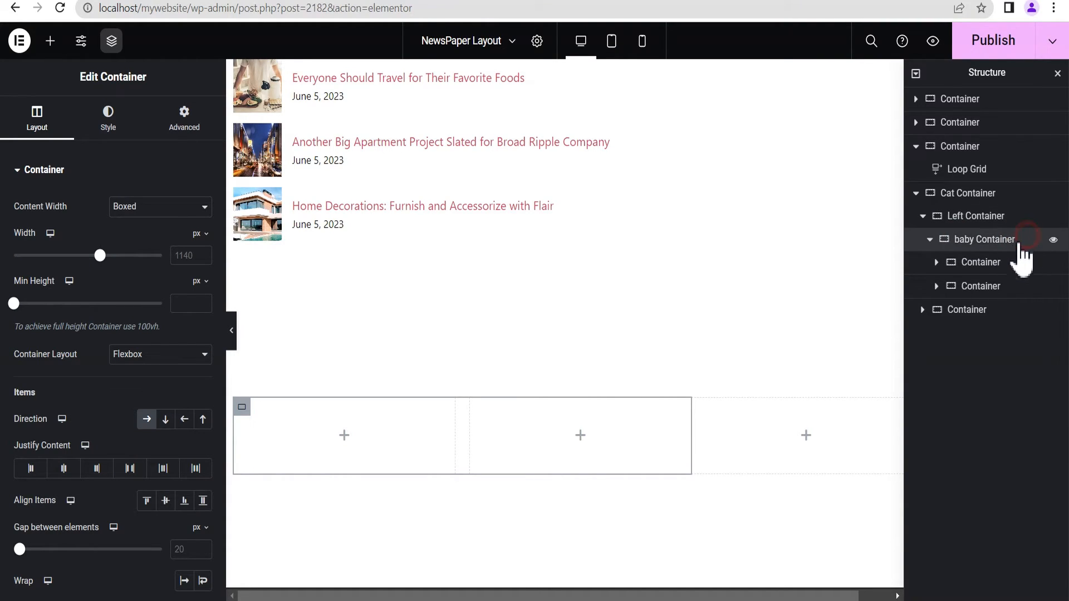
Rename the two containers inside baby Container as Left Container and Right Container
left_click(967, 265)
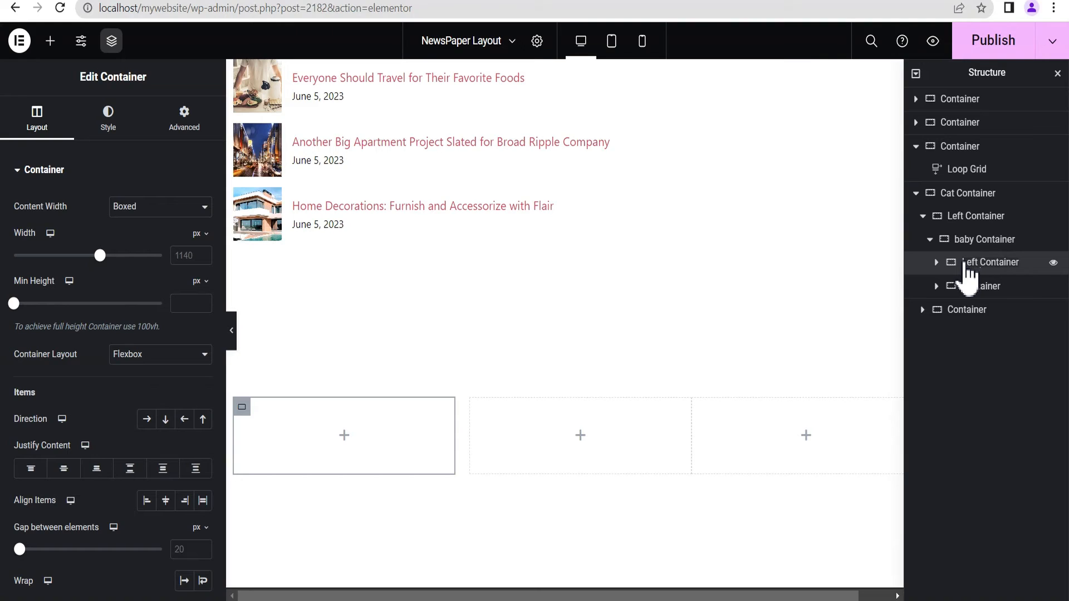
double_click(964, 287)
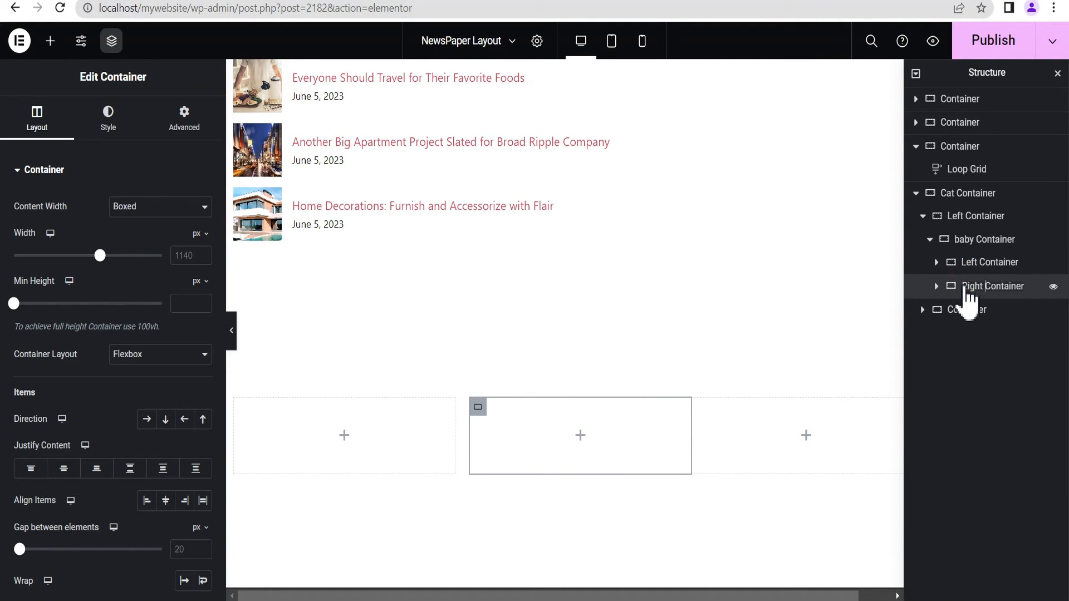
key("Return")
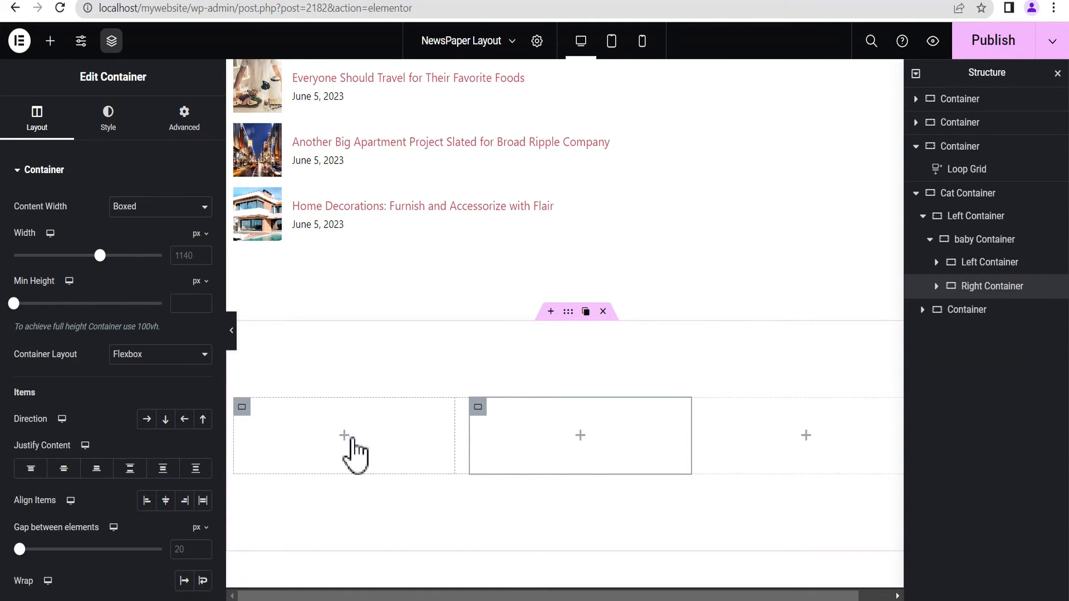
Copy the original featured-post loop grid and paste it into the Left Container inside baby Container
scroll(665, 313, "down", 1)
scroll(668, 315, "up", 10)
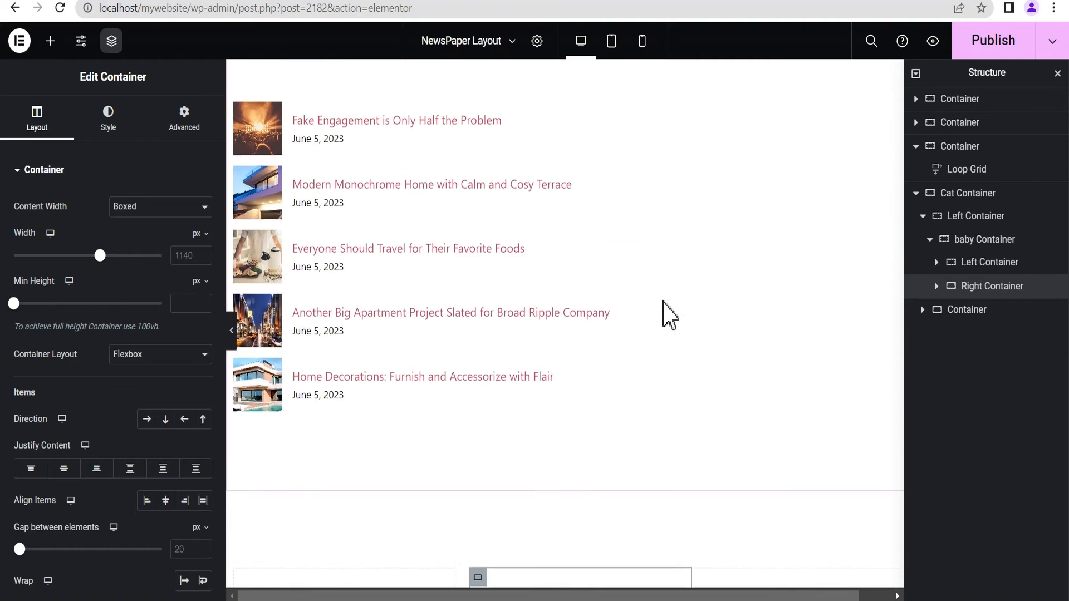
scroll(663, 306, "up", 2)
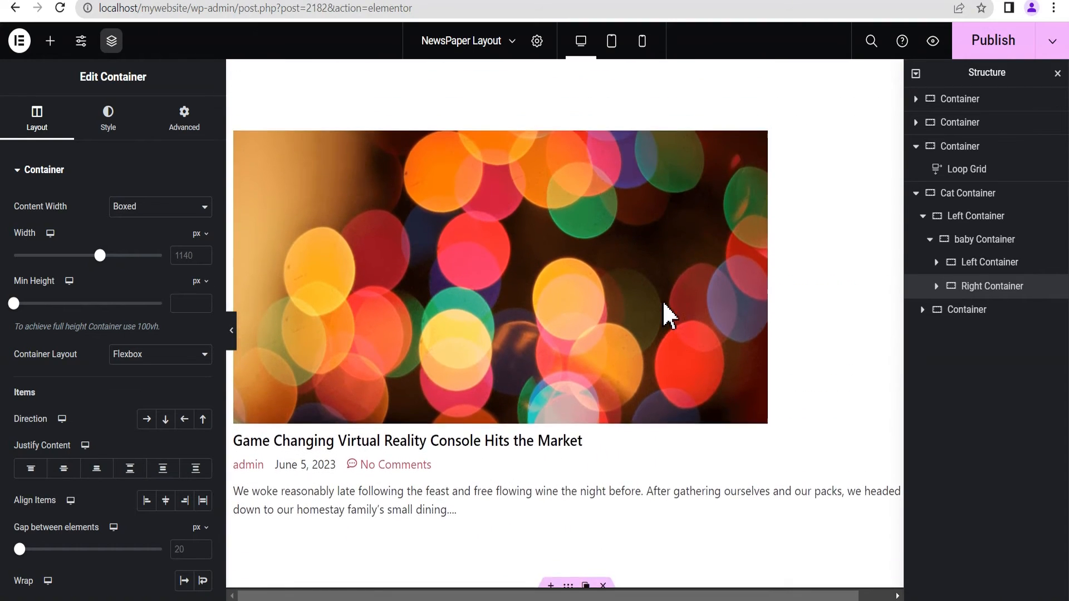
right_click(714, 196)
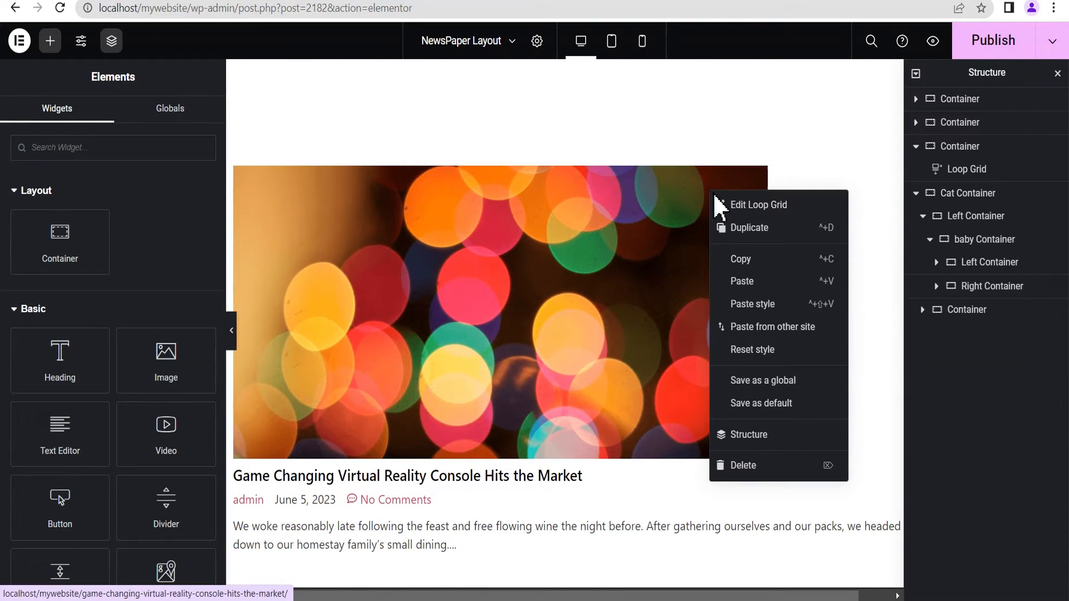
left_click(739, 260)
scroll(742, 275, "down", 9)
scroll(743, 276, "down", 5)
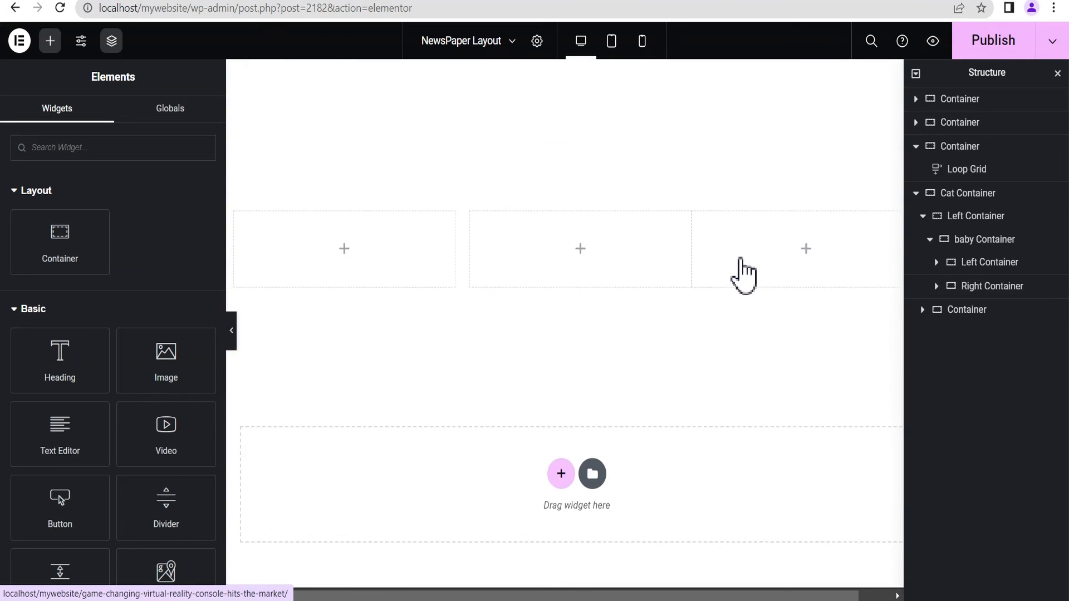
right_click(338, 224)
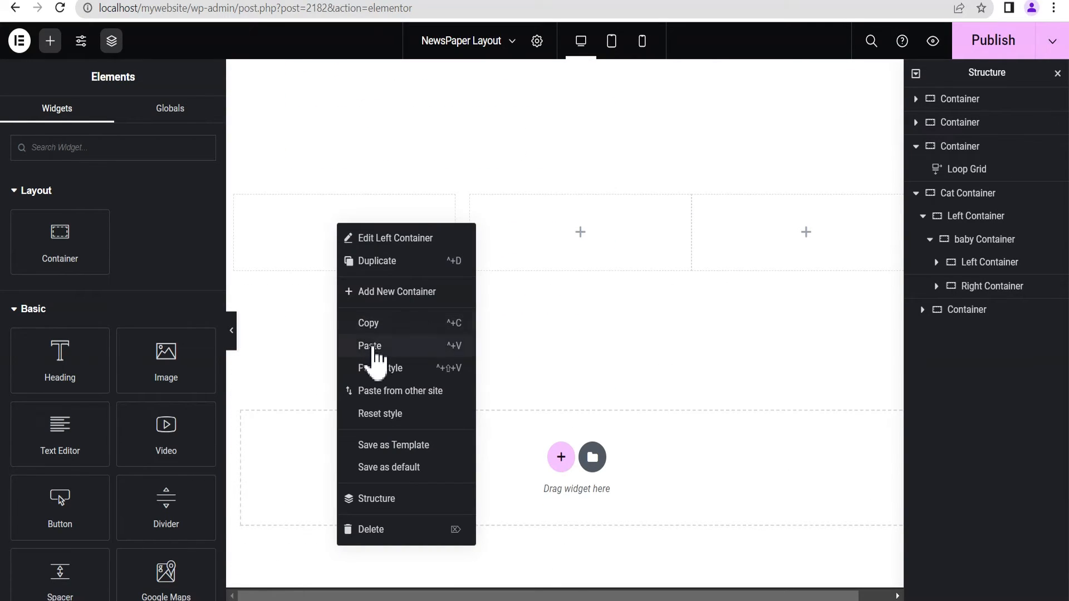
left_click(369, 347)
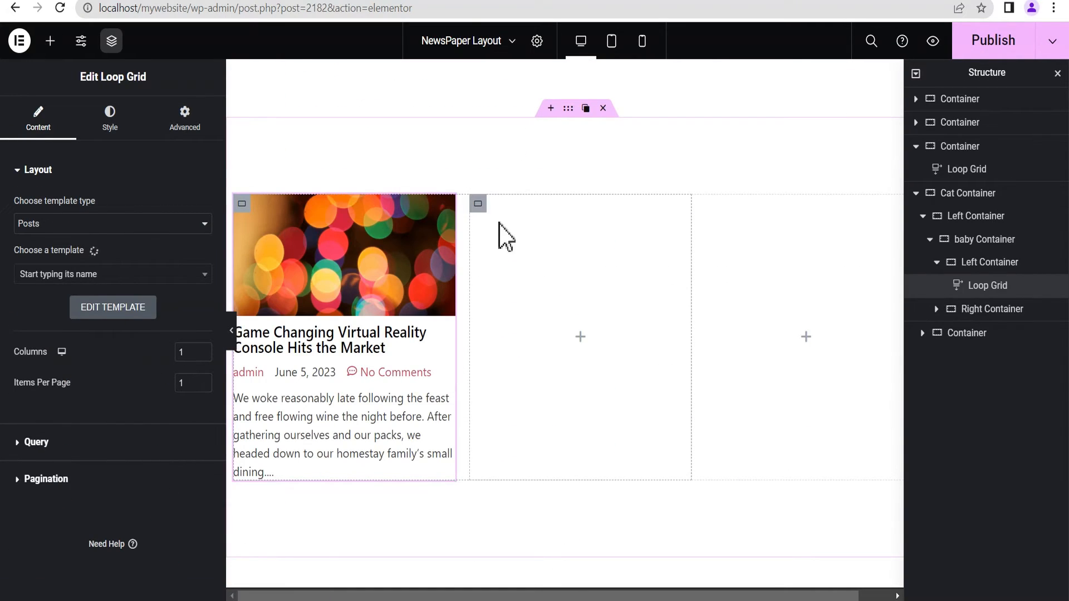
Copy the original compact-post loop grid and paste it into the Right Container inside baby Container
scroll(506, 251, "down", 3)
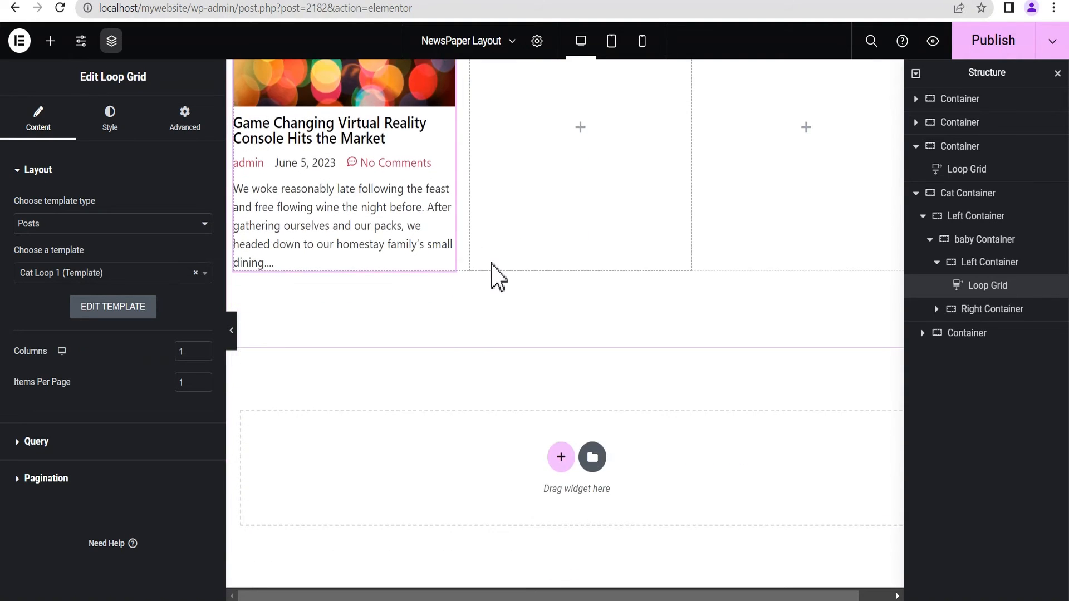
scroll(492, 274, "up", 8)
scroll(487, 258, "up", 2)
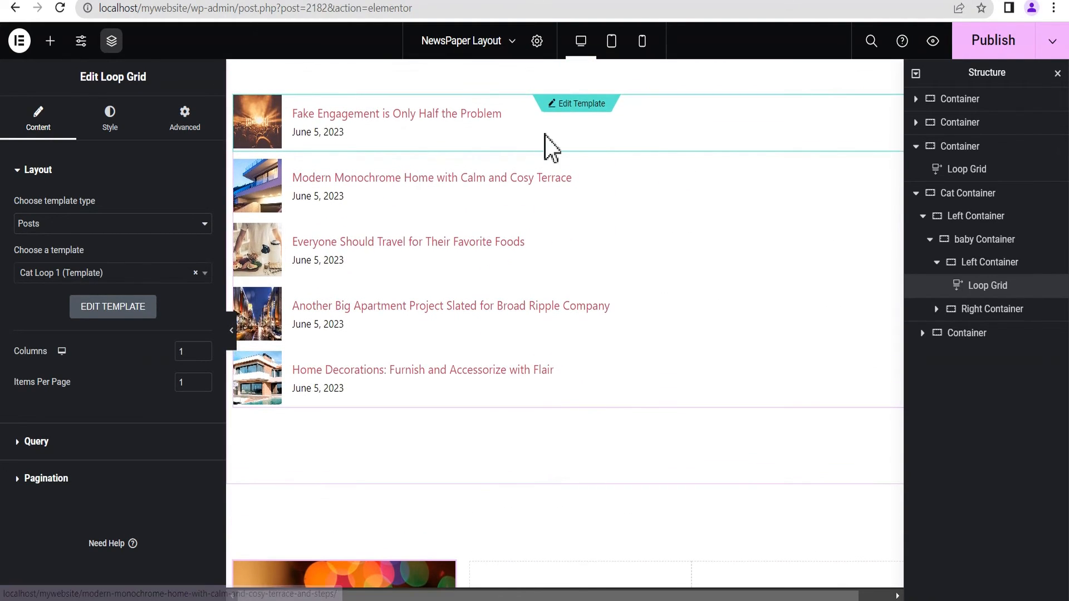
right_click(678, 115)
left_click(710, 181)
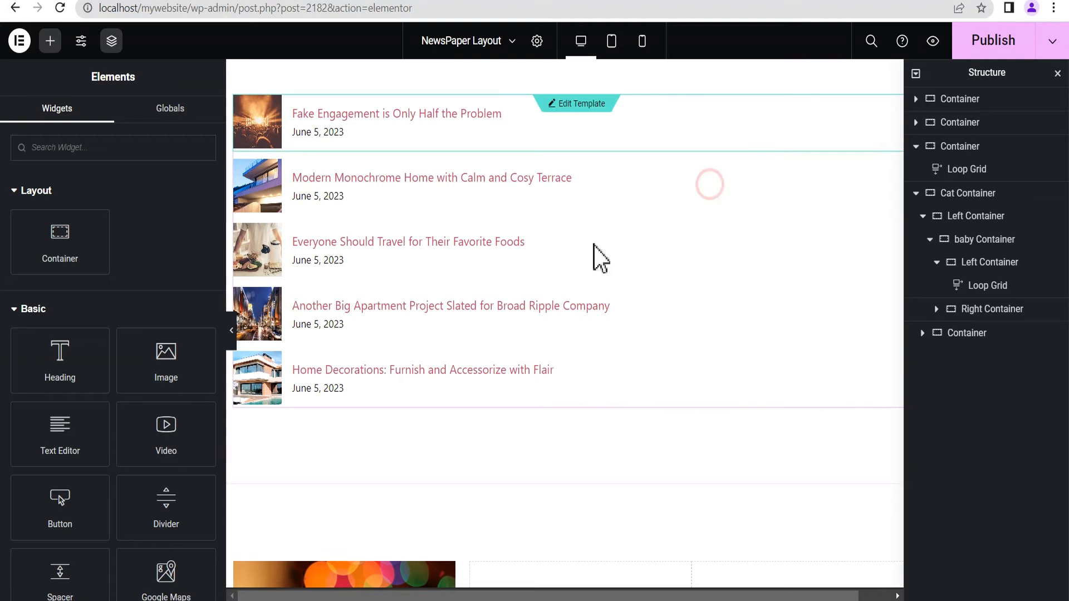
scroll(565, 259, "up", 3)
scroll(564, 258, "up", 5)
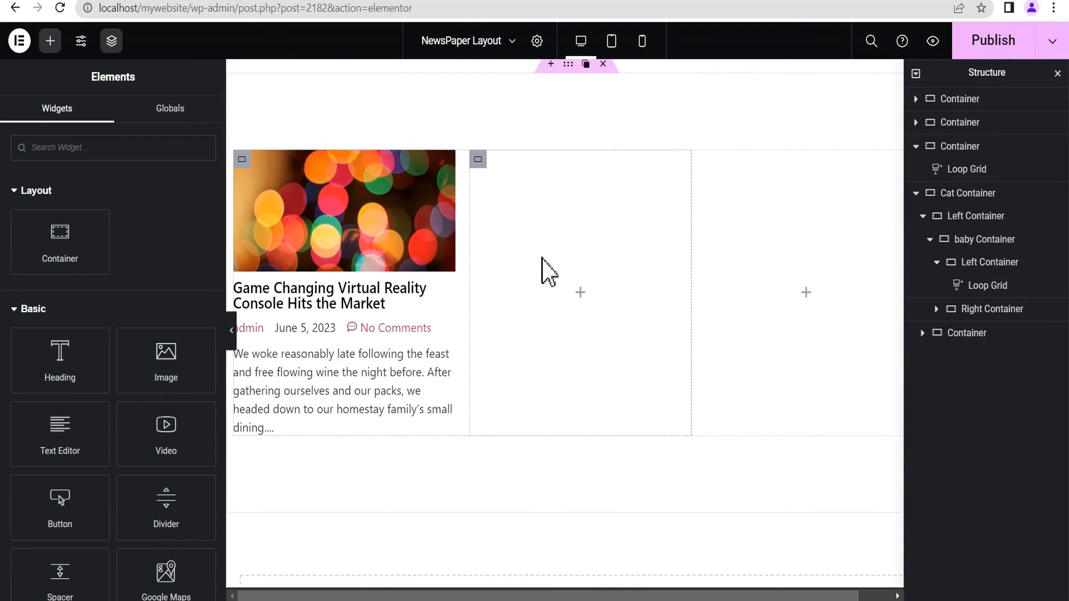
right_click(589, 251)
left_click(618, 374)
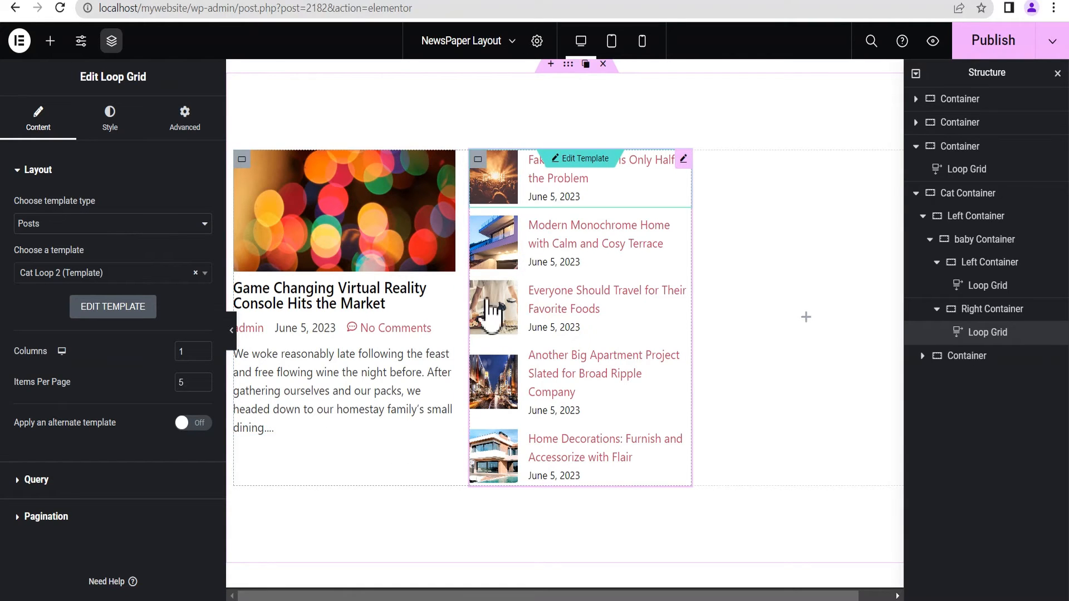
Preview the category section at full width and check how the two loop grids sit side by side
left_click(231, 330)
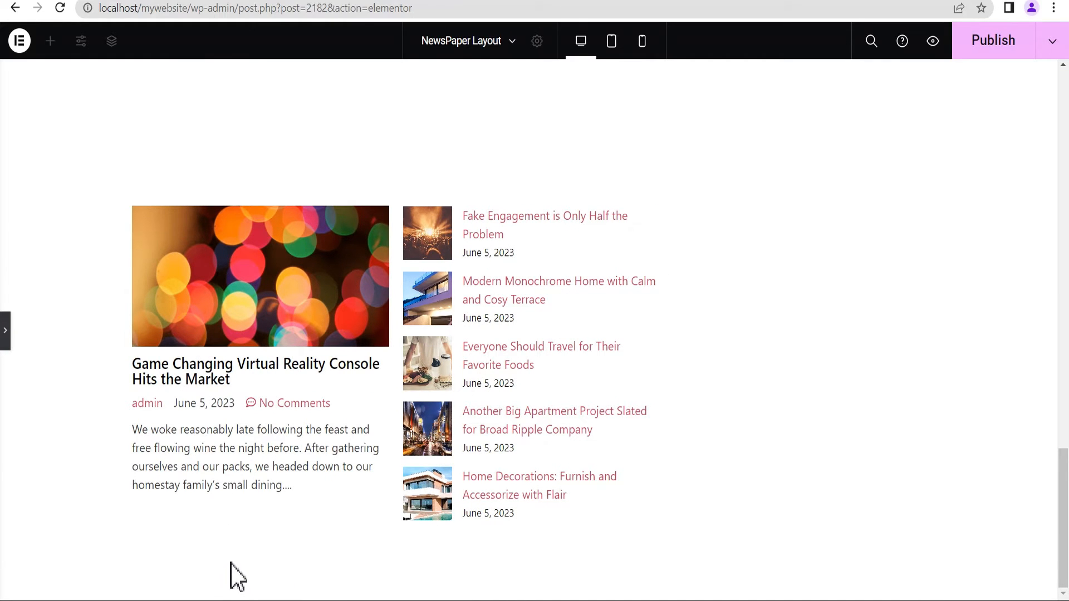
mouse_move(1067, 475)
left_mouse_down()
mouse_move(1067, 430)
mouse_move(1067, 484)
left_mouse_up()
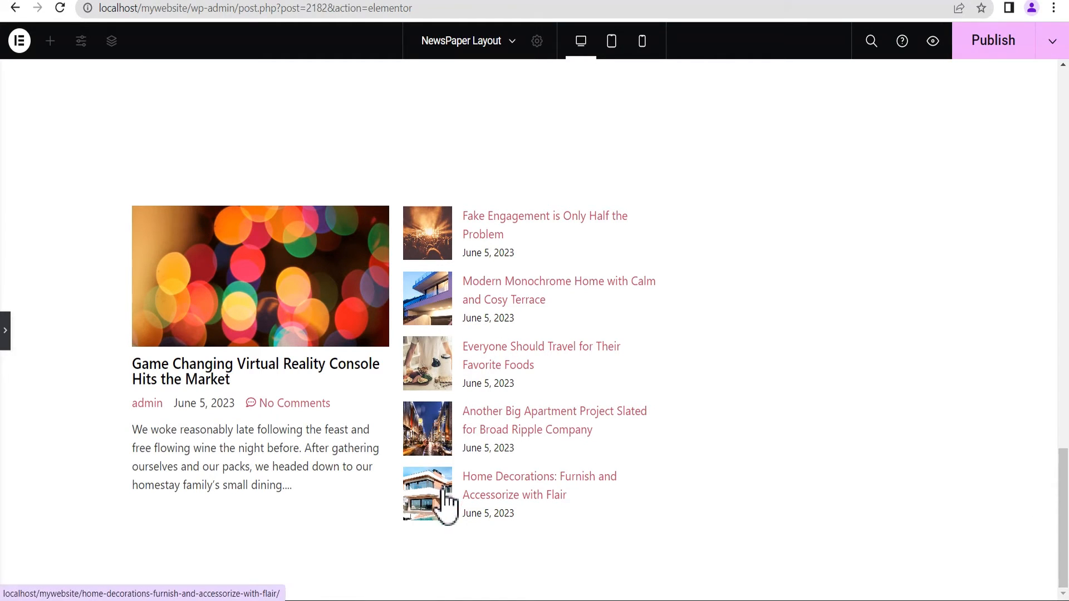
mouse_move(1064, 482)
left_mouse_down()
mouse_move(1062, 406)
mouse_move(1061, 501)
left_mouse_up()
left_click(5, 328)
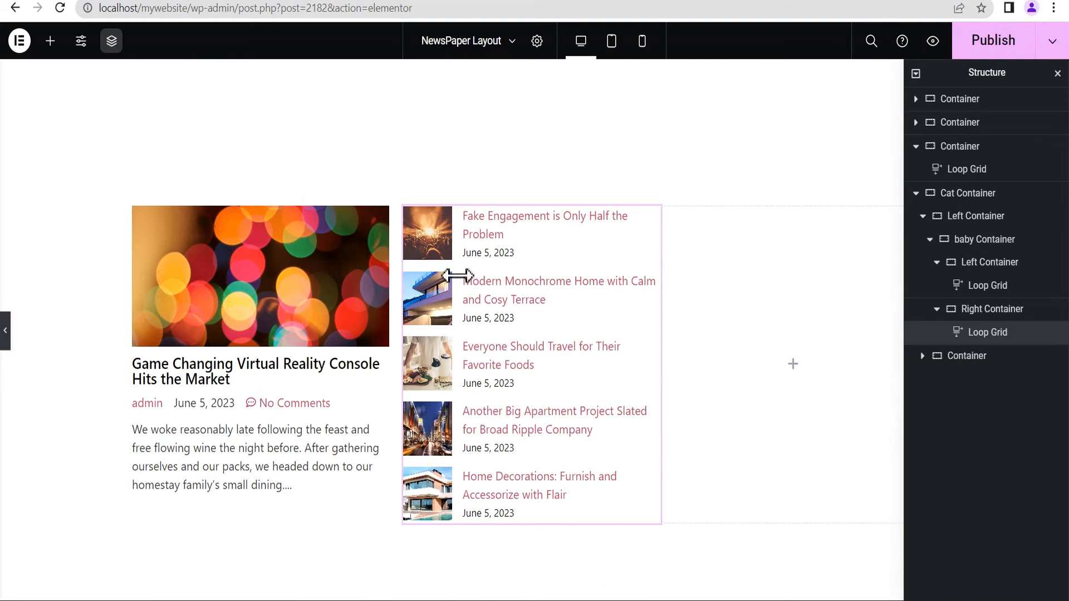
Open the Cat Loop 2 template of the pasted compact-post grid for editing, saving the page changes
left_click(648, 248)
left_click(580, 211)
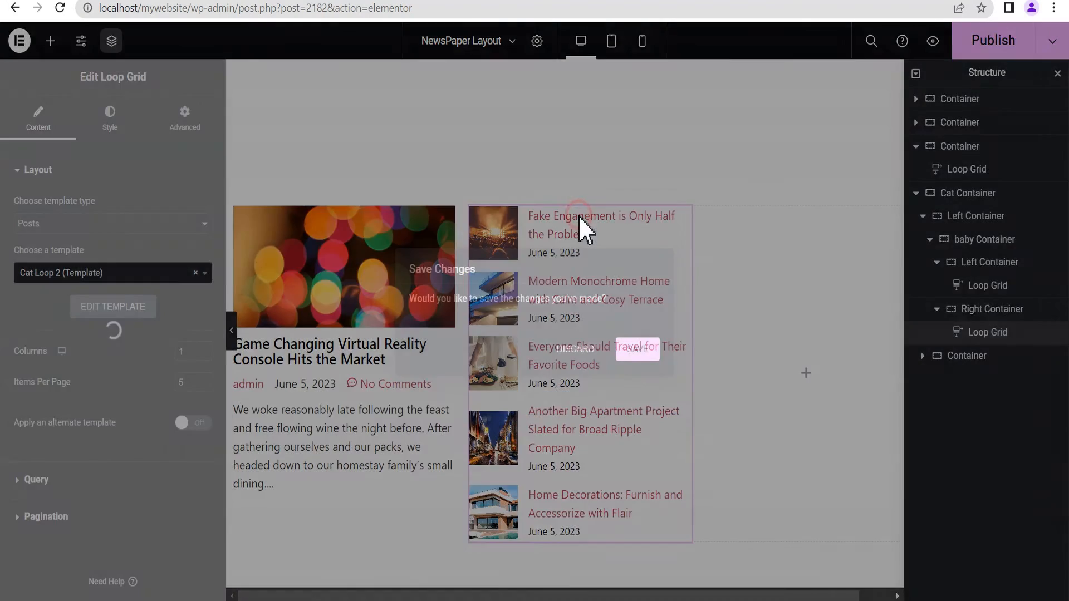
left_click(635, 349)
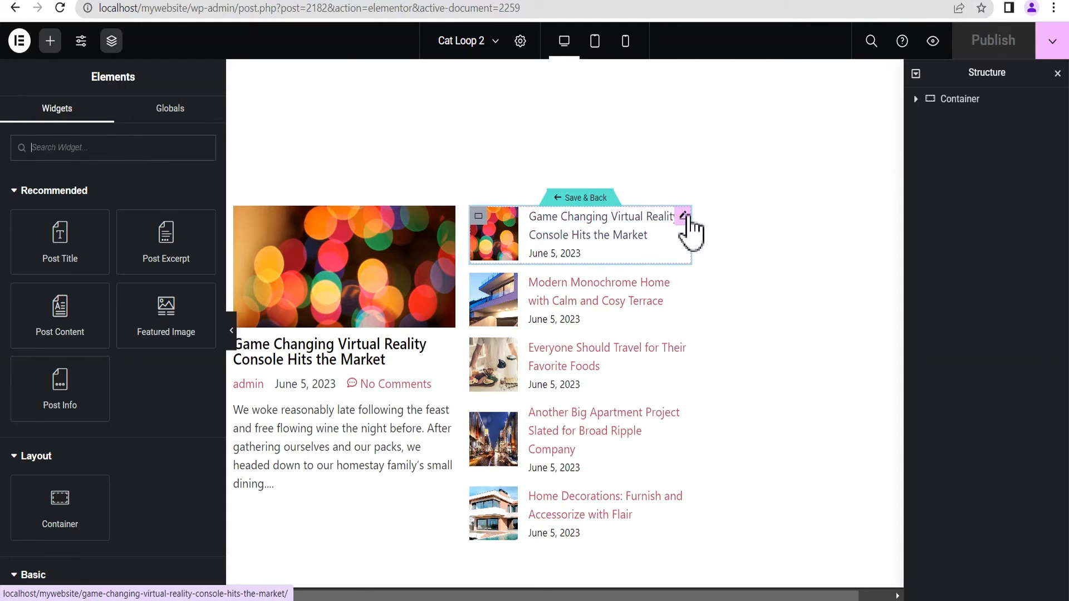
Set the image size of the template's Testimonial widget to 60 px
left_click(685, 217)
left_click(39, 331)
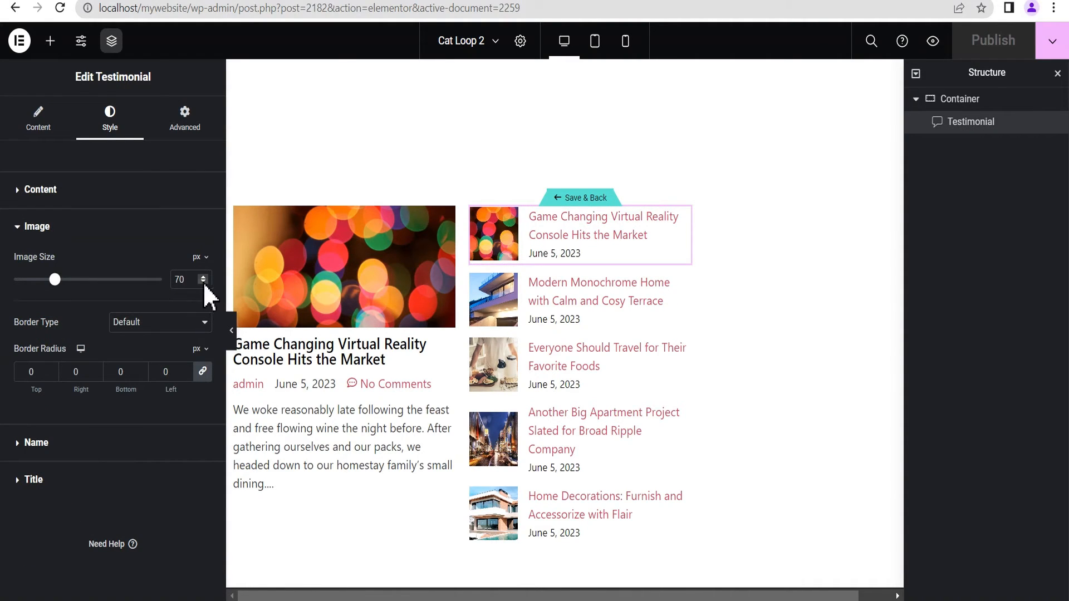
type("6")
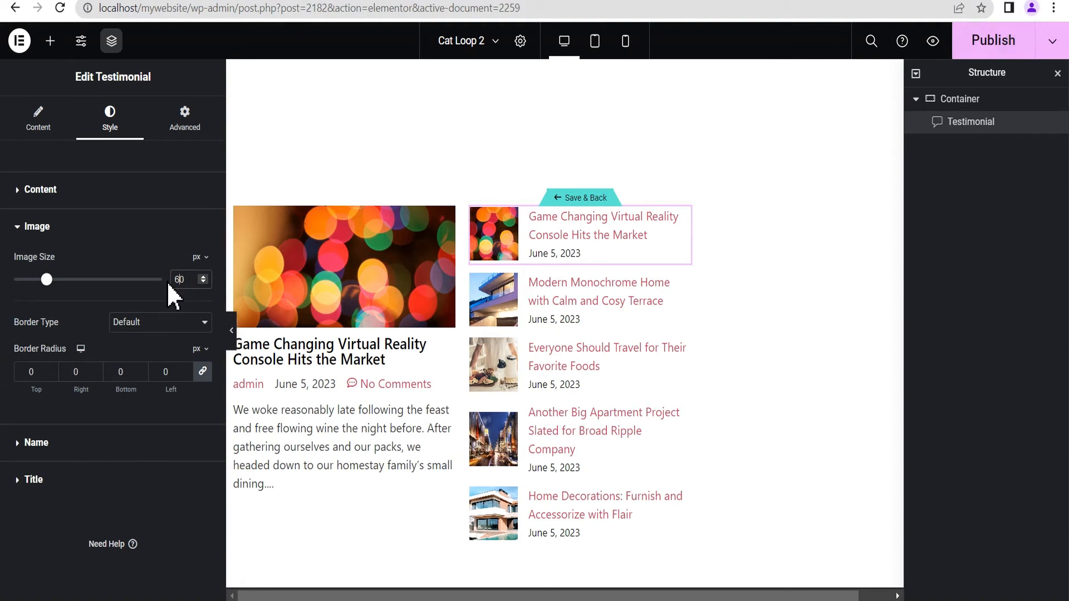
Set the Testimonial name's typography to size 14 px and weight 600 (Semi Bold)
left_click(53, 443)
left_click(202, 333)
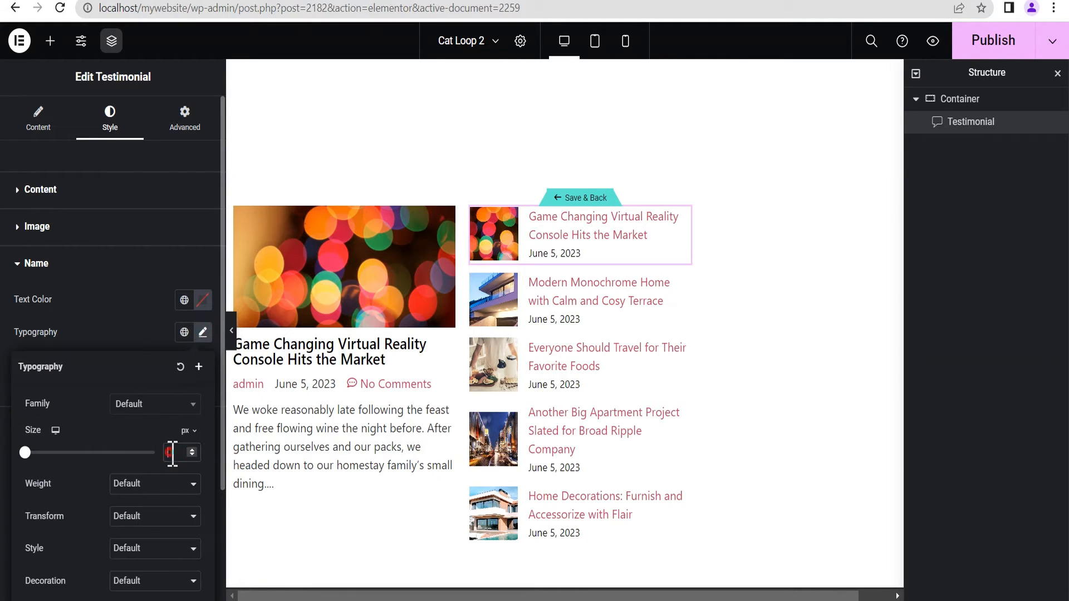
left_click(174, 452)
type("18")
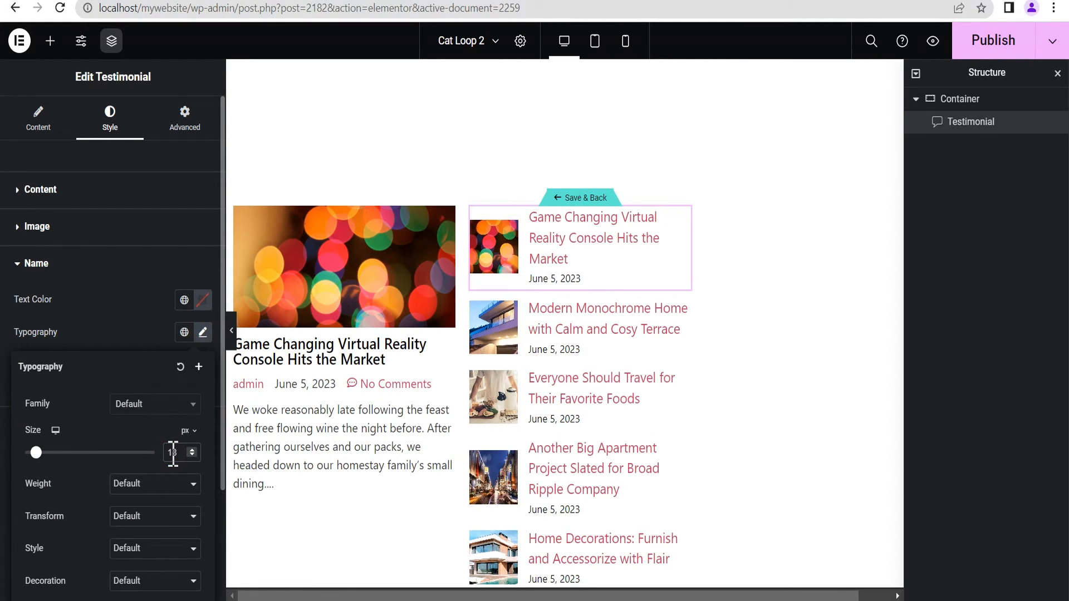
left_click(192, 455)
left_click(192, 455)
left_click(193, 455)
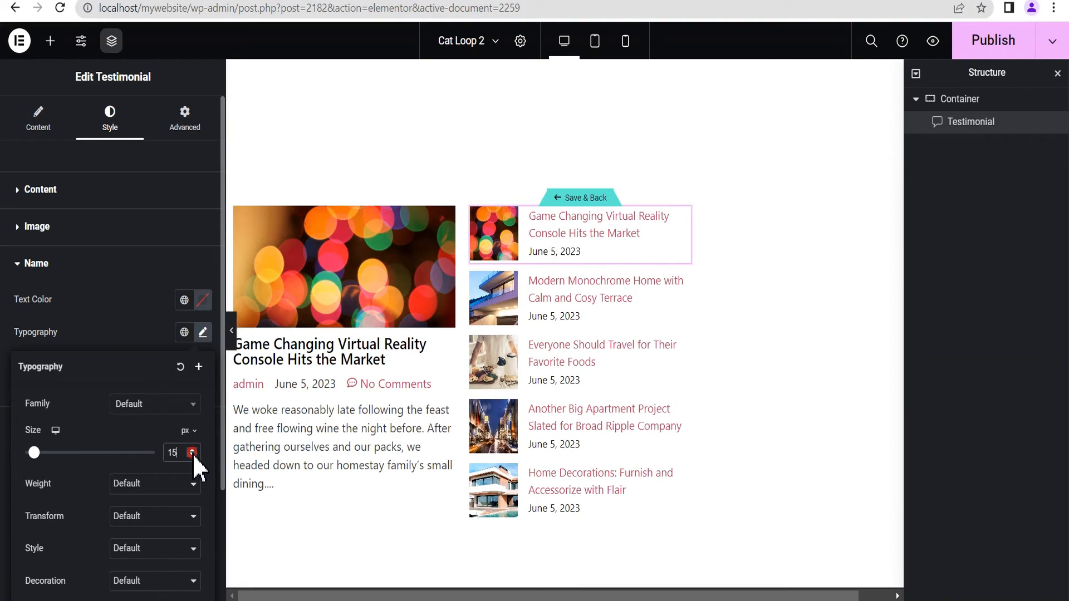
left_click(193, 455)
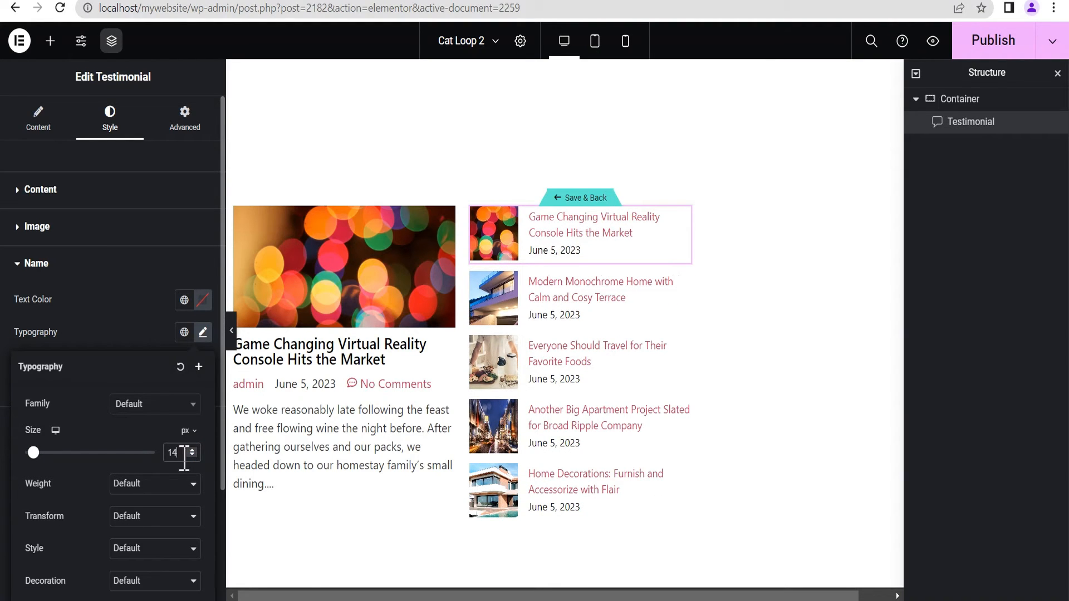
left_click(155, 484)
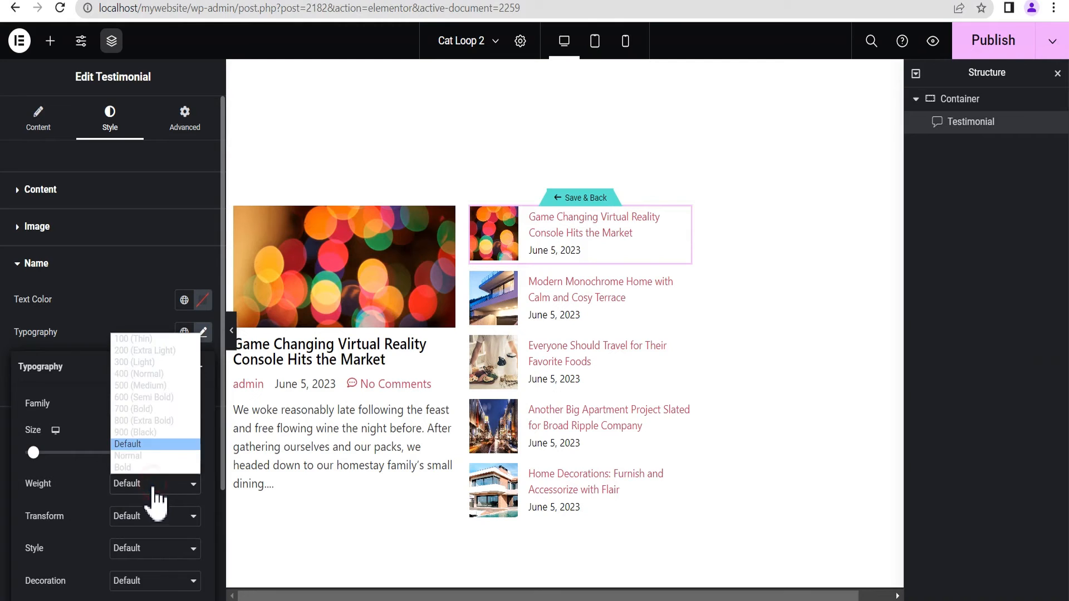
left_click(134, 397)
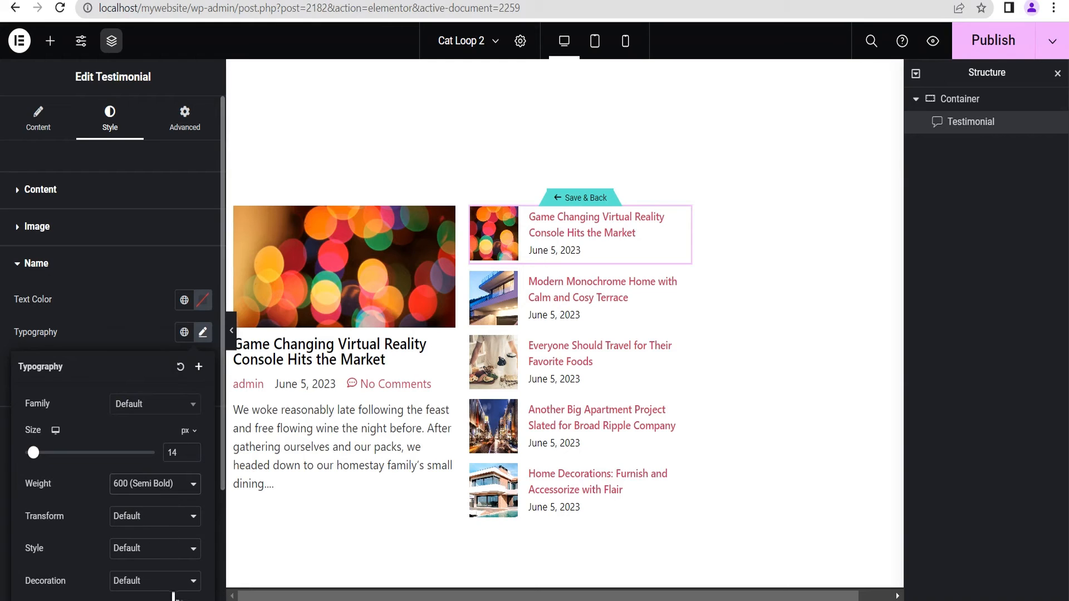
left_click(100, 291)
Save the Cat Loop 2 template, return to the newspaper page, and preview the category section at full width
left_click(575, 197)
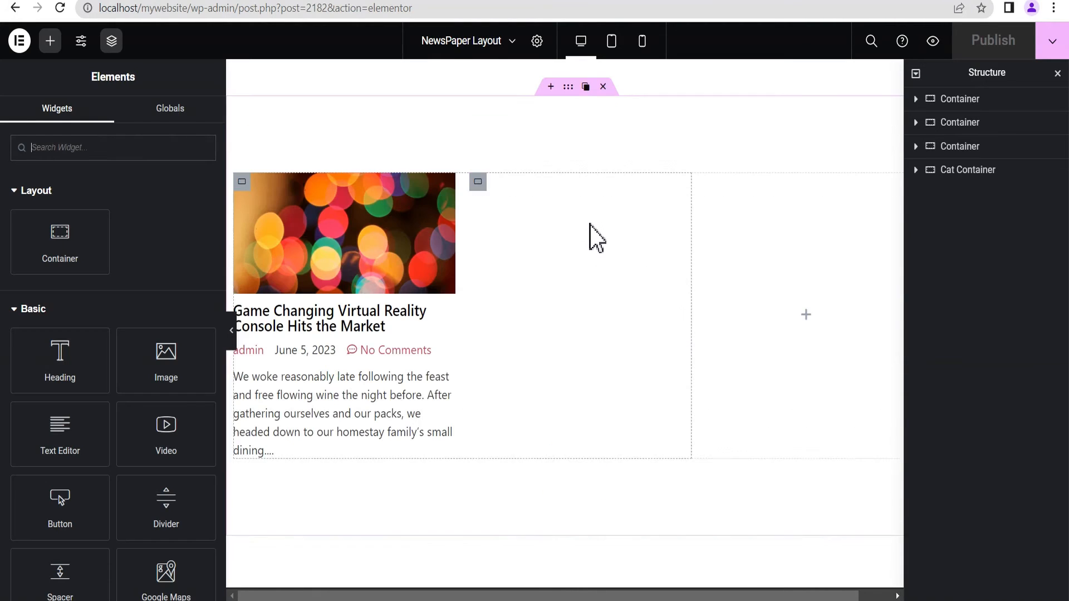
left_click(231, 333)
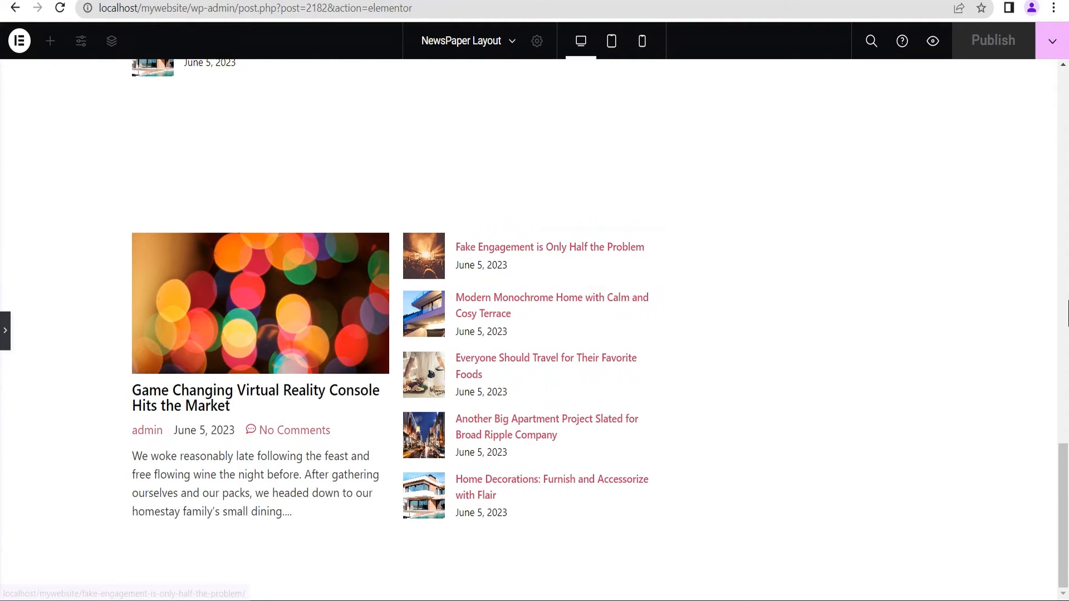
left_click(5, 330)
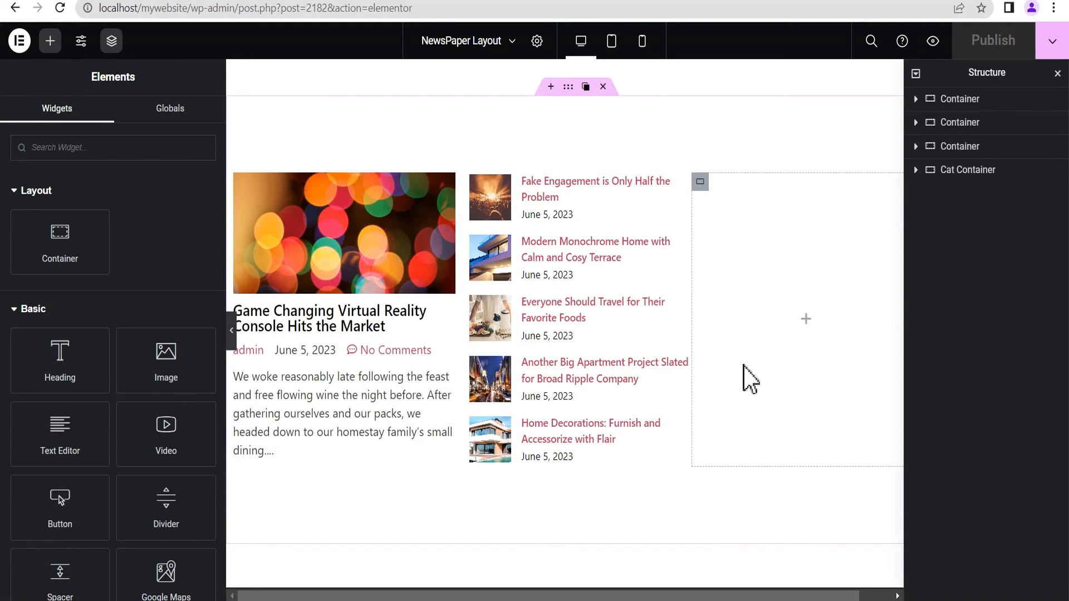
Delete the original standalone container with the compact-post loop grid above the Cat Container section
scroll(713, 262, "up", 8)
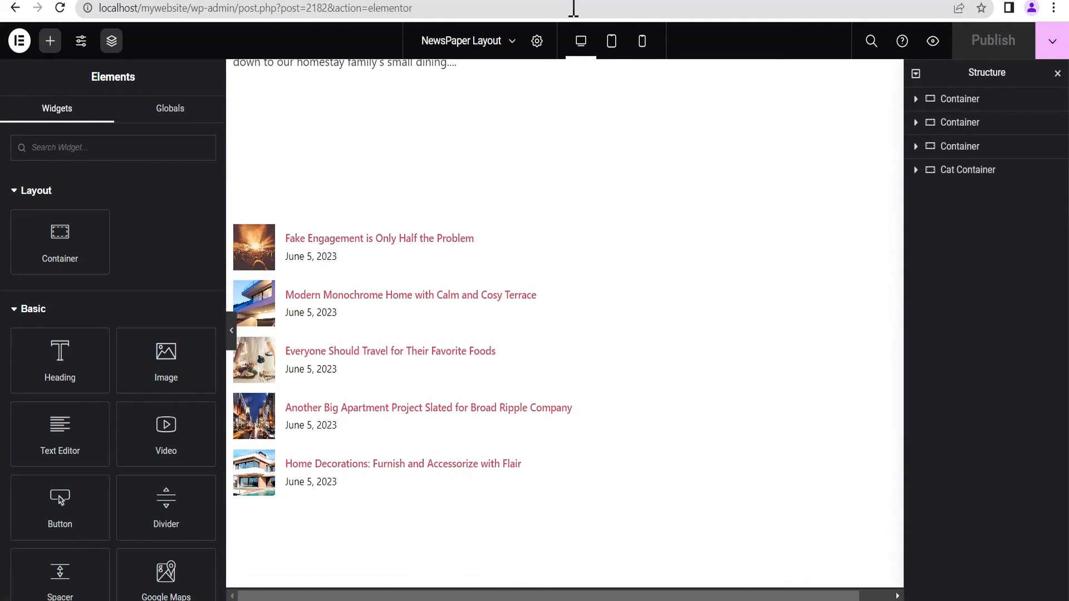
left_click(604, 138)
scroll(607, 139, "up", 8)
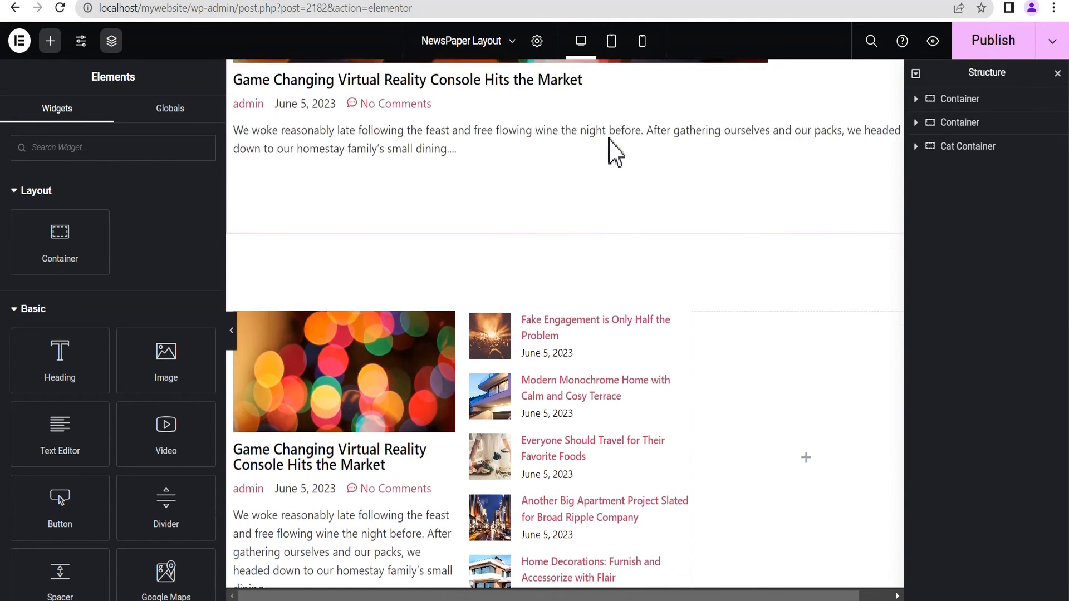
Delete the original standalone container with the large featured post above the Cat Container section
scroll(608, 139, "up", 4)
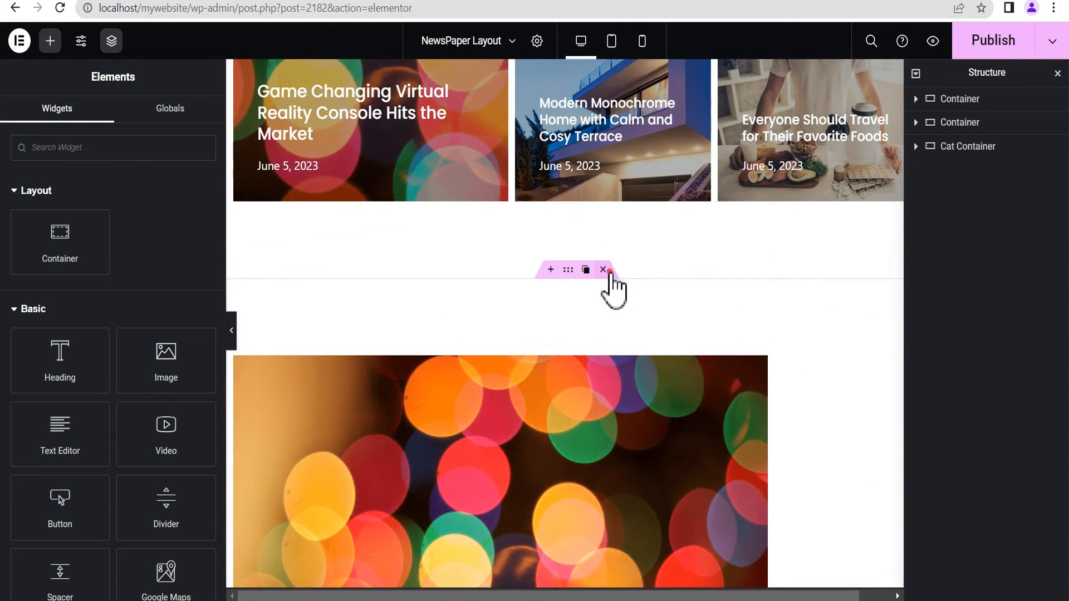
left_click(604, 269)
Set the Cat Container's top padding to 10 px and preview the page at full width
mouse_move(583, 280)
left_click(566, 271)
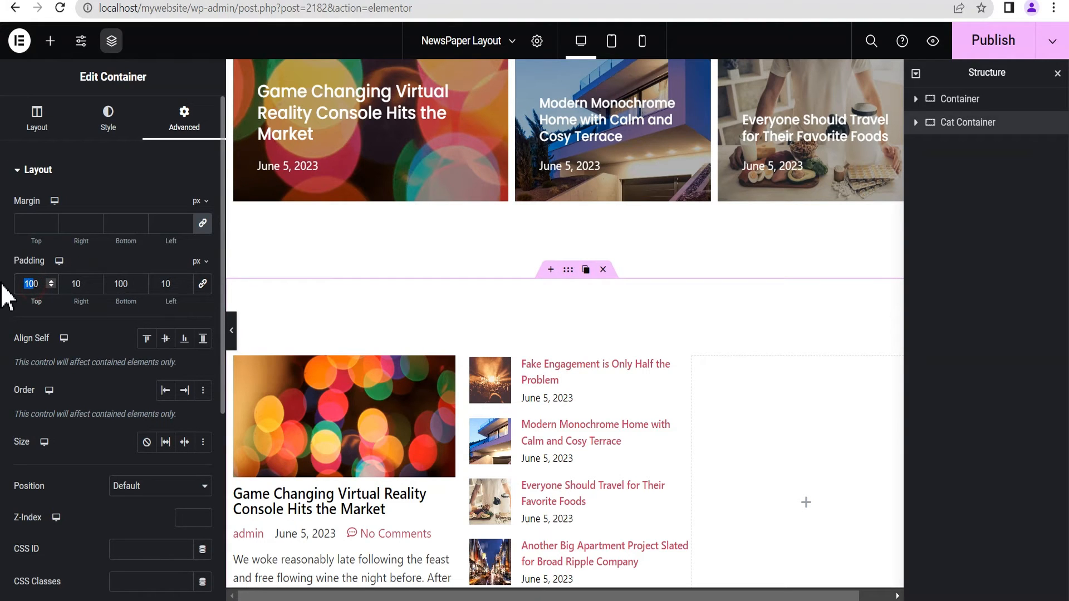
type("0")
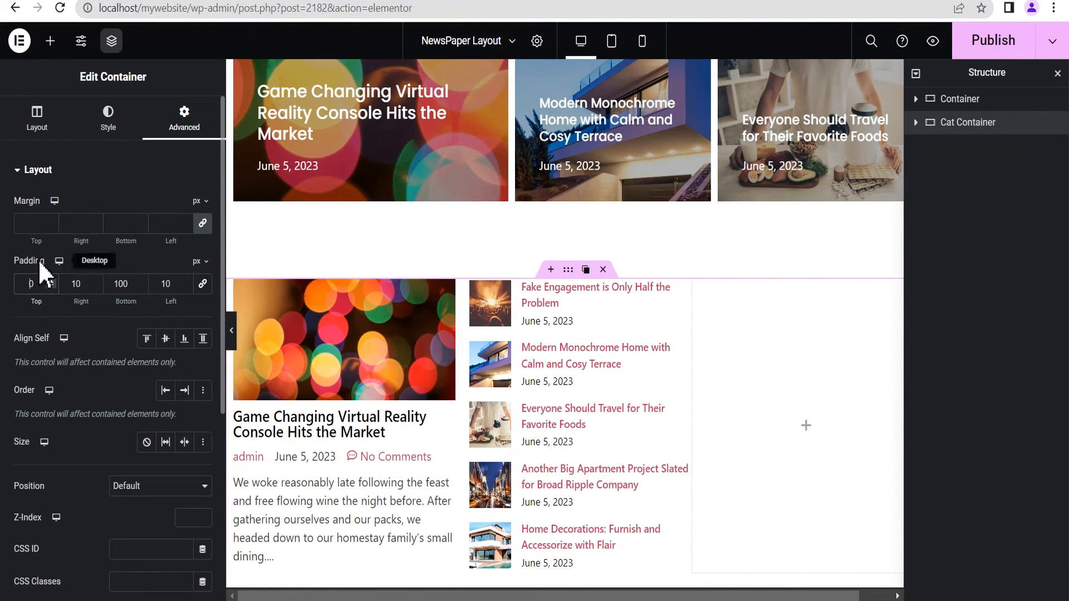
left_click(29, 283)
type("1")
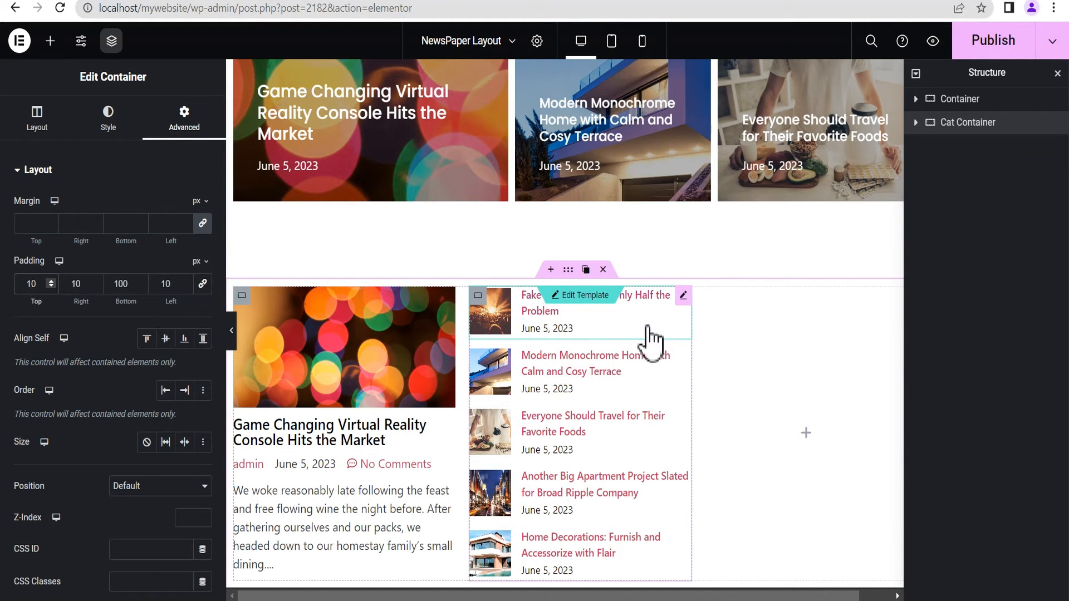
left_click(232, 334)
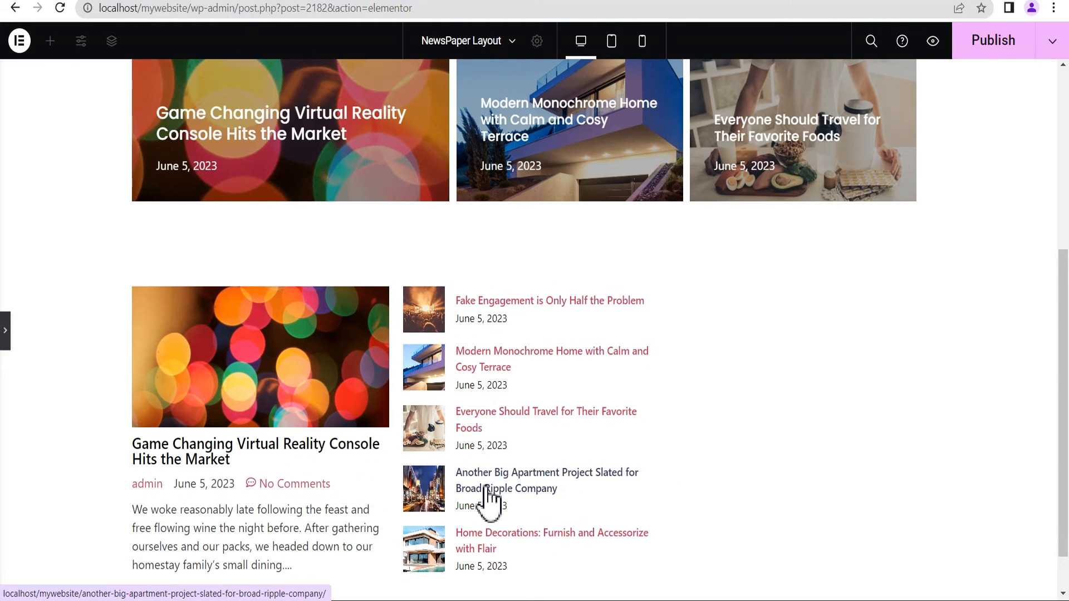
scroll(1058, 357, "down", 1)
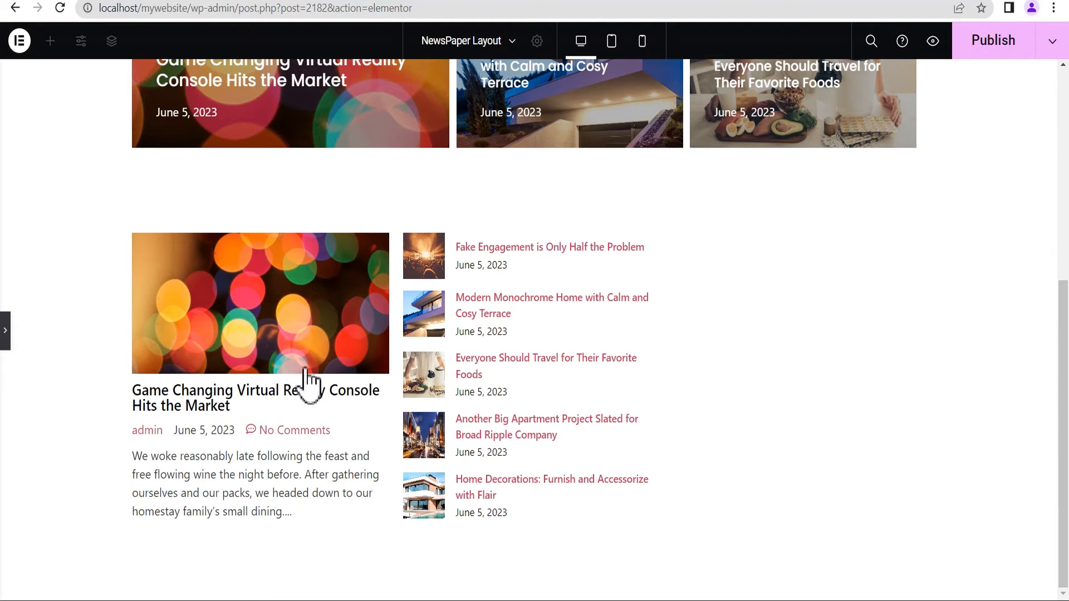
left_click(5, 330)
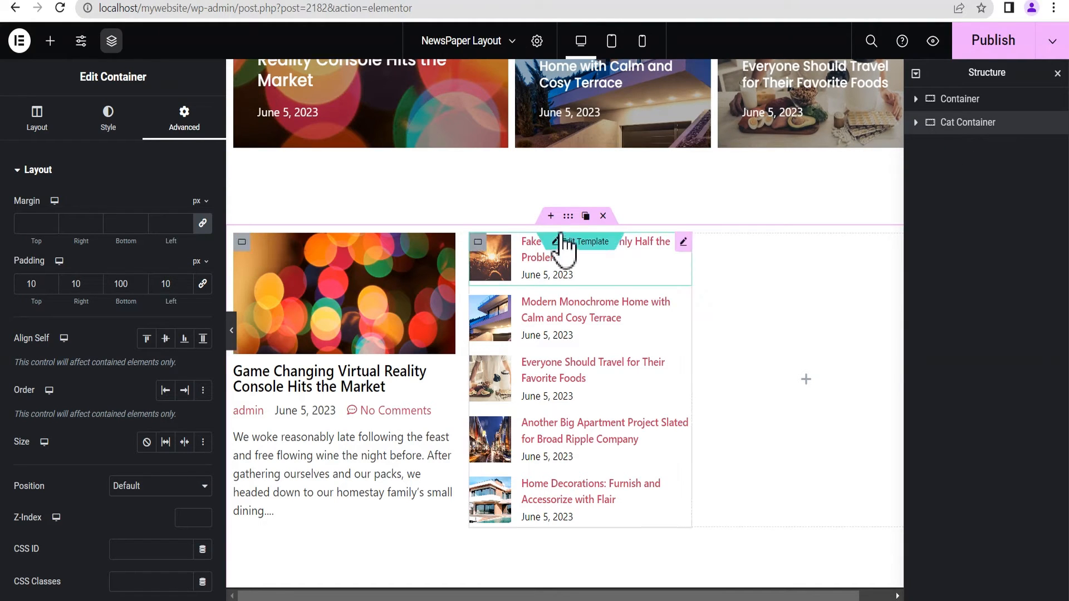
Add a Heading widget at the top of the Left Container, above the baby Container with the post grids
left_click(915, 122)
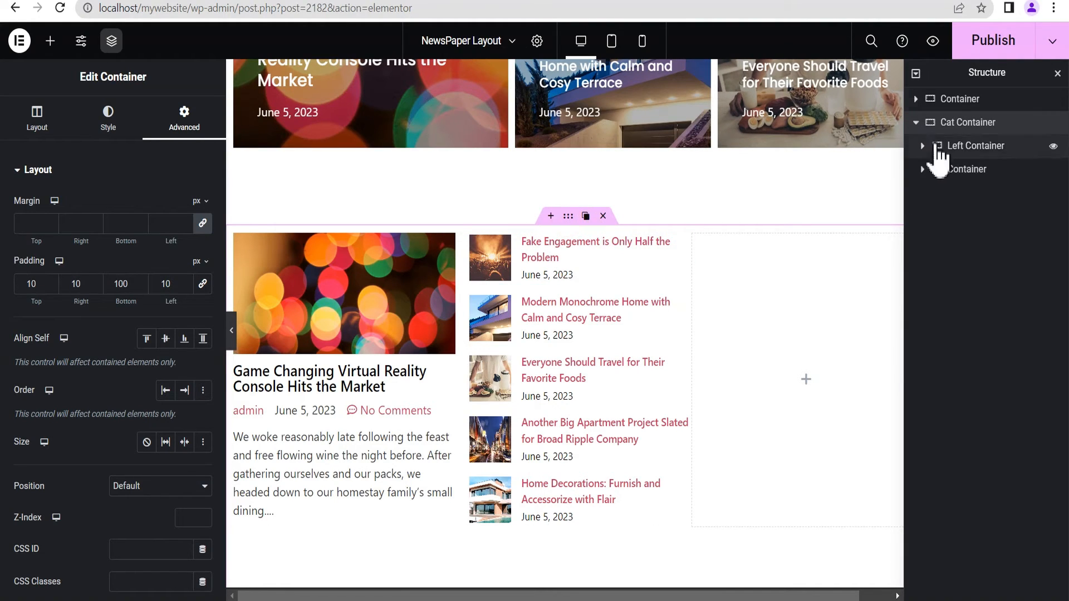
left_click(965, 151)
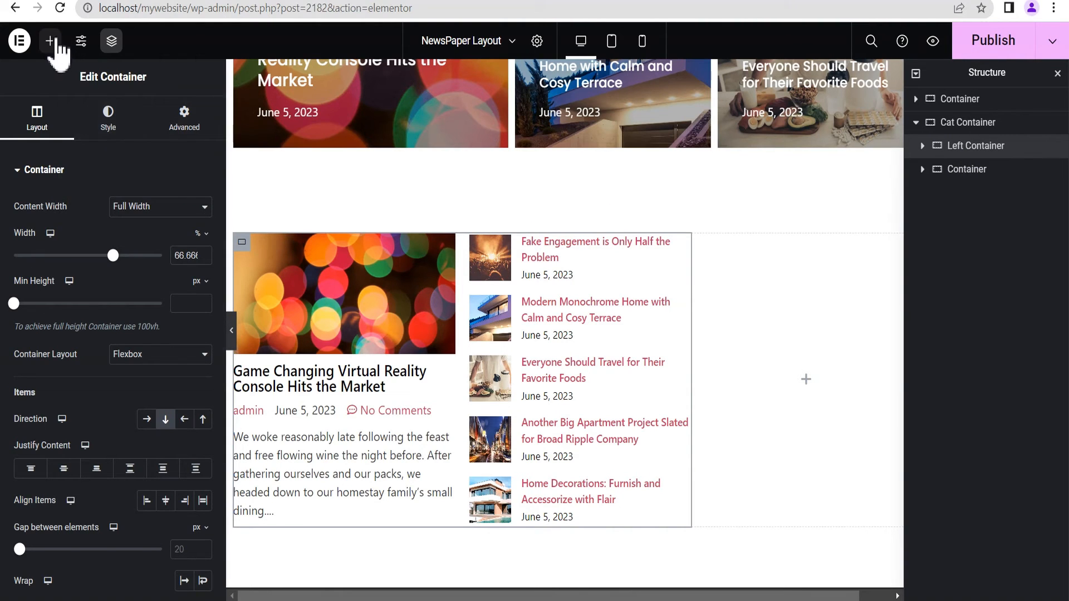
left_click(51, 44)
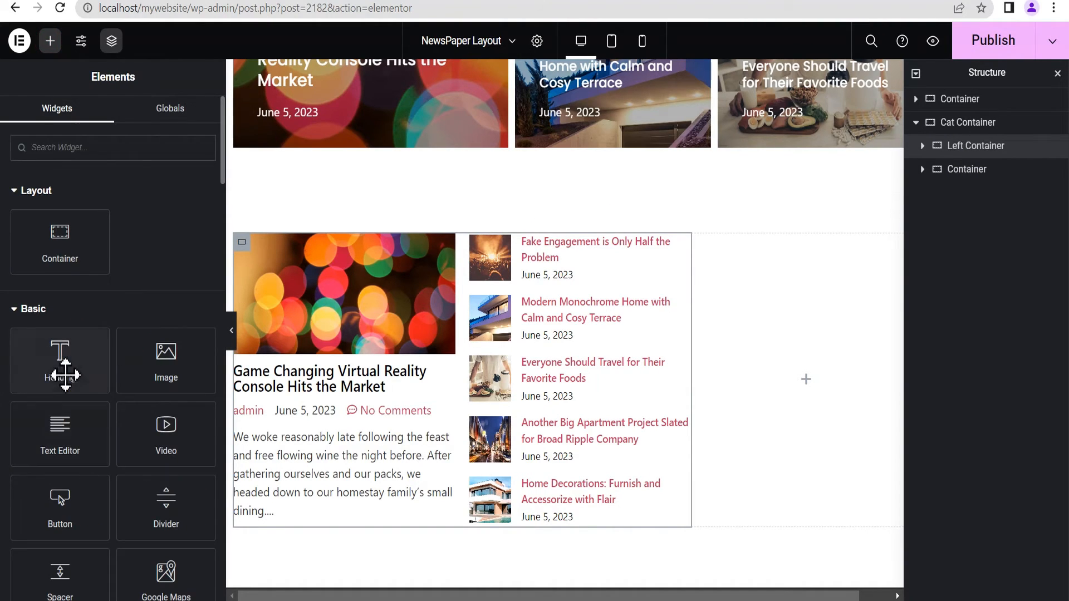
left_click_drag(64, 369, 459, 271)
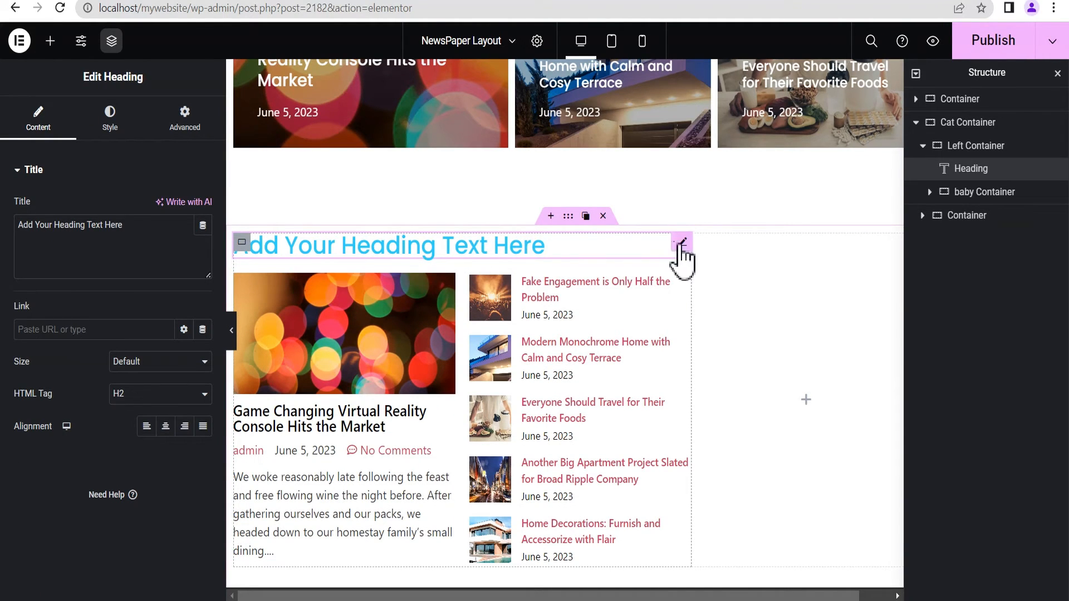
Set the new heading's typography size to 14 px
left_click(109, 121)
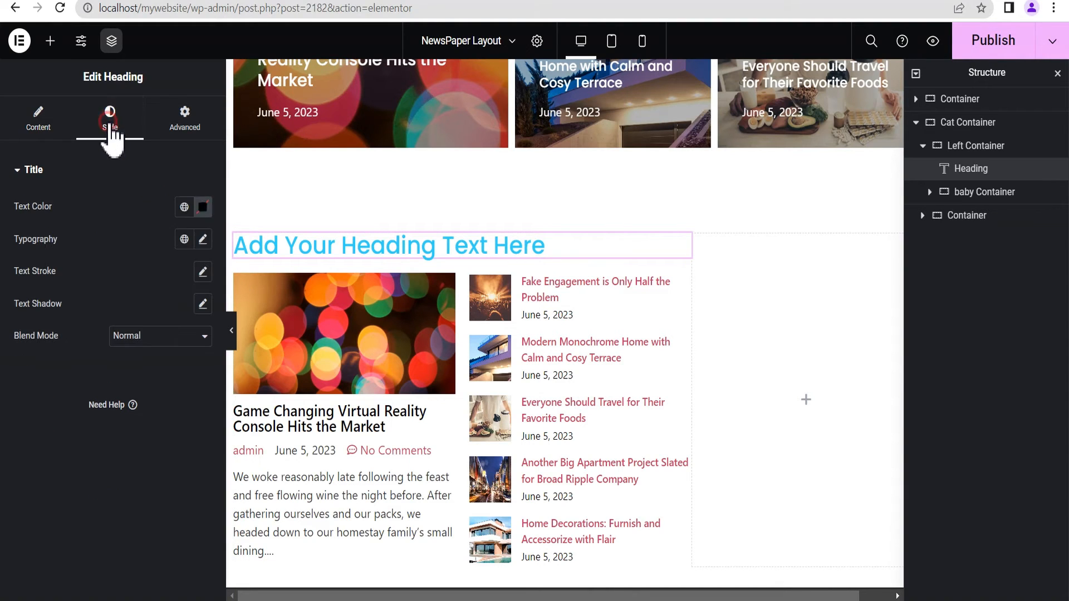
left_click(203, 207)
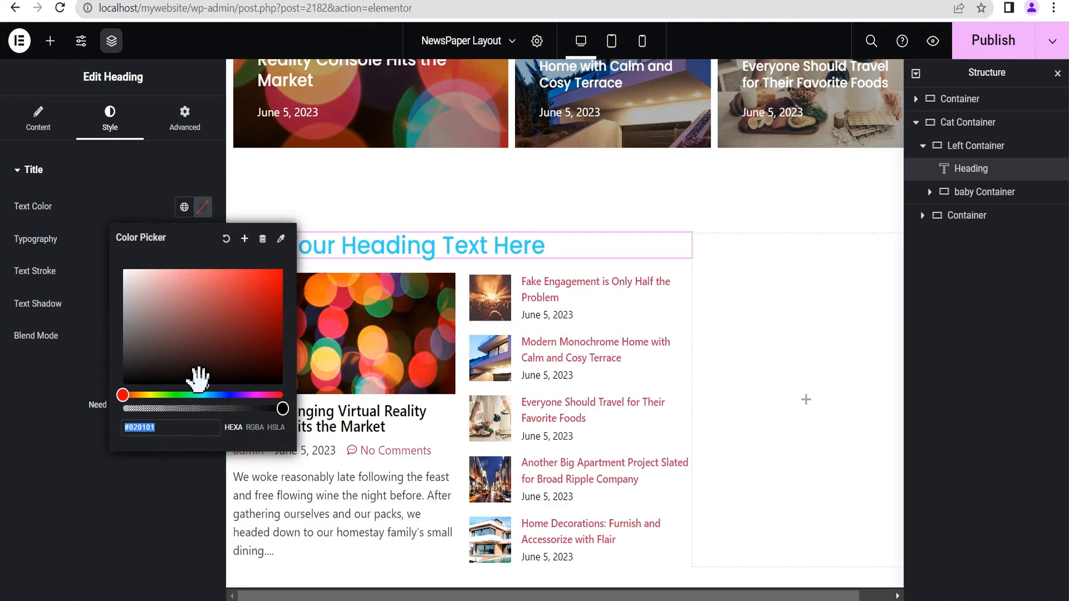
left_click(60, 217)
left_click(203, 239)
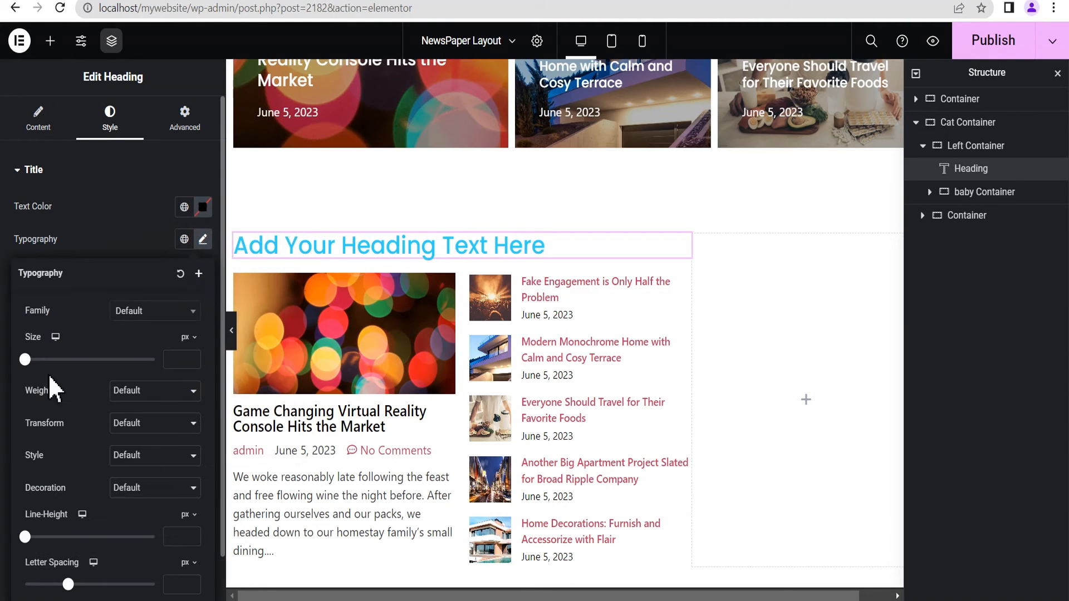
left_click(169, 360)
type("14")
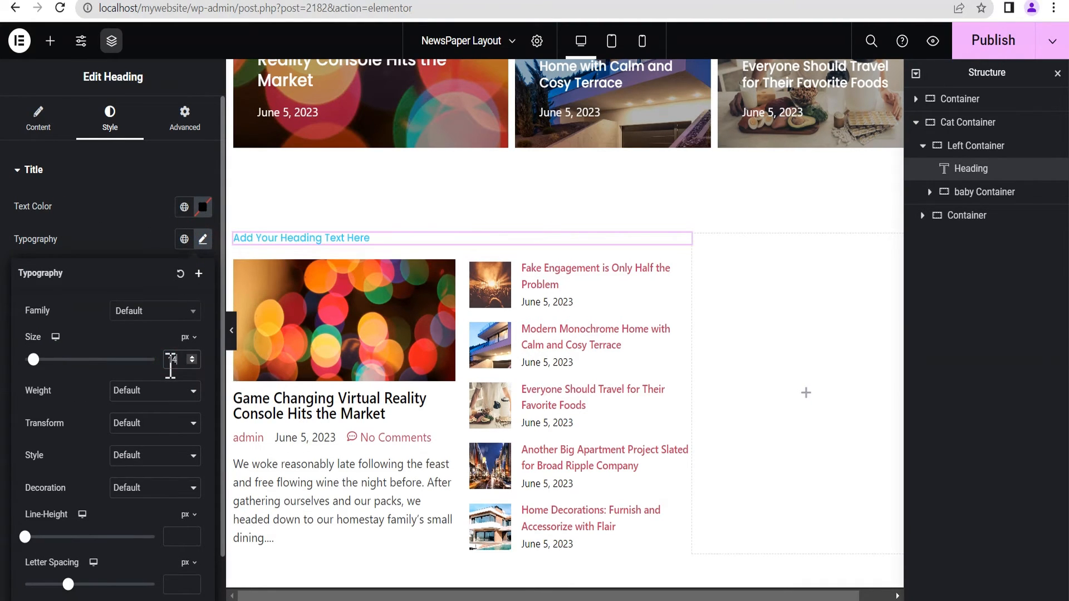
left_click(128, 224)
Give the heading a classic background in black
left_click(183, 121)
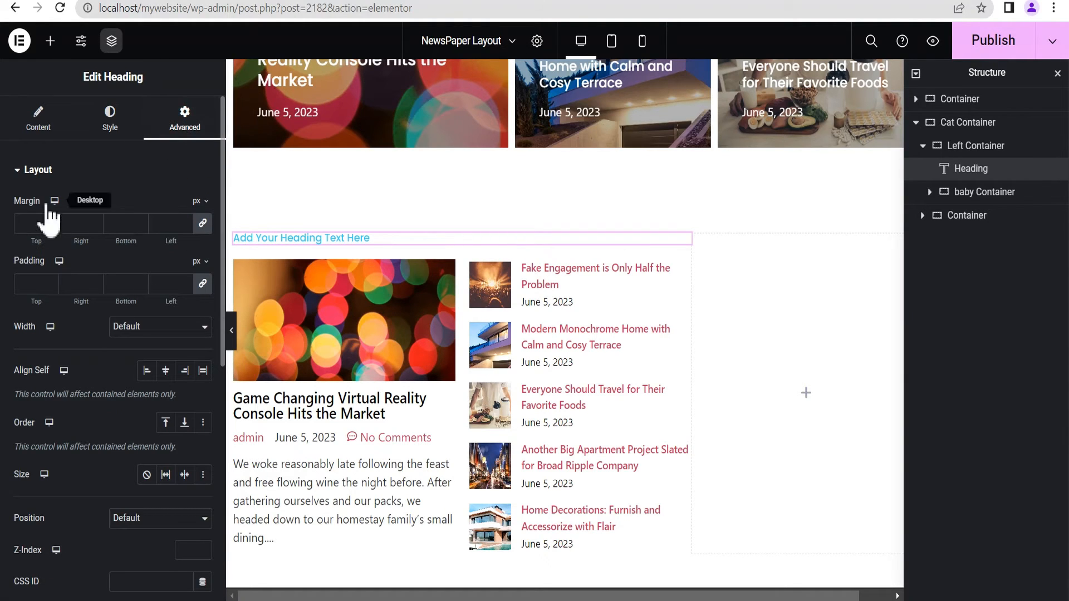
left_click(25, 170)
left_click(54, 282)
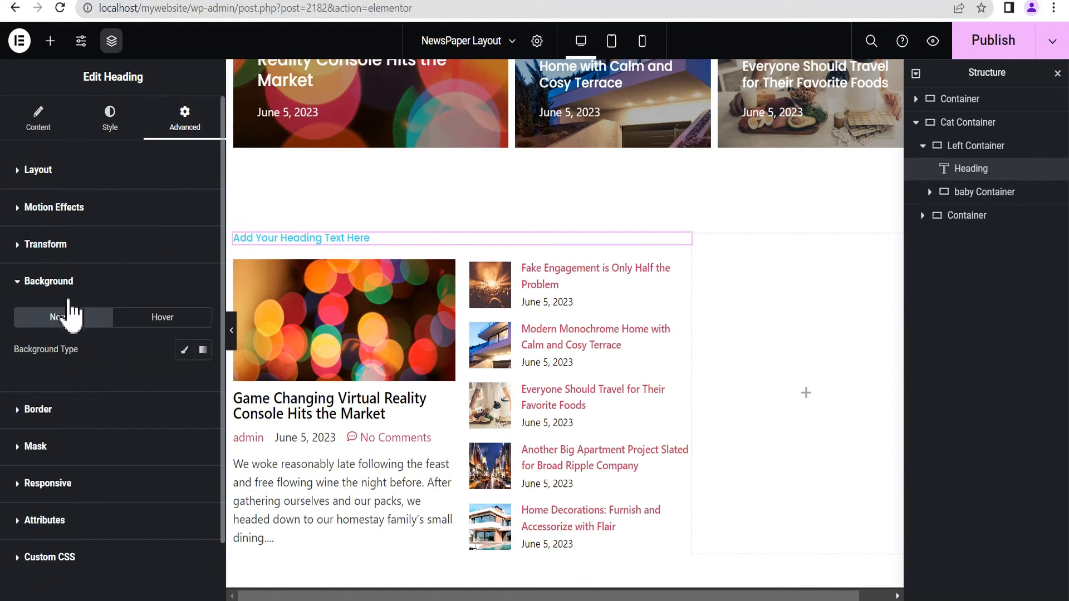
left_click(185, 350)
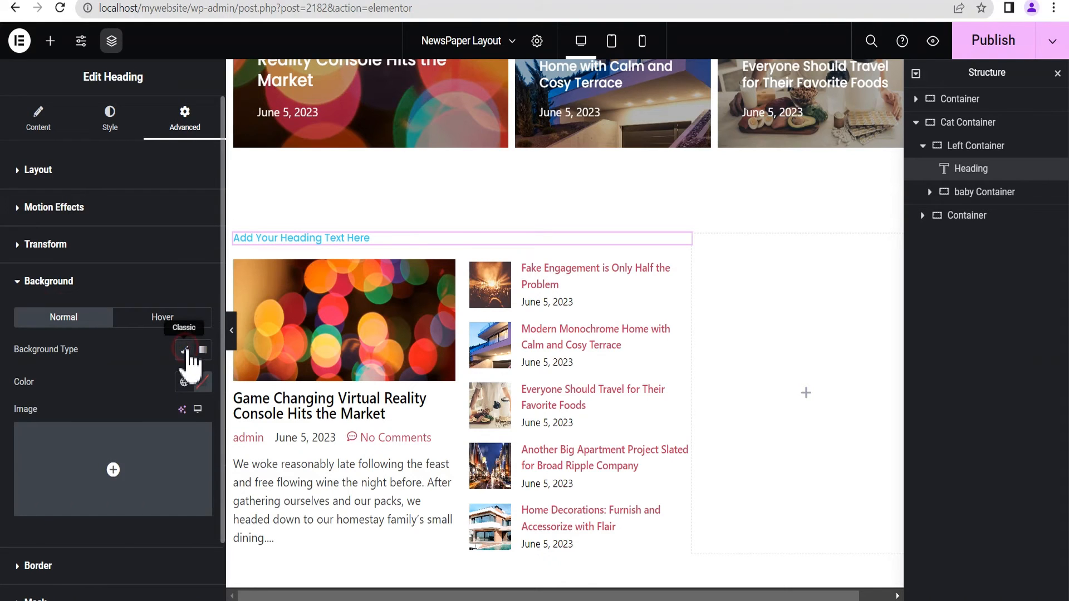
left_click(202, 381)
left_click(203, 299)
left_click(100, 397)
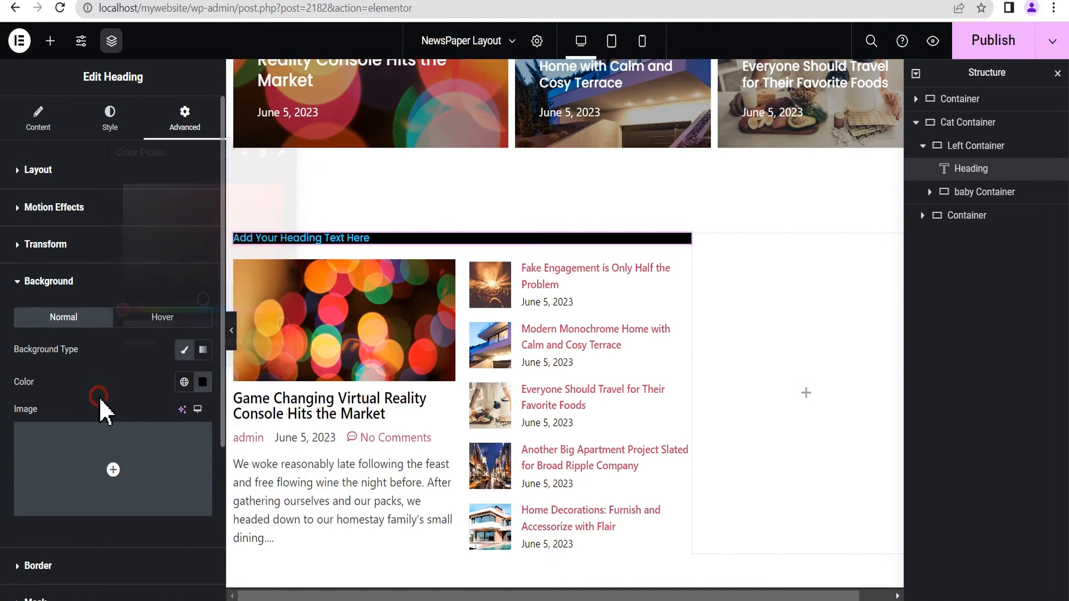
left_click(49, 282)
Set the heading's padding to 10 px at the top and bottom and 5 px on the right and left
left_click(38, 170)
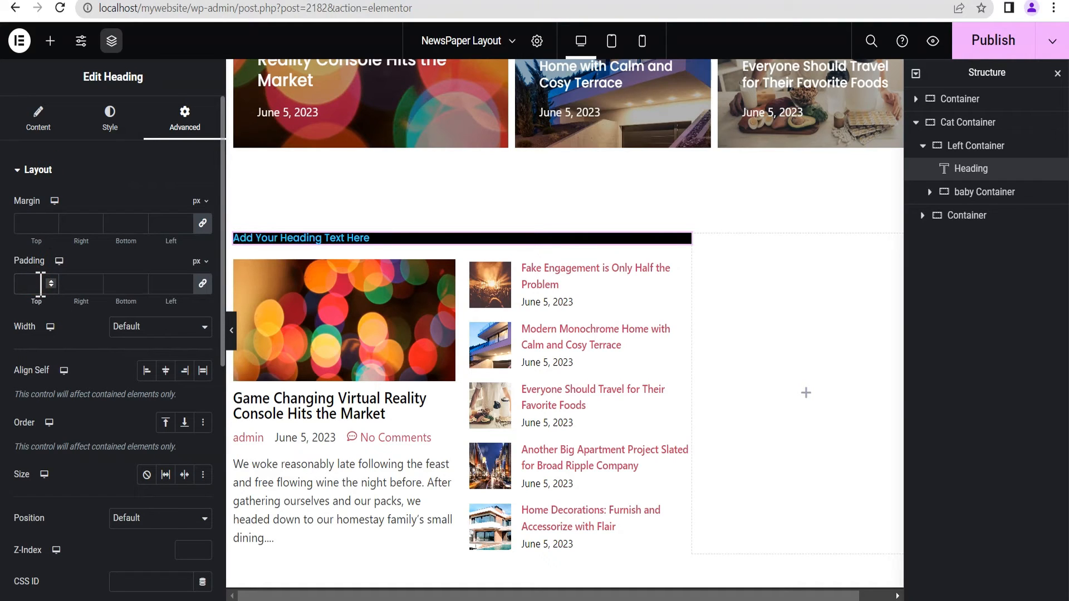
left_click(41, 284)
type("10")
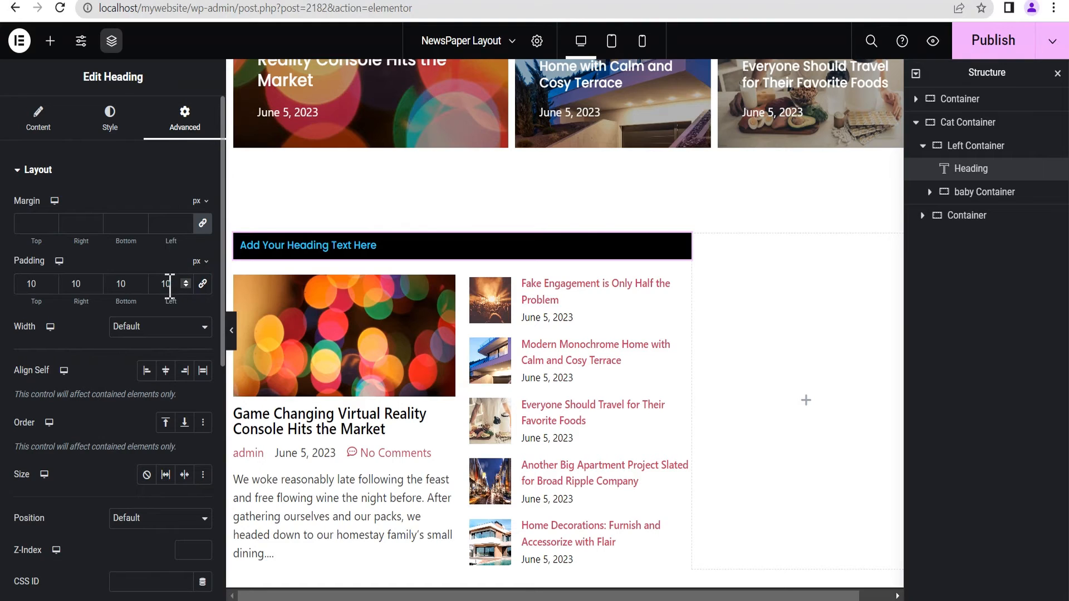
type("4")
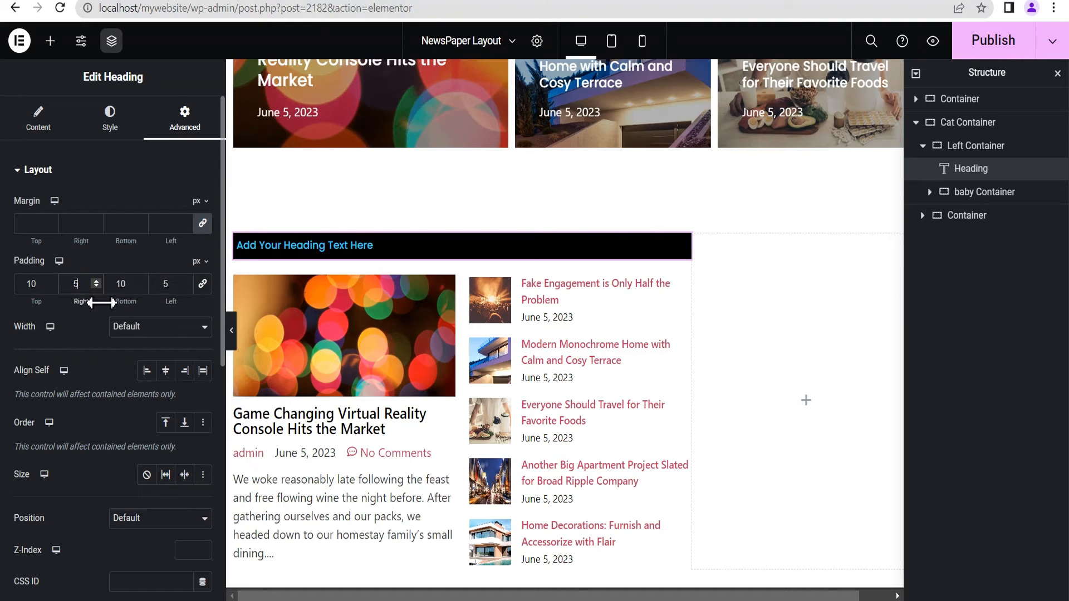
Switch the heading's width to Custom and reduce it to about 30%
left_click(138, 328)
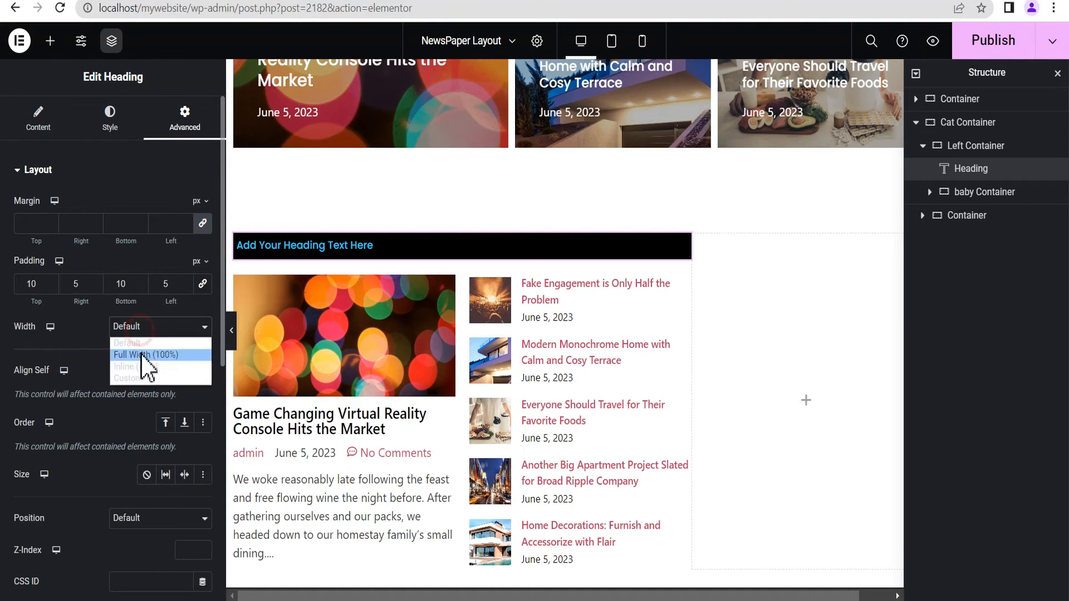
left_click(138, 379)
left_click_drag(14, 376, 59, 375)
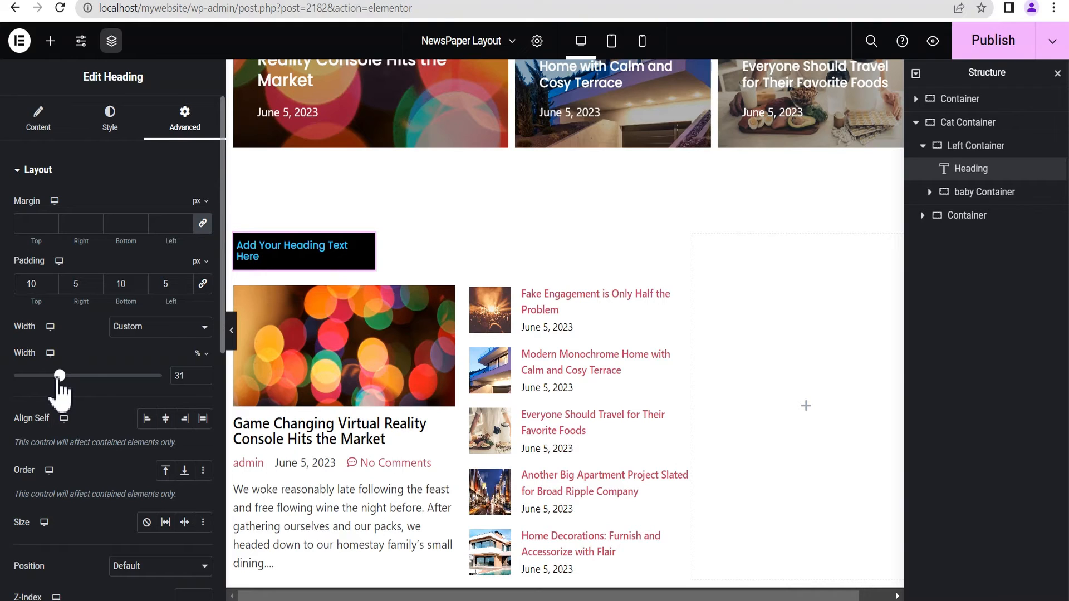
Replace the heading's placeholder title with "News"
left_click(38, 120)
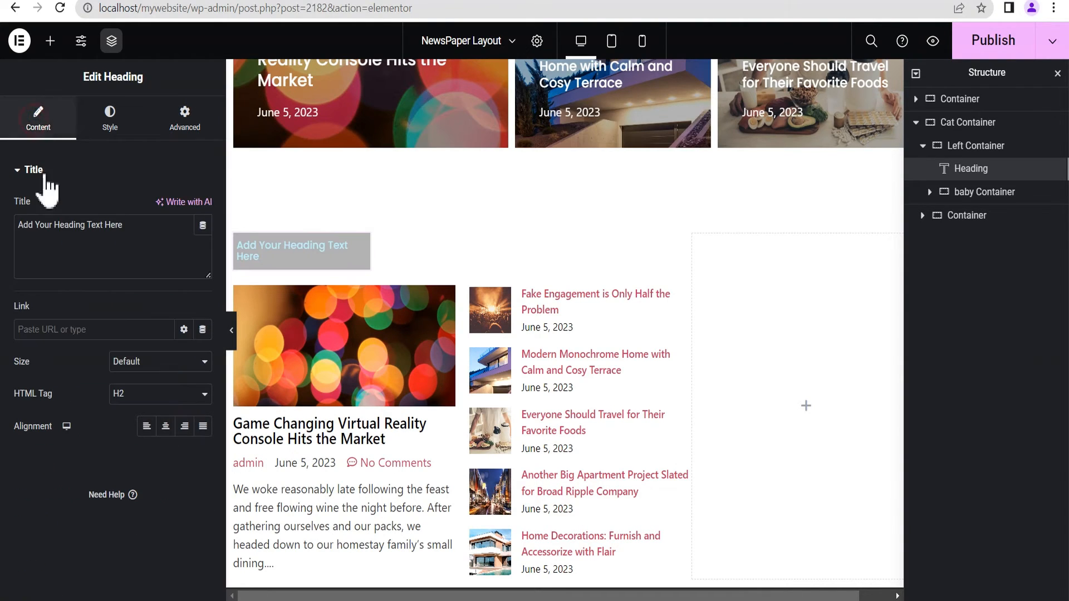
left_click_drag(125, 226, 5, 202)
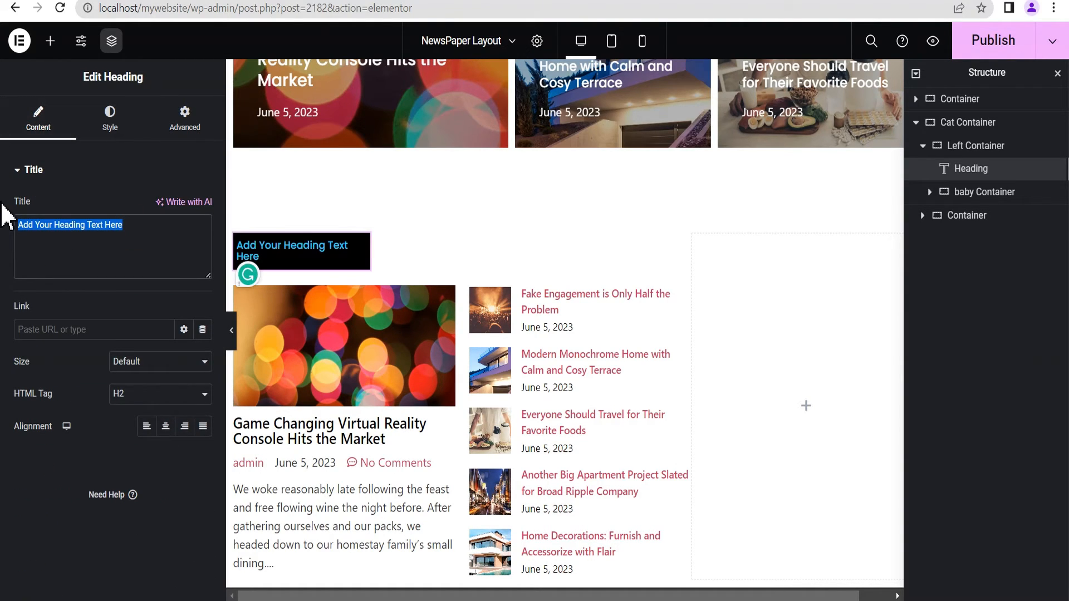
type("L")
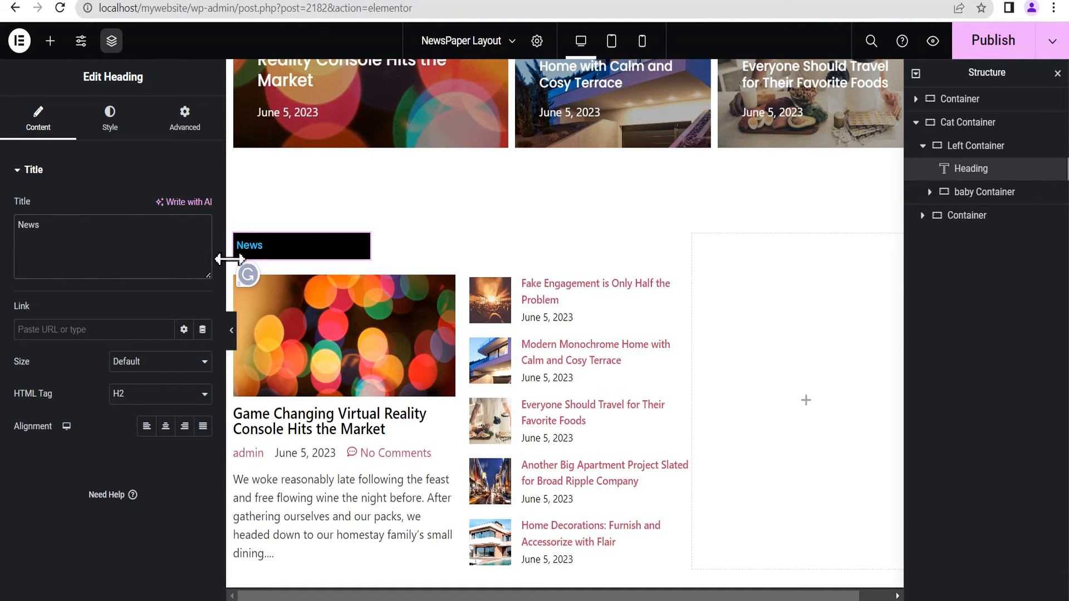
left_click_drag(45, 226, 7, 228)
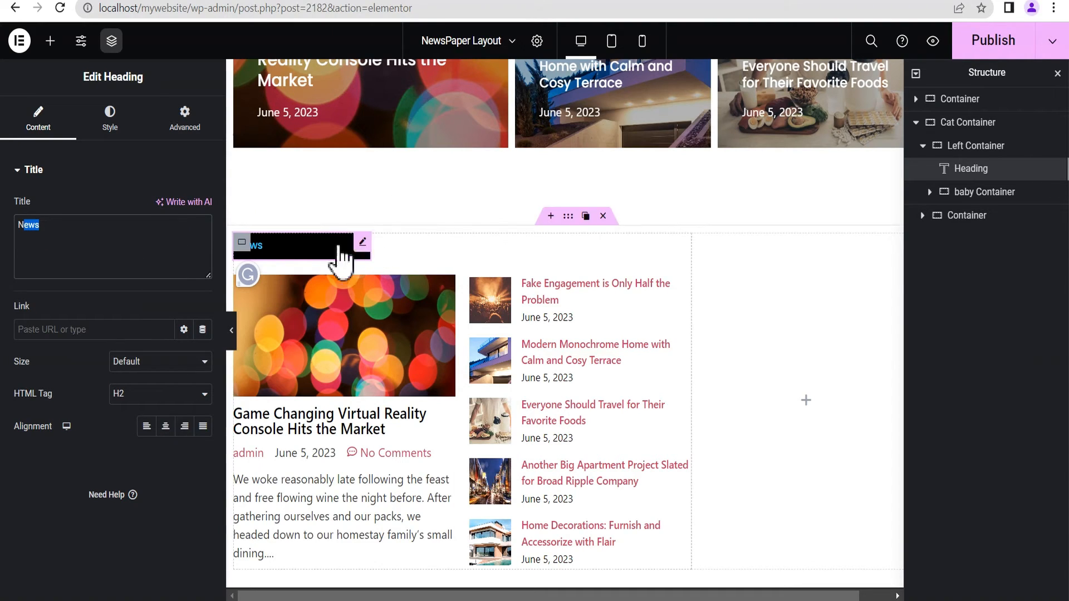
Narrow the News heading's custom width to 15% and preview the section at full width
left_click(185, 117)
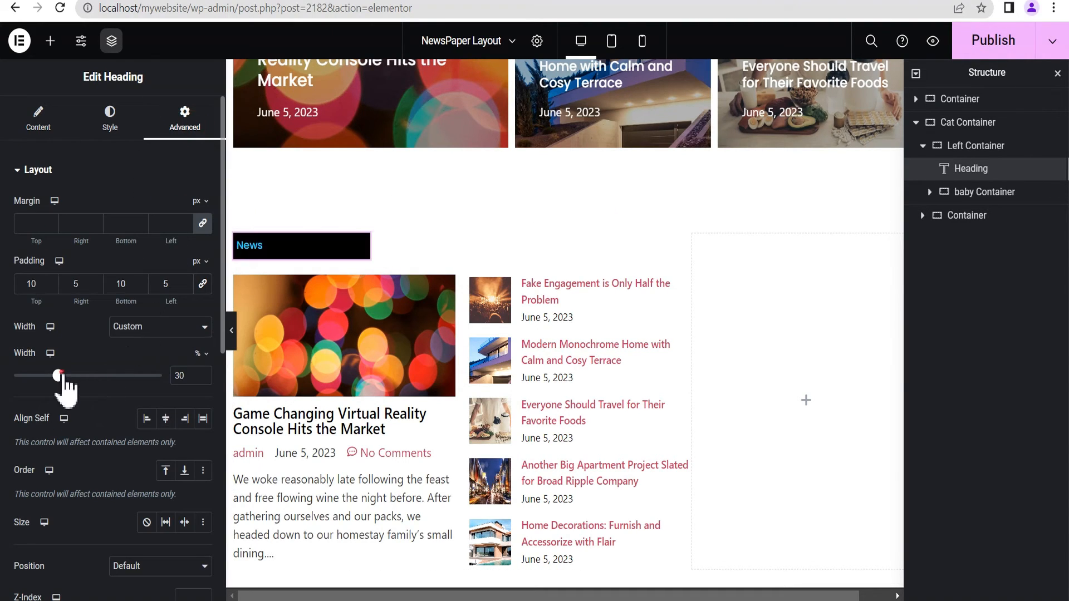
left_click_drag(62, 376, 38, 376)
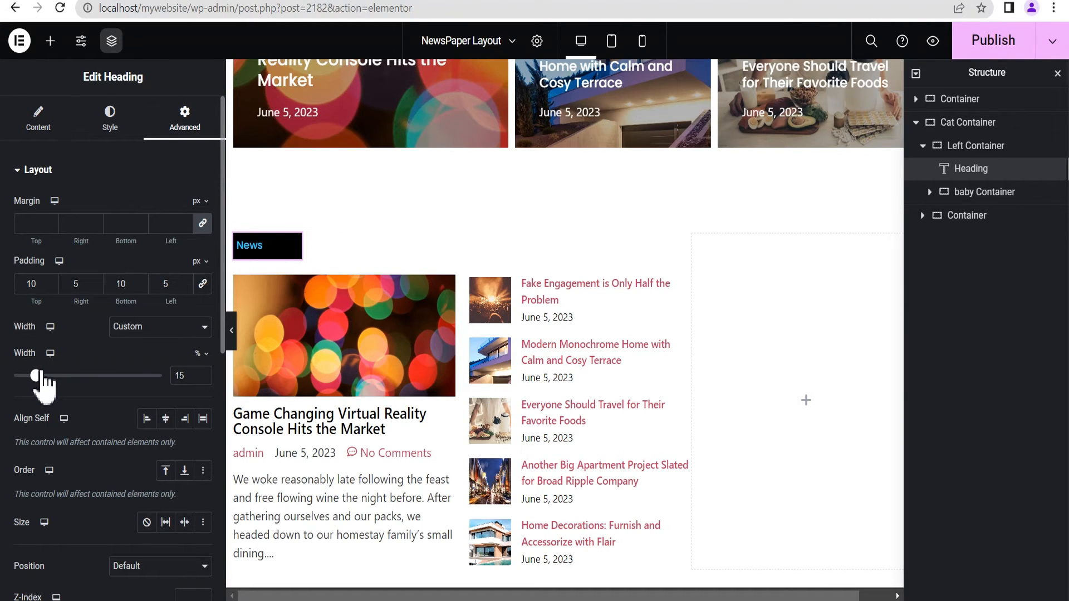
left_click(231, 330)
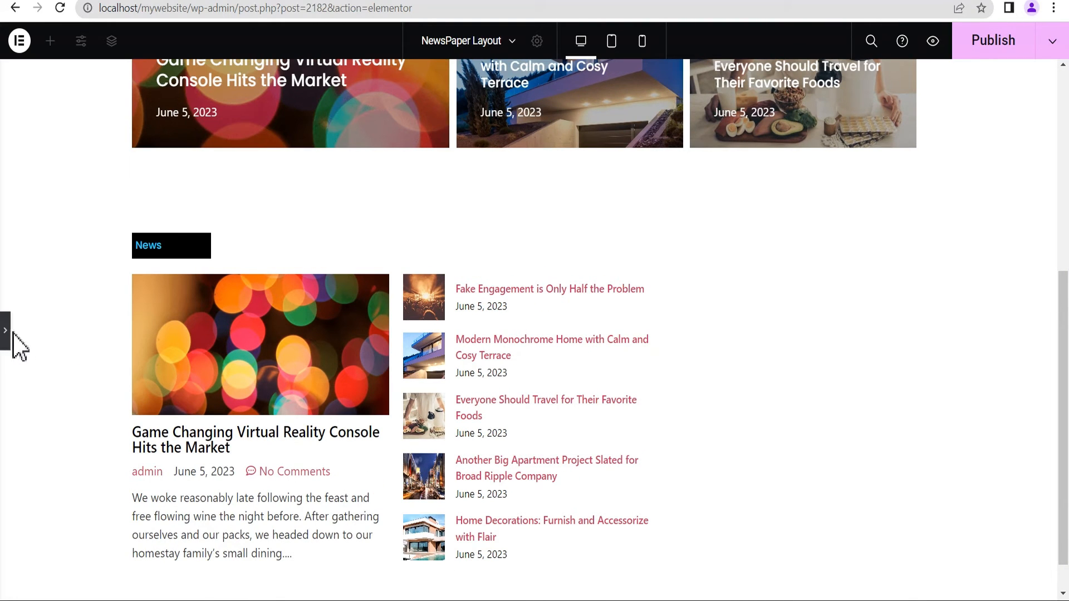
left_click(7, 333)
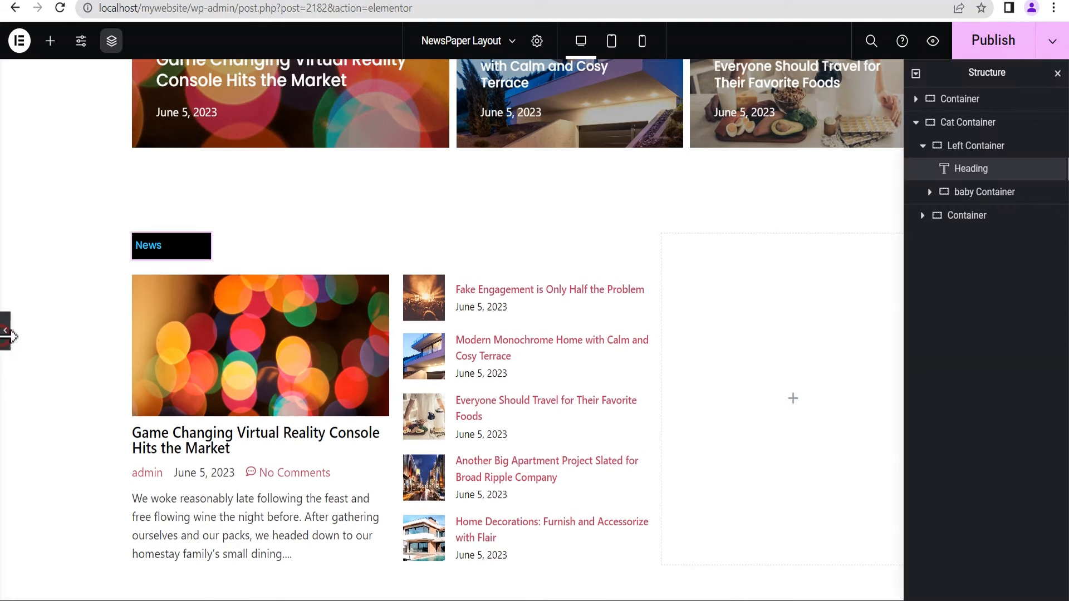
left_click(11, 338)
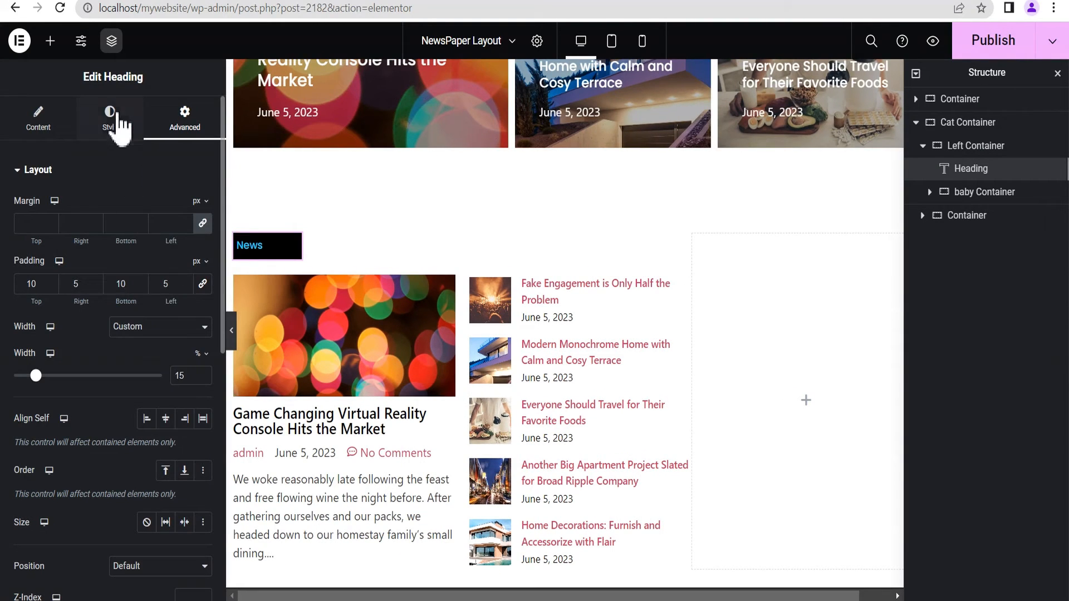
Increase the News heading's typography size to 16 px
left_click(110, 118)
left_click(203, 239)
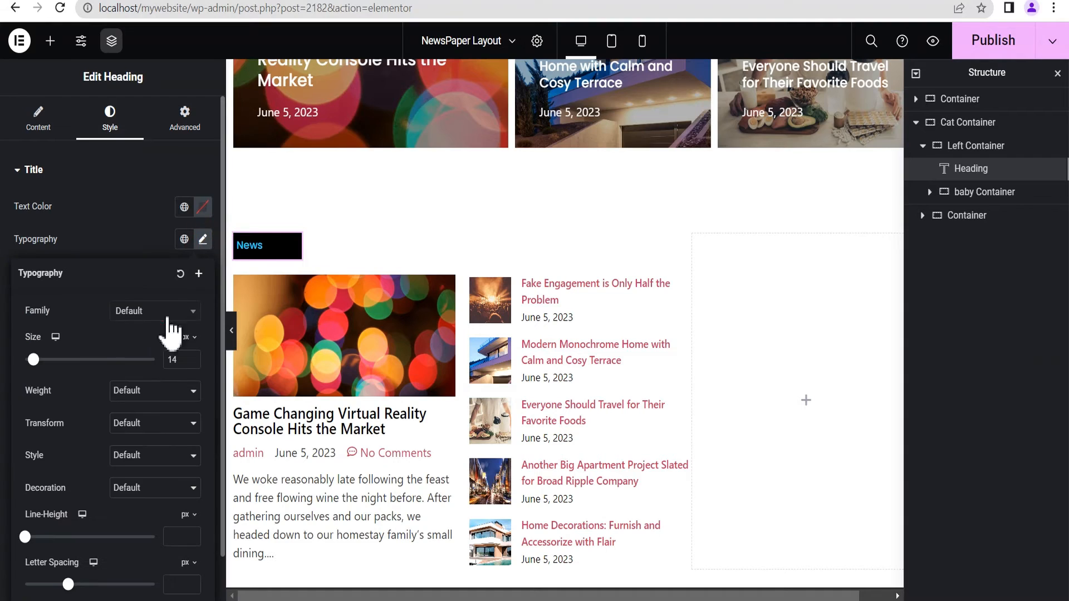
left_click(192, 357)
left_click(192, 356)
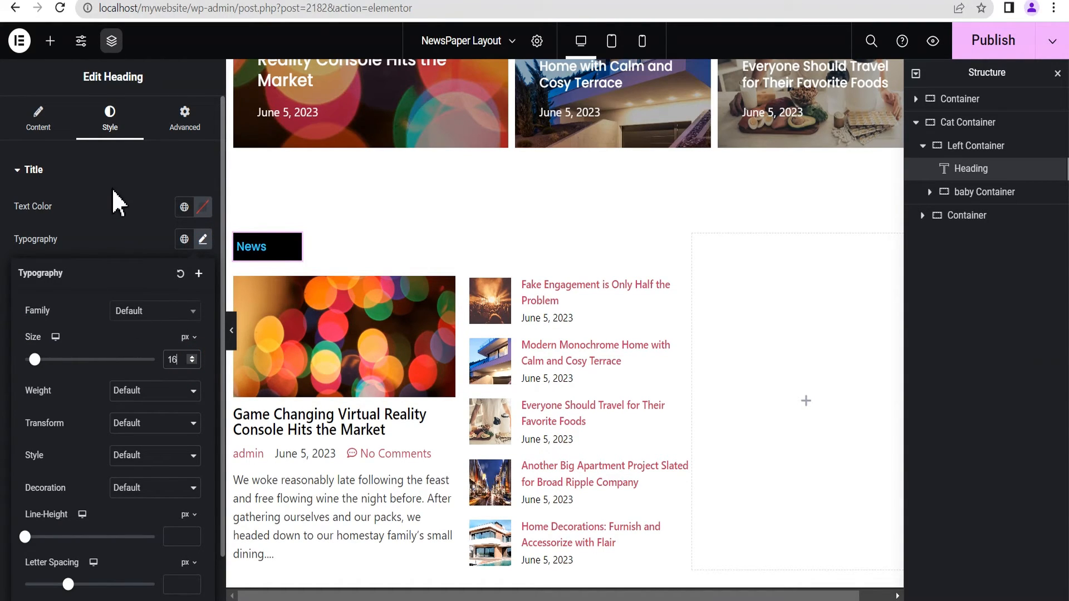
Color the News heading's text white and center-align it
left_click(202, 207)
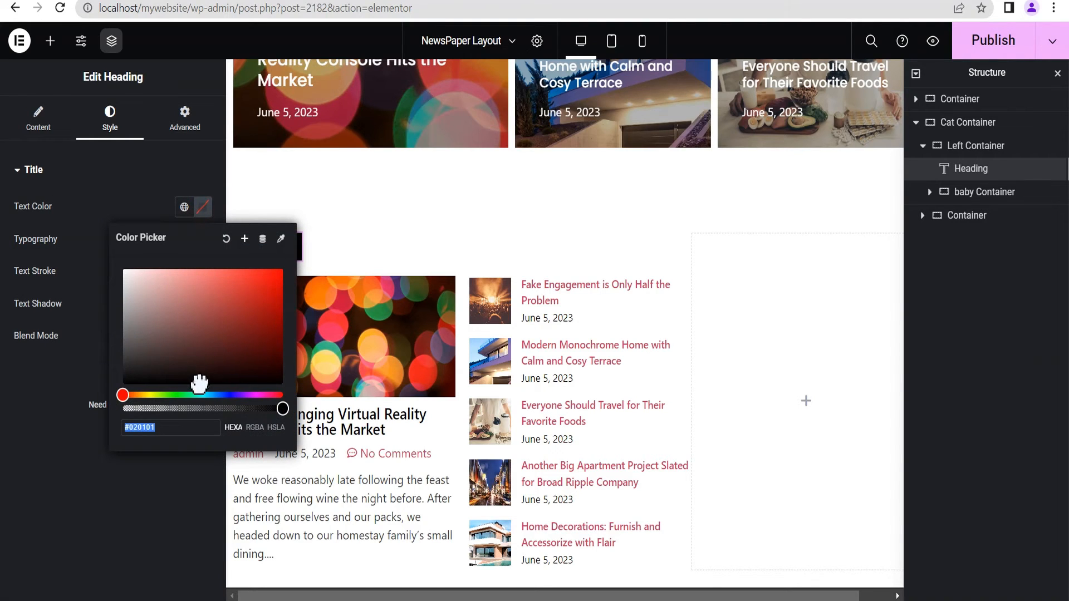
left_click(95, 192)
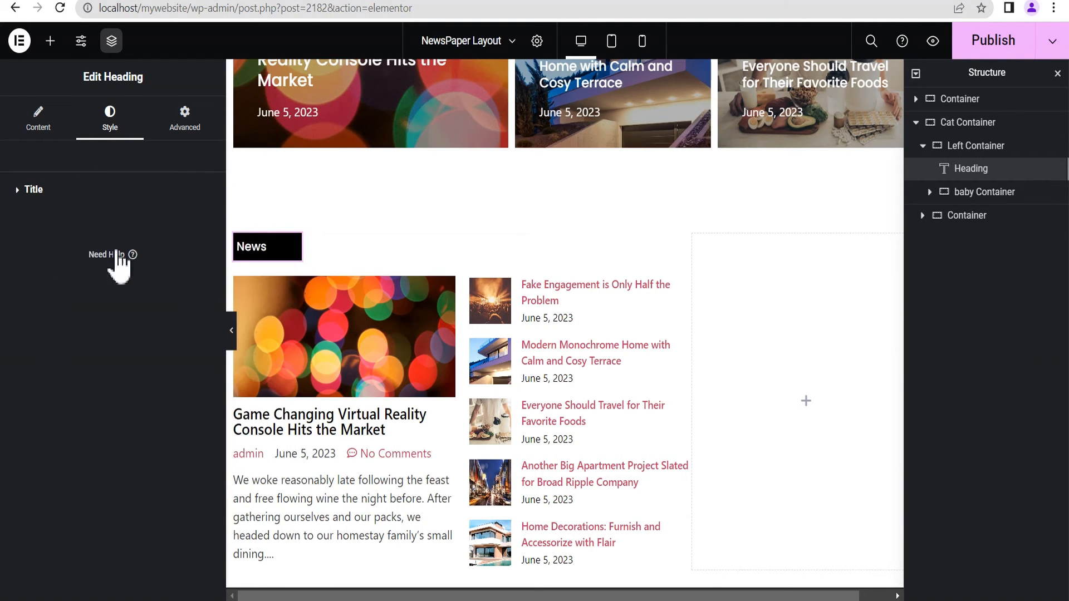
left_click(40, 131)
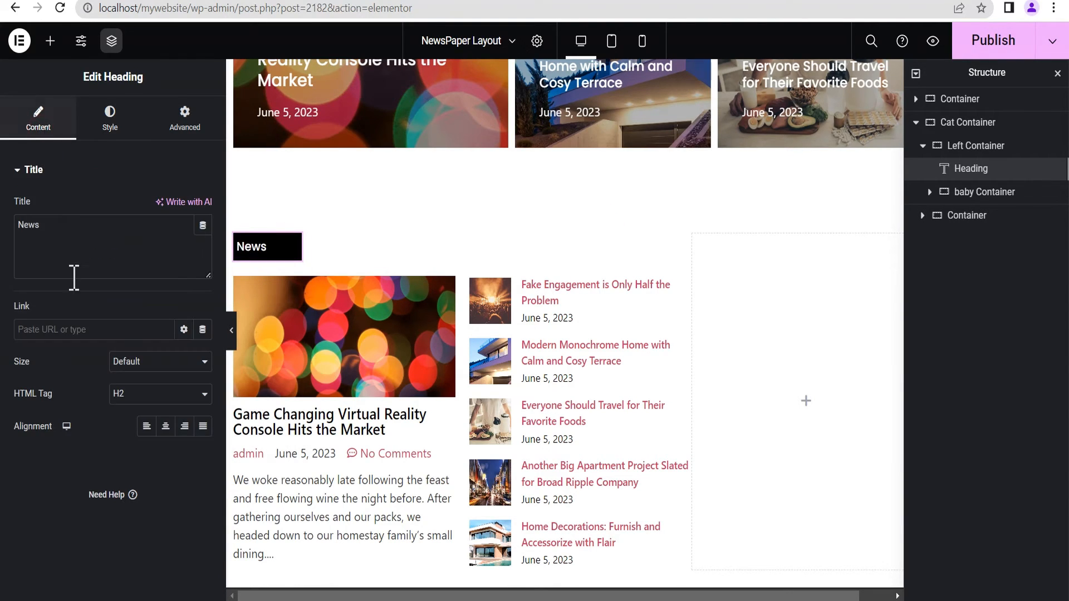
left_click(166, 427)
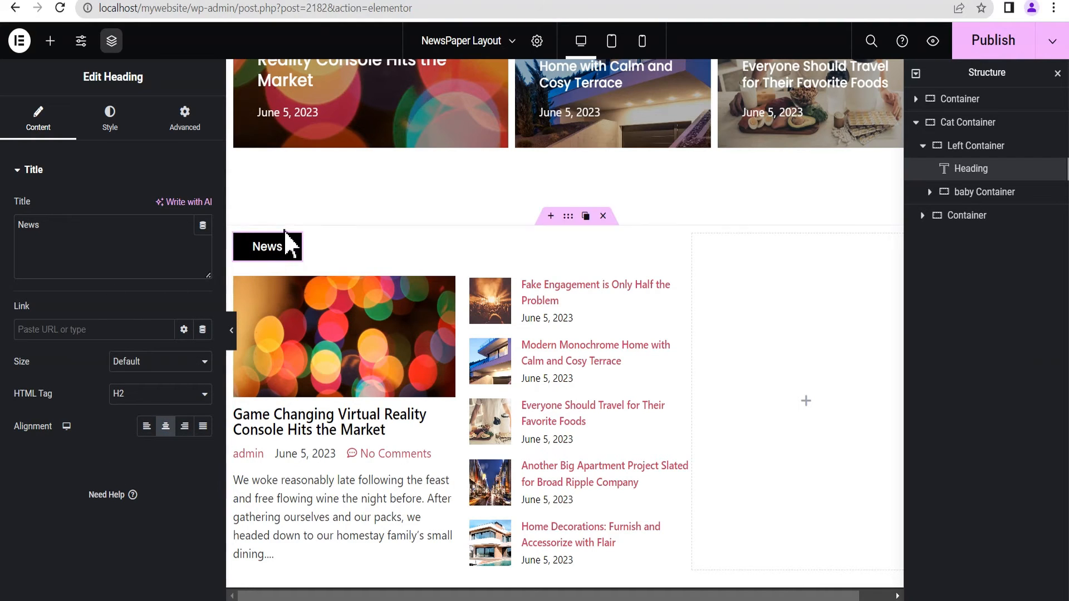
Add a divider between the News heading and the post grids, with weight 2 and gap 0
left_click(50, 40)
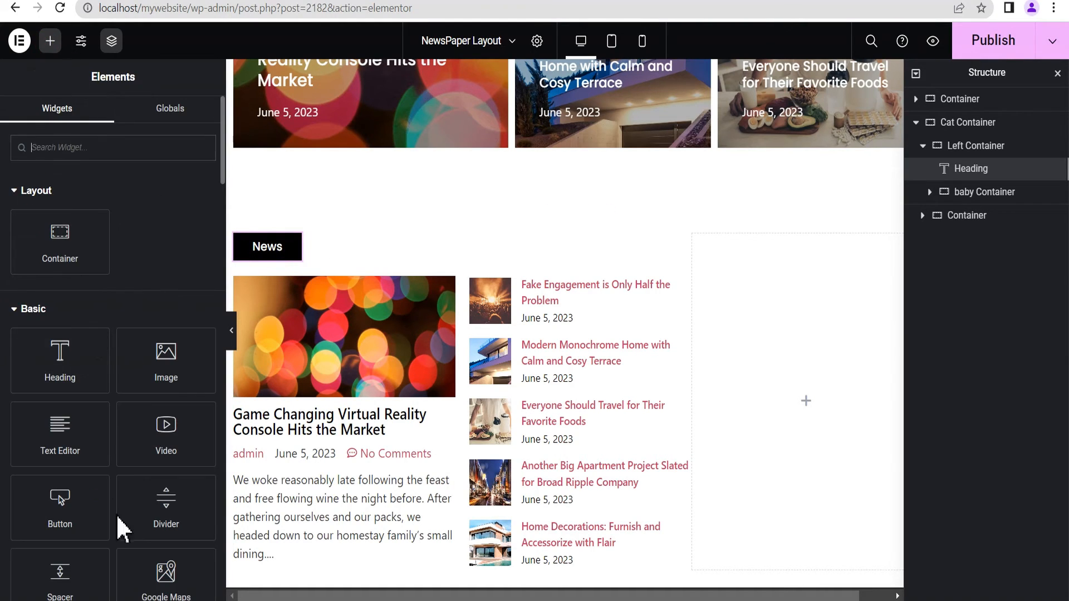
left_click_drag(157, 528, 462, 280)
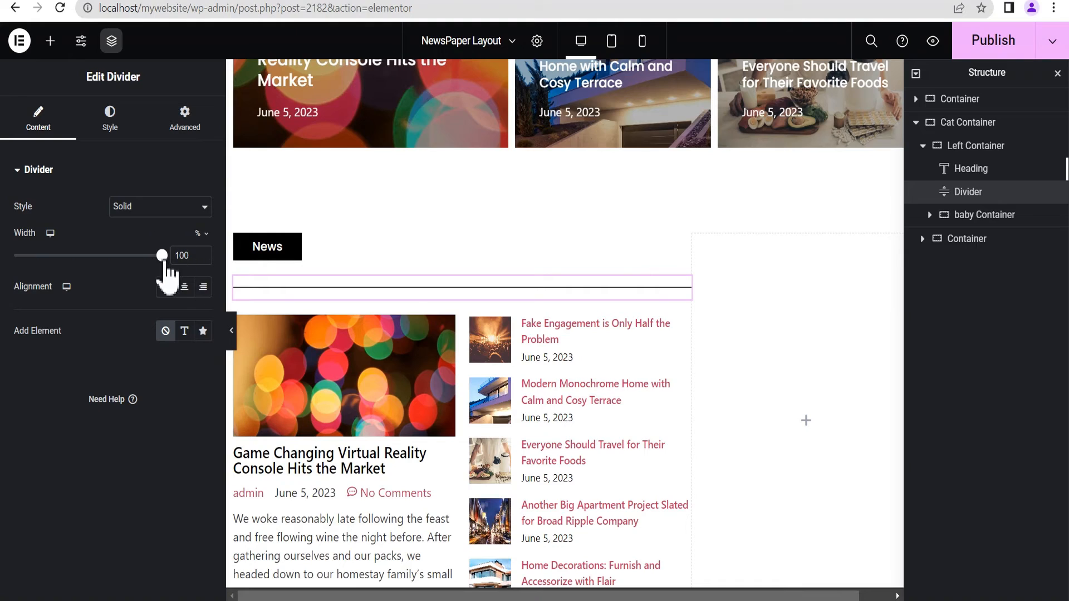
left_click(109, 119)
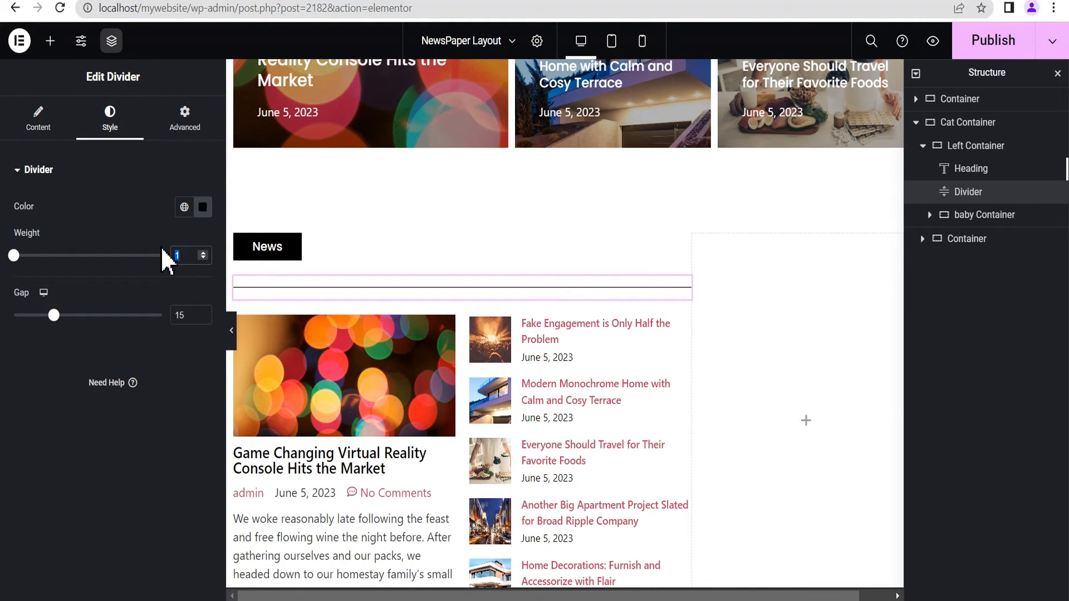
type("2")
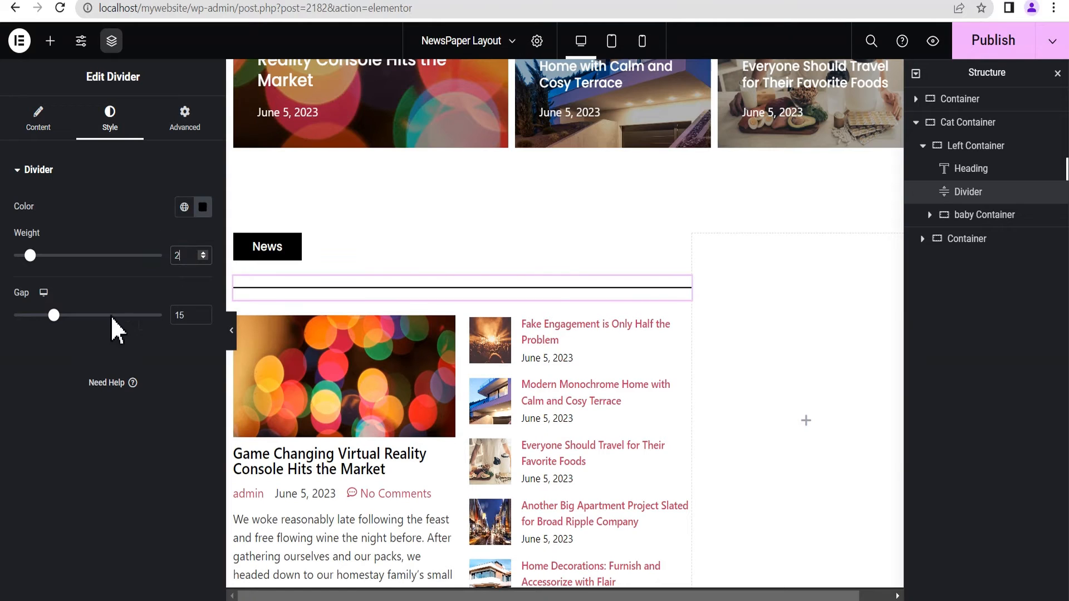
left_click_drag(54, 315, 13, 315)
double_click(186, 313)
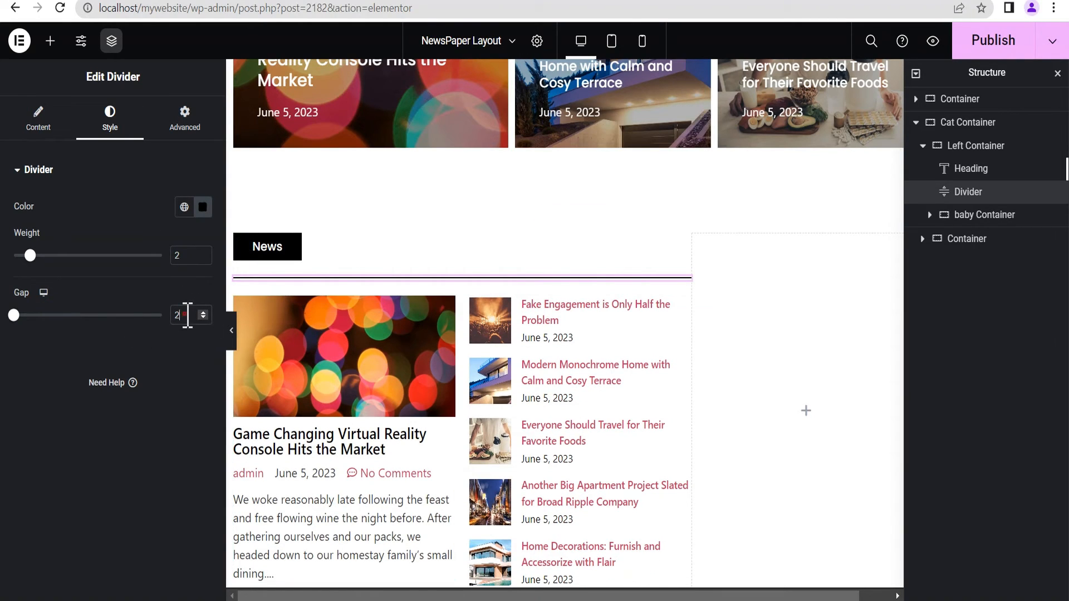
type("0")
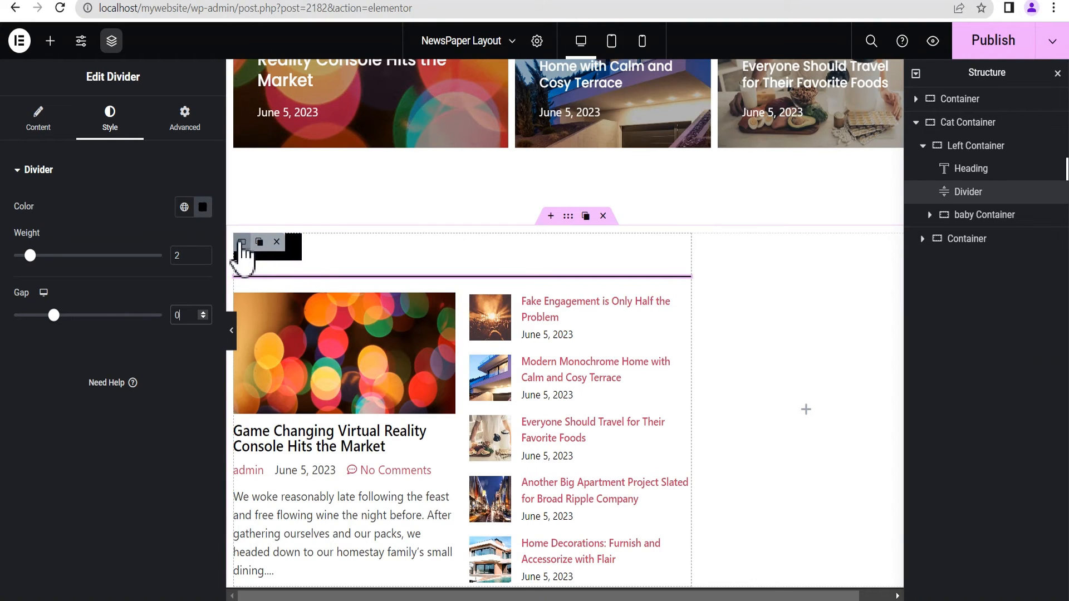
Set the outer Left Container's gap between elements to 0 px and give the baby Container 20 px of top padding
left_click(241, 243)
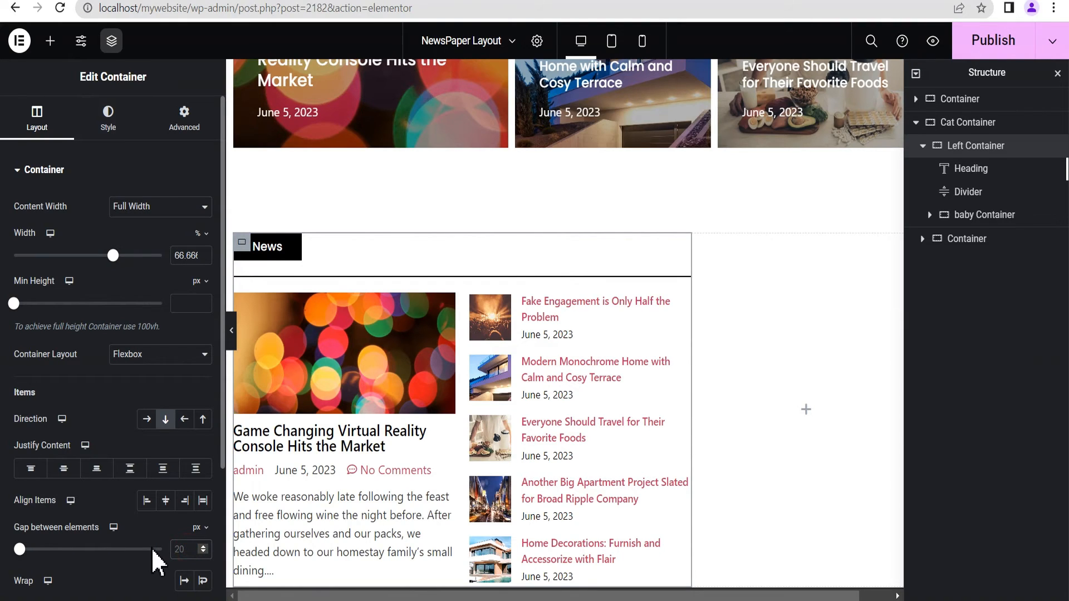
type("0")
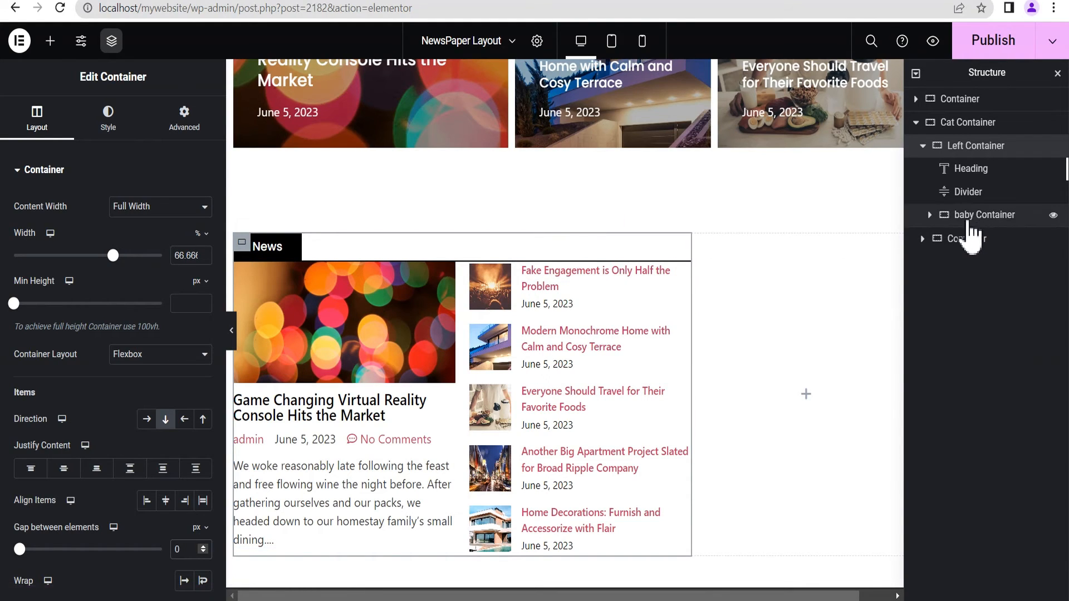
left_click(971, 220)
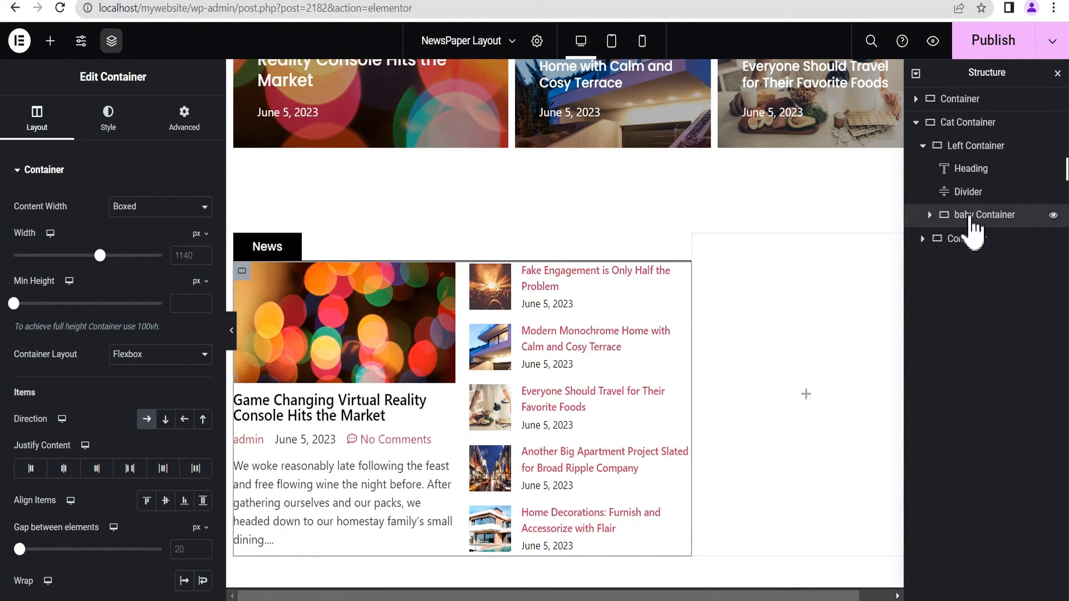
left_click(184, 132)
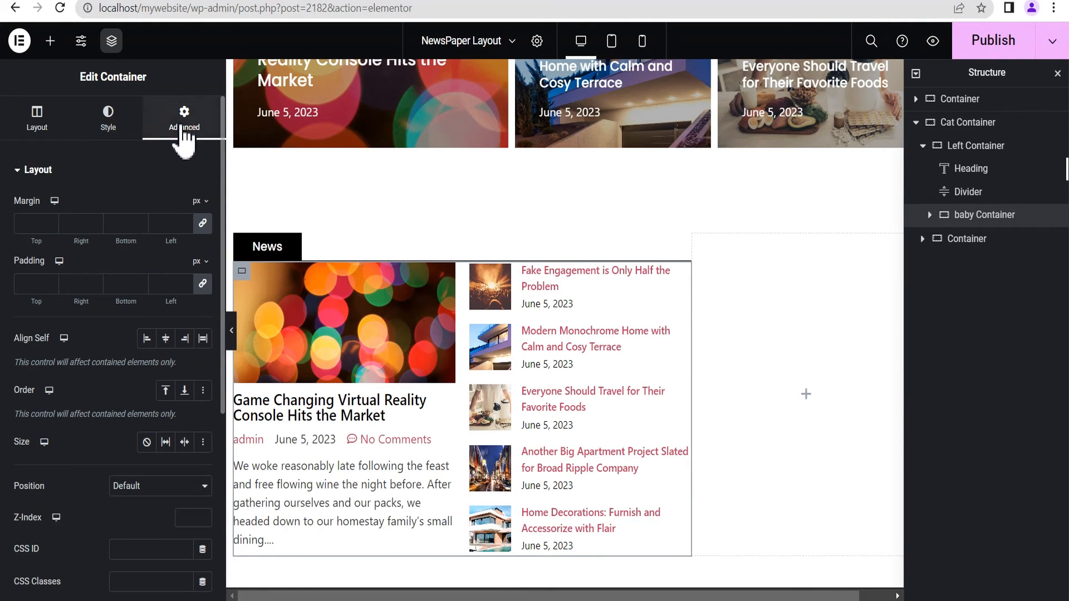
left_click(203, 284)
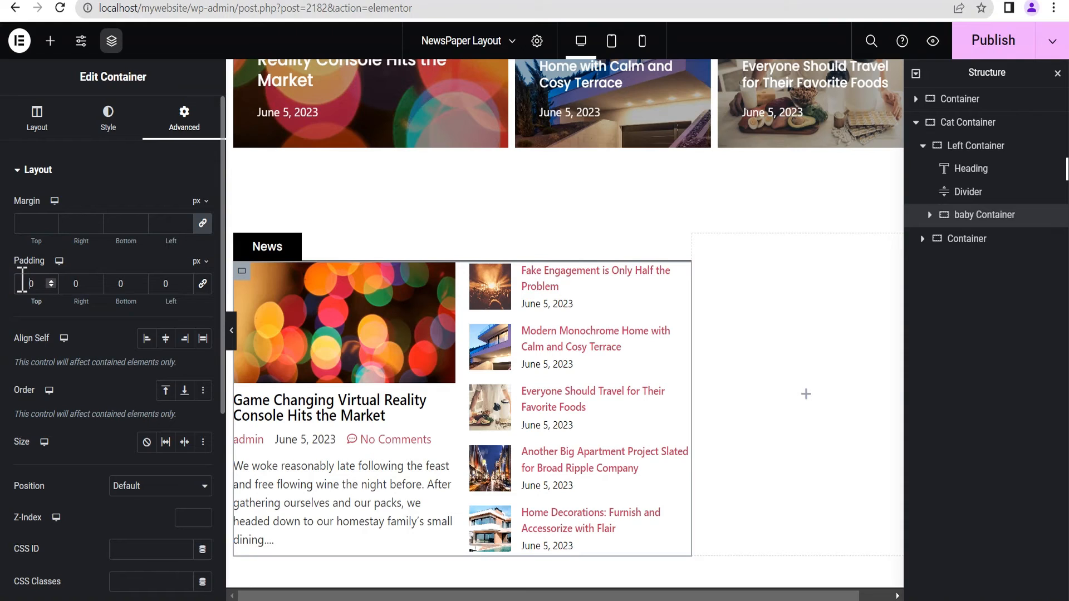
type("2")
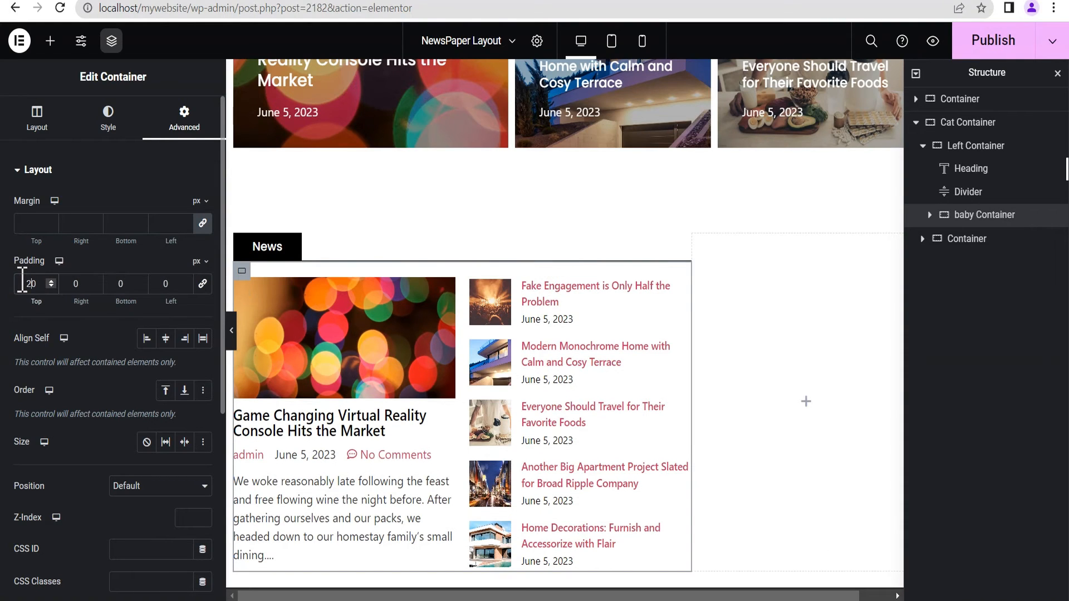
Preview the News section at full width and publish the updated layout
left_click(231, 333)
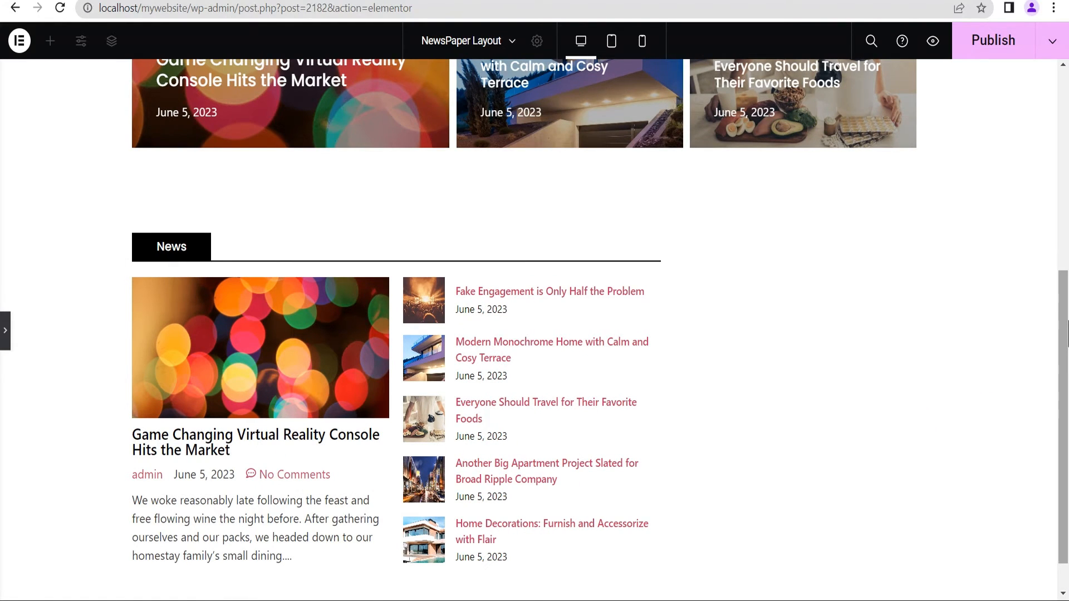
scroll(1065, 412, "down", 1)
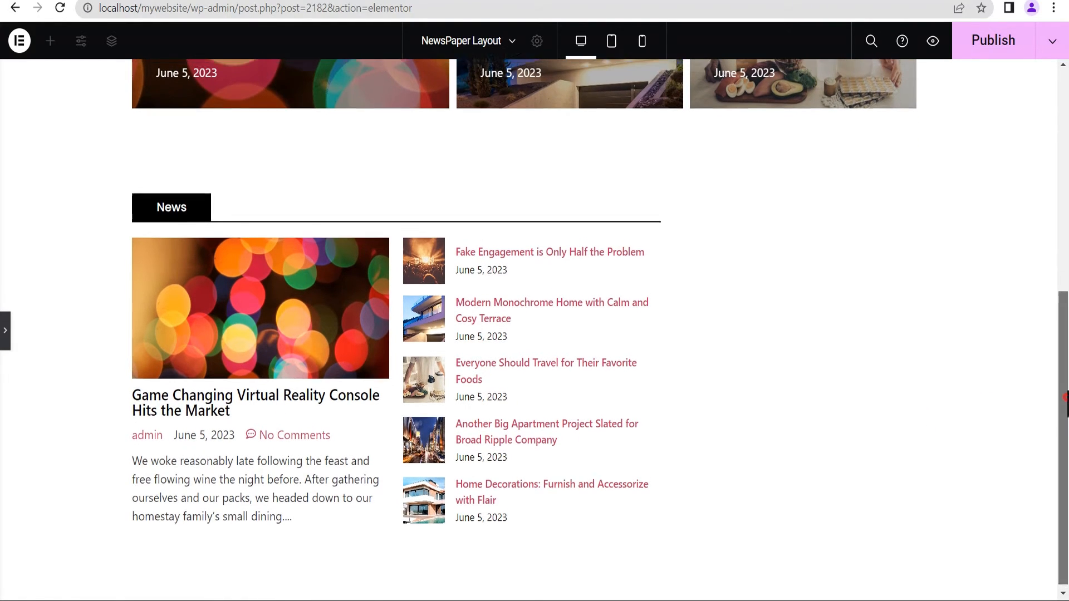
scroll(1066, 412, "up", 3)
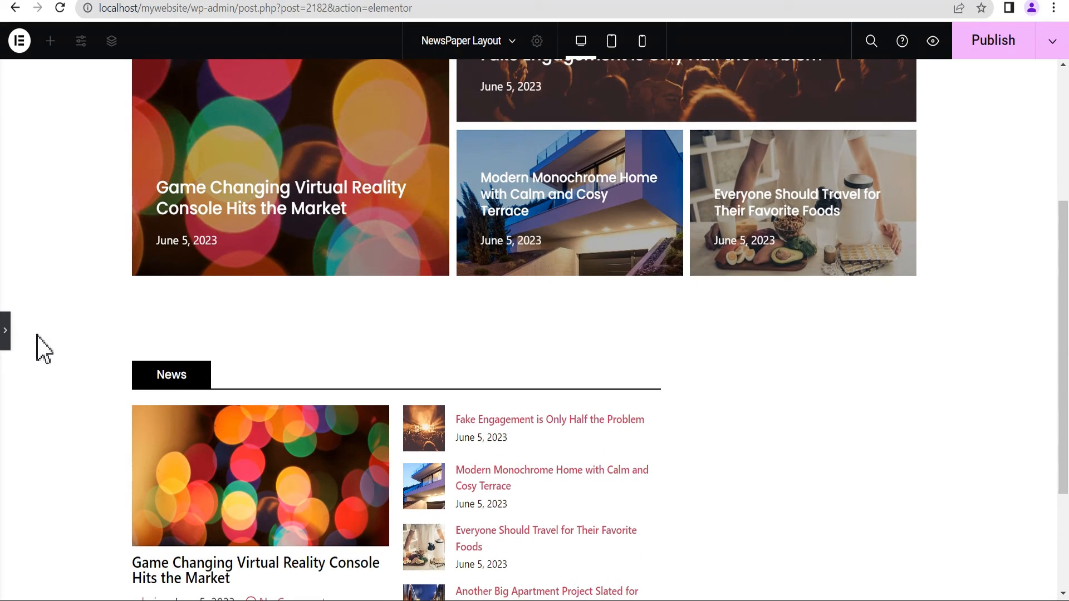
left_click(5, 330)
left_click(187, 348)
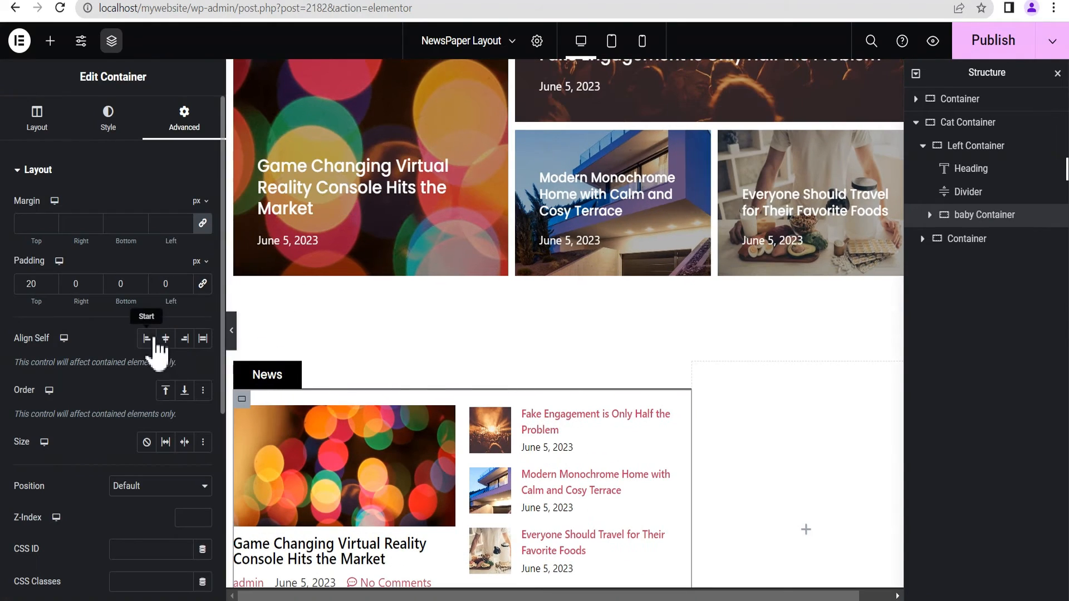
left_click(996, 42)
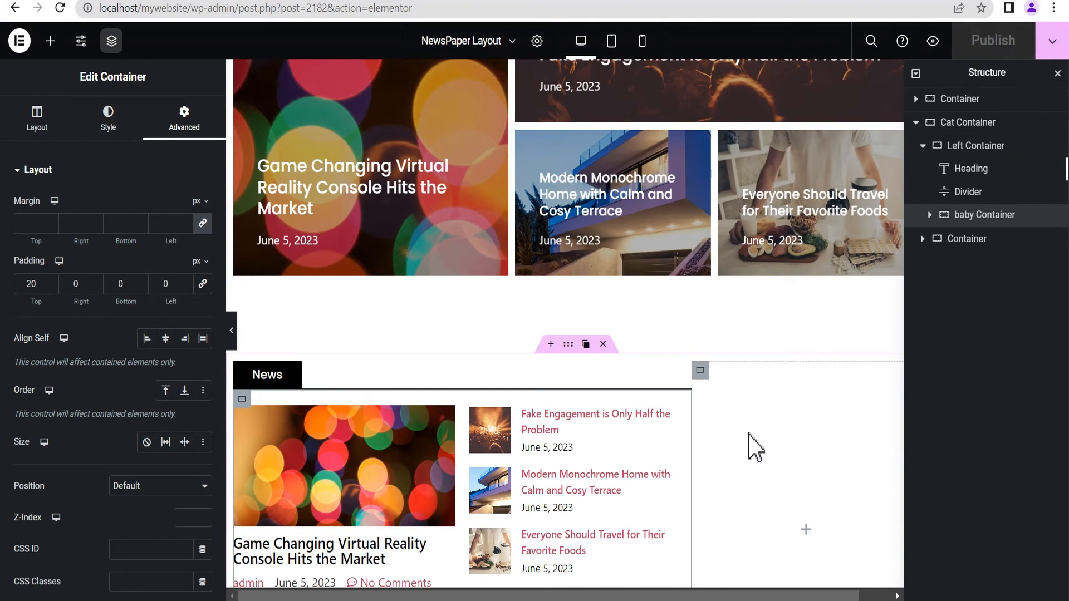
scroll(755, 447, "down", 3)
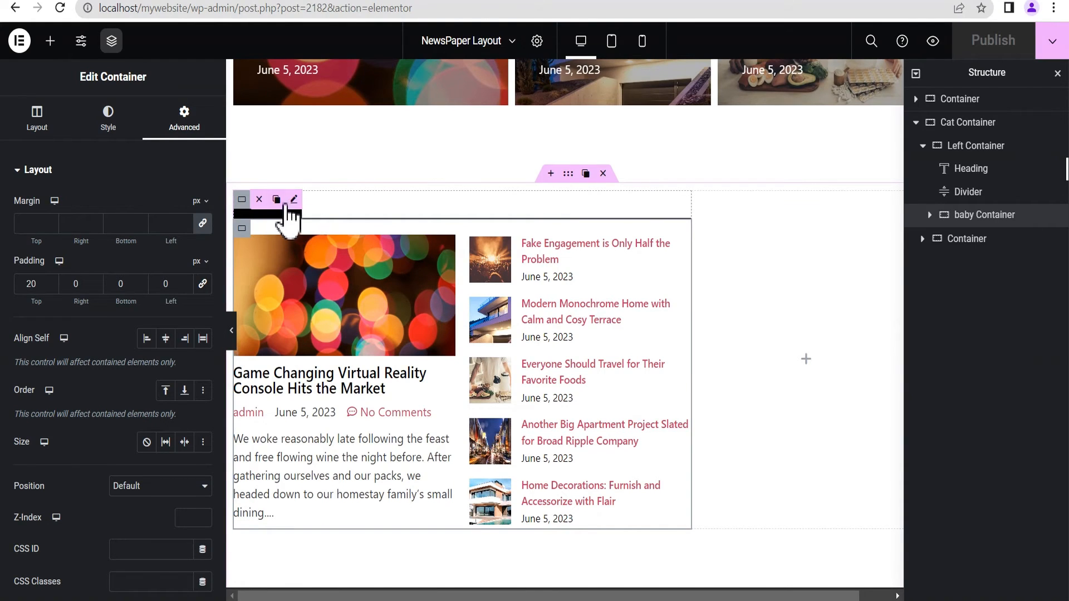
left_click(294, 200)
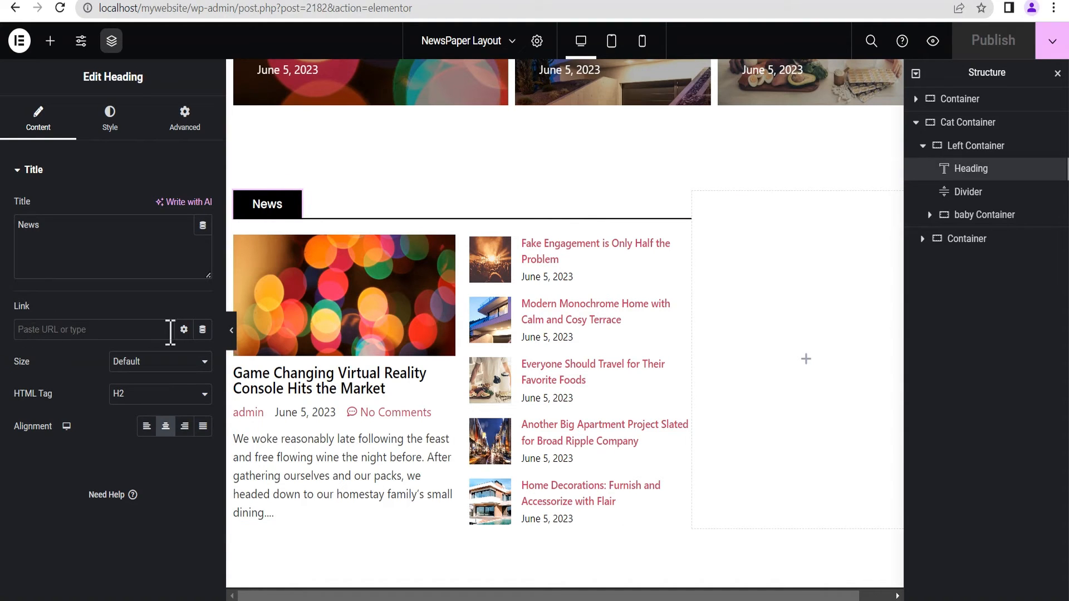
left_click(203, 329)
left_click(203, 331)
left_click_drag(190, 9, 72, 13)
key("ctrl+c")
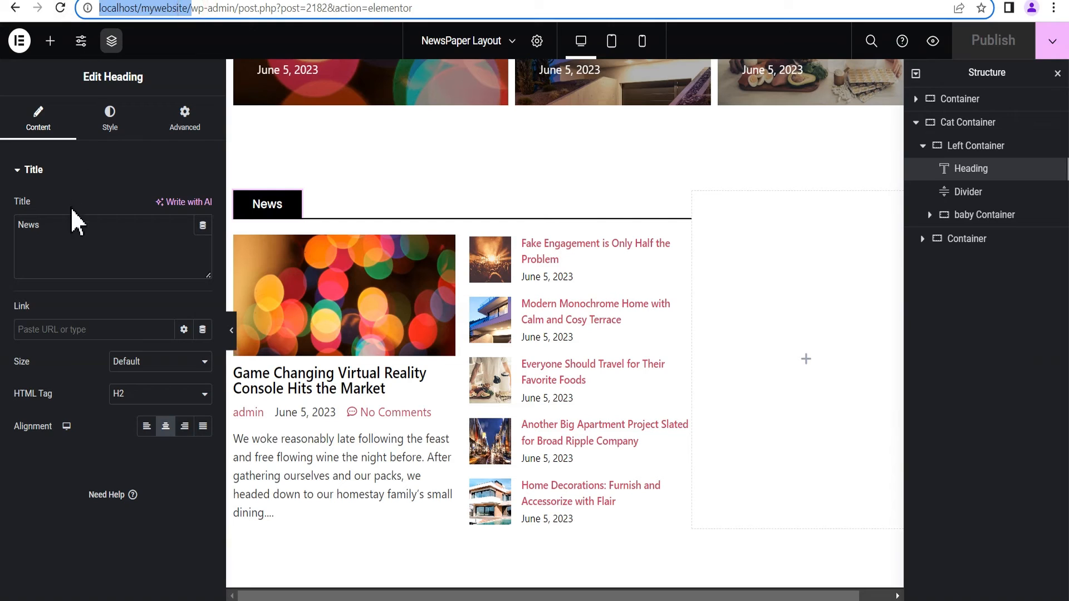
left_click(48, 329)
key("ctrl+v")
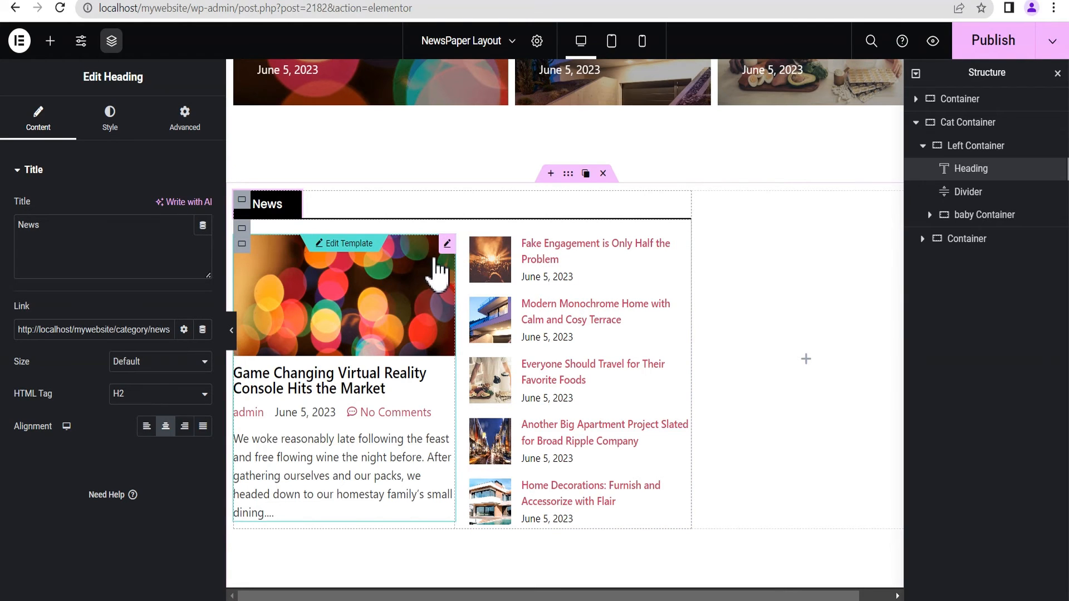
Restrict the featured-post Loop Grid's query to posts included by the term Categories: News
left_click(448, 243)
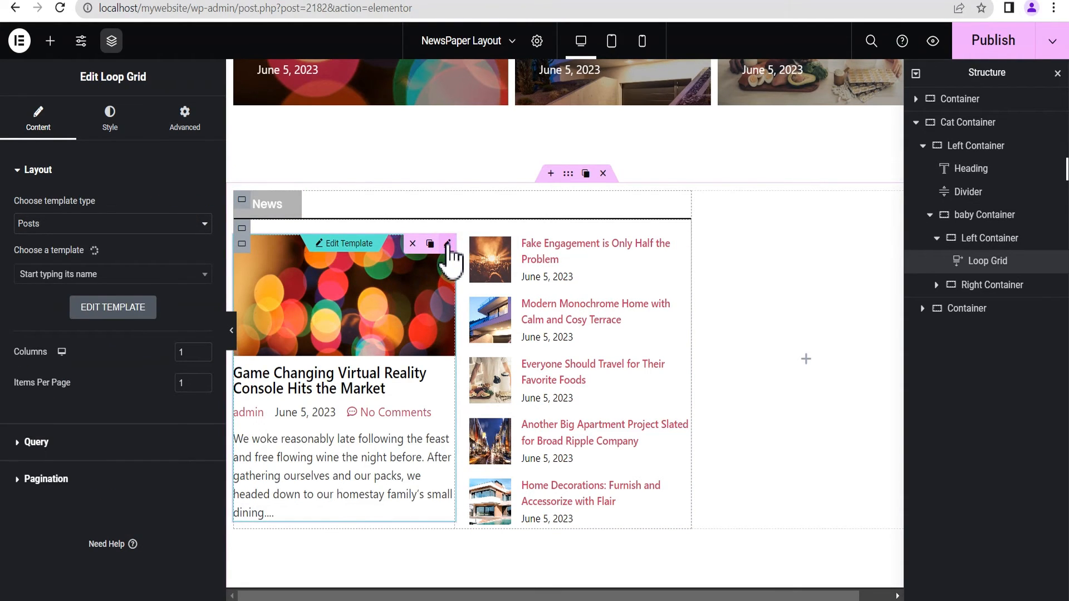
left_click(80, 444)
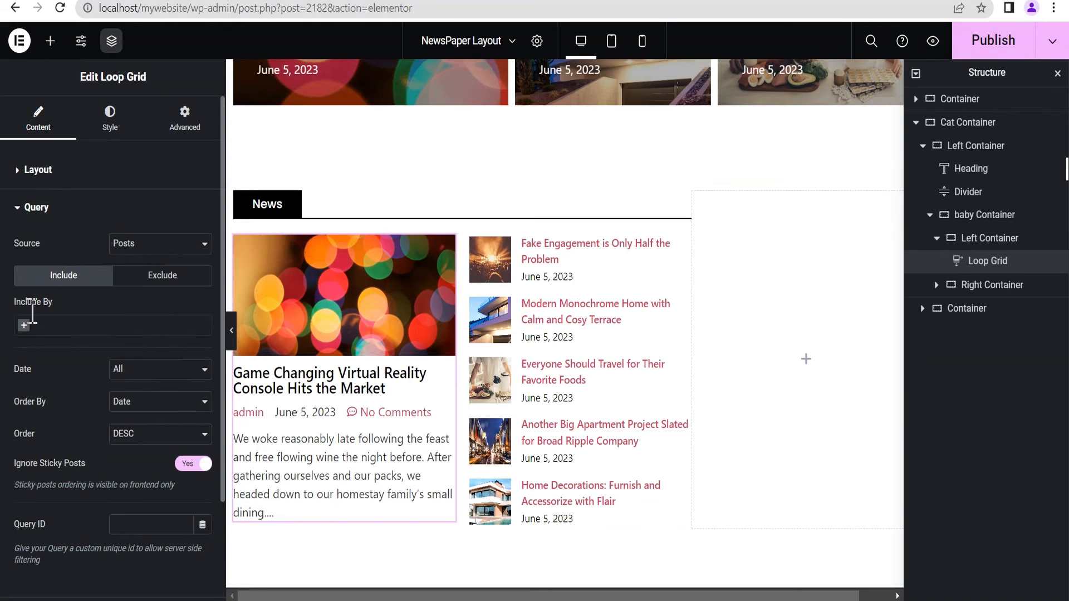
left_click(24, 327)
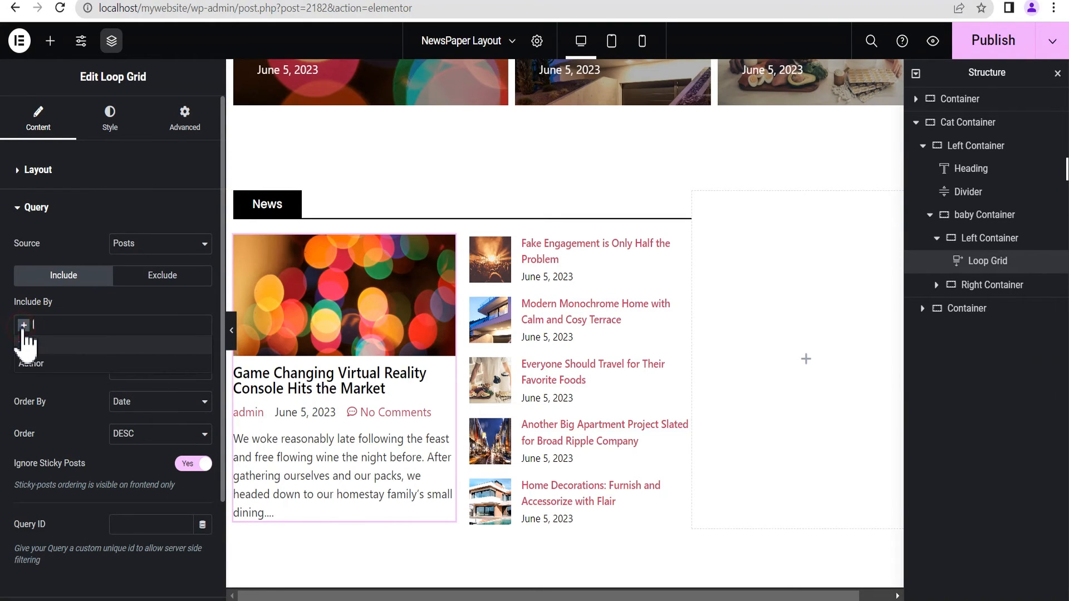
left_click(39, 349)
left_click(27, 378)
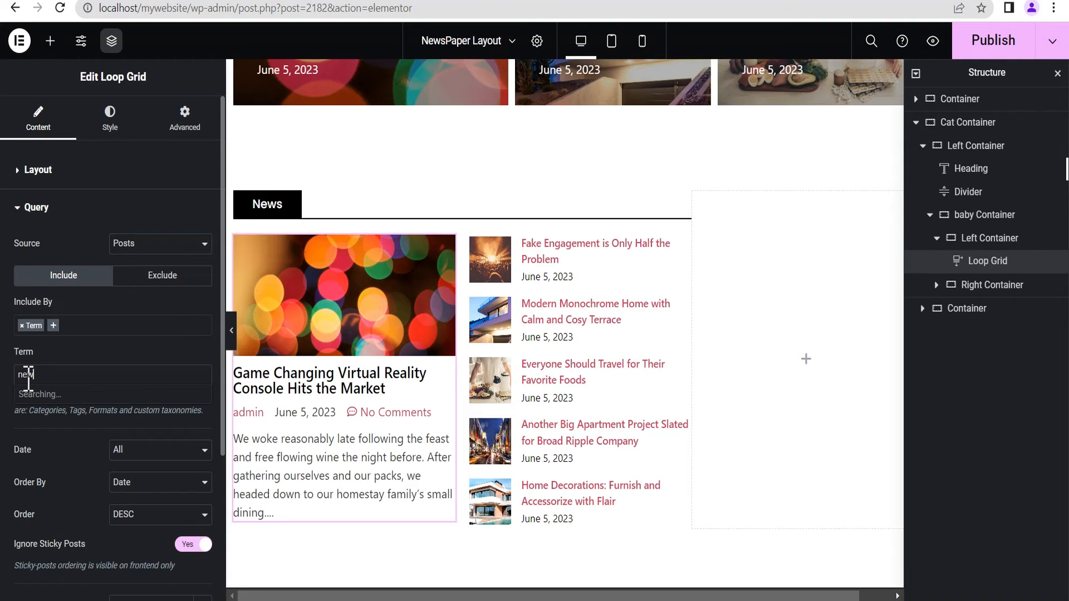
type("new")
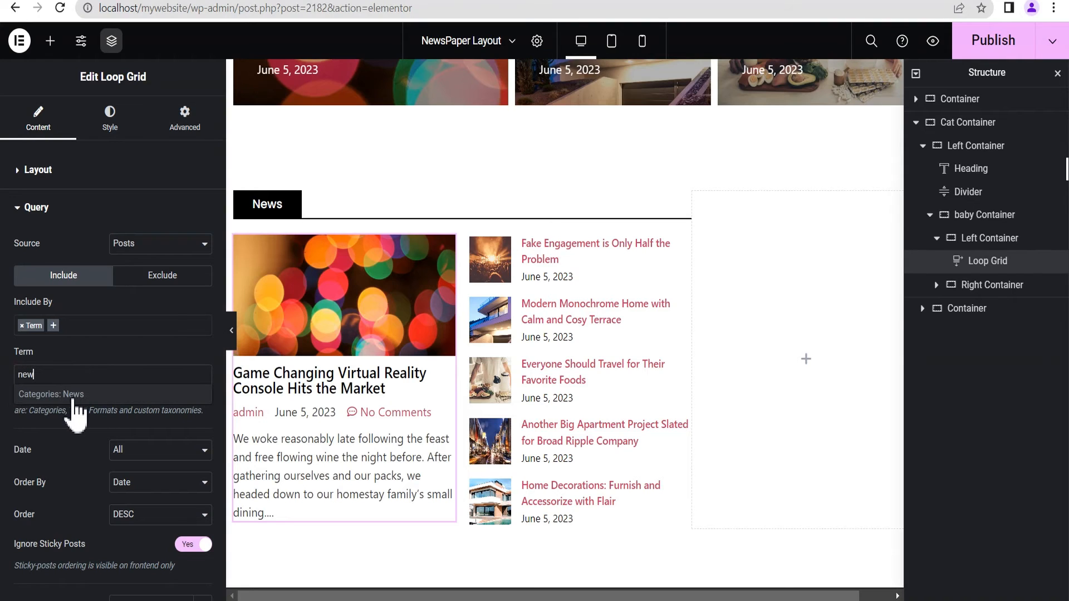
left_click(72, 395)
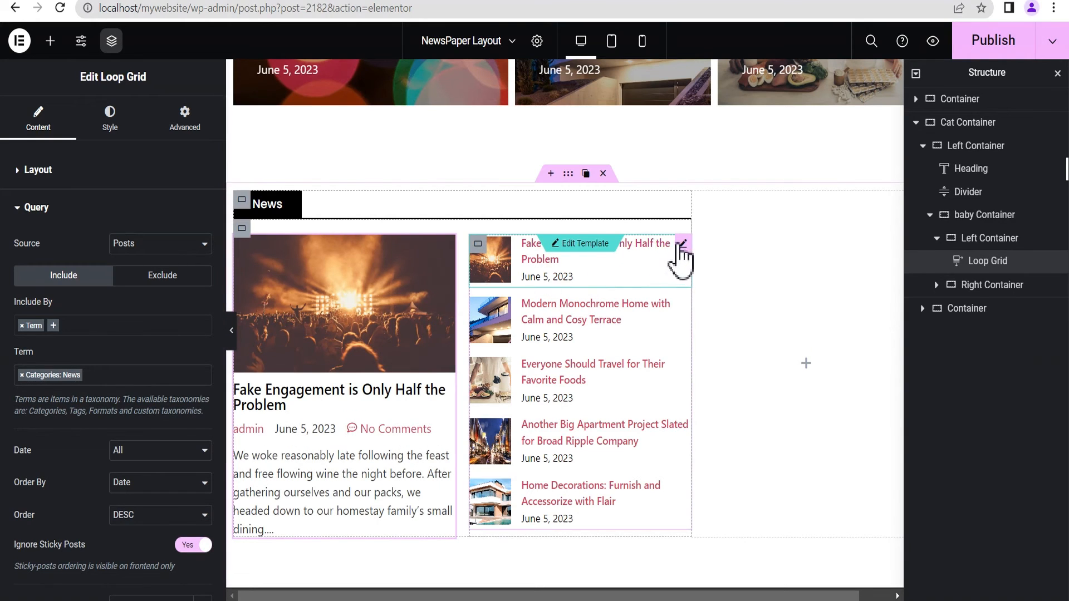
Restrict the small-thumbnail post list Loop Grid's query to the term Categories: News and preview the section at full width
left_click(683, 244)
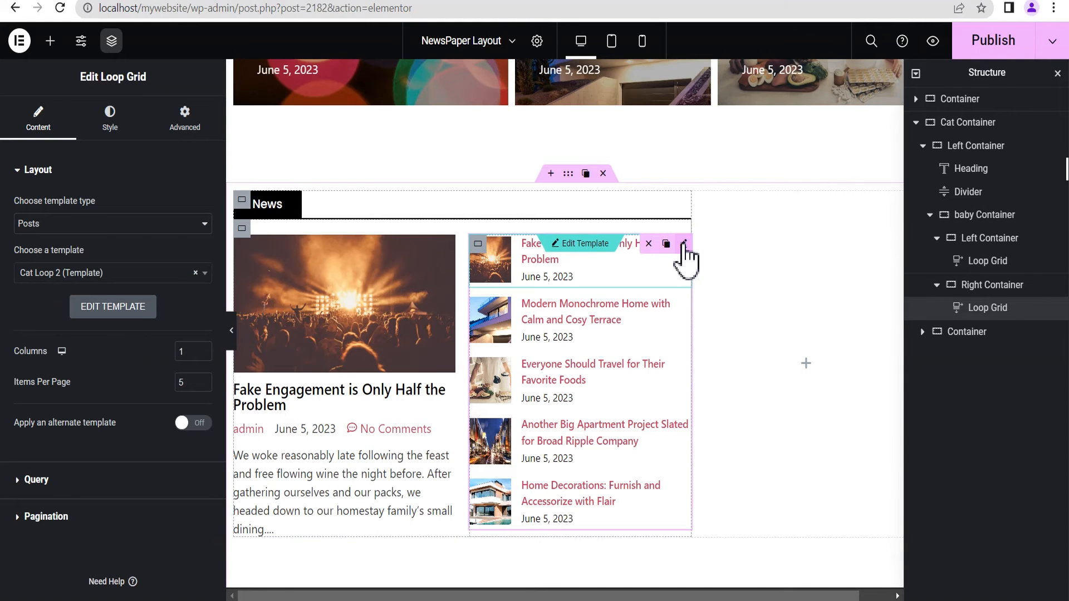
left_click(34, 481)
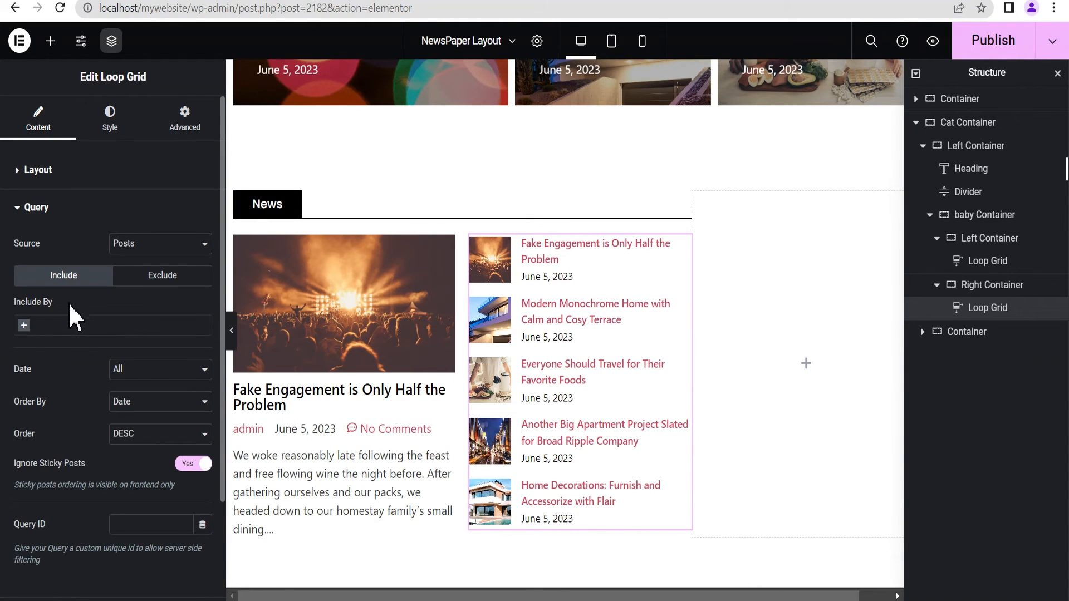
left_click(23, 327)
left_click(33, 342)
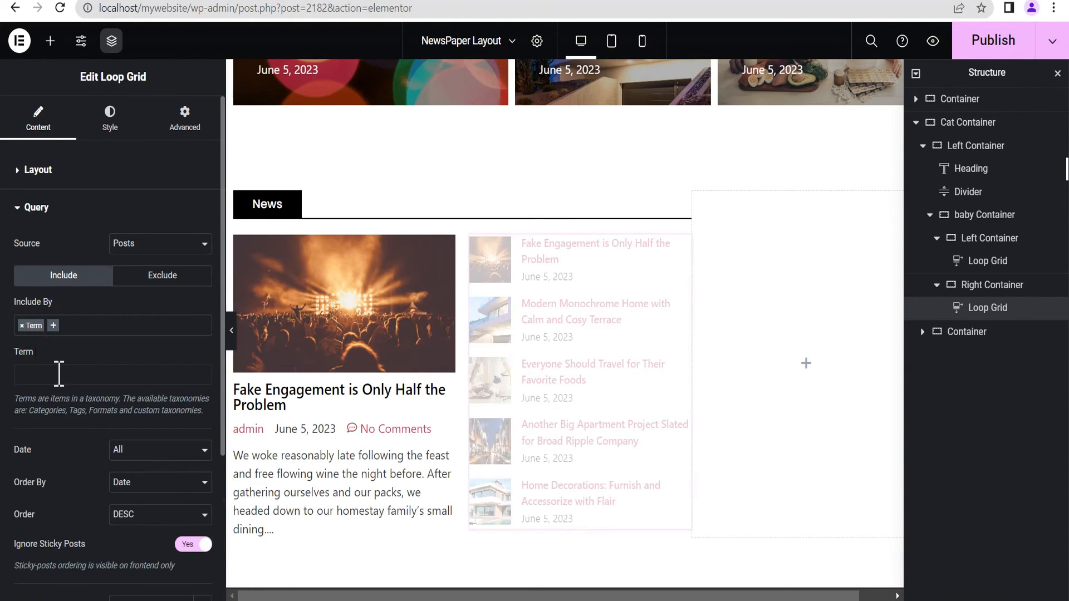
left_click(70, 376)
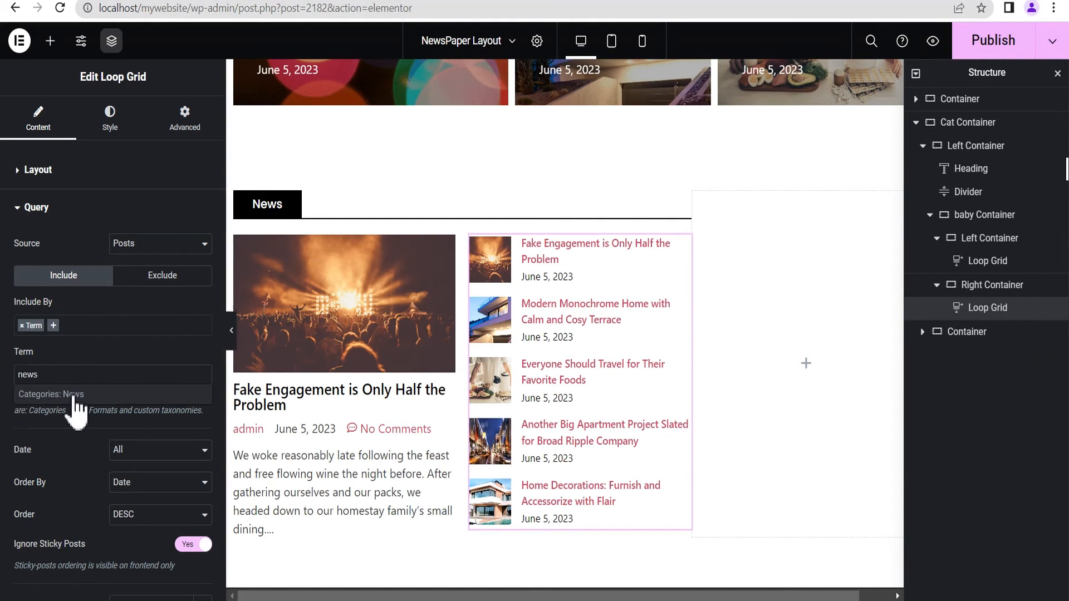
left_click(69, 395)
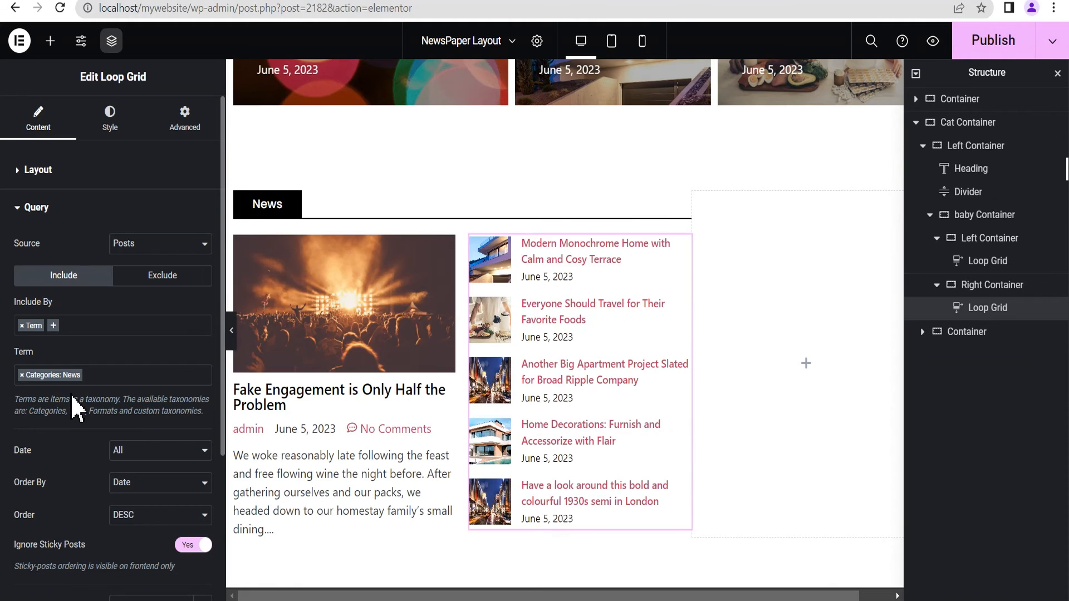
left_click(232, 334)
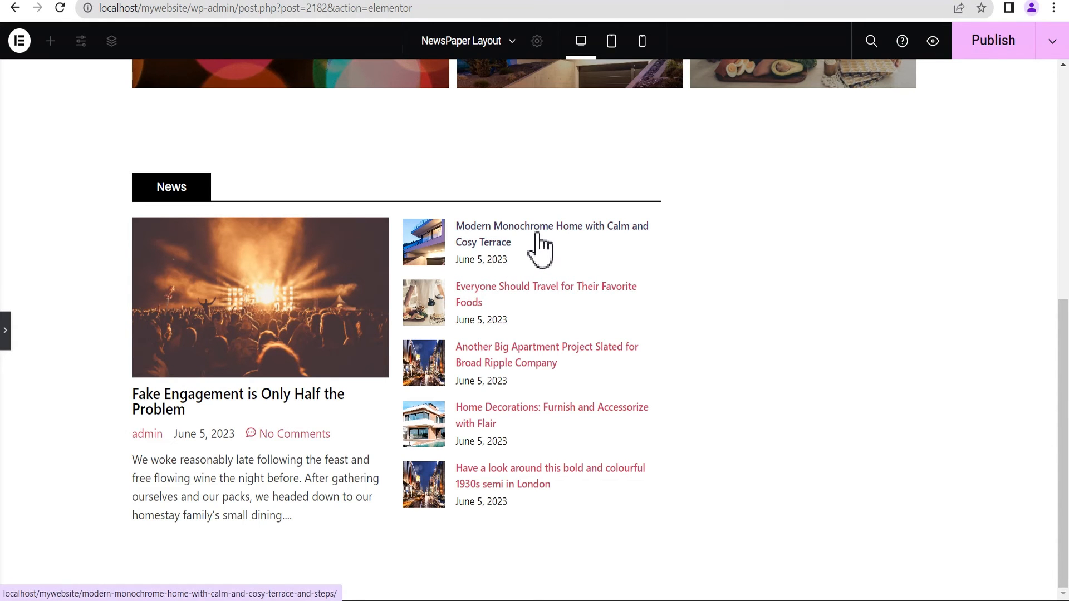
left_click_drag(1063, 352, 1067, 297)
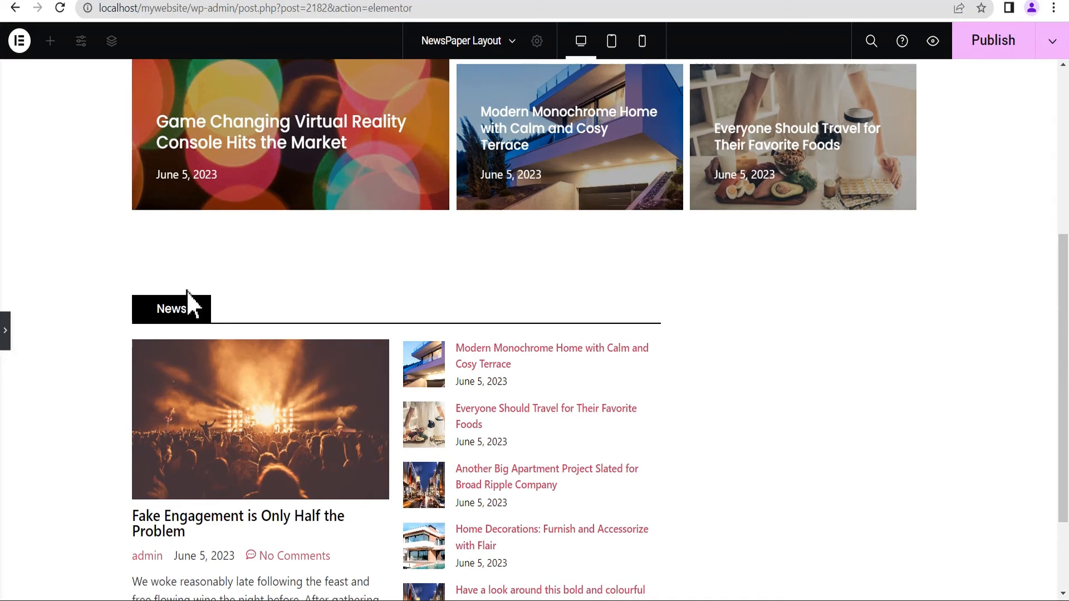
Set the hero Container's bottom padding to 50 px and preview the spacing above the News section at full width
left_click(5, 331)
left_click(508, 362)
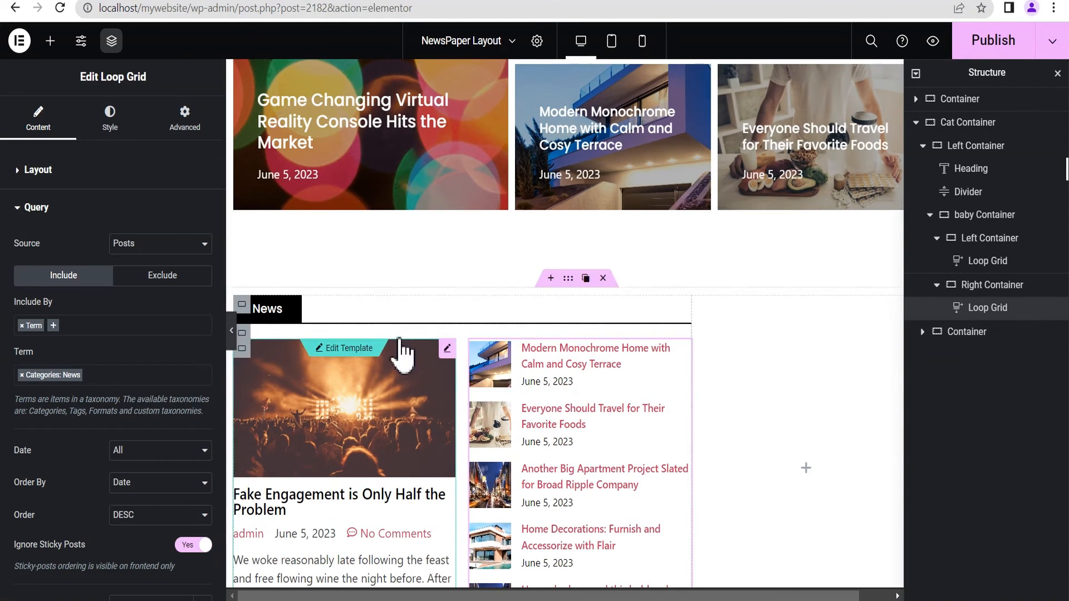
right_click(399, 245)
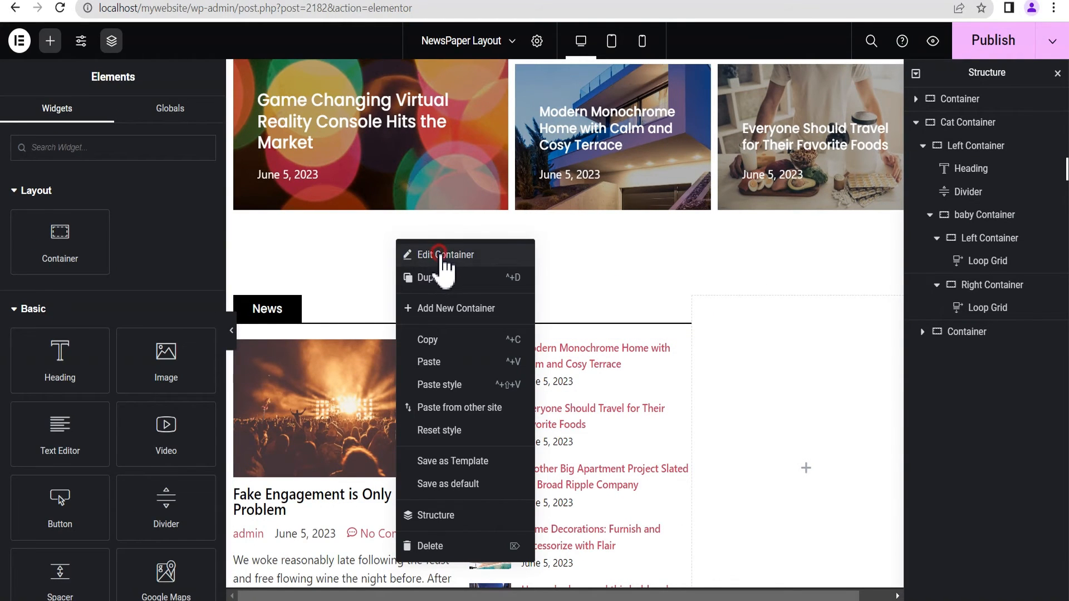
left_click(443, 256)
left_click(183, 119)
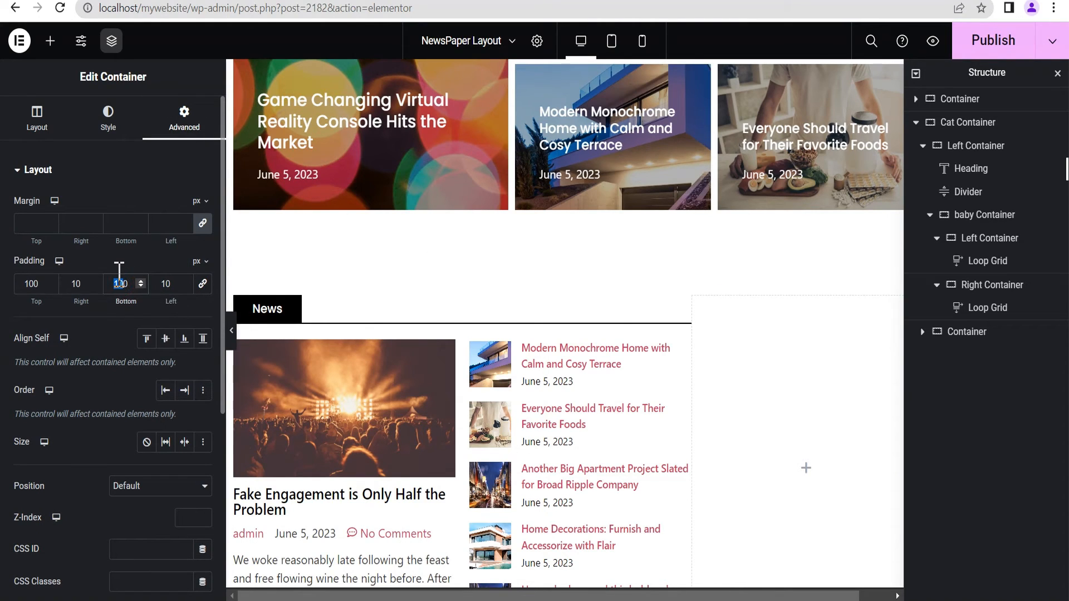
type("50")
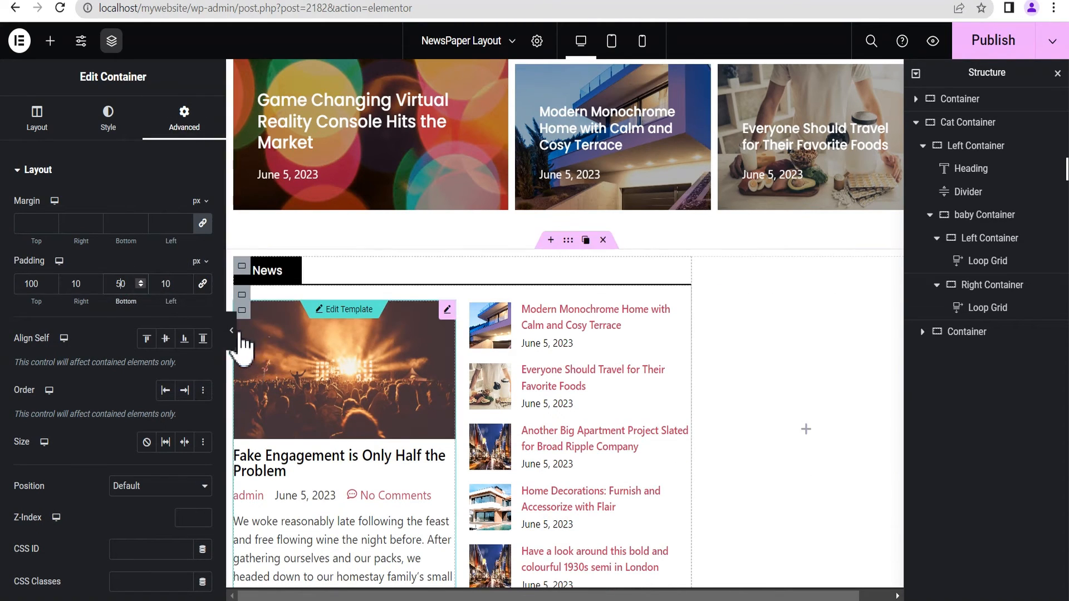
left_click_drag(229, 329, 230, 328)
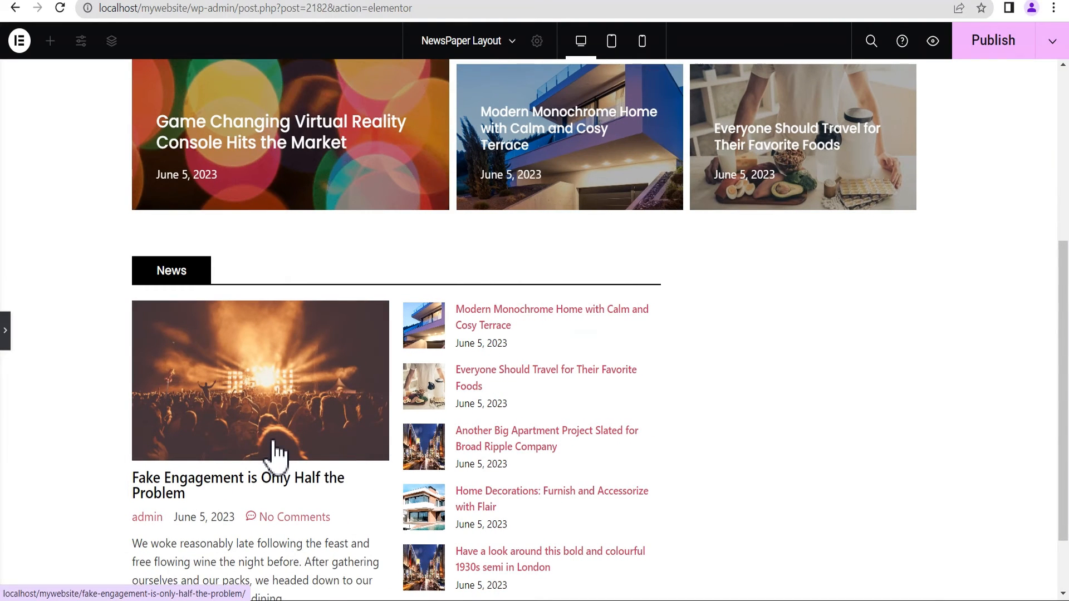
left_click_drag(1063, 401, 1066, 192)
scroll(1066, 192, "down", 7)
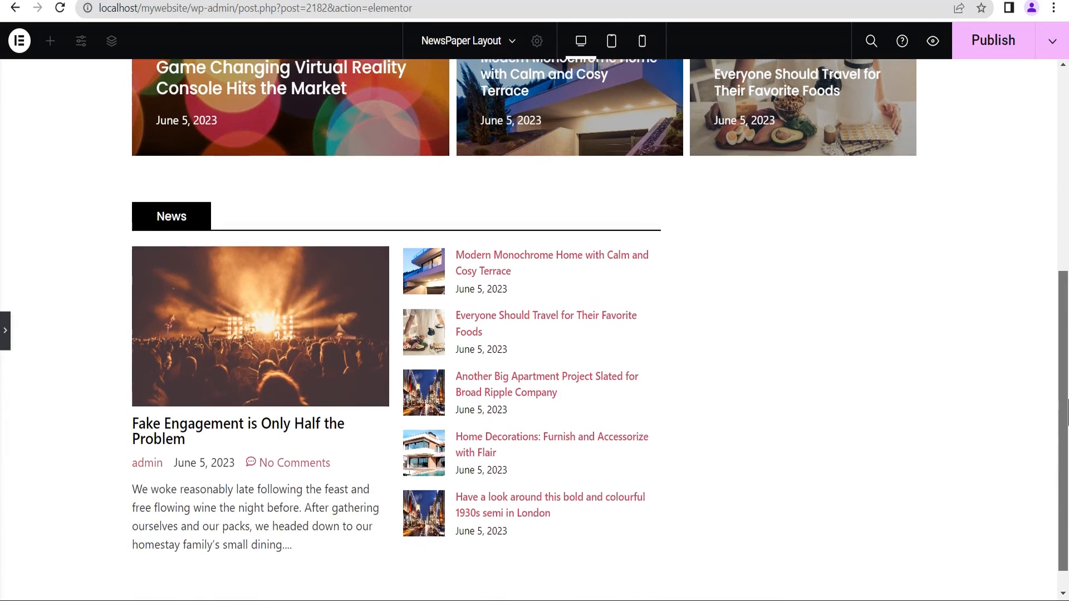
left_click(5, 333)
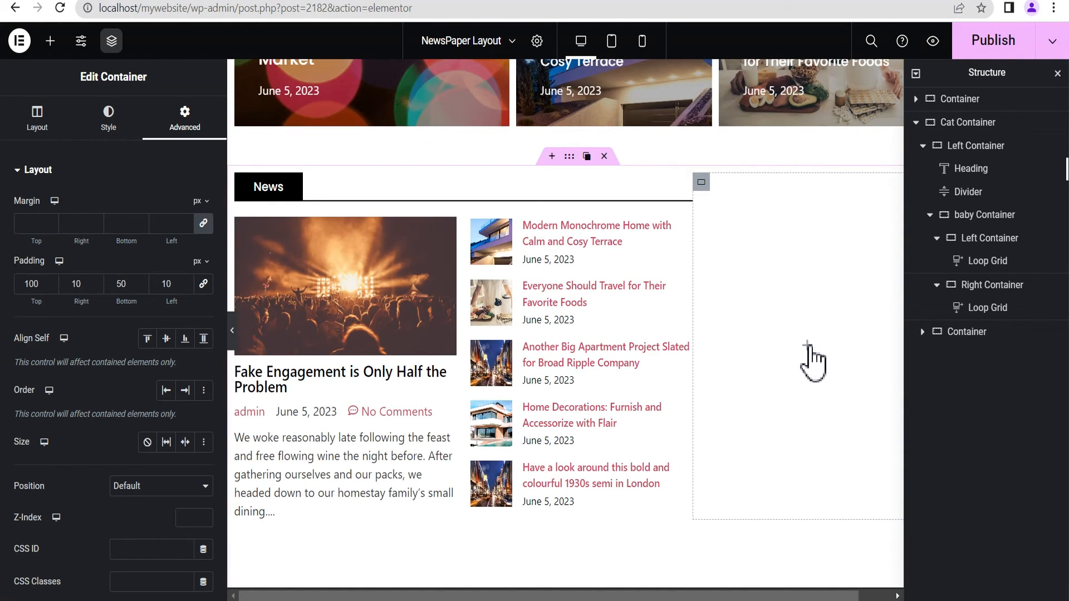
Switch the editor to the tablet portrait view and examine how the hero posts are arranged
left_click(807, 345)
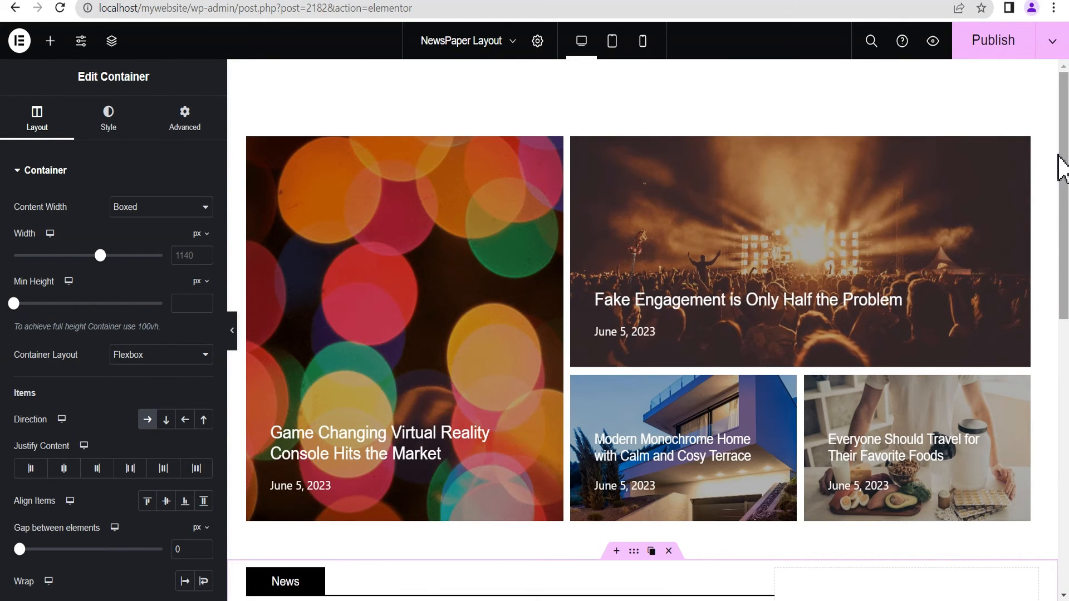
mouse_move(1068, 151)
left_mouse_down()
mouse_move(1067, 360)
mouse_move(1067, 154)
left_mouse_up()
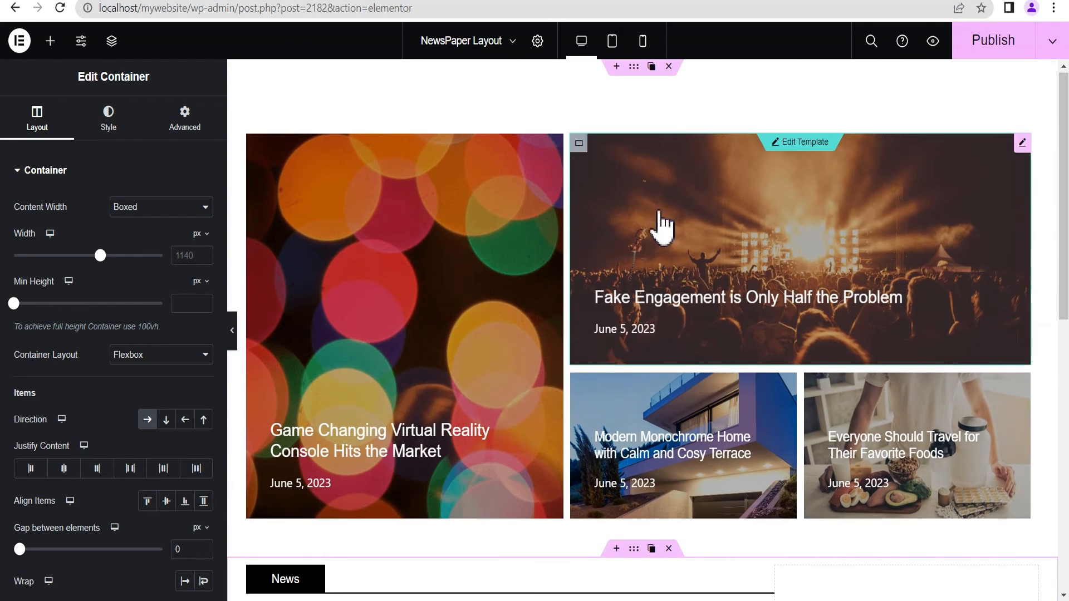
left_click(613, 41)
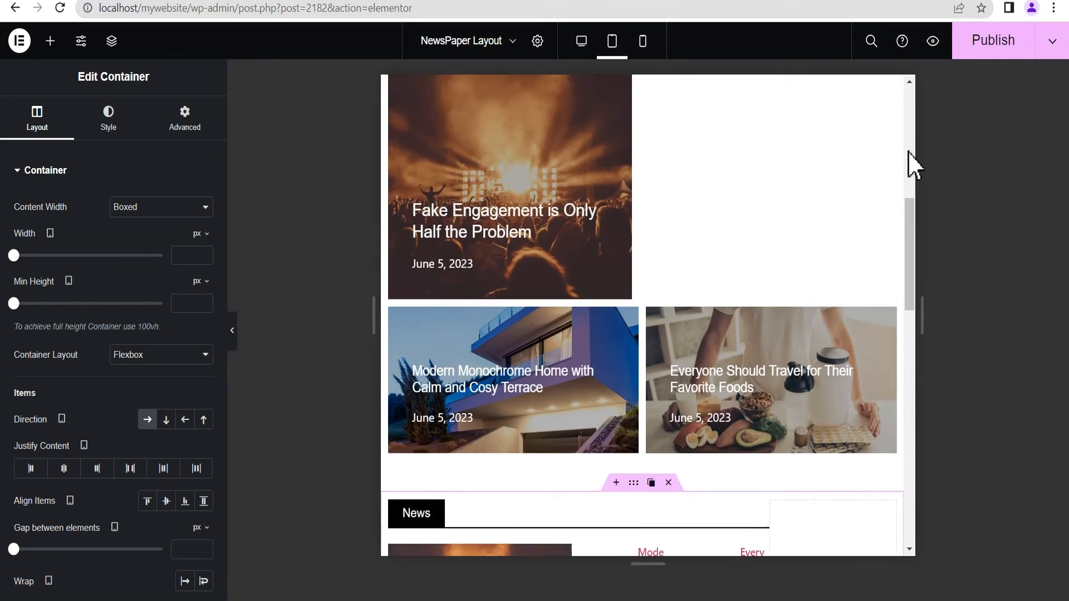
left_click_drag(908, 267, 923, 95)
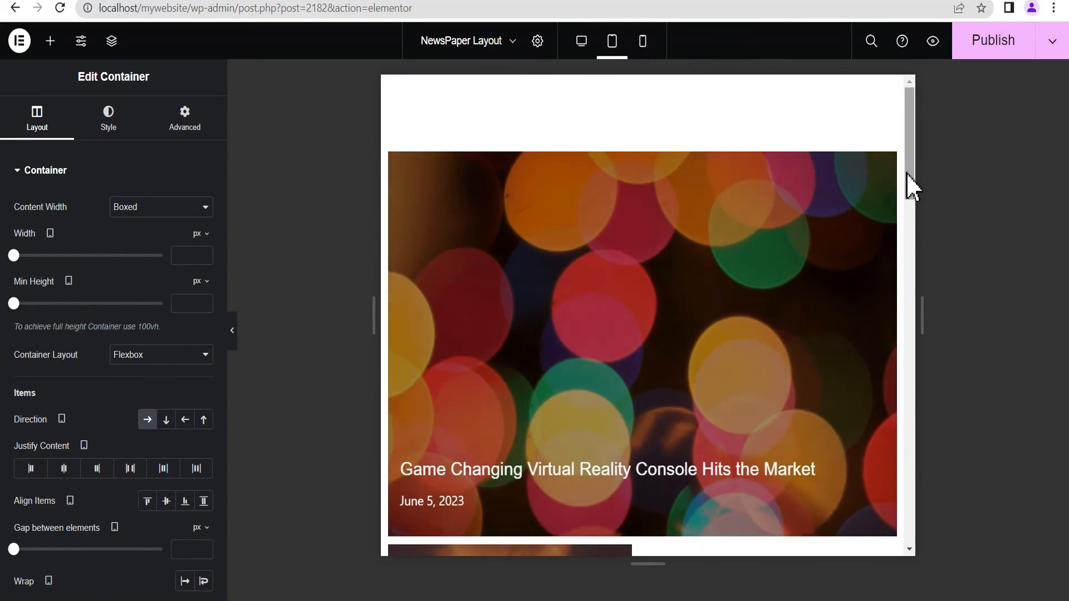
left_click_drag(908, 159, 908, 159)
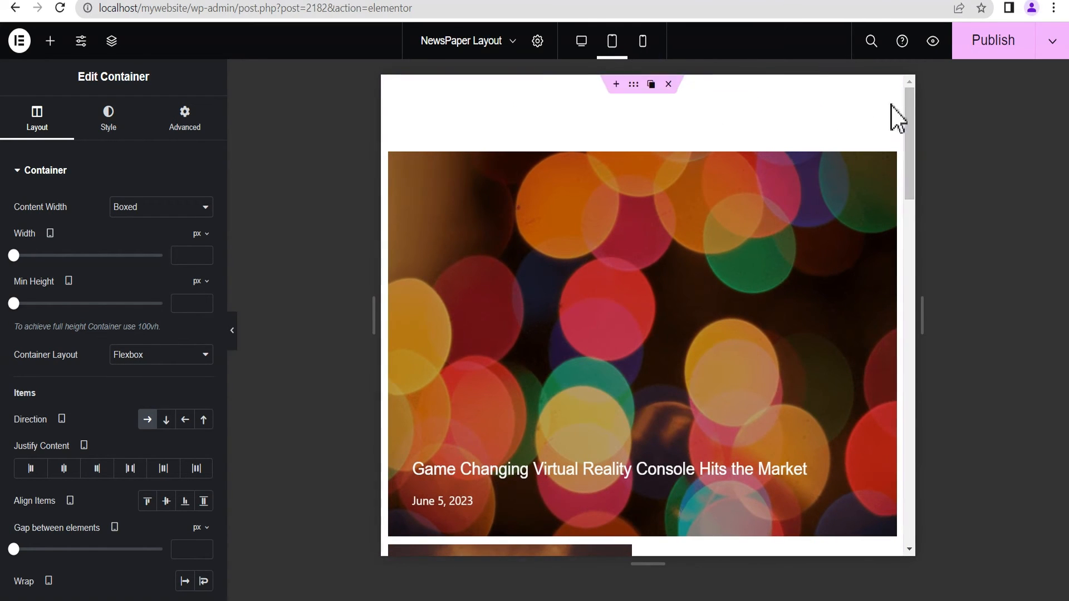
left_click_drag(911, 109, 910, 205)
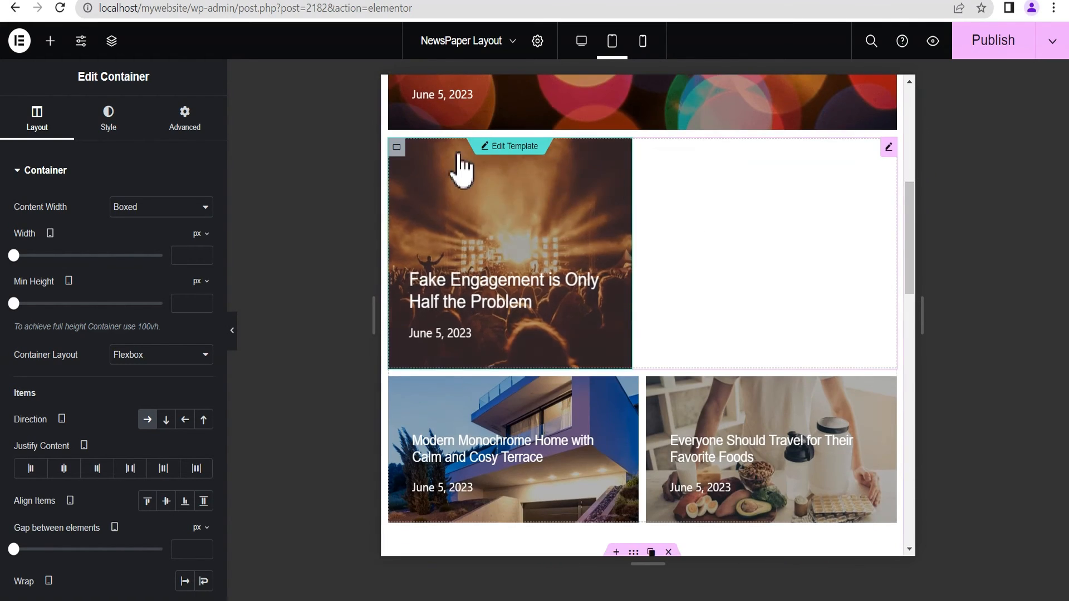
Hide the container holding the Fake Engagement hero post on tablet portrait and mobile portrait
left_click(398, 148)
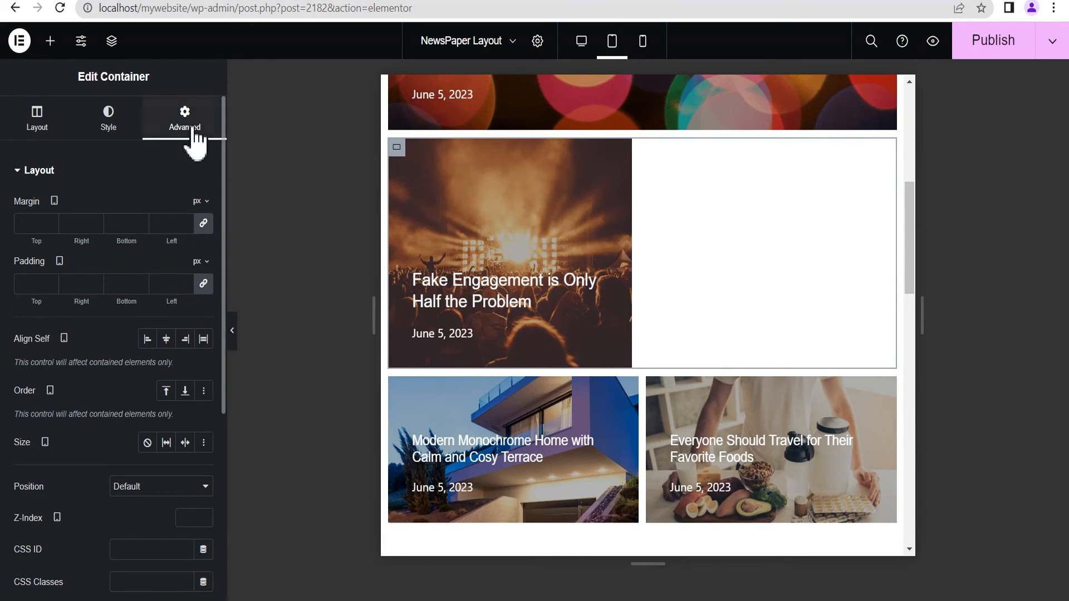
left_click(113, 169)
left_click(114, 282)
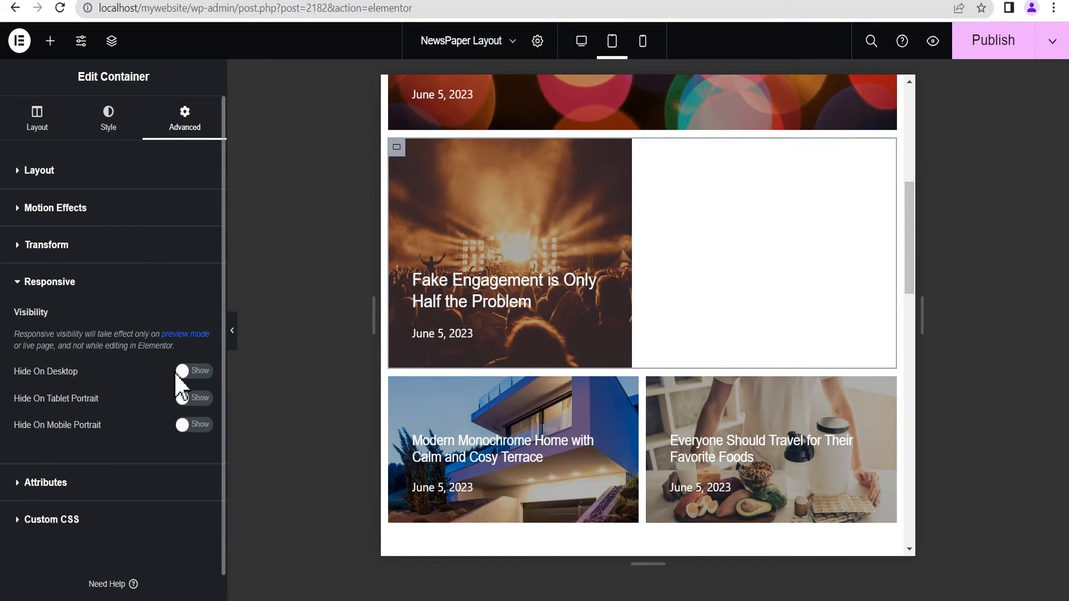
left_click(194, 399)
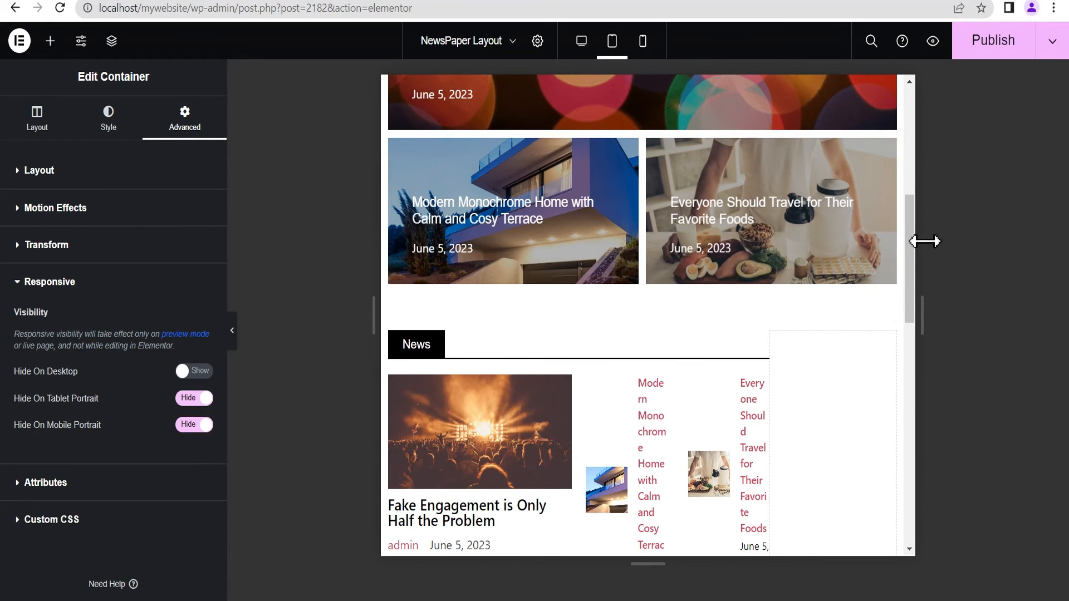
left_click_drag(910, 256, 914, 203)
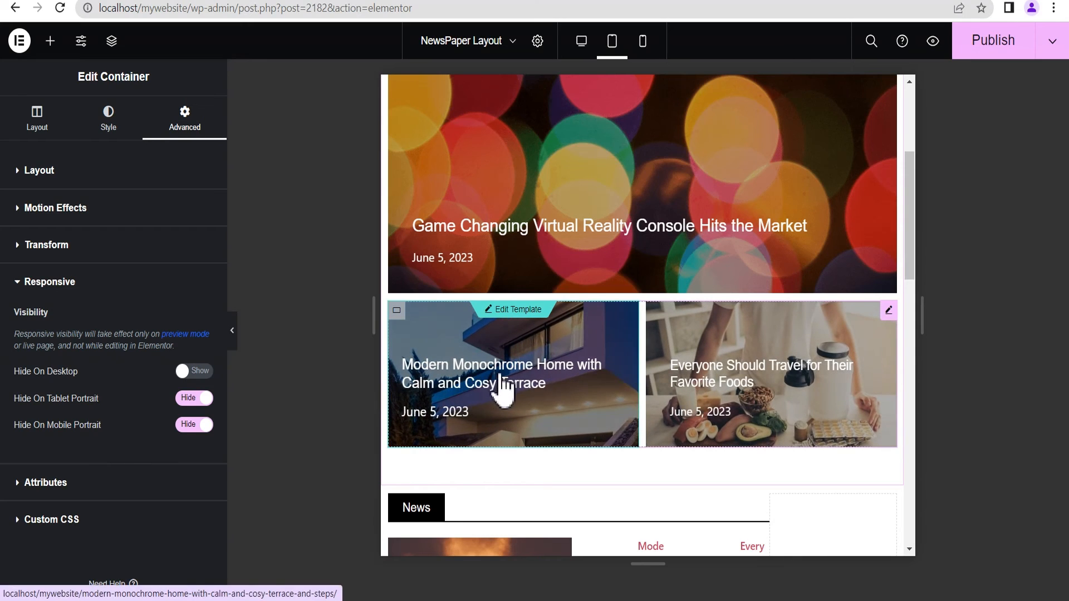
Review the exclude query settings of the two-column hero Loop Grid and duplicate the grid
left_click(889, 312)
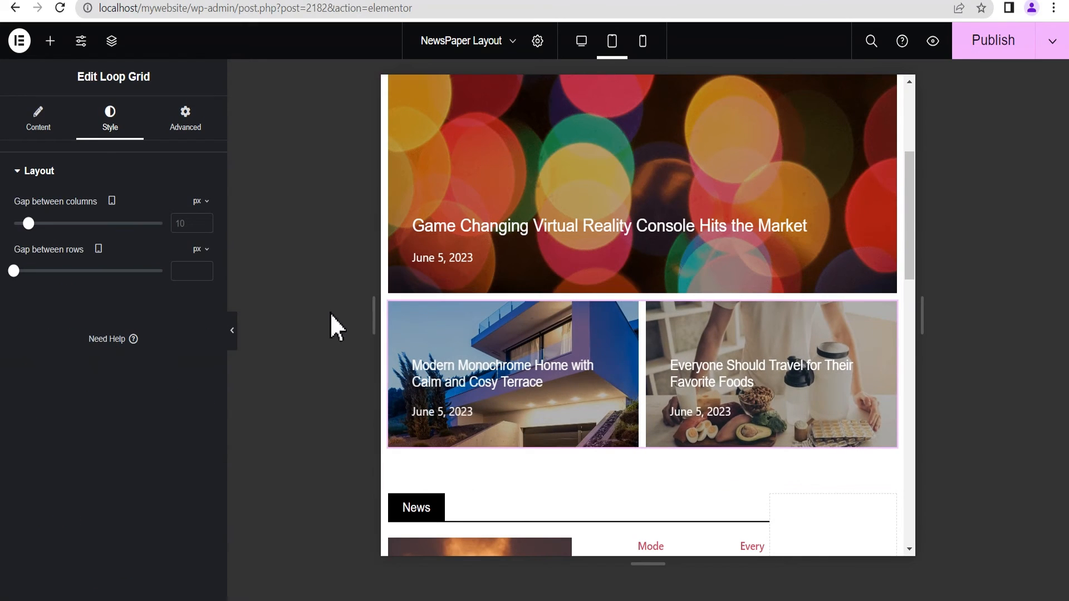
left_click(38, 118)
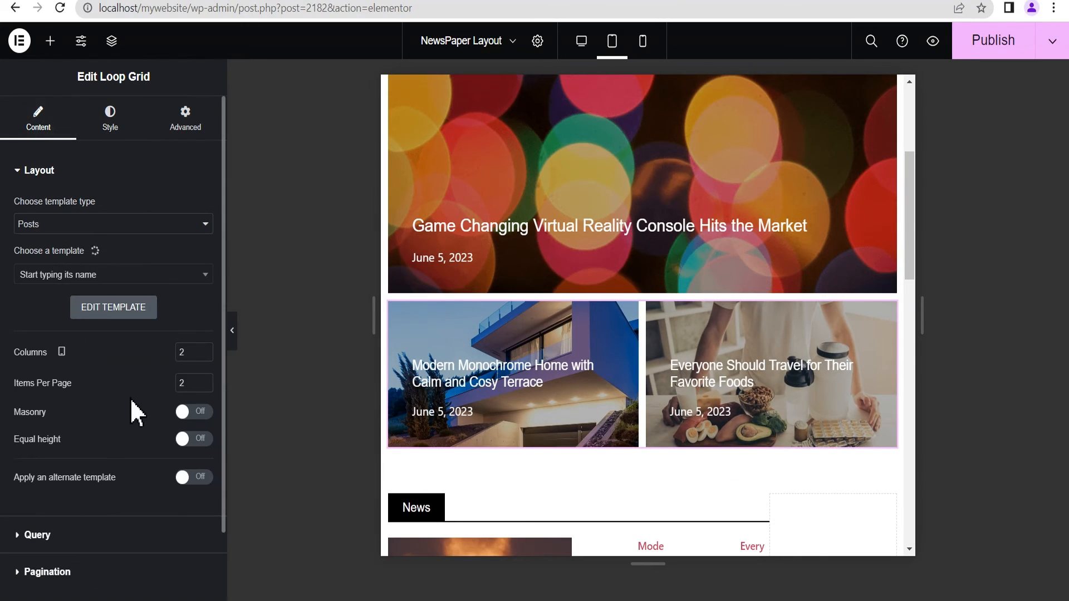
left_click(44, 534)
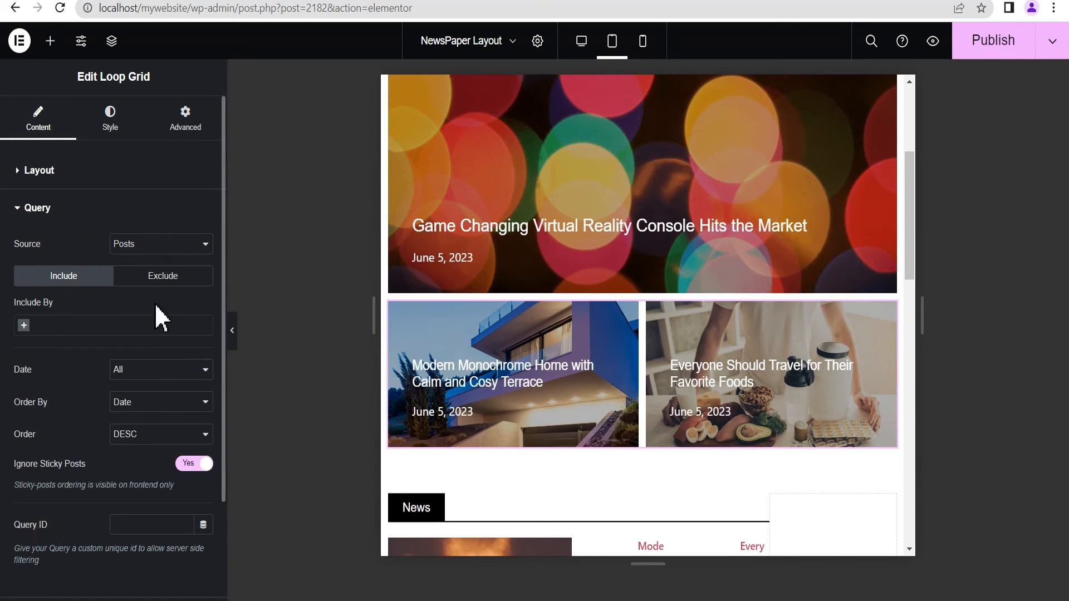
left_click(149, 277)
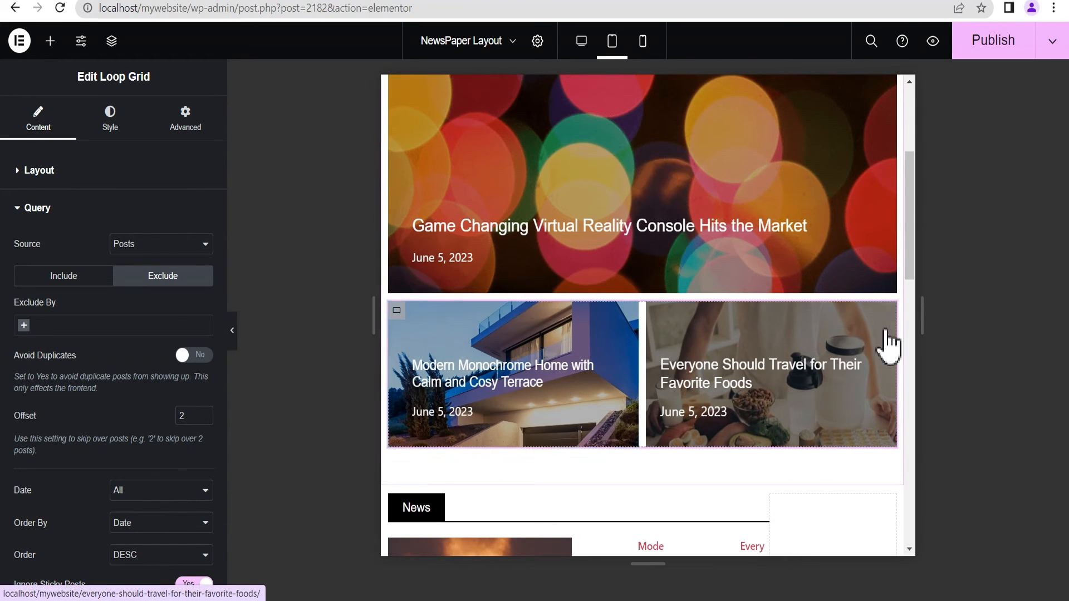
left_click(871, 312)
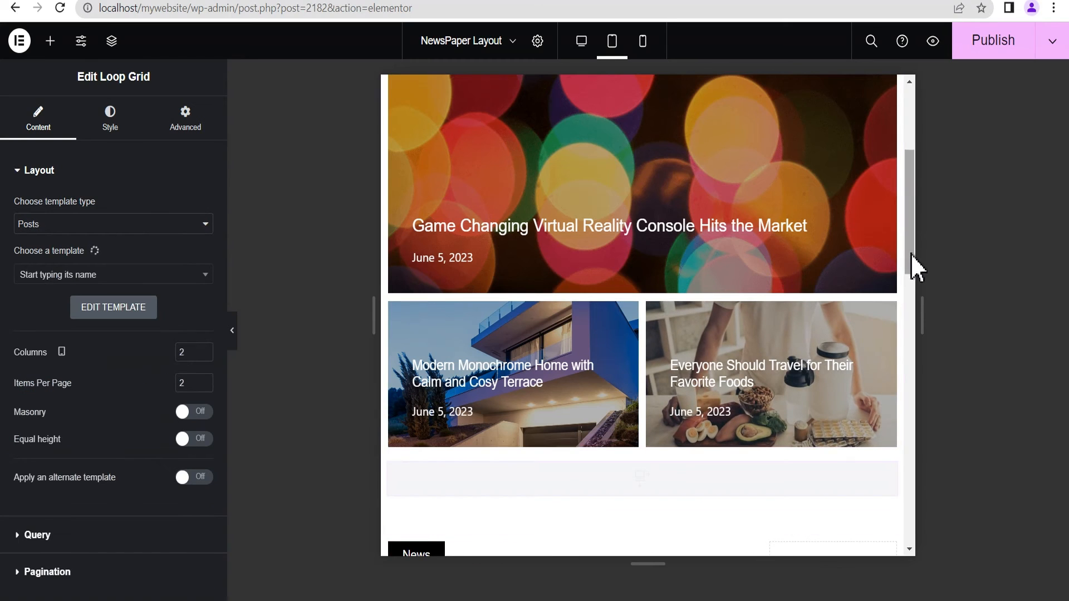
left_click_drag(910, 249, 917, 287)
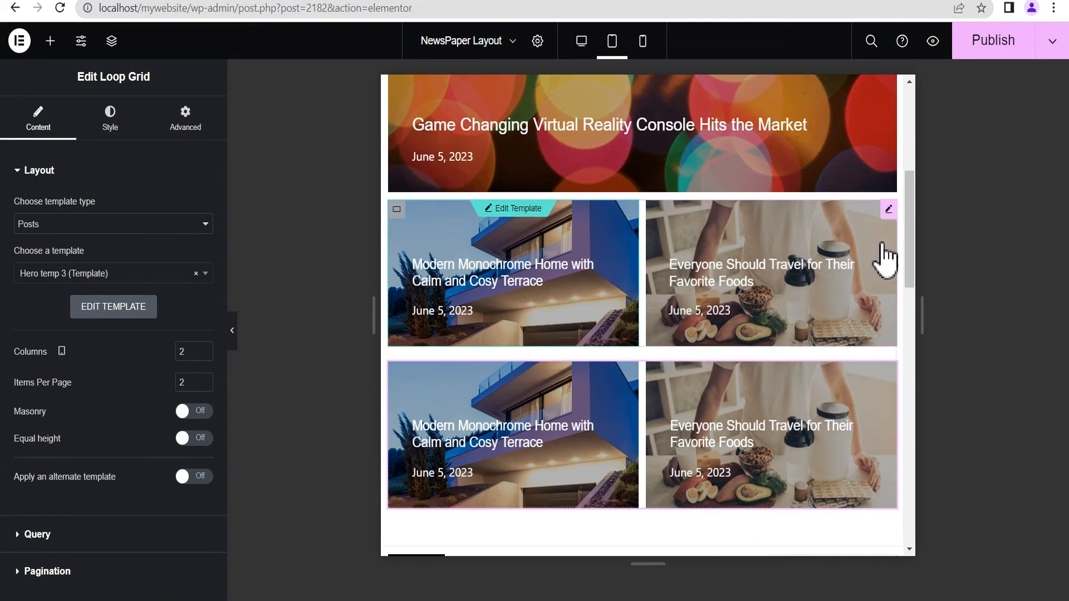
Set the upper two-column hero Loop Grid's query offset to 1 and check the posts in both grids
left_click(888, 210)
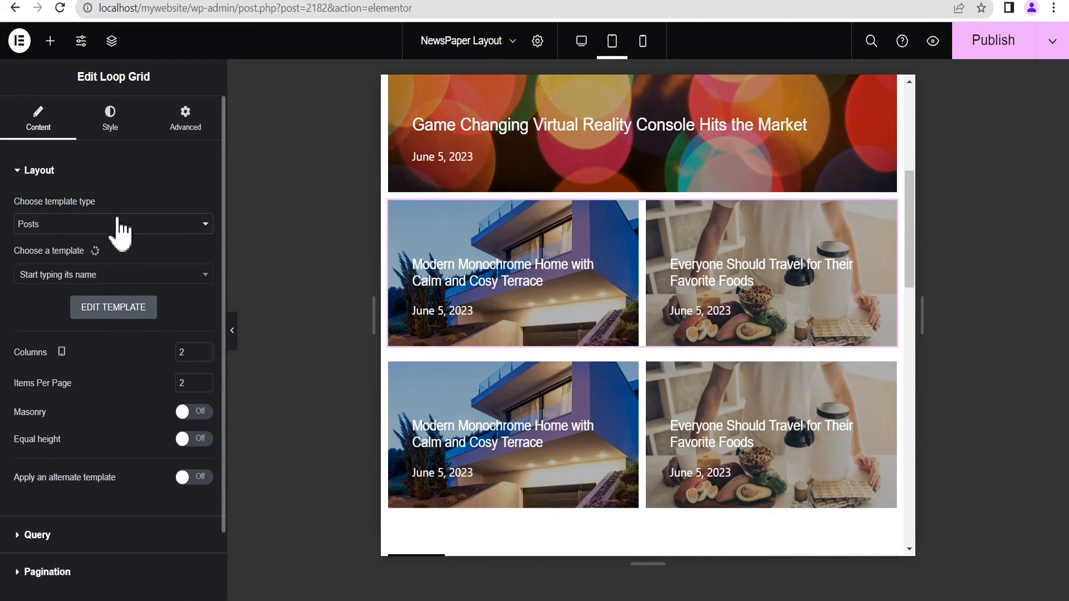
left_click(85, 549)
left_click(163, 282)
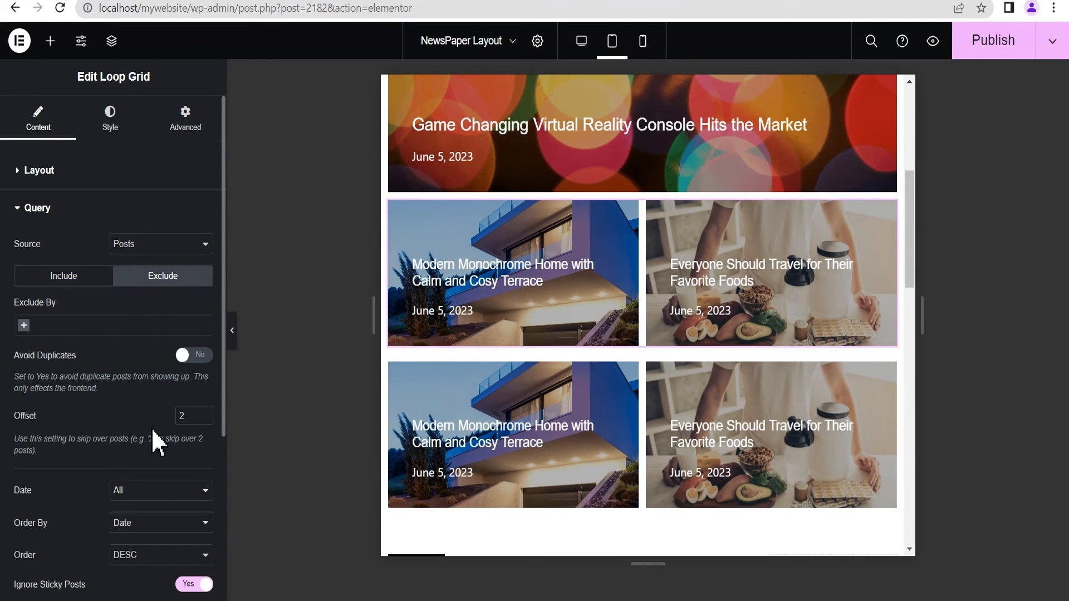
type("1")
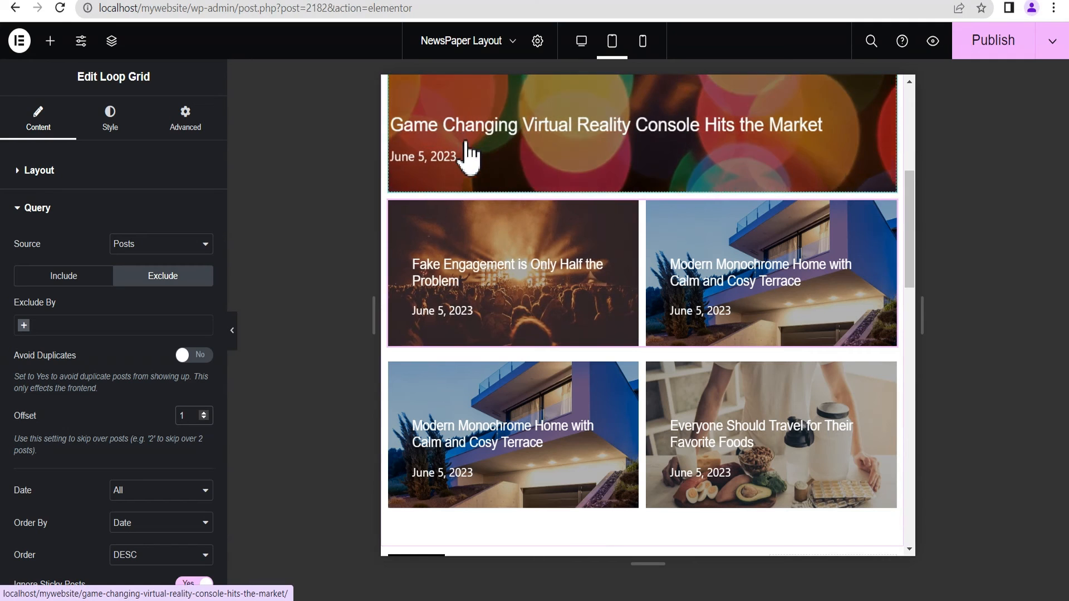
left_click_drag(909, 199, 908, 174)
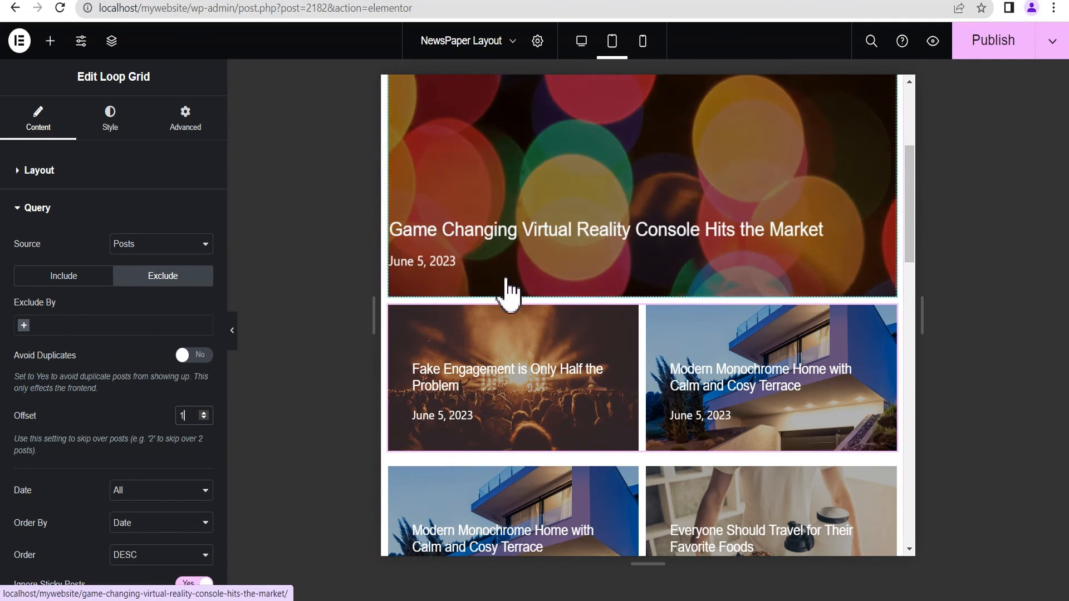
left_click_drag(907, 222, 908, 253)
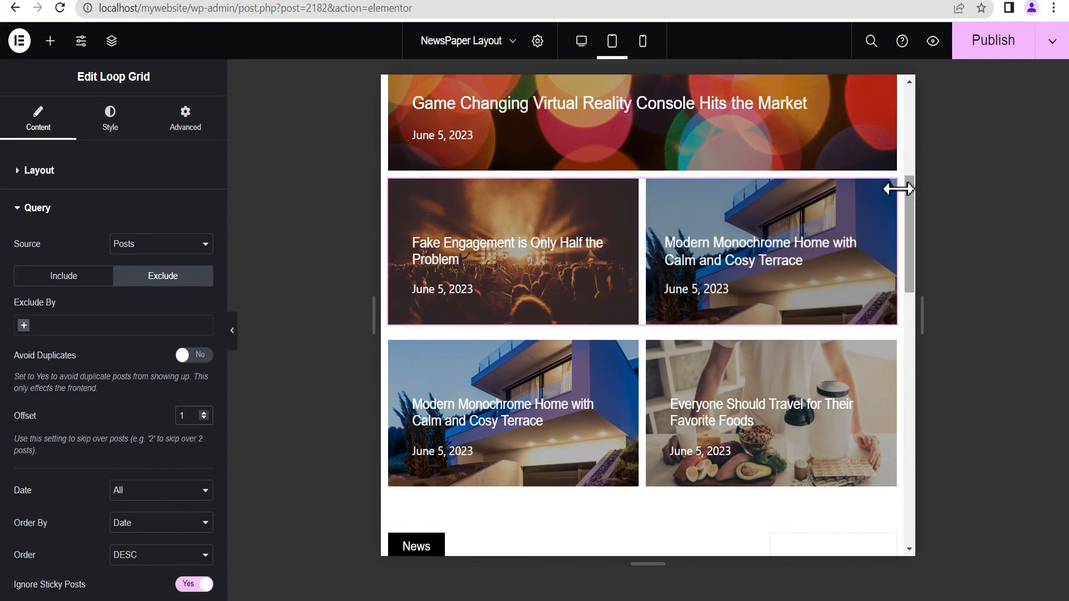
Hide the upper two-column hero Loop Grid on desktop through its responsive visibility settings
left_click(183, 124)
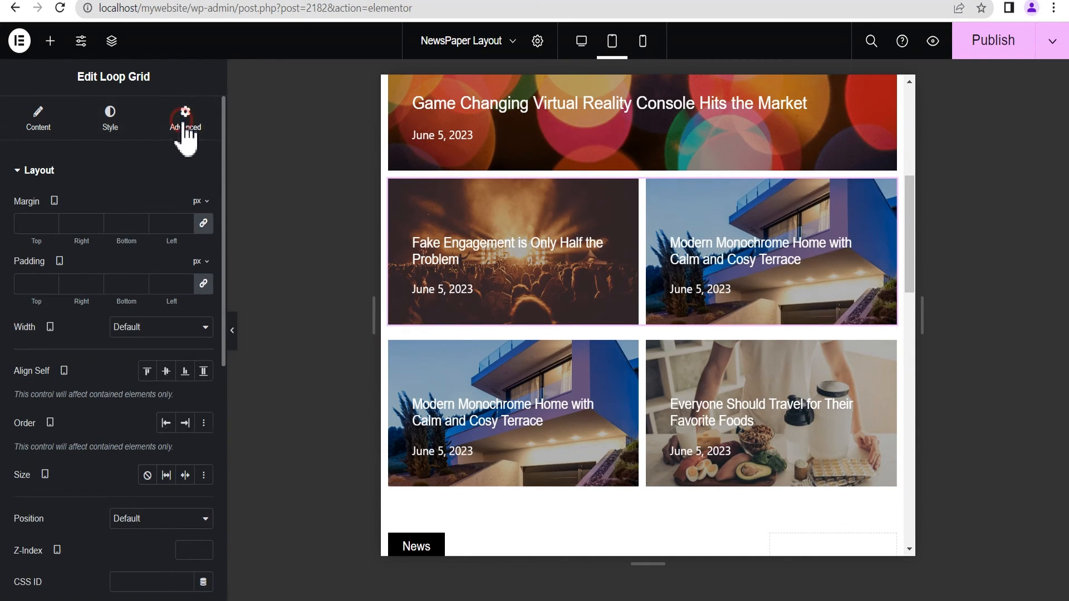
left_click(133, 173)
left_click(113, 391)
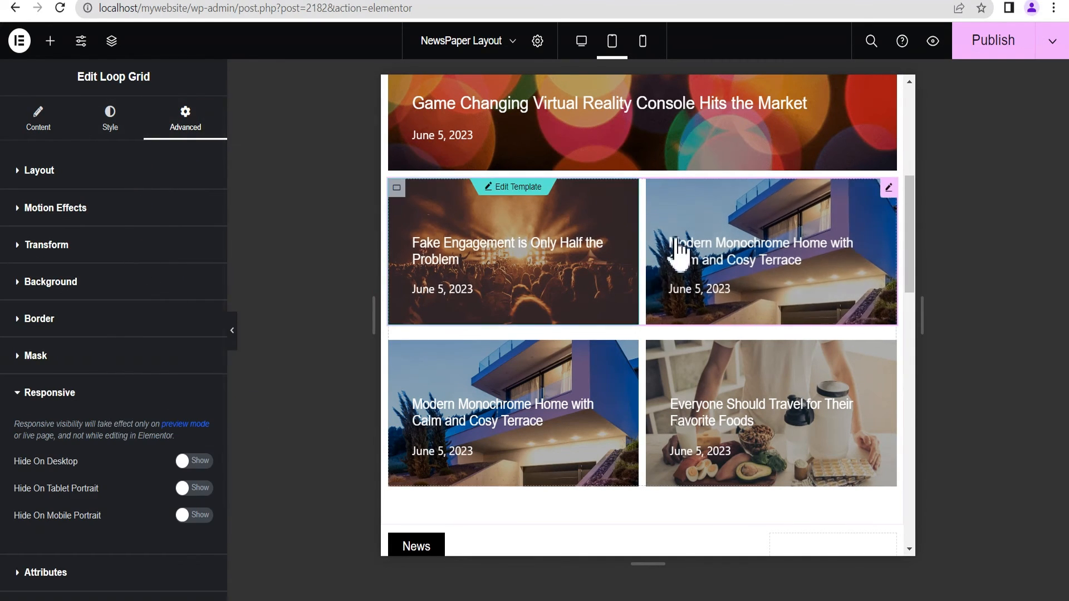
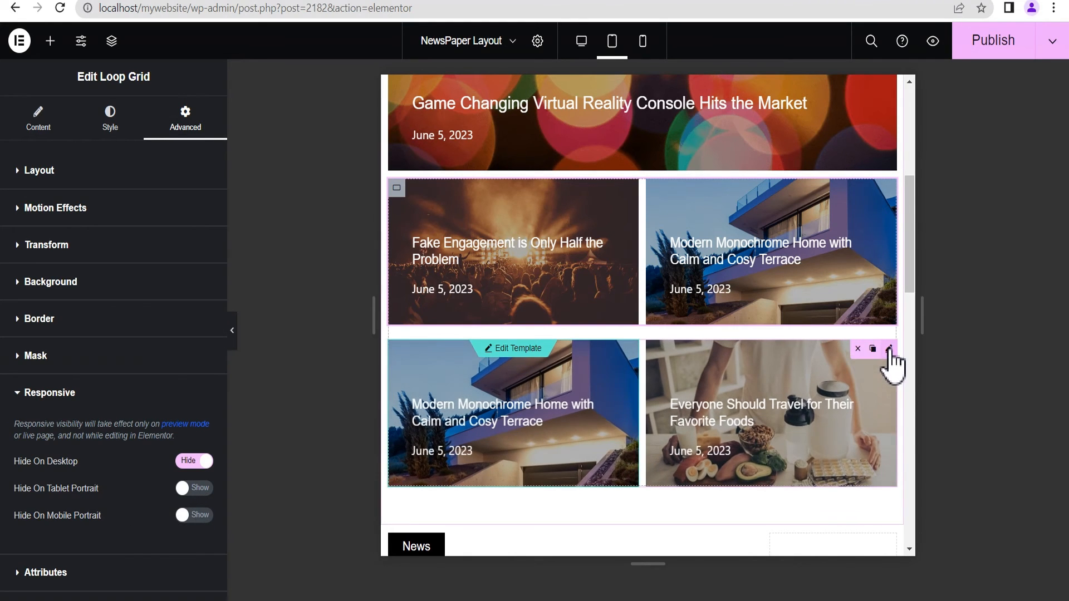
Hide the lower two-column hero Loop Grid on tablet portrait and mobile portrait
left_click(889, 349)
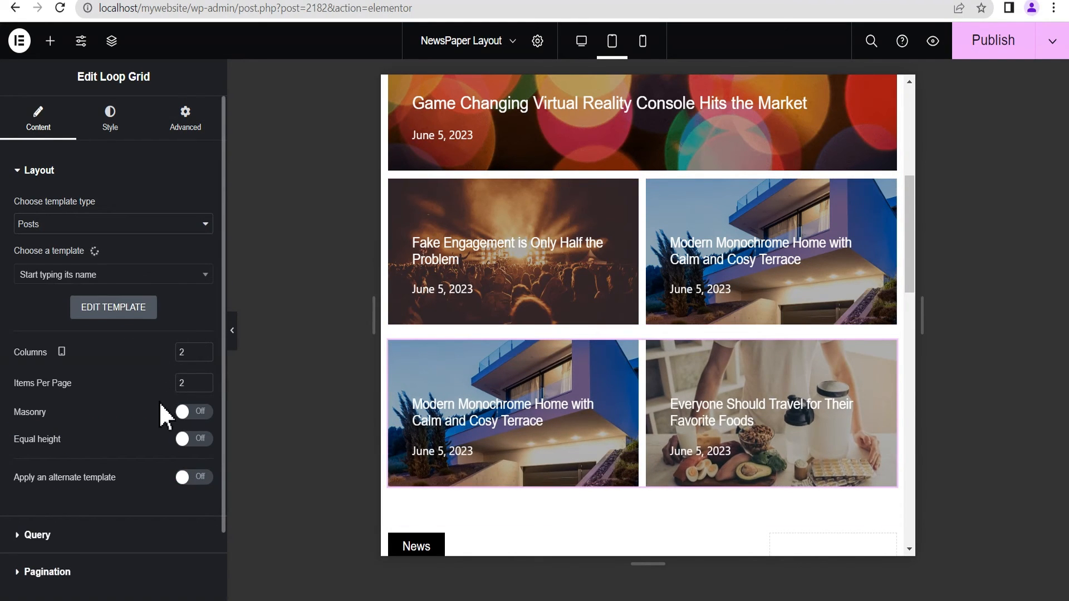
left_click(184, 118)
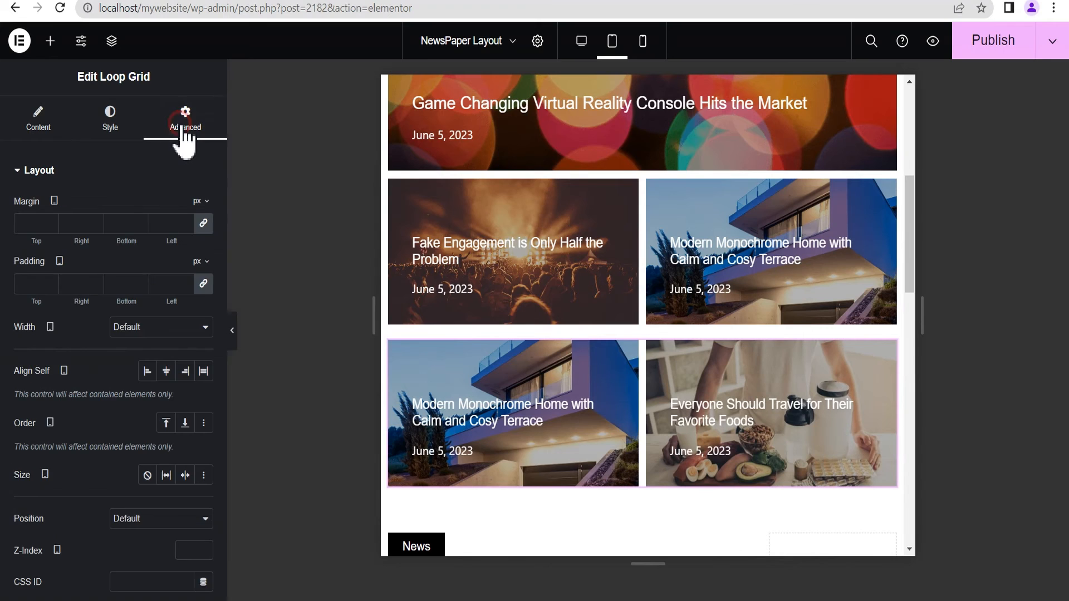
left_click(168, 169)
left_click(112, 391)
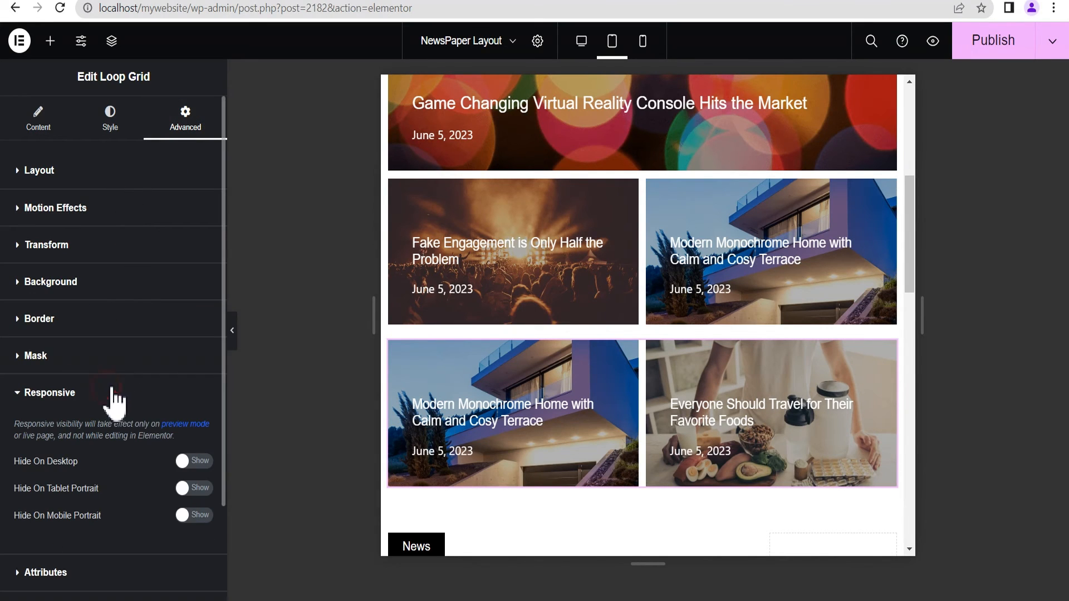
left_click(210, 489)
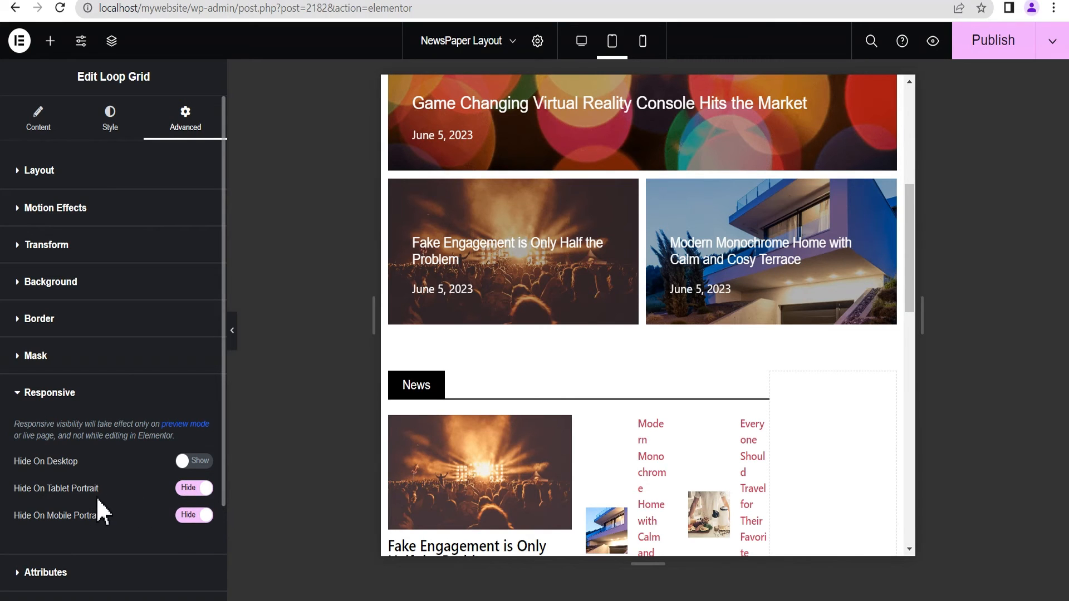
left_click(186, 490)
left_click(201, 493)
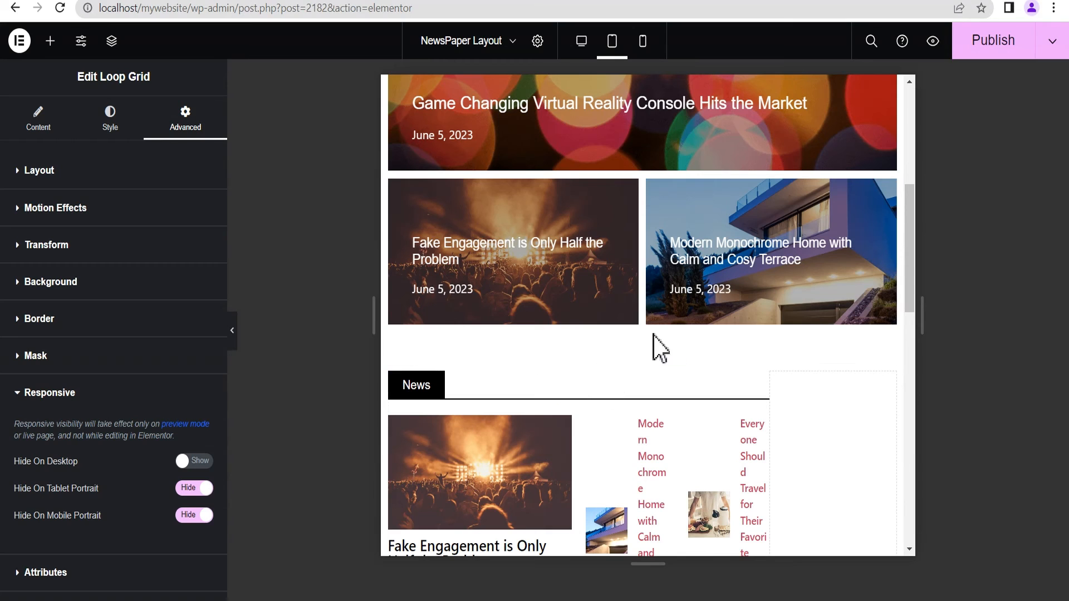
Turn the responsive preview of hidden elements on in the user preferences, check the hero area, and turn it off again
left_click(19, 42)
left_click(57, 161)
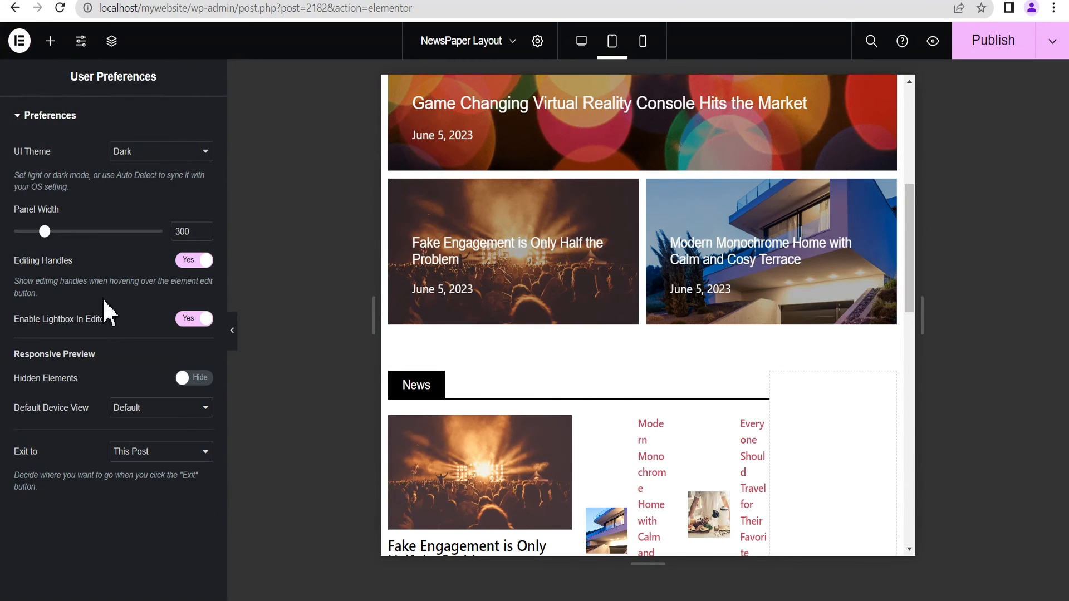
left_click(197, 379)
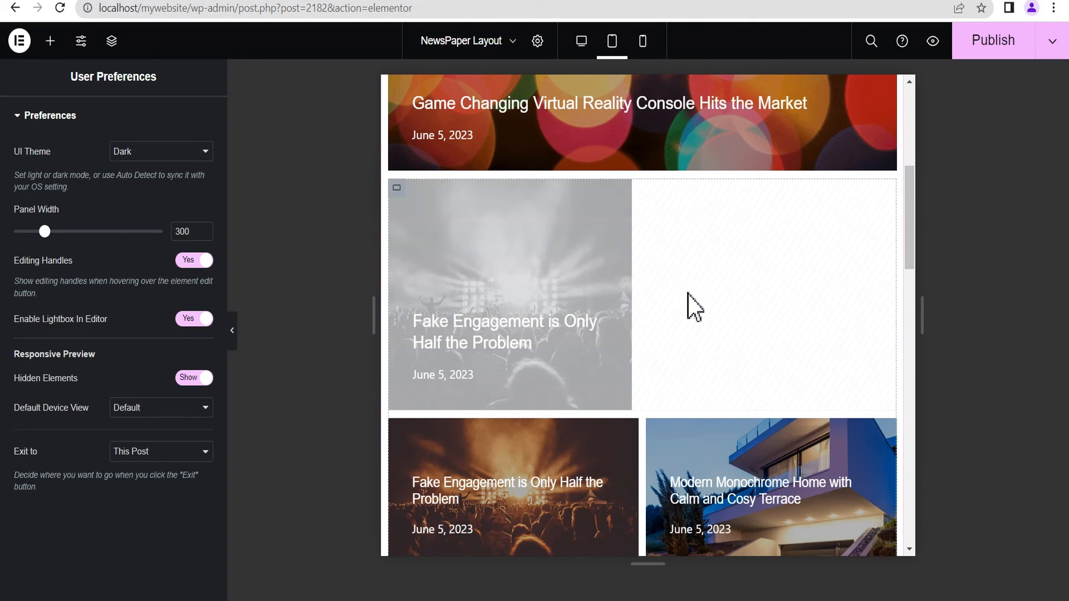
left_click(187, 384)
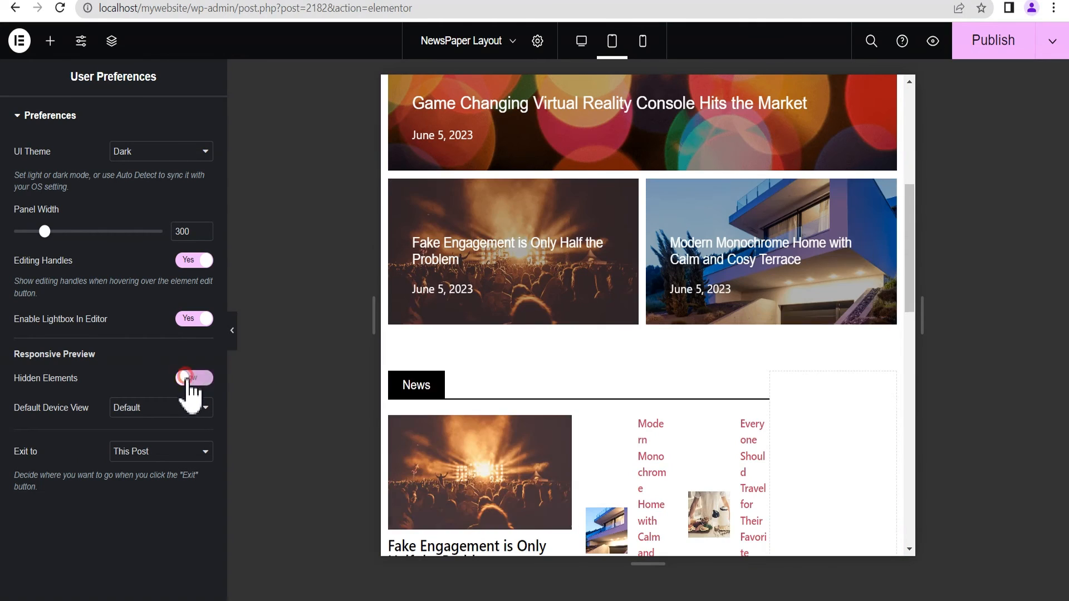
Switch to the mobile portrait view and open the virtual reality hero post's template for editing, saving the page changes
left_click_drag(907, 216, 905, 136)
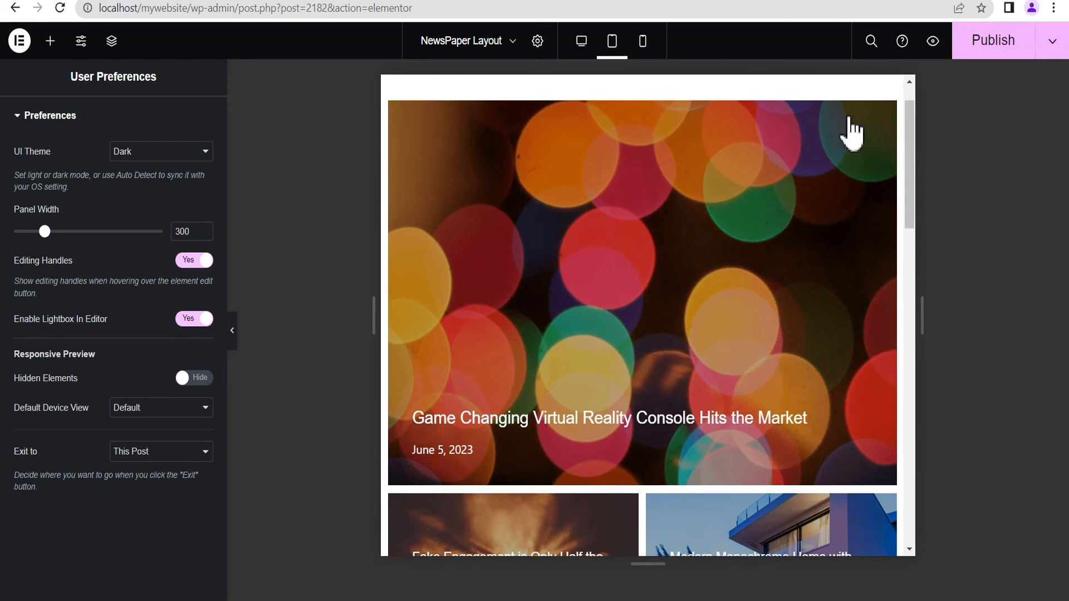
left_click(642, 42)
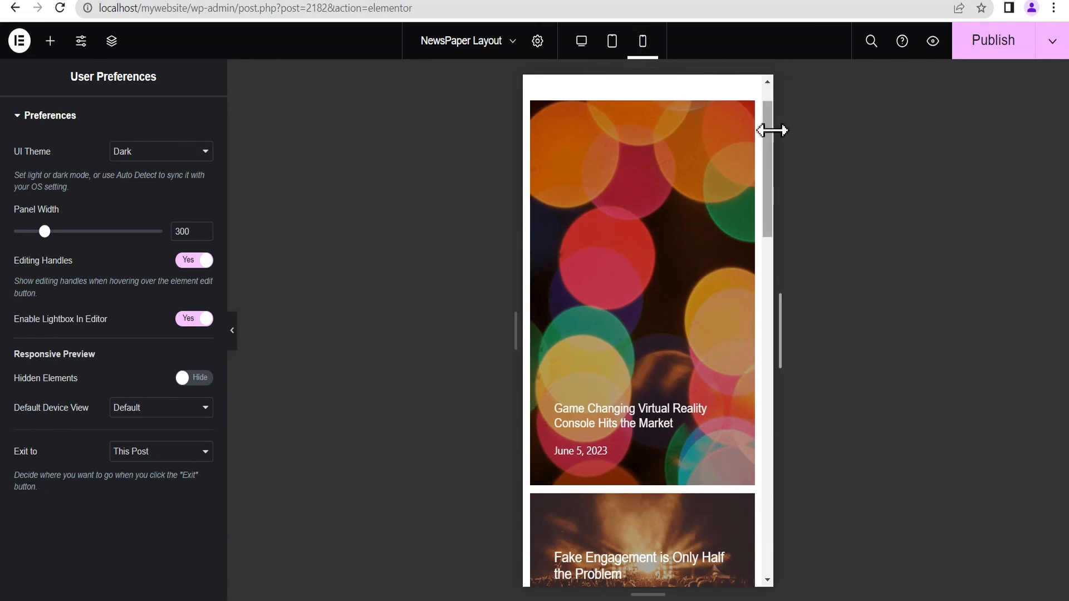
mouse_move(767, 130)
left_mouse_down()
mouse_move(767, 216)
mouse_move(765, 132)
left_mouse_up()
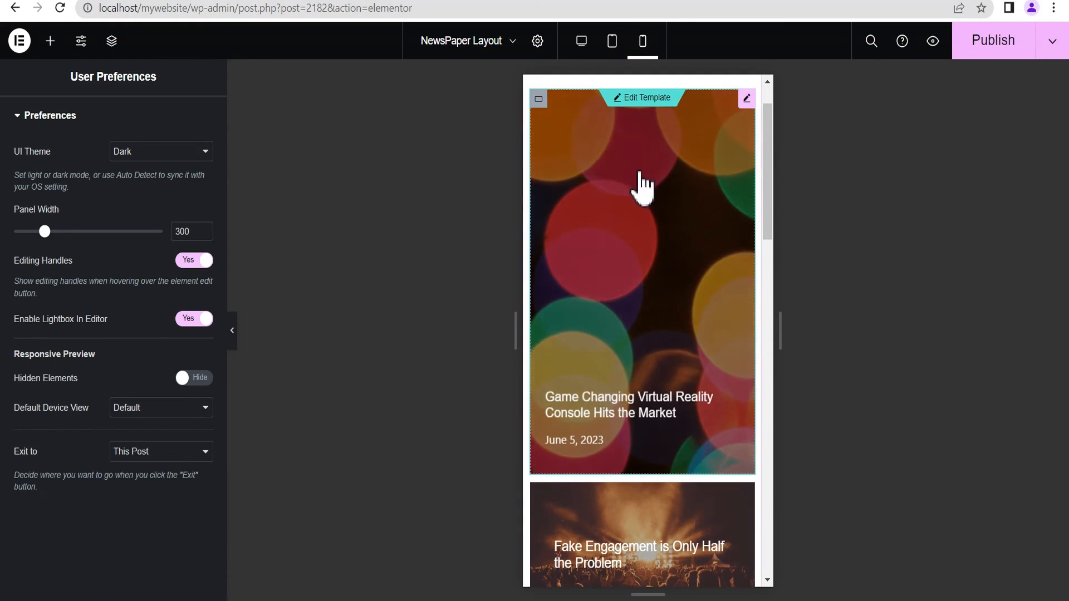
left_click(647, 97)
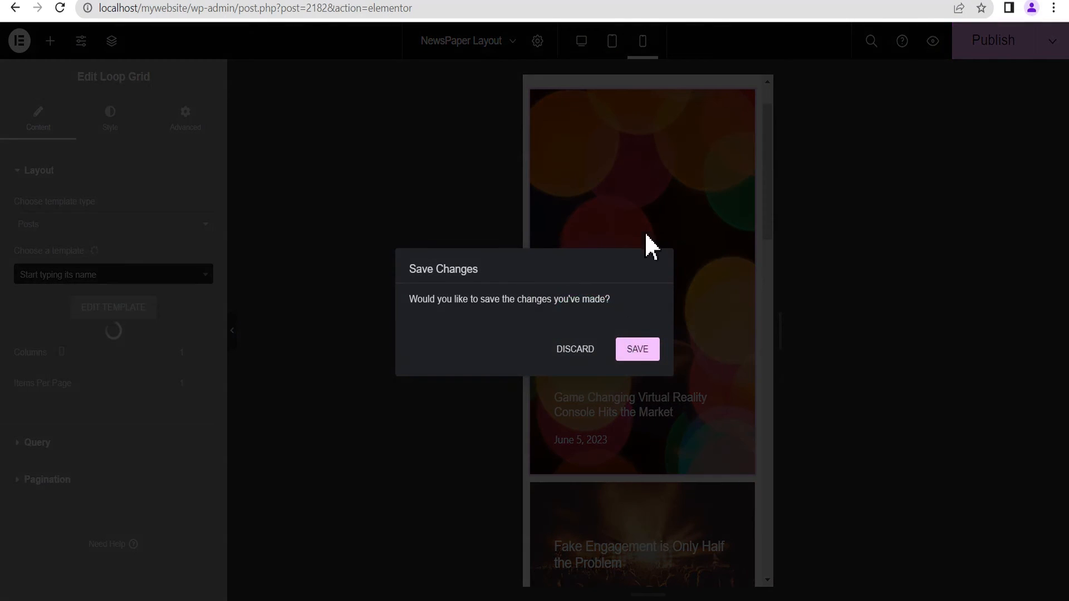
left_click(639, 355)
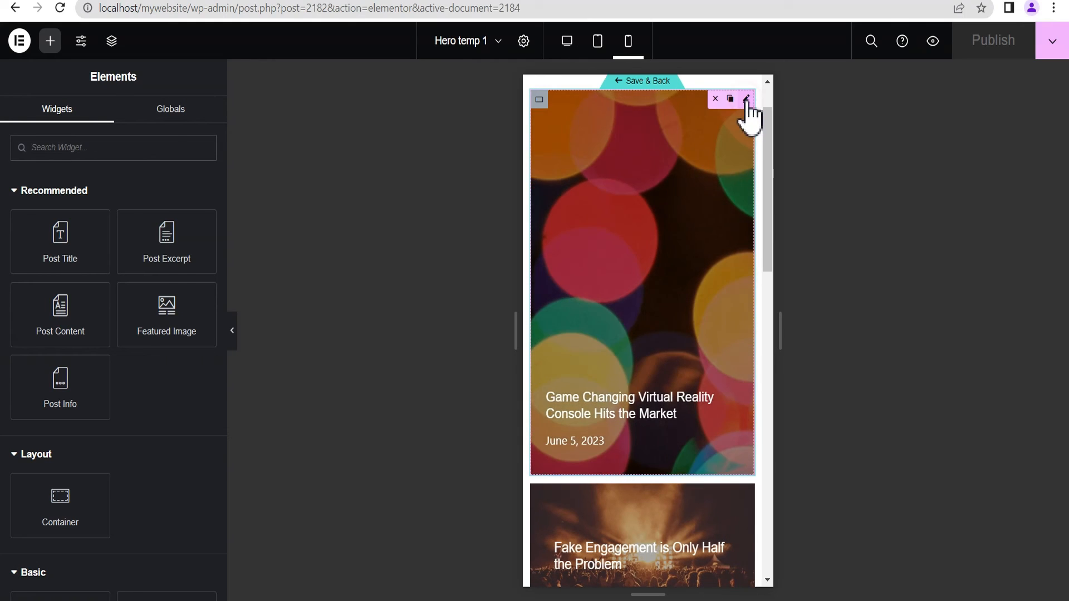
Set the hero Call to Action's box height to 250 px for mobile, save the template and return to the page
left_click(746, 99)
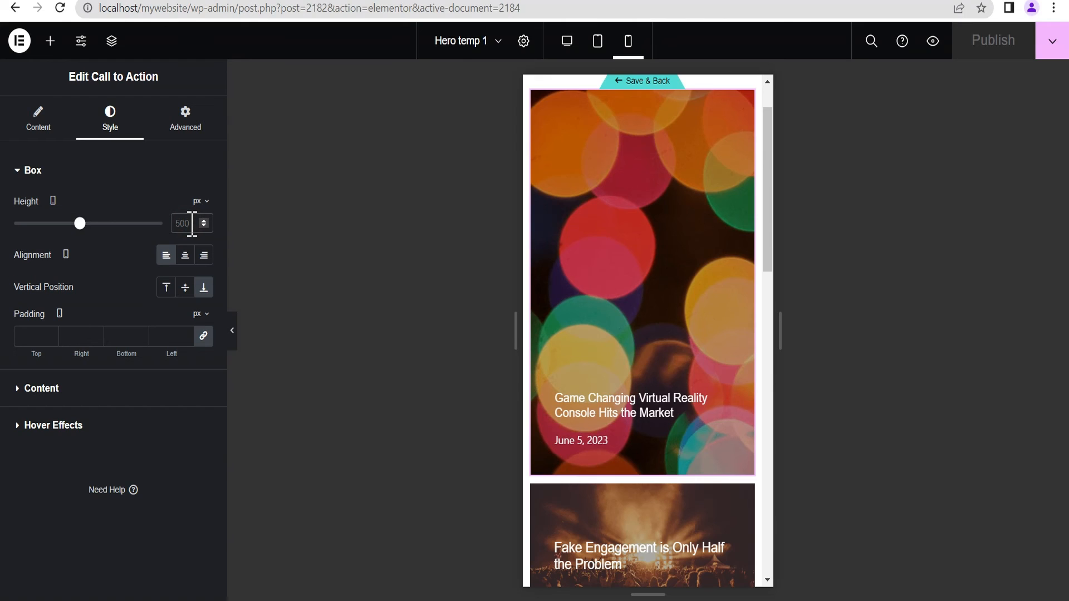
left_click(191, 223)
type("250")
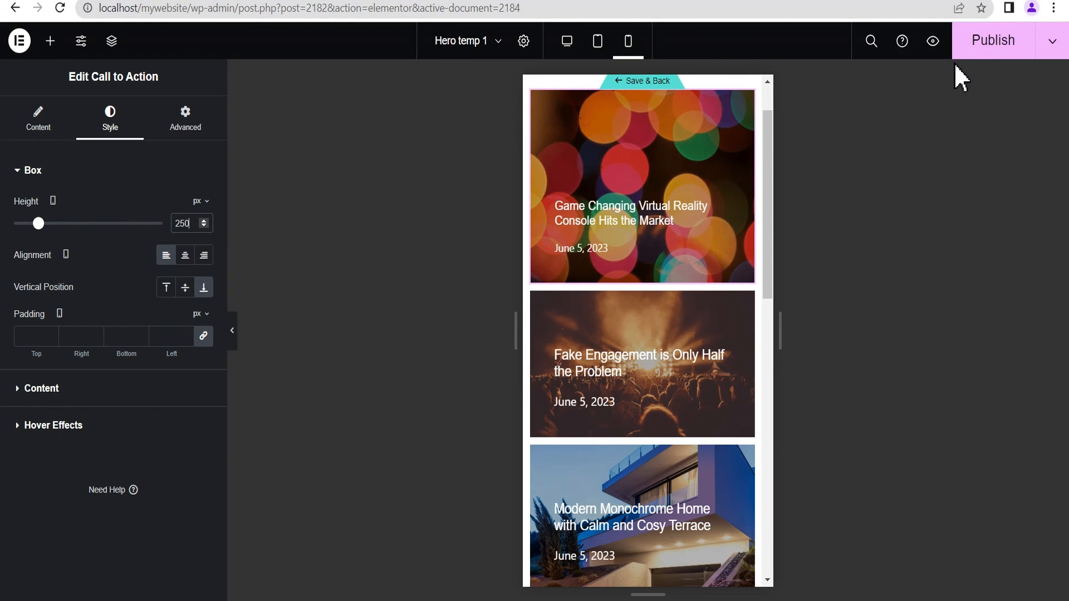
left_click(649, 84)
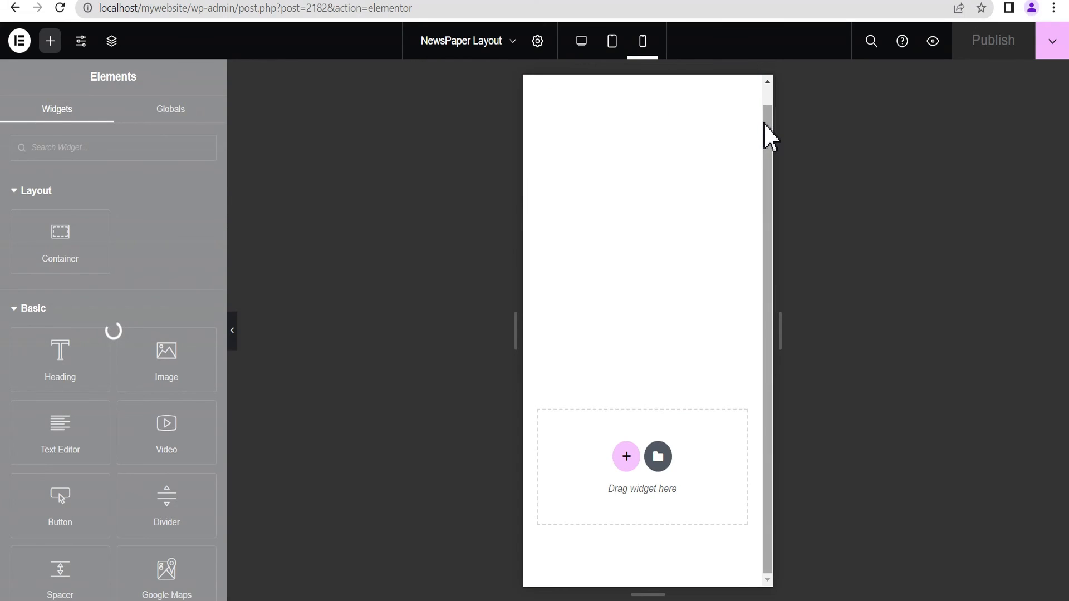
scroll(764, 159, "up", 1)
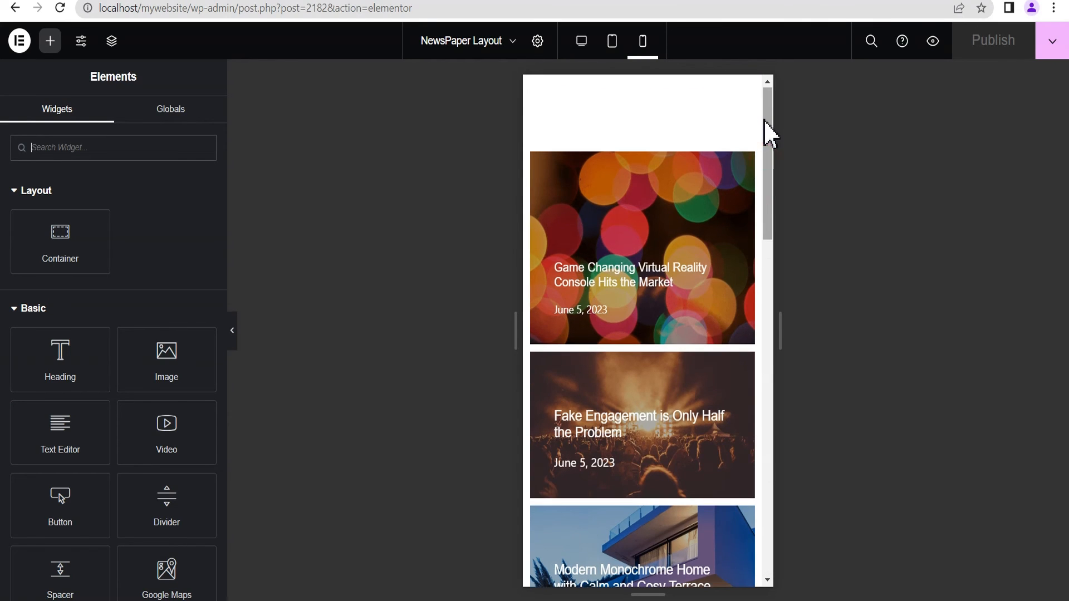
left_click_drag(765, 138, 759, 110)
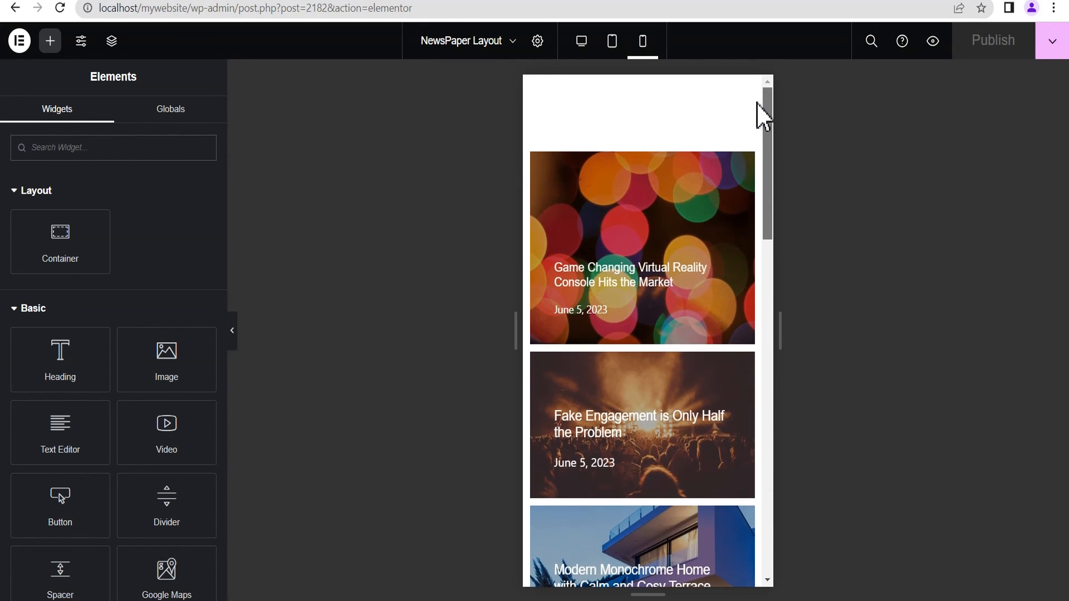
Switch to the tablet portrait view and set the News section's outer container direction to vertical column
left_click(613, 44)
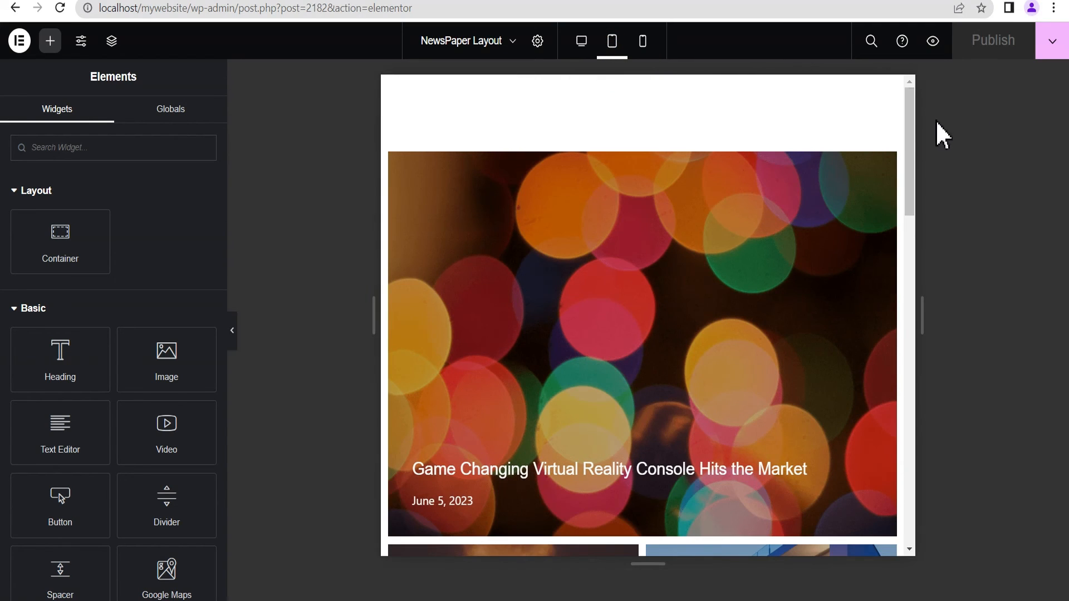
left_click_drag(910, 136, 913, 291)
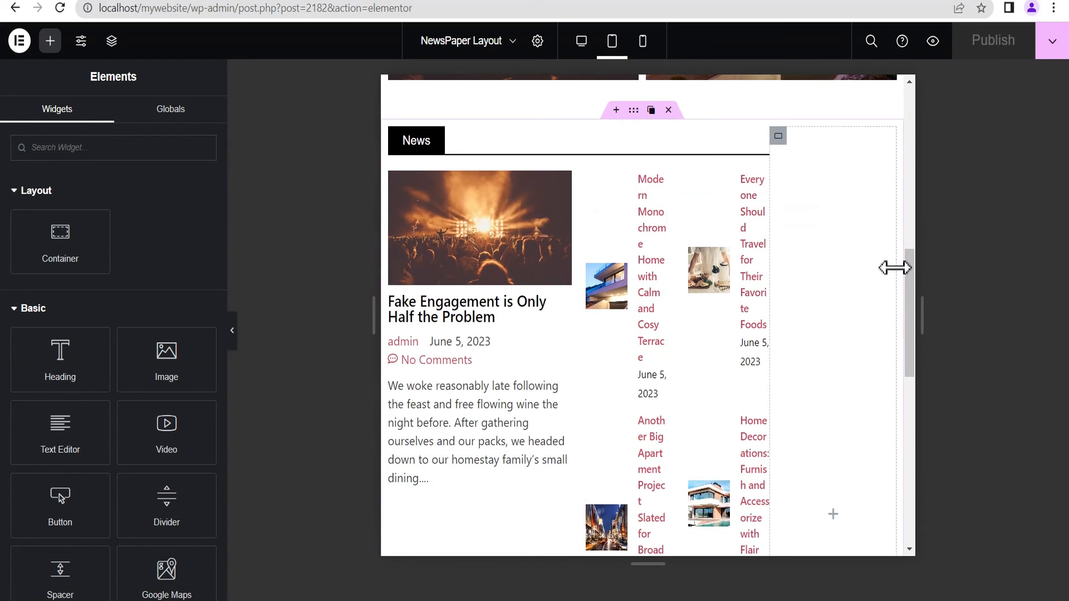
scroll(916, 282, "up", 1)
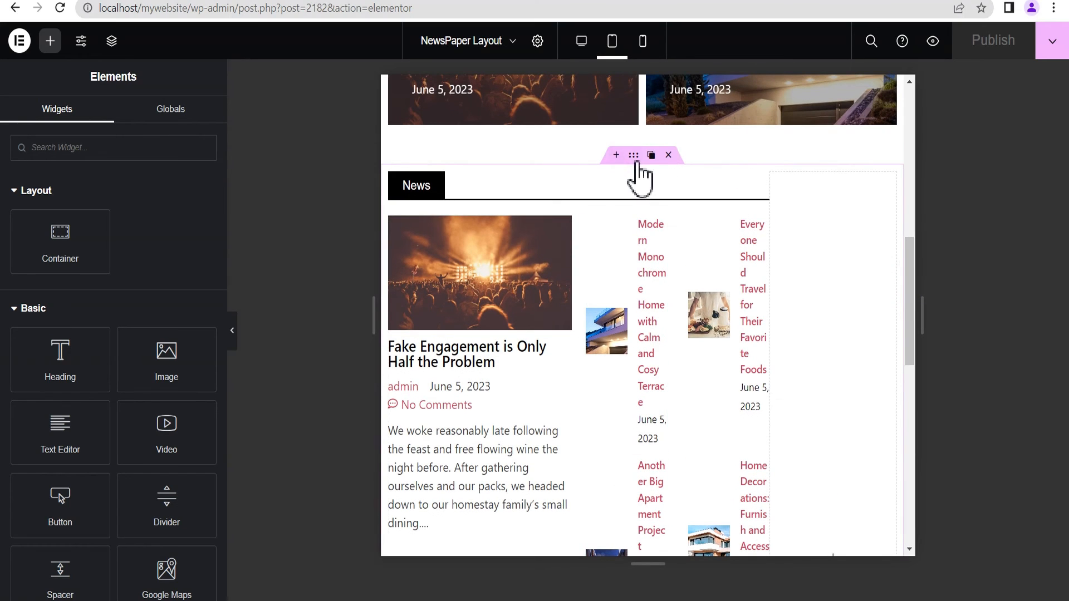
left_click(633, 155)
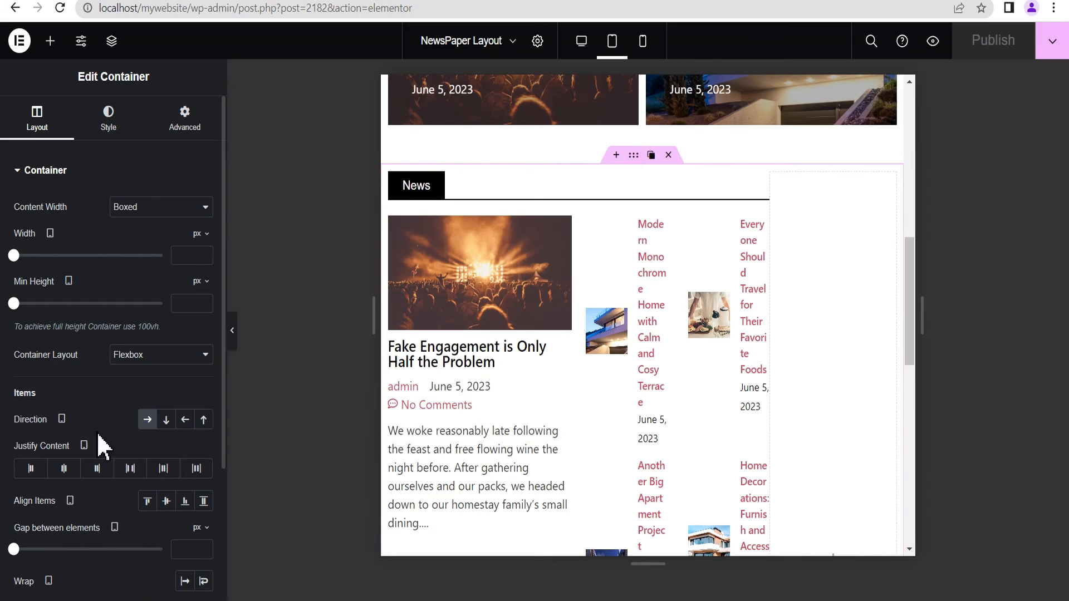
left_click(166, 421)
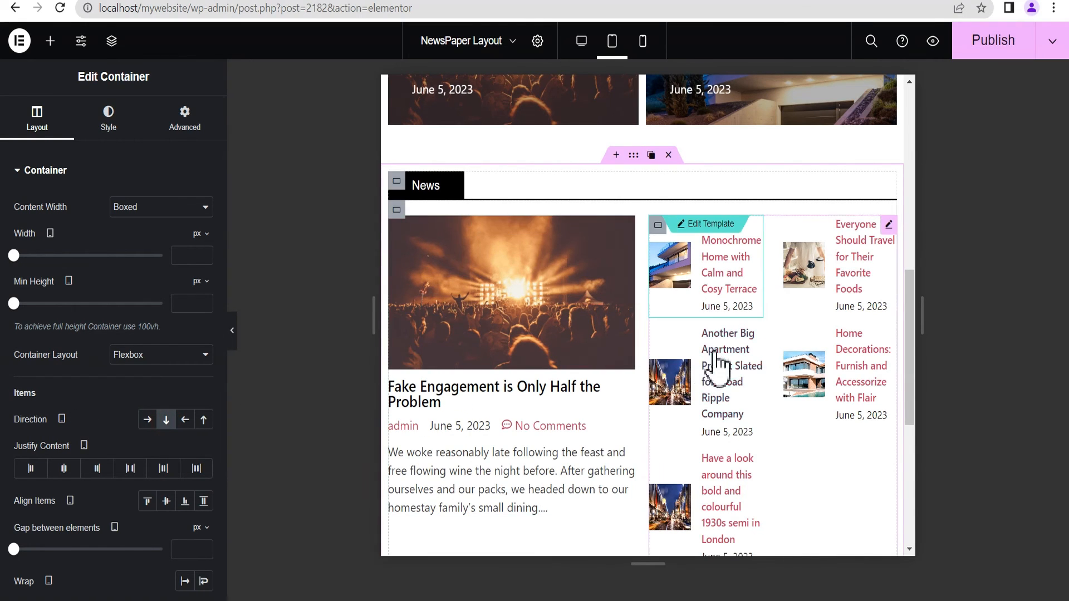
Set the direction of the baby Container inside the News section's Left Container to vertical column for tablet
left_click(112, 42)
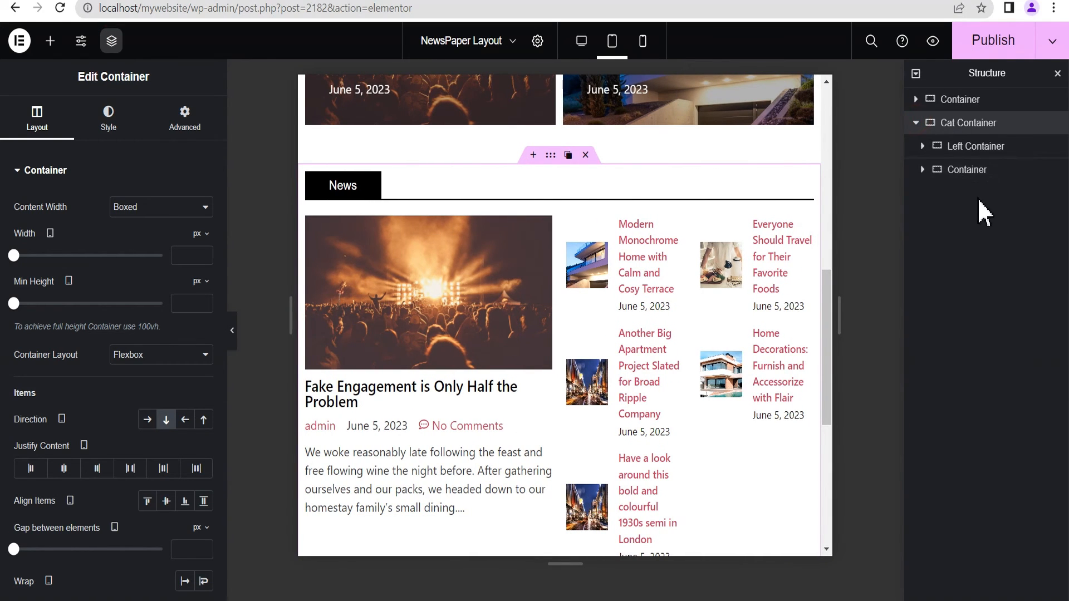
left_click(922, 146)
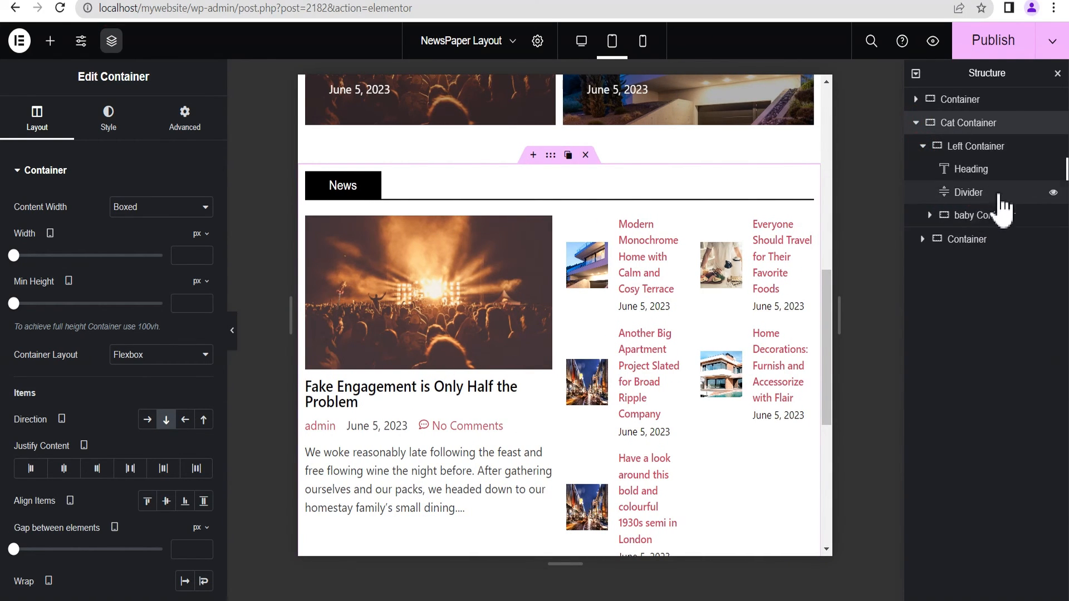
left_click(968, 217)
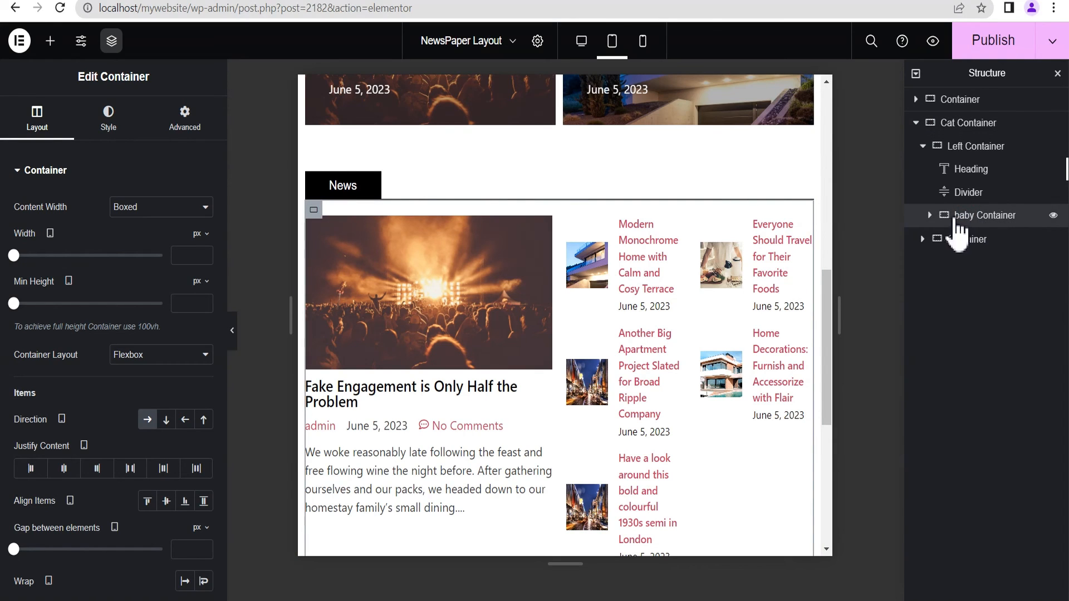
left_click(166, 421)
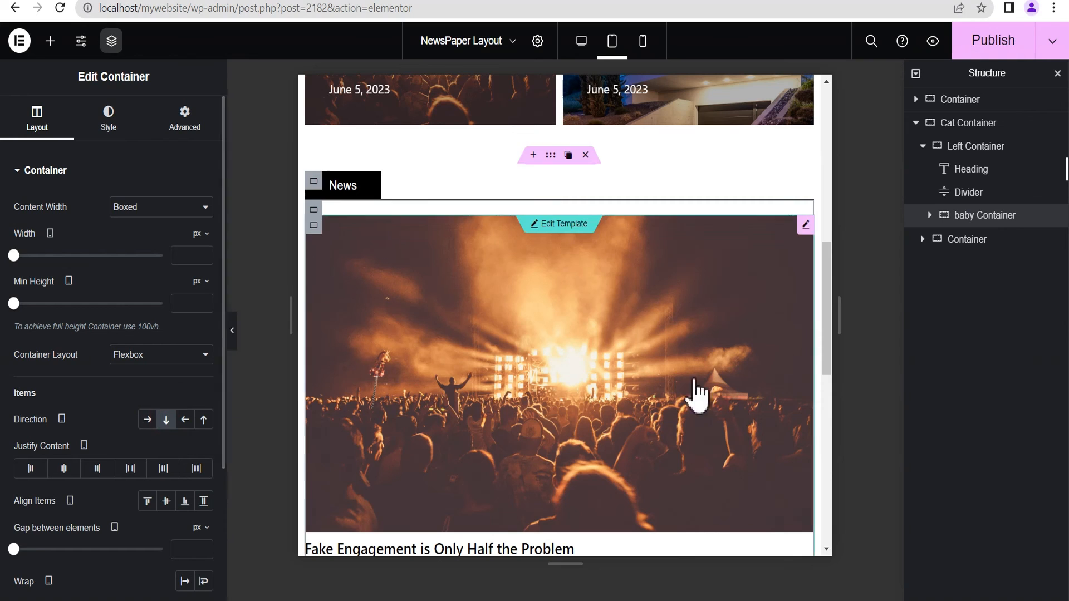
left_click_drag(830, 285, 831, 383)
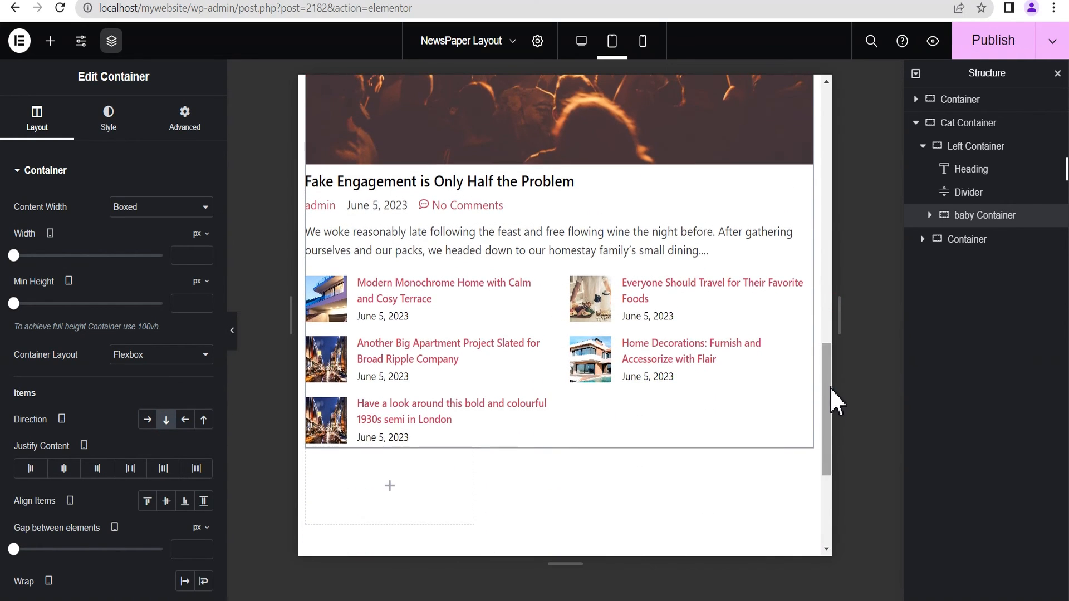
left_click(232, 332)
left_click_drag(791, 429, 815, 476)
left_click(4, 334)
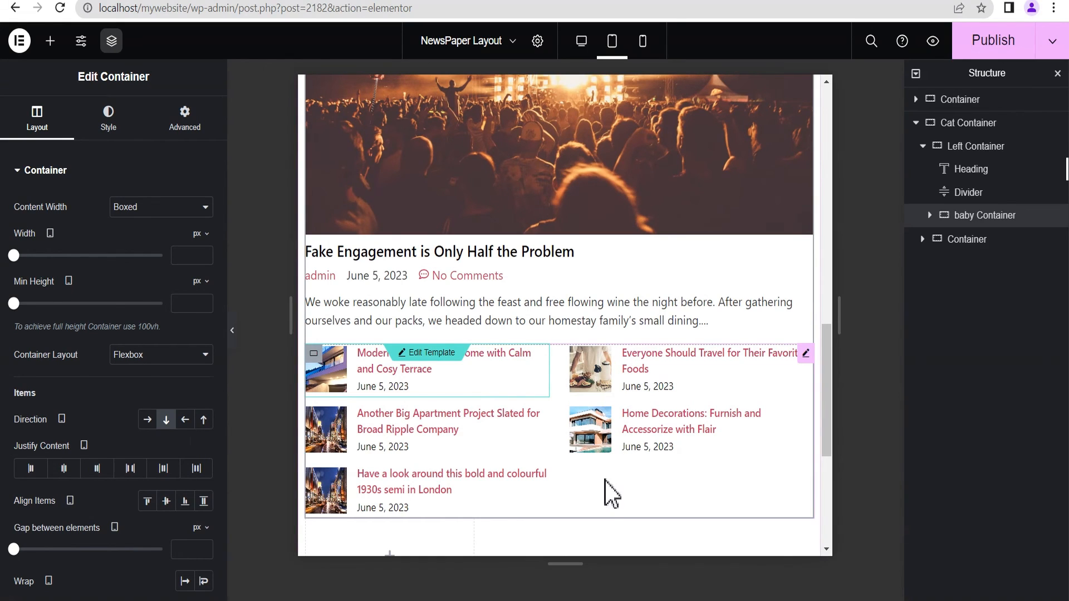
Duplicate the five-post, two-column Loop Grid in the News section's Right Container
mouse_move(806, 358)
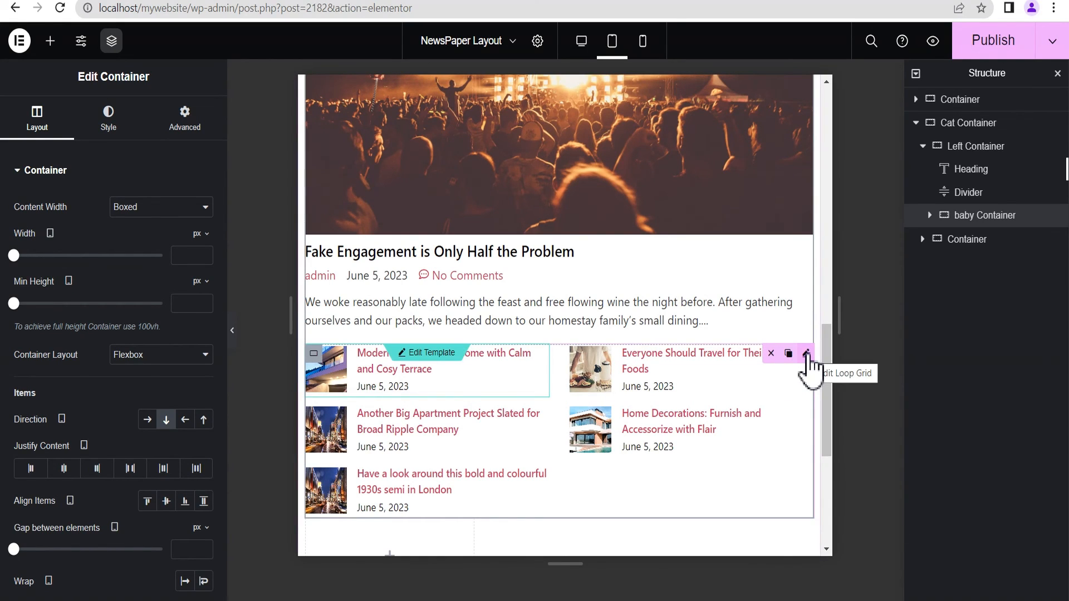
left_click(806, 355)
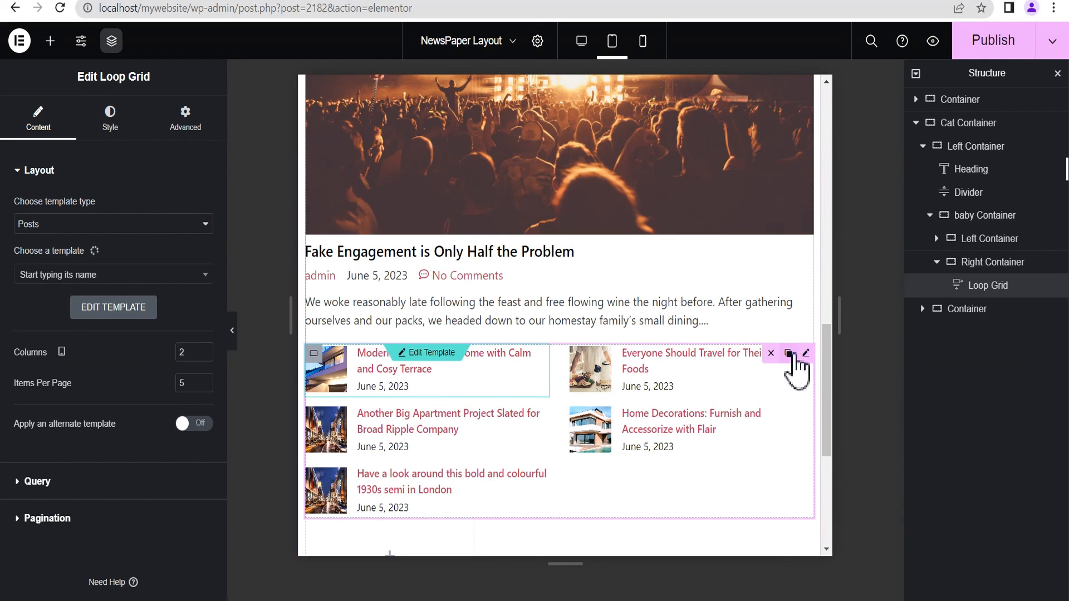
mouse_move(827, 361)
left_mouse_down()
mouse_move(826, 391)
mouse_move(835, 191)
mouse_move(846, 425)
left_mouse_up()
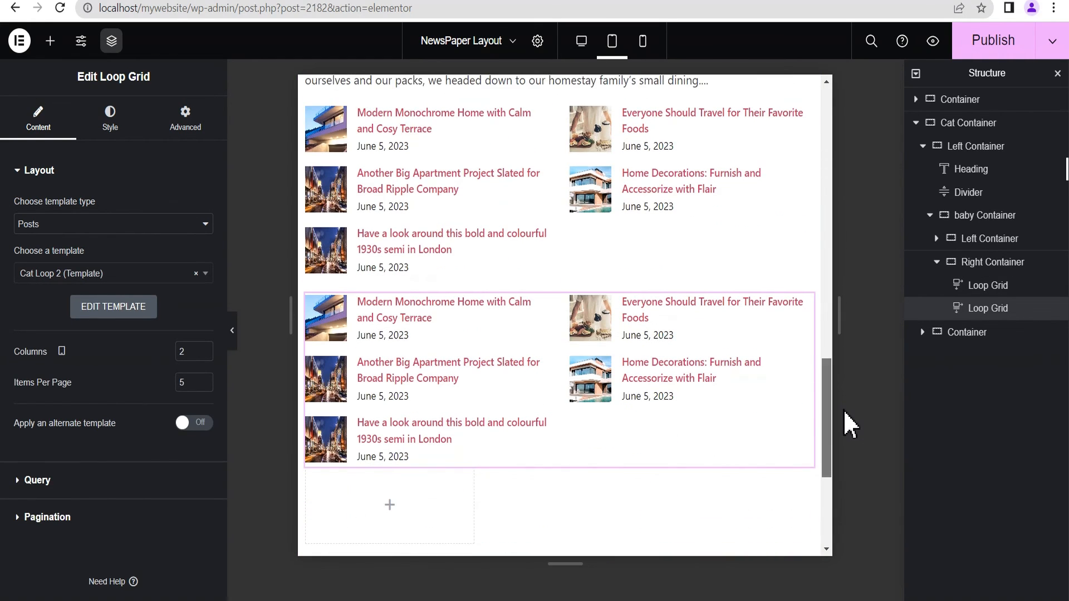
Set the first Loop Grid in the News section's Right Container to be hidden on desktop
left_click(806, 114)
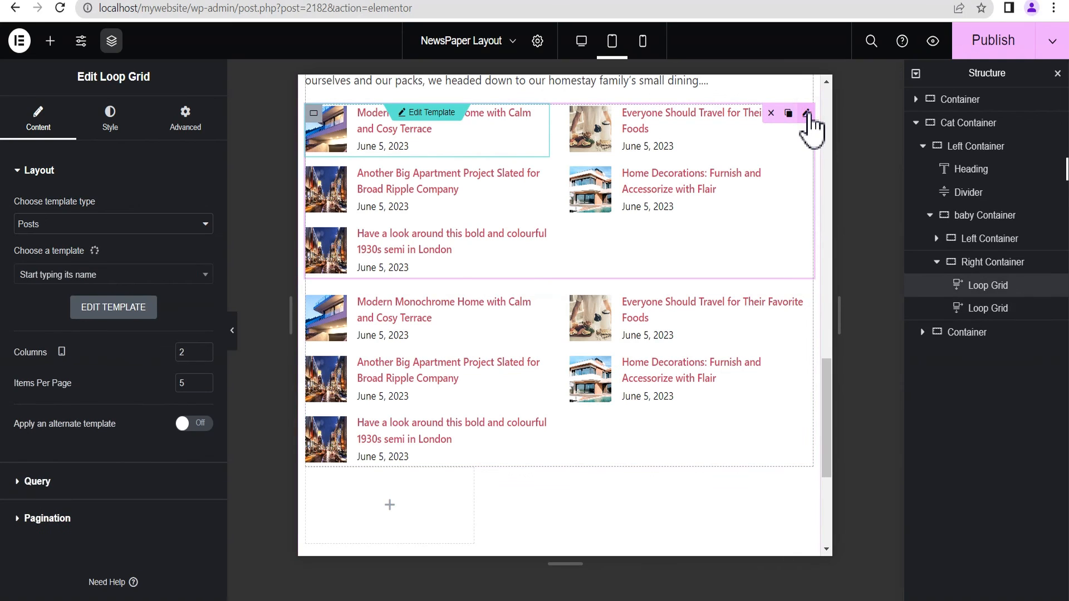
left_click(183, 122)
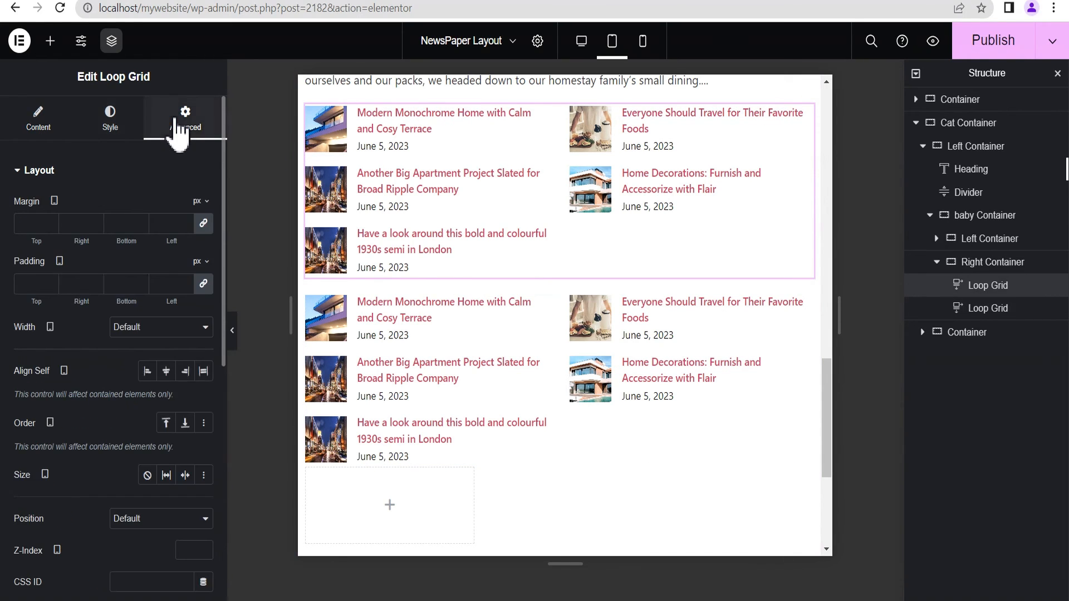
left_click(114, 178)
left_click(114, 395)
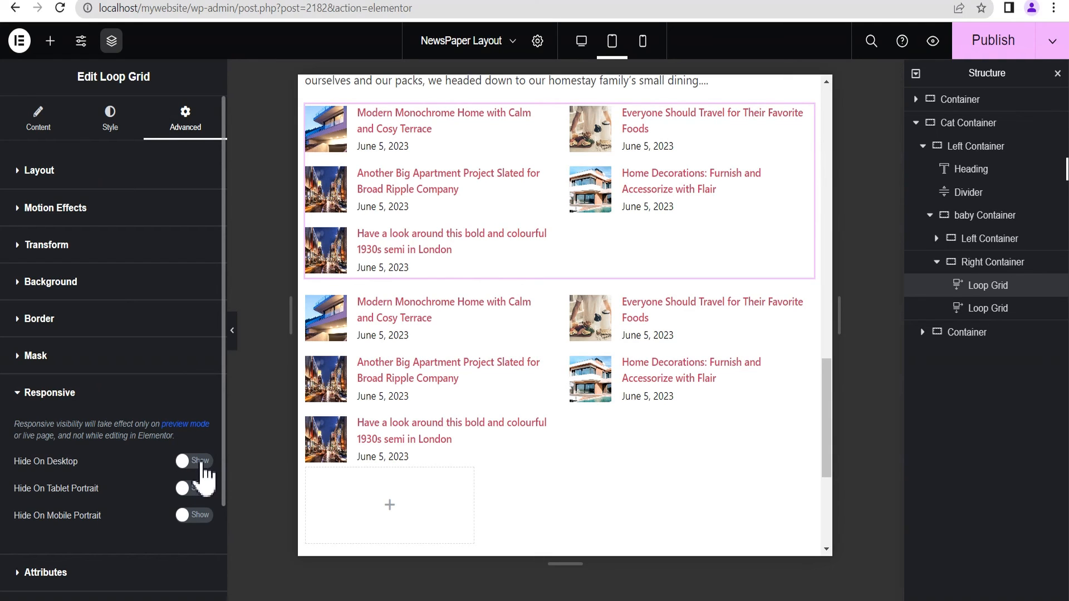
left_click(195, 461)
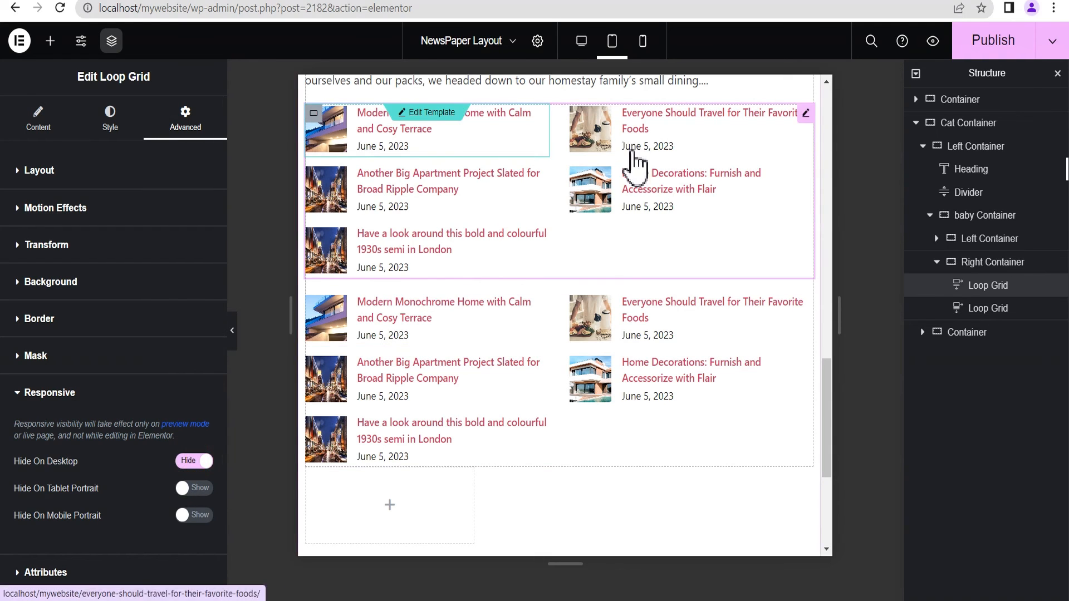
Set the second Loop Grid in the News section's Right Container to be hidden on tablet portrait and mobile portrait
left_click(806, 302)
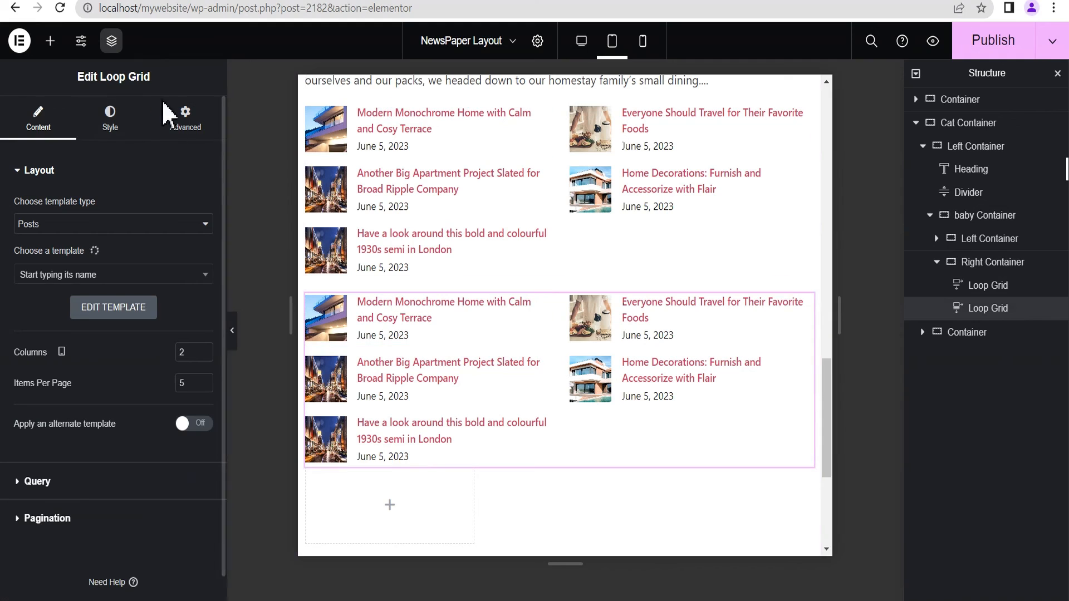
left_click(178, 117)
left_click(156, 174)
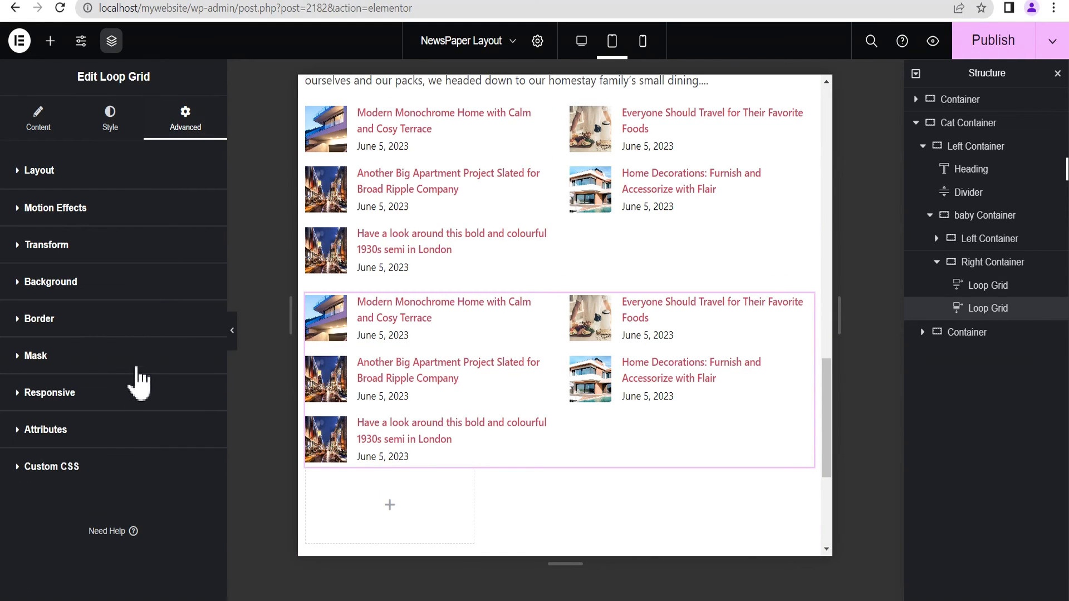
left_click(124, 392)
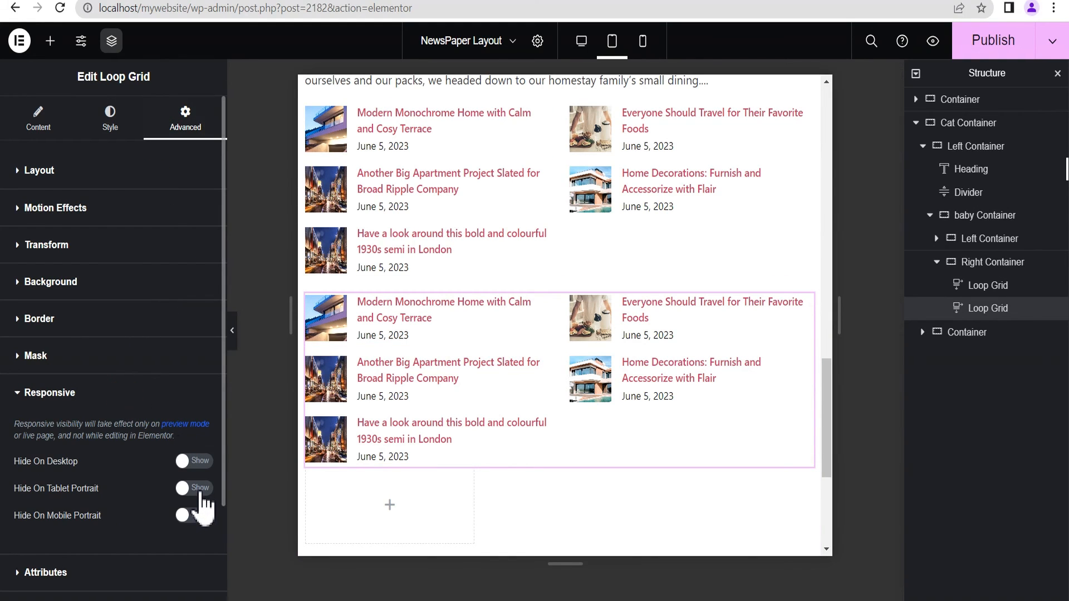
left_click(199, 488)
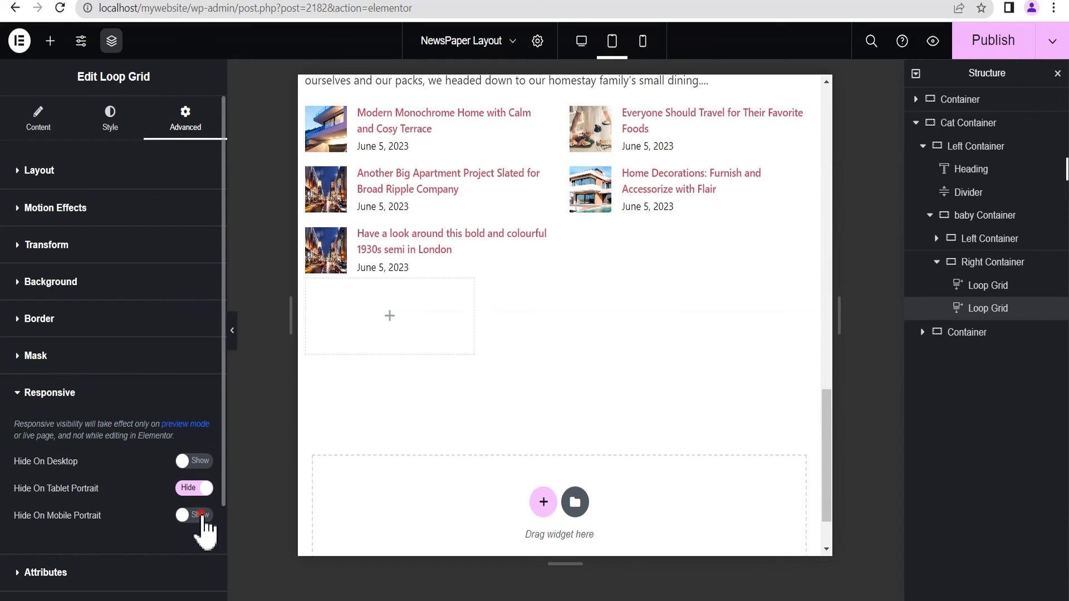
left_click(201, 515)
Set the items per page of the first Loop Grid in the News section's Right Container to 6
left_click_drag(828, 418, 825, 387)
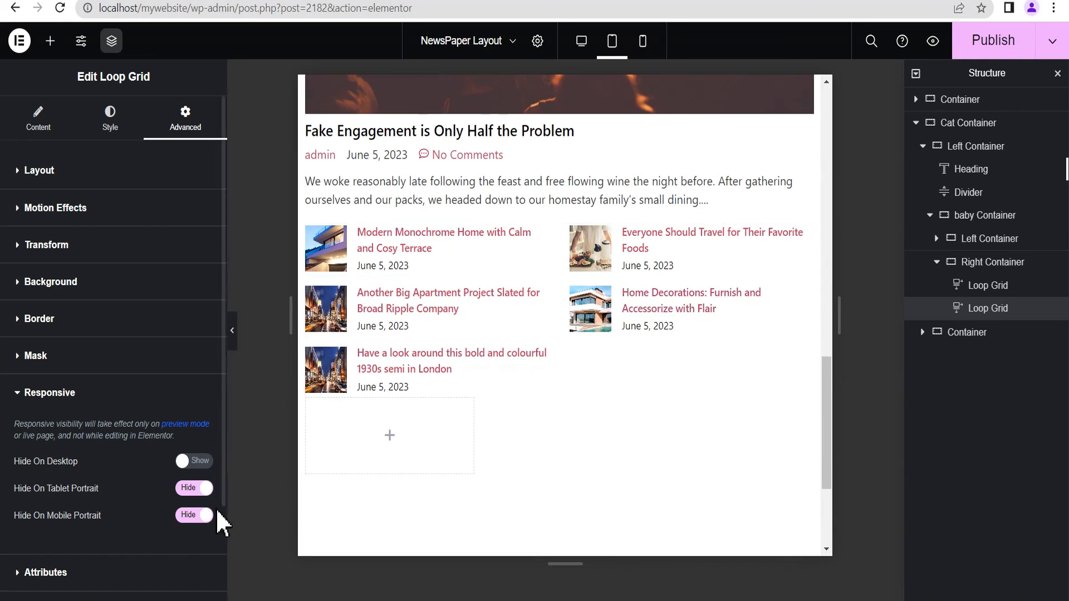
left_click(806, 233)
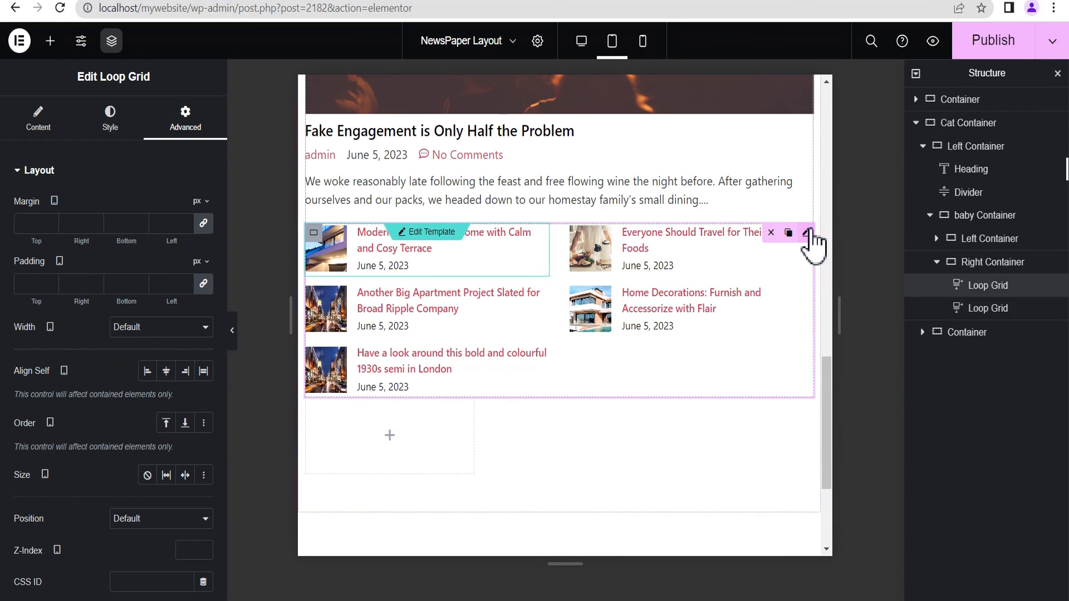
left_click(38, 120)
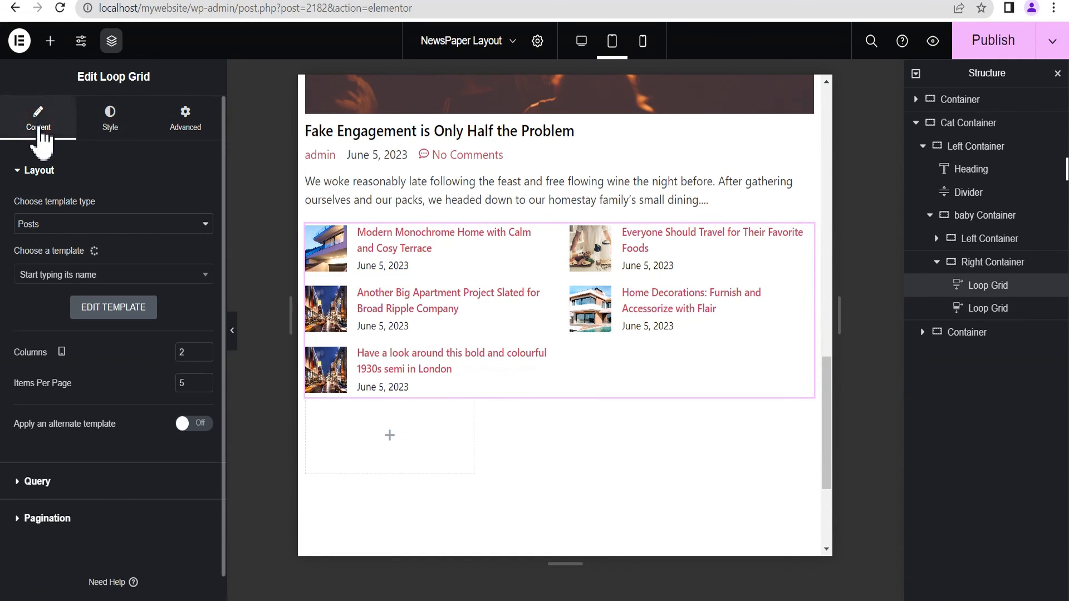
left_click(35, 171)
left_click(36, 172)
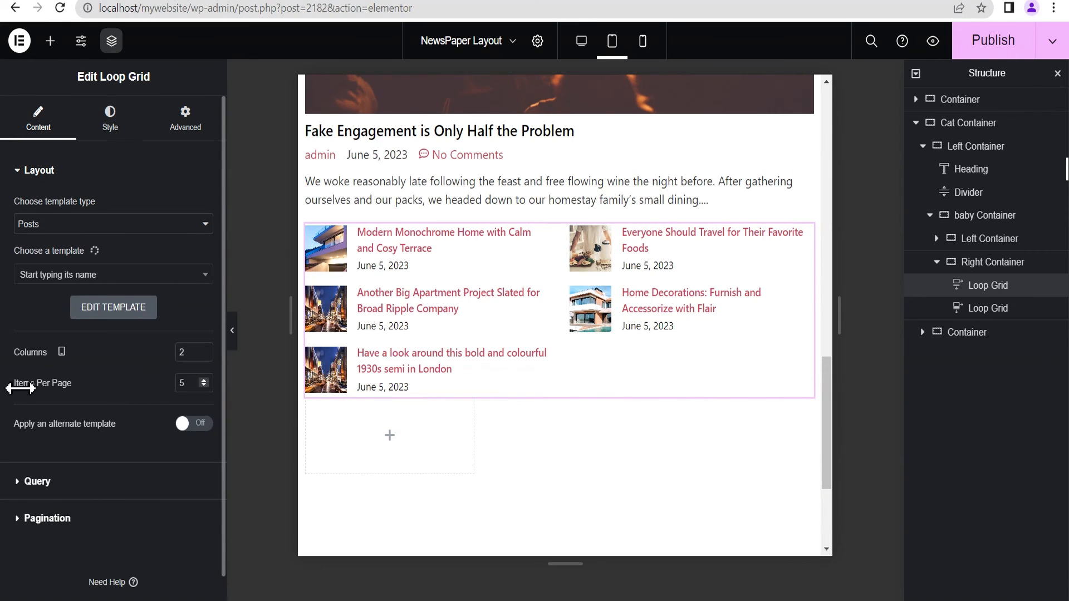
type("6")
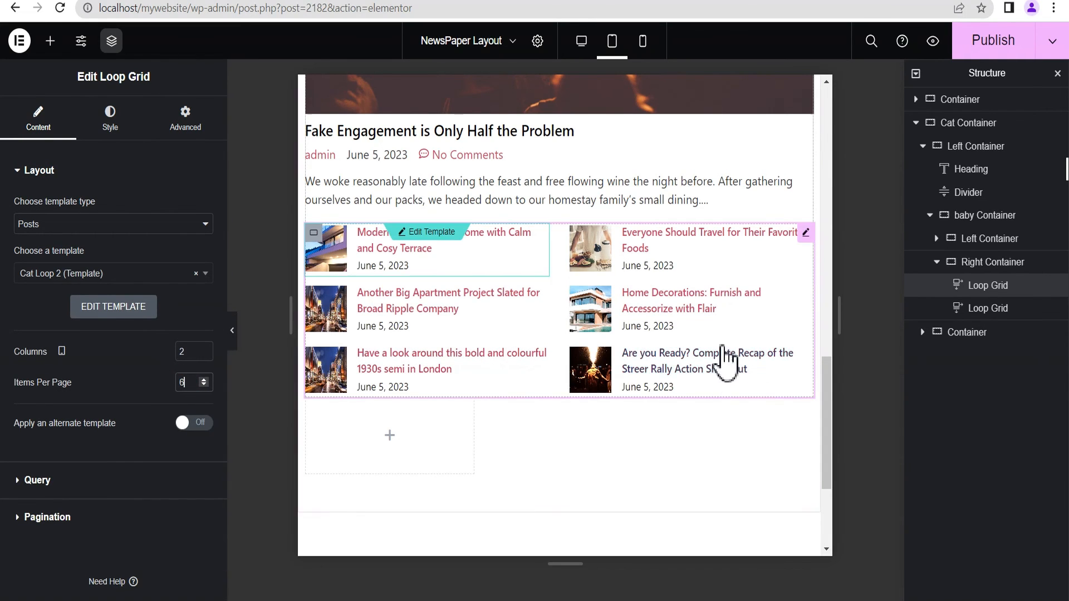
Preview the News section without the editing panels in tablet portrait and mobile portrait, checking how its posts are stacked
left_click(233, 332)
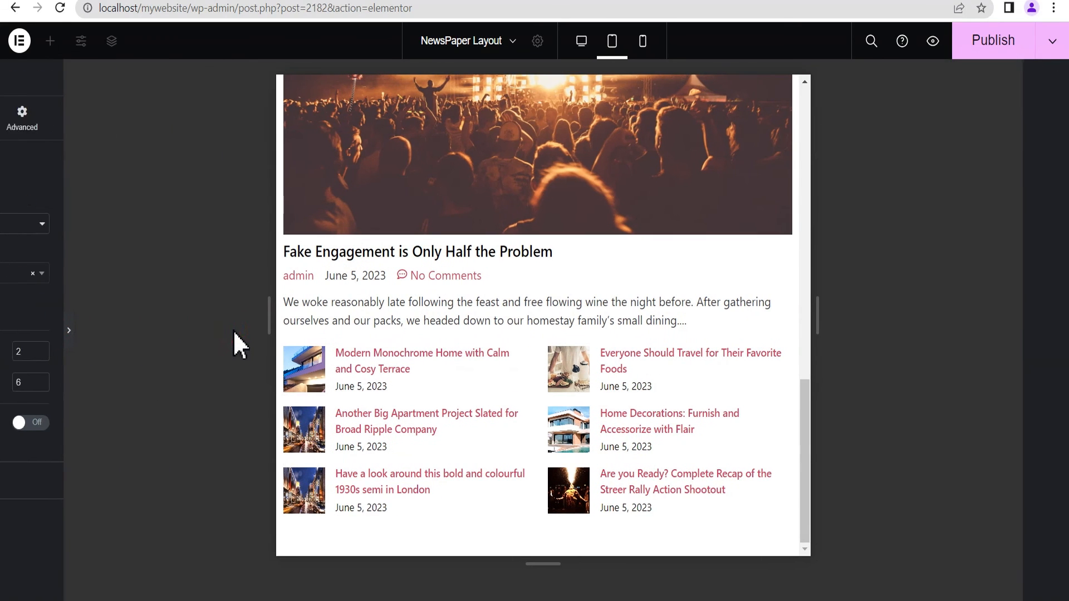
left_click_drag(796, 404, 842, 408)
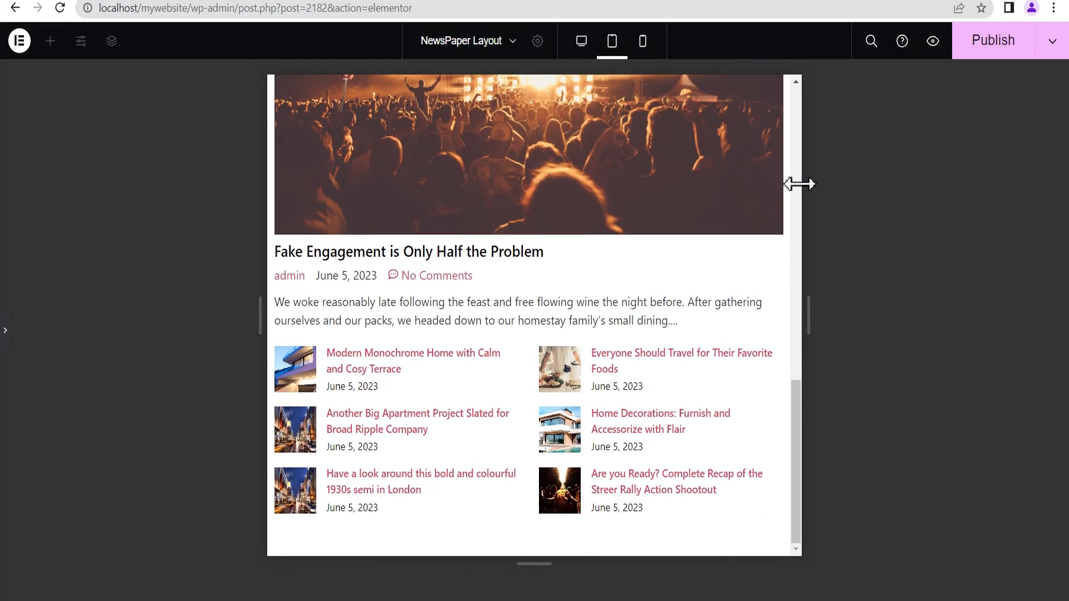
left_click(643, 48)
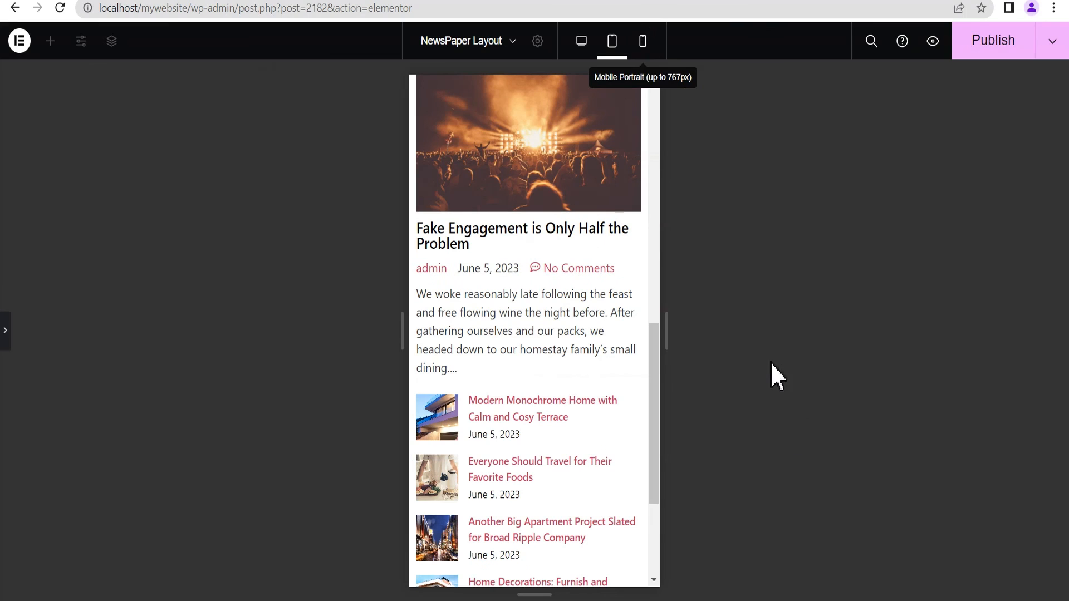
left_click_drag(659, 358, 674, 421)
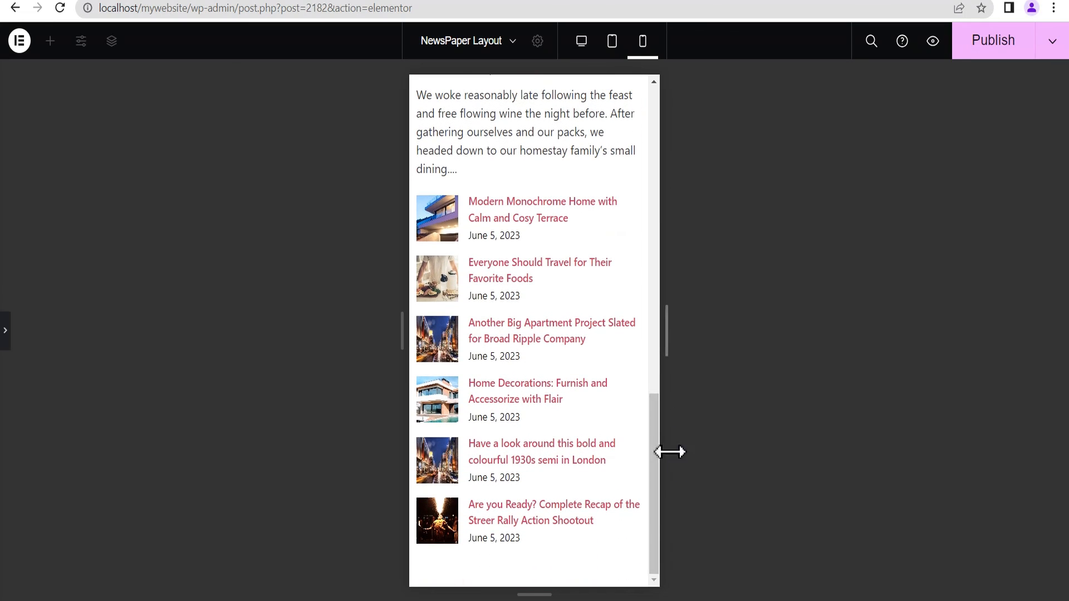
left_click_drag(653, 458, 658, 273)
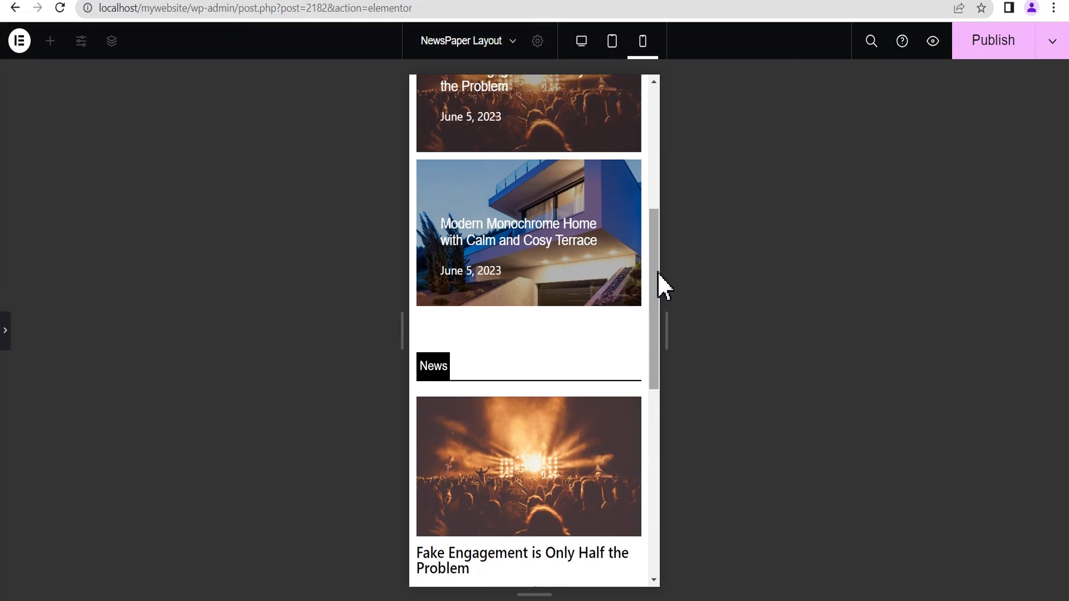
Switch back to the desktop view, close the page structure and review the hero and News sections without the editing panel
left_click(7, 331)
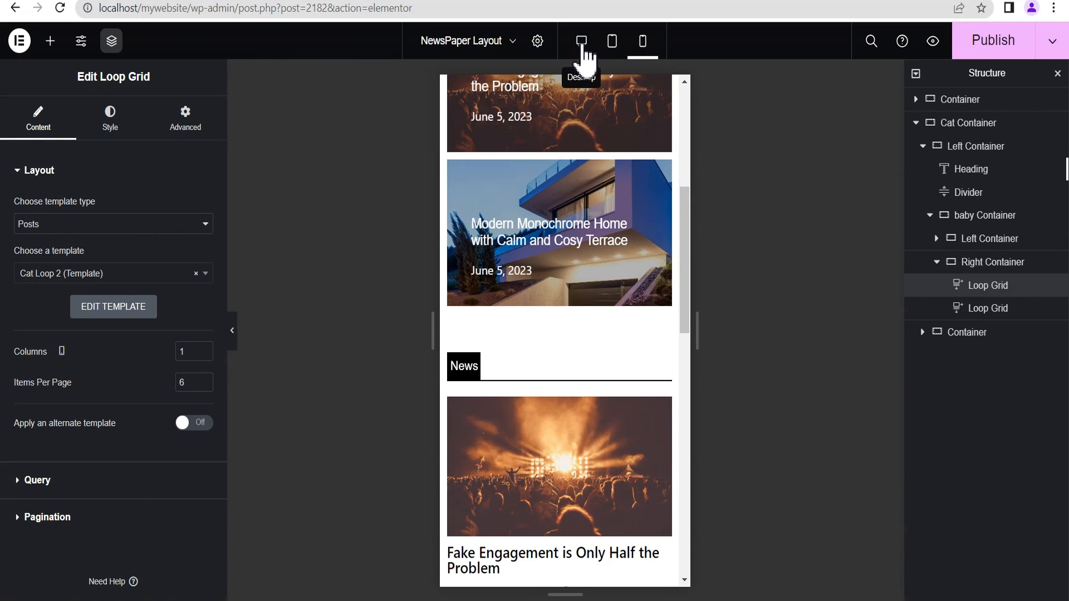
left_click(583, 47)
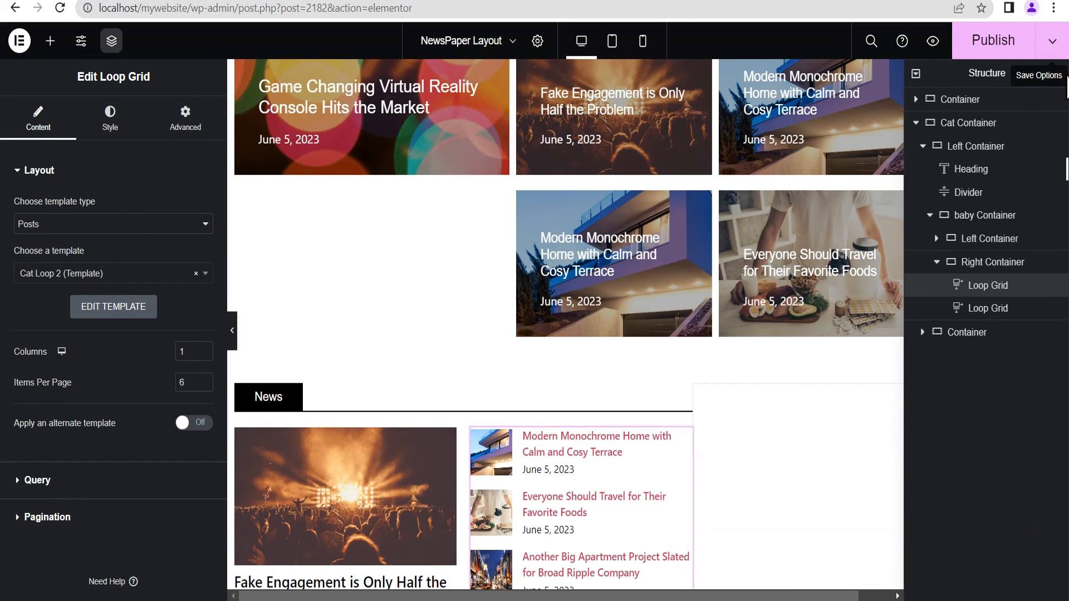
left_click(1057, 73)
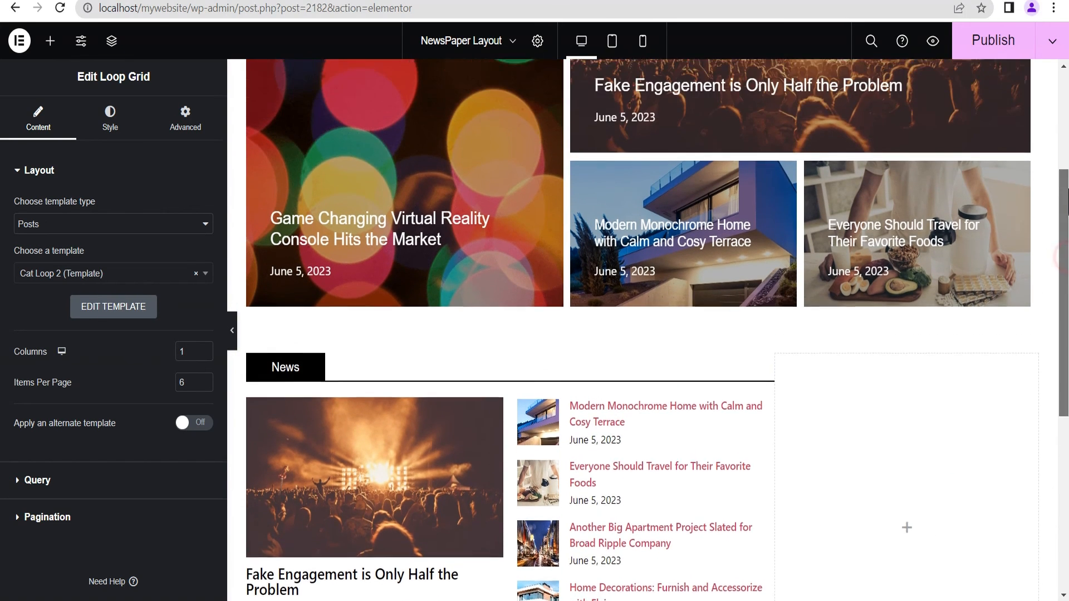
left_click(232, 331)
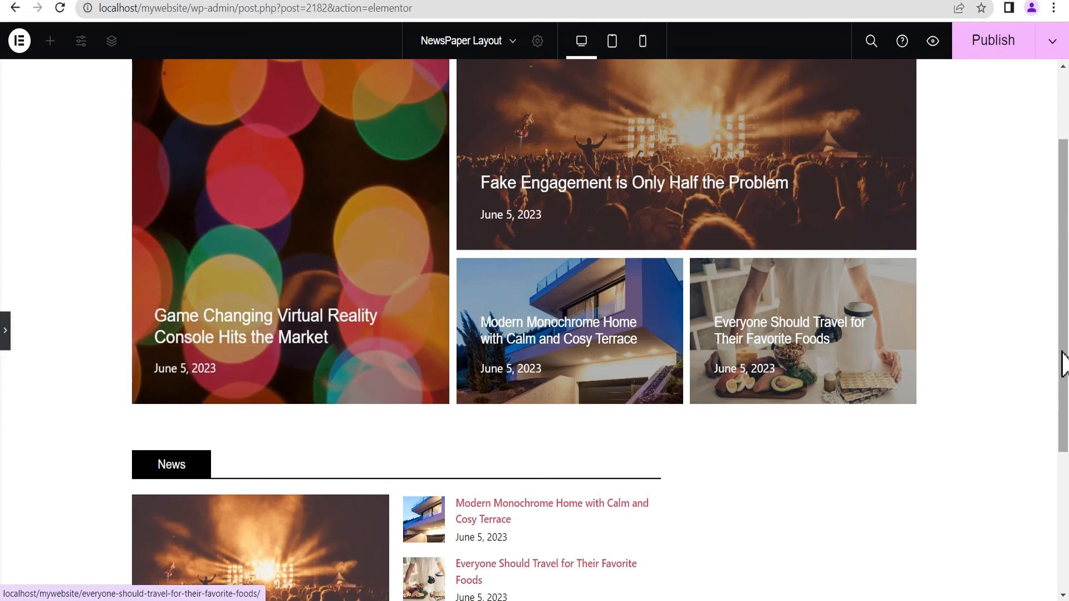
left_click_drag(1063, 363, 1067, 311)
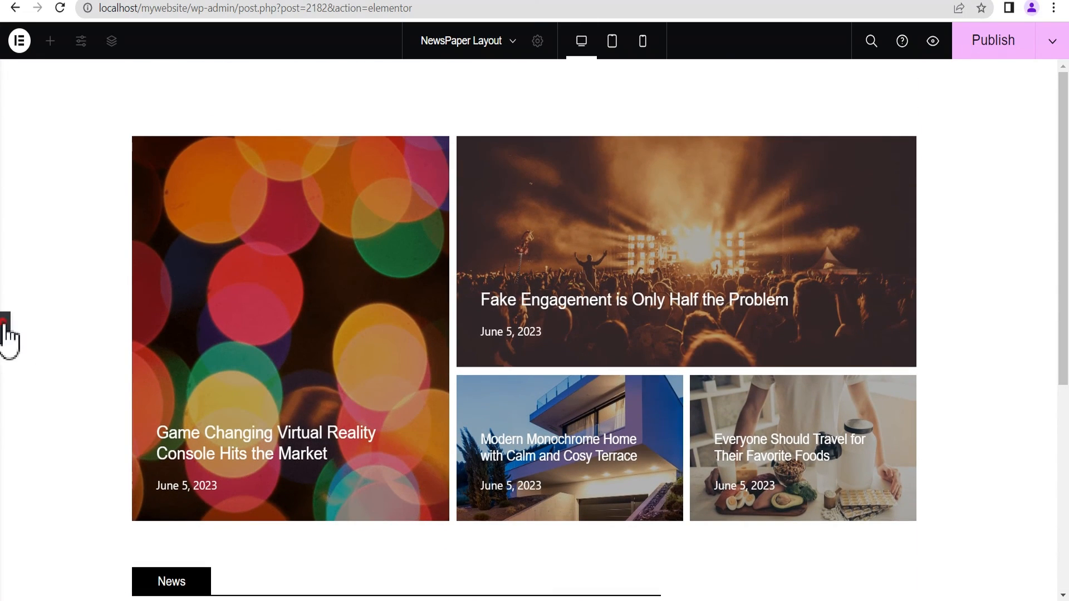
left_click(6, 332)
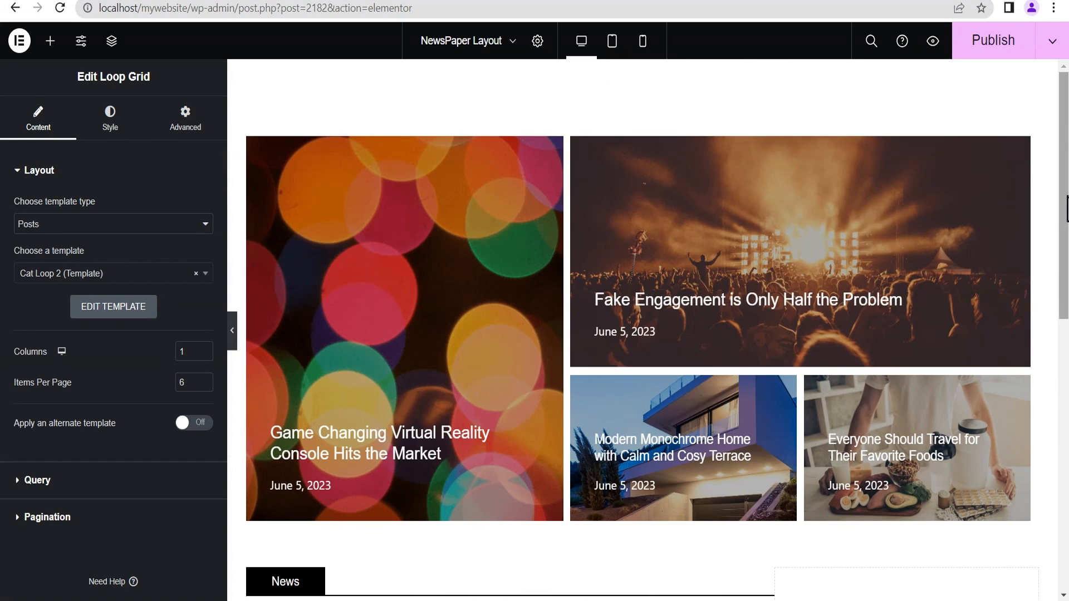
Duplicate the whole News section container on the page
left_click_drag(1065, 210, 1065, 407)
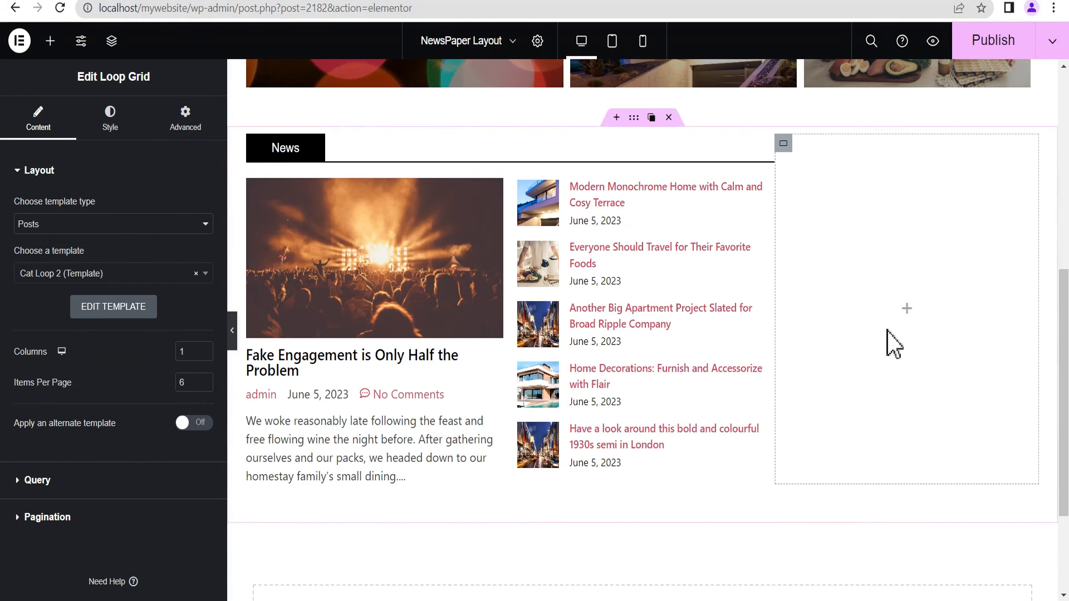
mouse_move(1065, 426)
left_mouse_down()
mouse_move(1053, 405)
mouse_move(1065, 433)
left_mouse_up()
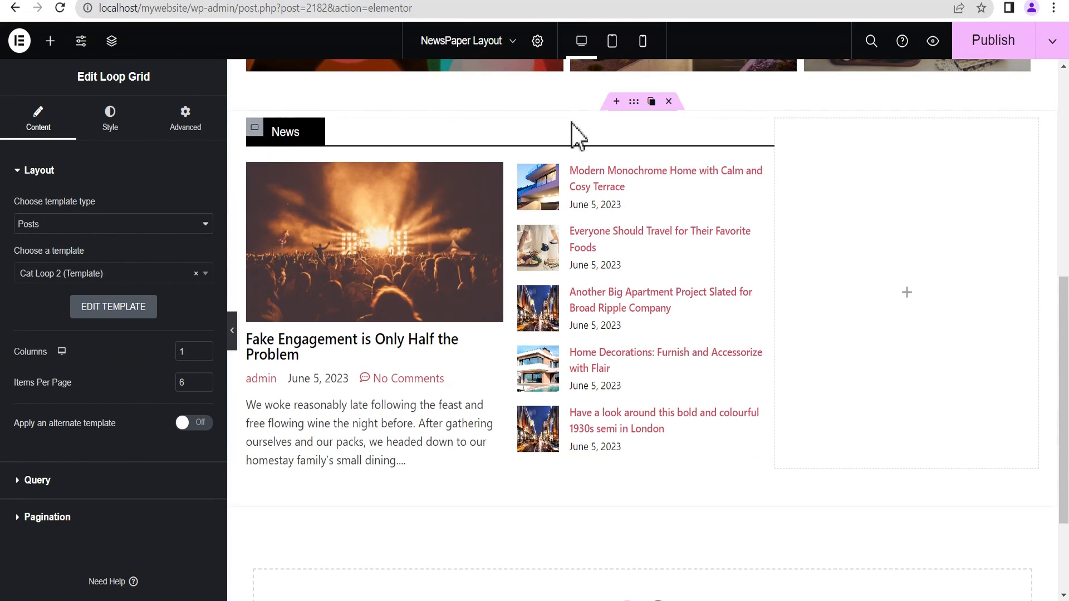
right_click(651, 106)
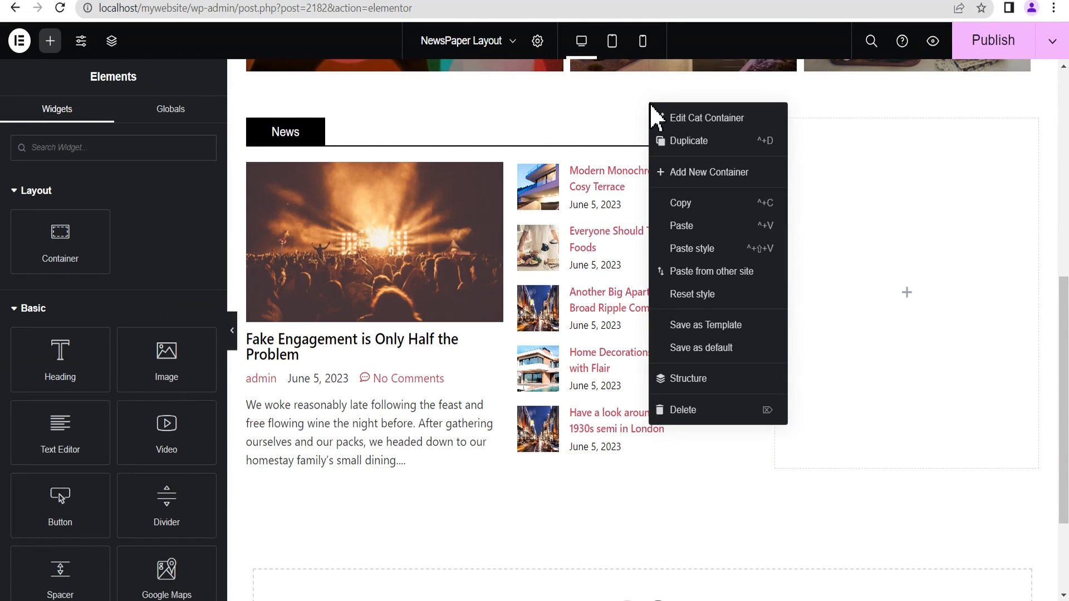
left_click(673, 143)
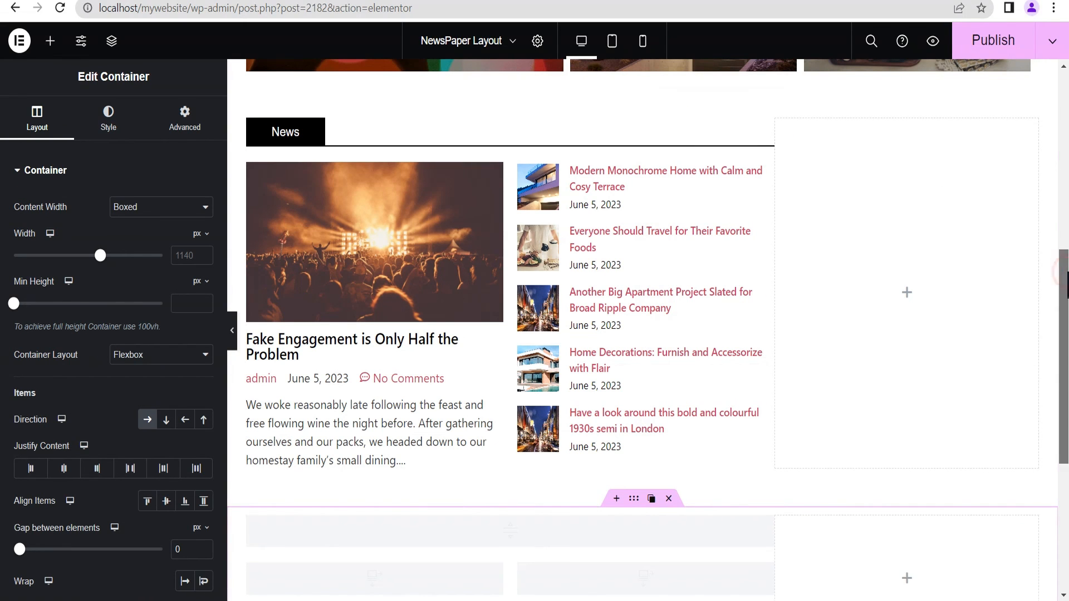
left_click_drag(1067, 272, 1066, 356)
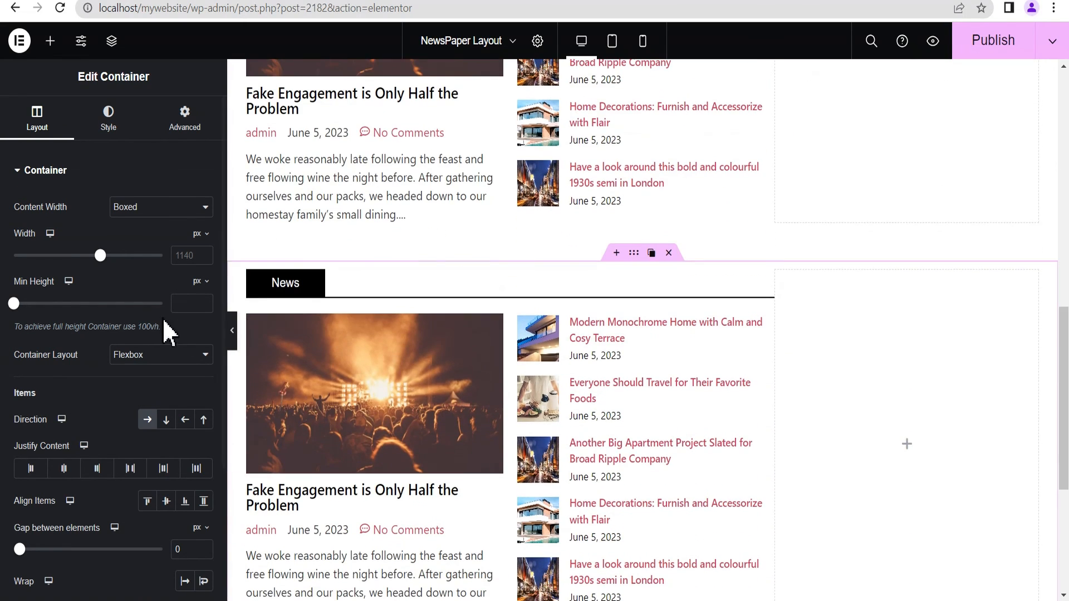
Change the heading title of the duplicated News section to Lifestyle
left_click(233, 330)
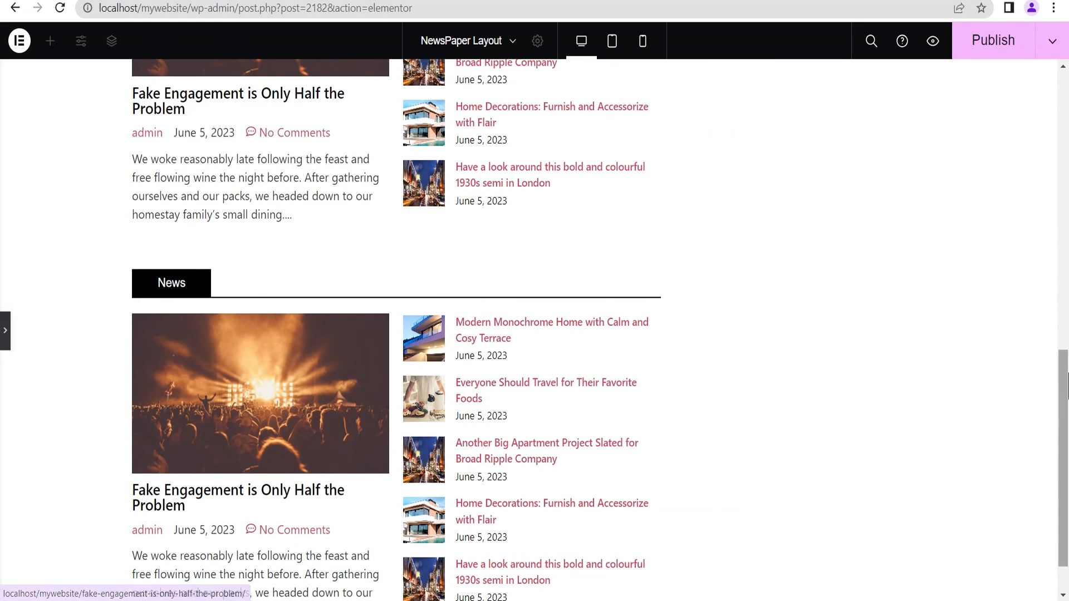
mouse_move(1066, 393)
left_mouse_down()
mouse_move(1065, 184)
mouse_move(1067, 448)
mouse_move(1066, 160)
mouse_move(1066, 395)
left_mouse_up()
left_click(5, 331)
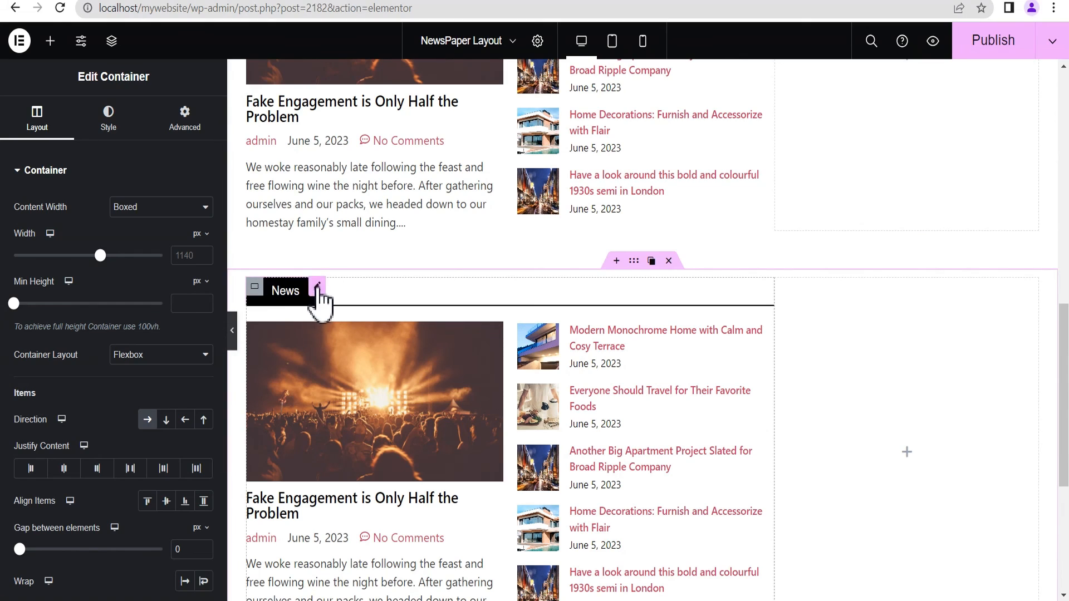
left_click(314, 292)
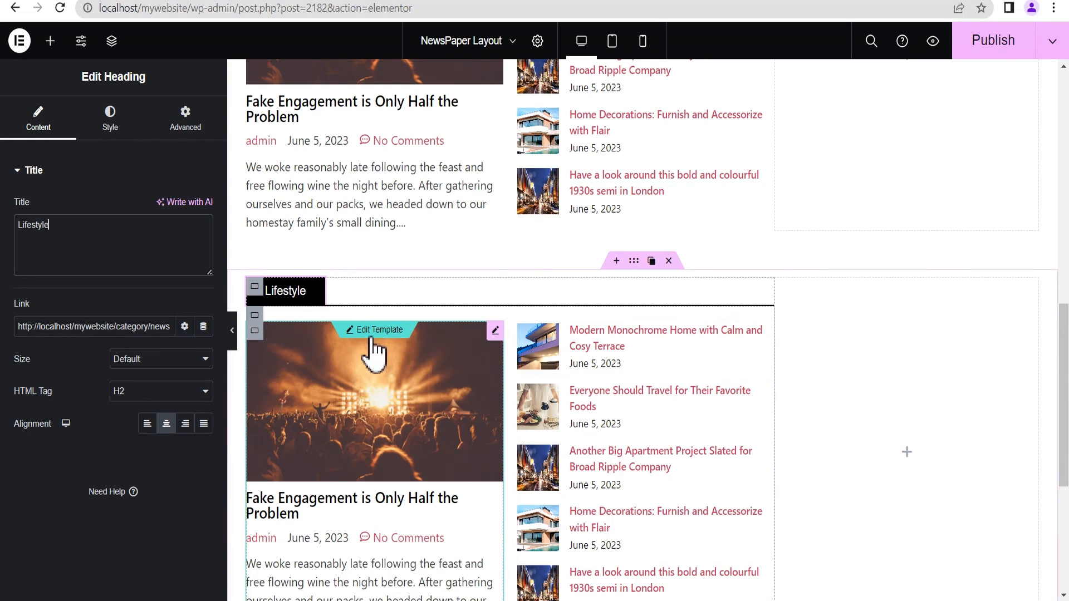
Change the query term of the featured post's loop grid in the Lifestyle section to Categories: Lifestyle
left_click(493, 332)
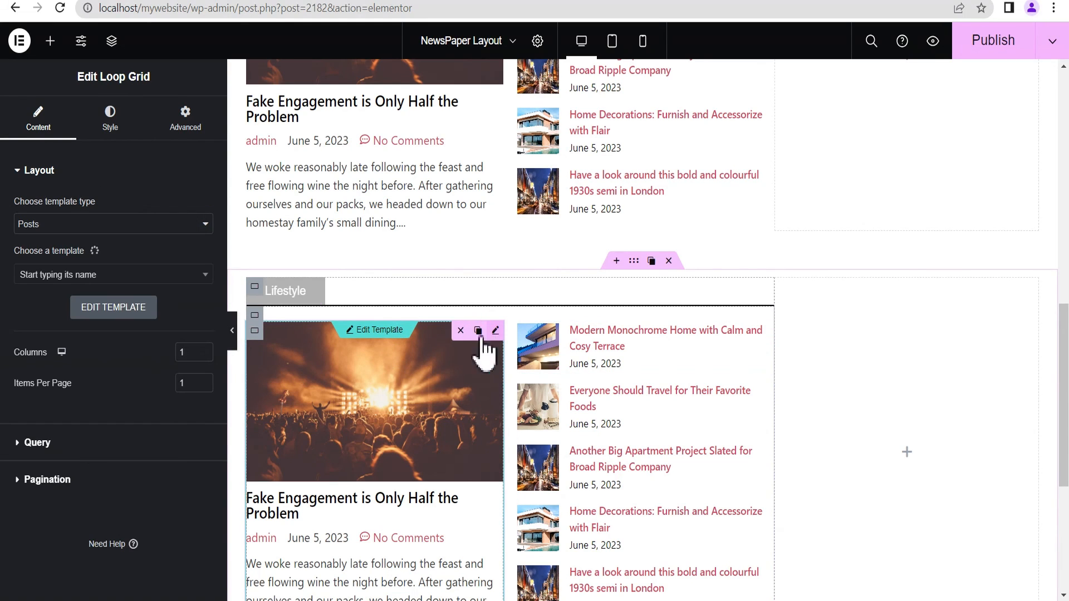
left_click(23, 448)
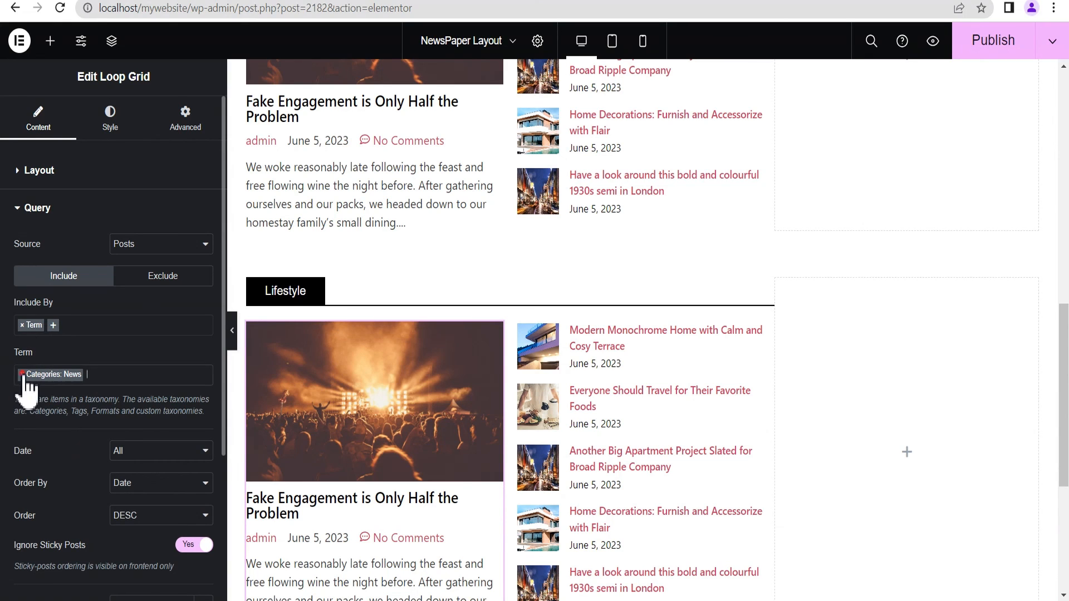
left_click(22, 373)
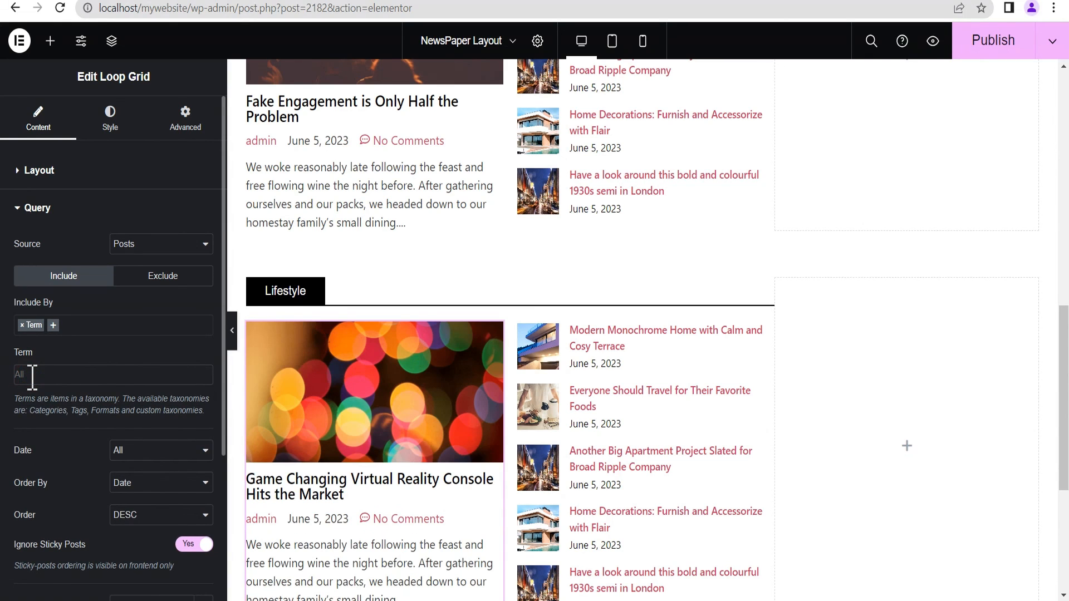
left_click(32, 376)
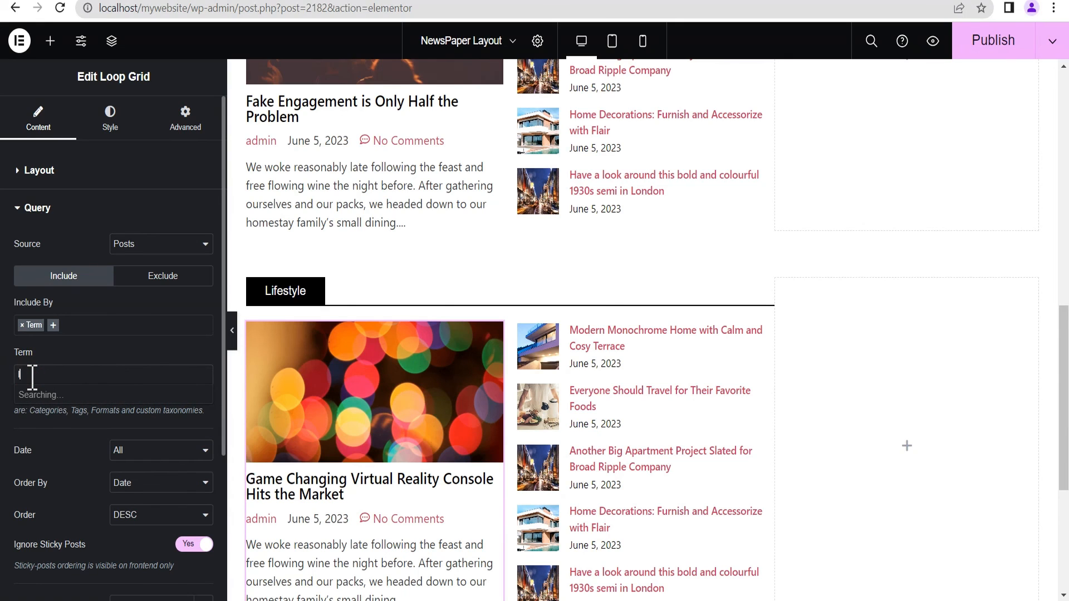
type("life")
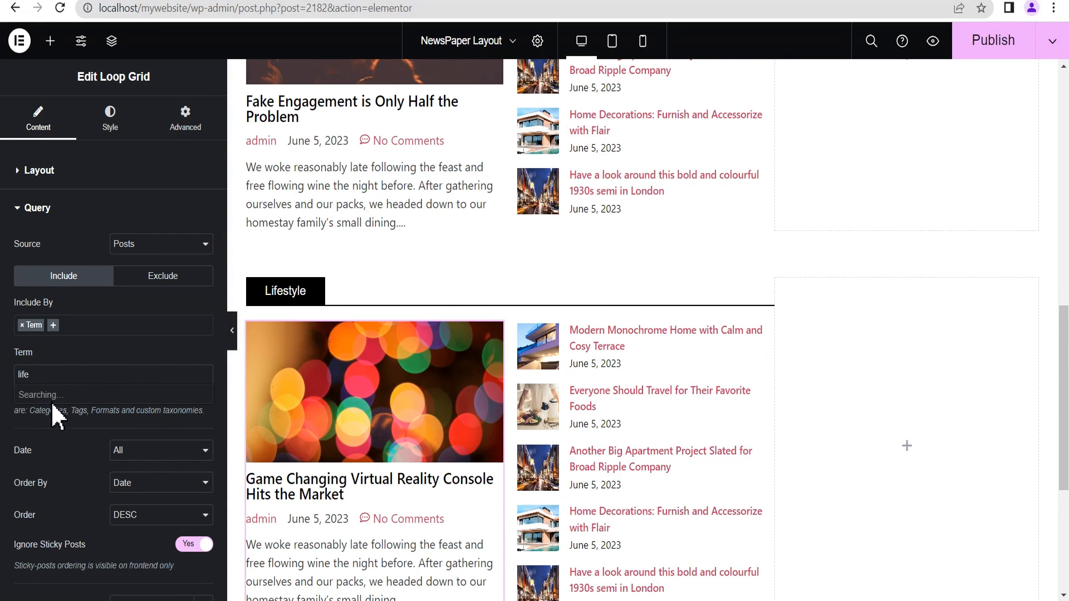
left_click(90, 394)
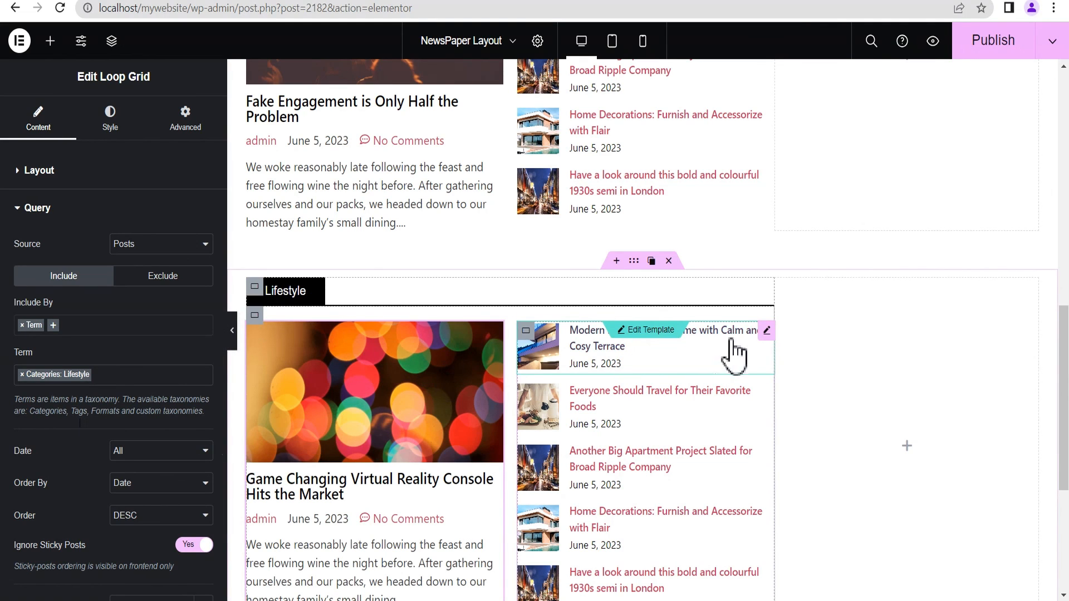
Replace the News term with Categories: Lifestyle in the query of the Lifestyle section's five-post list
left_click(767, 331)
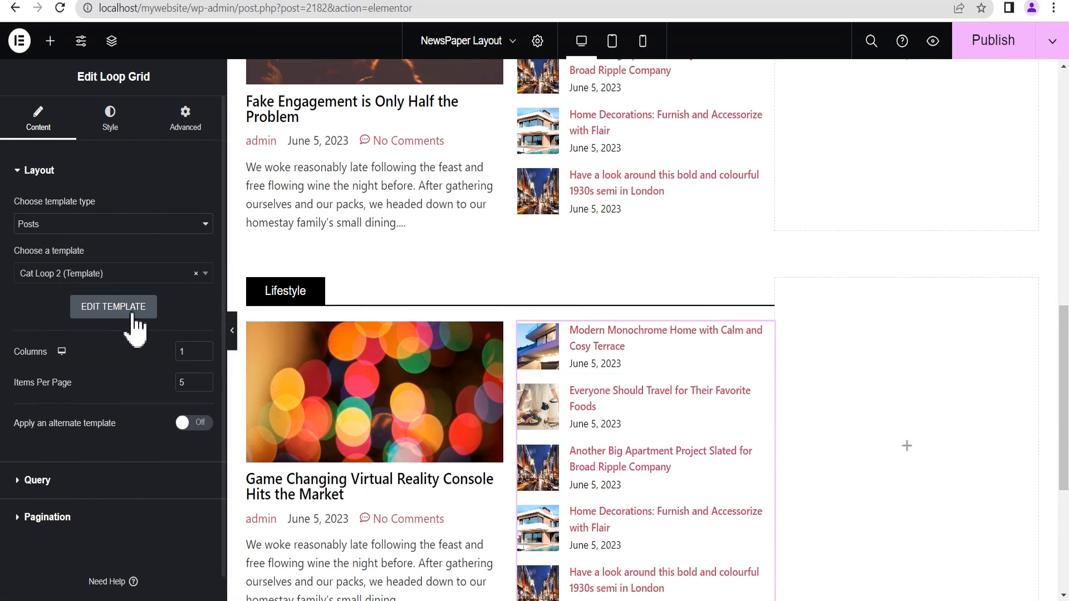
left_click(38, 480)
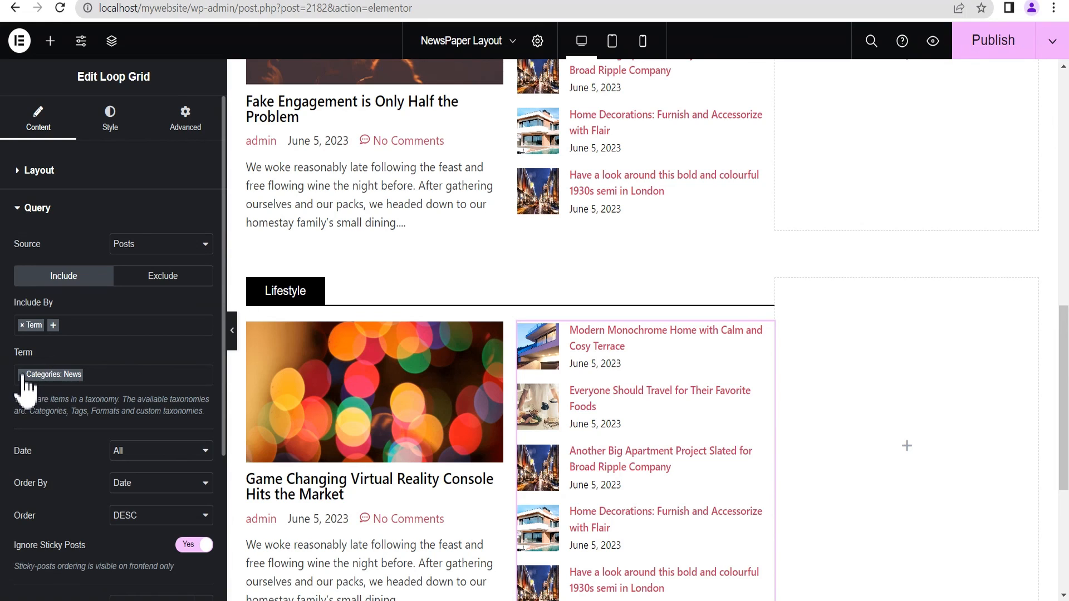
left_click(21, 374)
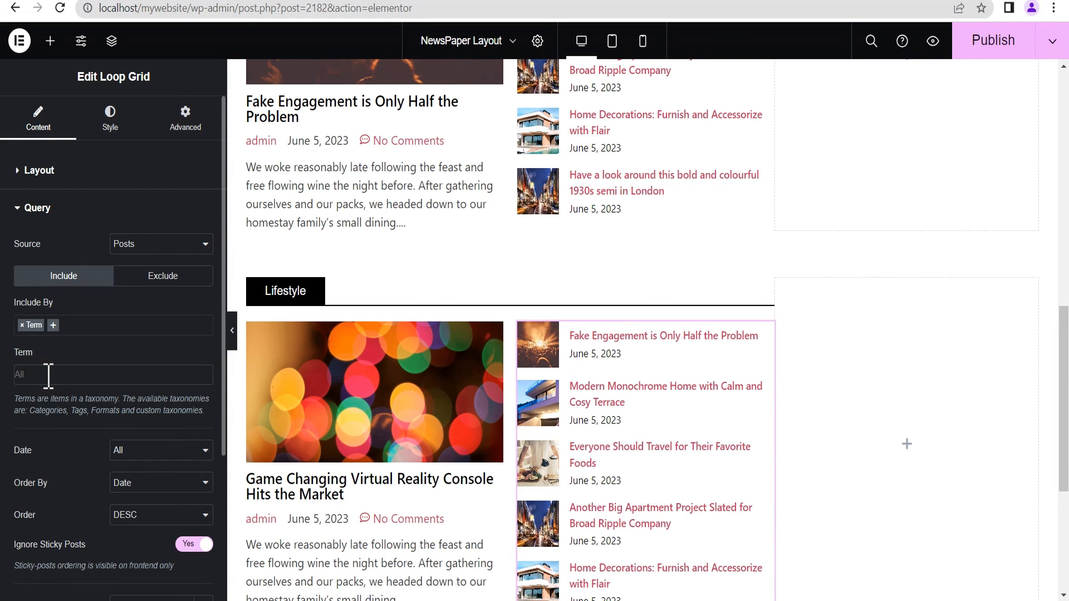
left_click(49, 375)
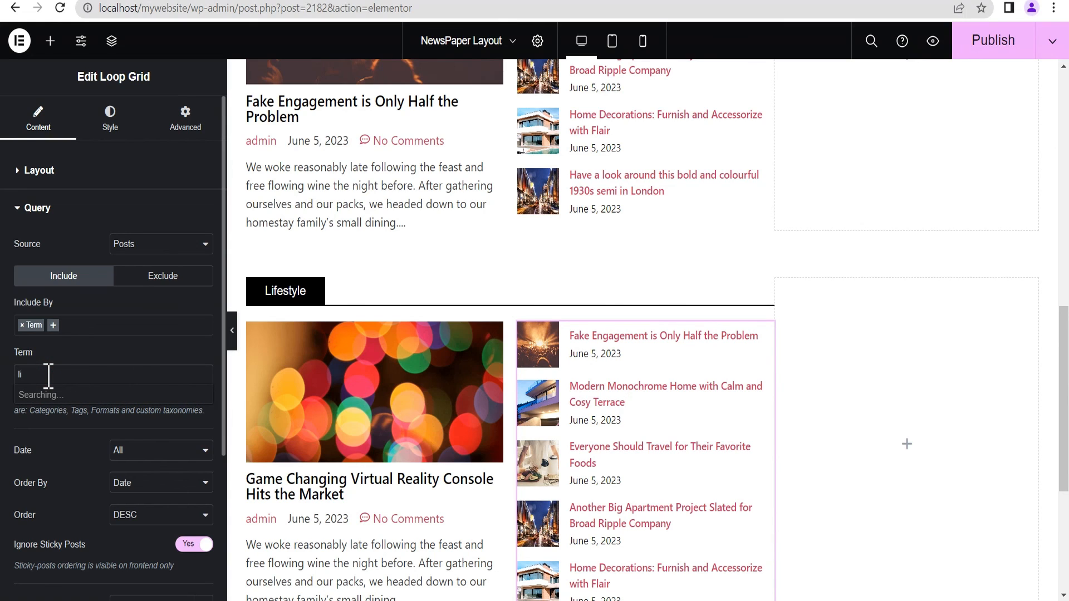
type("life")
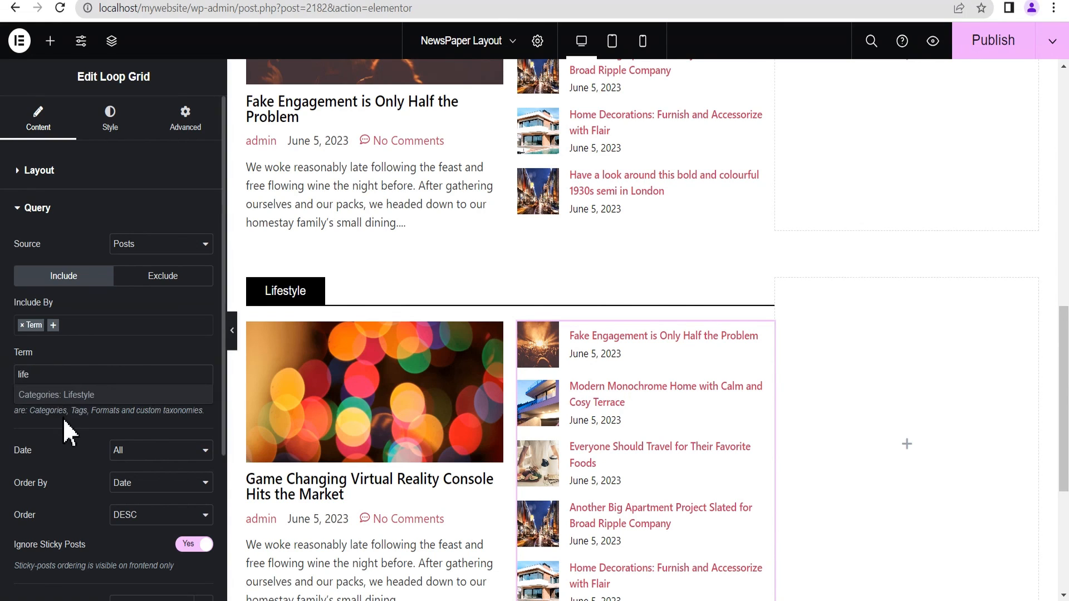
left_click(66, 396)
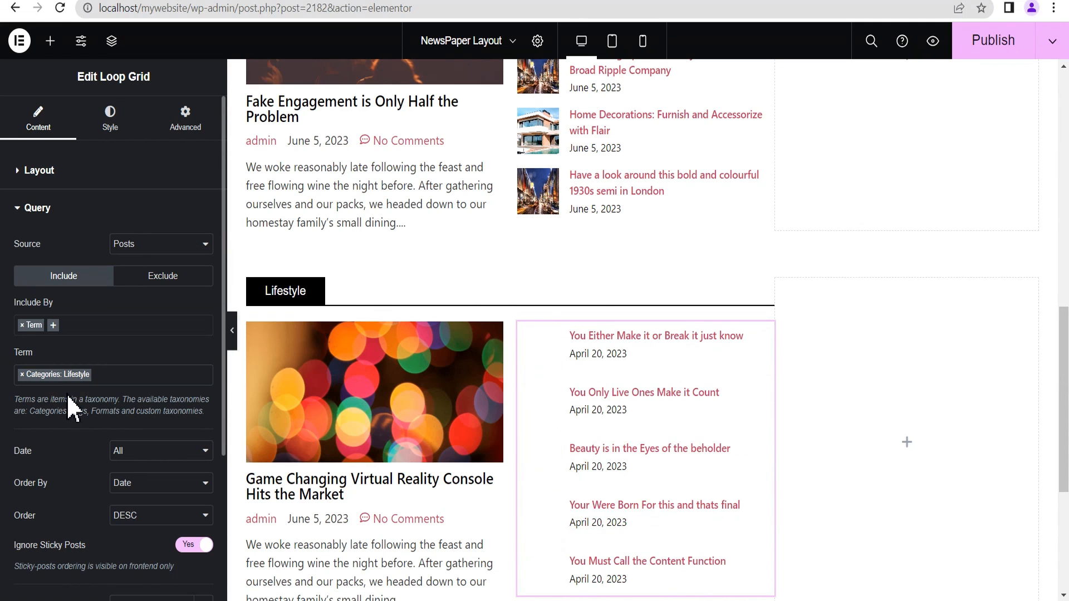
In tablet portrait view, set the query term of the Lifestyle section's two-column post list to Categories: Lifestyle
left_click_drag(1063, 321, 1066, 381)
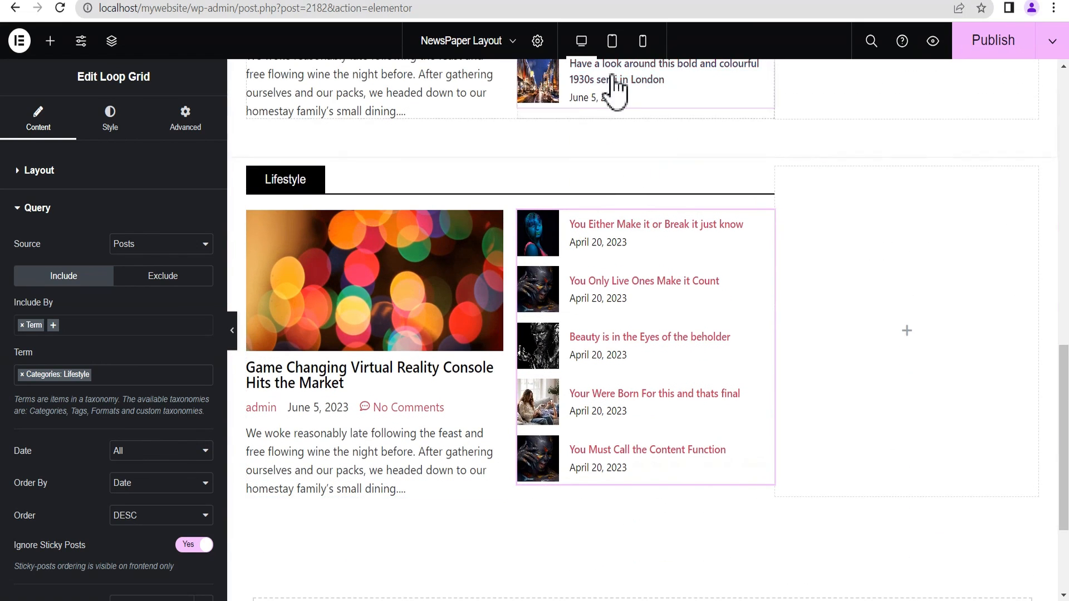
left_click(617, 46)
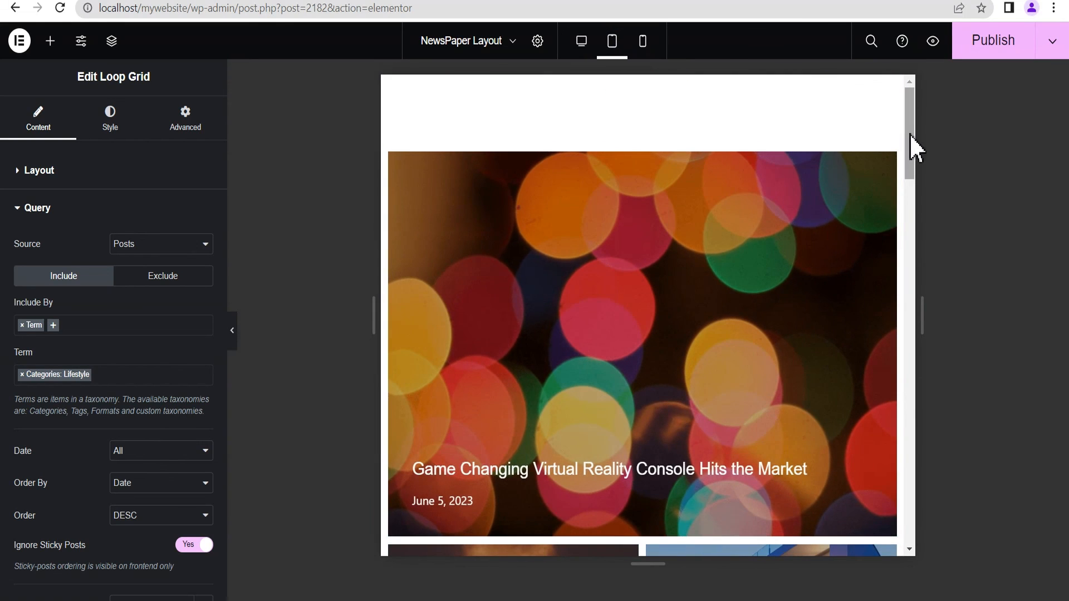
left_click_drag(910, 134, 911, 429)
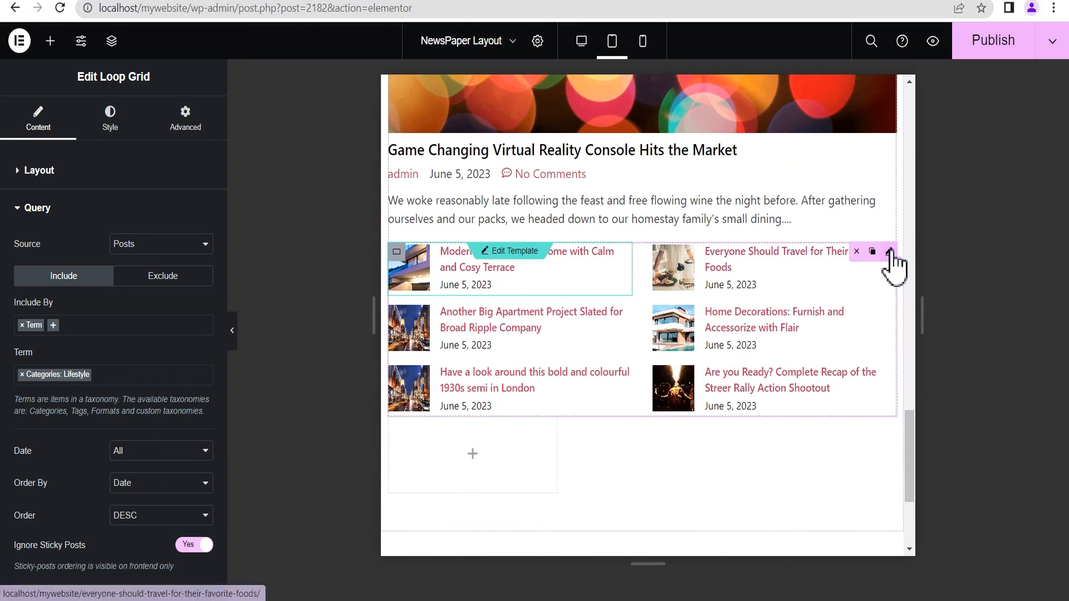
left_click(891, 260)
left_click(37, 481)
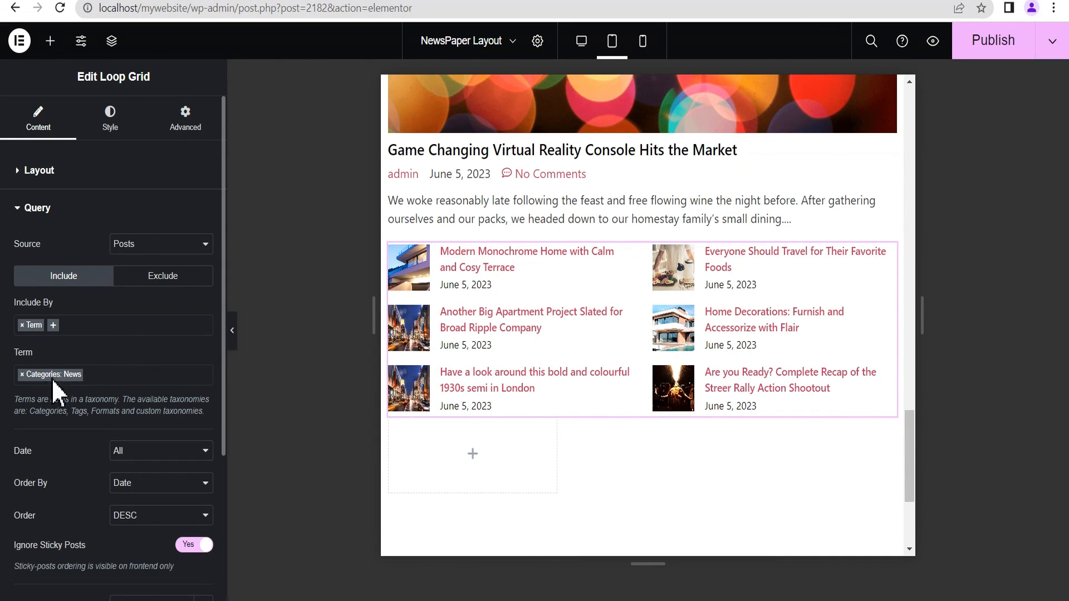
left_click(22, 375)
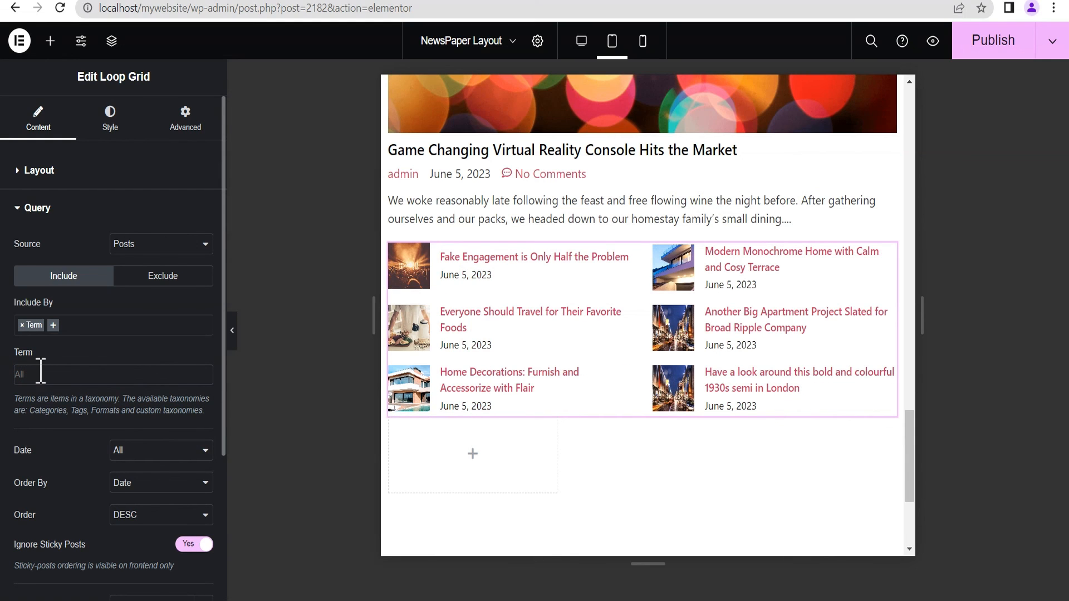
left_click(36, 377)
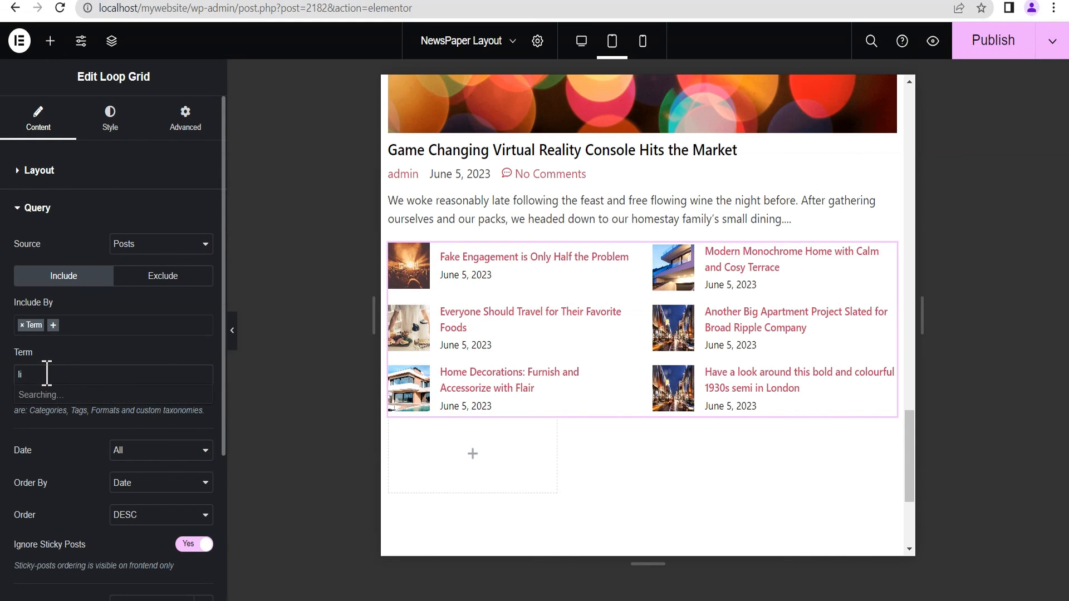
type("life")
left_click(62, 413)
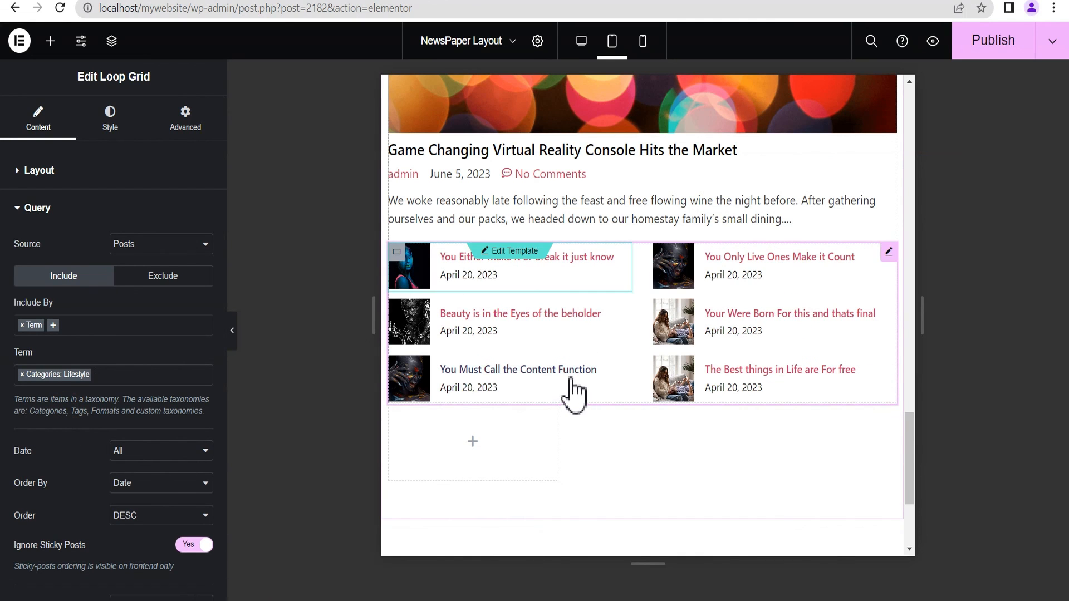
Check the Lifestyle and News sections in mobile portrait view, including without the editing panel
mouse_move(909, 426)
left_mouse_down()
mouse_move(898, 391)
mouse_move(900, 404)
left_mouse_up()
left_click(641, 42)
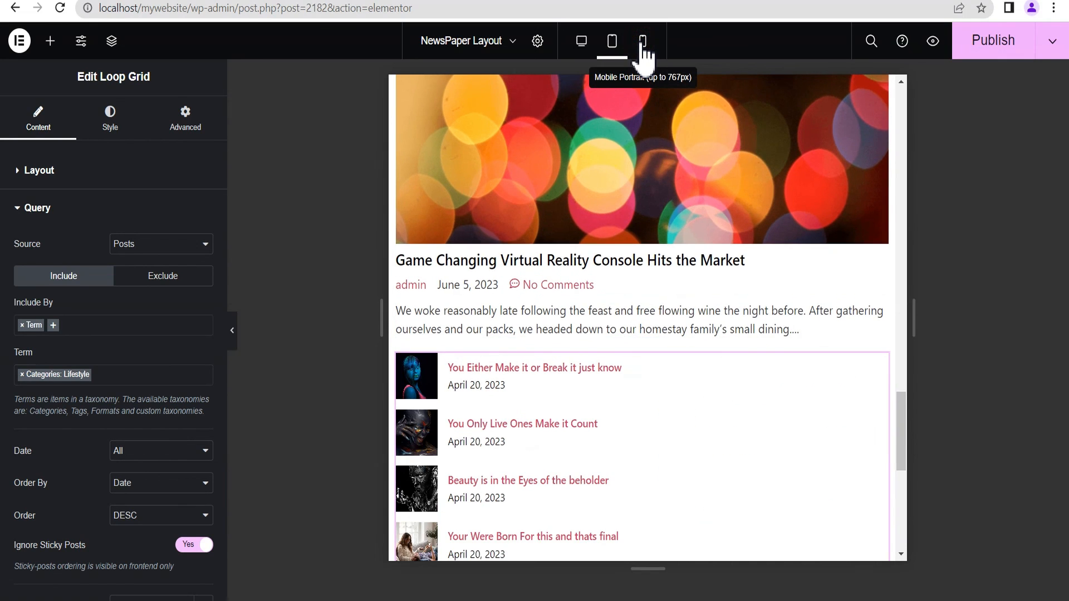
left_click(643, 45)
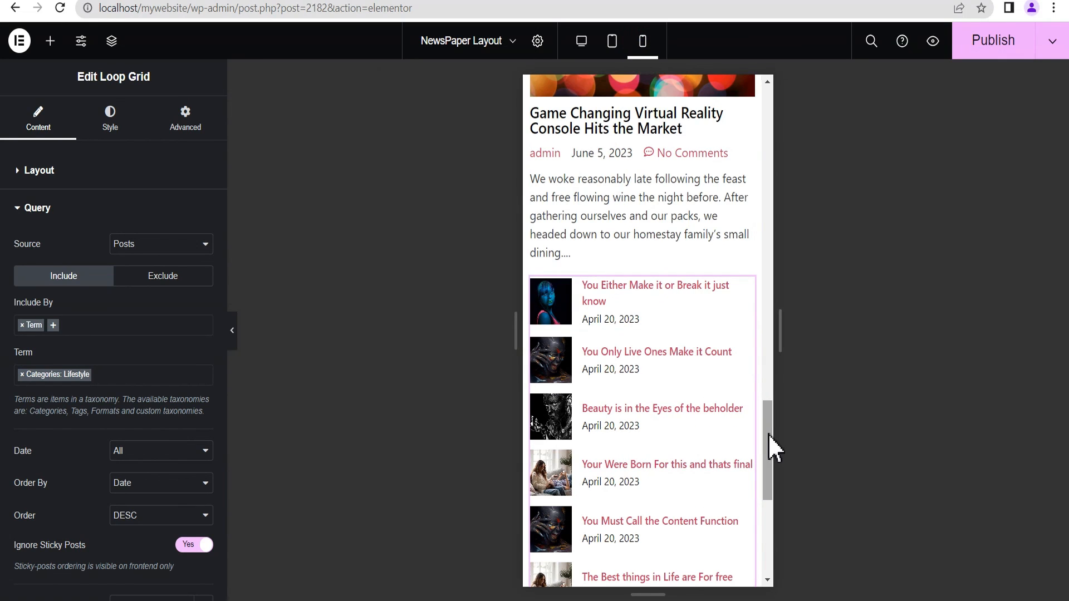
left_click_drag(769, 434, 767, 297)
left_click(233, 333)
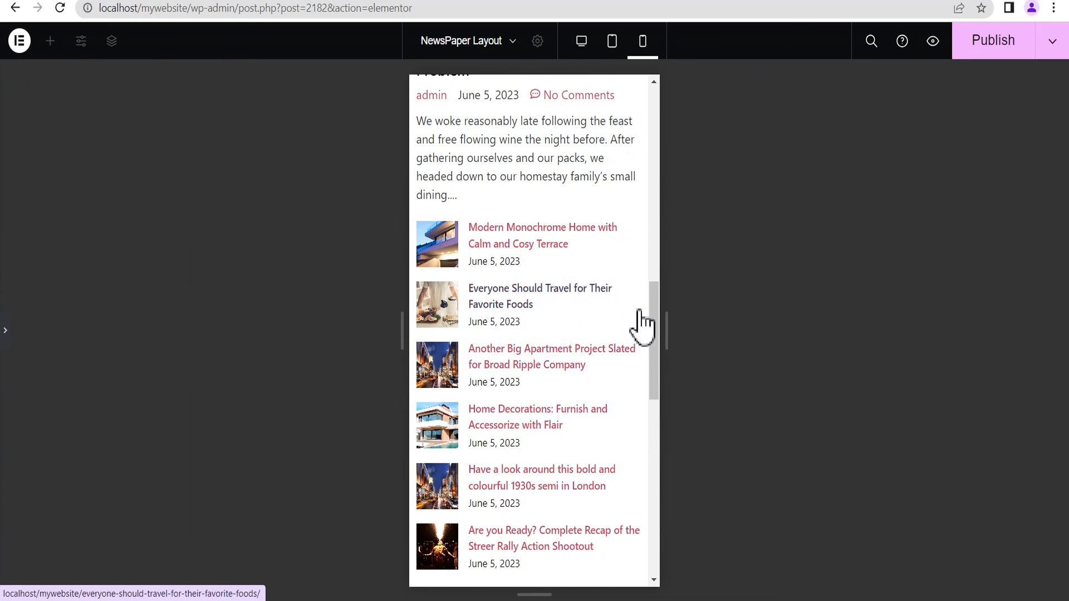
left_click_drag(650, 305, 666, 362)
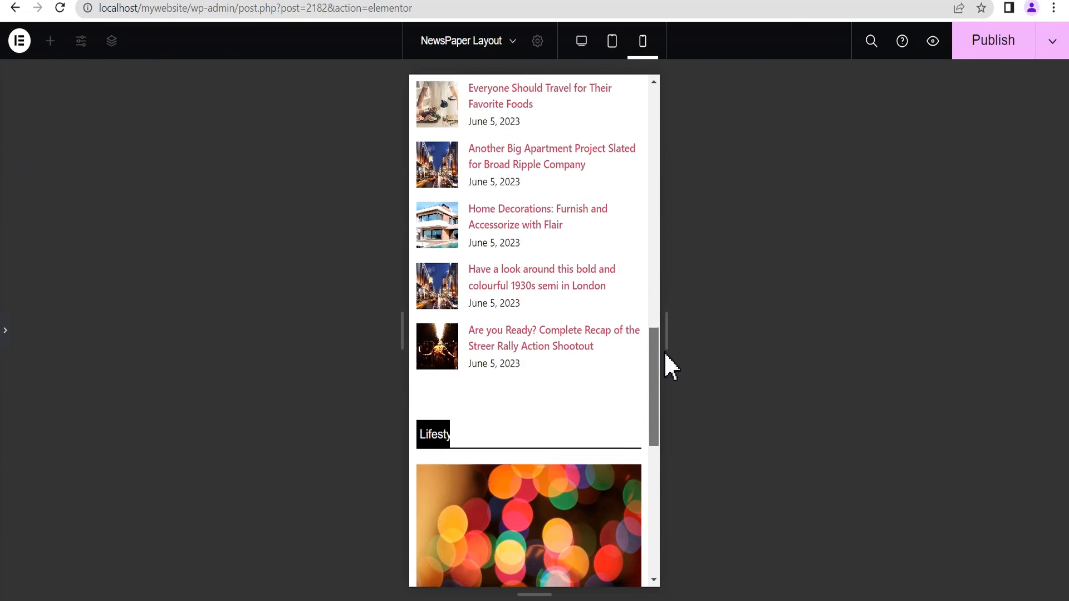
Set the Lifestyle heading's custom width to 100 px for mobile portrait
left_click(5, 333)
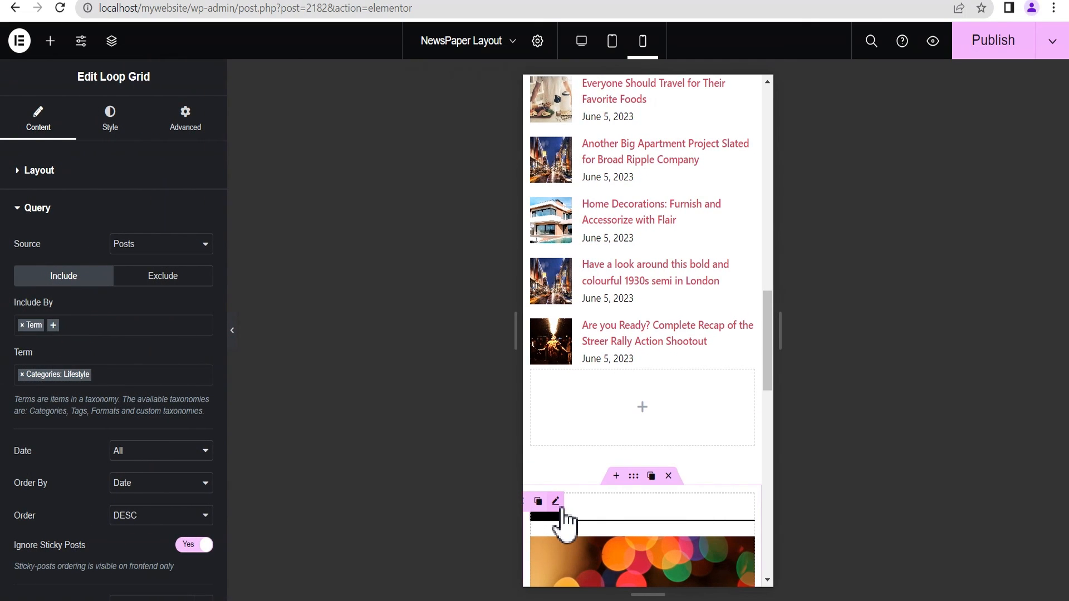
left_click(561, 509)
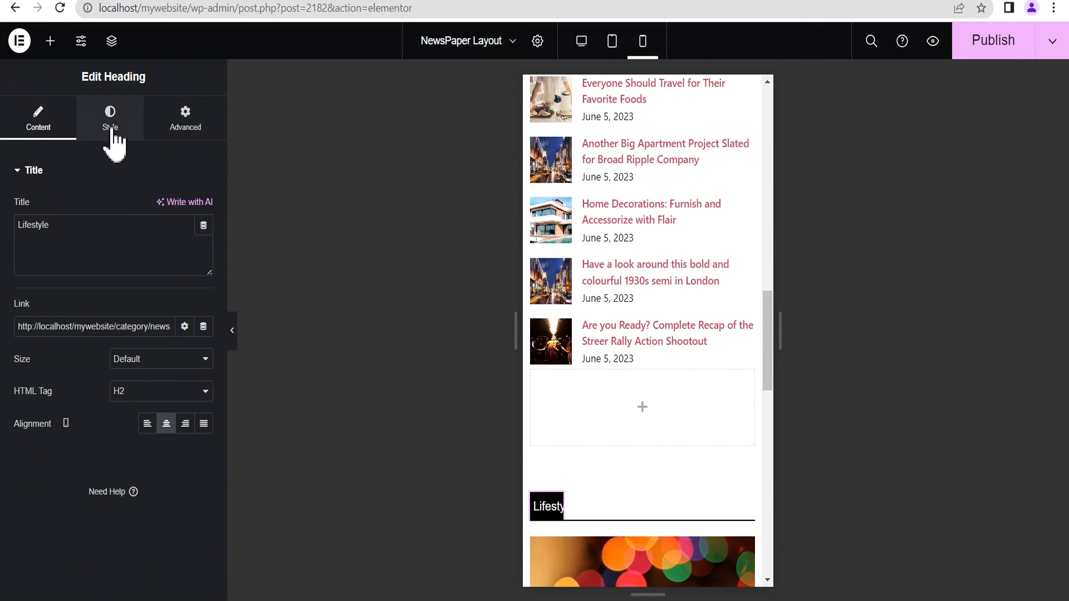
left_click(185, 124)
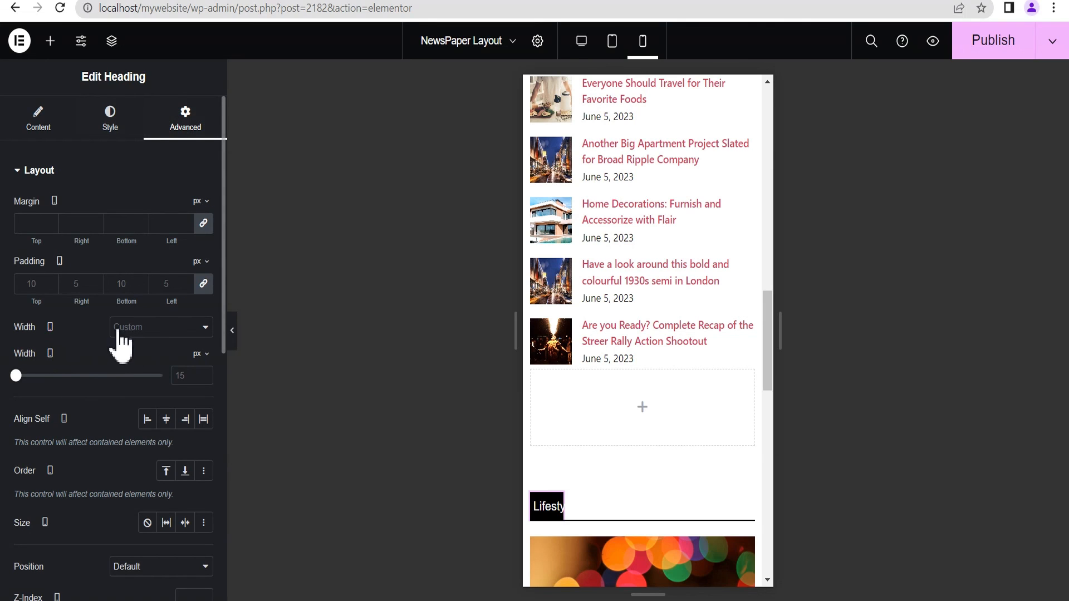
left_click_drag(15, 375, 29, 376)
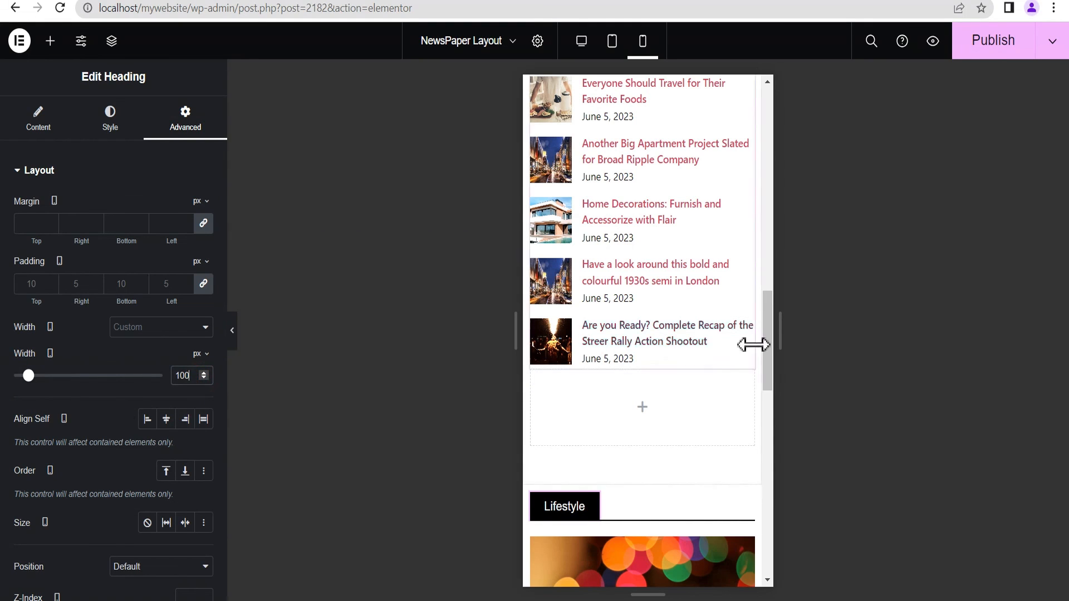
Set the News heading's custom width to 70 px for mobile portrait
left_click_drag(767, 340, 766, 249)
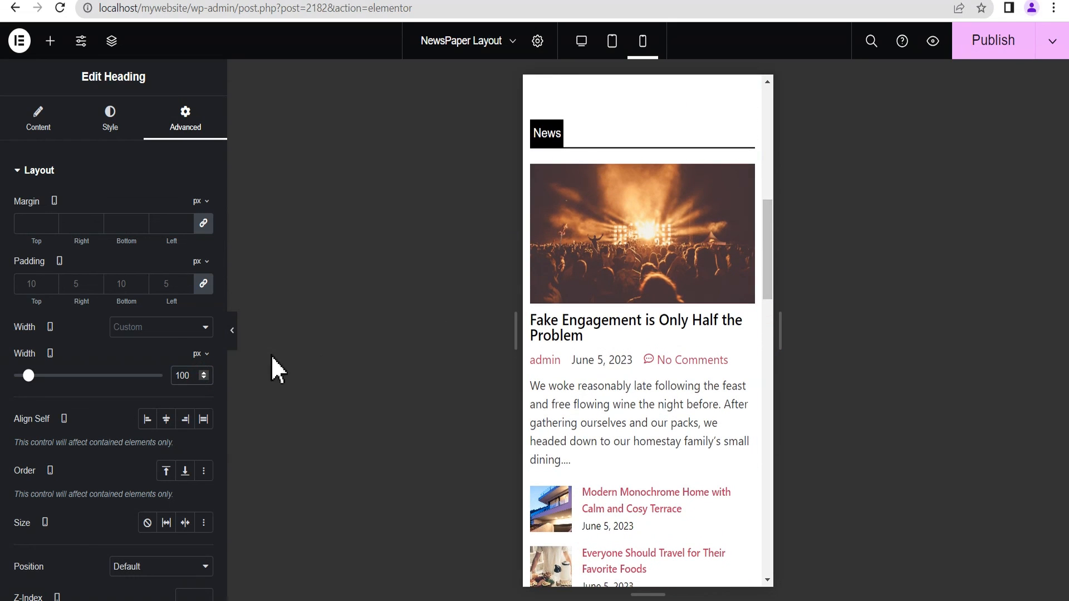
left_click(233, 331)
mouse_move(649, 282)
left_mouse_down()
mouse_move(668, 389)
mouse_move(654, 262)
mouse_move(663, 372)
mouse_move(640, 266)
left_mouse_up()
left_click(3, 330)
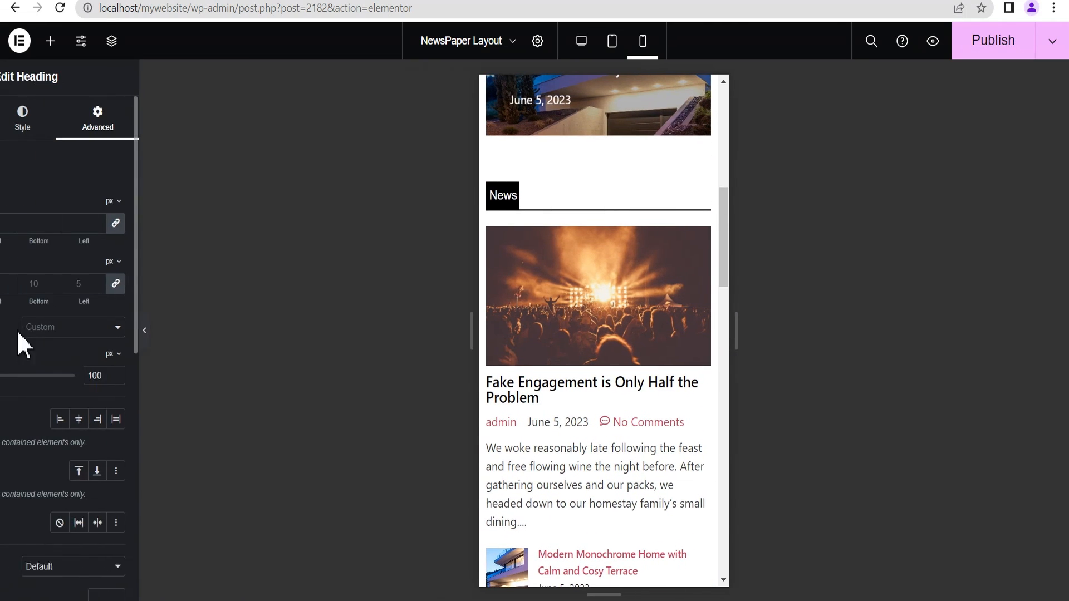
left_click(556, 191)
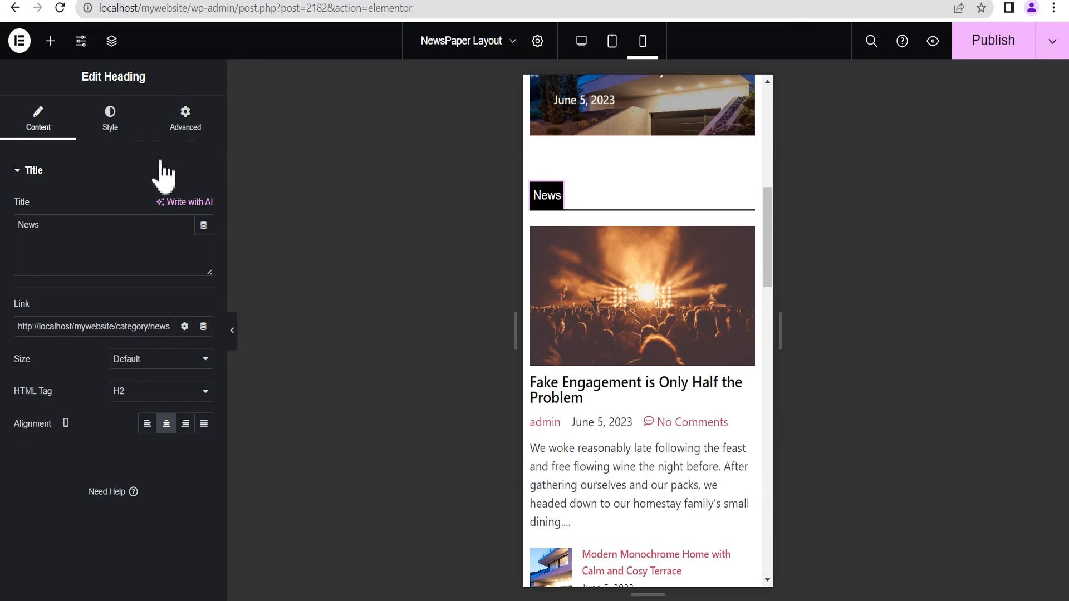
left_click(181, 129)
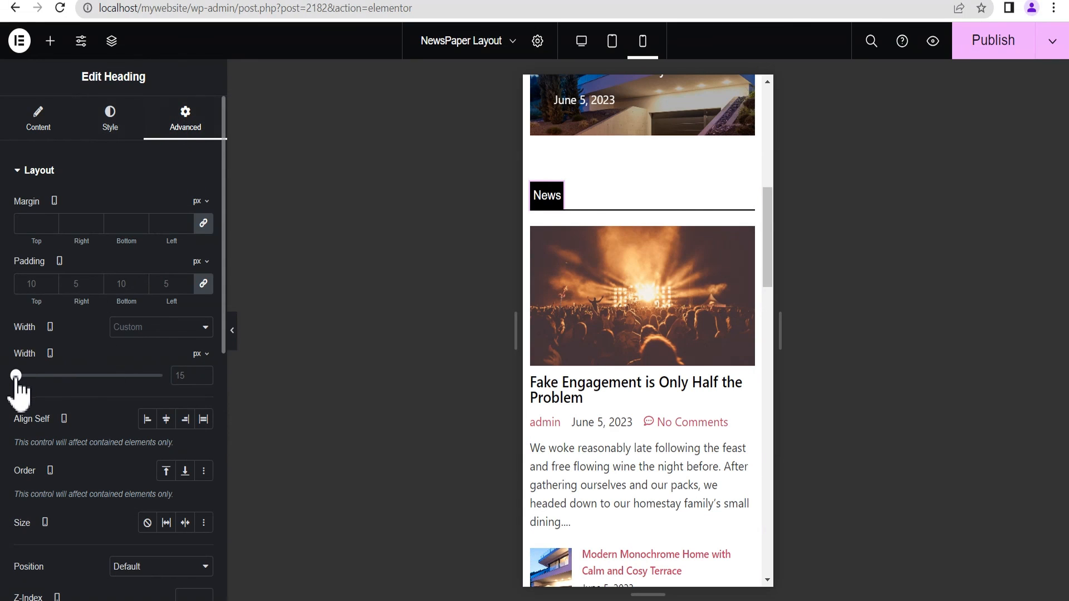
left_click_drag(16, 376, 24, 376)
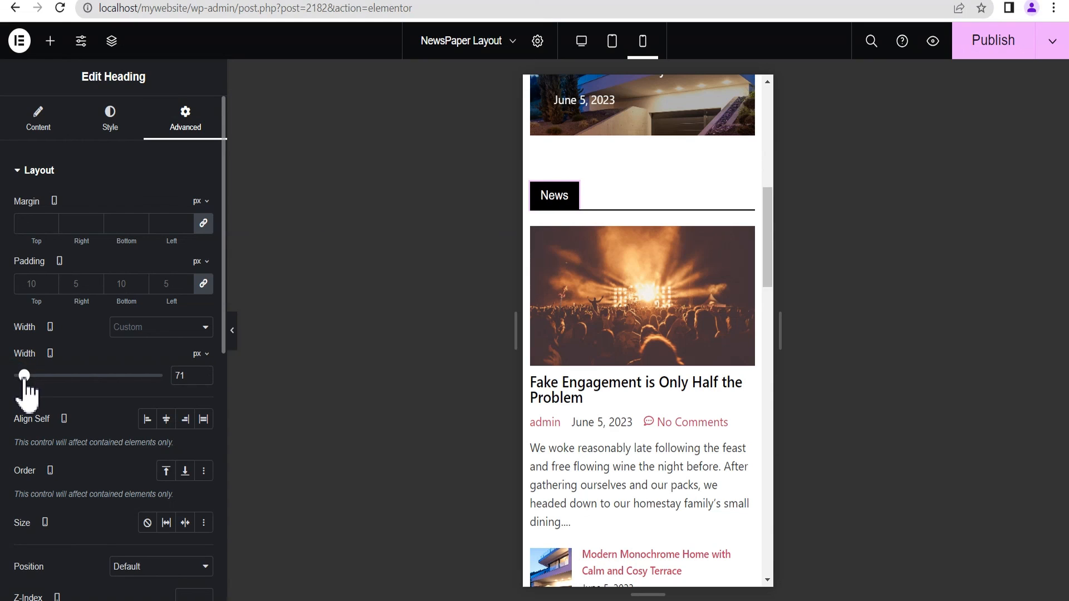
left_click(203, 378)
Review the News section in mobile portrait without the editing panel and publish the page
left_click_drag(765, 267, 785, 293)
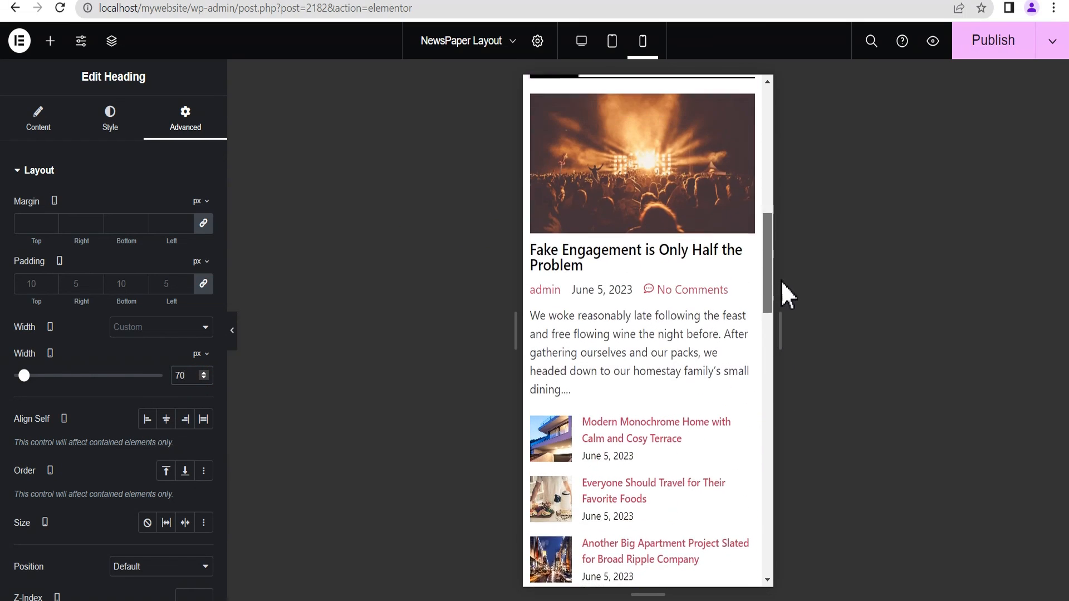
left_click(233, 329)
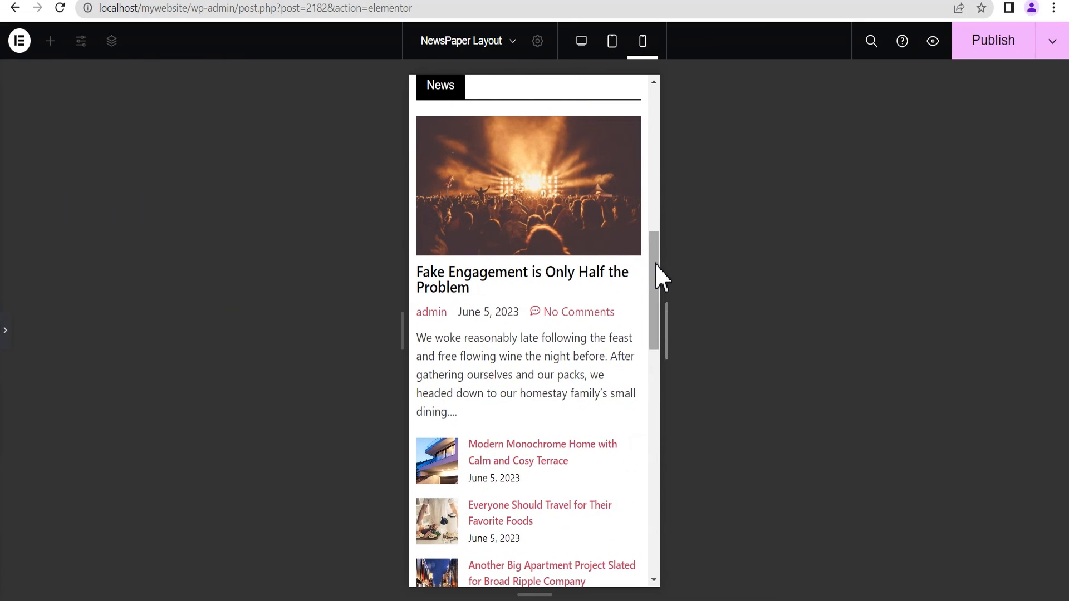
left_click_drag(656, 275, 647, 167)
left_click(5, 330)
left_click(982, 42)
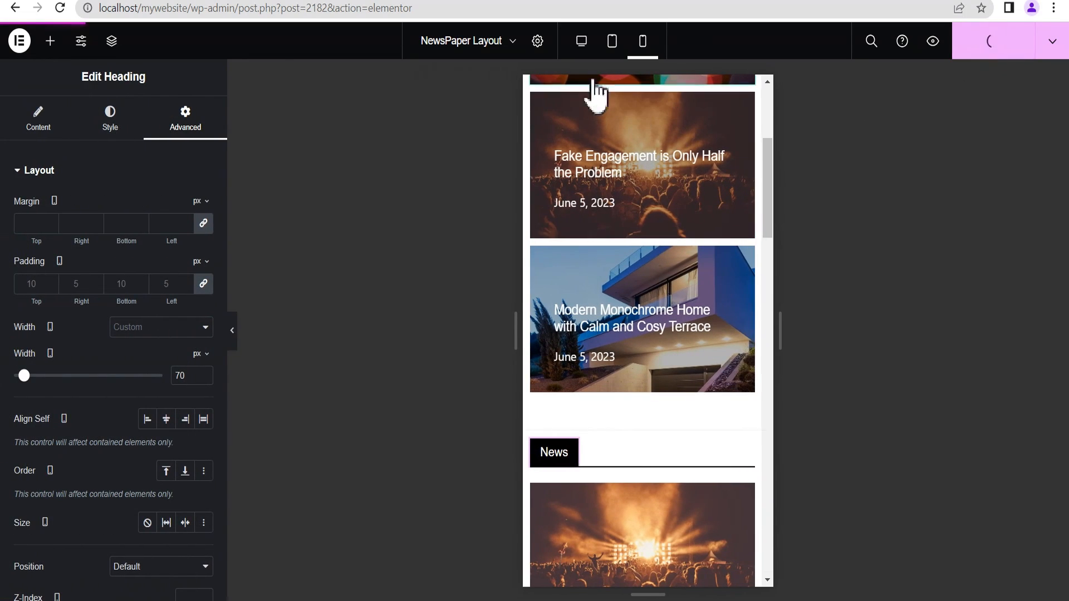
Return to the desktop view and review the hero, News and Lifestyle sections, ending with the editing panel hidden
left_click(582, 45)
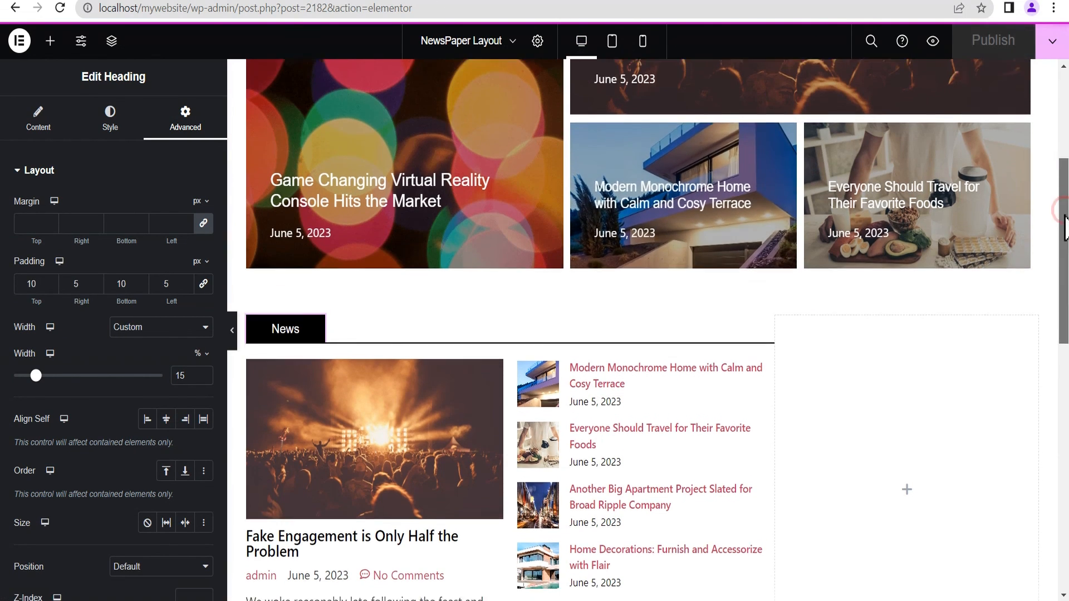
left_click_drag(1064, 229, 1066, 350)
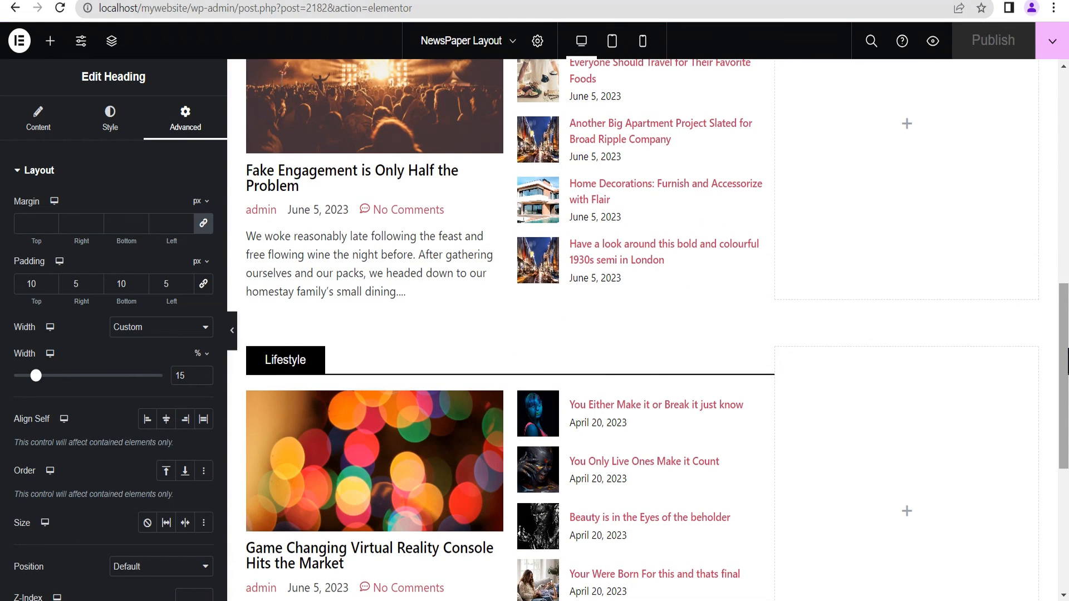
left_click_drag(1065, 345, 1065, 378)
scroll(640, 334, "down", 2)
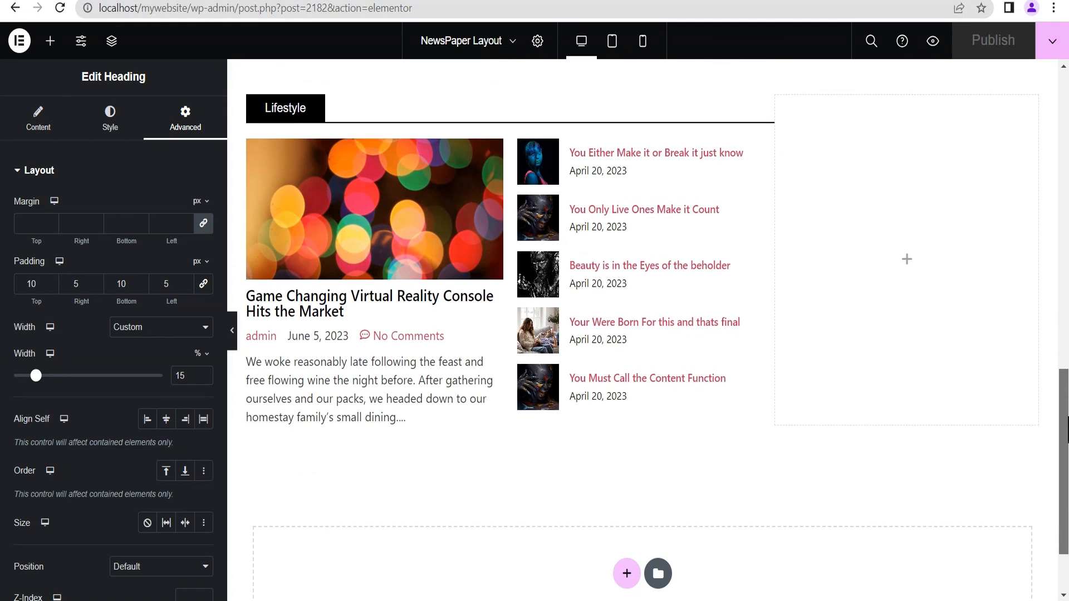
left_click_drag(1066, 428, 1066, 144)
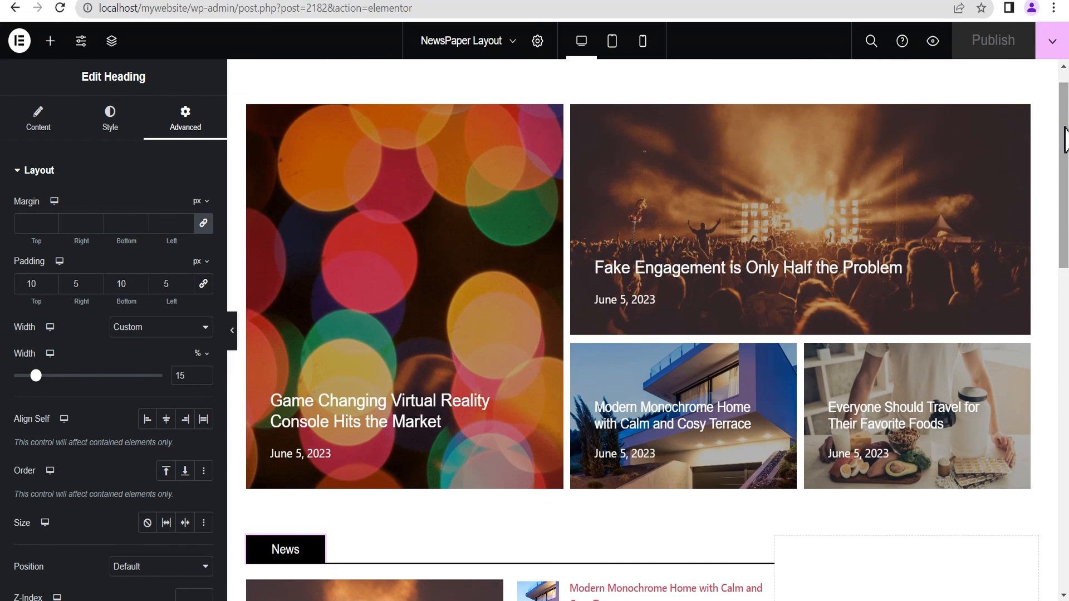
mouse_move(1065, 143)
left_mouse_down()
mouse_move(1067, 410)
mouse_move(1066, 129)
left_mouse_up()
key("ctrl+p")
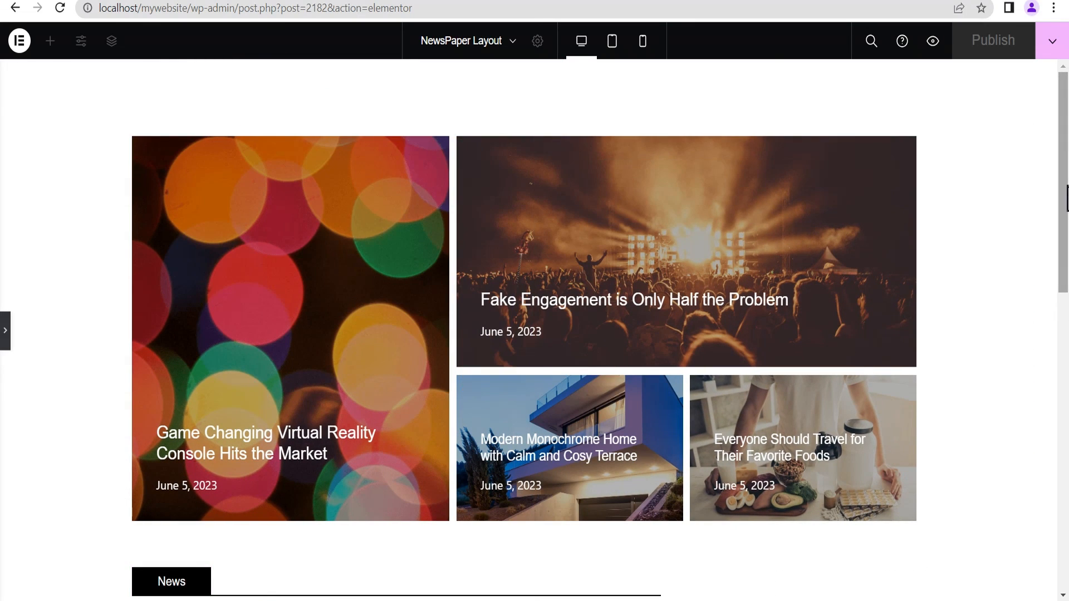